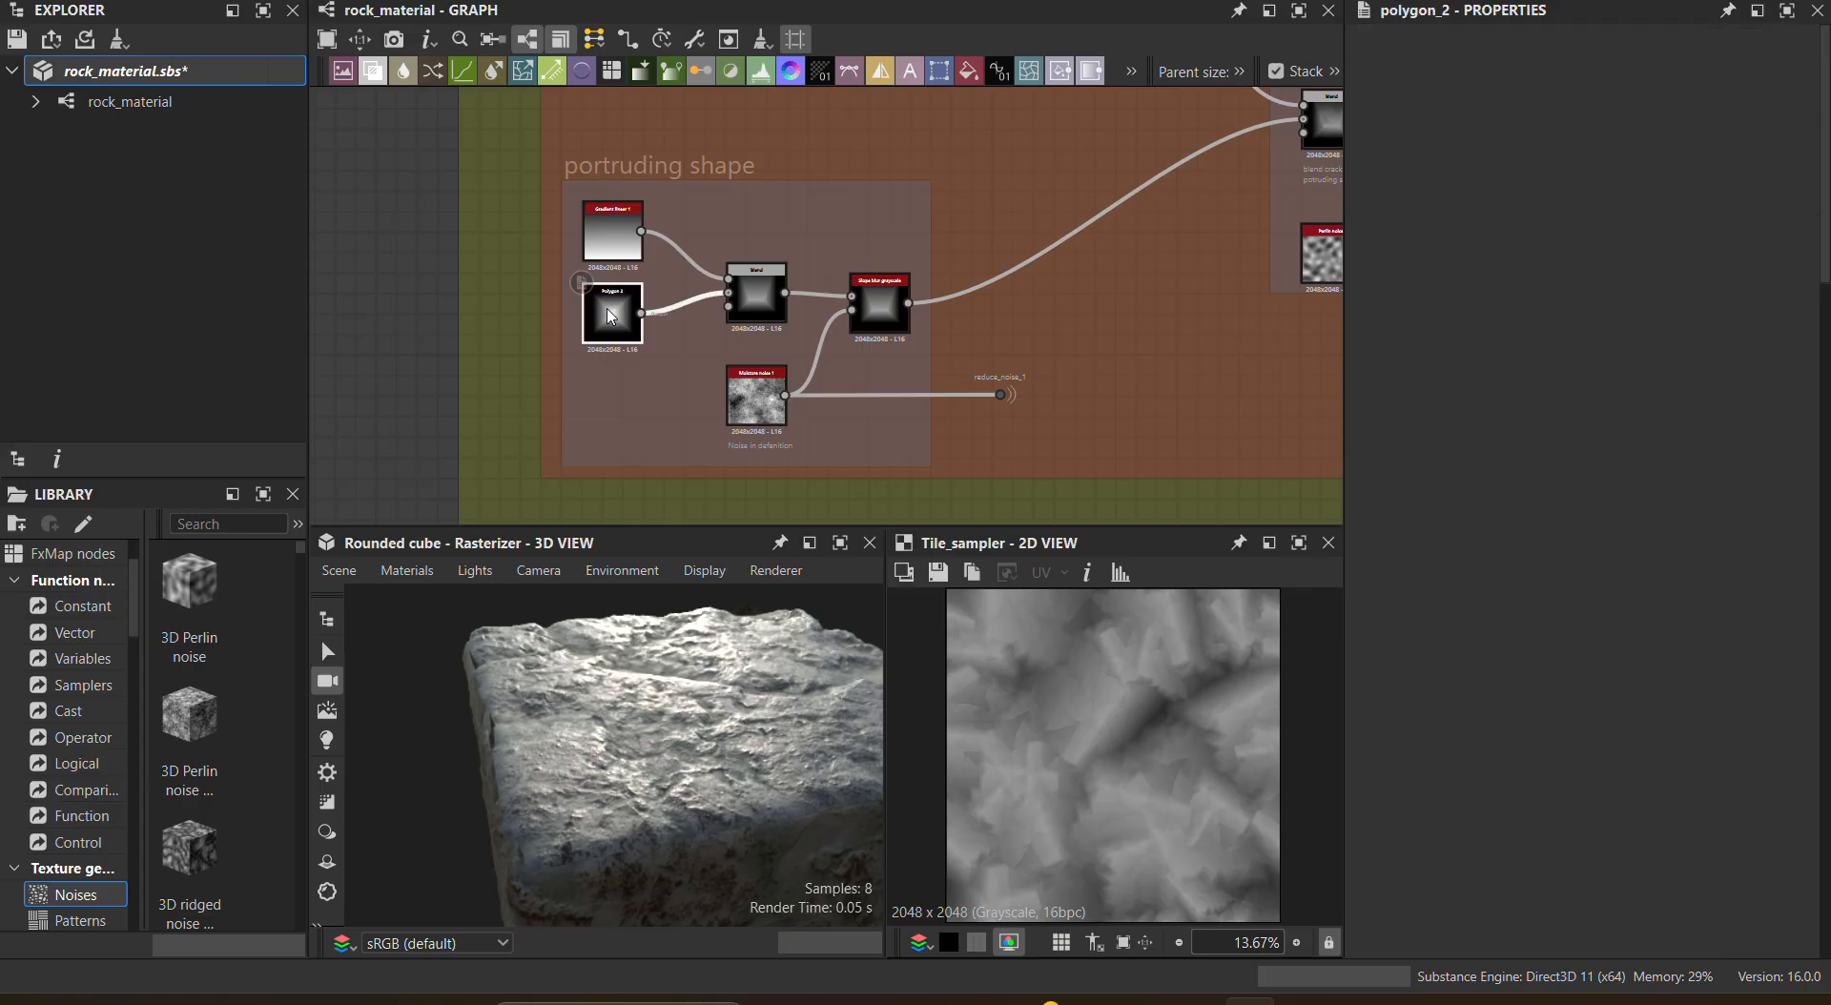
Step: Inspect the gradient, blend, moisture noise and slope blur nodes in the portruding shape frame
{"action": "left_click", "coordinate": [632, 228]}
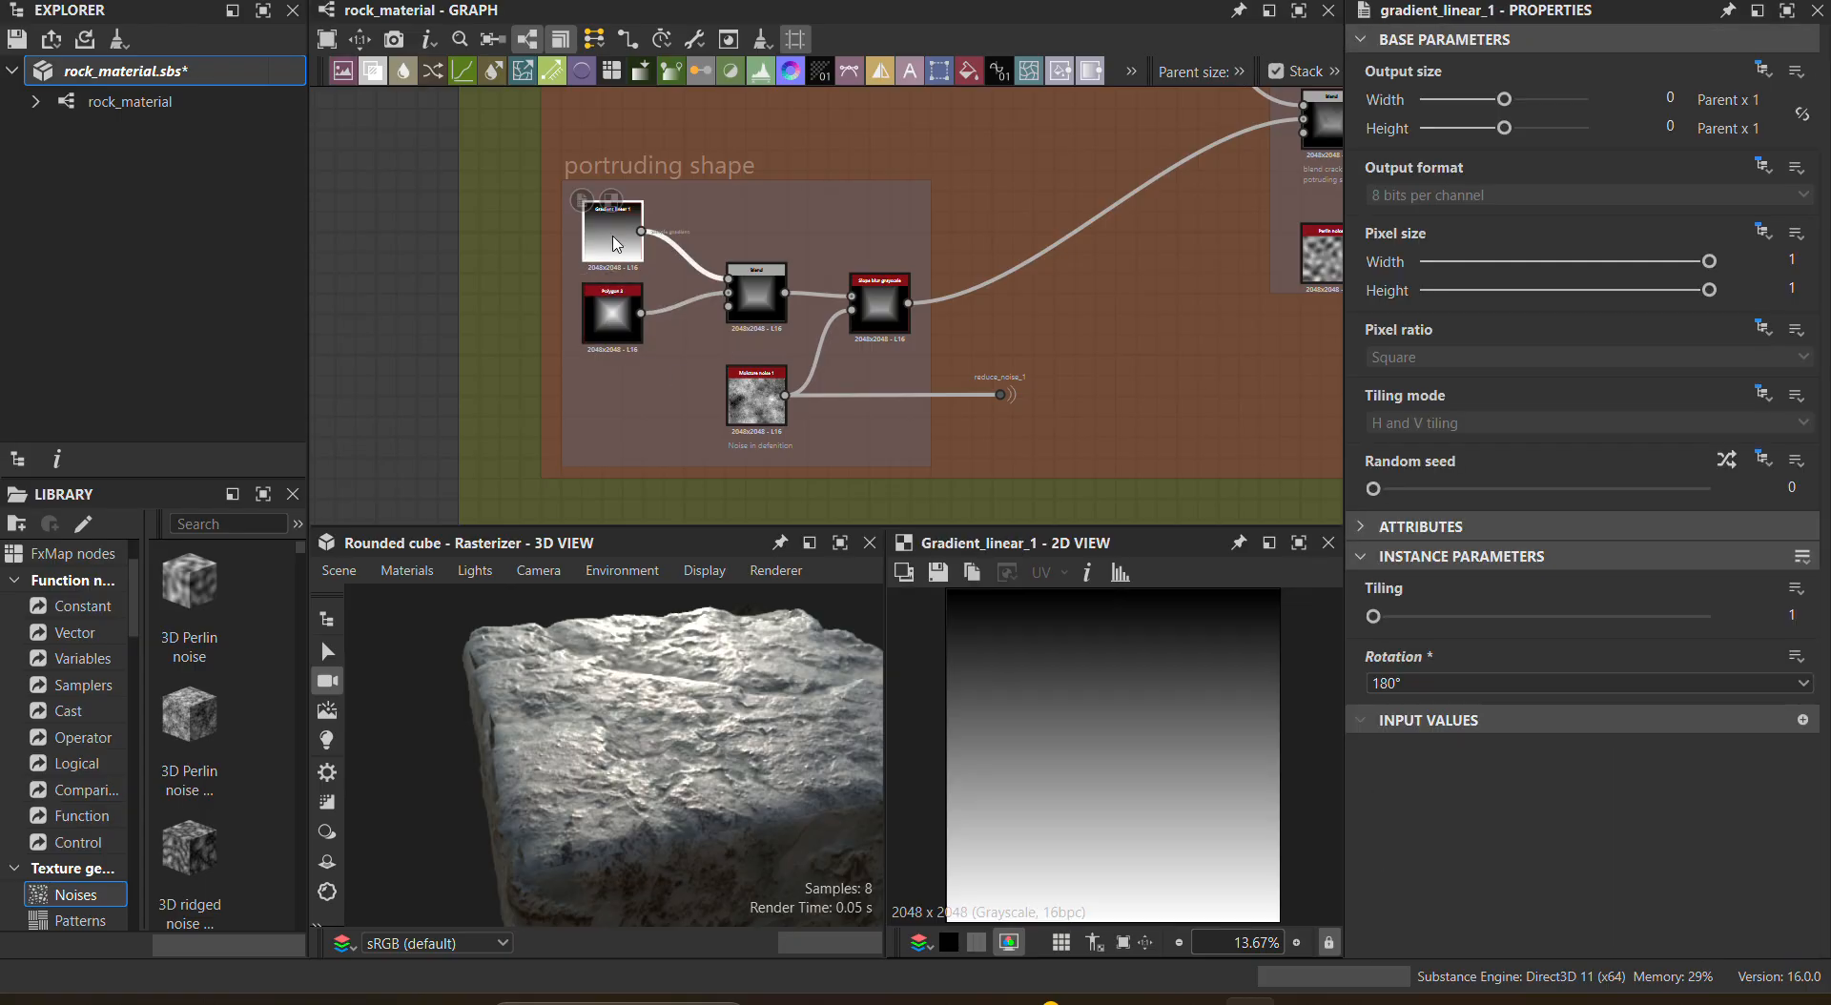
{"action": "left_click", "coordinate": [760, 303]}
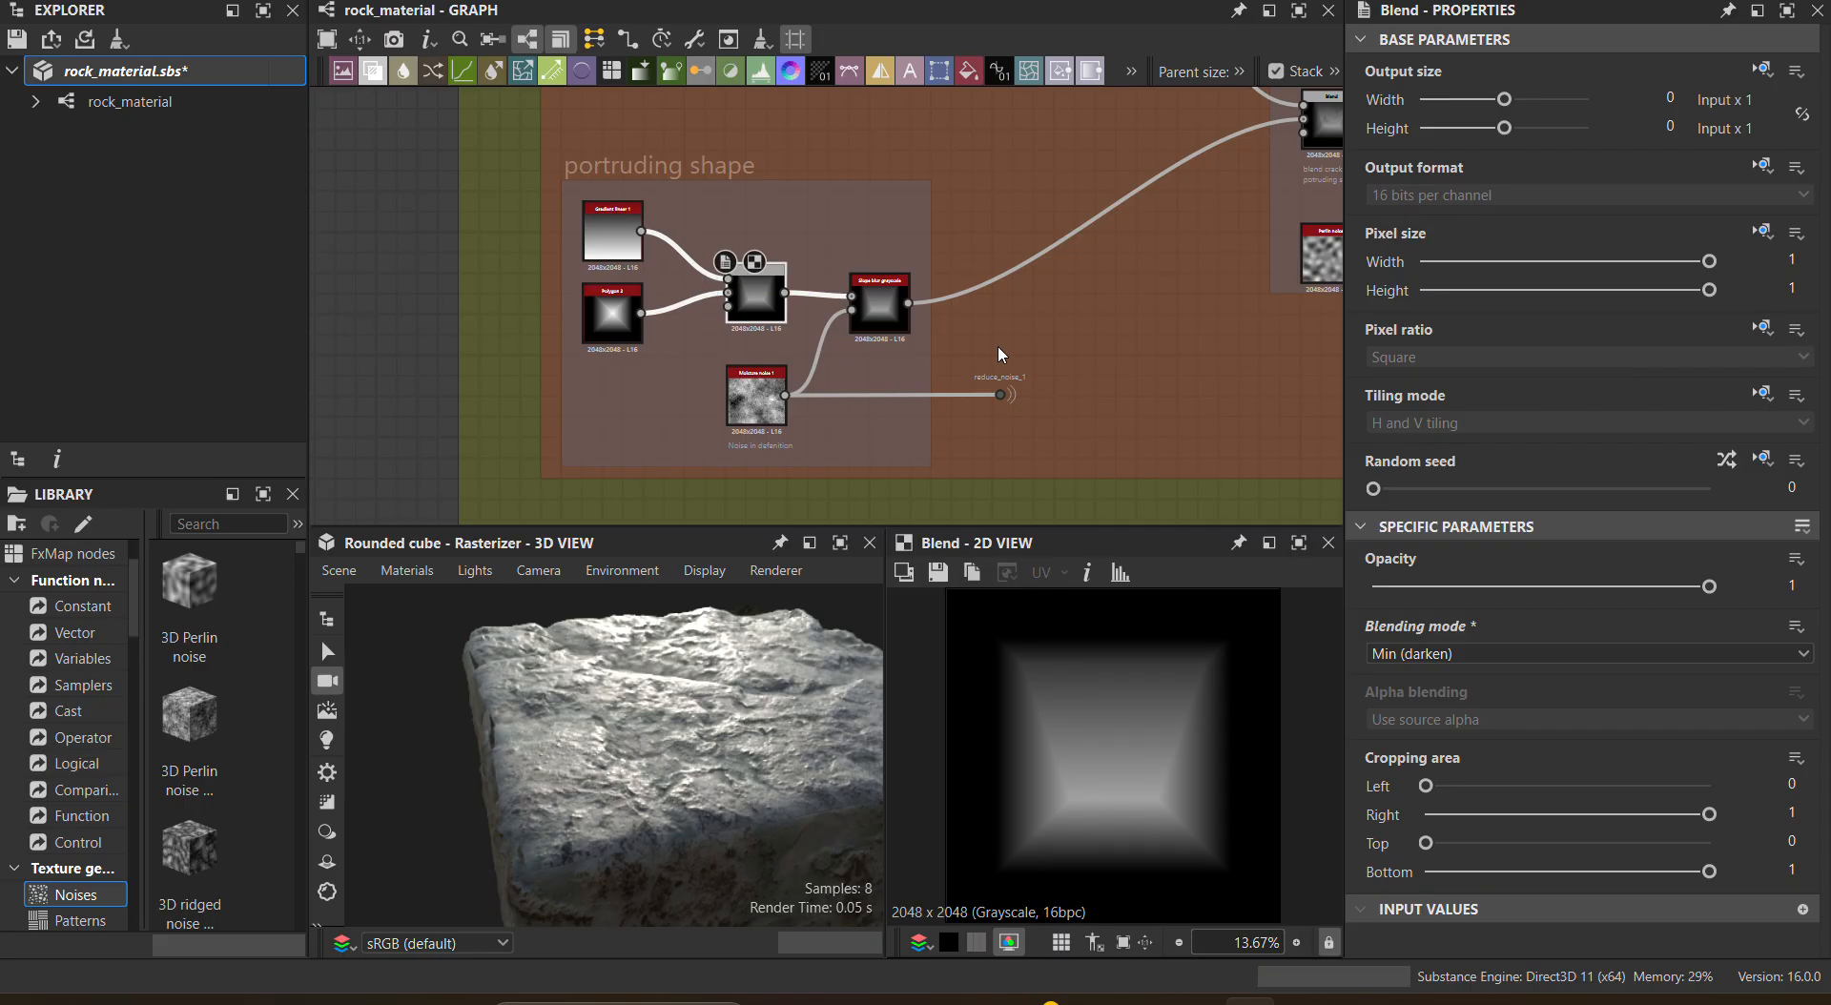
{"action": "middle_click_drag", "start_coordinate": [1000, 355], "coordinate": [805, 310]}
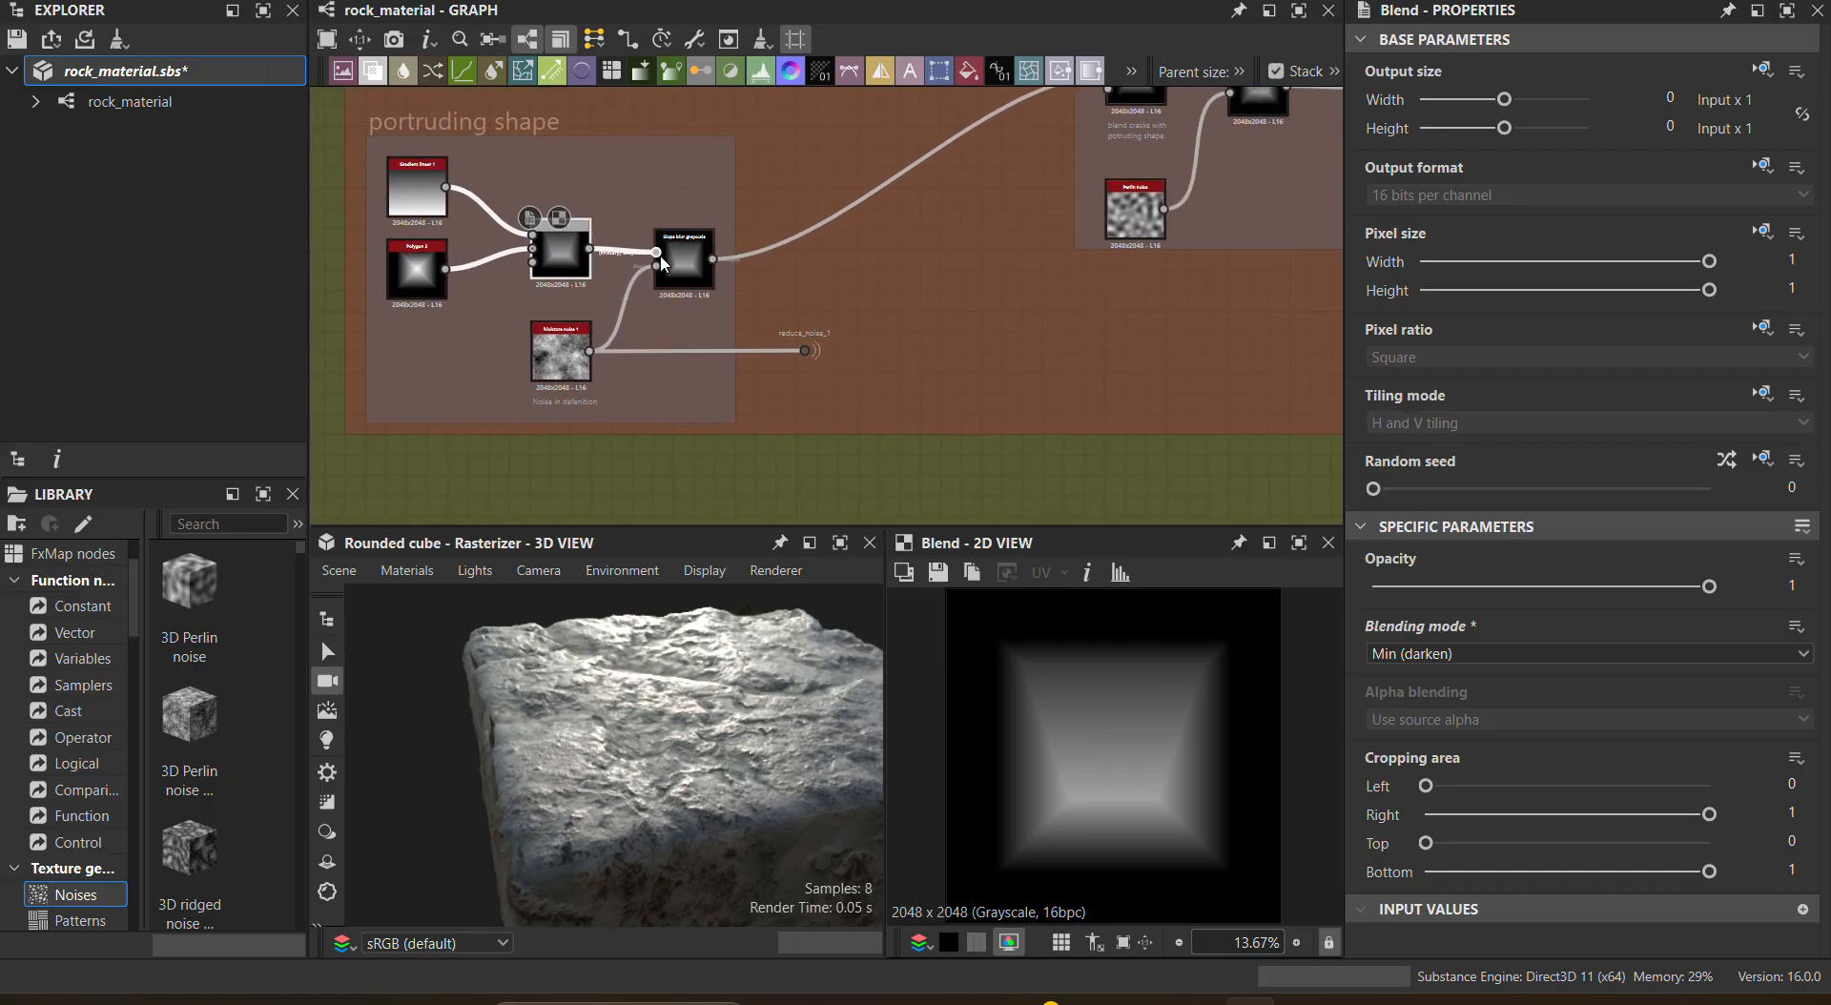
{"action": "left_click", "coordinate": [567, 370]}
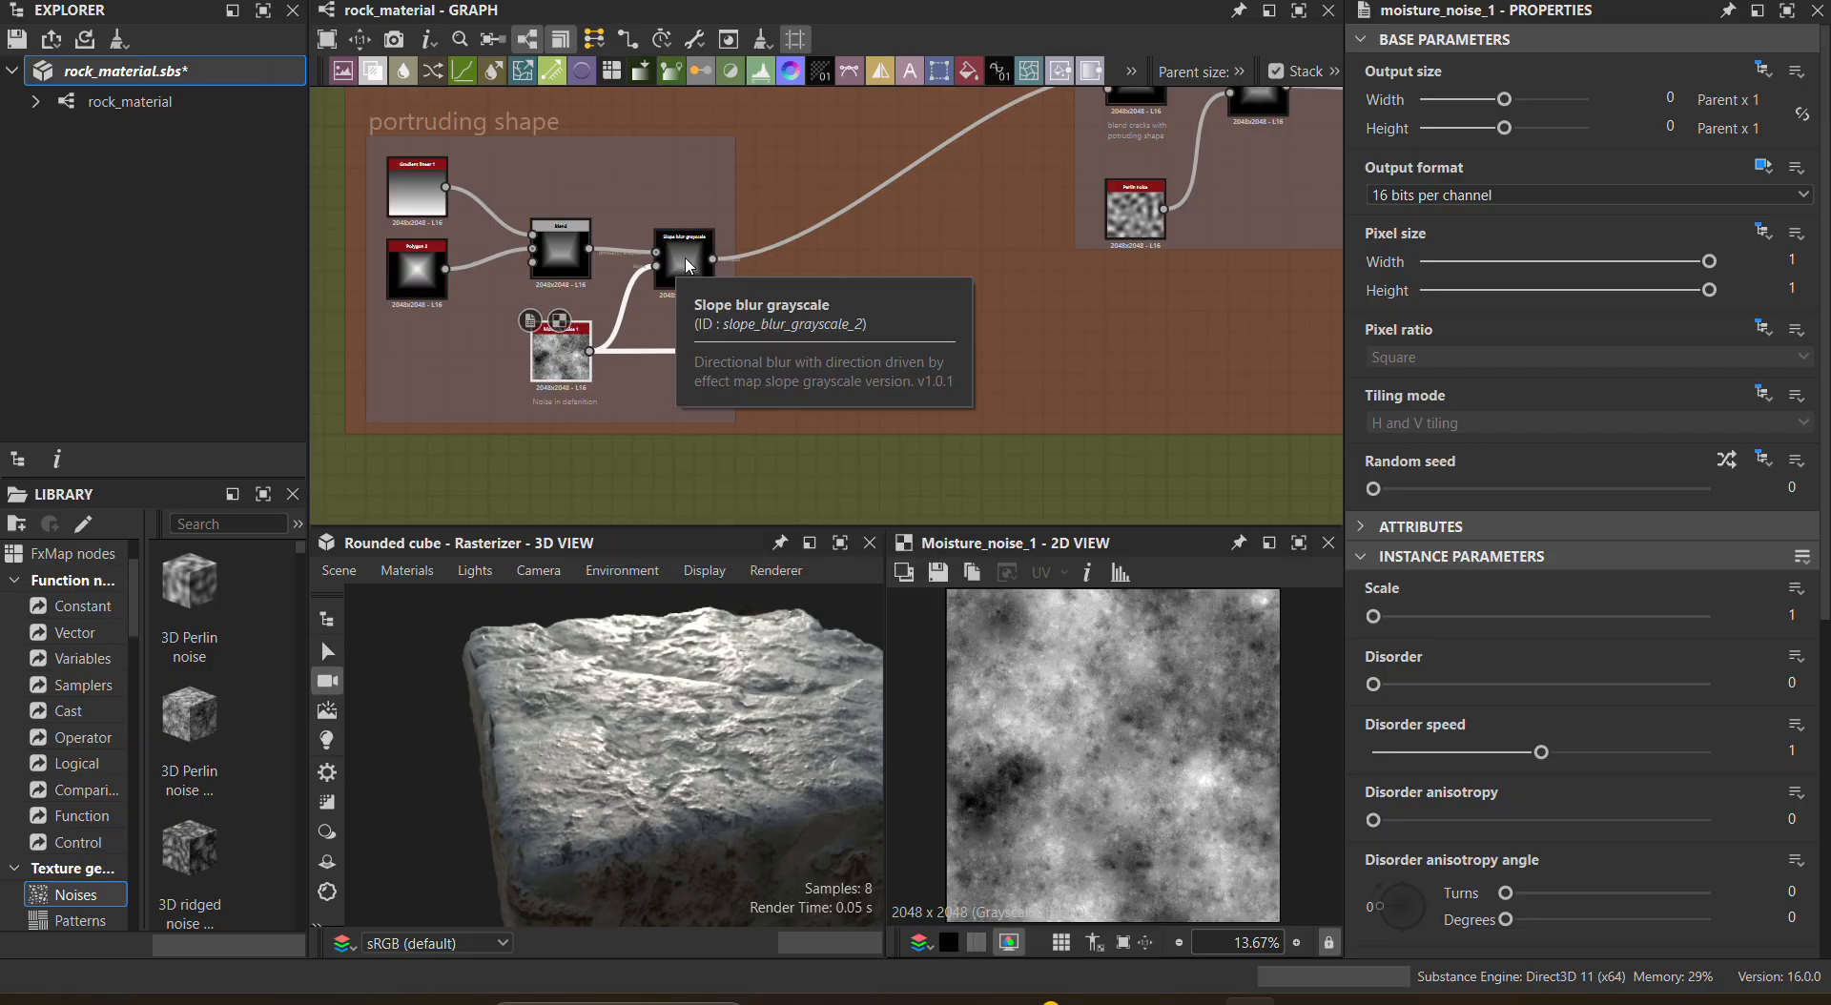
{"action": "left_click", "coordinate": [687, 263]}
{"action": "scroll", "coordinate": [871, 329], "scroll_direction": "up", "scroll_amount": 2}
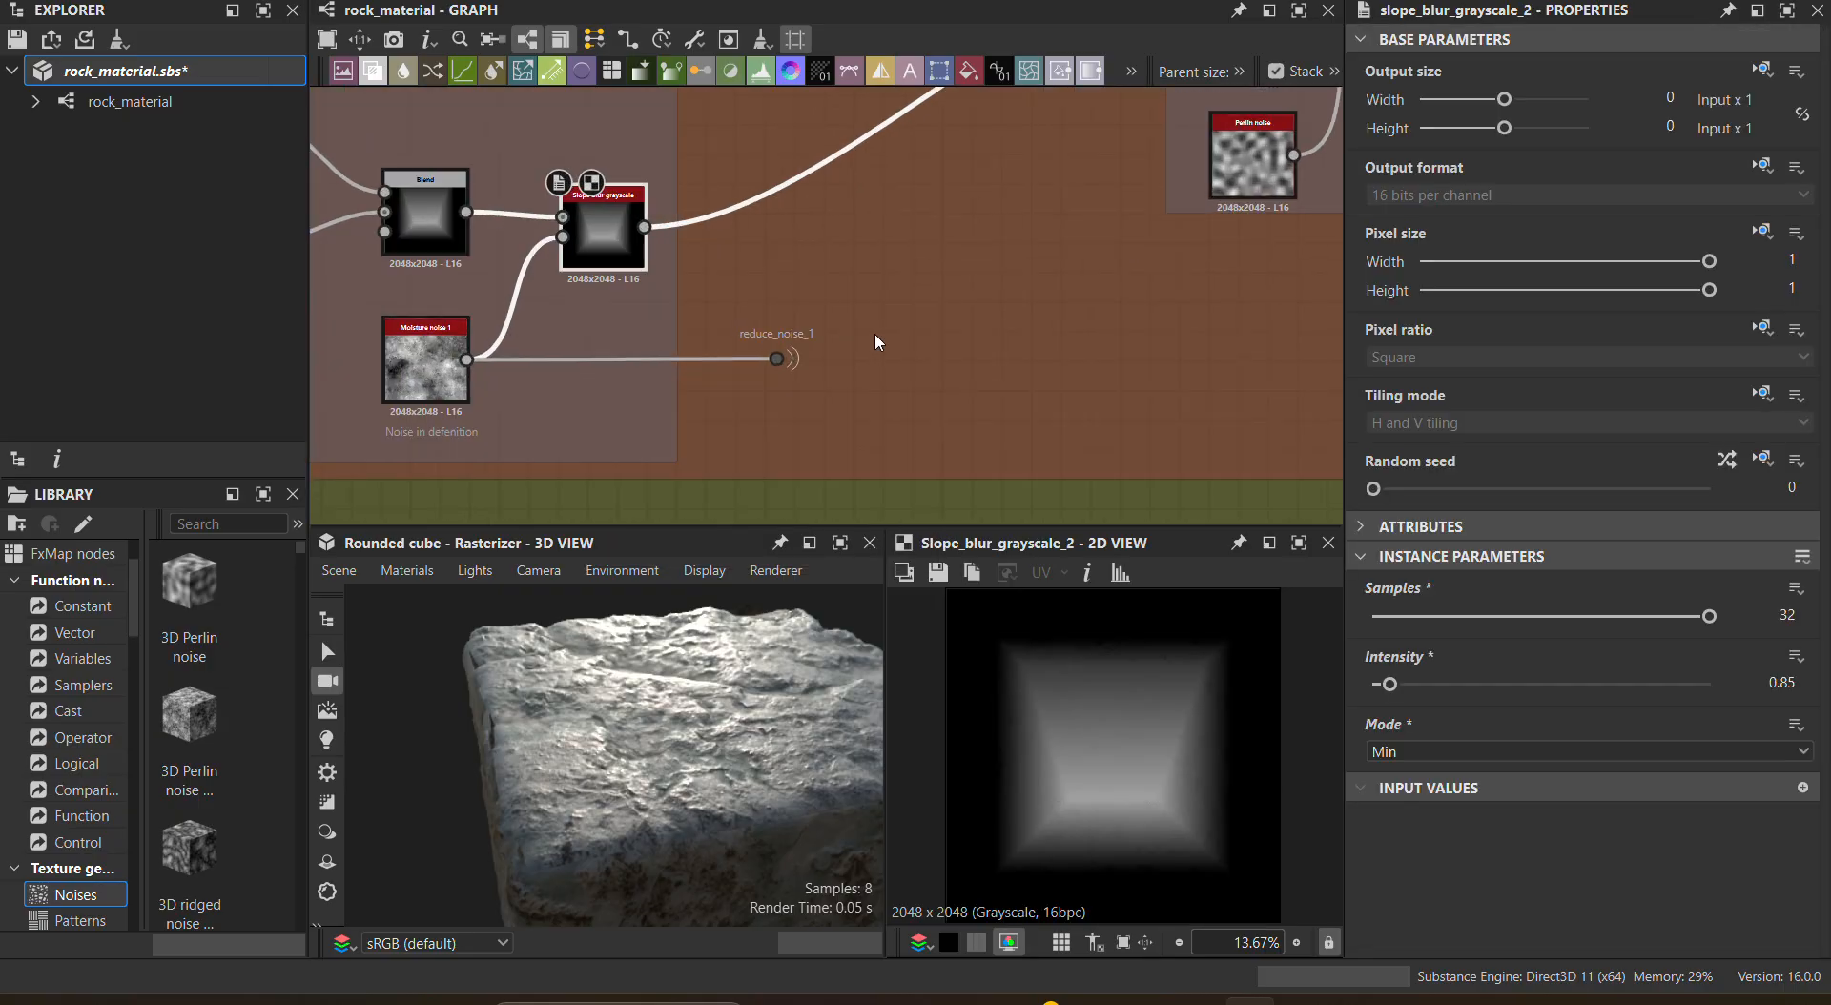
Step: Preview the Blend node combining the cracks with the protruding shape, and the last directional warp in that chain
{"action": "middle_click_drag", "start_coordinate": [1019, 274], "coordinate": [535, 440]}
{"action": "scroll", "coordinate": [765, 415], "scroll_direction": "down", "scroll_amount": 2}
{"action": "double_click", "coordinate": [769, 228]}
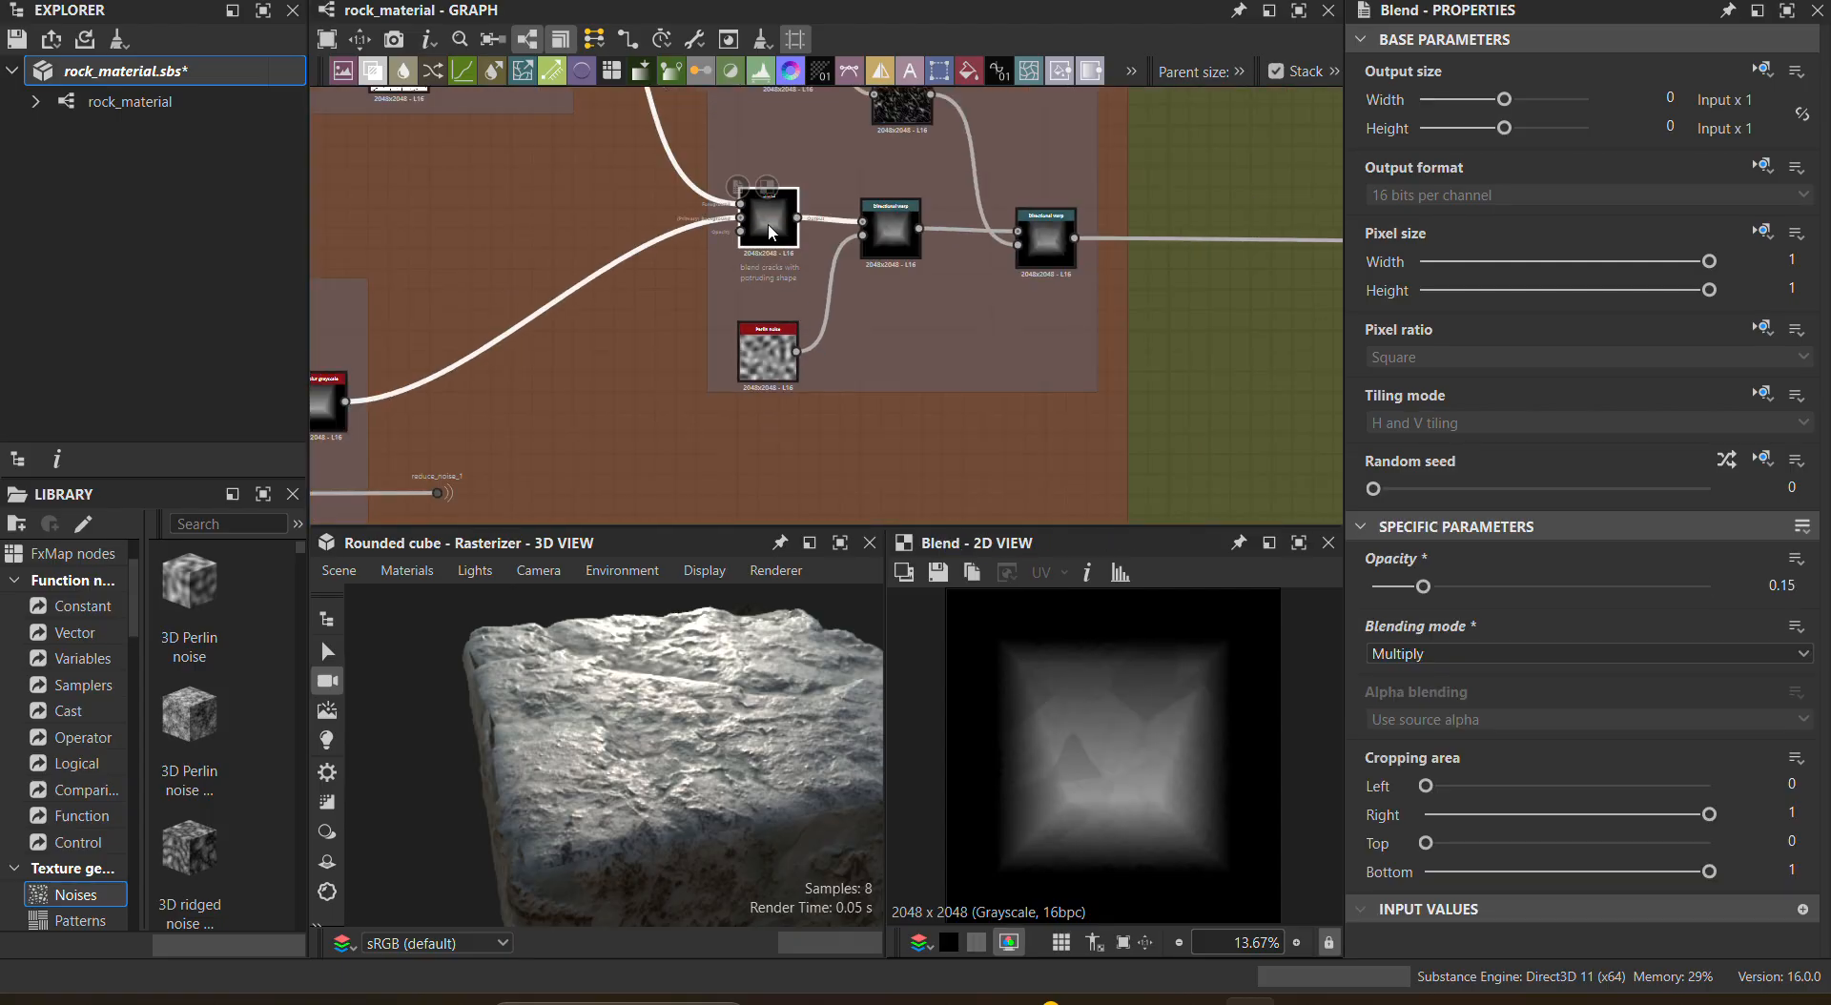
{"action": "scroll", "coordinate": [1151, 747], "scroll_direction": "up", "scroll_amount": 2}
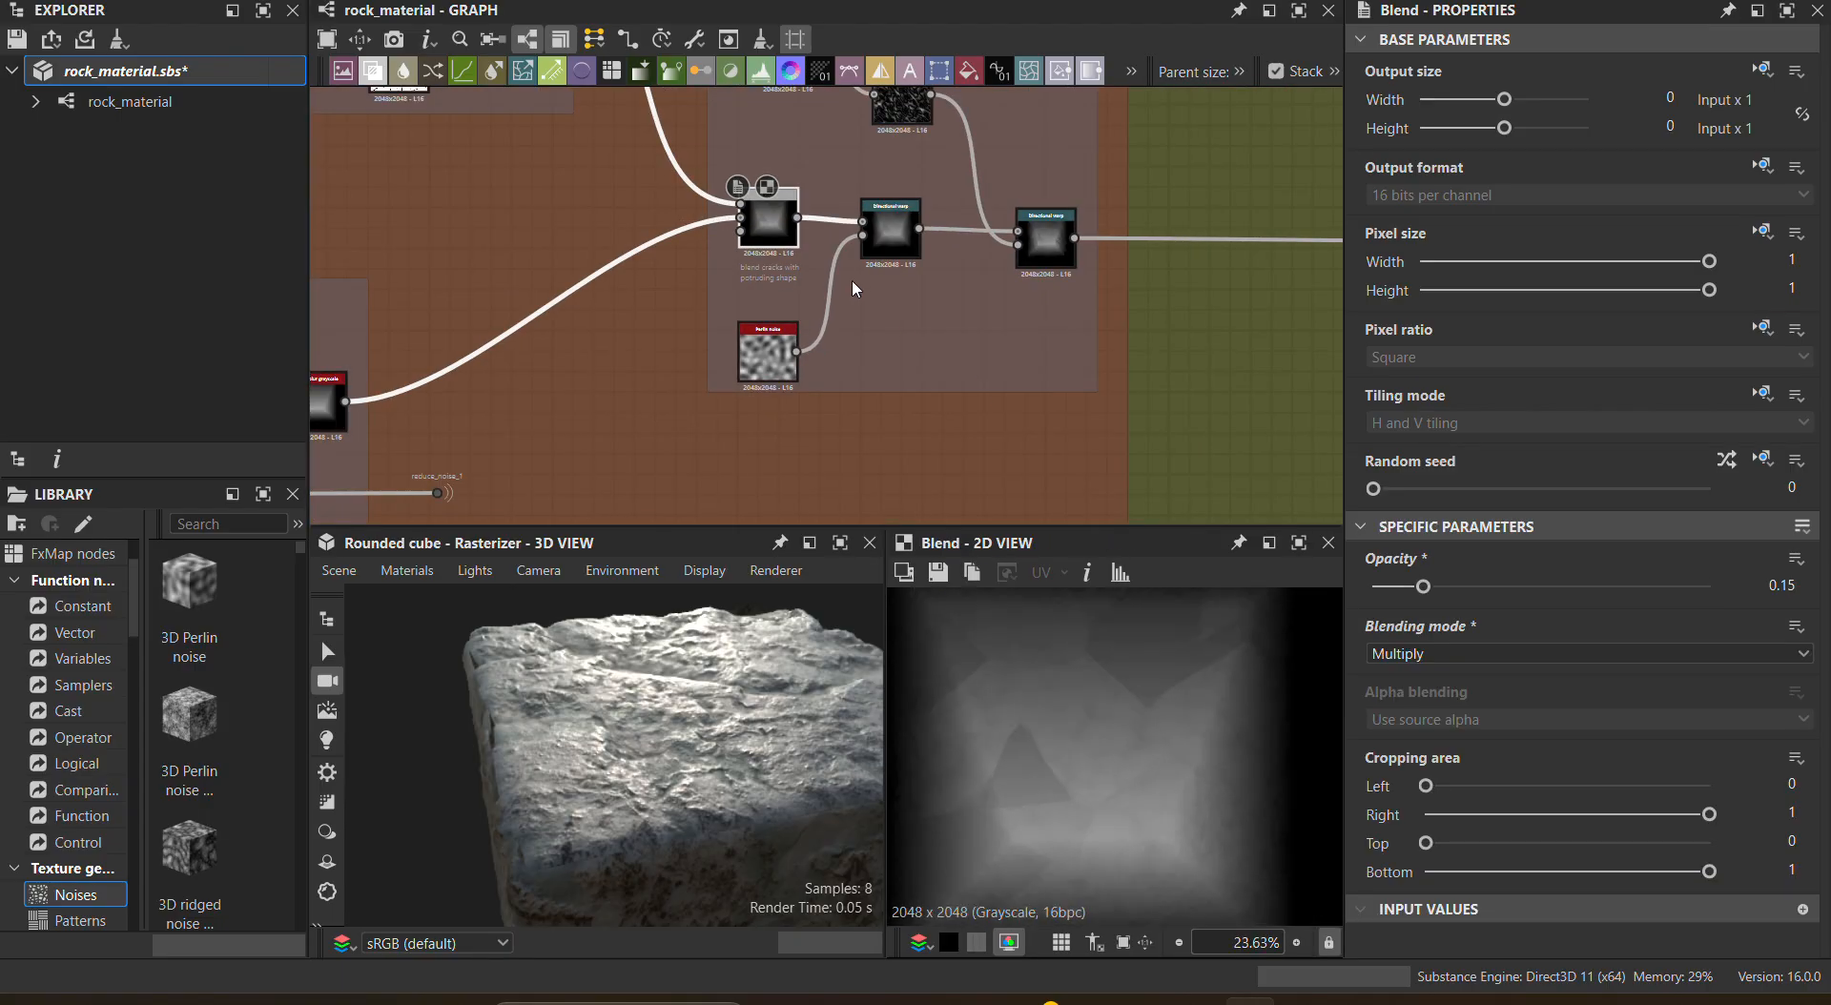
{"action": "middle_click_drag", "start_coordinate": [1032, 427], "coordinate": [820, 452]}
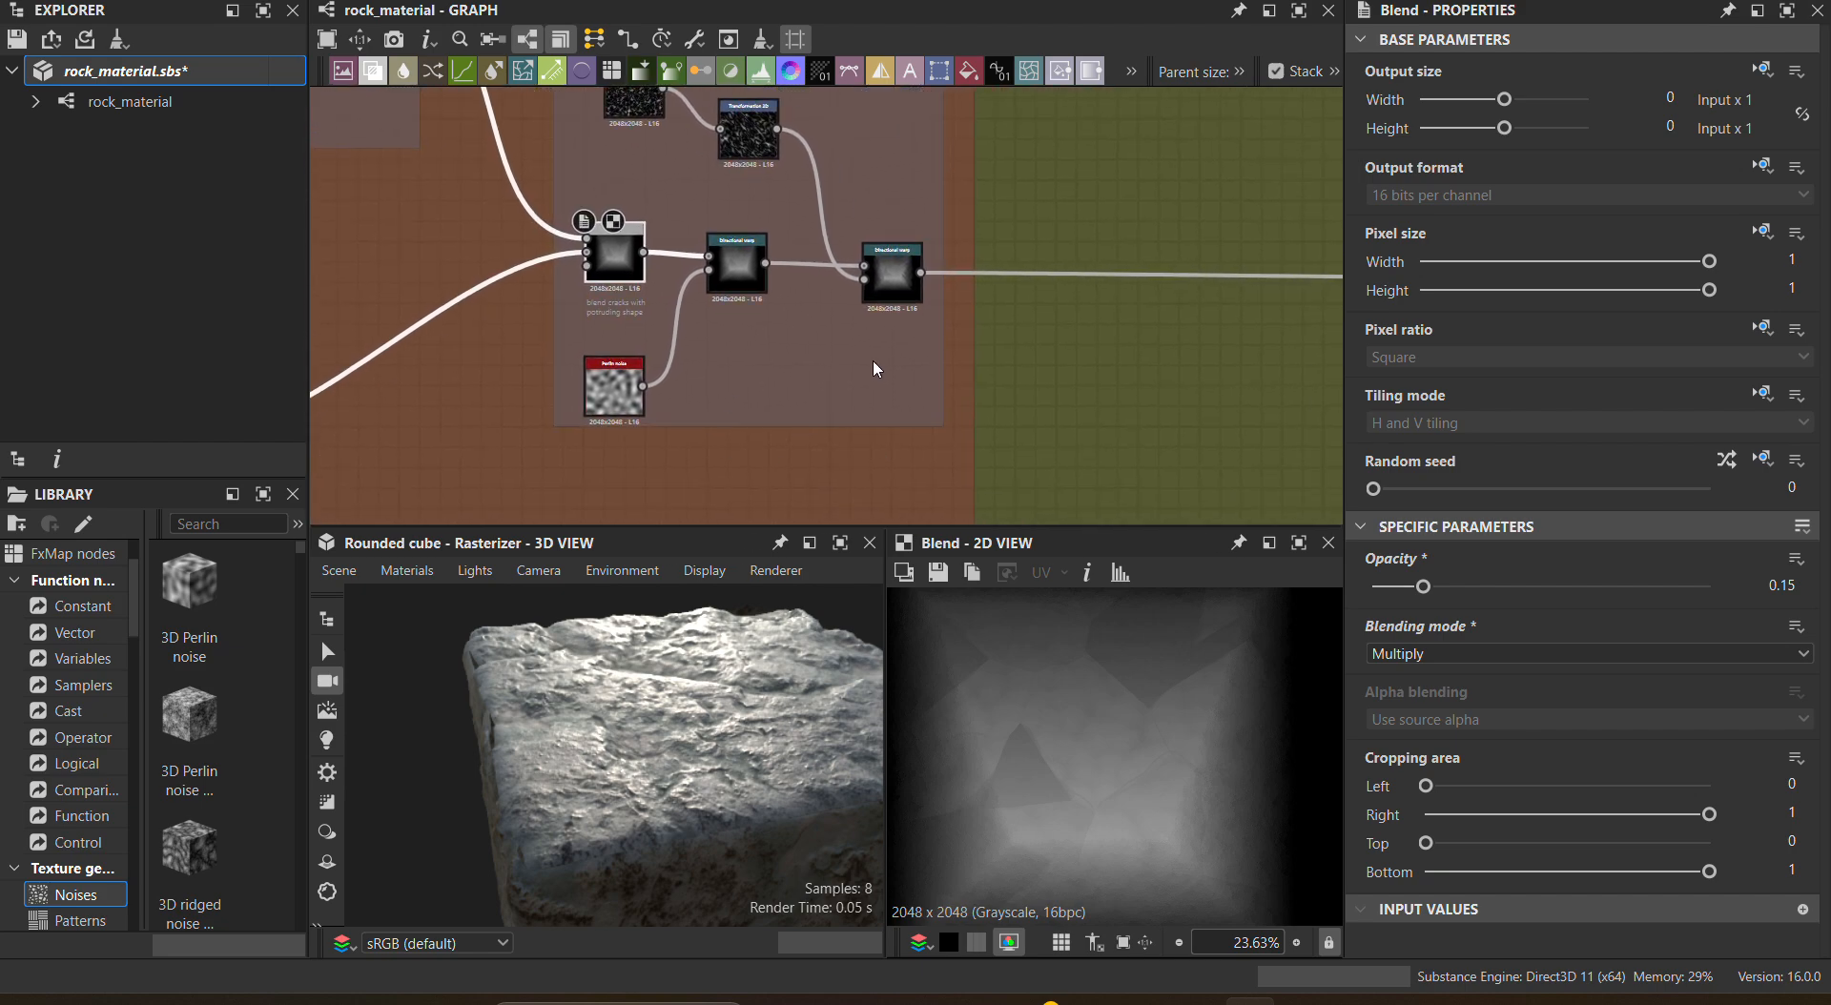
{"action": "scroll", "coordinate": [877, 369], "scroll_direction": "up", "scroll_amount": 2}
{"action": "double_click", "coordinate": [898, 236]}
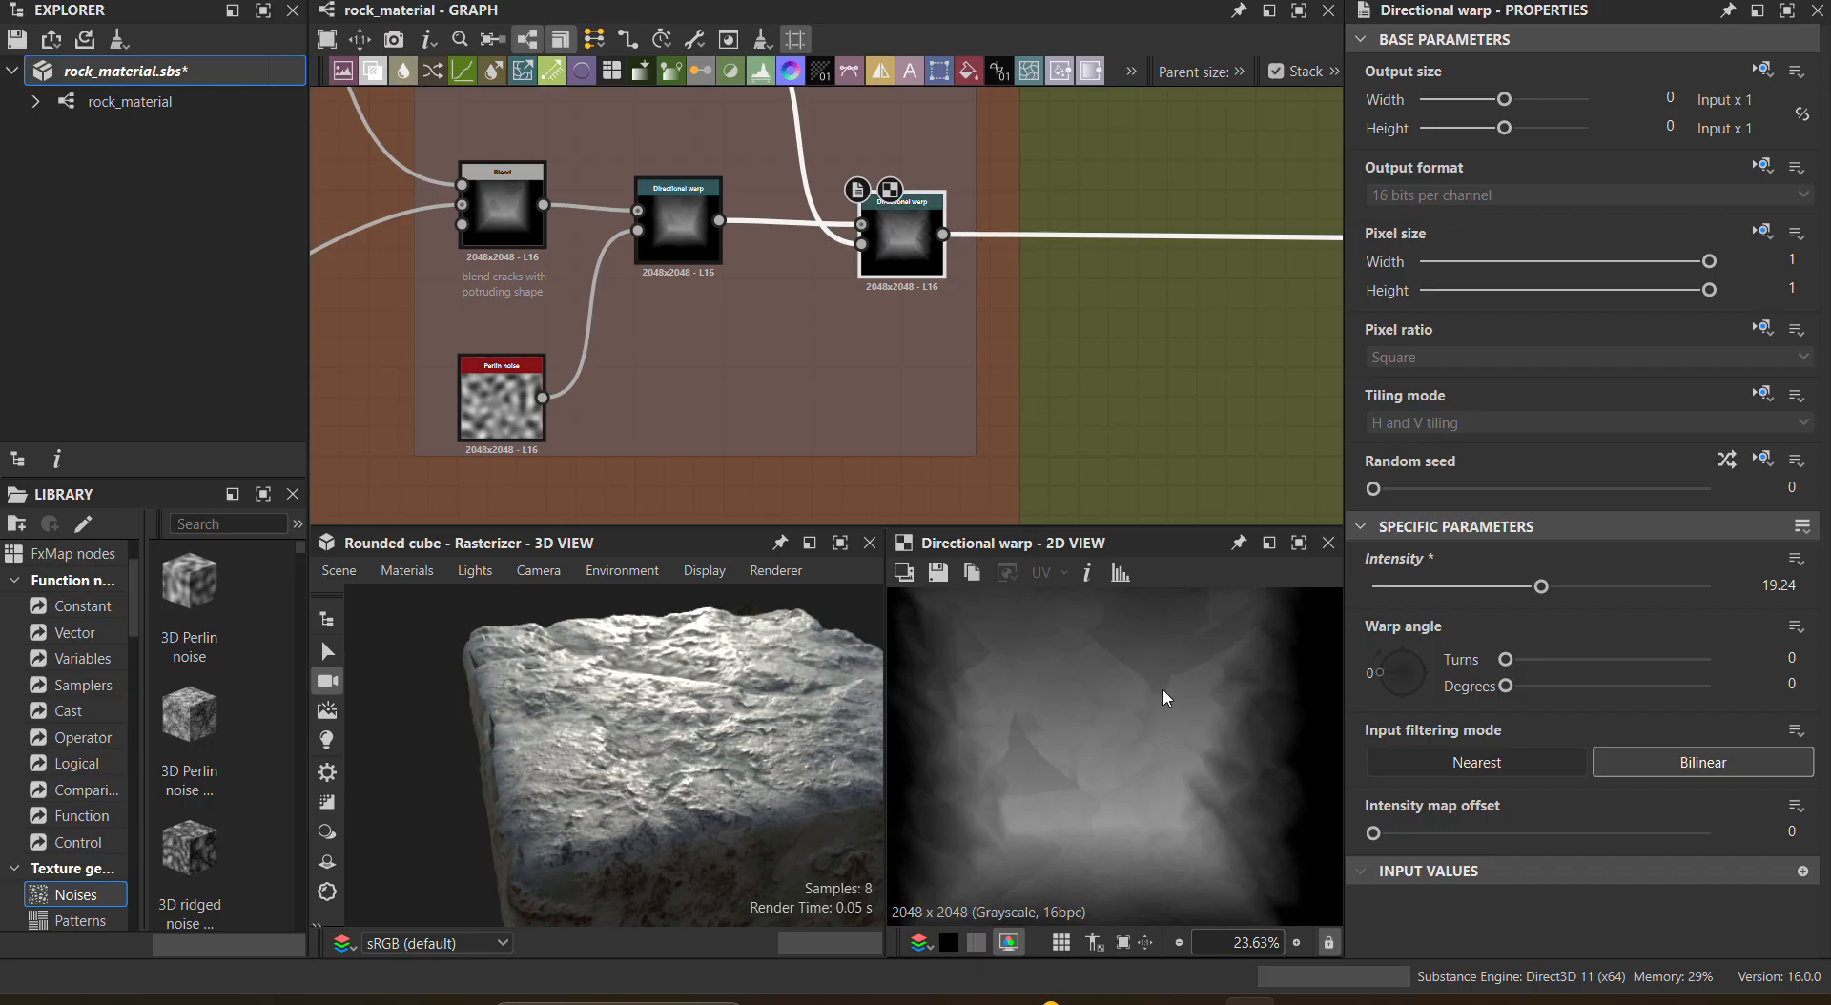
Step: Preview the tile sampler node's output and examine its parameters in the warping and randomness frame
{"action": "scroll", "coordinate": [1163, 768], "scroll_direction": "down", "scroll_amount": 2}
{"action": "middle_click_drag", "start_coordinate": [1199, 389], "coordinate": [464, 400]}
{"action": "middle_click_drag", "start_coordinate": [985, 353], "coordinate": [1014, 354]}
{"action": "scroll", "coordinate": [1019, 357], "scroll_direction": "down", "scroll_amount": 2}
{"action": "middle_click_drag", "start_coordinate": [1072, 405], "coordinate": [625, 339]}
{"action": "left_click", "coordinate": [822, 292]}
{"action": "double_click", "coordinate": [825, 297]}
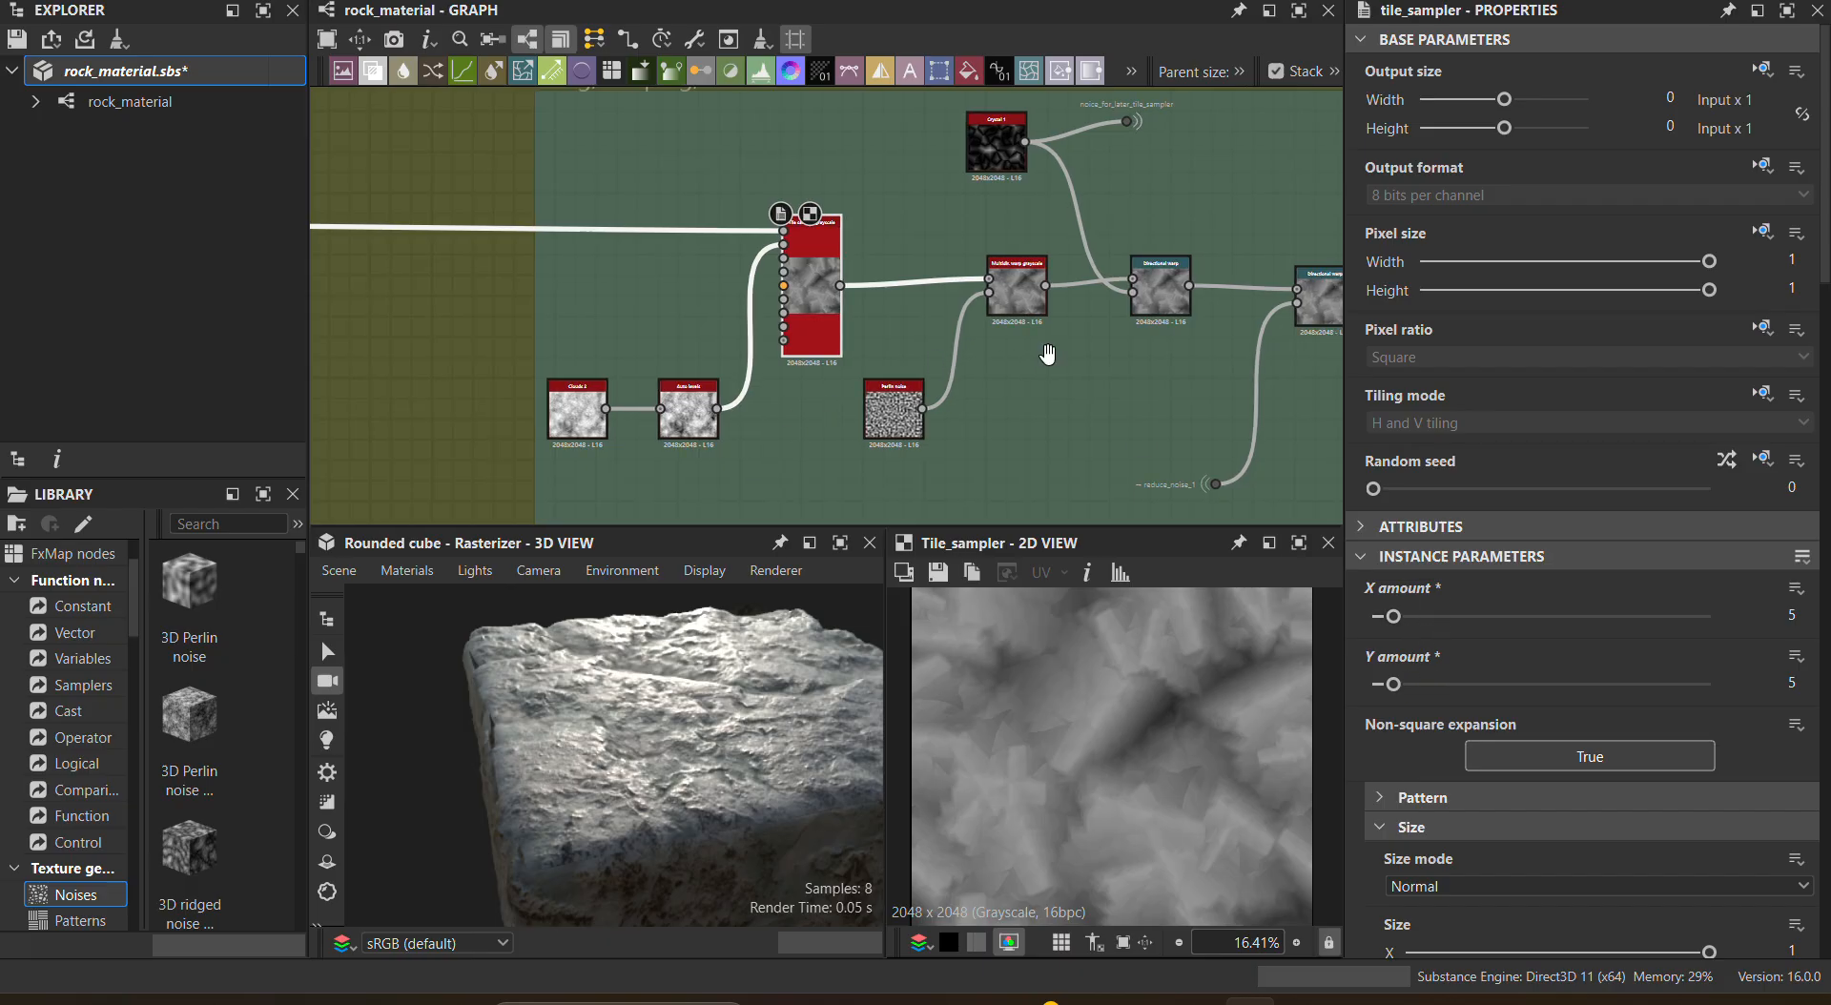
Step: Examine the multi-directional warp, the two directional warps after it, and the Crystal 1 noise that drives the first one
{"action": "middle_click_drag", "start_coordinate": [1050, 356], "coordinate": [703, 333]}
{"action": "double_click", "coordinate": [672, 269]}
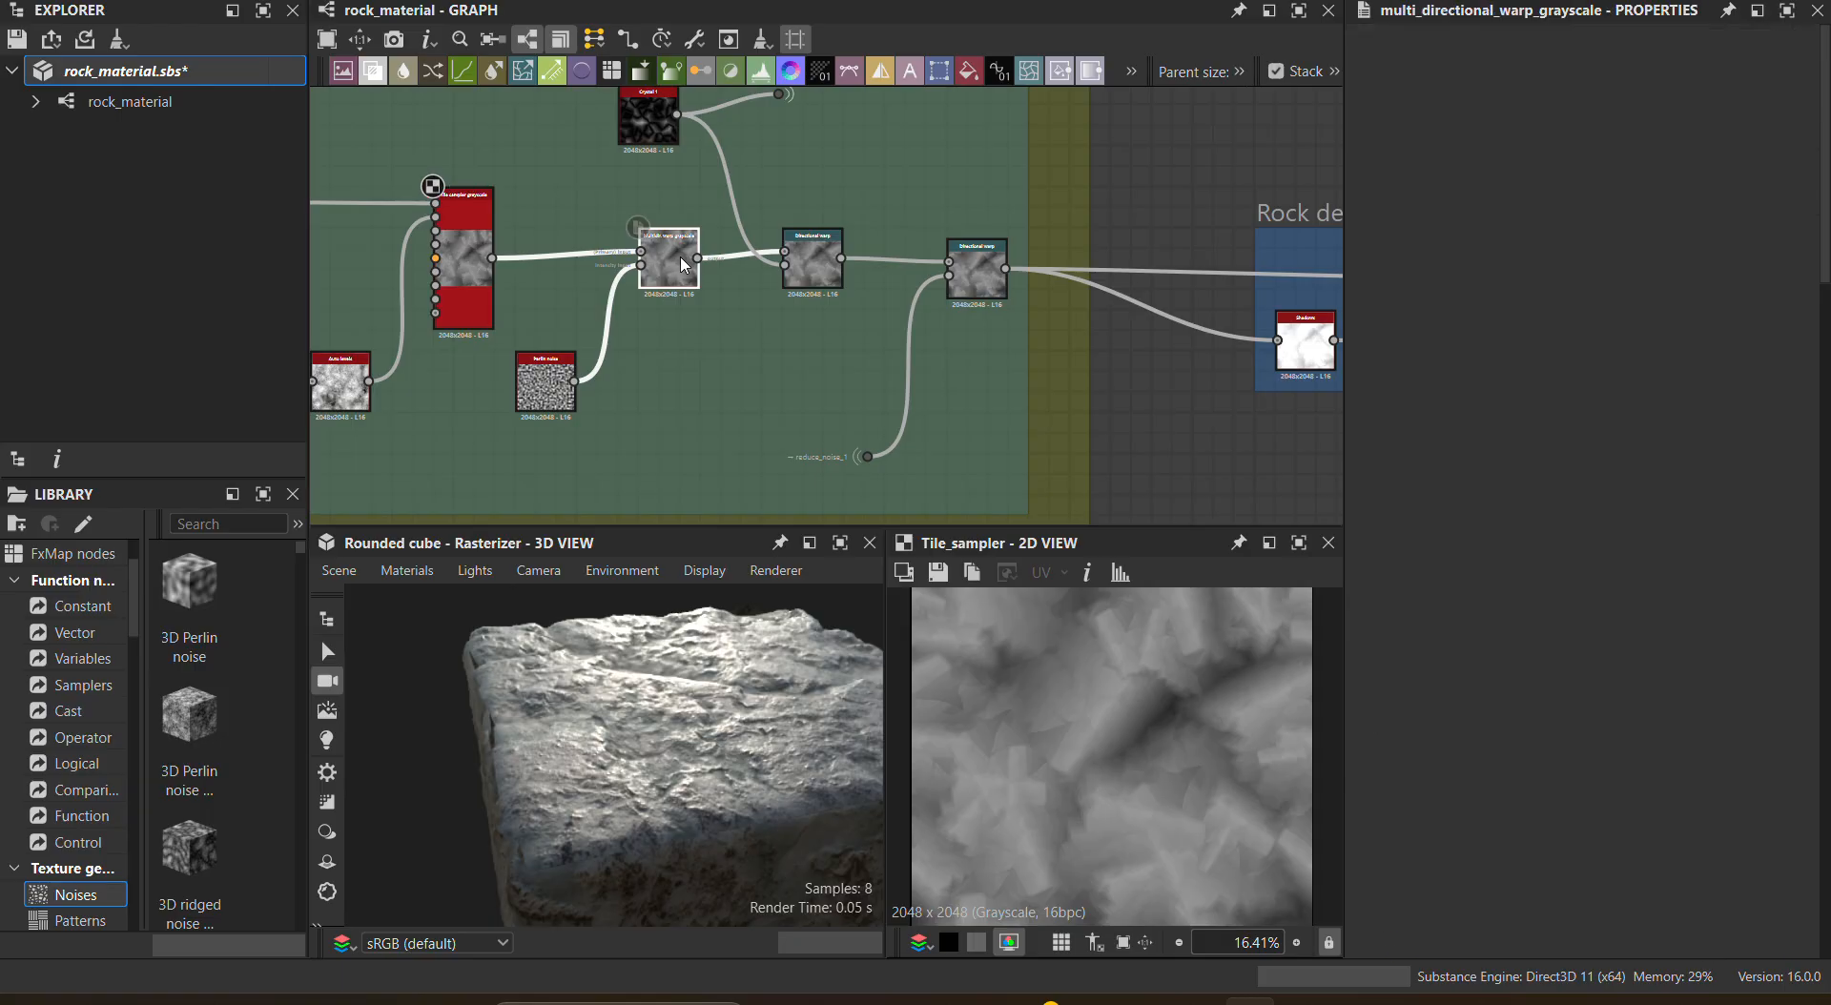
{"action": "double_click", "coordinate": [825, 275]}
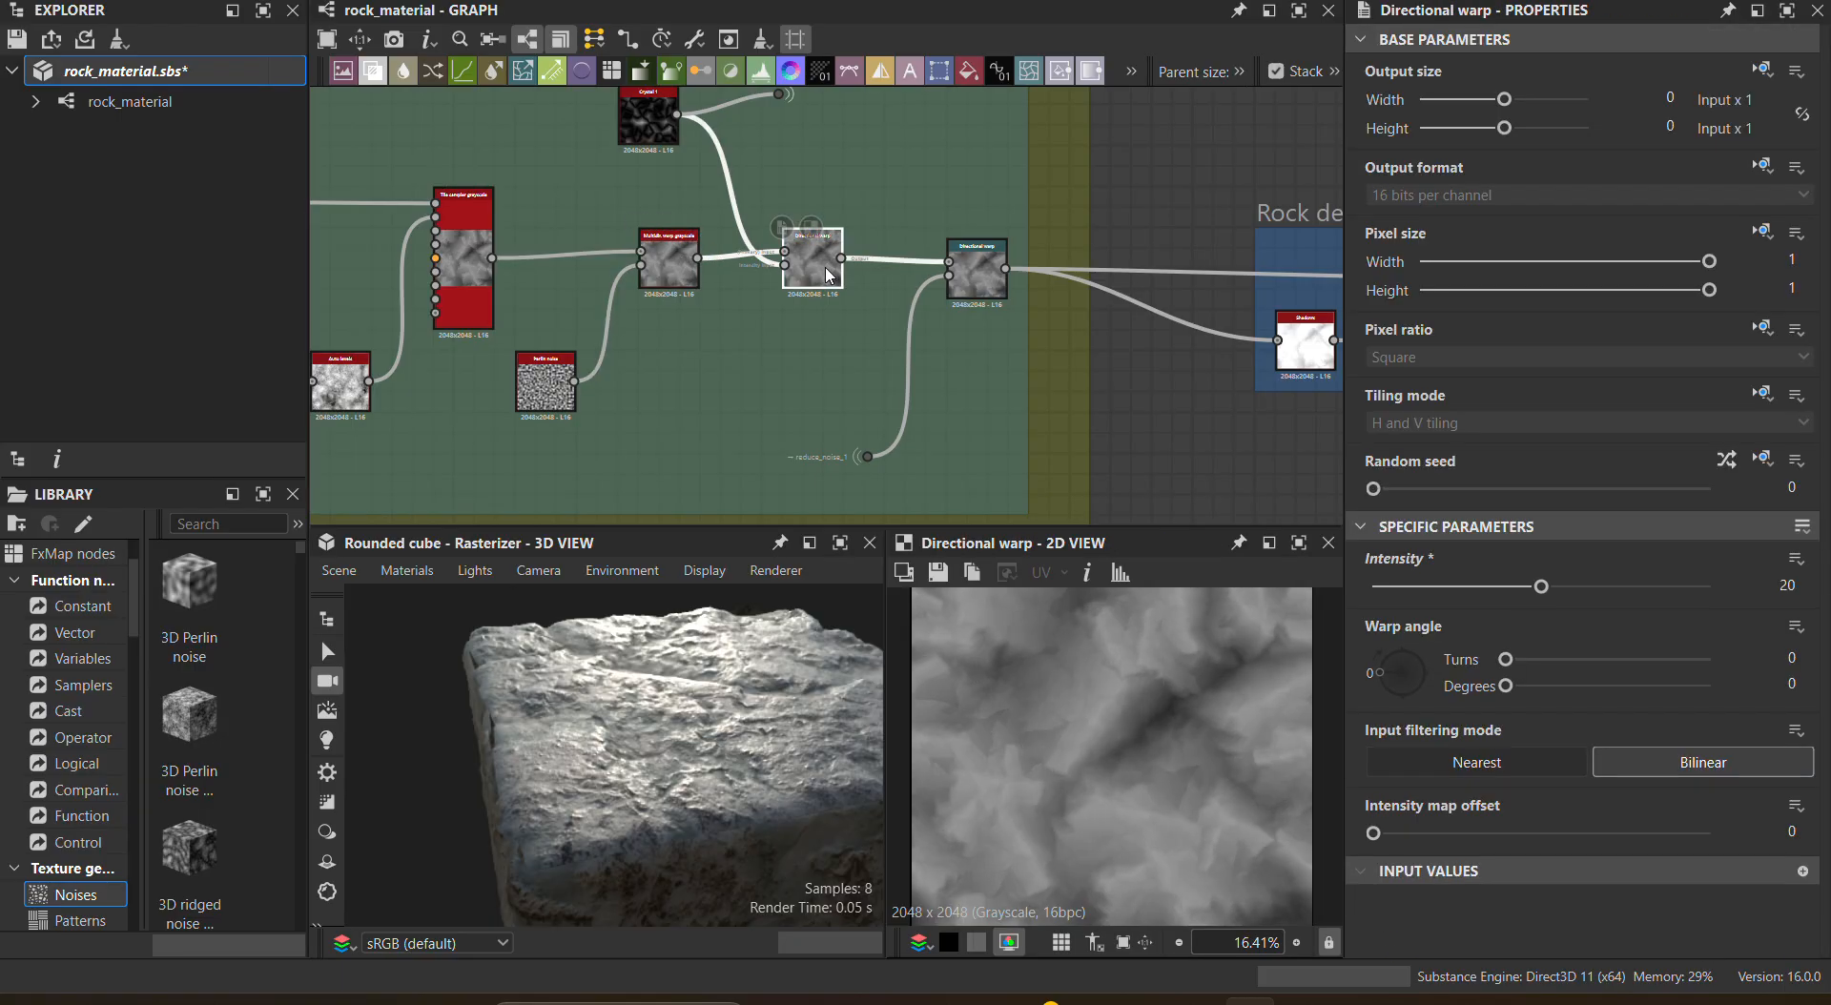
{"action": "double_click", "coordinate": [978, 276]}
{"action": "scroll", "coordinate": [953, 351], "scroll_direction": "up", "scroll_amount": 3}
{"action": "scroll", "coordinate": [952, 354], "scroll_direction": "down", "scroll_amount": 3}
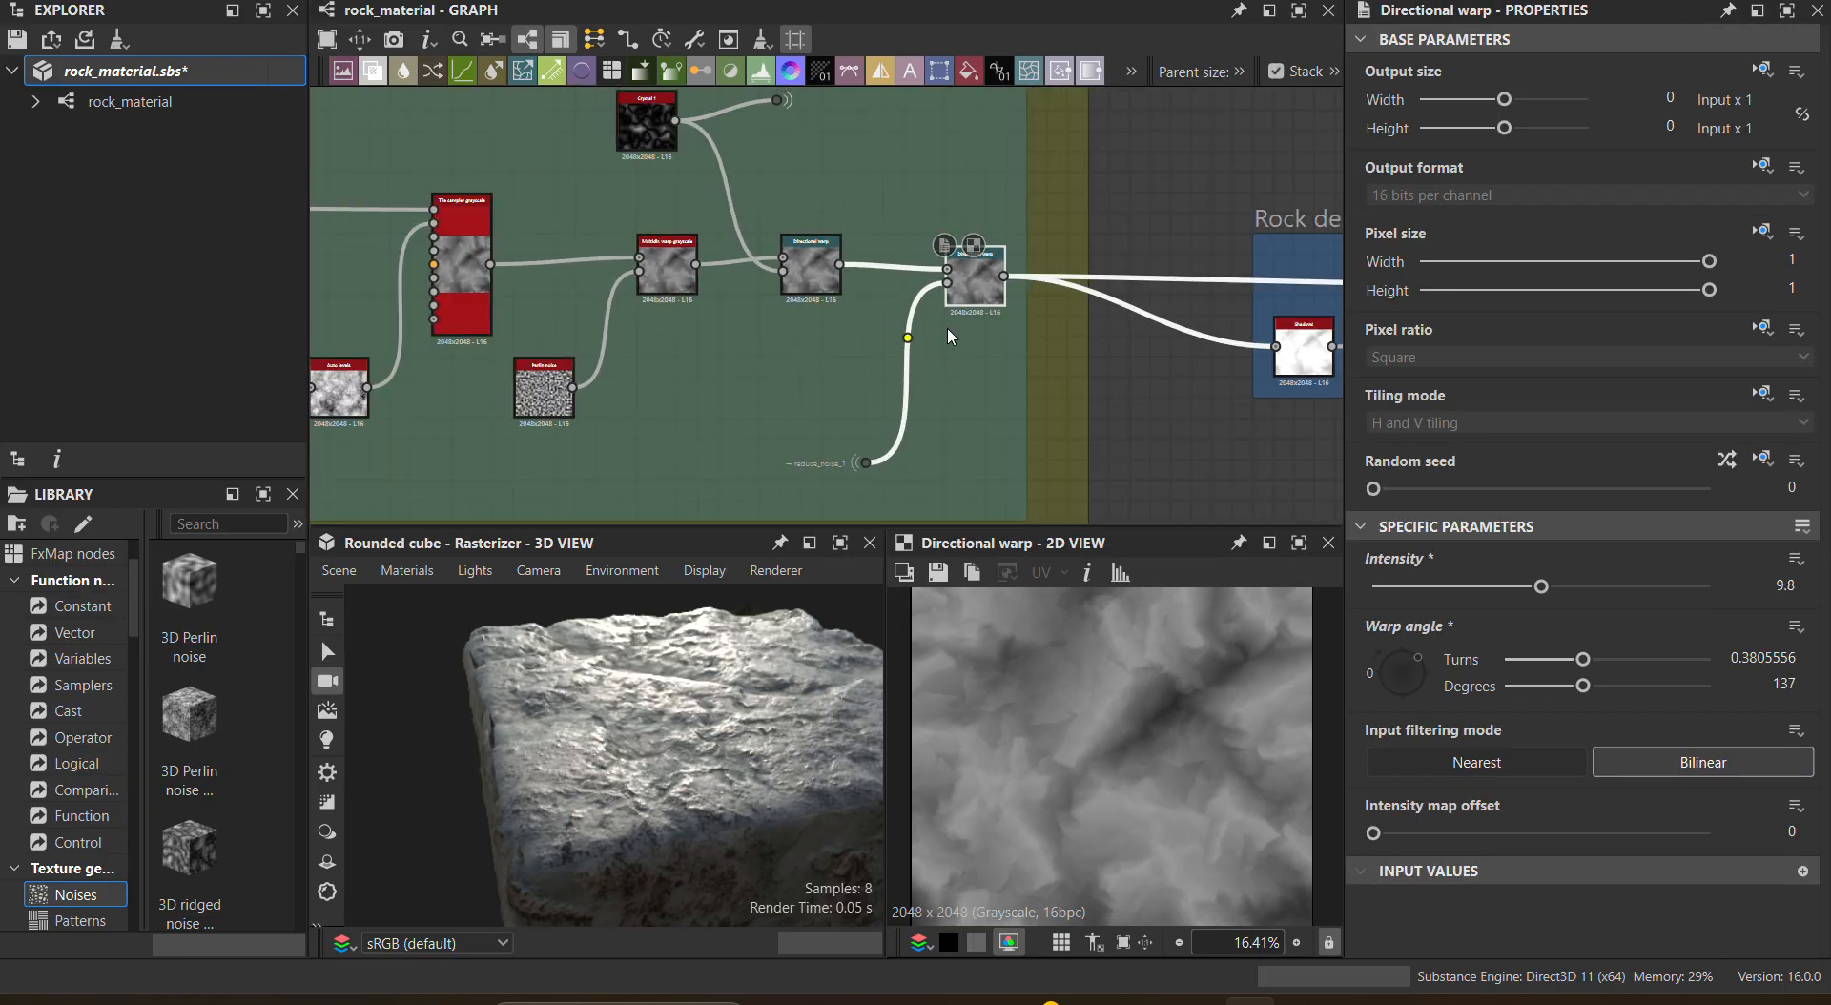
{"action": "middle_click_drag", "start_coordinate": [939, 206], "coordinate": [969, 249]}
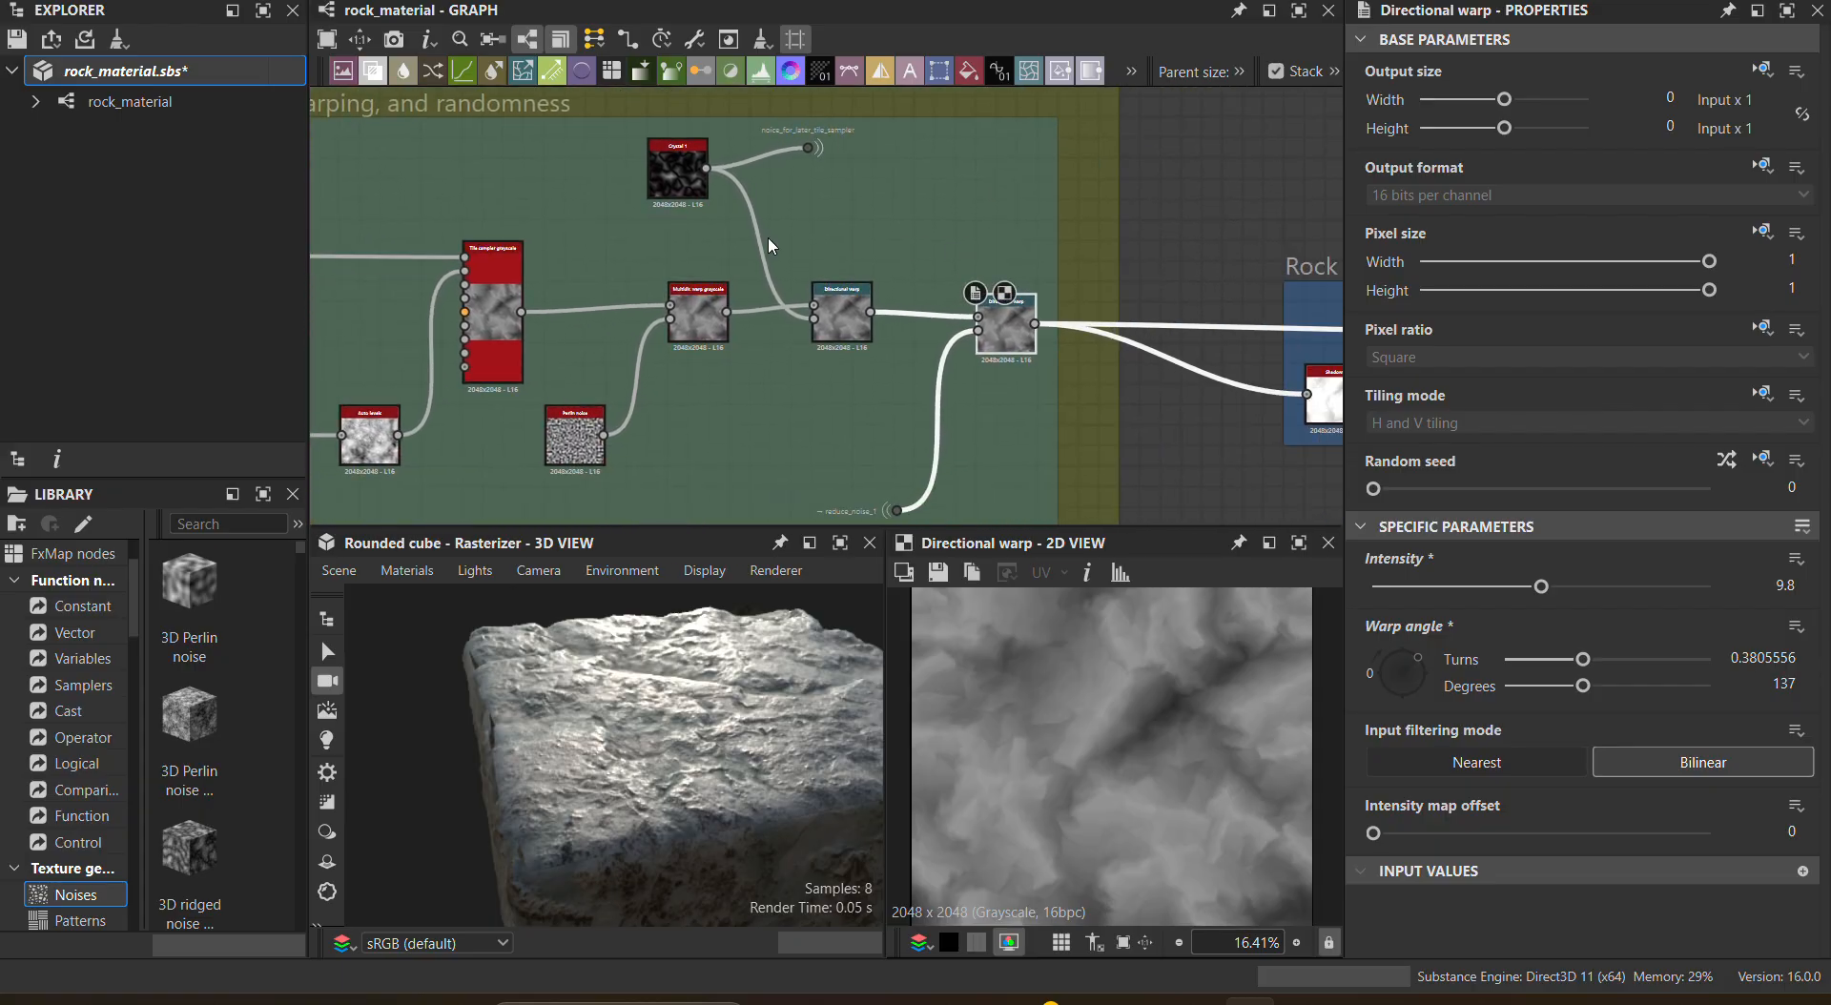
{"action": "double_click", "coordinate": [665, 163]}
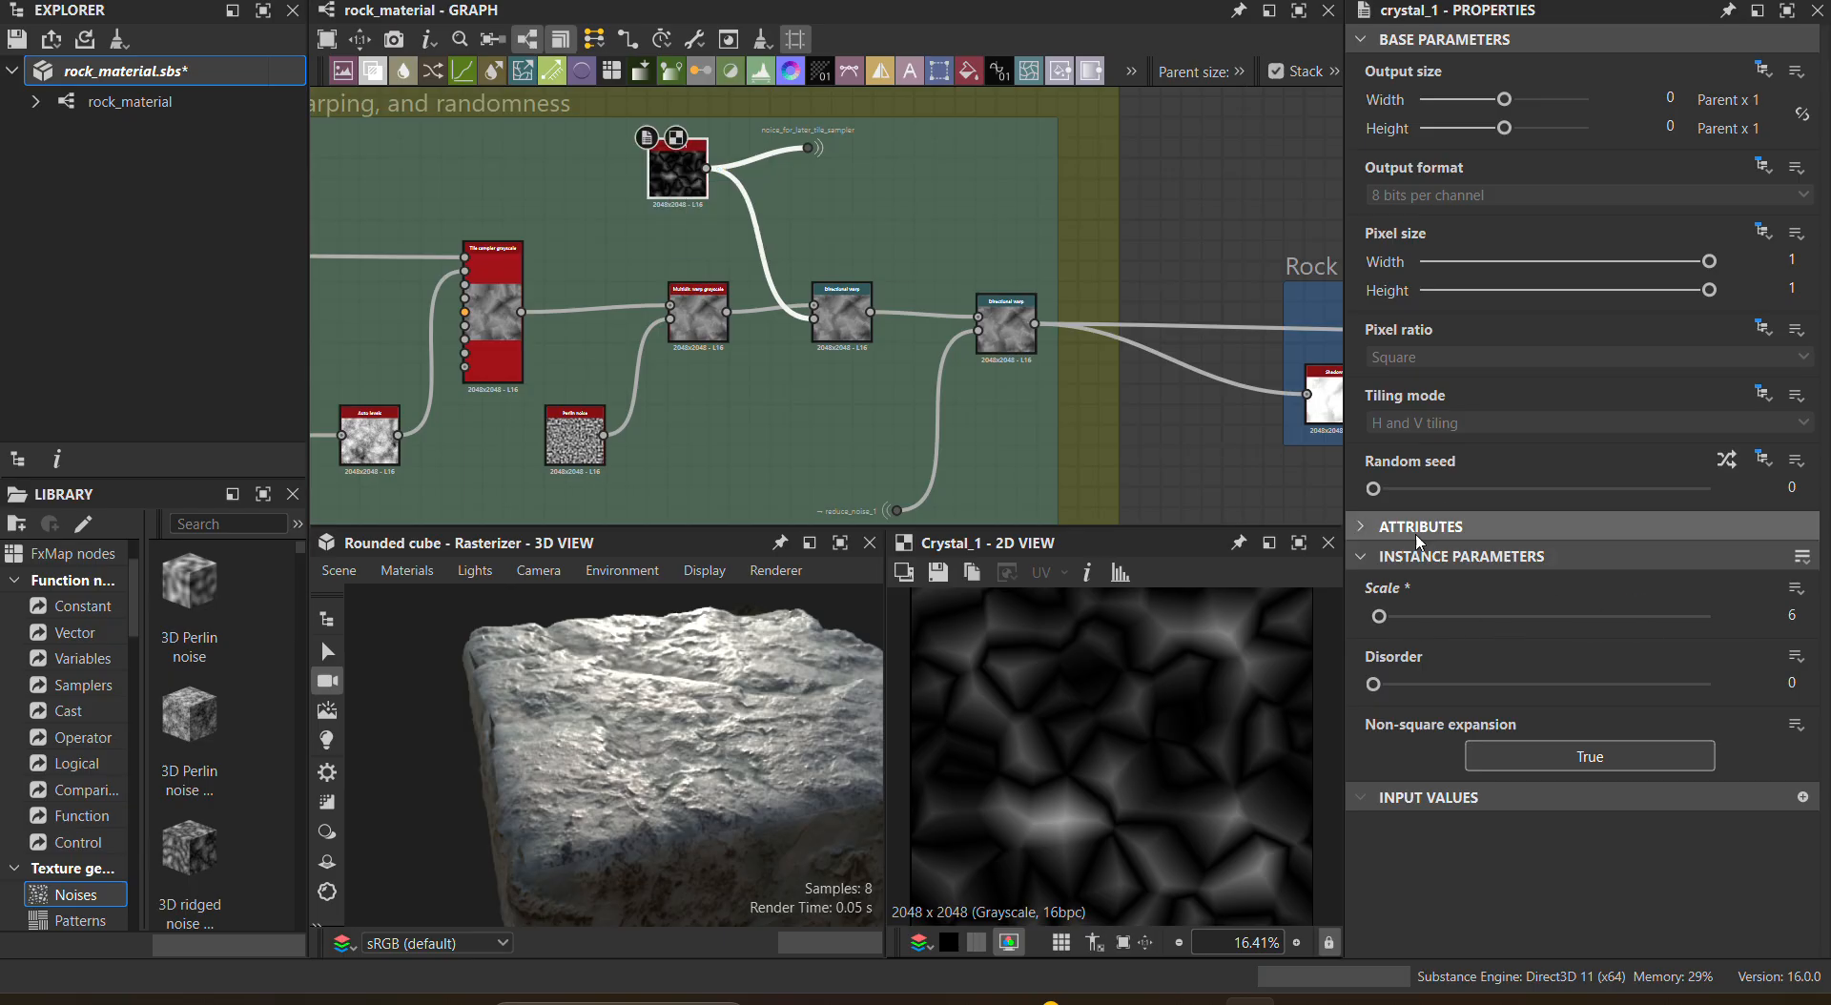
Step: Examine the Blend node in the Rock depth frame and the shadows and levels nodes feeding it
{"action": "scroll", "coordinate": [971, 241], "scroll_direction": "down", "scroll_amount": 2}
{"action": "middle_click_drag", "start_coordinate": [1227, 466], "coordinate": [821, 420]}
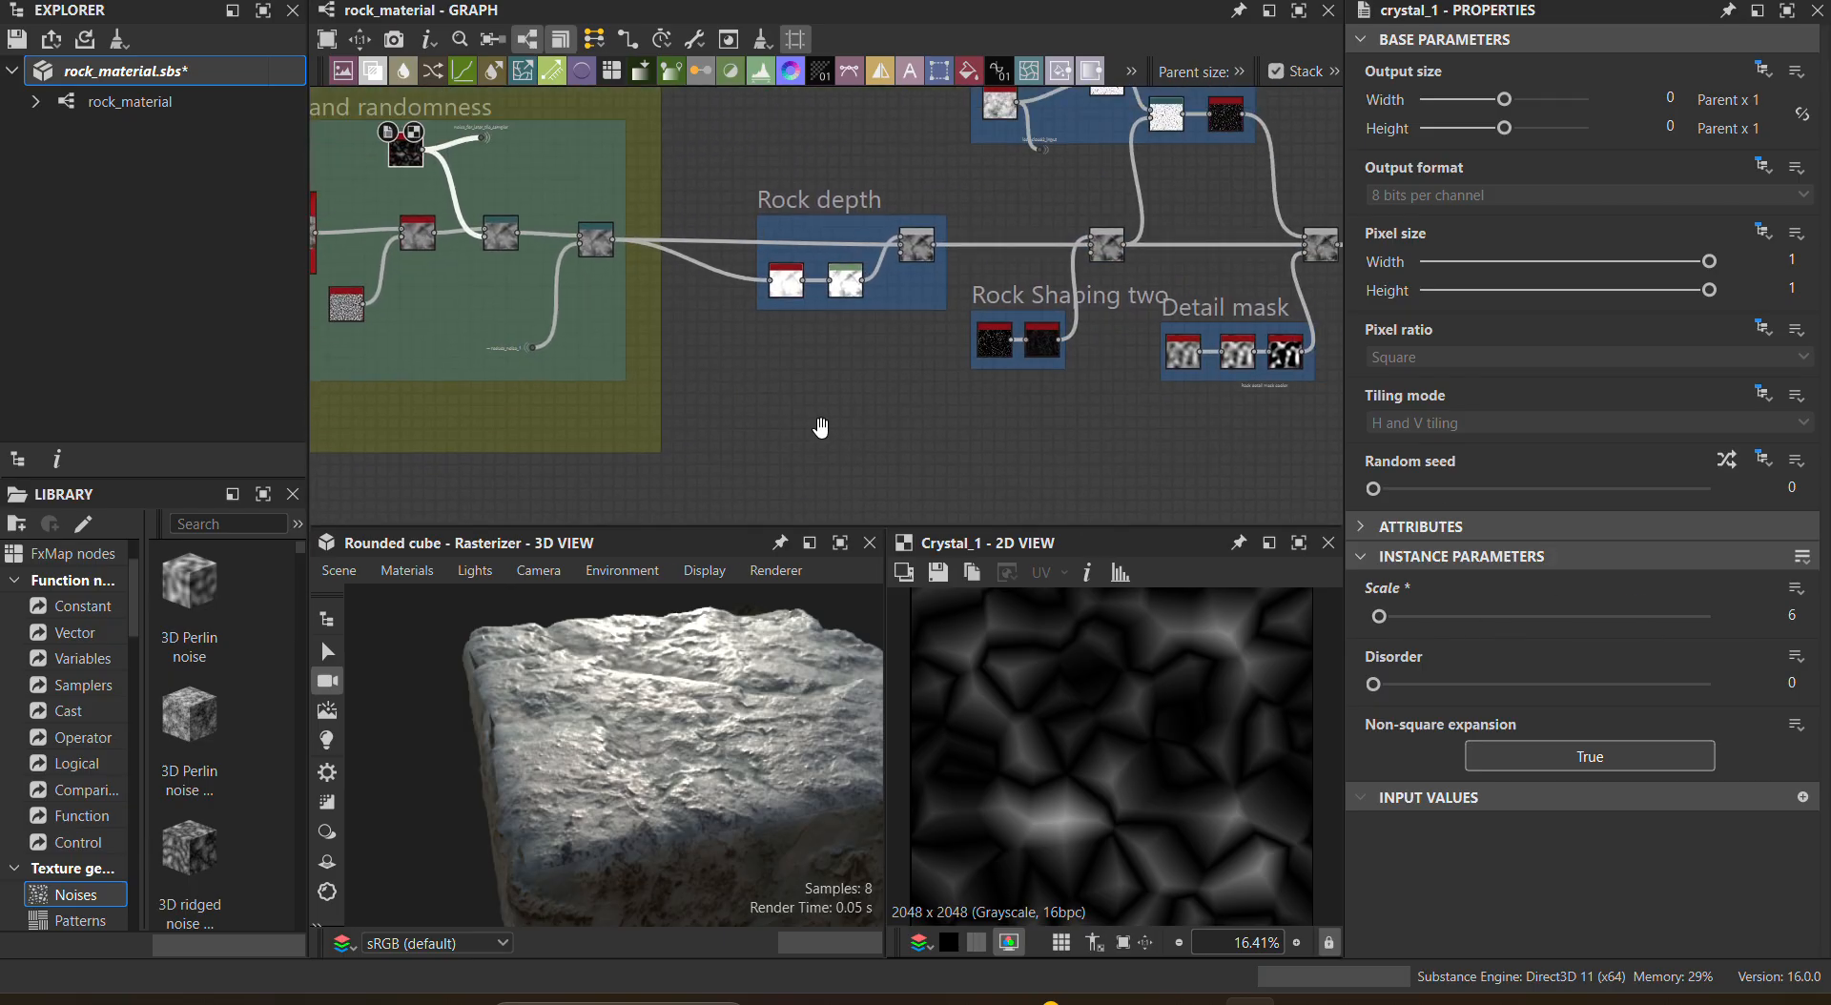
{"action": "scroll", "coordinate": [858, 408], "scroll_direction": "up", "scroll_amount": 5}
{"action": "scroll", "coordinate": [896, 375], "scroll_direction": "up", "scroll_amount": 1}
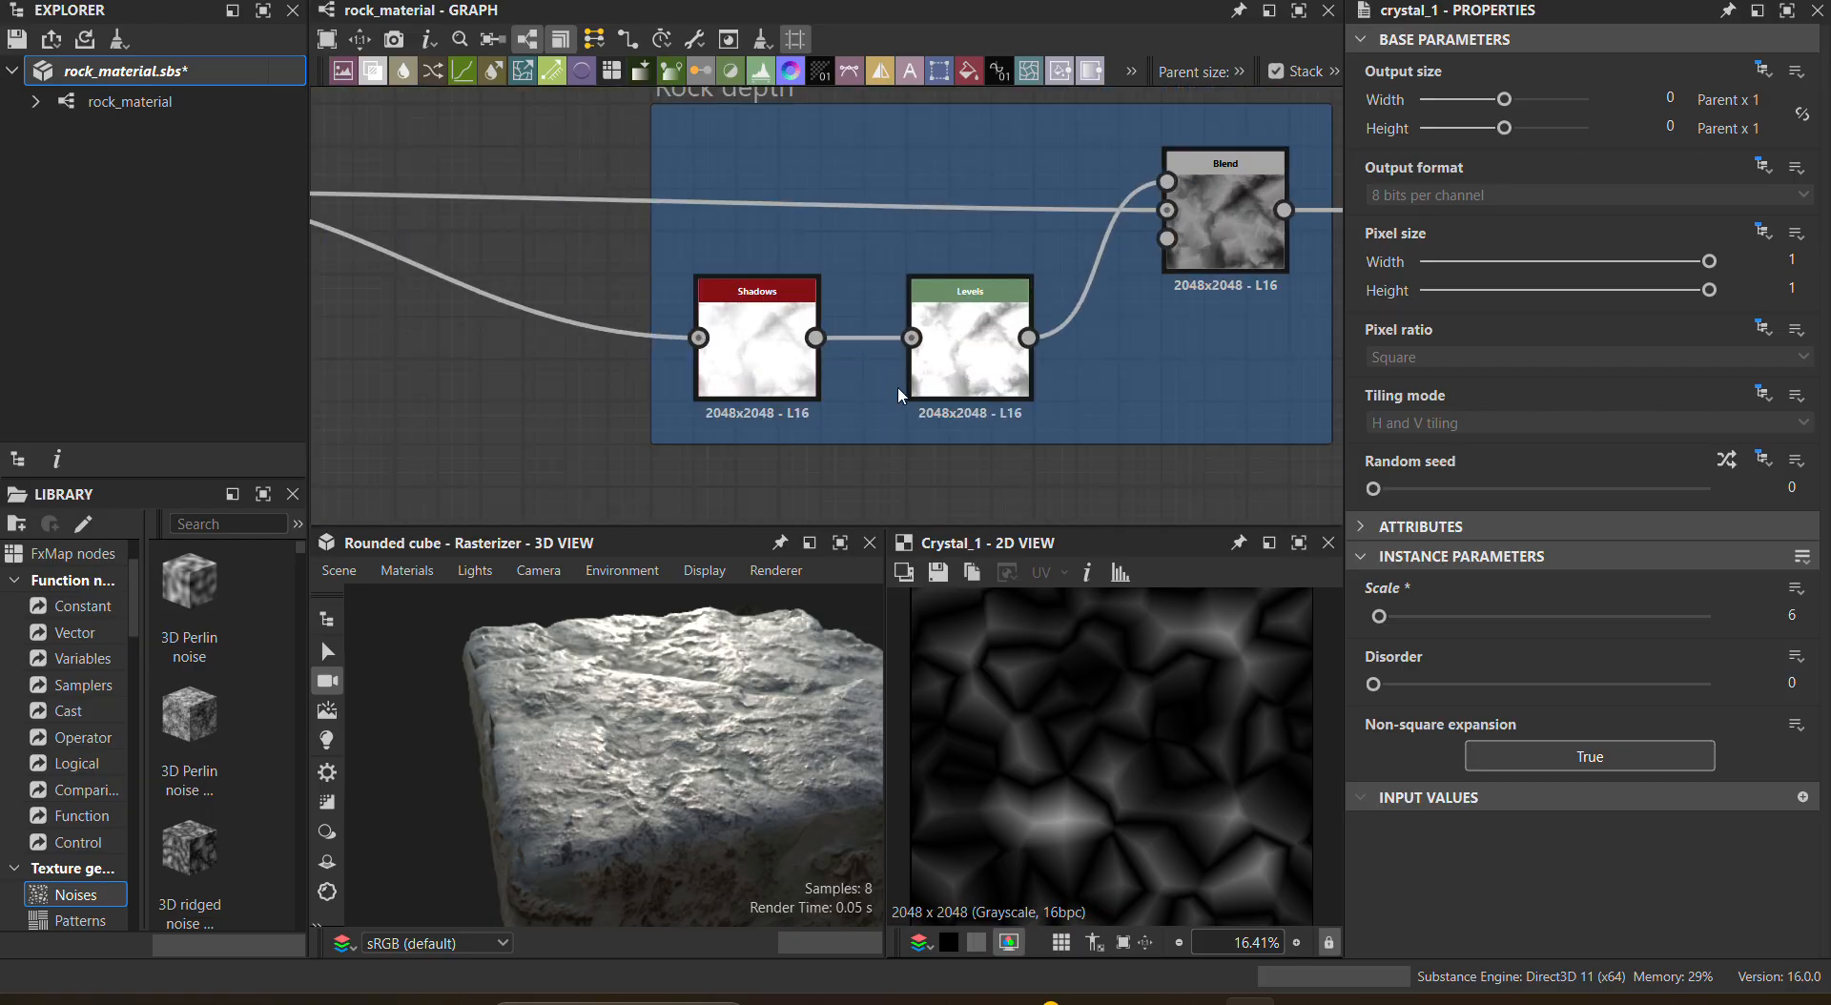
{"action": "left_click", "coordinate": [1247, 217]}
{"action": "double_click", "coordinate": [1246, 216]}
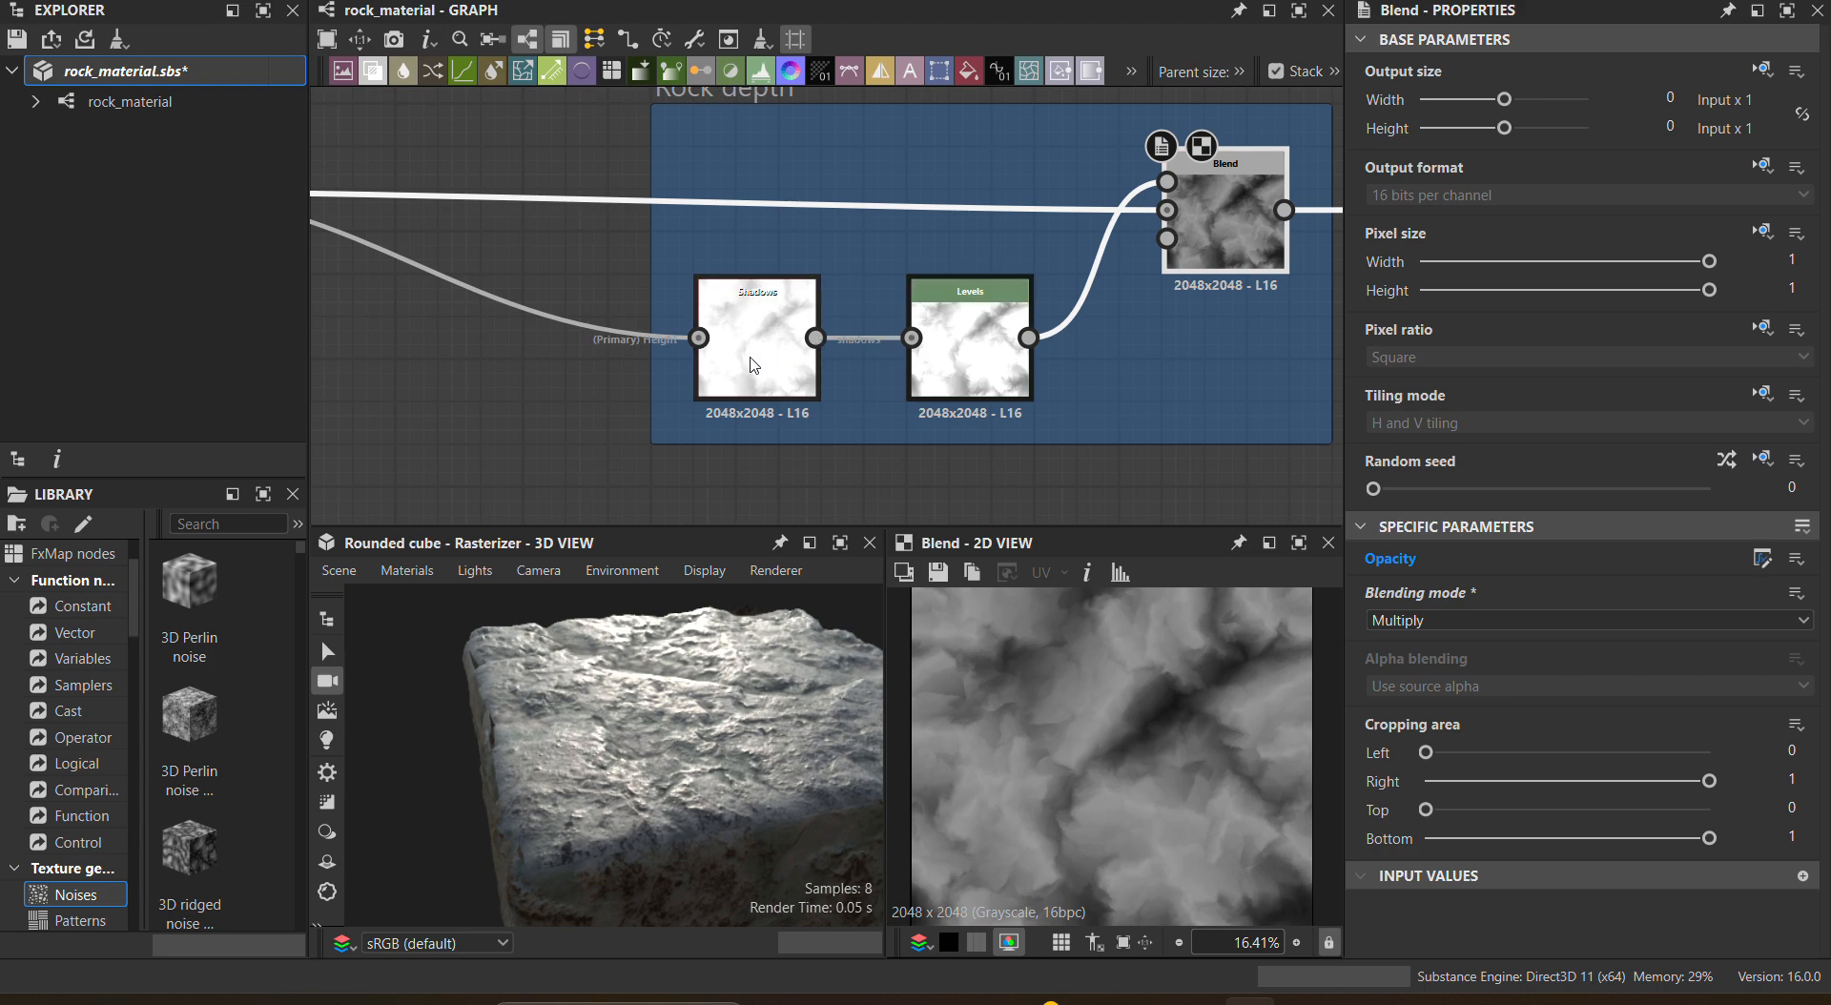
{"action": "middle_click_drag", "start_coordinate": [1233, 374], "coordinate": [952, 387]}
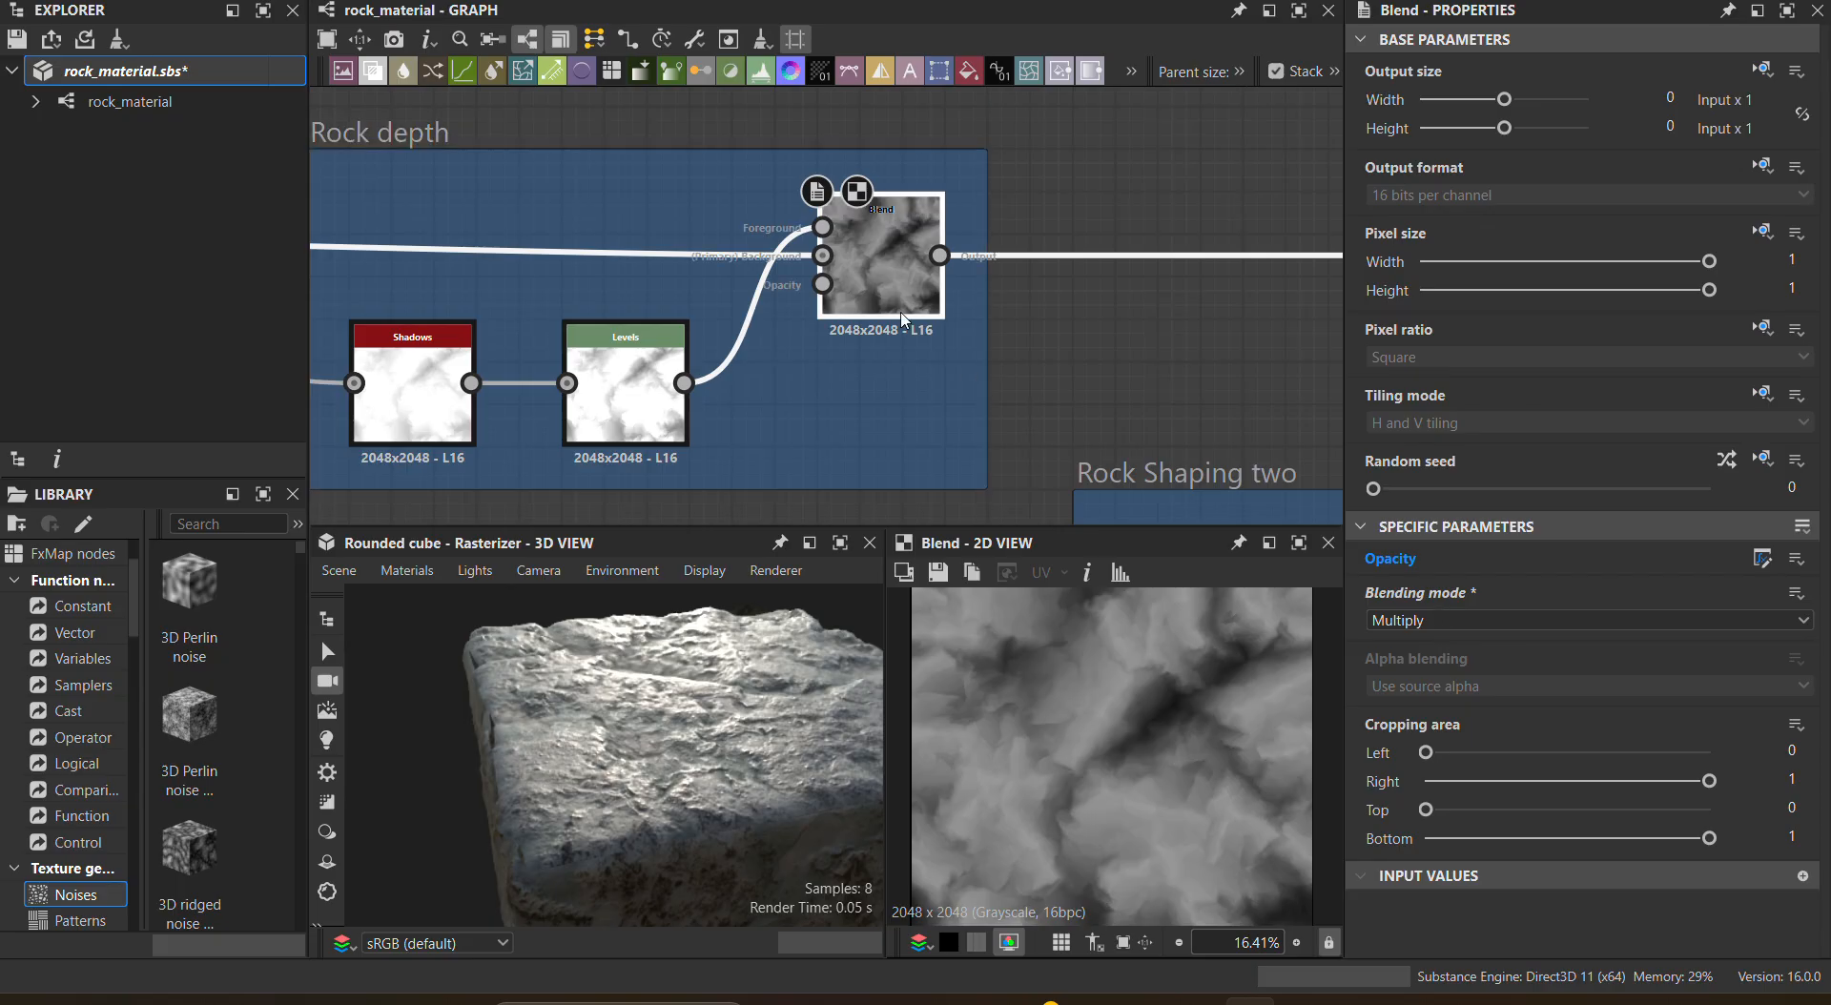
{"action": "scroll", "coordinate": [904, 297], "scroll_direction": "up", "scroll_amount": 3}
{"action": "scroll", "coordinate": [894, 275], "scroll_direction": "down", "scroll_amount": 4}
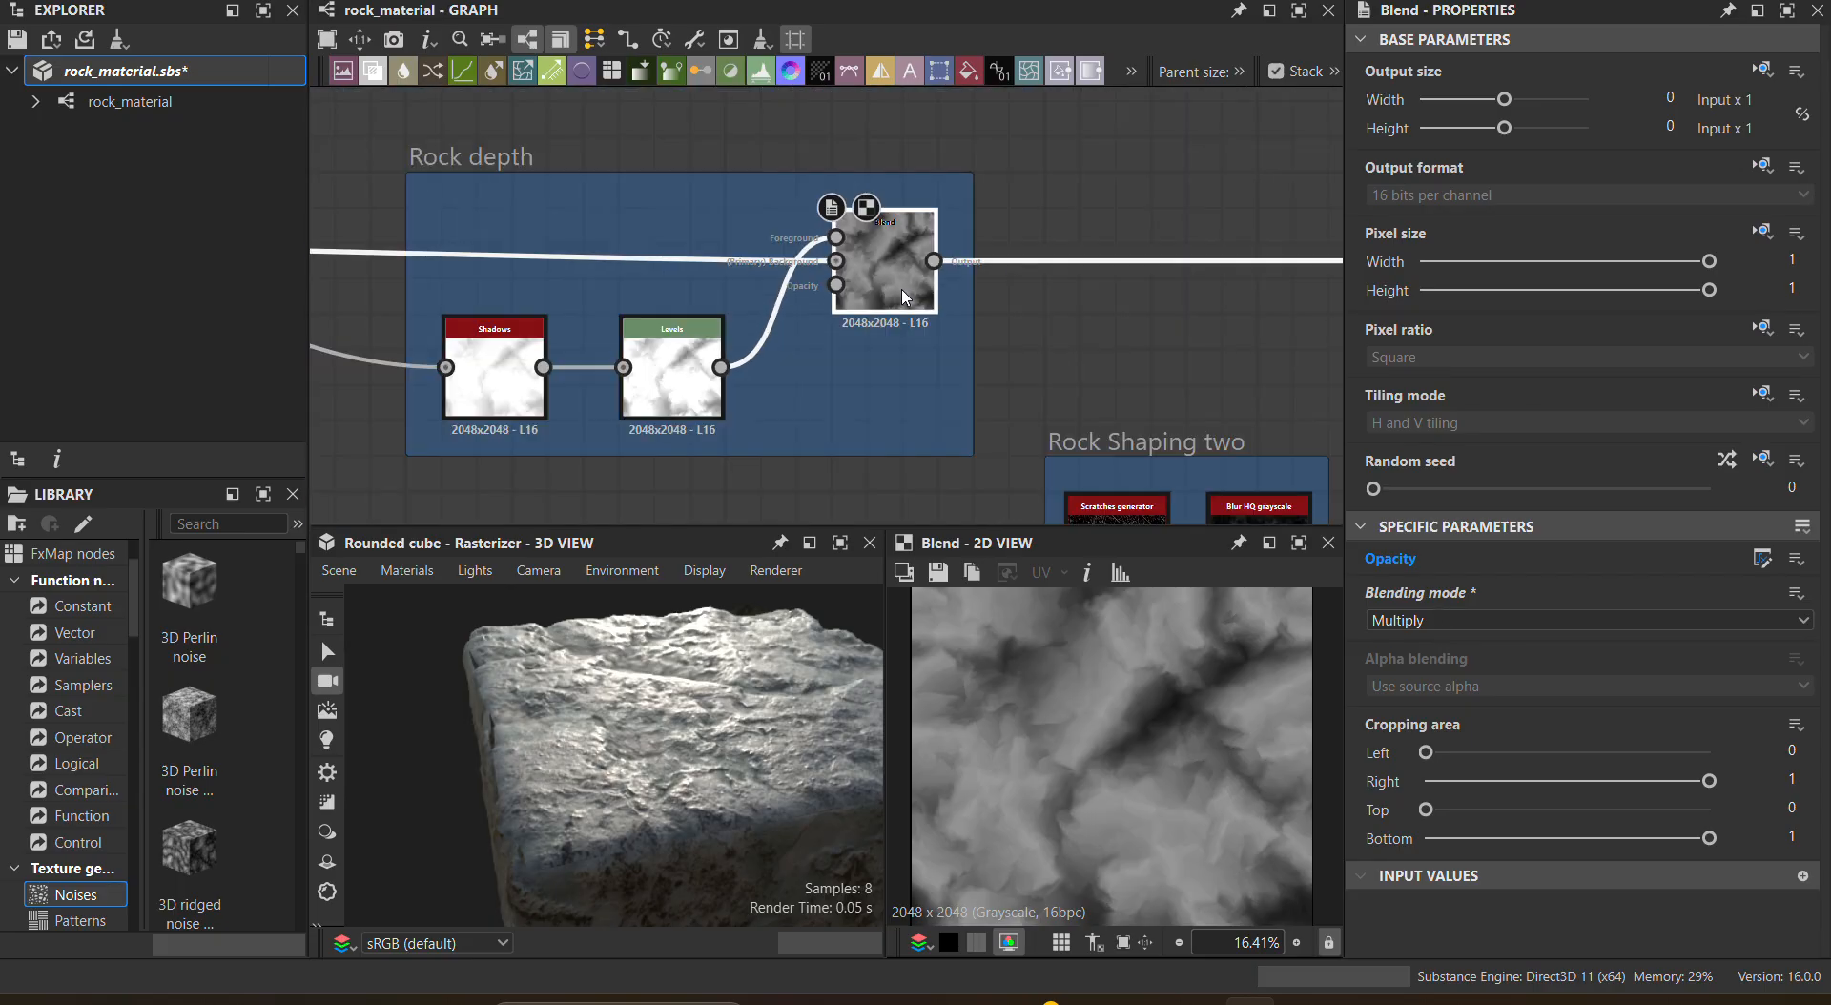
{"action": "scroll", "coordinate": [1255, 389], "scroll_direction": "down", "scroll_amount": 2}
Step: Inspect the invert grayscale and directional warp nodes in the Rock detail sorta frame
{"action": "middle_click_drag", "start_coordinate": [1253, 379], "coordinate": [763, 375]}
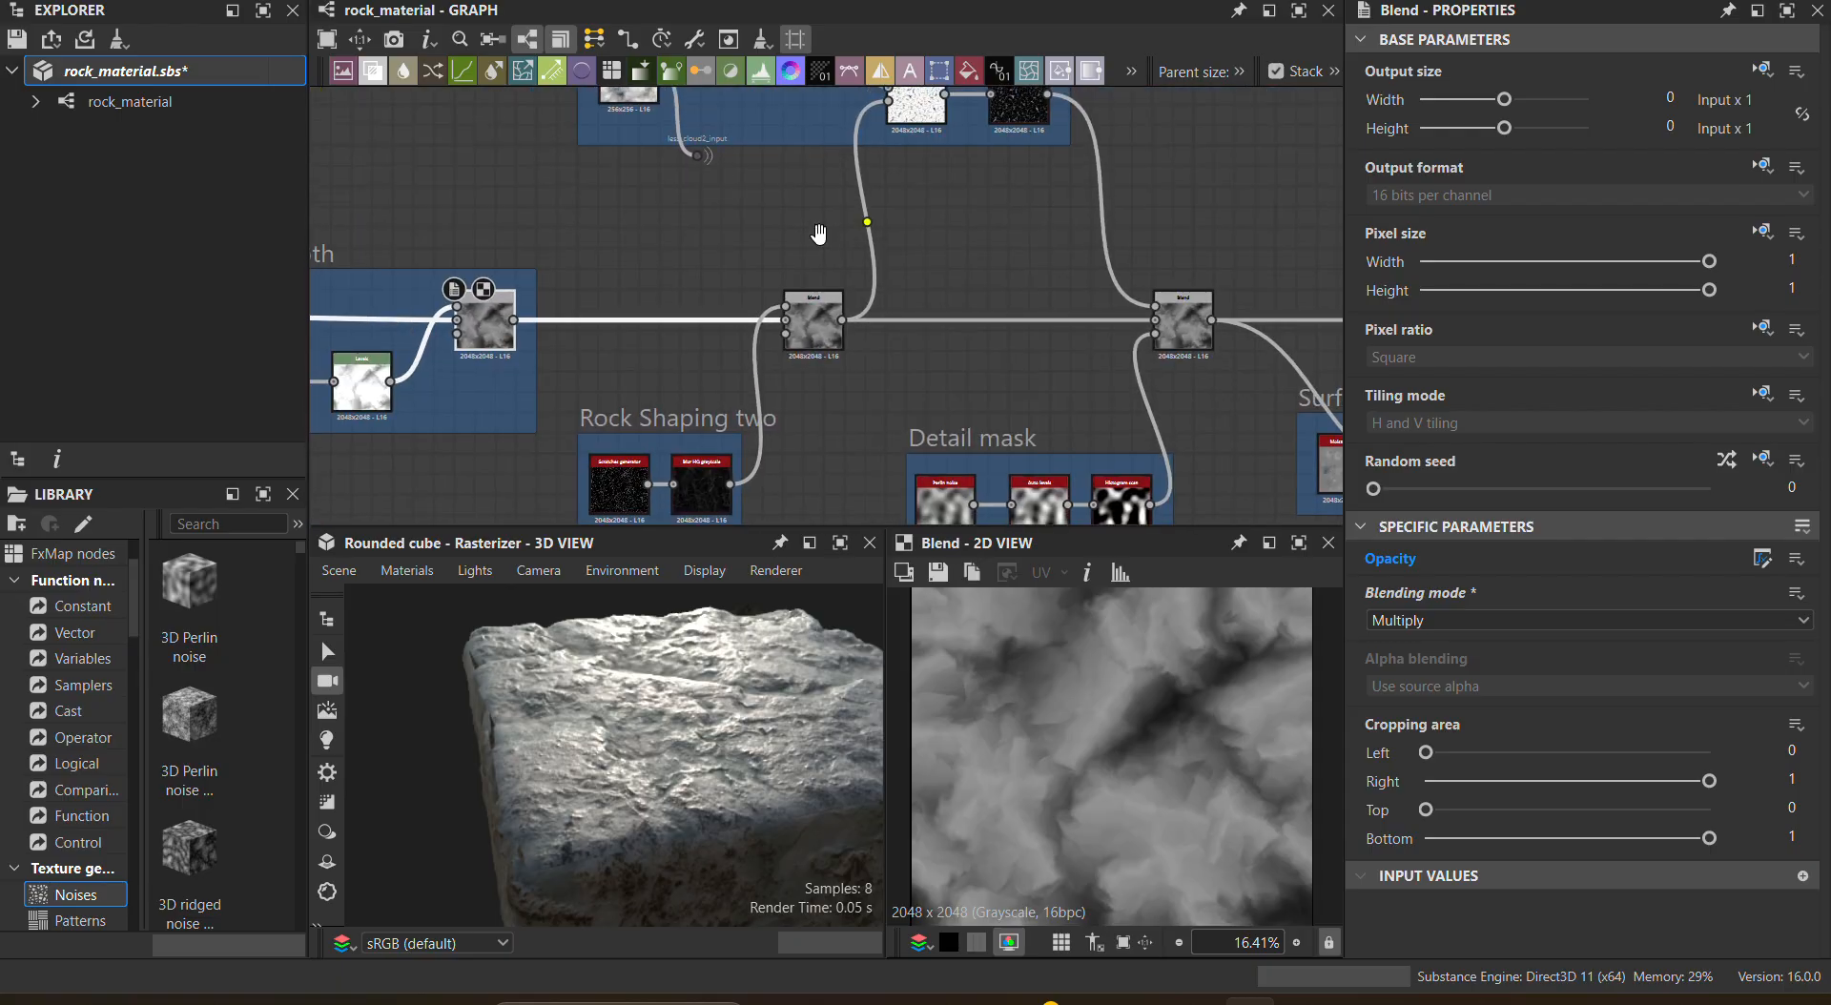
{"action": "middle_click_drag", "start_coordinate": [817, 237], "coordinate": [814, 454]}
{"action": "scroll", "coordinate": [802, 413], "scroll_direction": "up", "scroll_amount": 2}
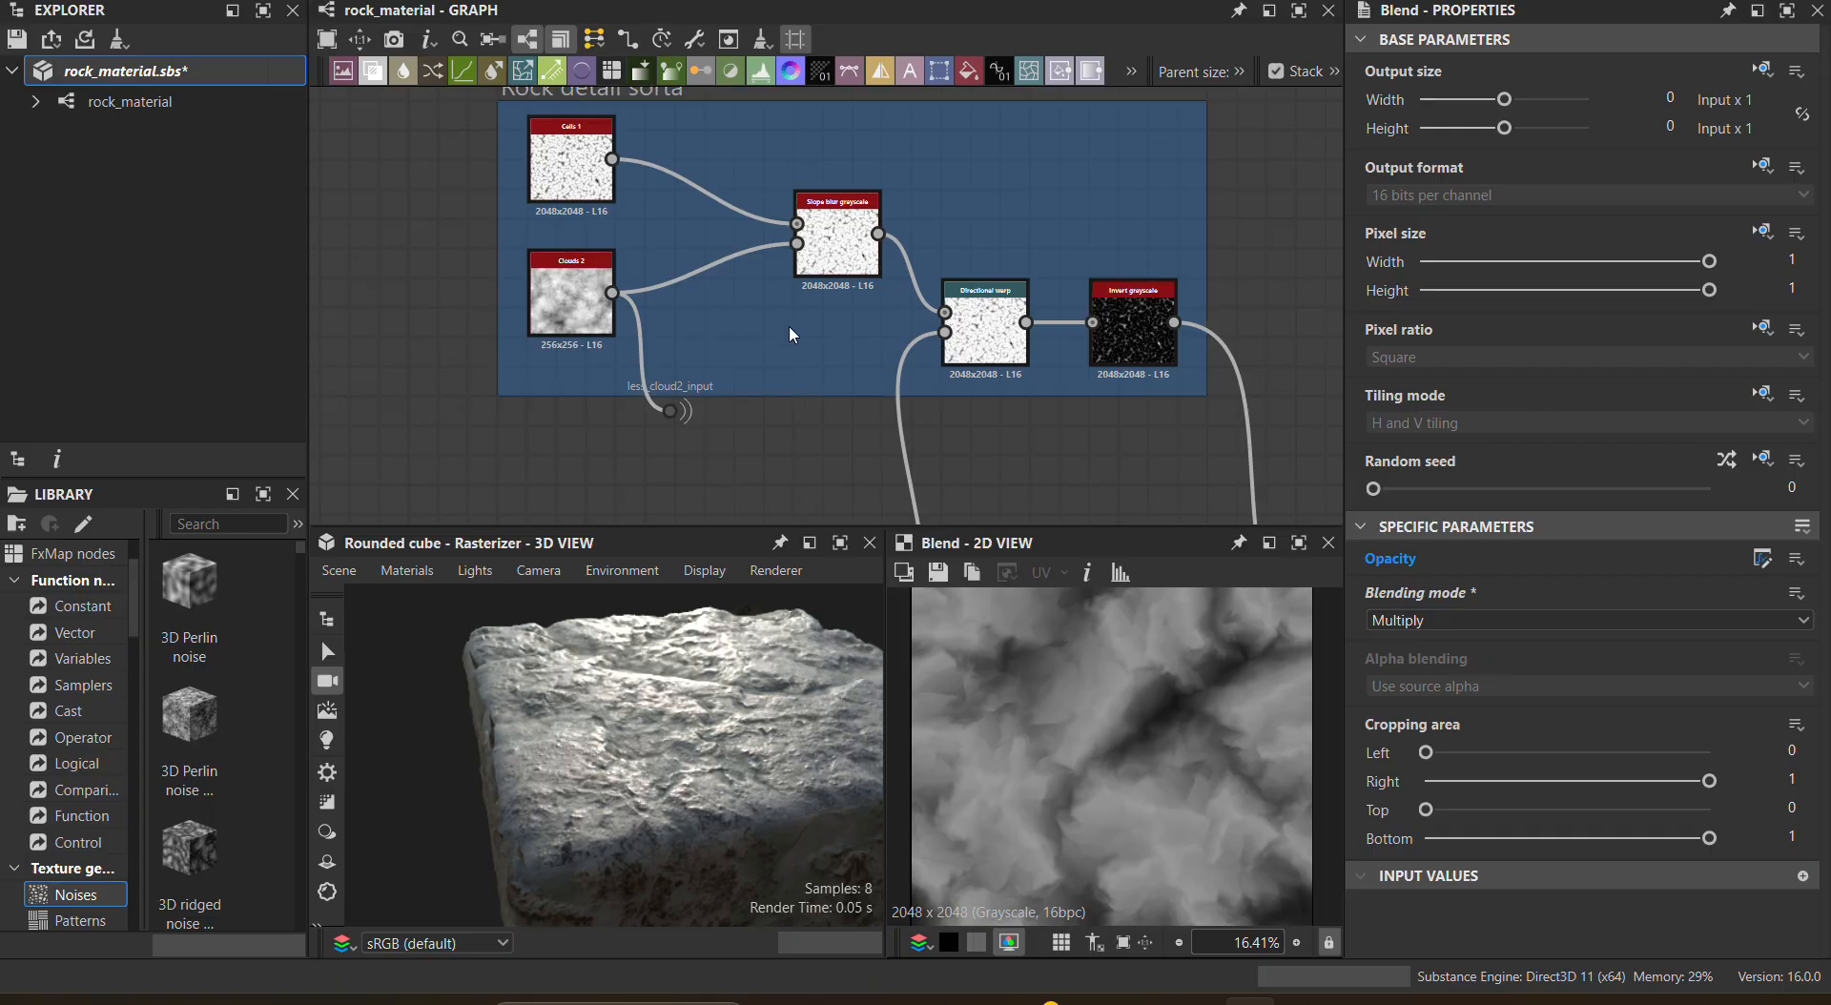
{"action": "middle_click_drag", "start_coordinate": [787, 324], "coordinate": [763, 394]}
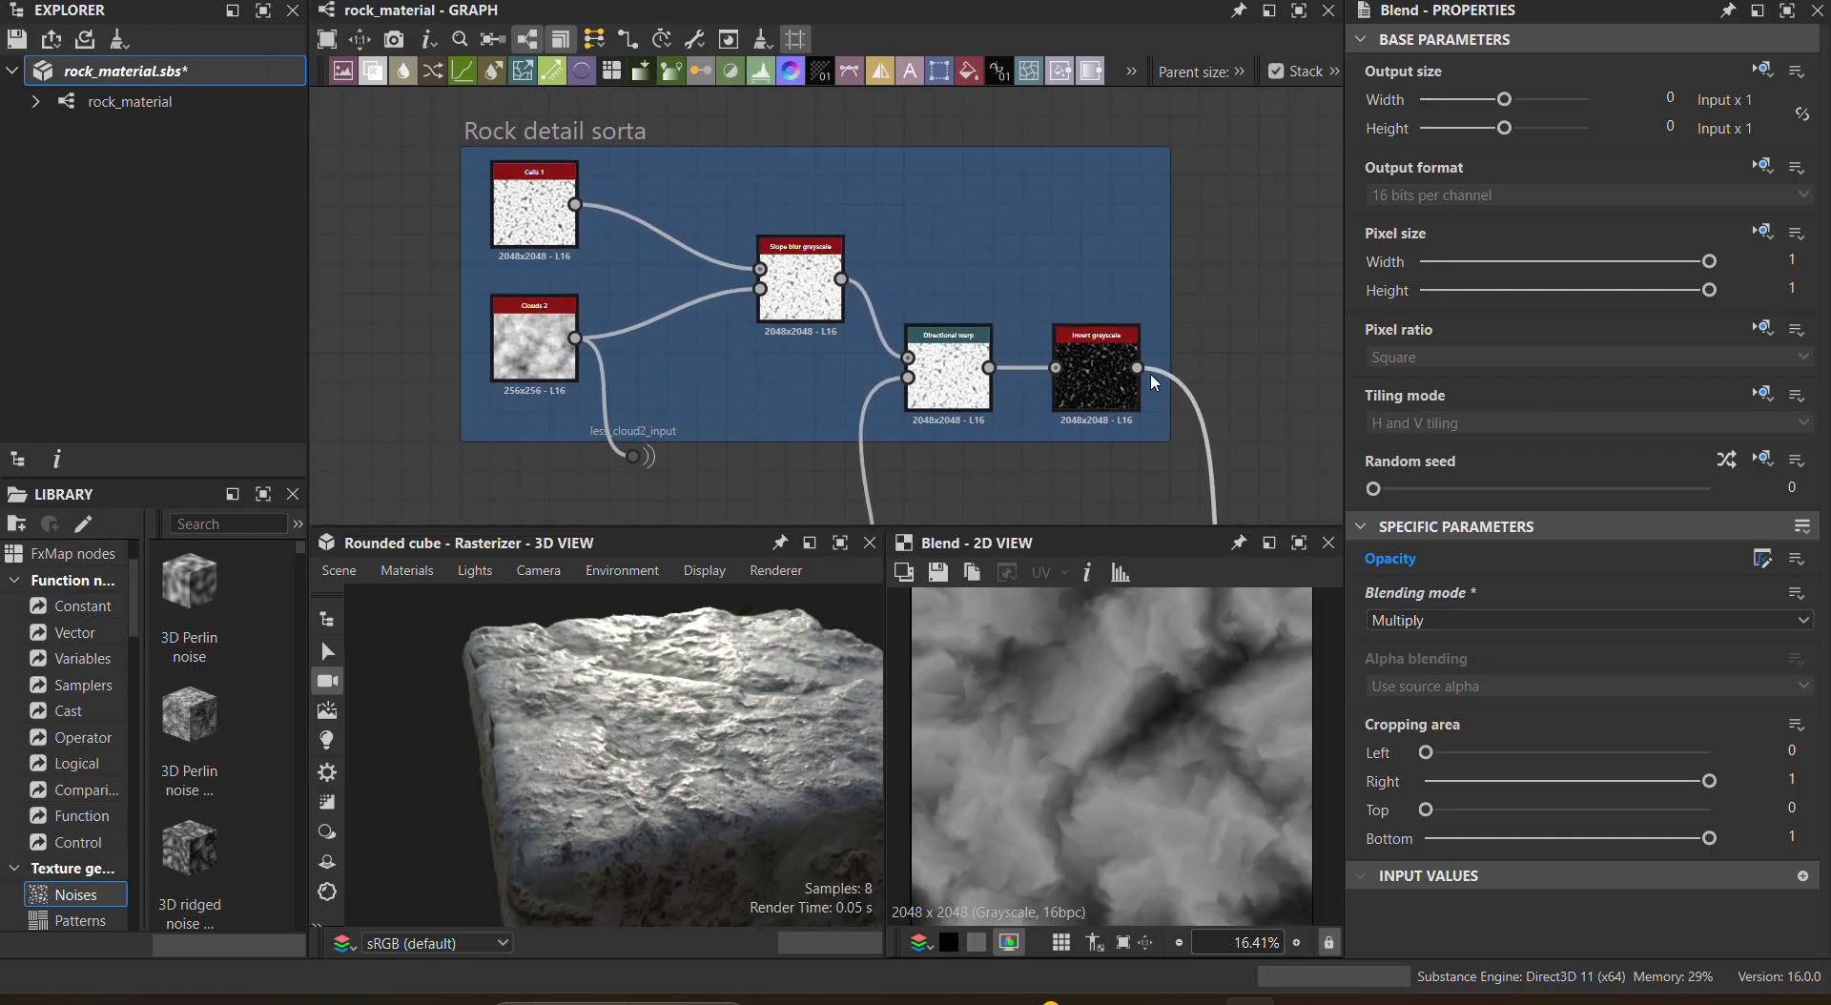
{"action": "double_click", "coordinate": [1095, 376]}
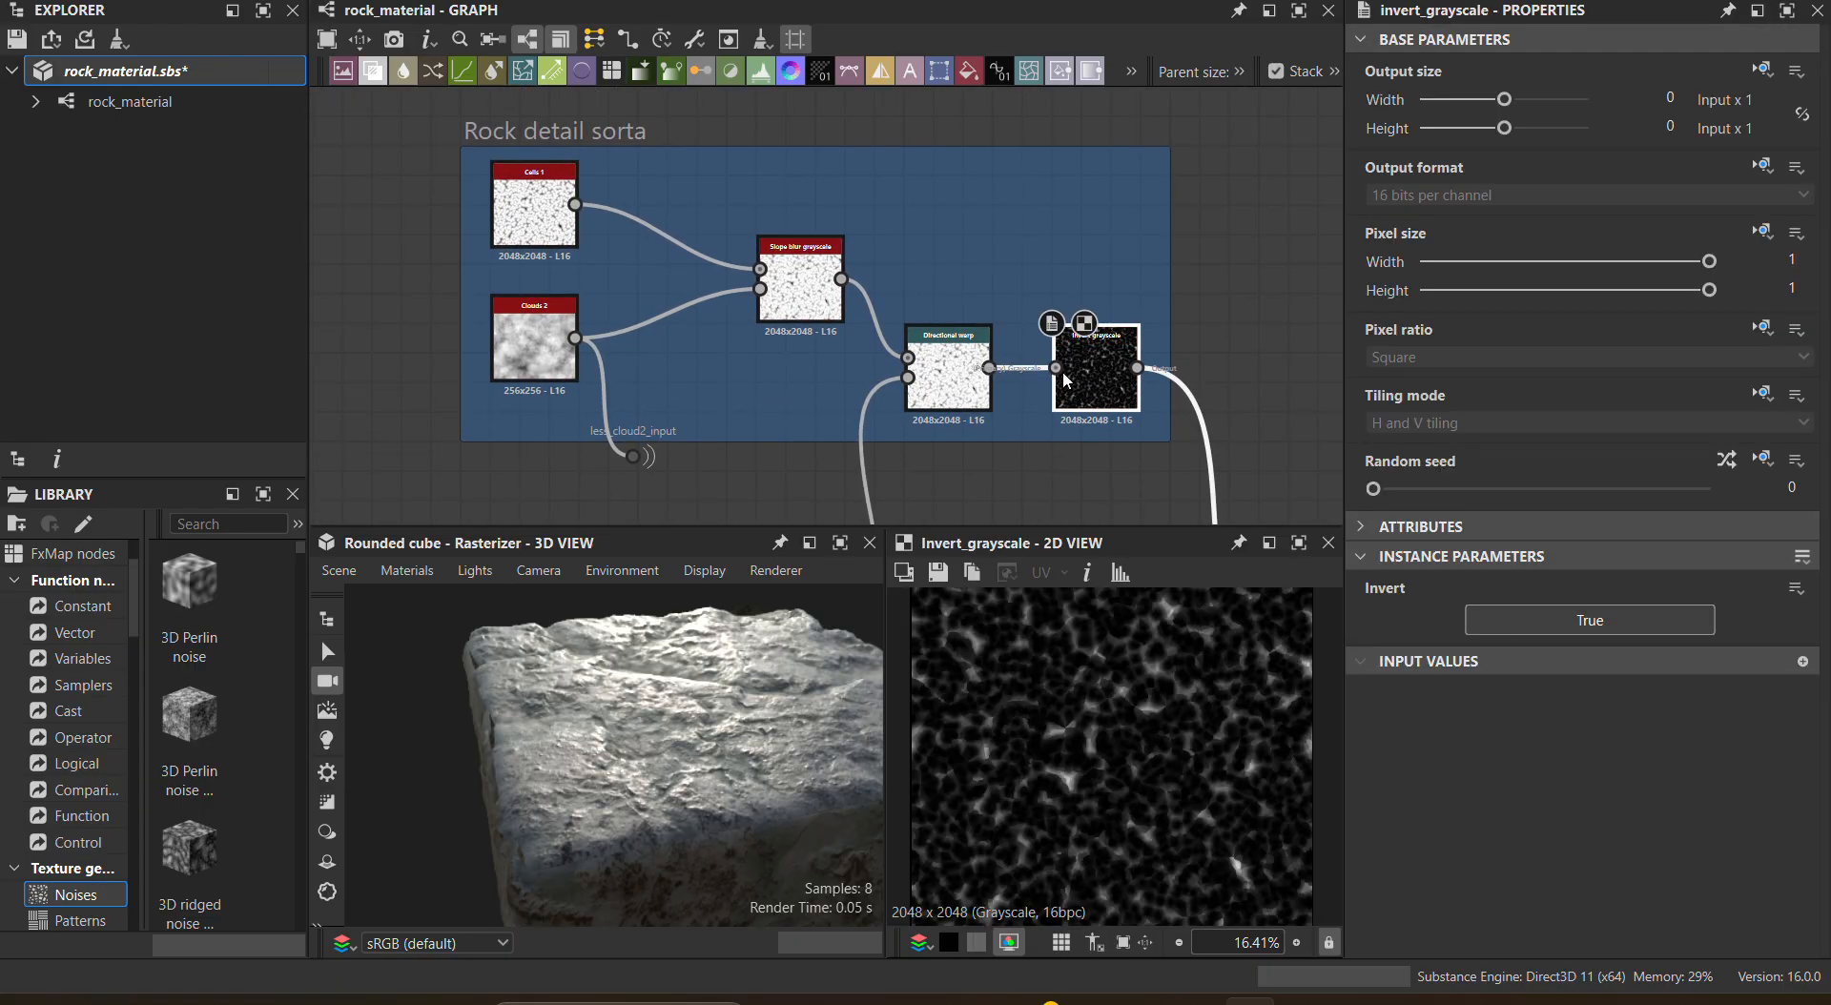
{"action": "left_click", "coordinate": [949, 389]}
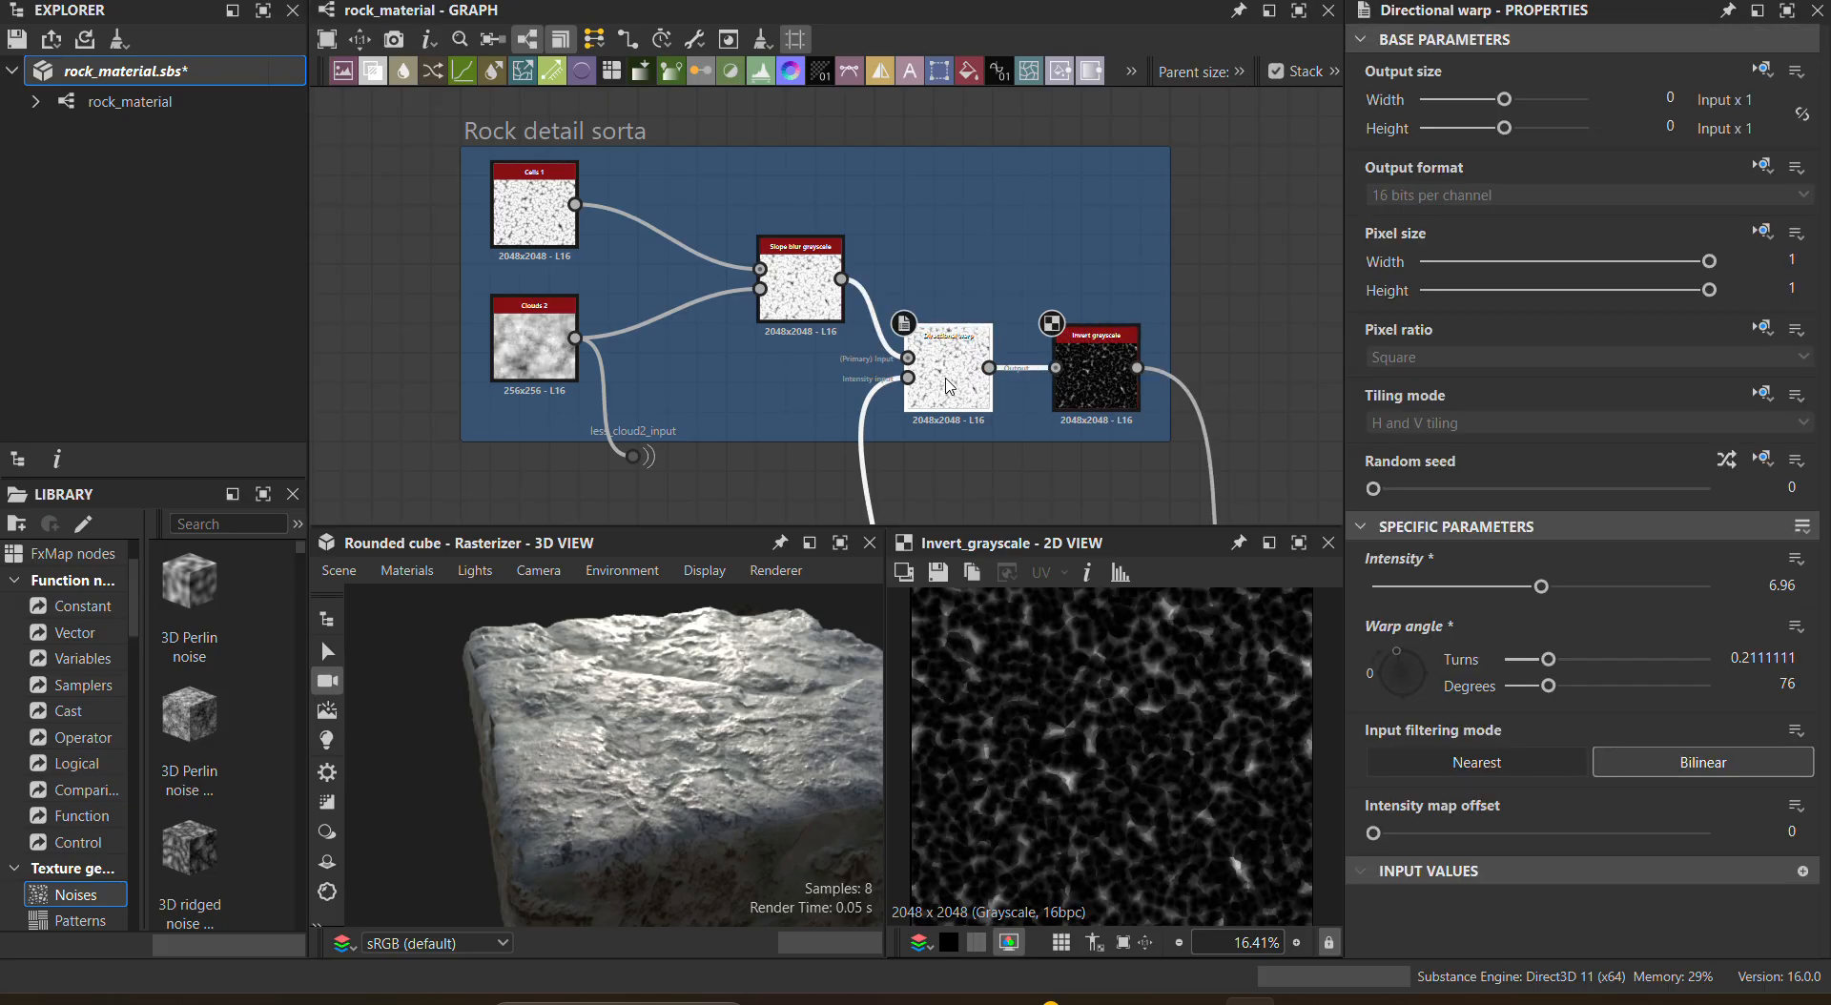
{"action": "middle_click_drag", "start_coordinate": [757, 420], "coordinate": [680, 351]}
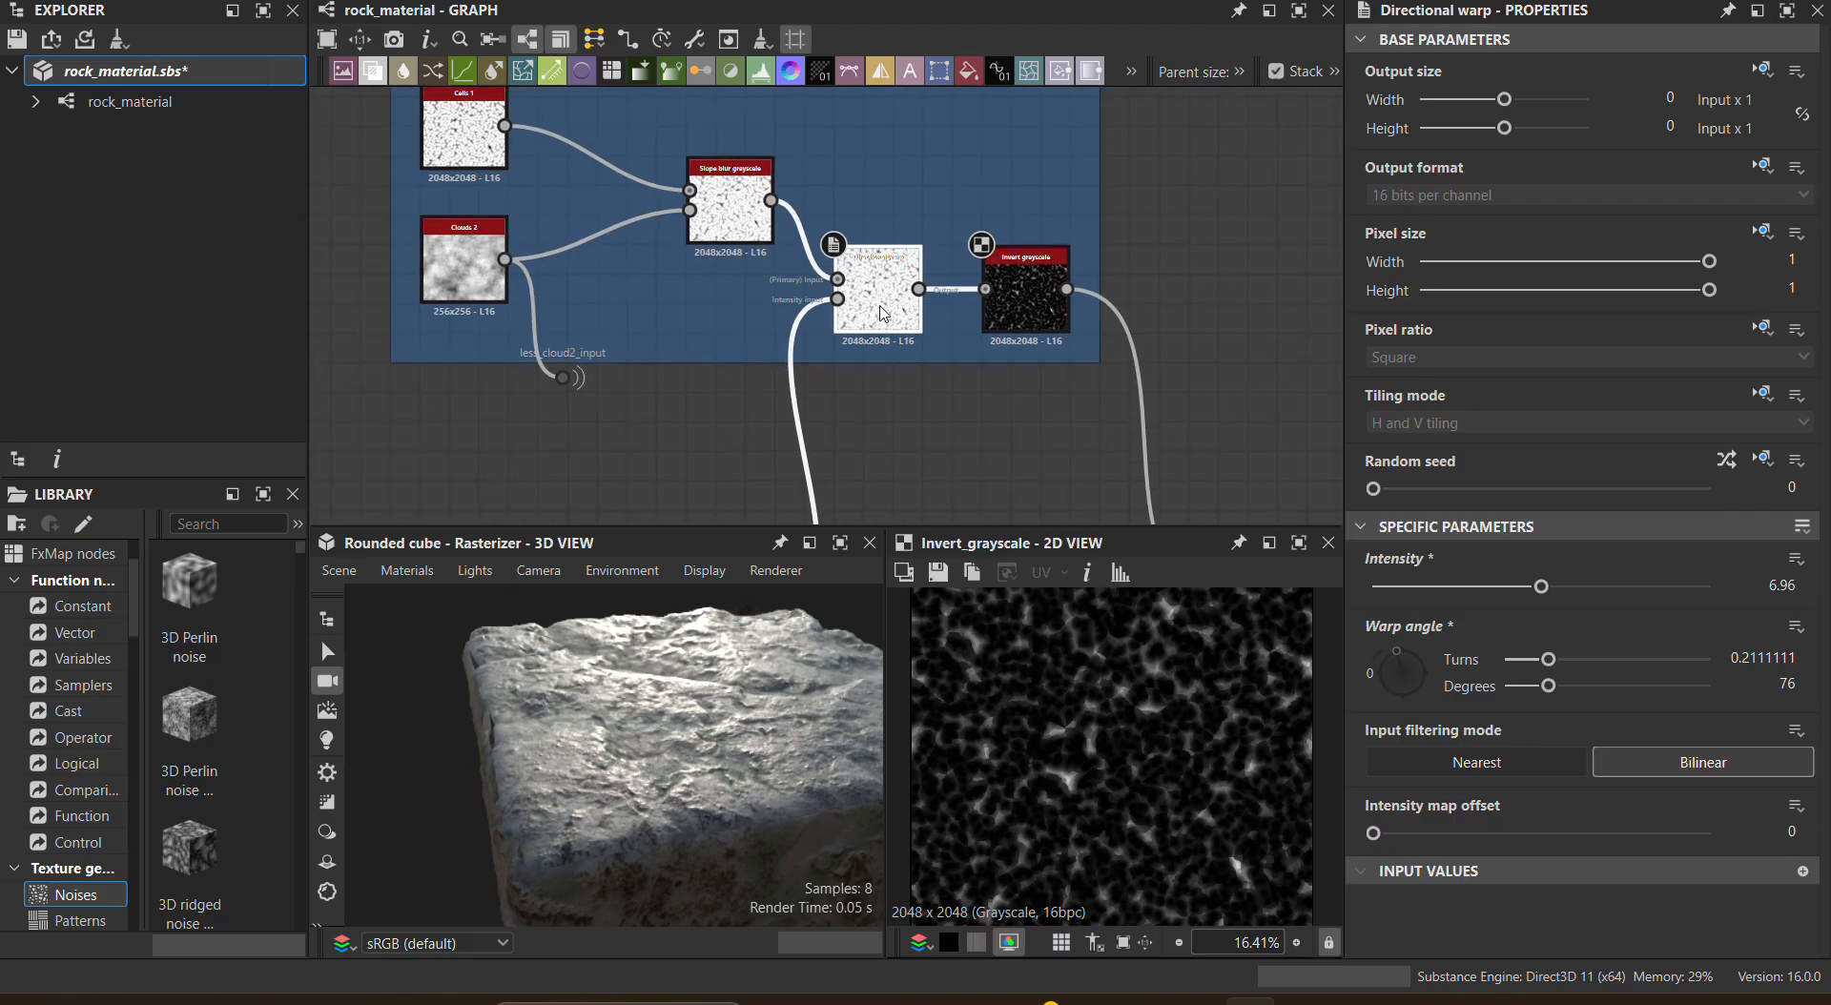
Step: Try a lower sample count on the Rock detail sorta frame's slope blur node and undo the change
{"action": "double_click", "coordinate": [741, 211]}
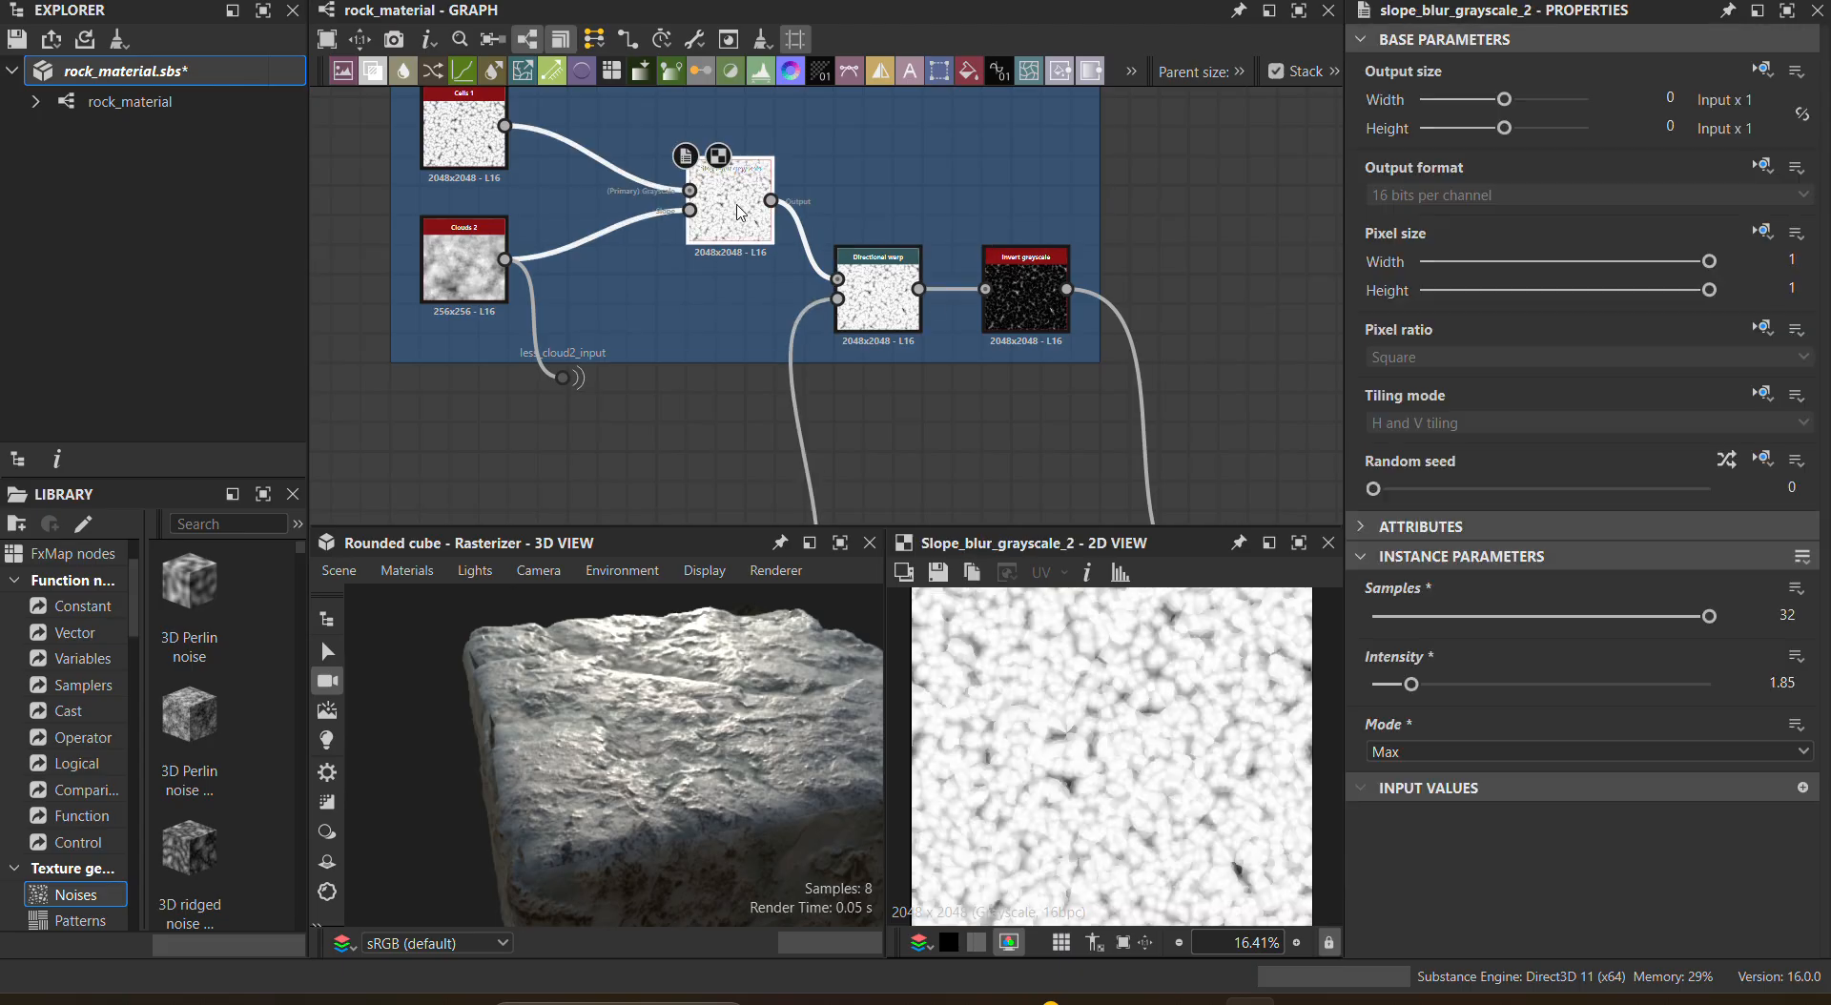
{"action": "left_click_drag", "start_coordinate": [1707, 616], "coordinate": [1466, 637]}
{"action": "key", "text": "ctrl+z"}
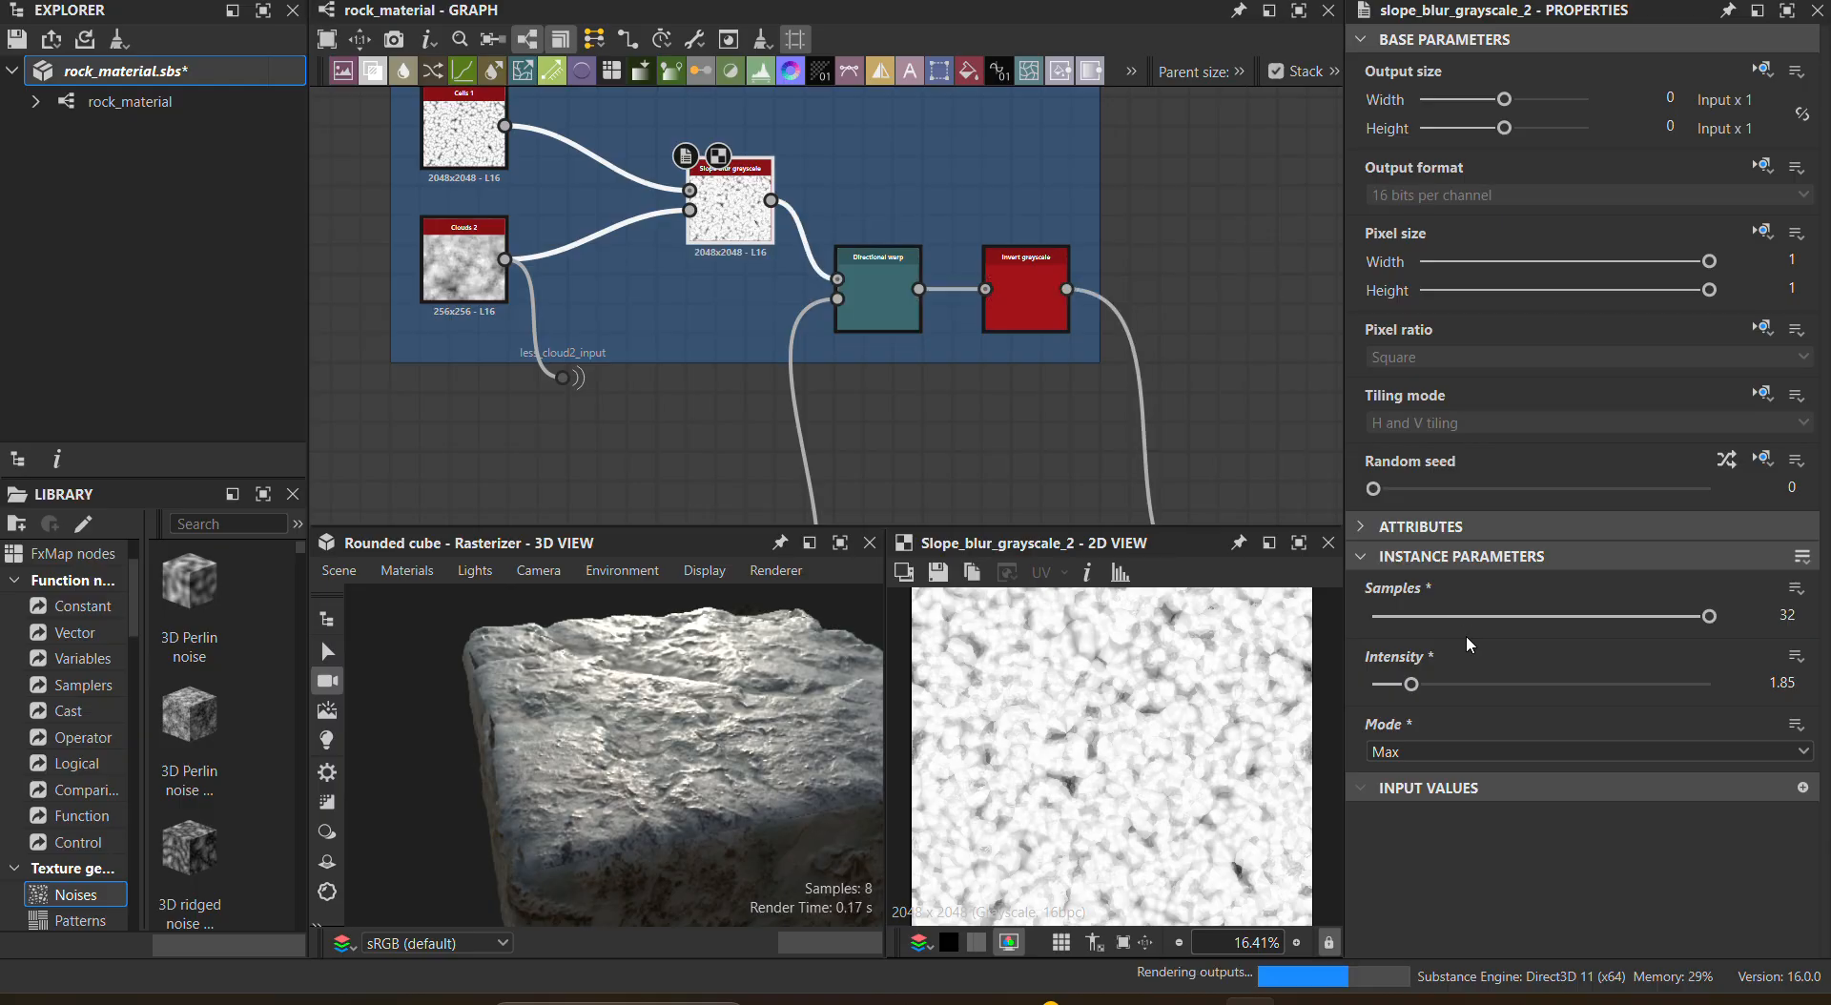
Step: Try an intensity of 13.92 on the detail's directional warp while previewing the inverted output, and restore it to 6.96
{"action": "left_click", "coordinate": [1003, 283]}
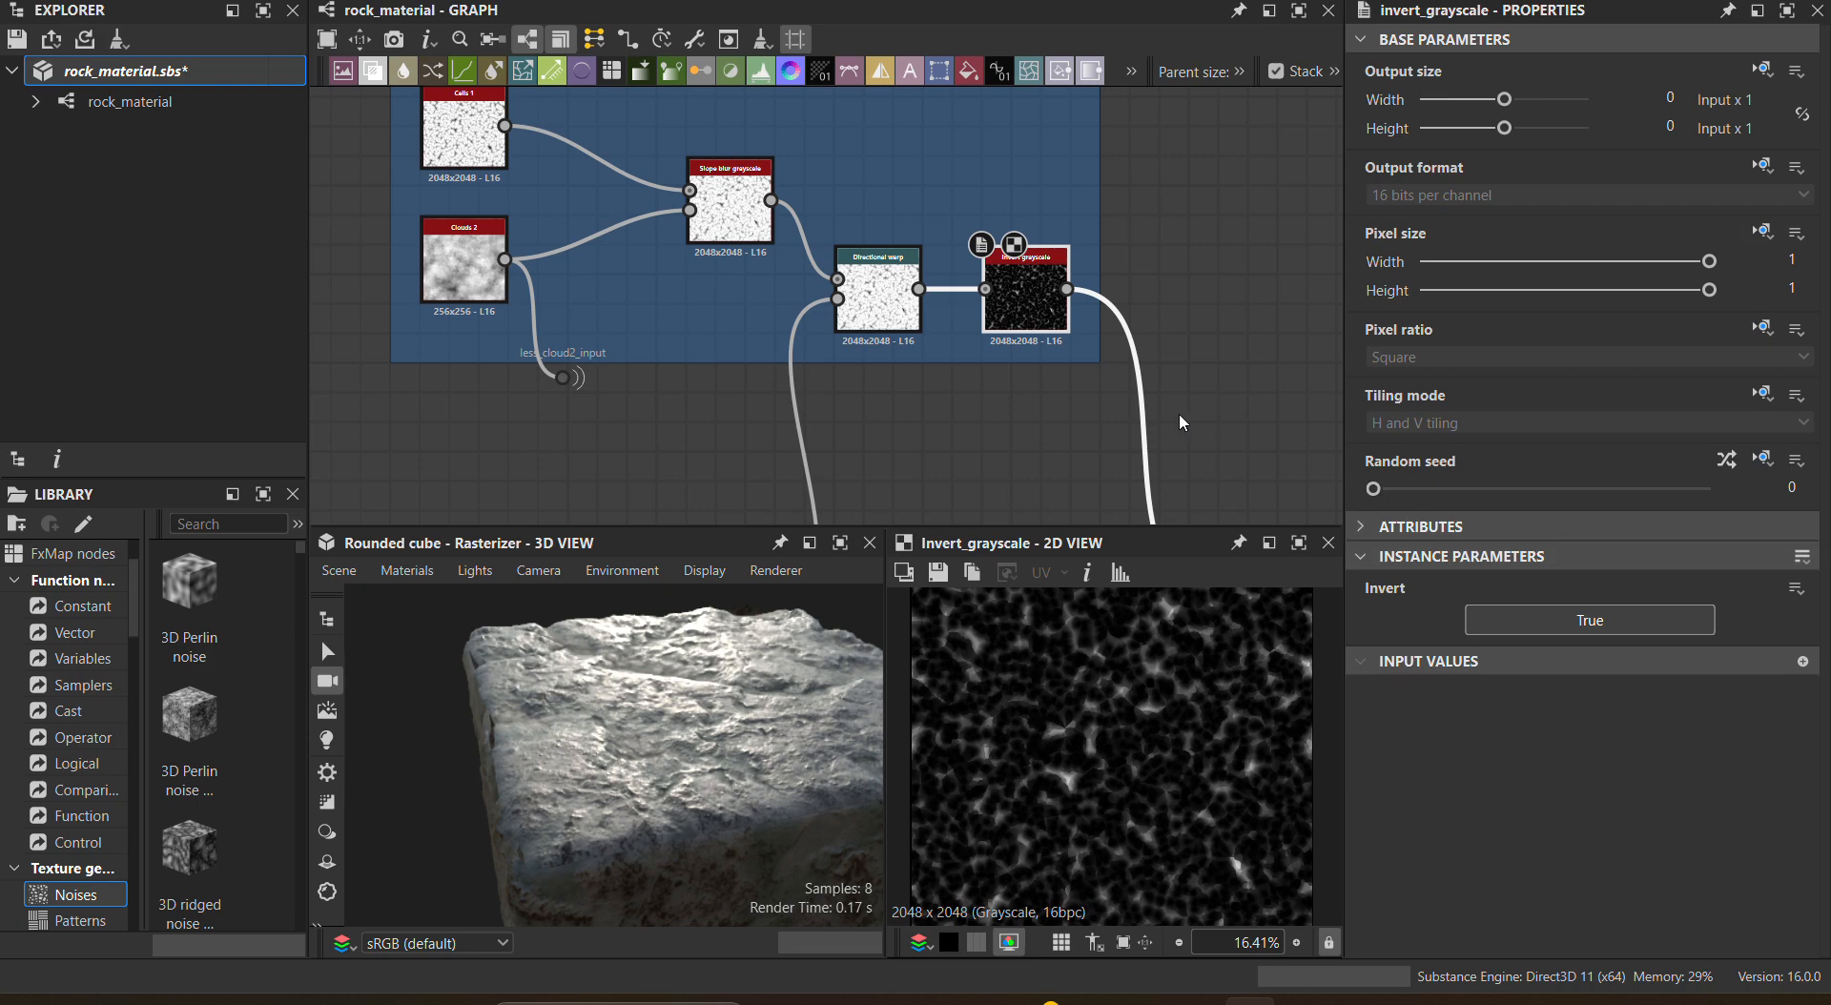
{"action": "left_click", "coordinate": [900, 304]}
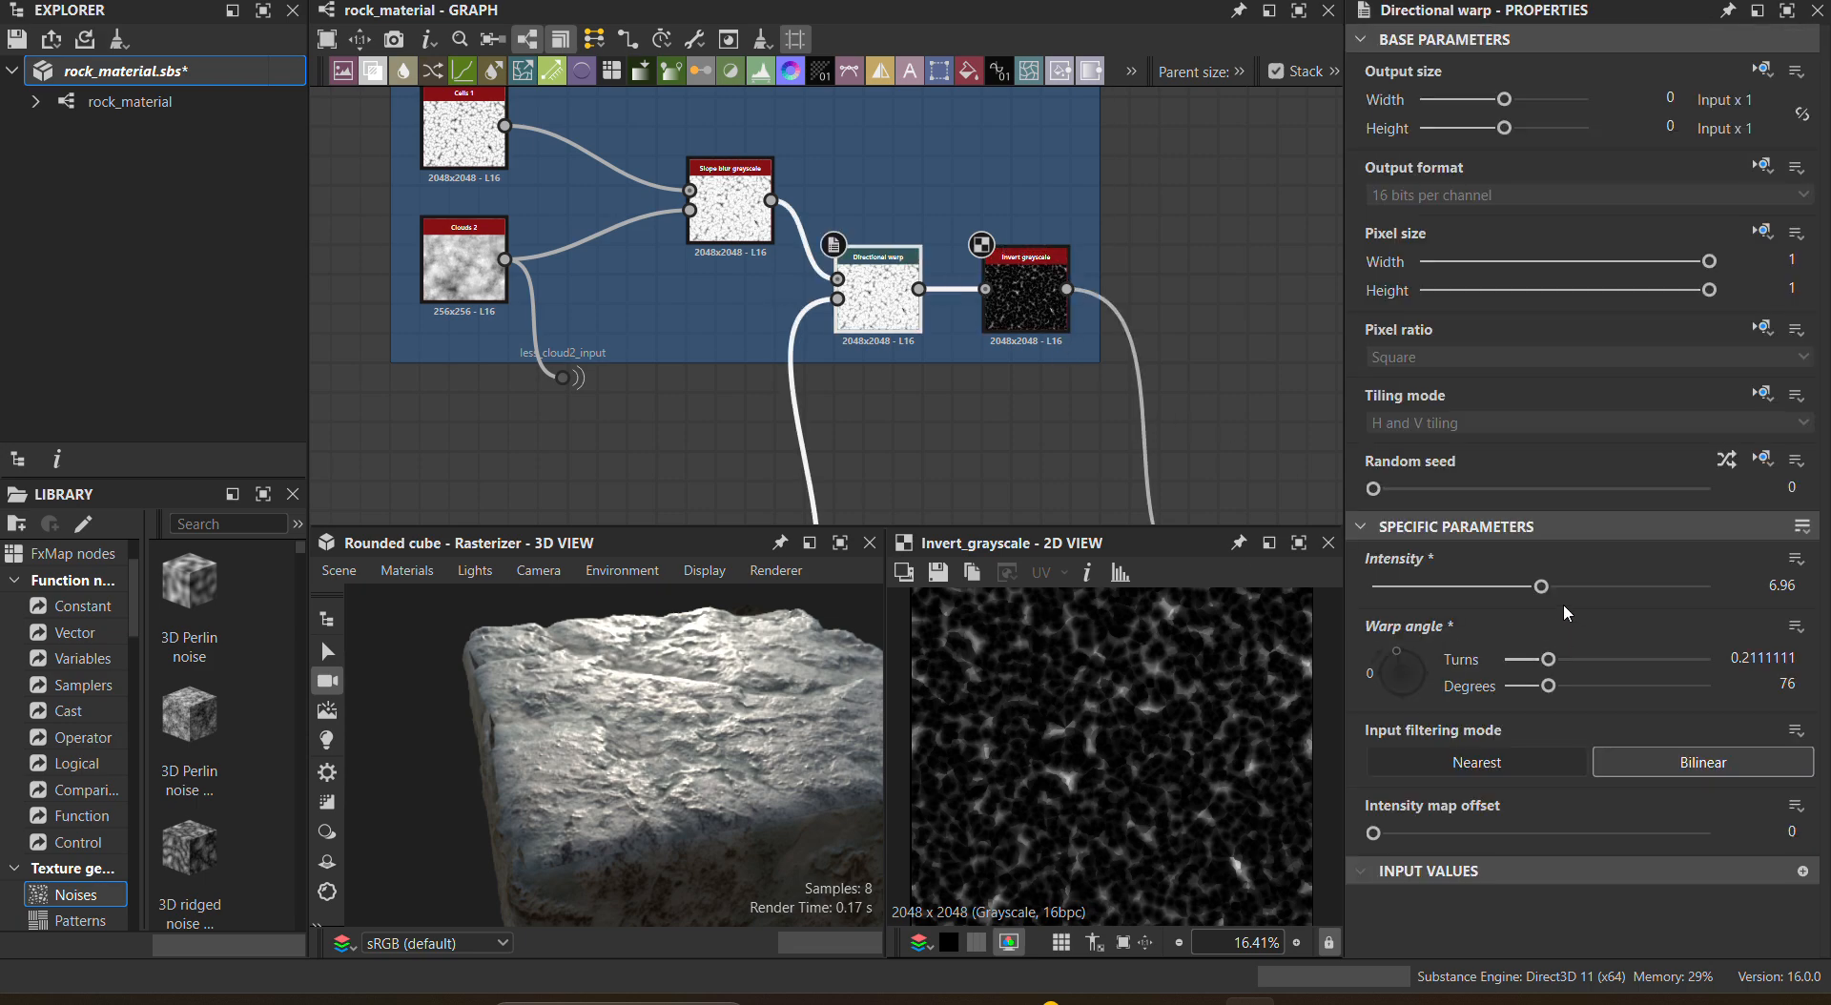
{"action": "left_click_drag", "start_coordinate": [1542, 587], "coordinate": [1734, 620]}
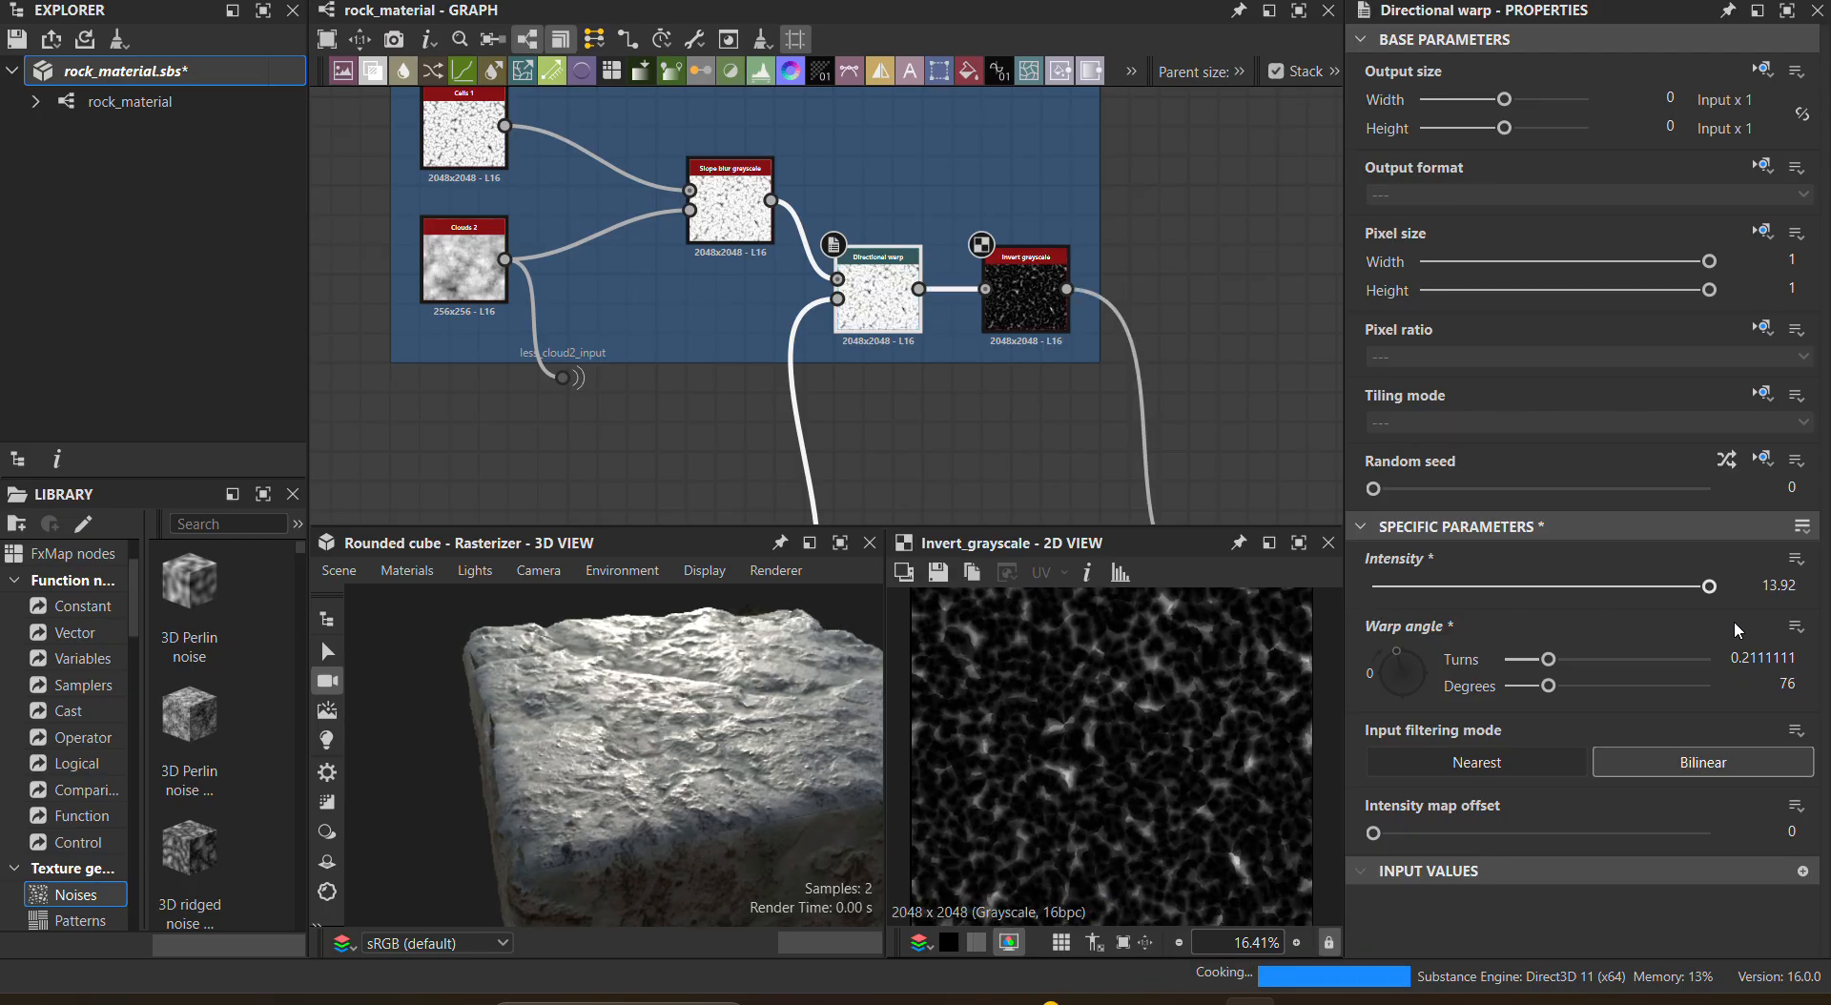
{"action": "left_click_drag", "start_coordinate": [1560, 629], "coordinate": [1542, 631]}
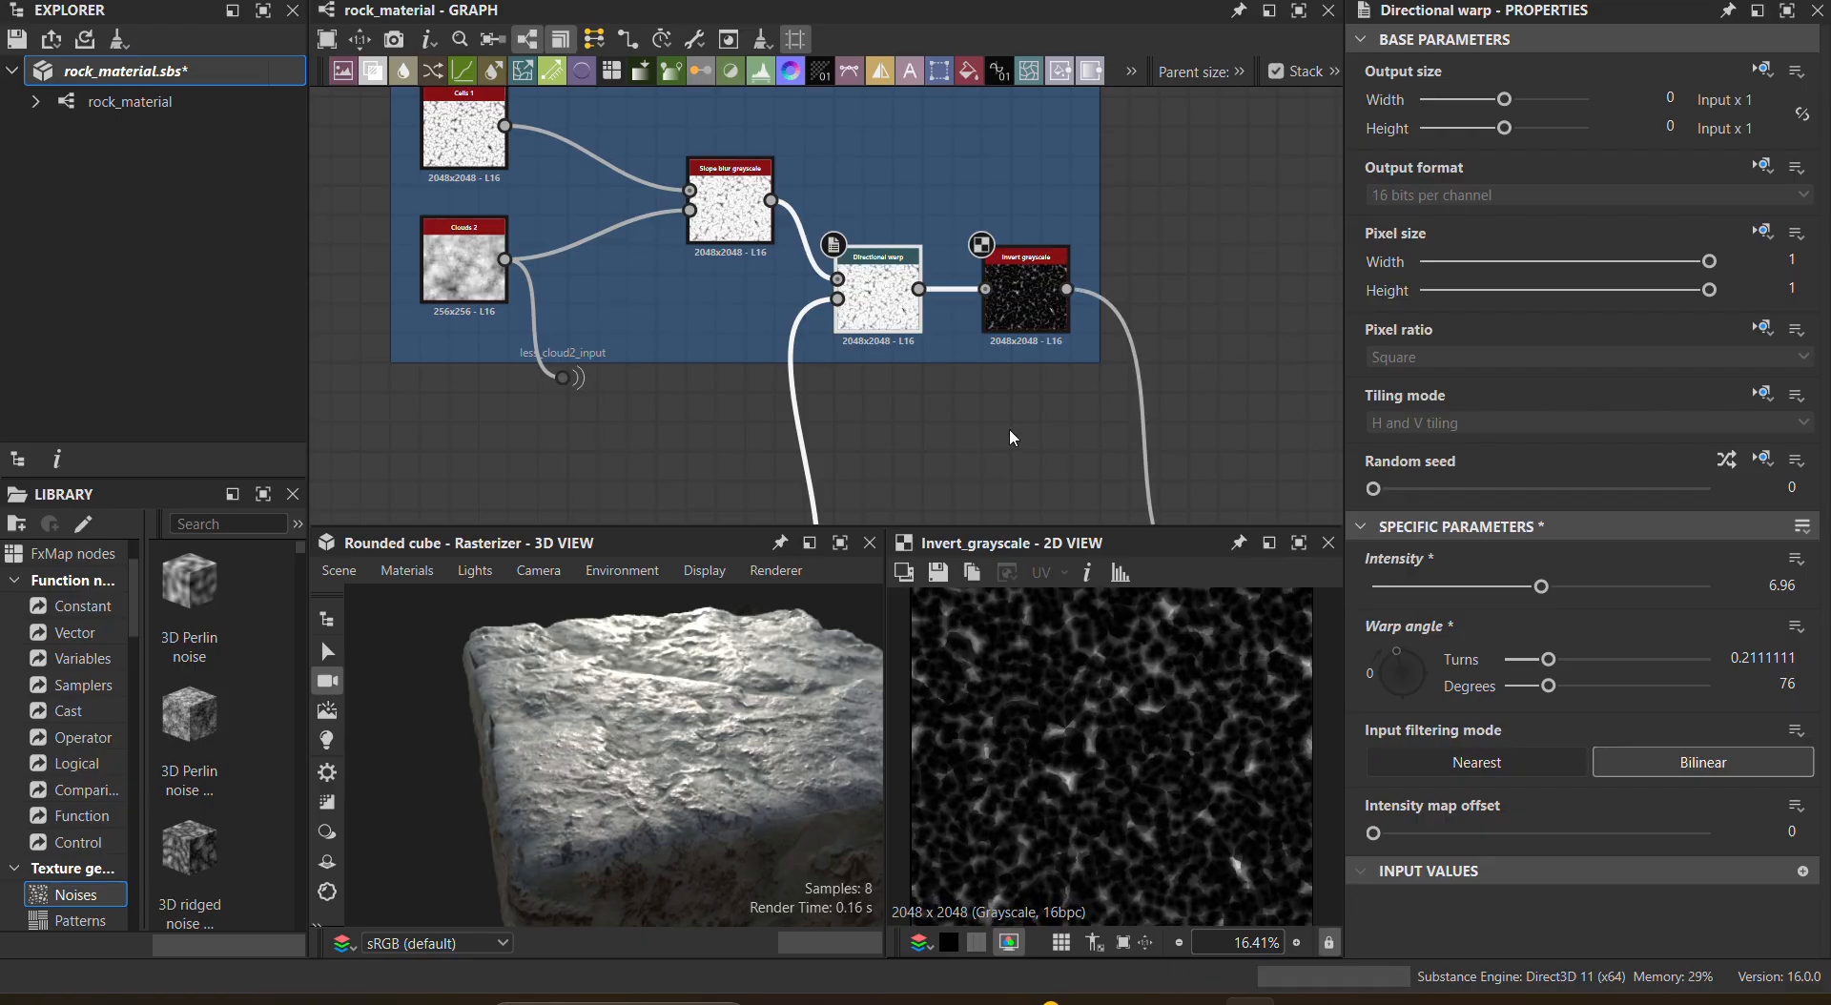
Step: Preview the Subtract blend node that combines the rock detail, the detail mask and the main rock shape
{"action": "scroll", "coordinate": [1010, 435], "scroll_direction": "down", "scroll_amount": 4}
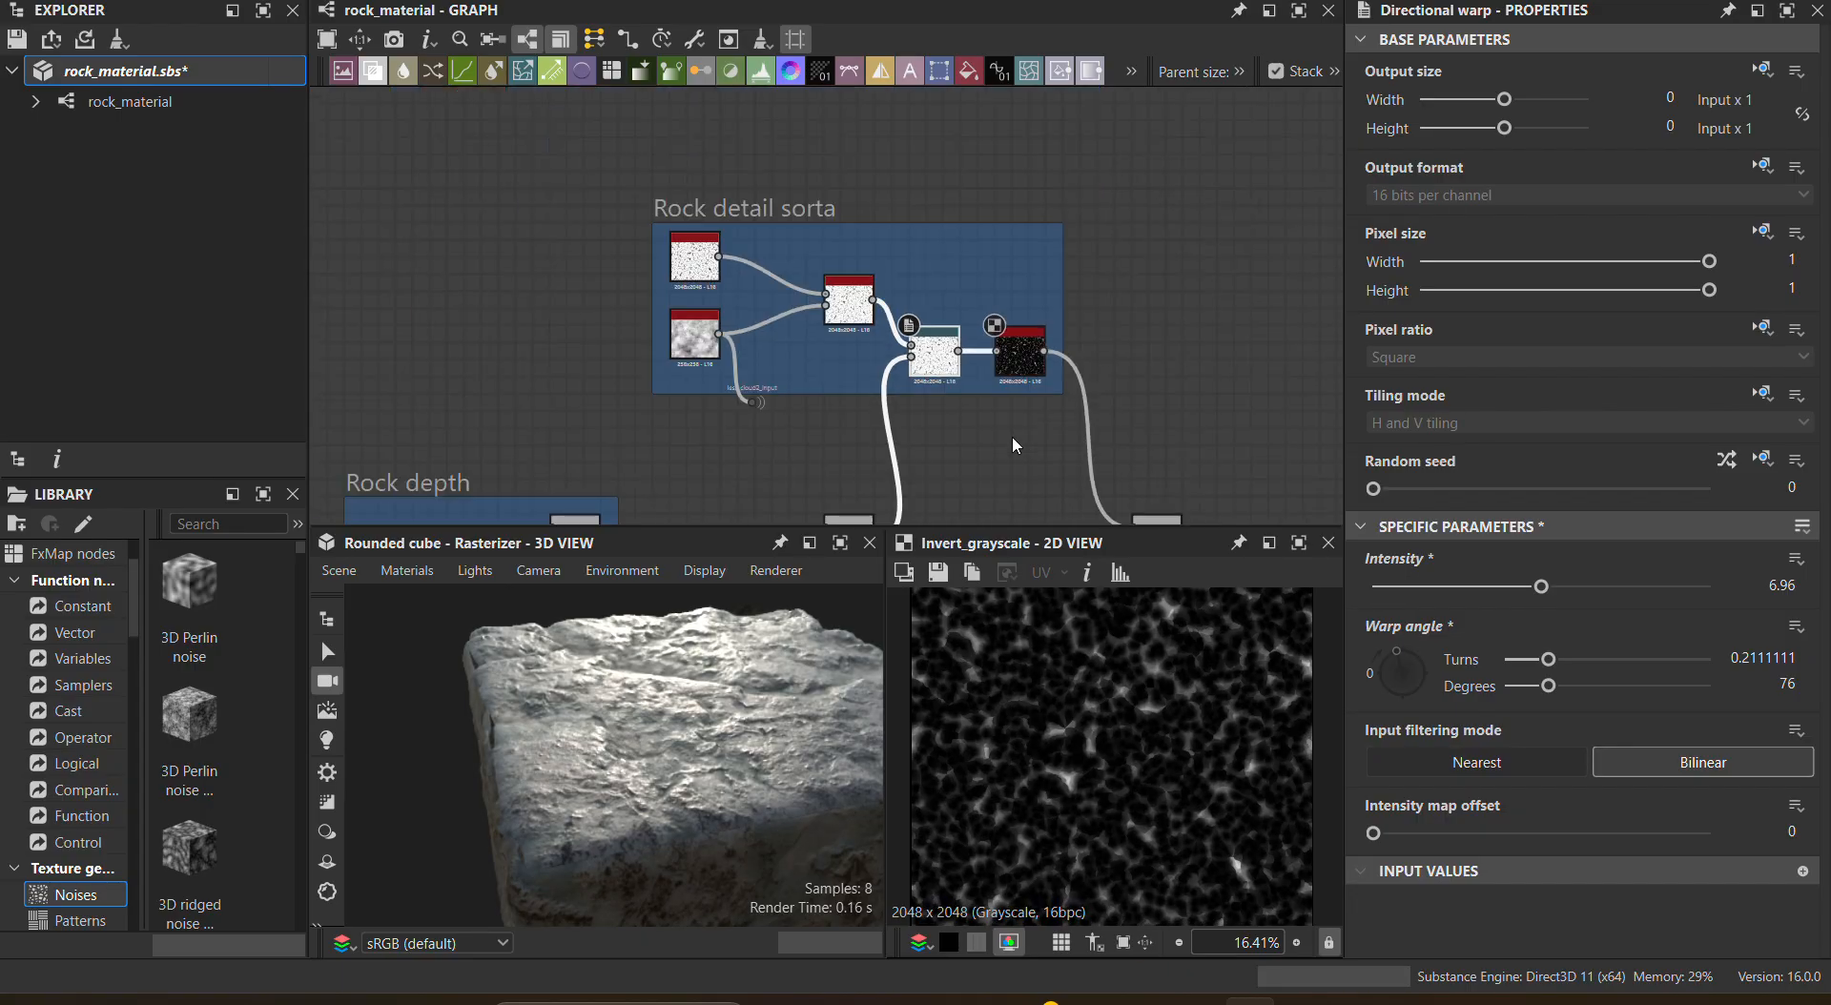
{"action": "middle_click_drag", "start_coordinate": [1033, 443], "coordinate": [880, 298]}
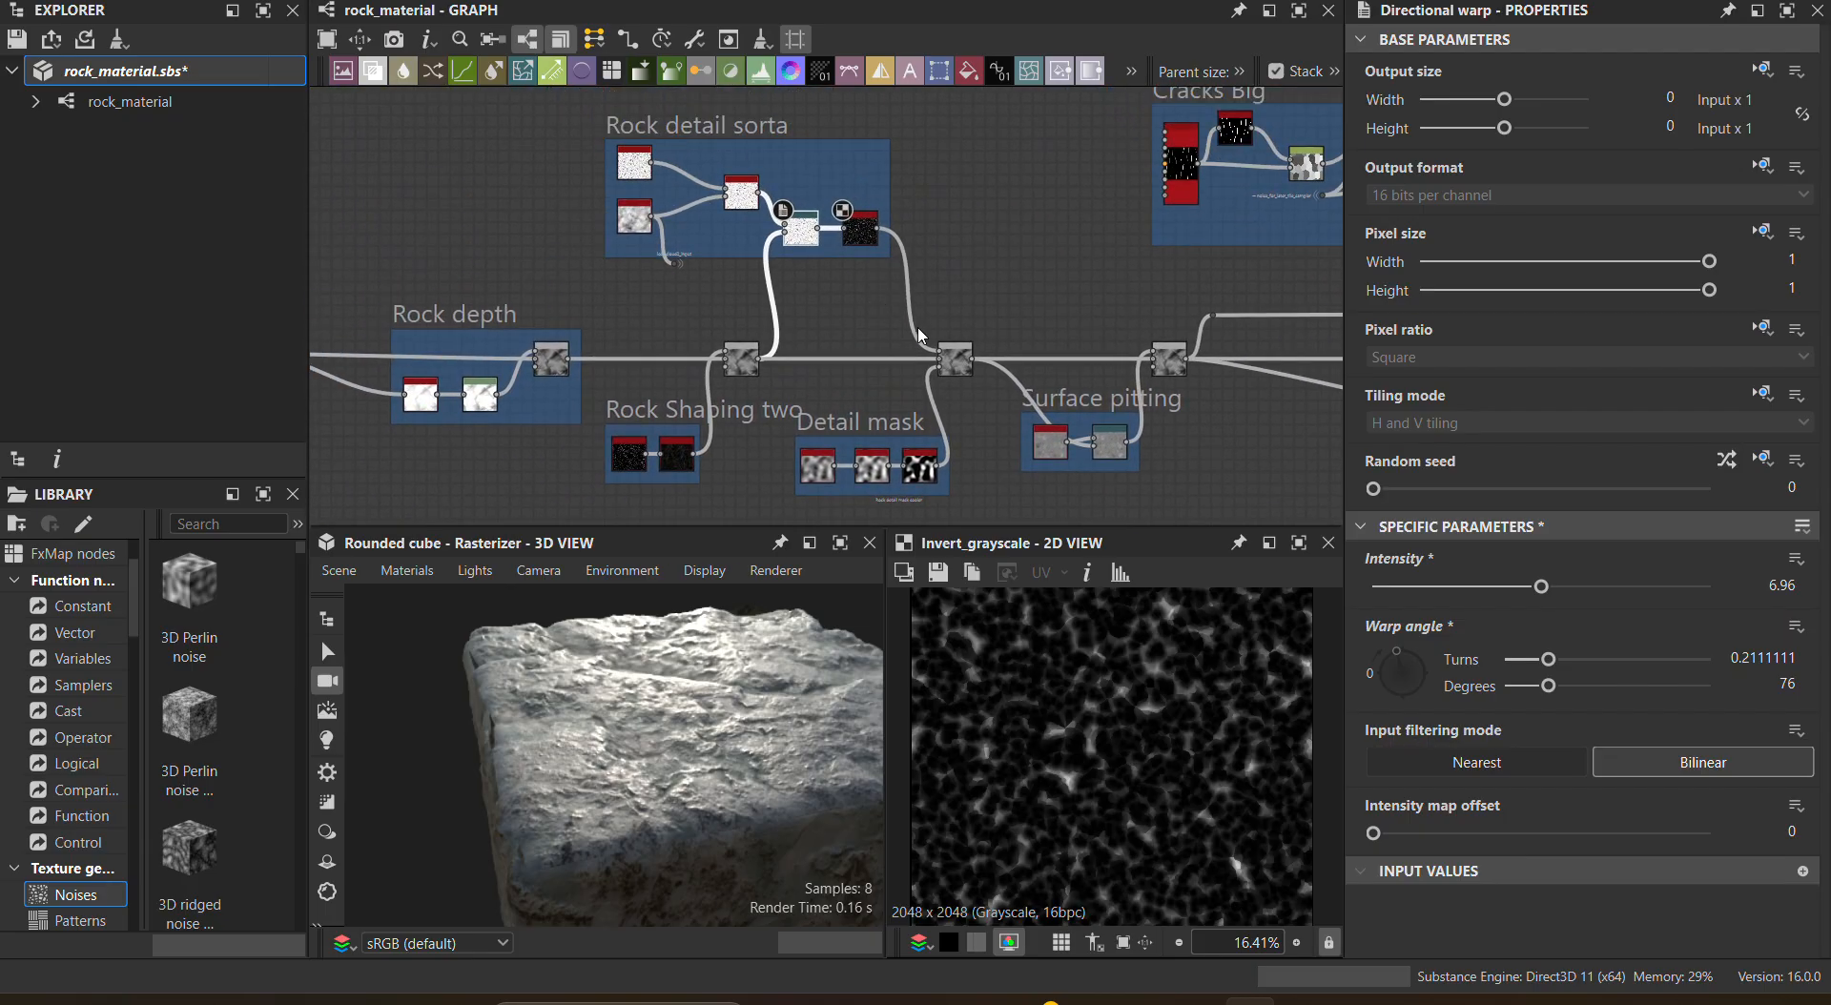
{"action": "left_click", "coordinate": [954, 360]}
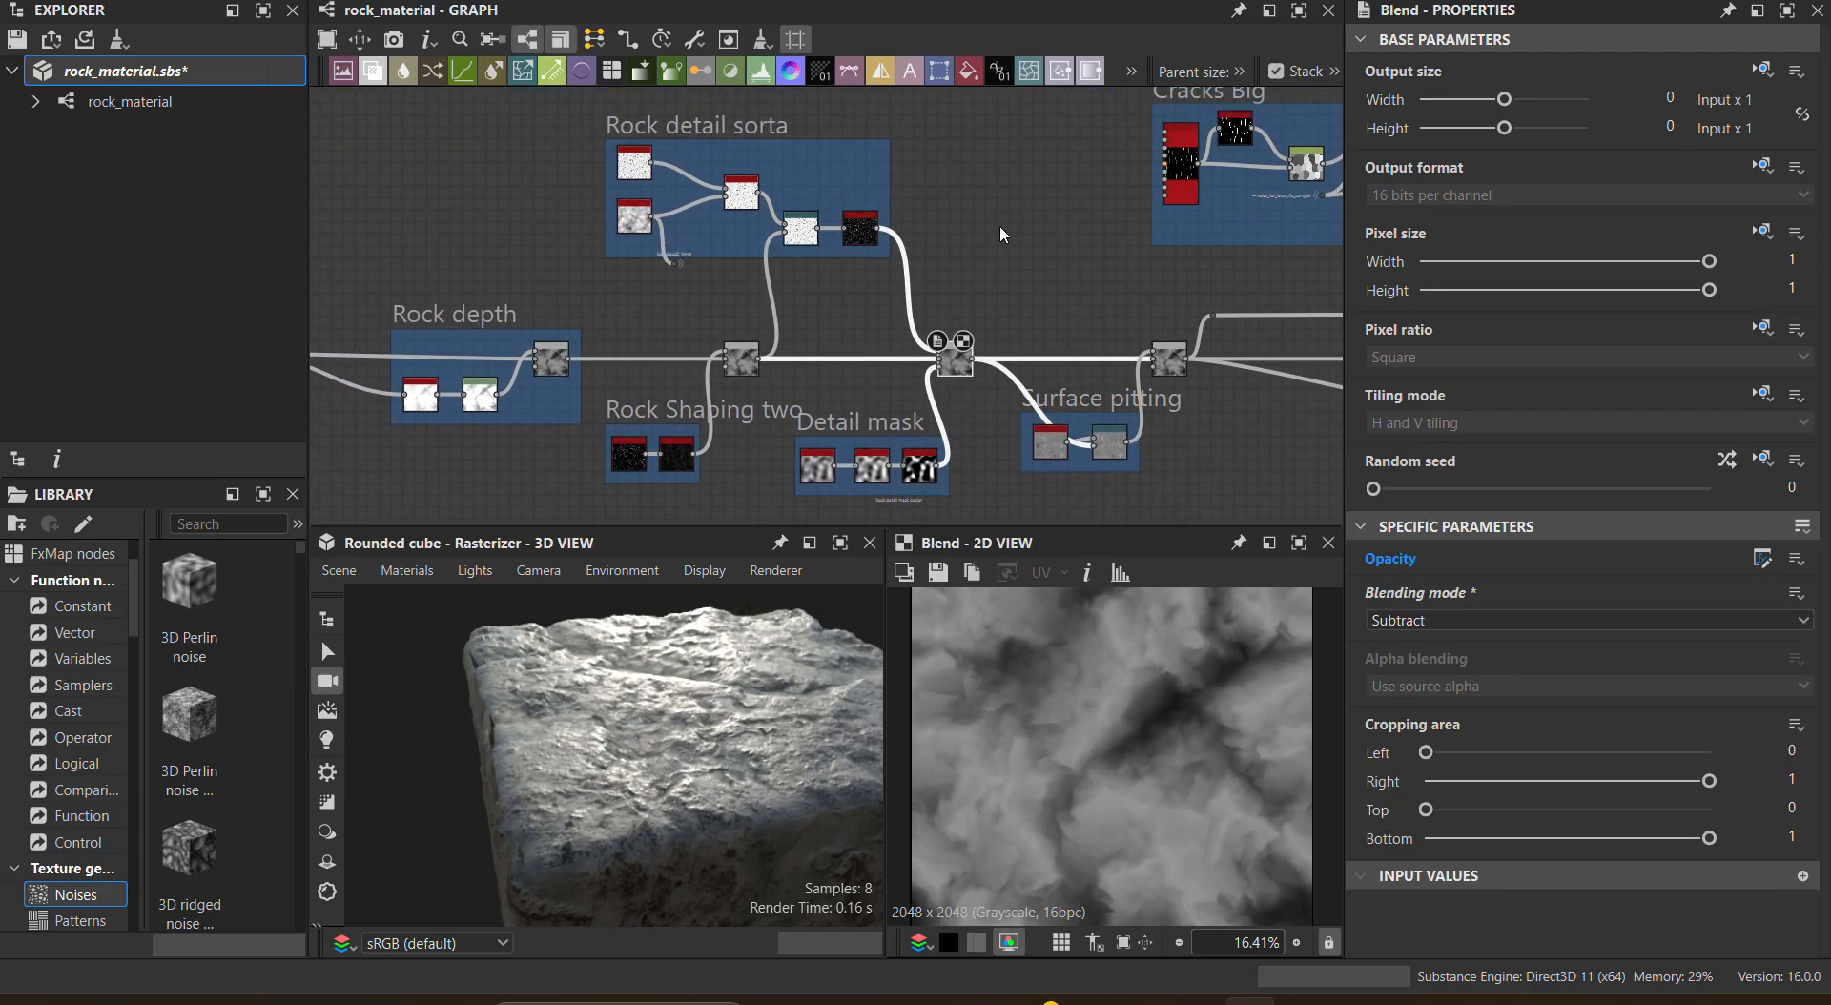
Step: Examine the rock's surface detail up close in the 3D view
{"action": "scroll", "coordinate": [784, 704], "scroll_direction": "up", "scroll_amount": 5}
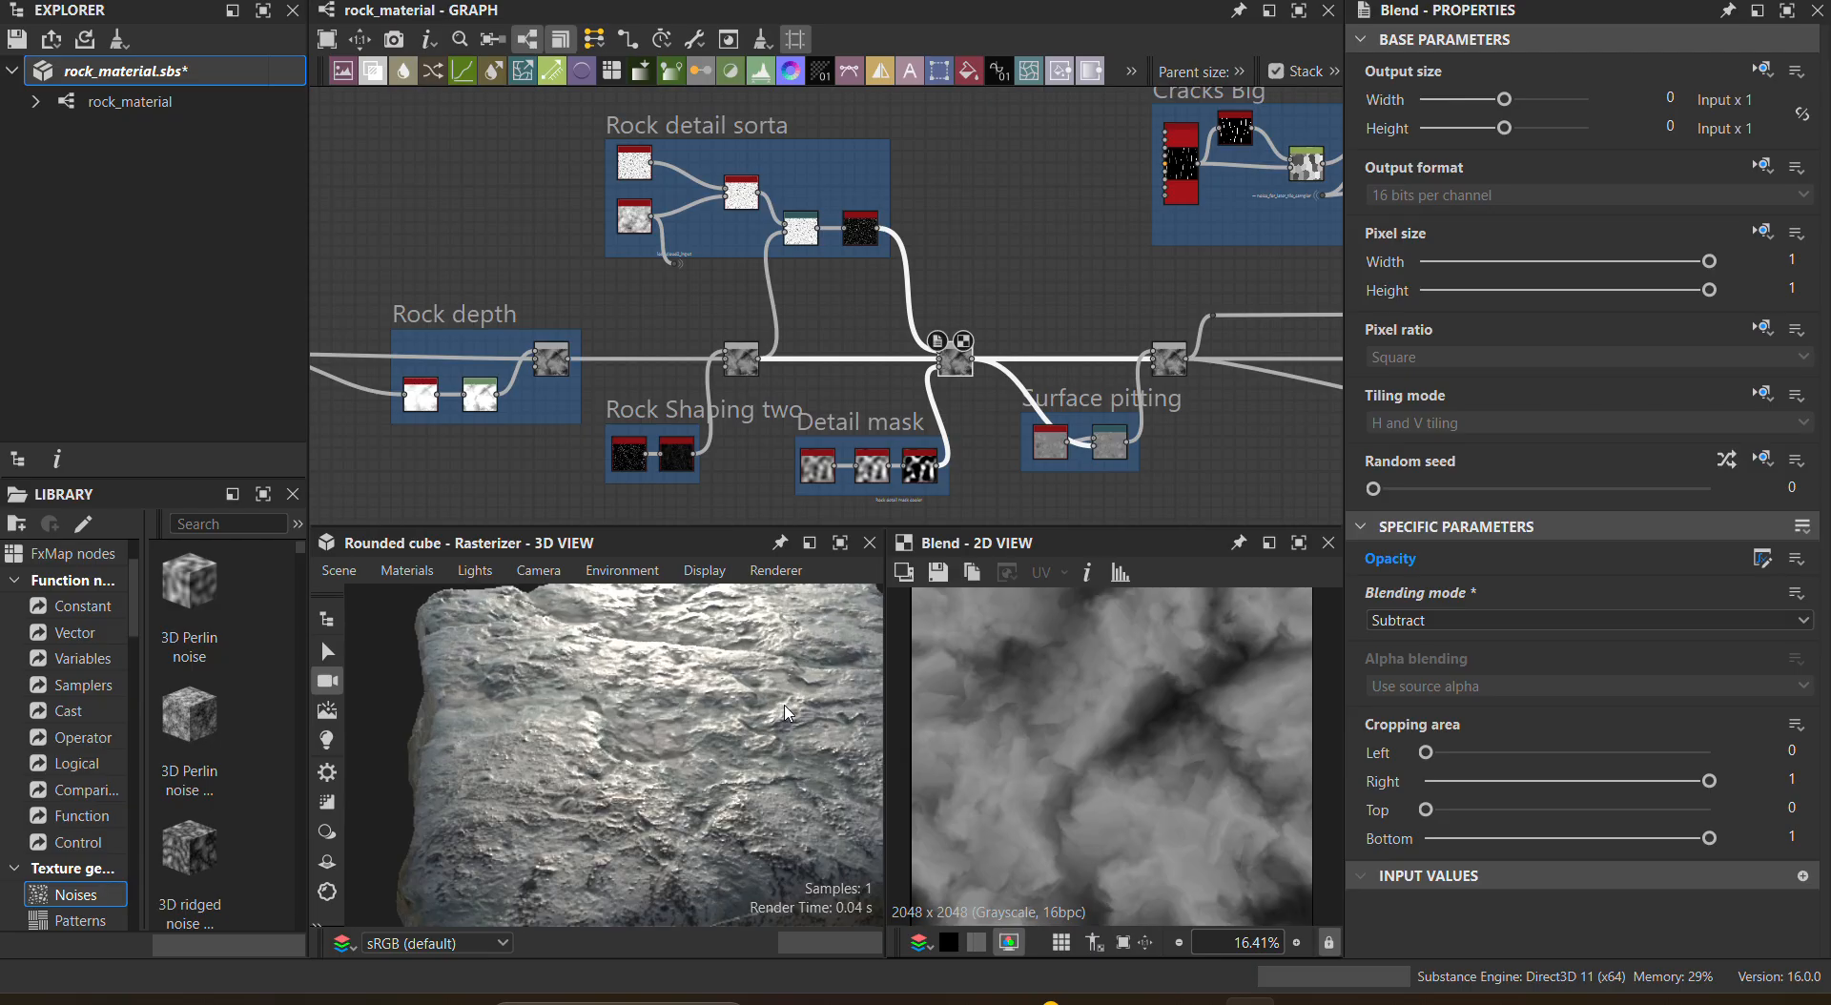
{"action": "left_click_drag", "start_coordinate": [830, 717], "coordinate": [1210, 823]}
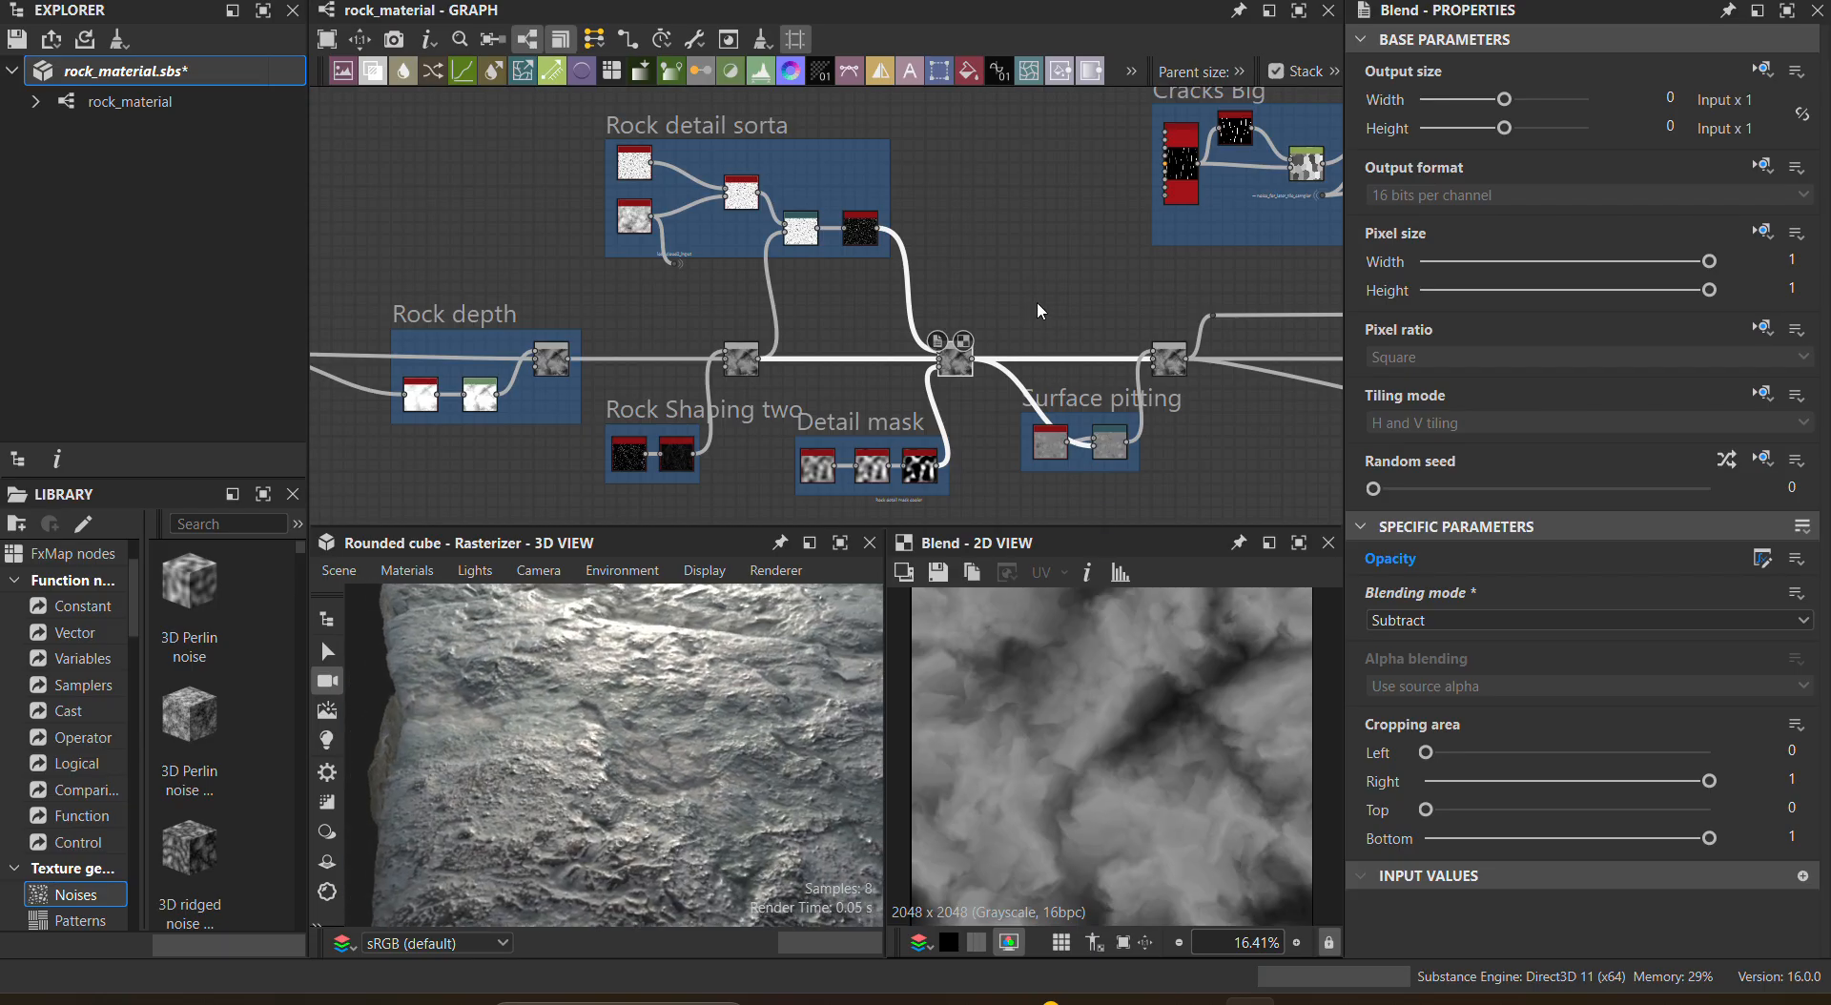
Step: Try an intensity of 0.96 on the Blur HQ grayscale node in the Rock Shaping two frame and undo the change
{"action": "middle_click_drag", "start_coordinate": [1033, 290], "coordinate": [937, 162]}
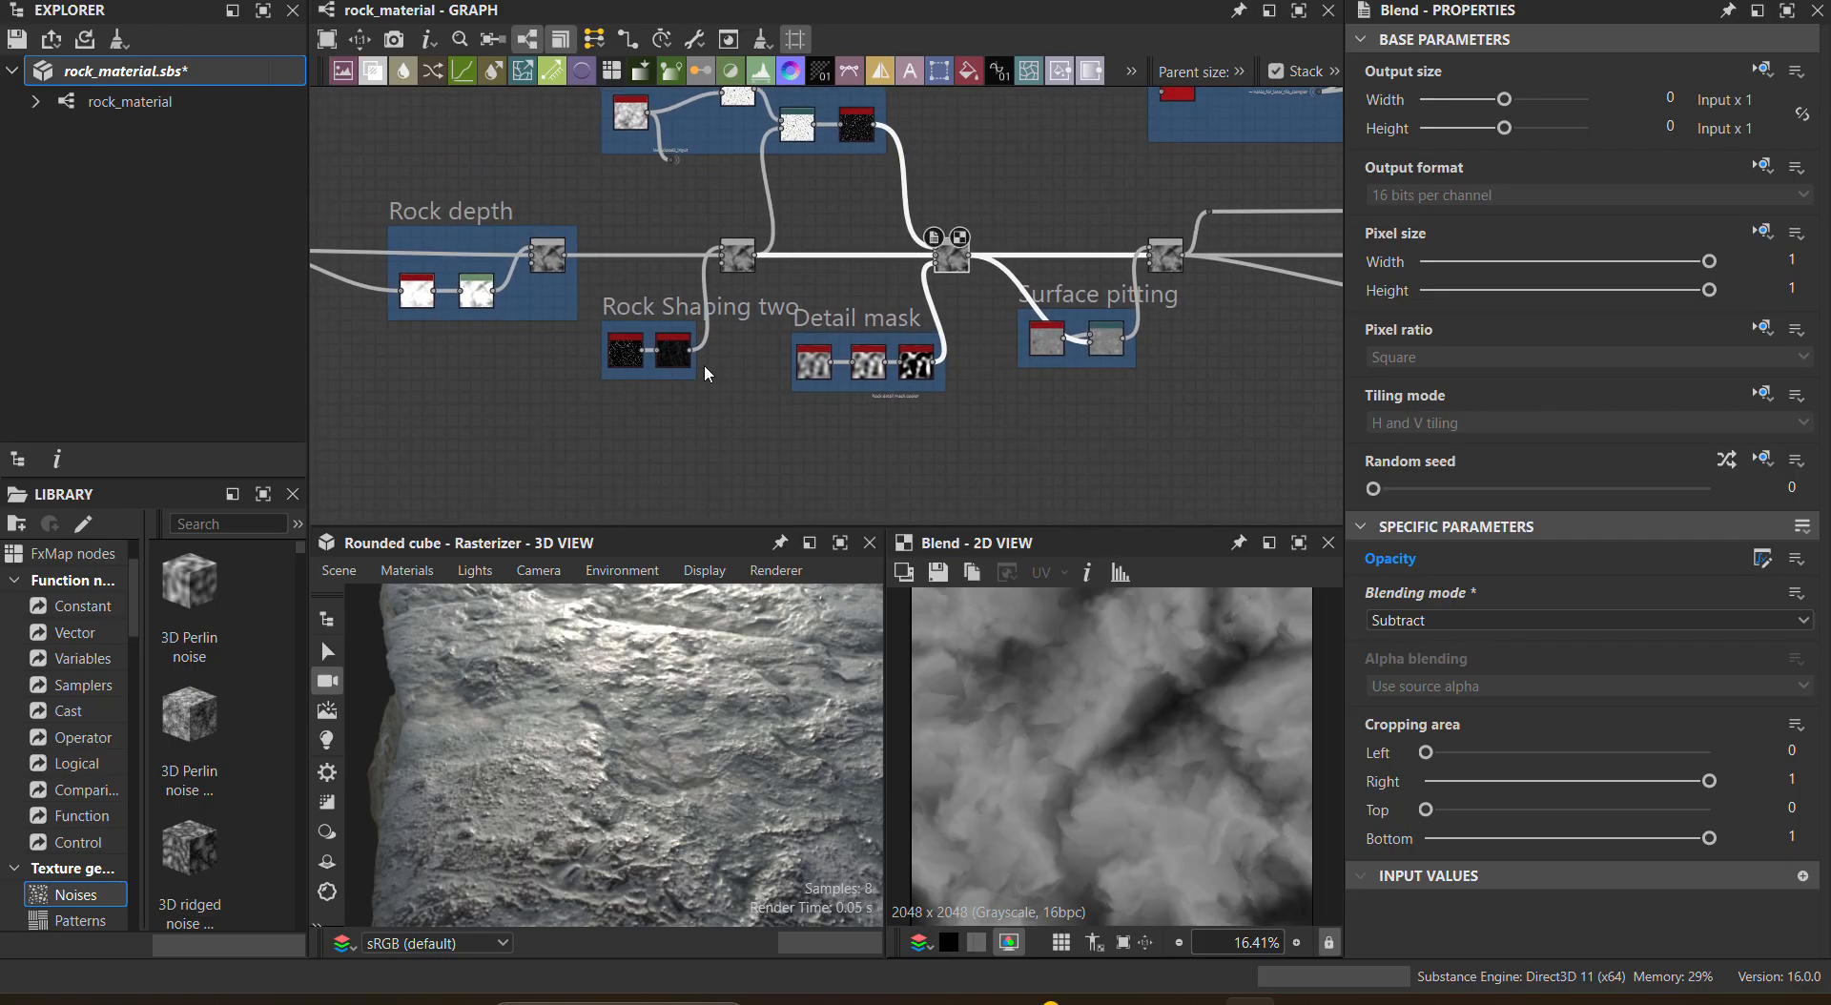
{"action": "scroll", "coordinate": [703, 365], "scroll_direction": "down", "scroll_amount": 2}
{"action": "scroll", "coordinate": [701, 366], "scroll_direction": "up", "scroll_amount": 10}
{"action": "middle_click_drag", "start_coordinate": [729, 322], "coordinate": [940, 380]}
{"action": "left_click", "coordinate": [769, 339]}
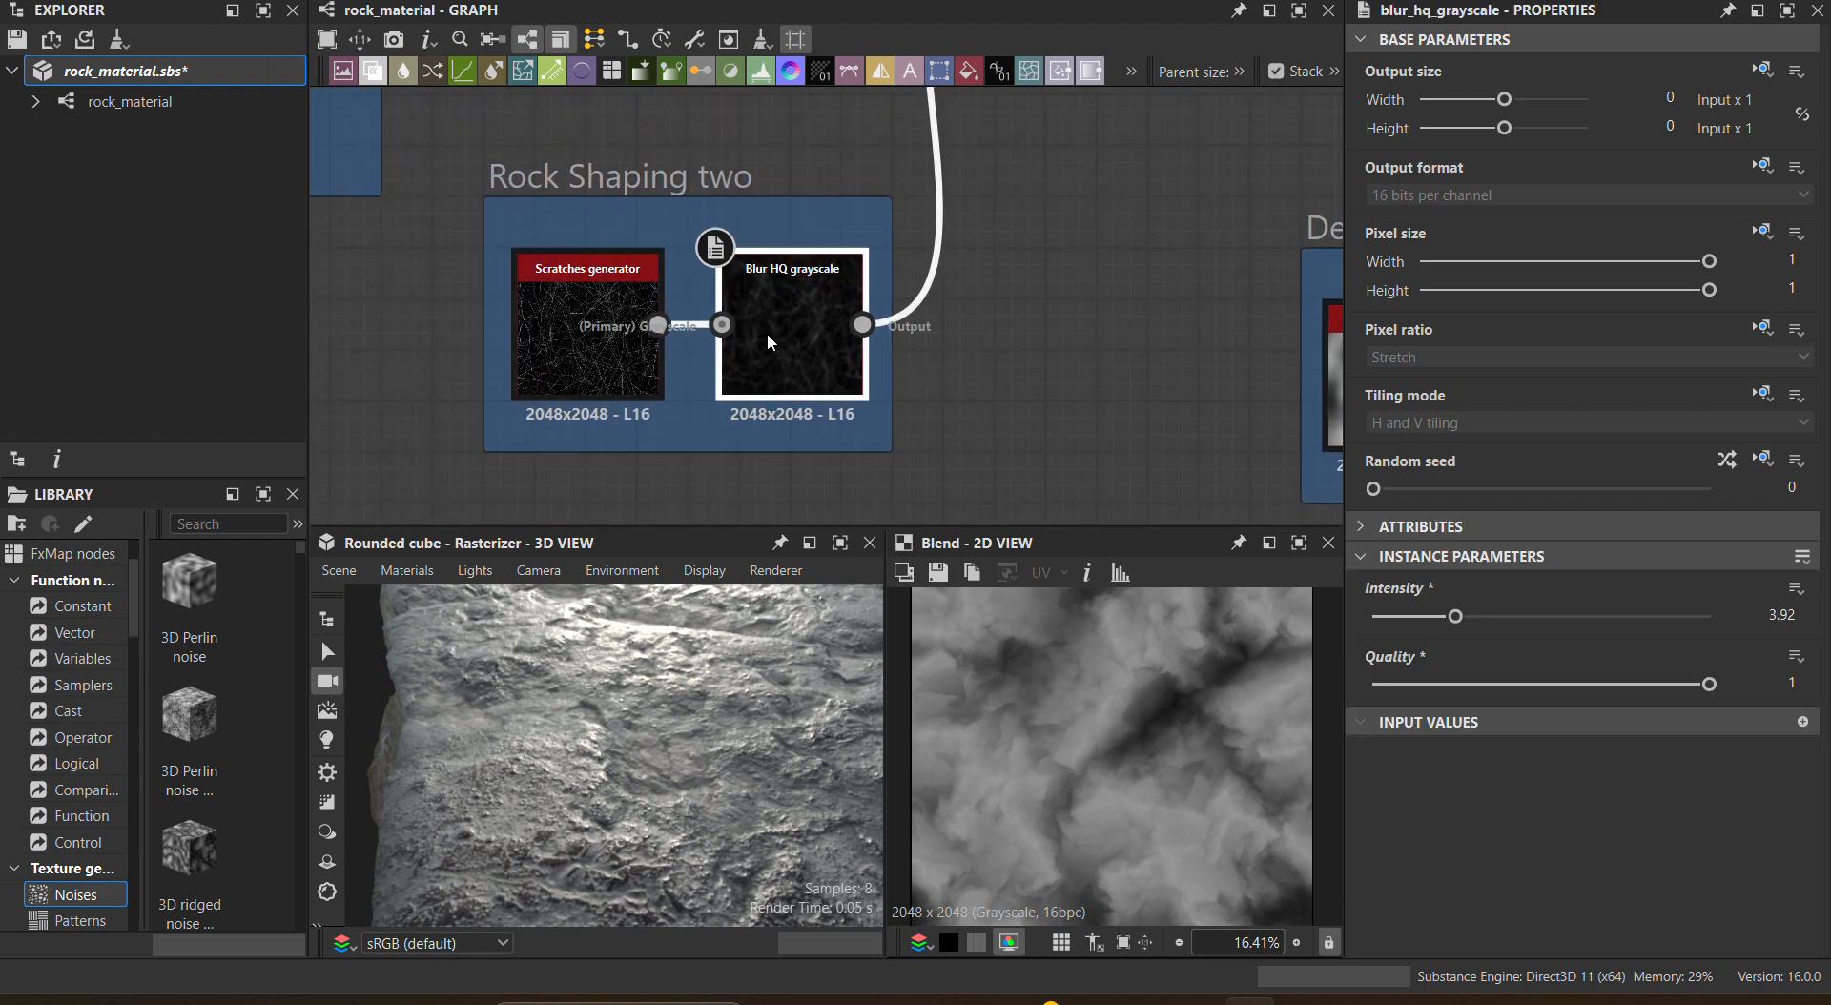
{"action": "left_click_drag", "start_coordinate": [1456, 625], "coordinate": [1389, 622]}
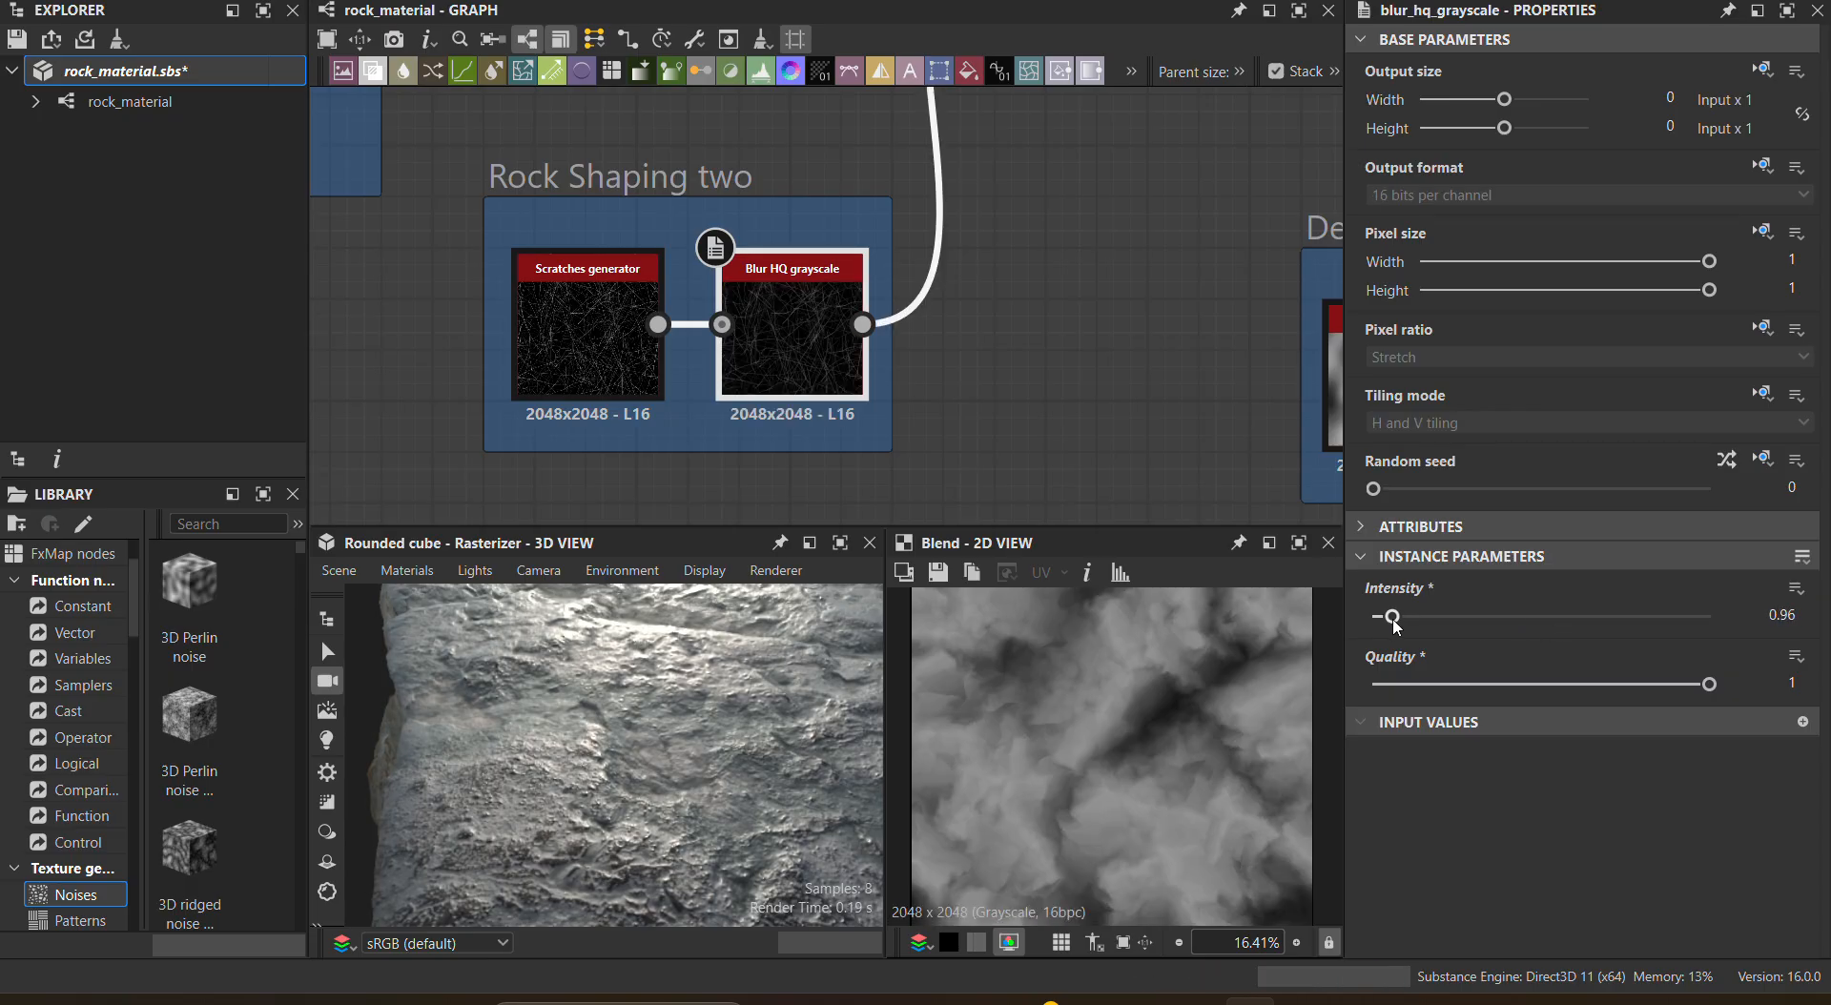
{"action": "key", "text": "ctrl+z"}
Step: Preview the Scratches generator node in the Rock Shaping two frame
{"action": "scroll", "coordinate": [580, 653], "scroll_direction": "down", "scroll_amount": 1}
{"action": "double_click", "coordinate": [557, 370]}
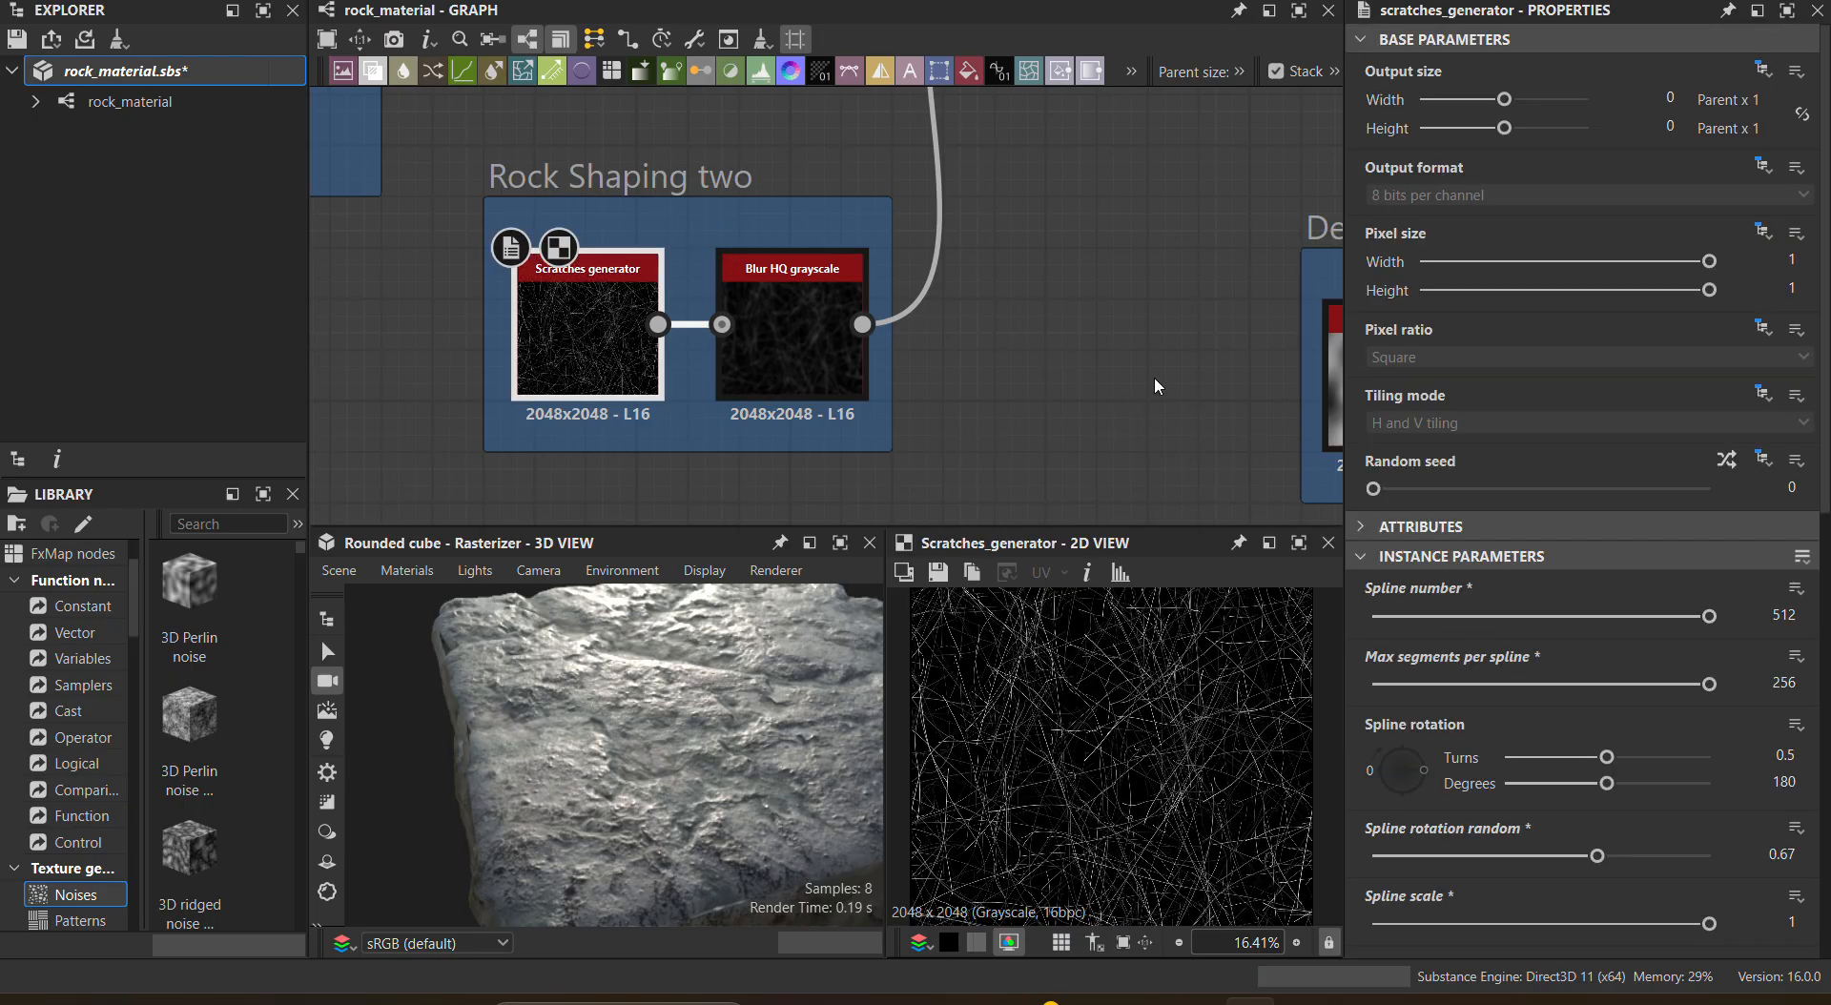
Step: Preview the Blend node that merges Rock Shaping two into the main shape and set its opacity to 0.01
{"action": "scroll", "coordinate": [1066, 361], "scroll_direction": "down", "scroll_amount": 2}
{"action": "middle_click_drag", "start_coordinate": [1097, 359], "coordinate": [646, 535]}
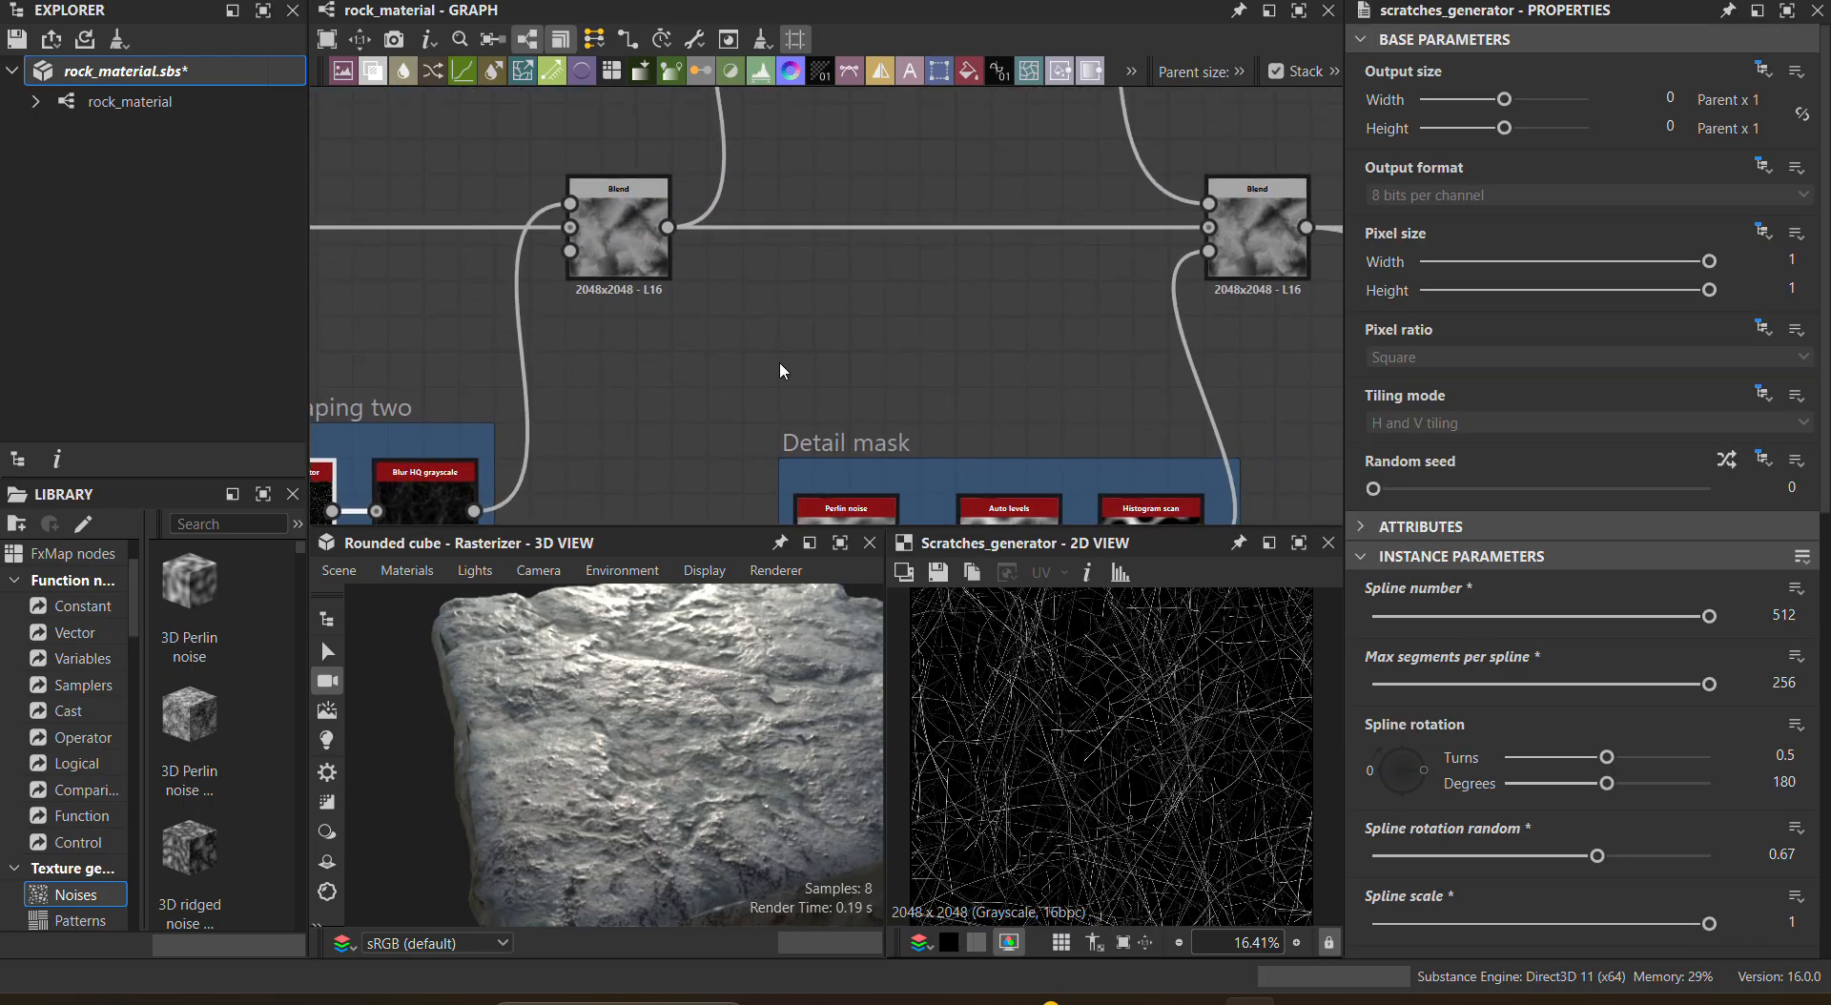
{"action": "left_click", "coordinate": [626, 231]}
{"action": "double_click", "coordinate": [626, 239]}
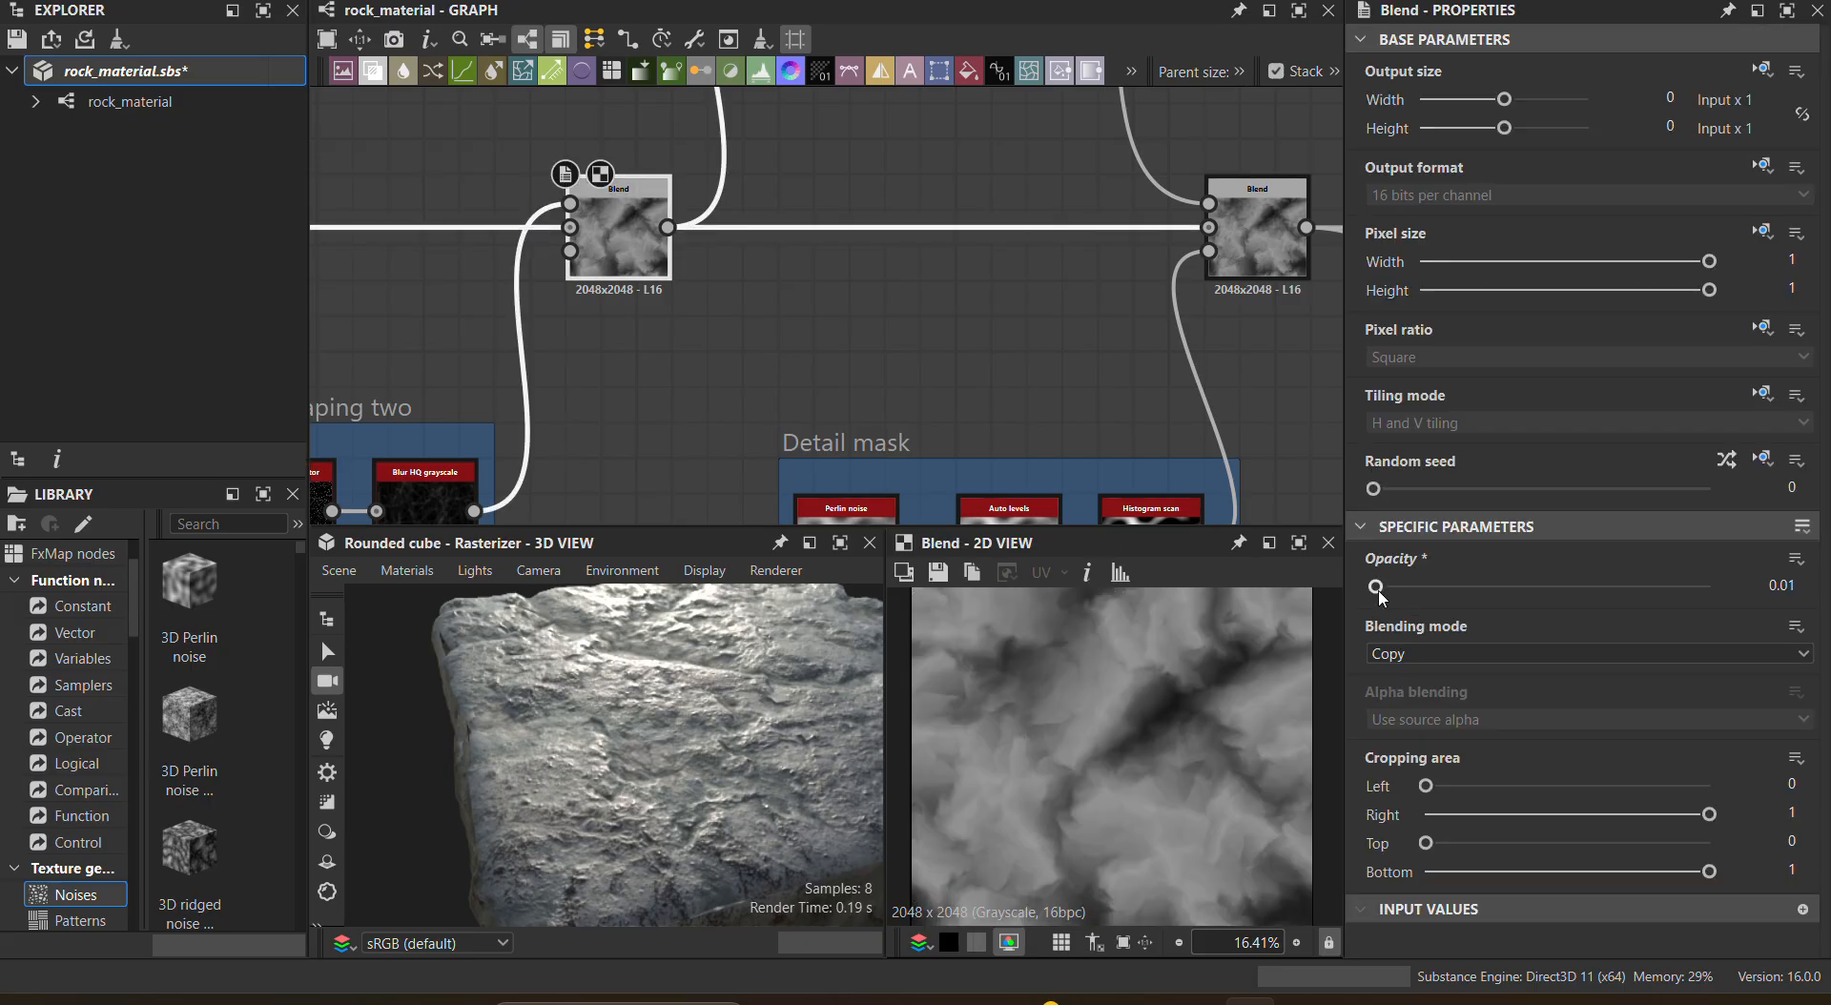
{"action": "mouse_move", "coordinate": [1376, 586]}
{"action": "left_mouse_down"}
{"action": "mouse_move", "coordinate": [1673, 607]}
{"action": "mouse_move", "coordinate": [1376, 603]}
{"action": "left_mouse_up"}
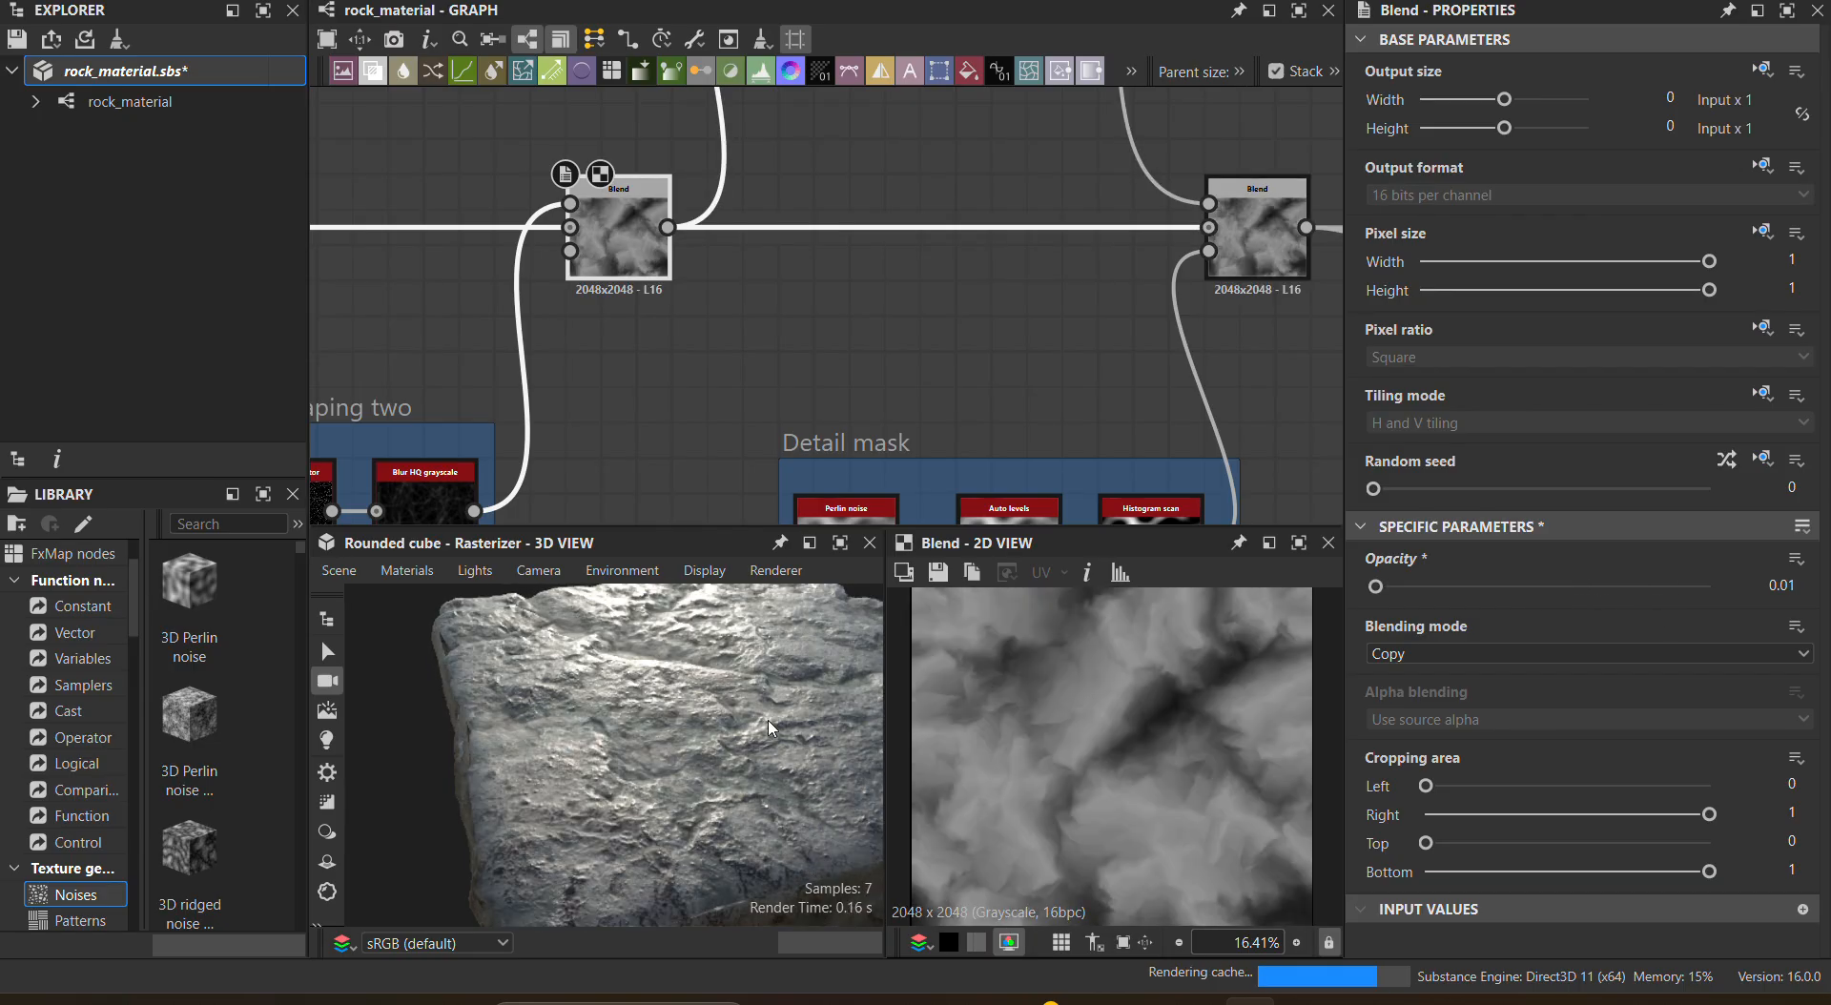
Step: Inspect the moisture noise node in the Surface pitting frame and examine the pitting up close on the 3D rock
{"action": "scroll", "coordinate": [1022, 294], "scroll_direction": "down", "scroll_amount": 3}
{"action": "middle_click_drag", "start_coordinate": [1205, 338], "coordinate": [558, 373]}
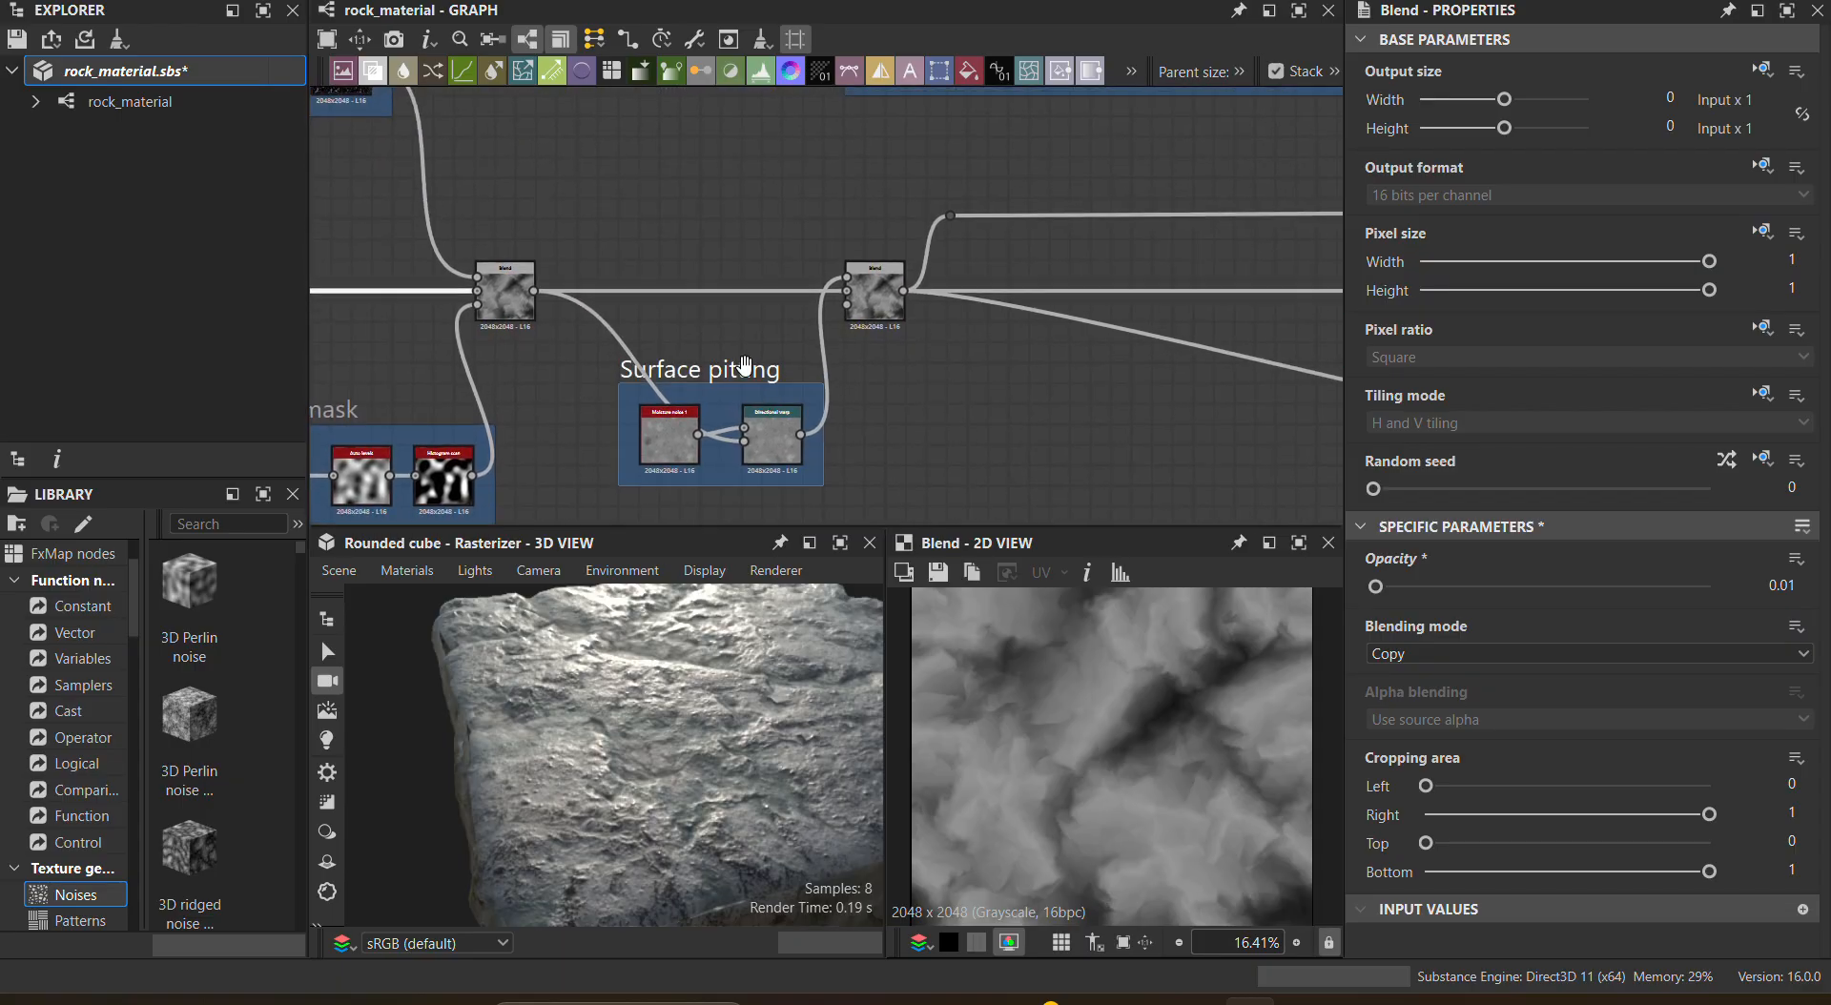
{"action": "left_click", "coordinate": [685, 448]}
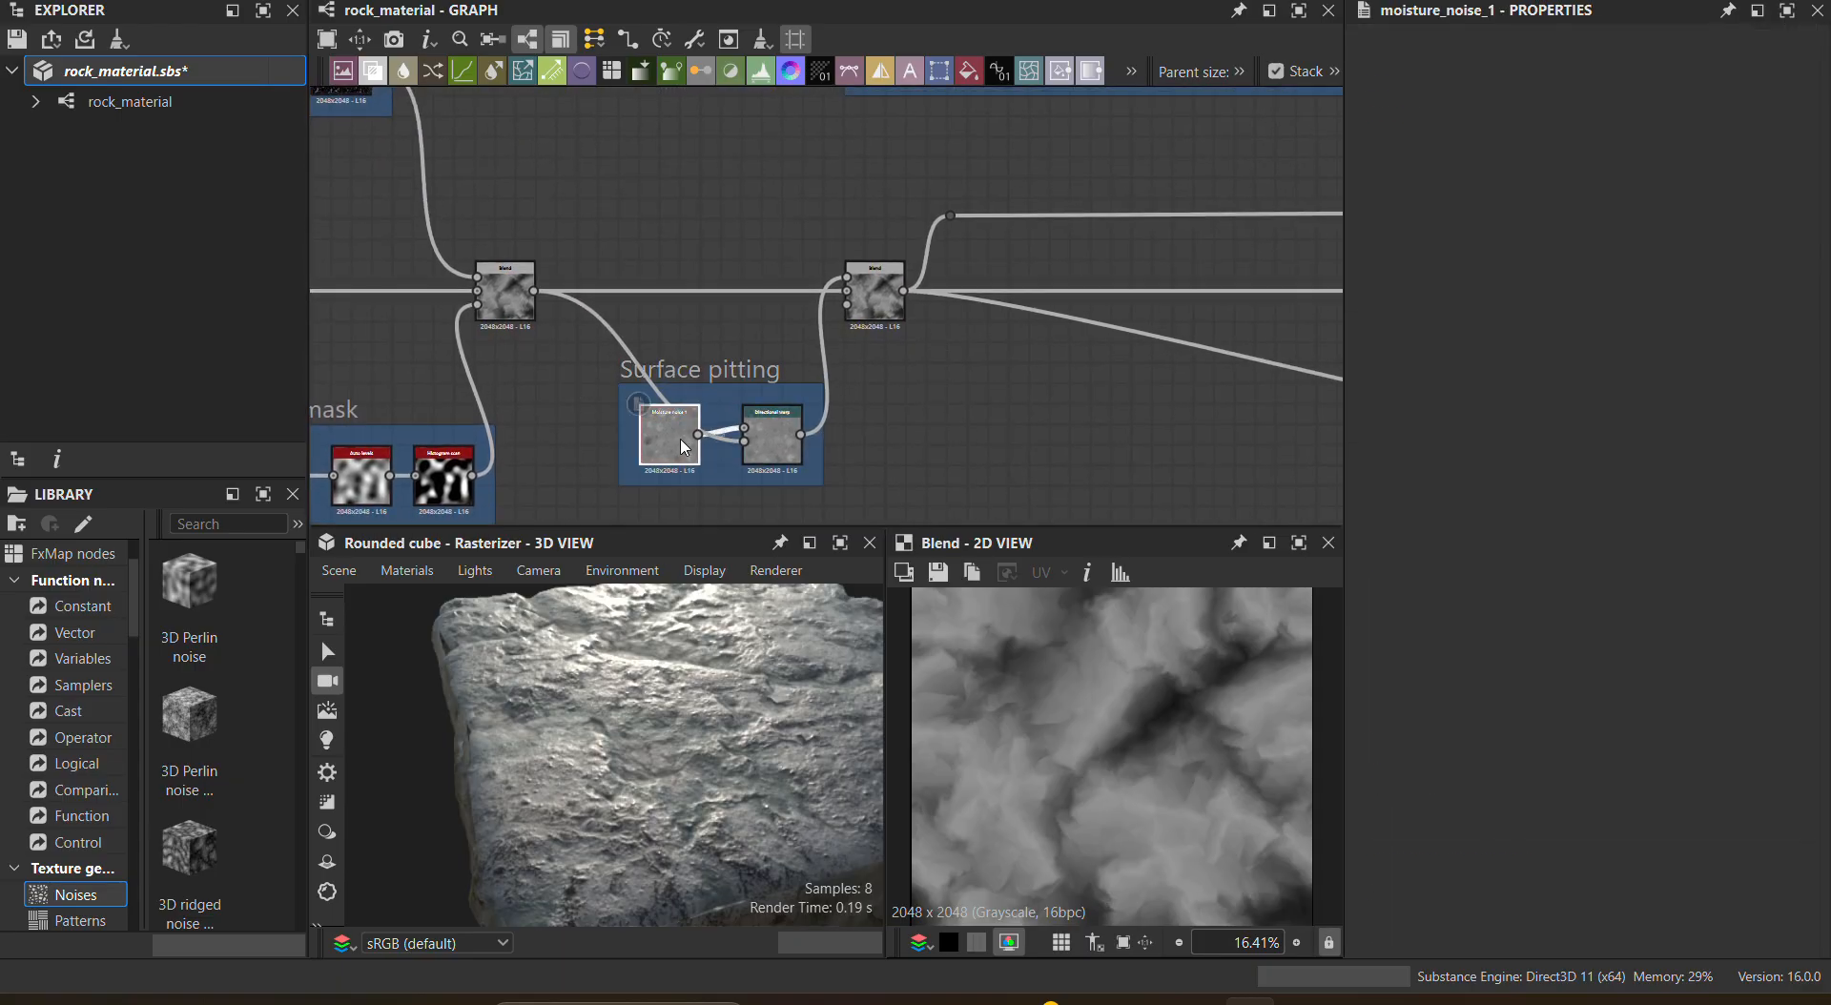
{"action": "scroll", "coordinate": [694, 681], "scroll_direction": "up", "scroll_amount": 4}
{"action": "left_click_drag", "start_coordinate": [760, 701], "coordinate": [1829, 416]}
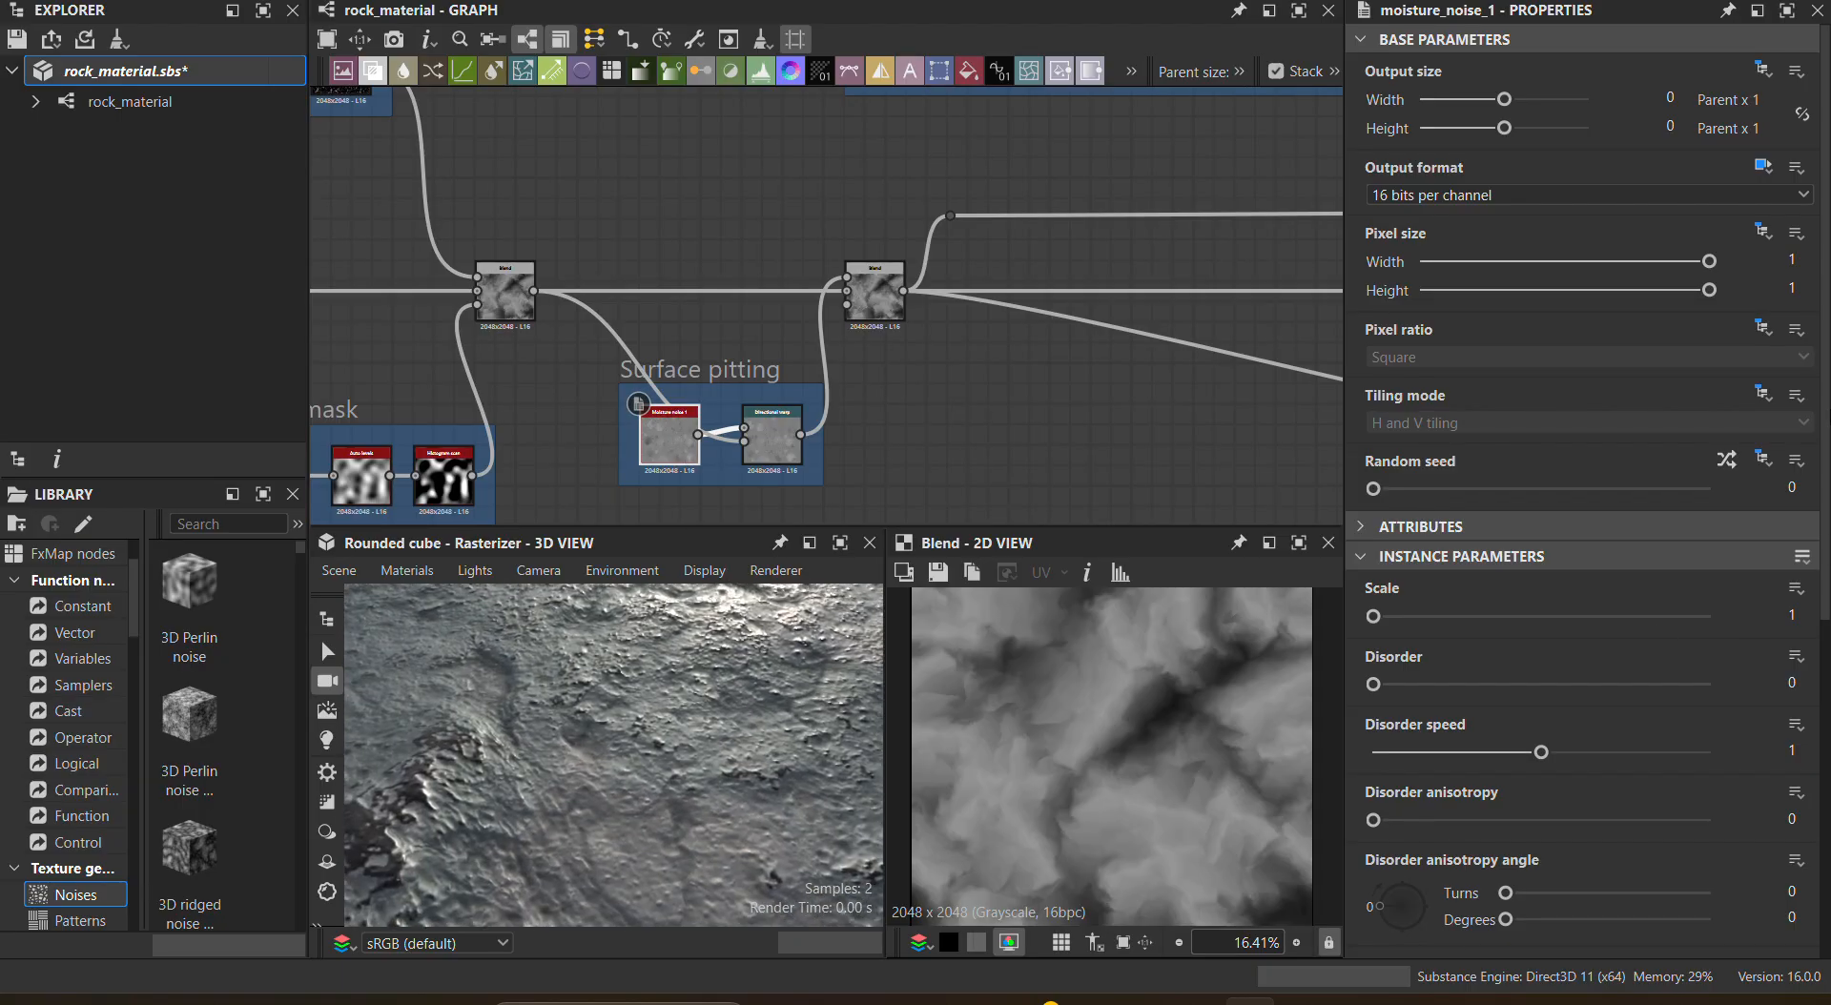
Step: Try an intensity of 50 on the Surface pitting frame's directional warp and undo the change
{"action": "double_click", "coordinate": [779, 438]}
{"action": "left_click_drag", "start_coordinate": [1545, 593], "coordinate": [1750, 596]}
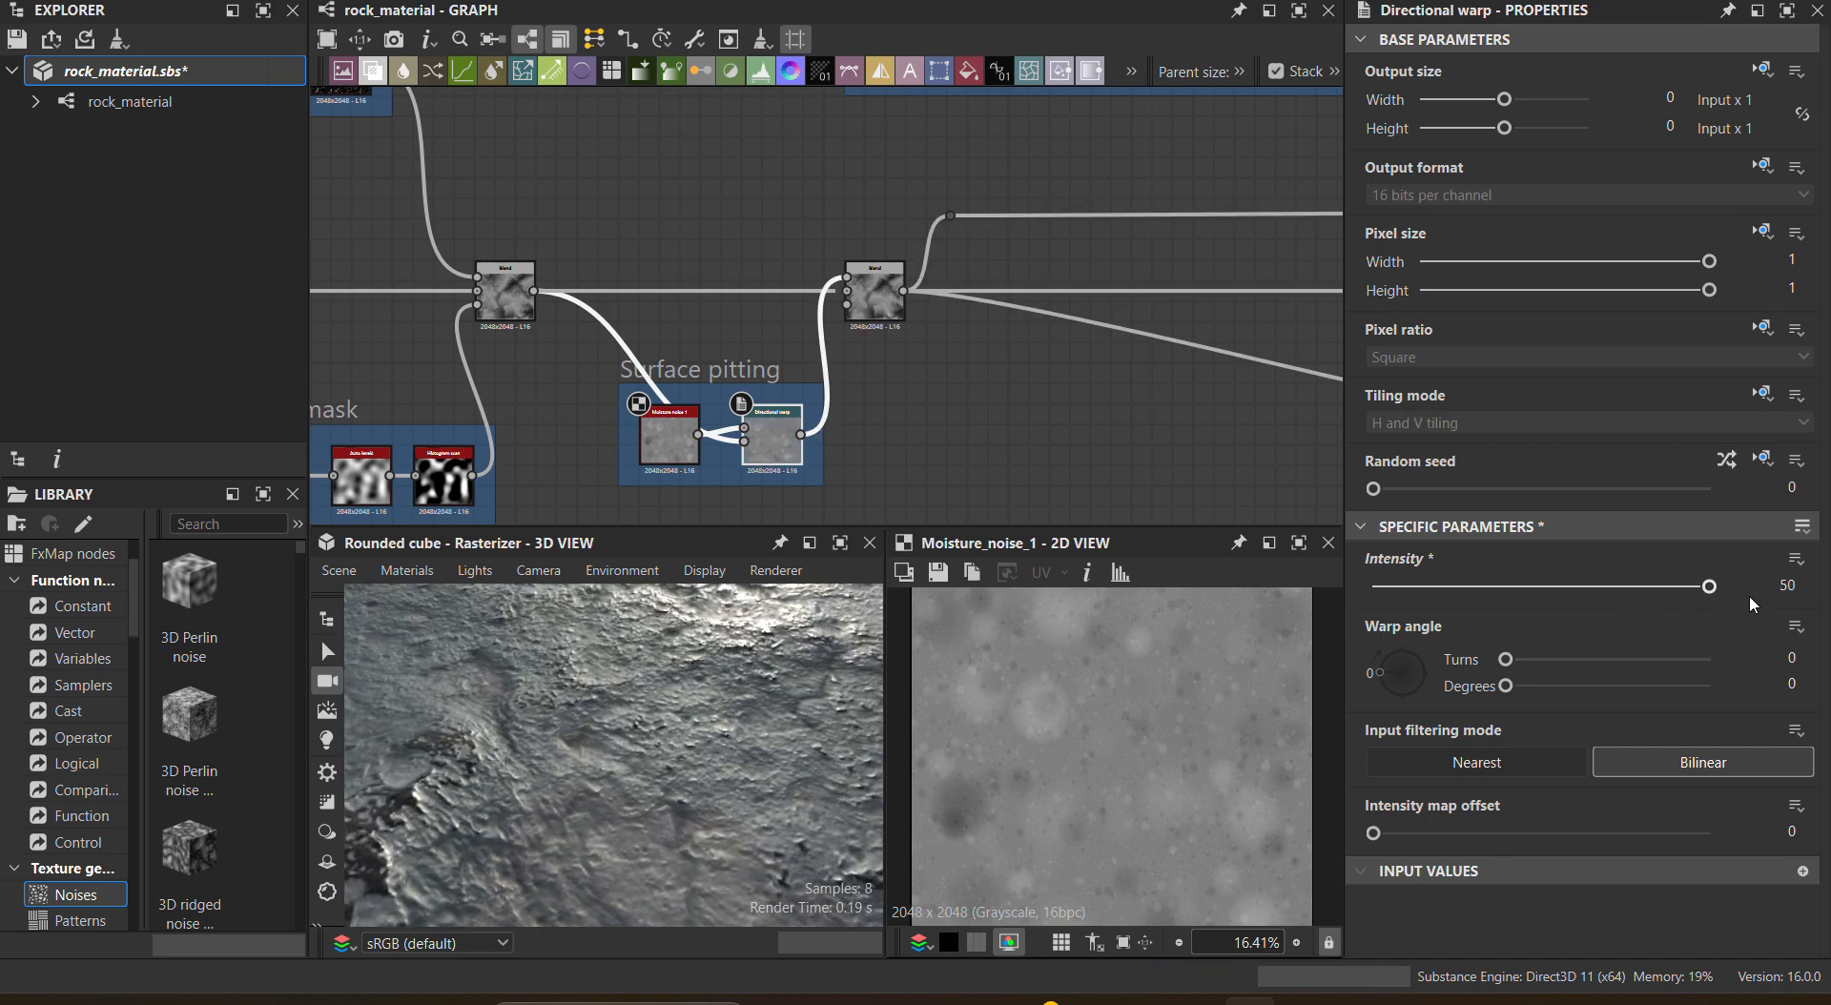
{"action": "key", "text": "ctrl+z"}
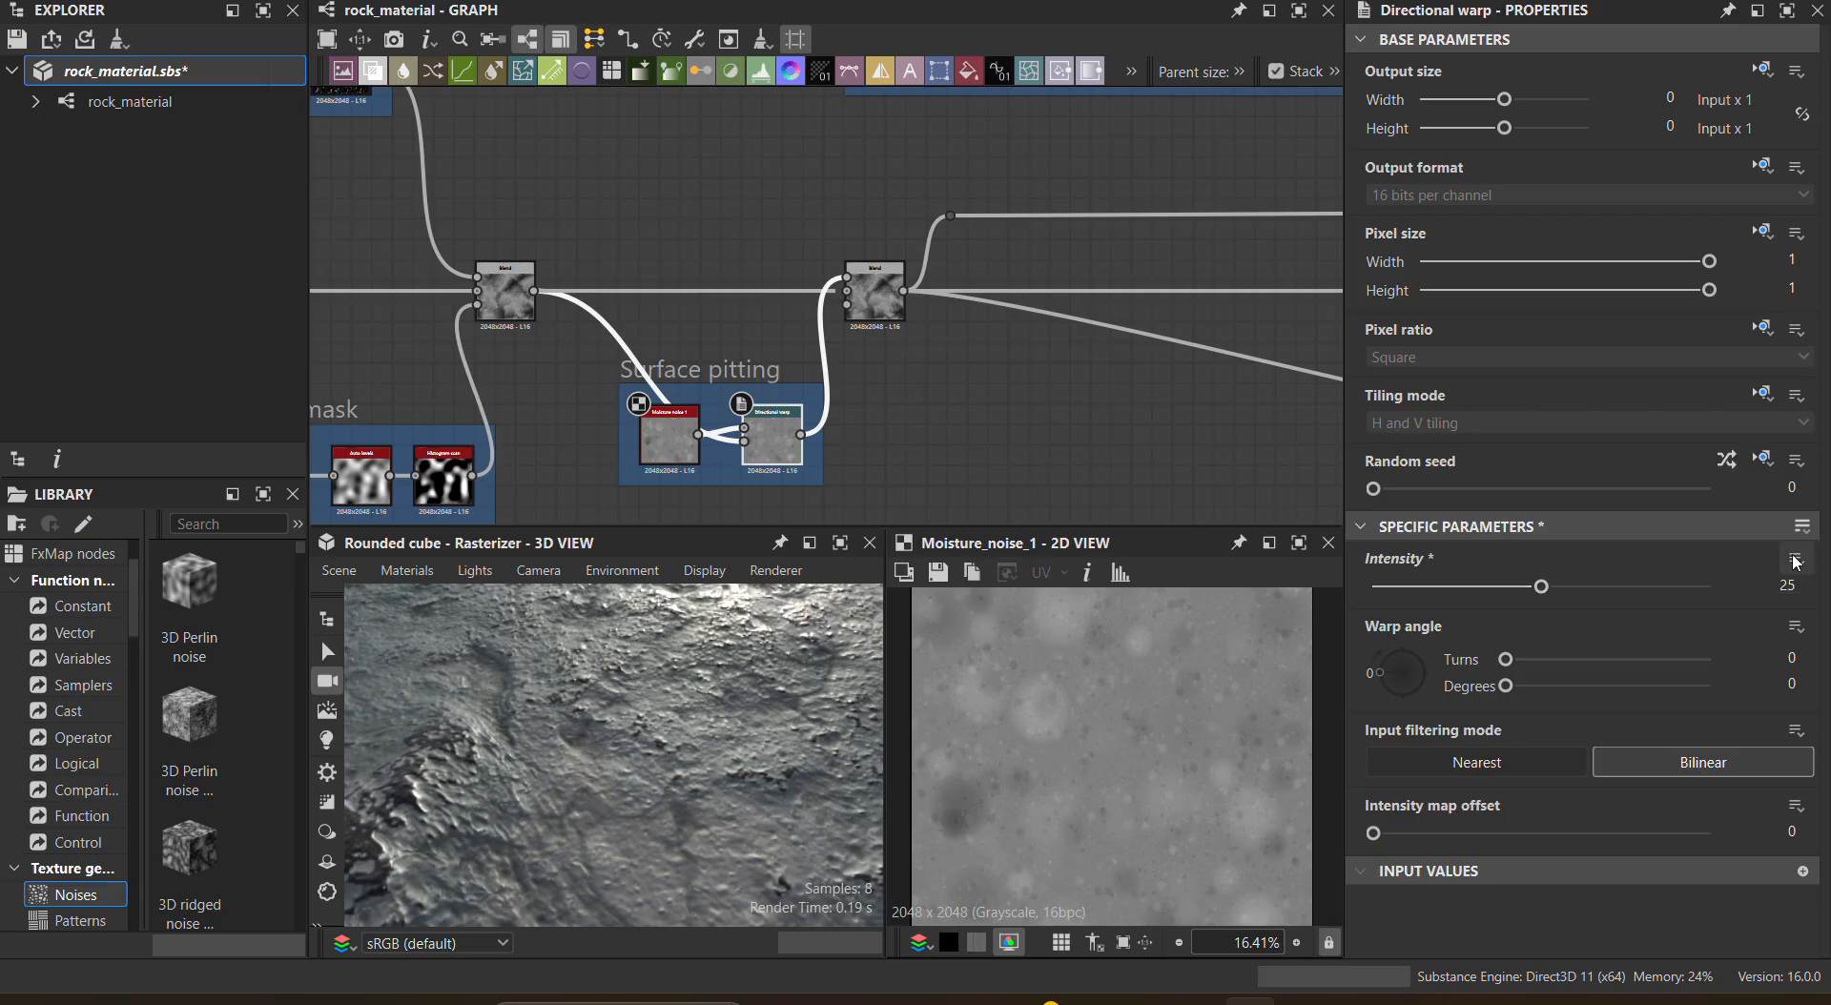
Step: Expose the Surface pitting directional warp's Intensity as a graph parameter labelled "pitting"
{"action": "left_click", "coordinate": [1796, 560]}
{"action": "left_click", "coordinate": [1775, 592]}
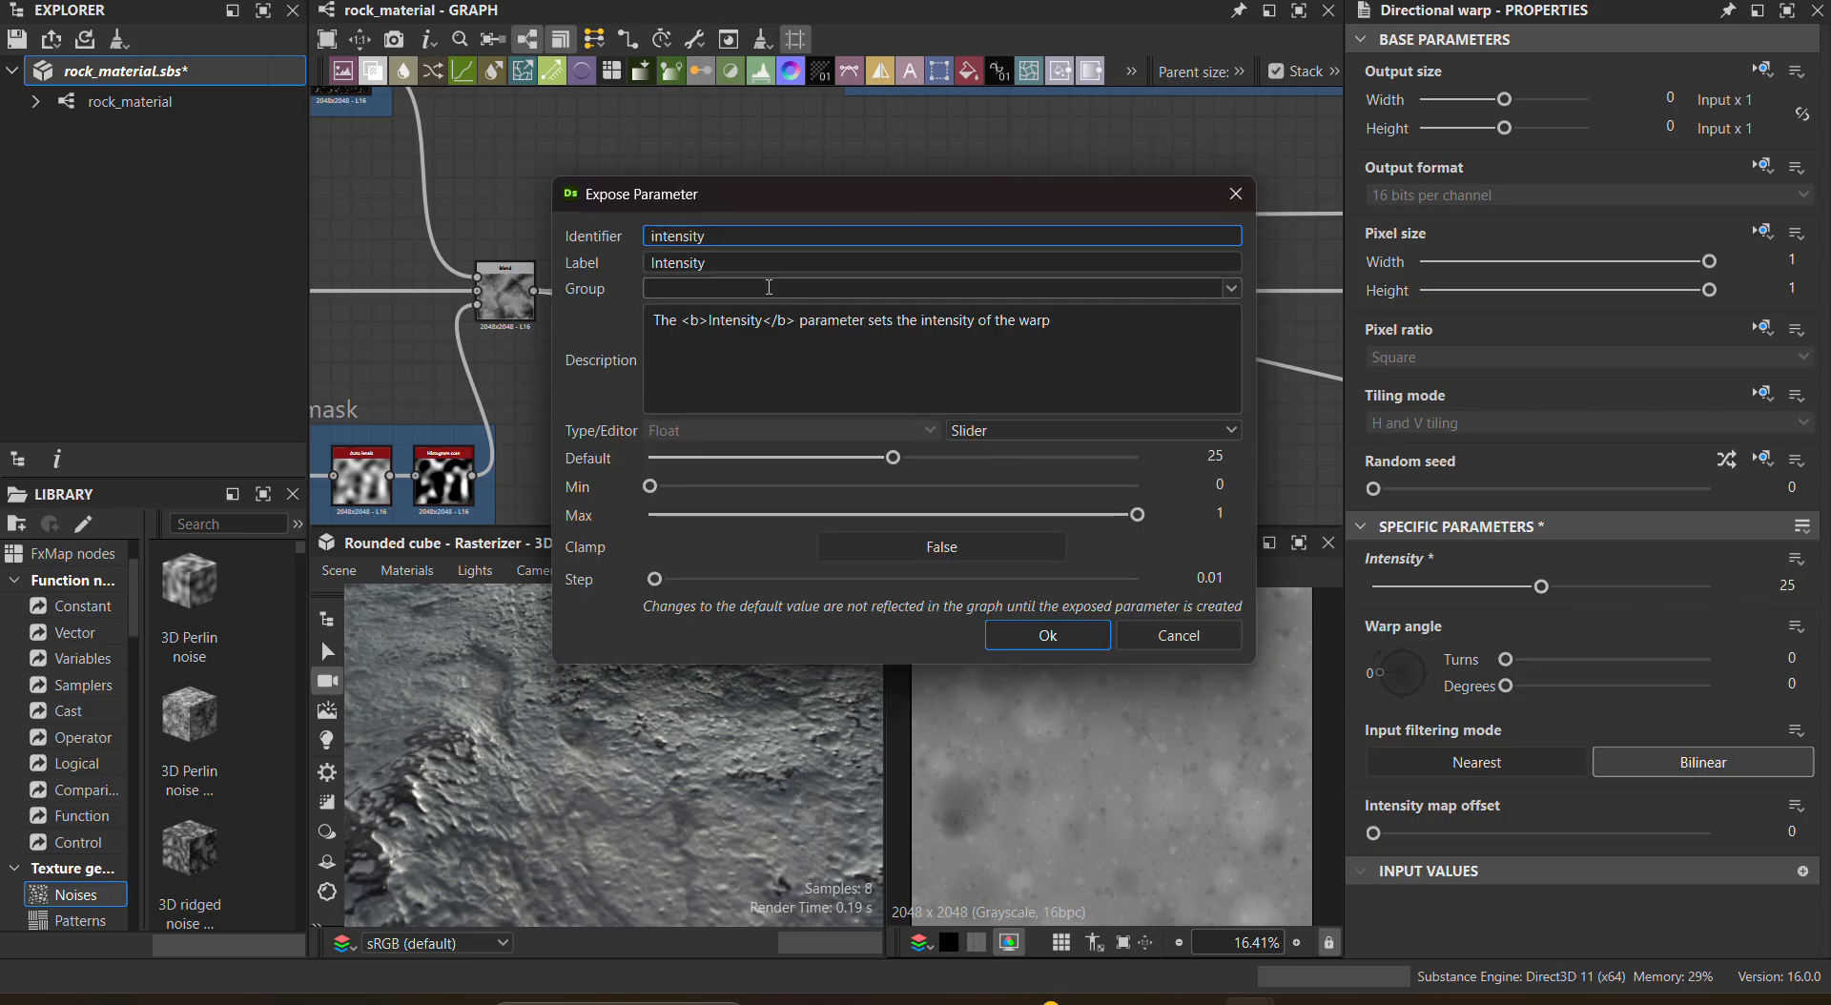
{"action": "left_click", "coordinate": [734, 267]}
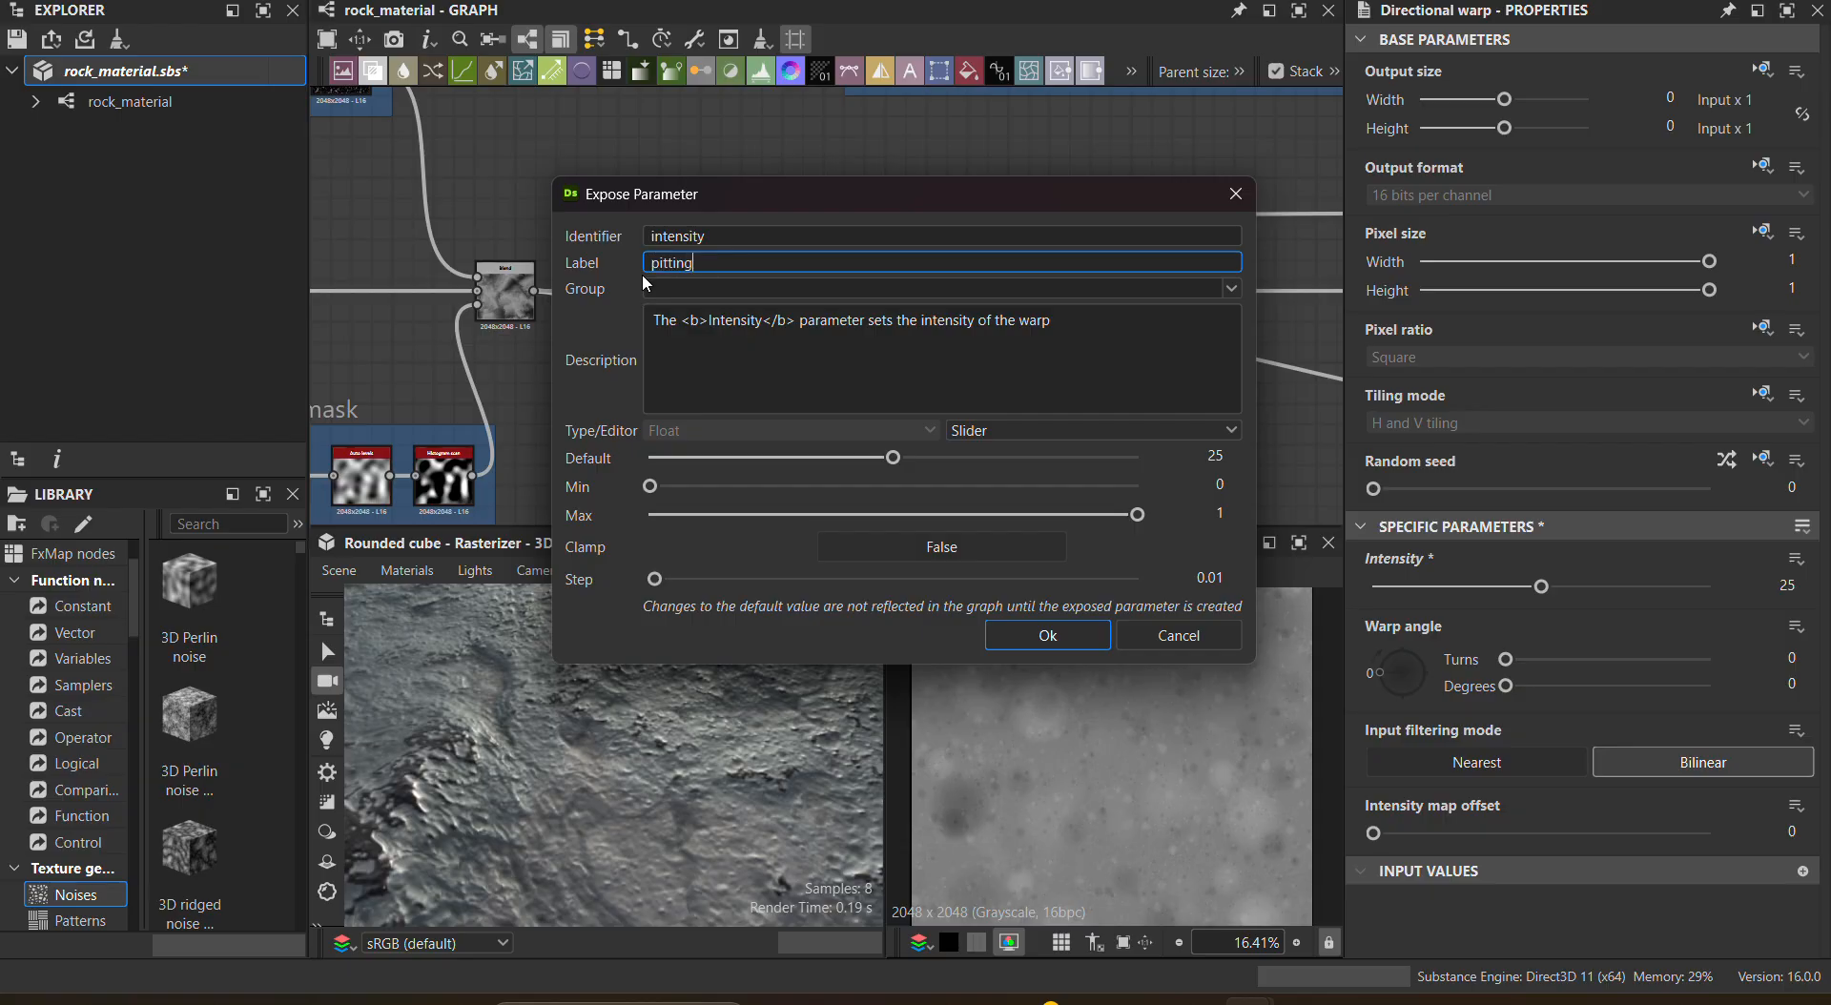
{"action": "left_click", "coordinate": [1047, 635]}
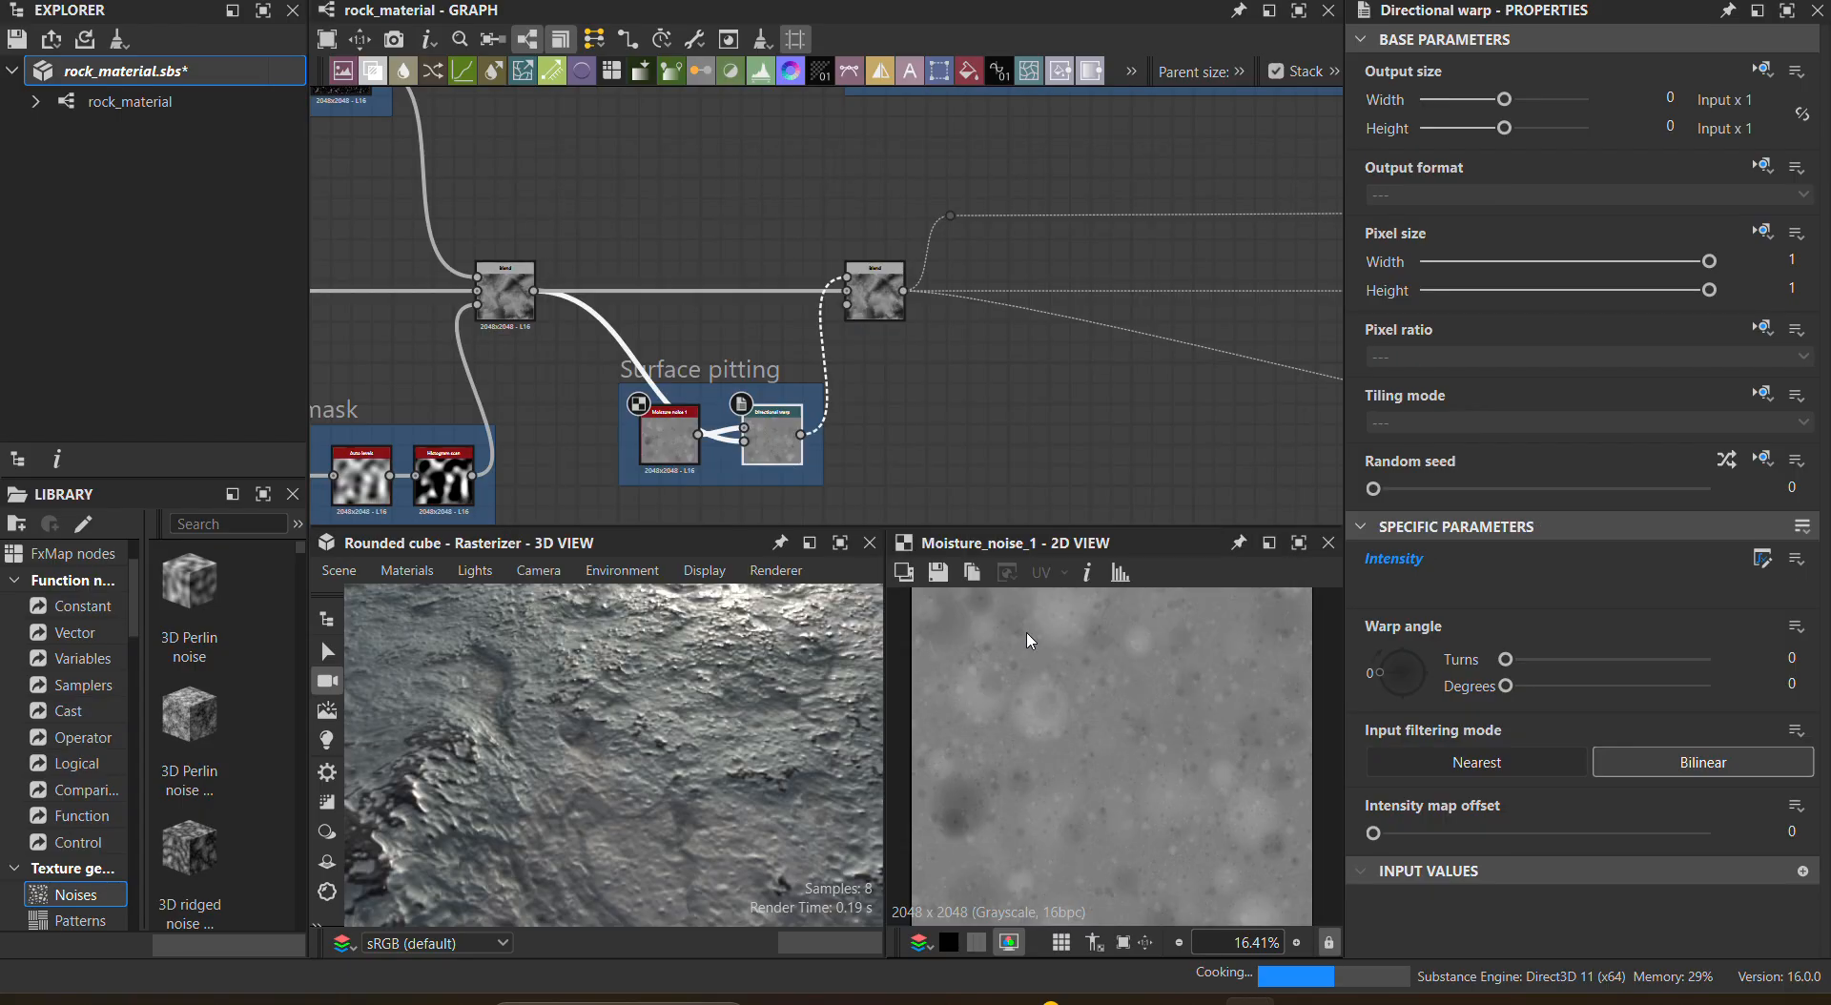
Step: Inspect the standalone histogram scan node on the branch below the Cracks Big frame
{"action": "scroll", "coordinate": [968, 410], "scroll_direction": "down", "scroll_amount": 4}
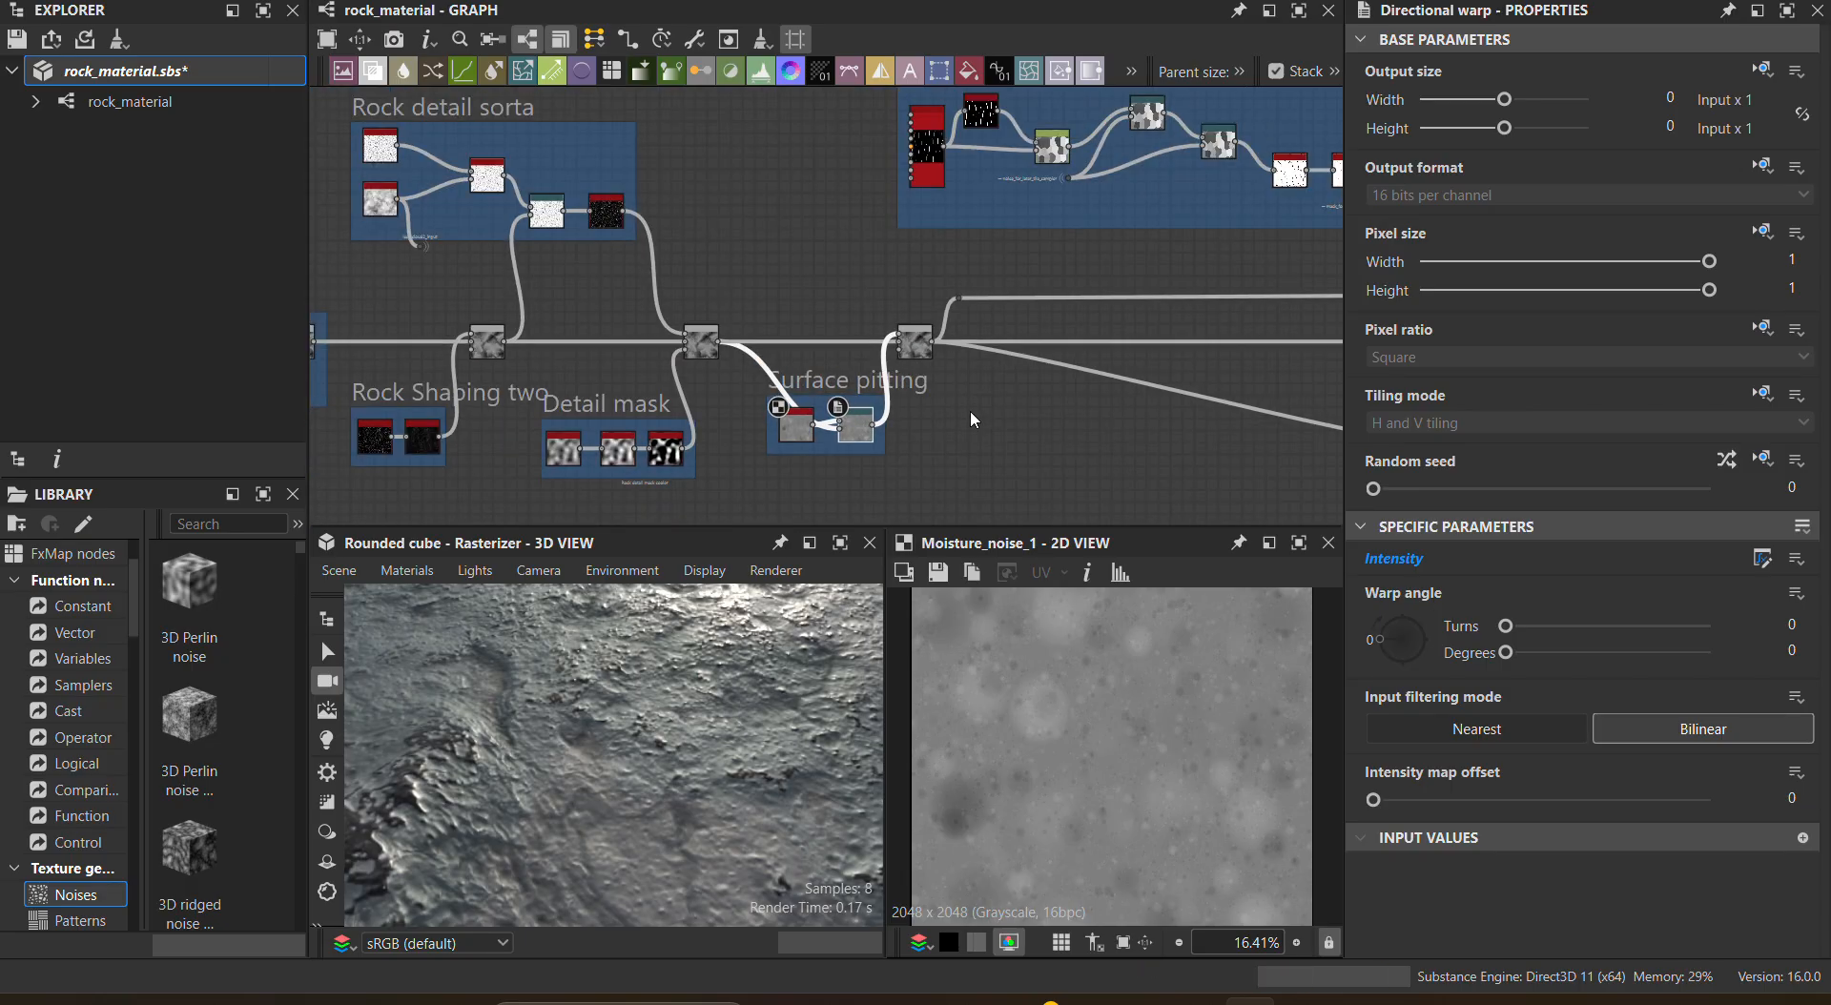
{"action": "middle_click_drag", "start_coordinate": [1066, 433], "coordinate": [584, 382]}
{"action": "left_click", "coordinate": [927, 417]}
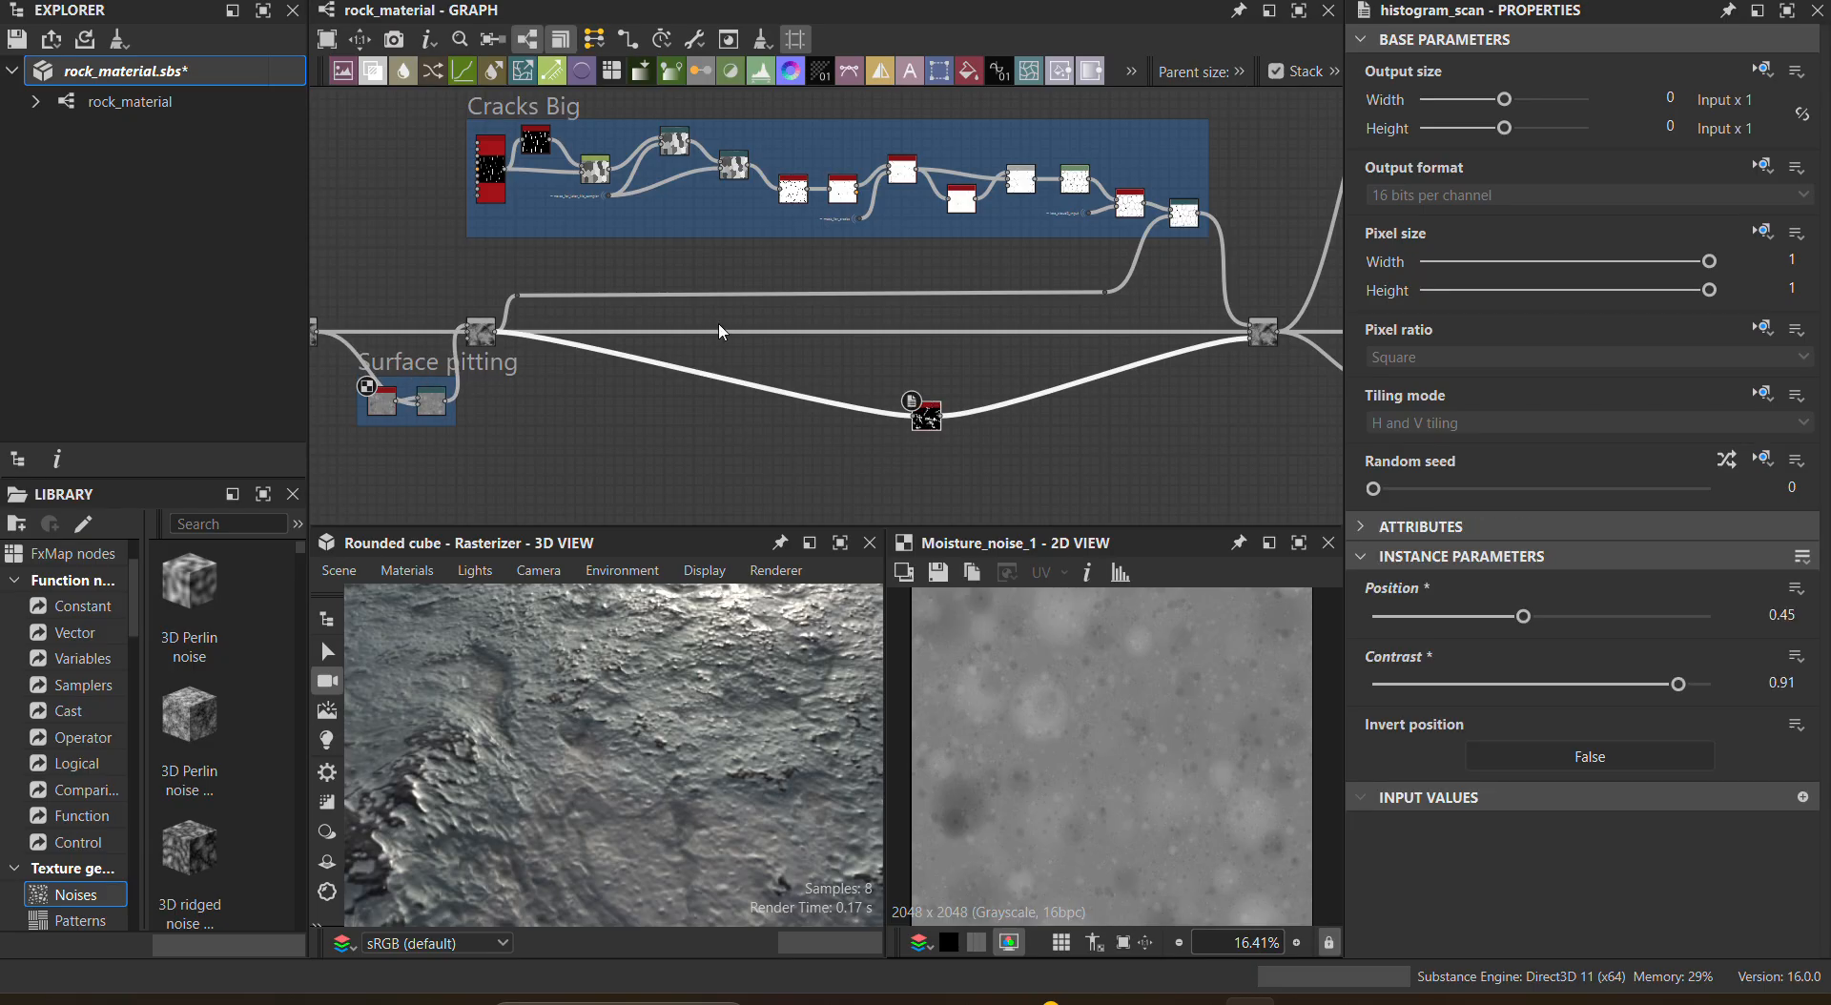
Step: Inspect the parameters of the Tile sampler grayscale and Histogram scan nodes at the start of the Cracks Big frame
{"action": "scroll", "coordinate": [717, 253], "scroll_direction": "up", "scroll_amount": 3}
{"action": "middle_click_drag", "start_coordinate": [730, 250], "coordinate": [781, 423]}
{"action": "scroll", "coordinate": [722, 319], "scroll_direction": "up", "scroll_amount": 6}
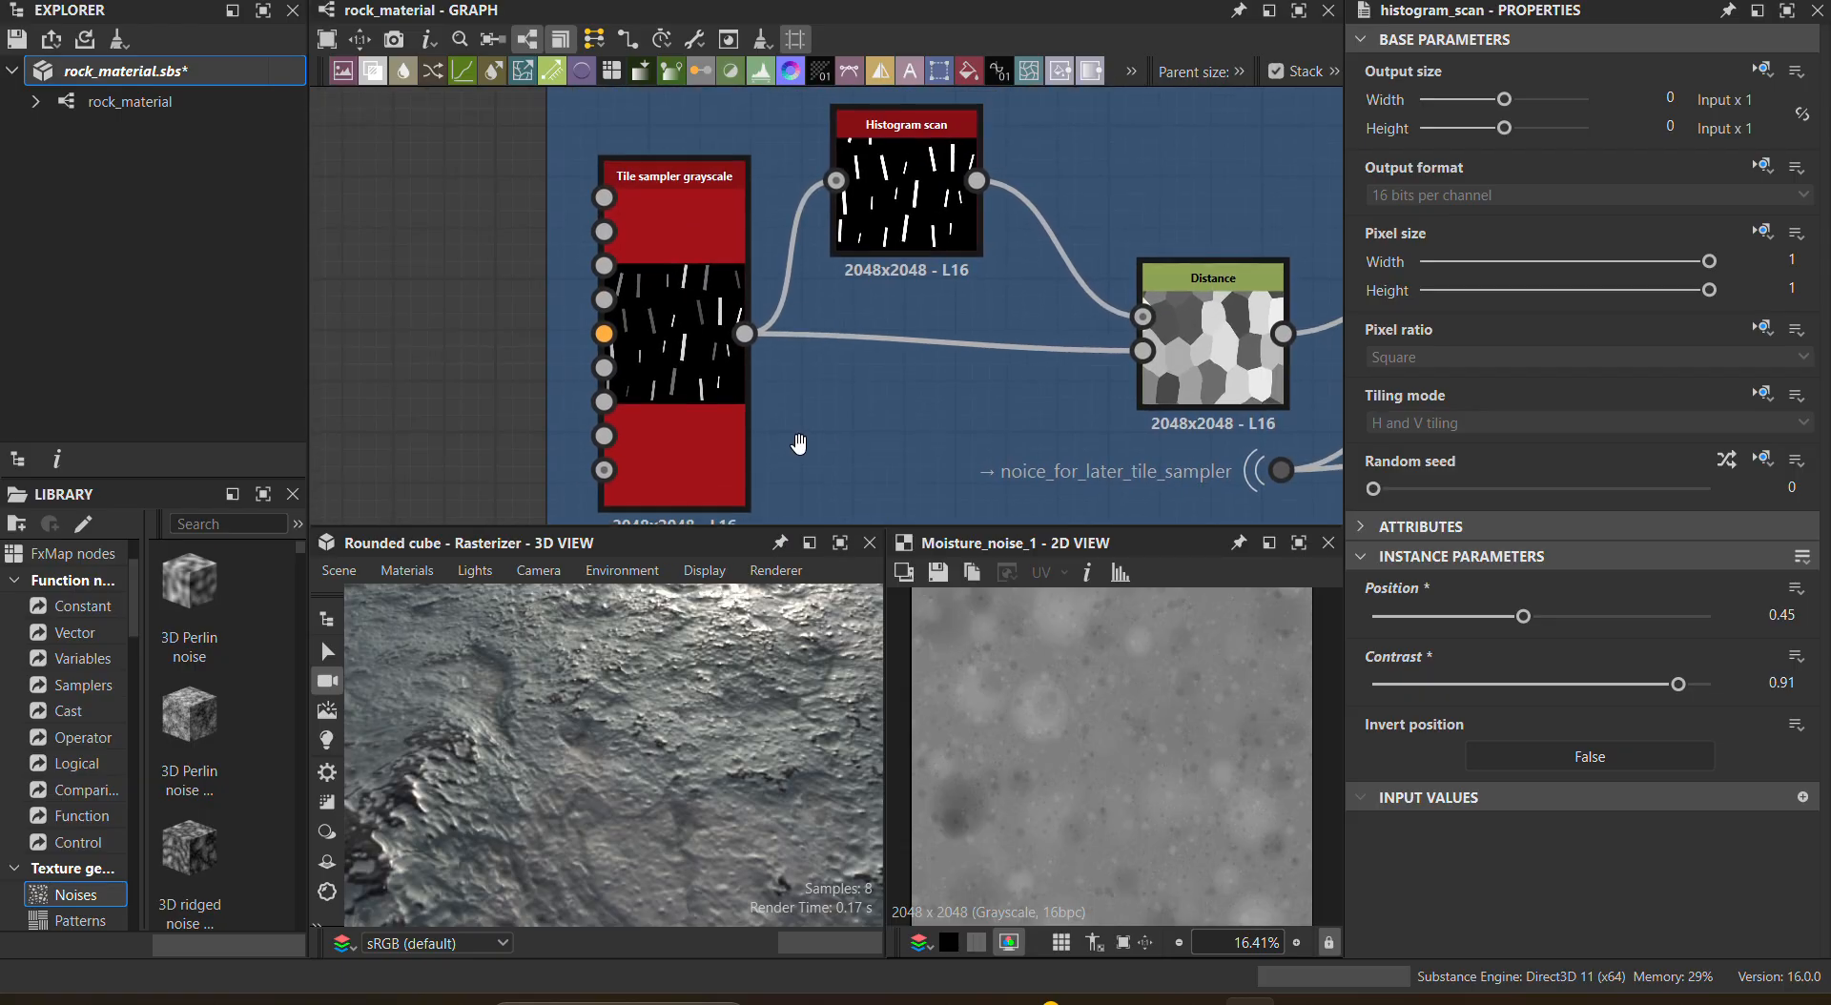
{"action": "left_click", "coordinate": [688, 322]}
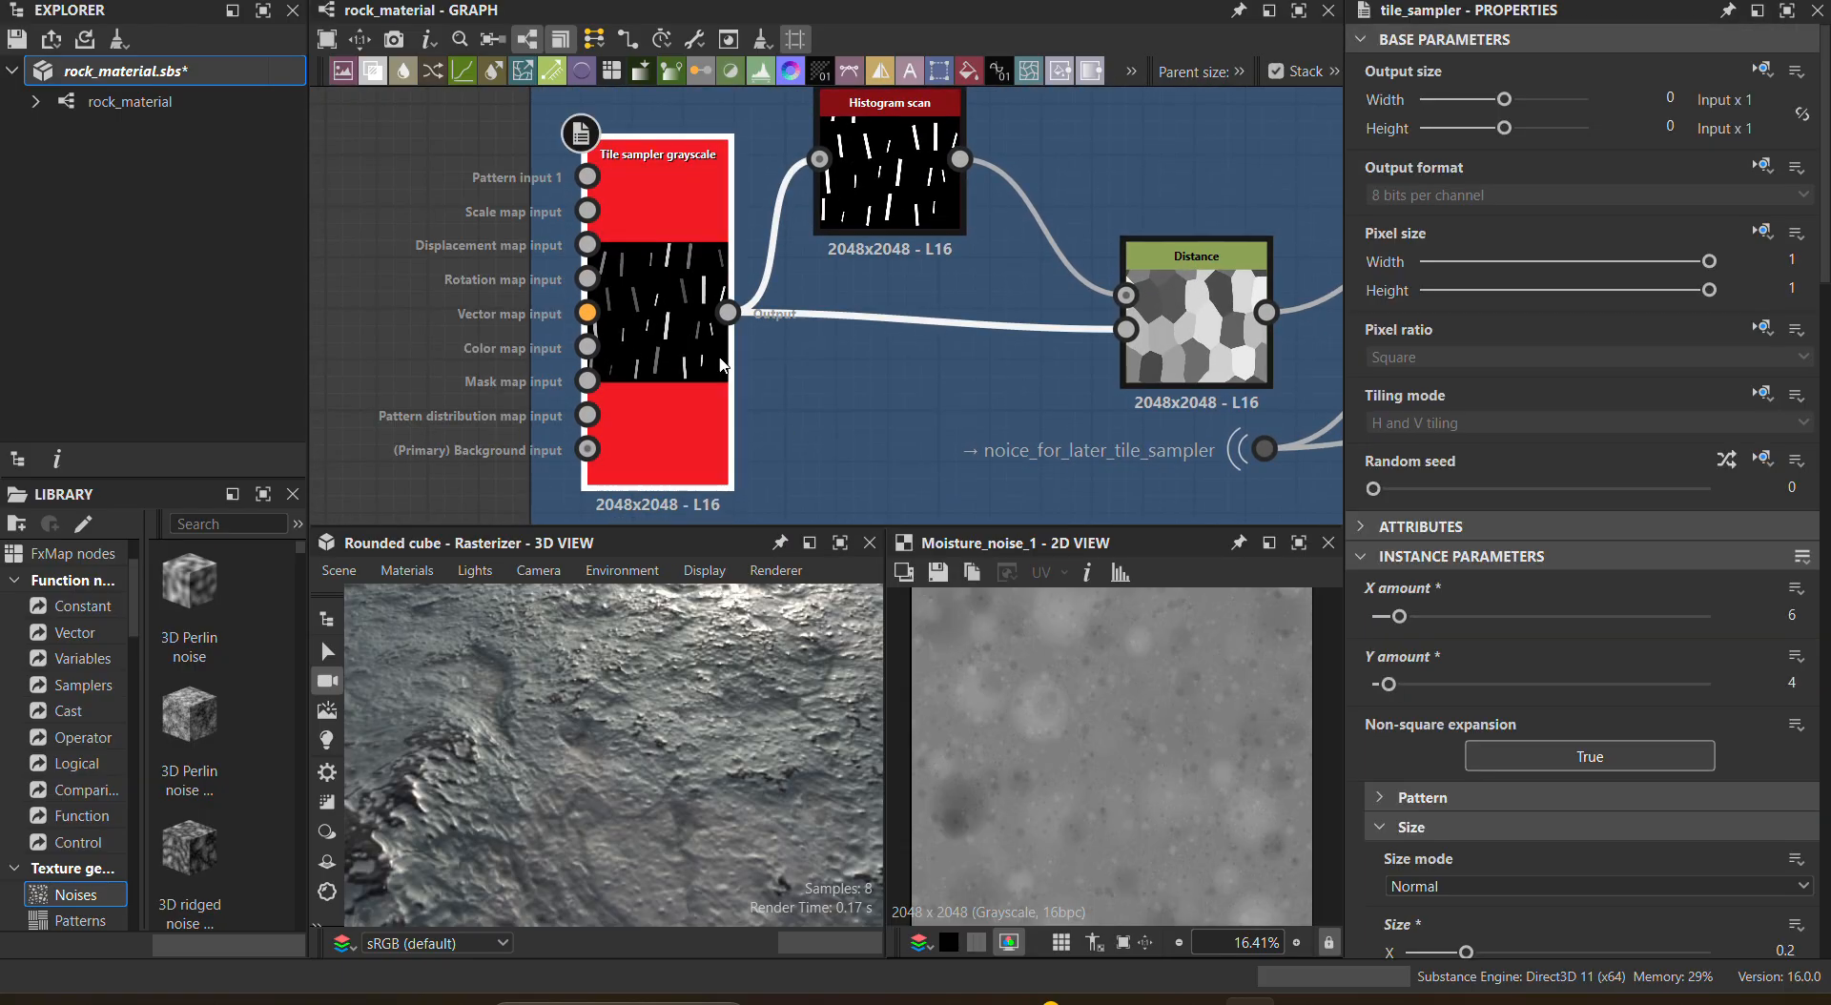
{"action": "scroll", "coordinate": [1537, 838], "scroll_direction": "down", "scroll_amount": 3}
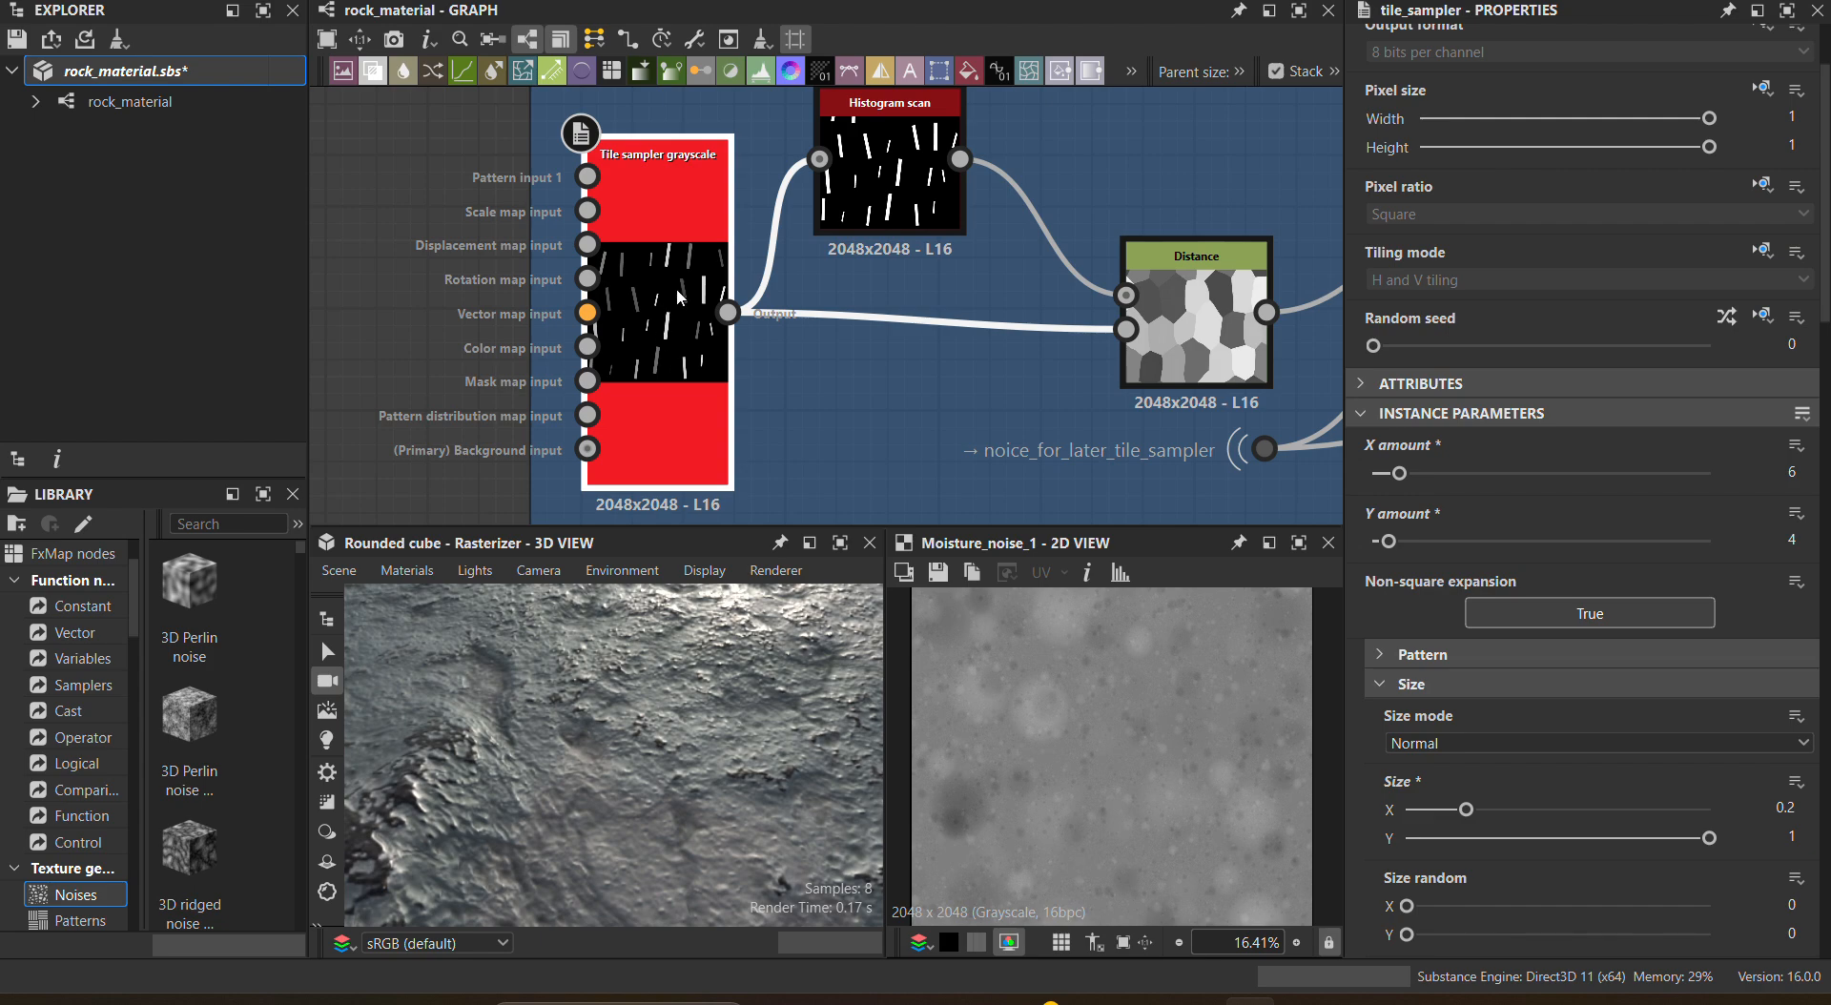
{"action": "middle_click_drag", "start_coordinate": [891, 320], "coordinate": [748, 392]}
{"action": "left_click", "coordinate": [767, 233]}
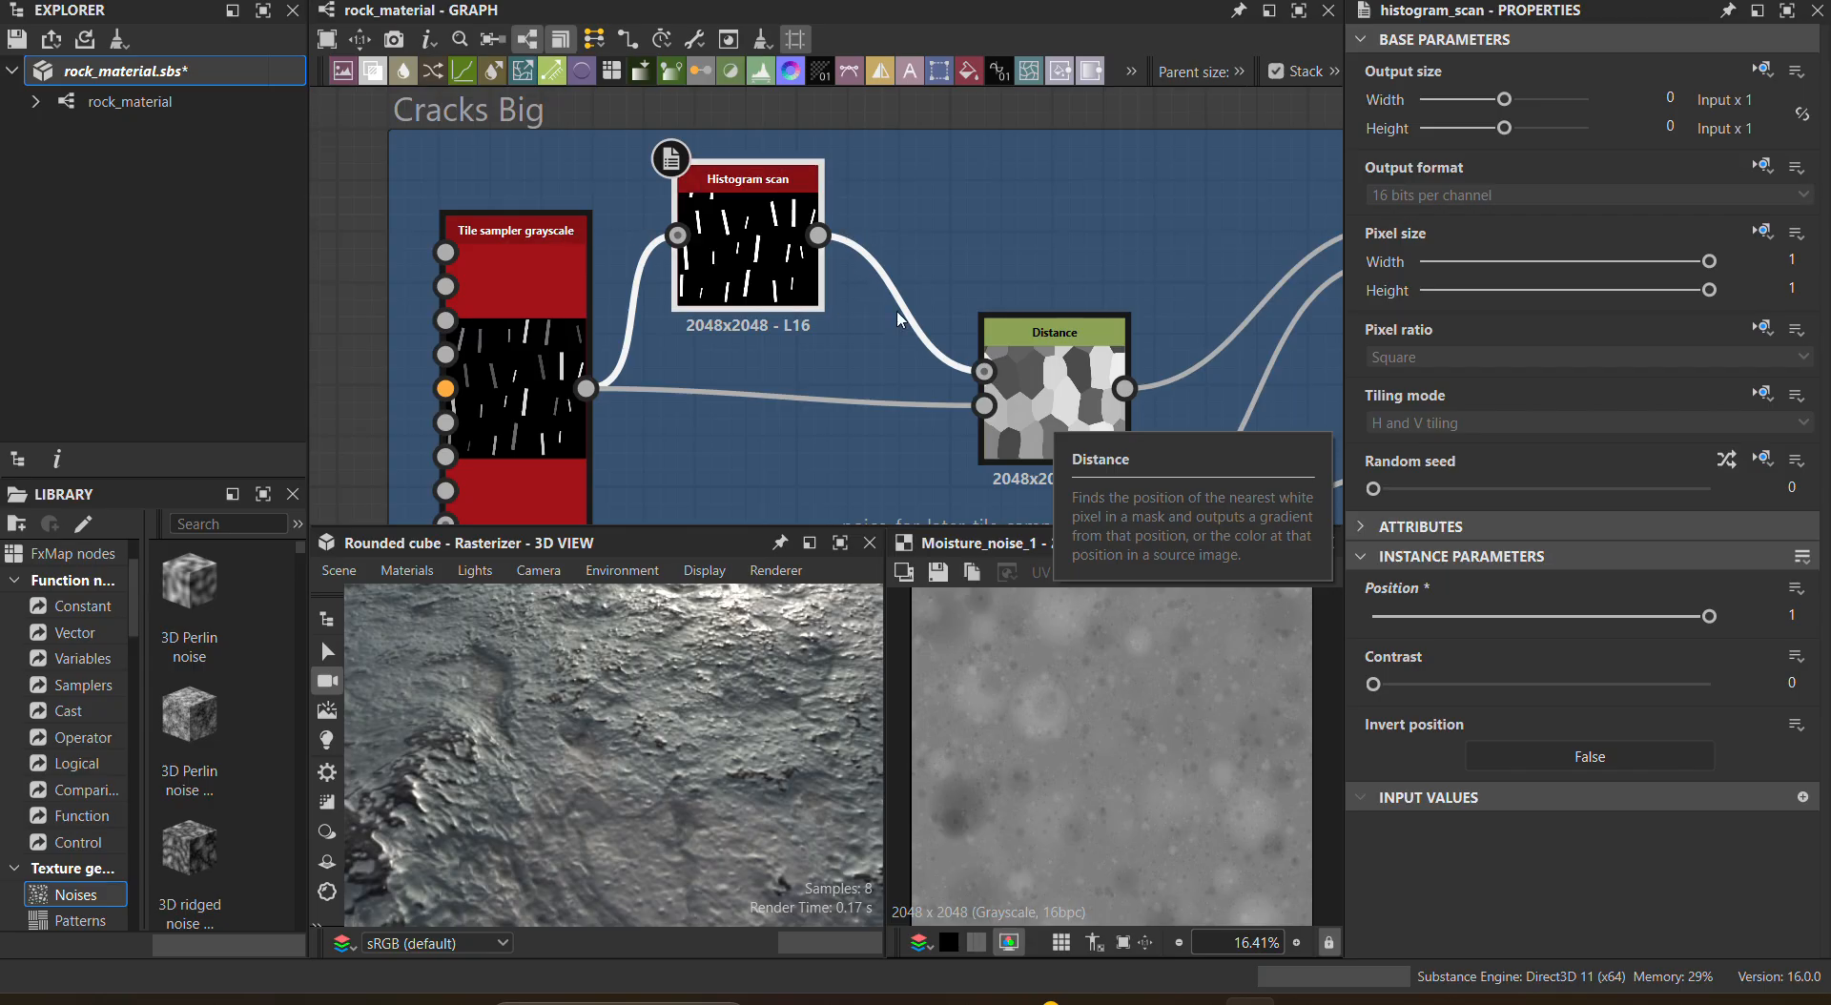
Step: Inspect the Distance node in the Cracks Big frame and preview its output in the 2D view
{"action": "middle_click_drag", "start_coordinate": [1091, 461], "coordinate": [829, 289]}
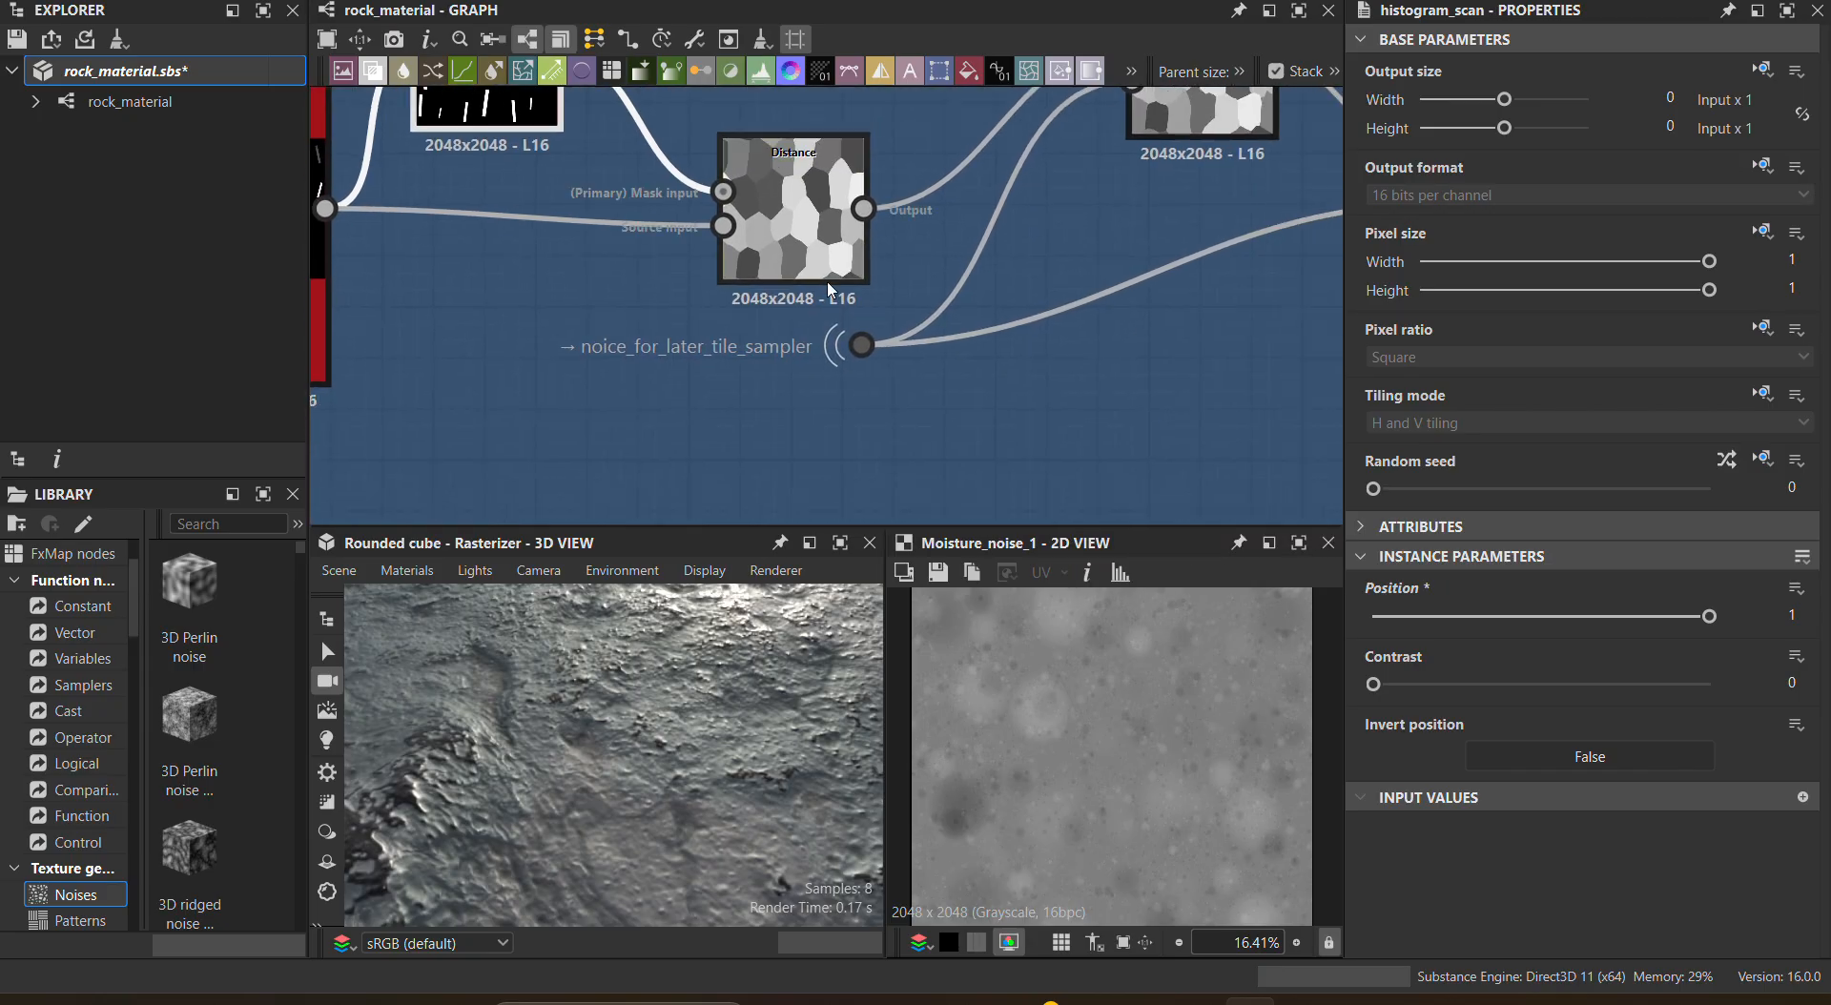
{"action": "left_click", "coordinate": [802, 223]}
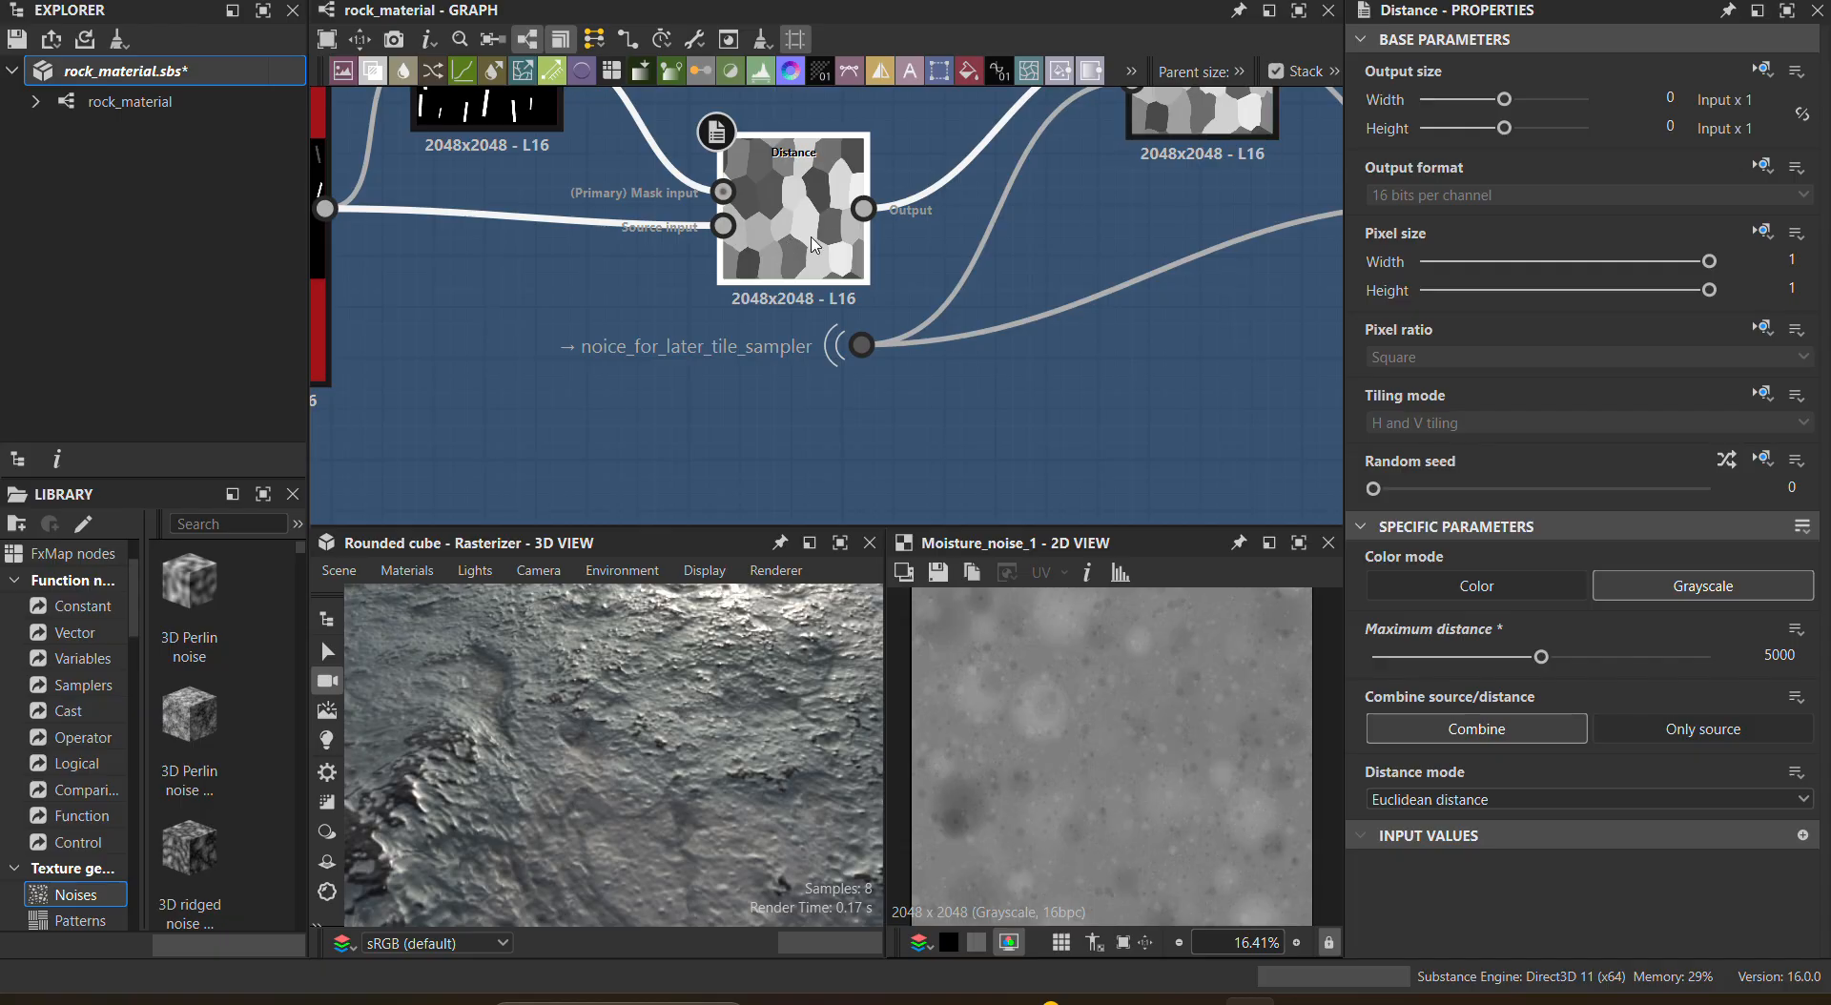
{"action": "double_click", "coordinate": [815, 245]}
{"action": "scroll", "coordinate": [811, 246], "scroll_direction": "down", "scroll_amount": 3}
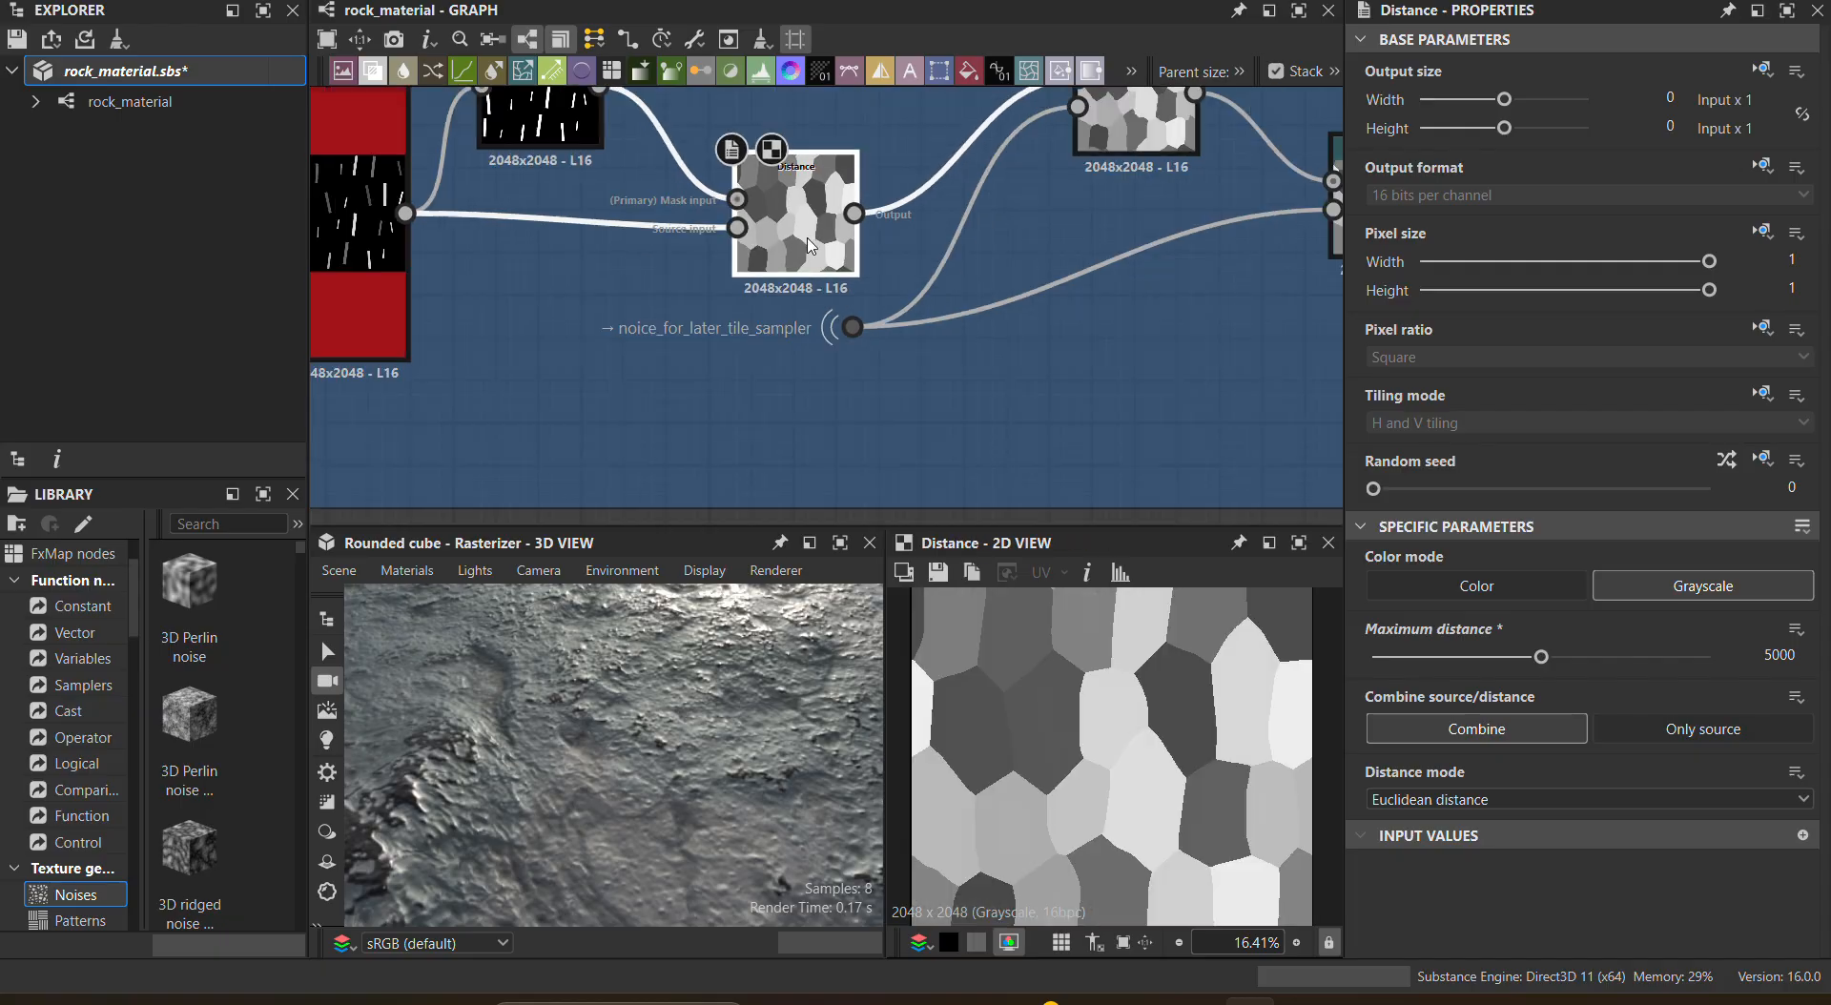
Step: Compare the Histogram scan's line mask with the cell pattern the Distance node generates from it
{"action": "scroll", "coordinate": [809, 246], "scroll_direction": "down", "scroll_amount": 2}
{"action": "scroll", "coordinate": [839, 257], "scroll_direction": "up", "scroll_amount": 4}
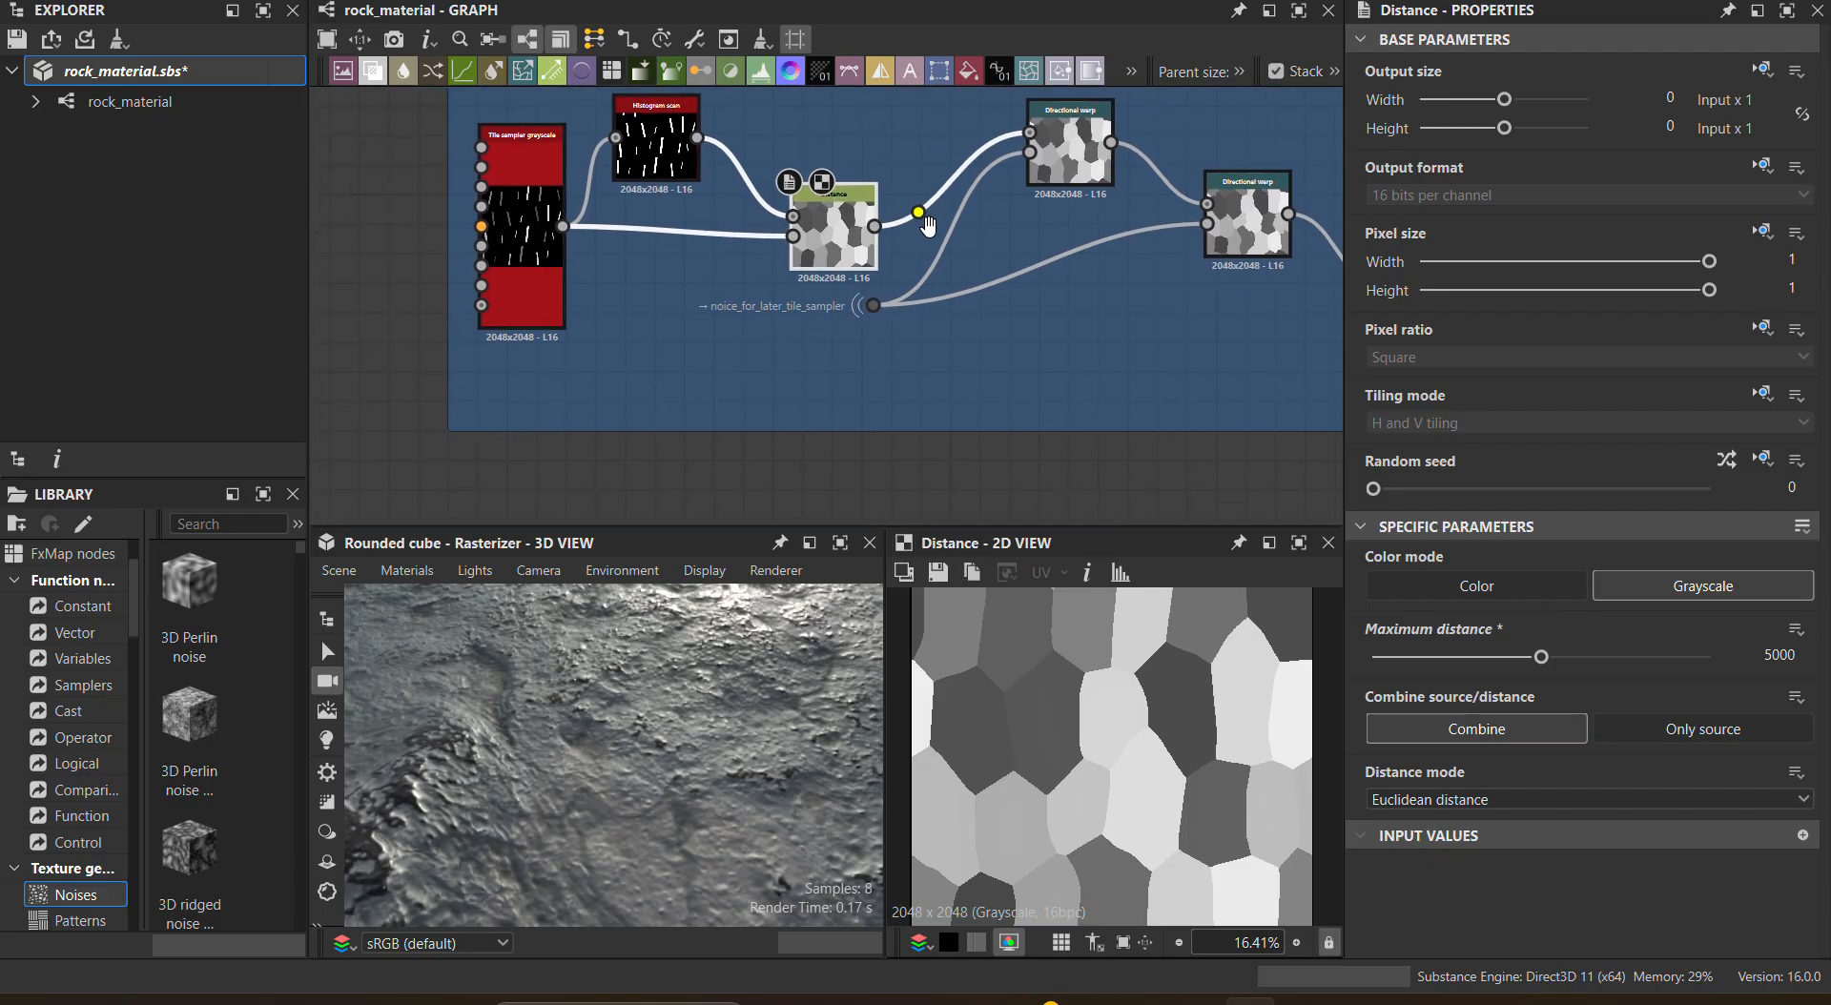
{"action": "scroll", "coordinate": [780, 316], "scroll_direction": "down", "scroll_amount": 2}
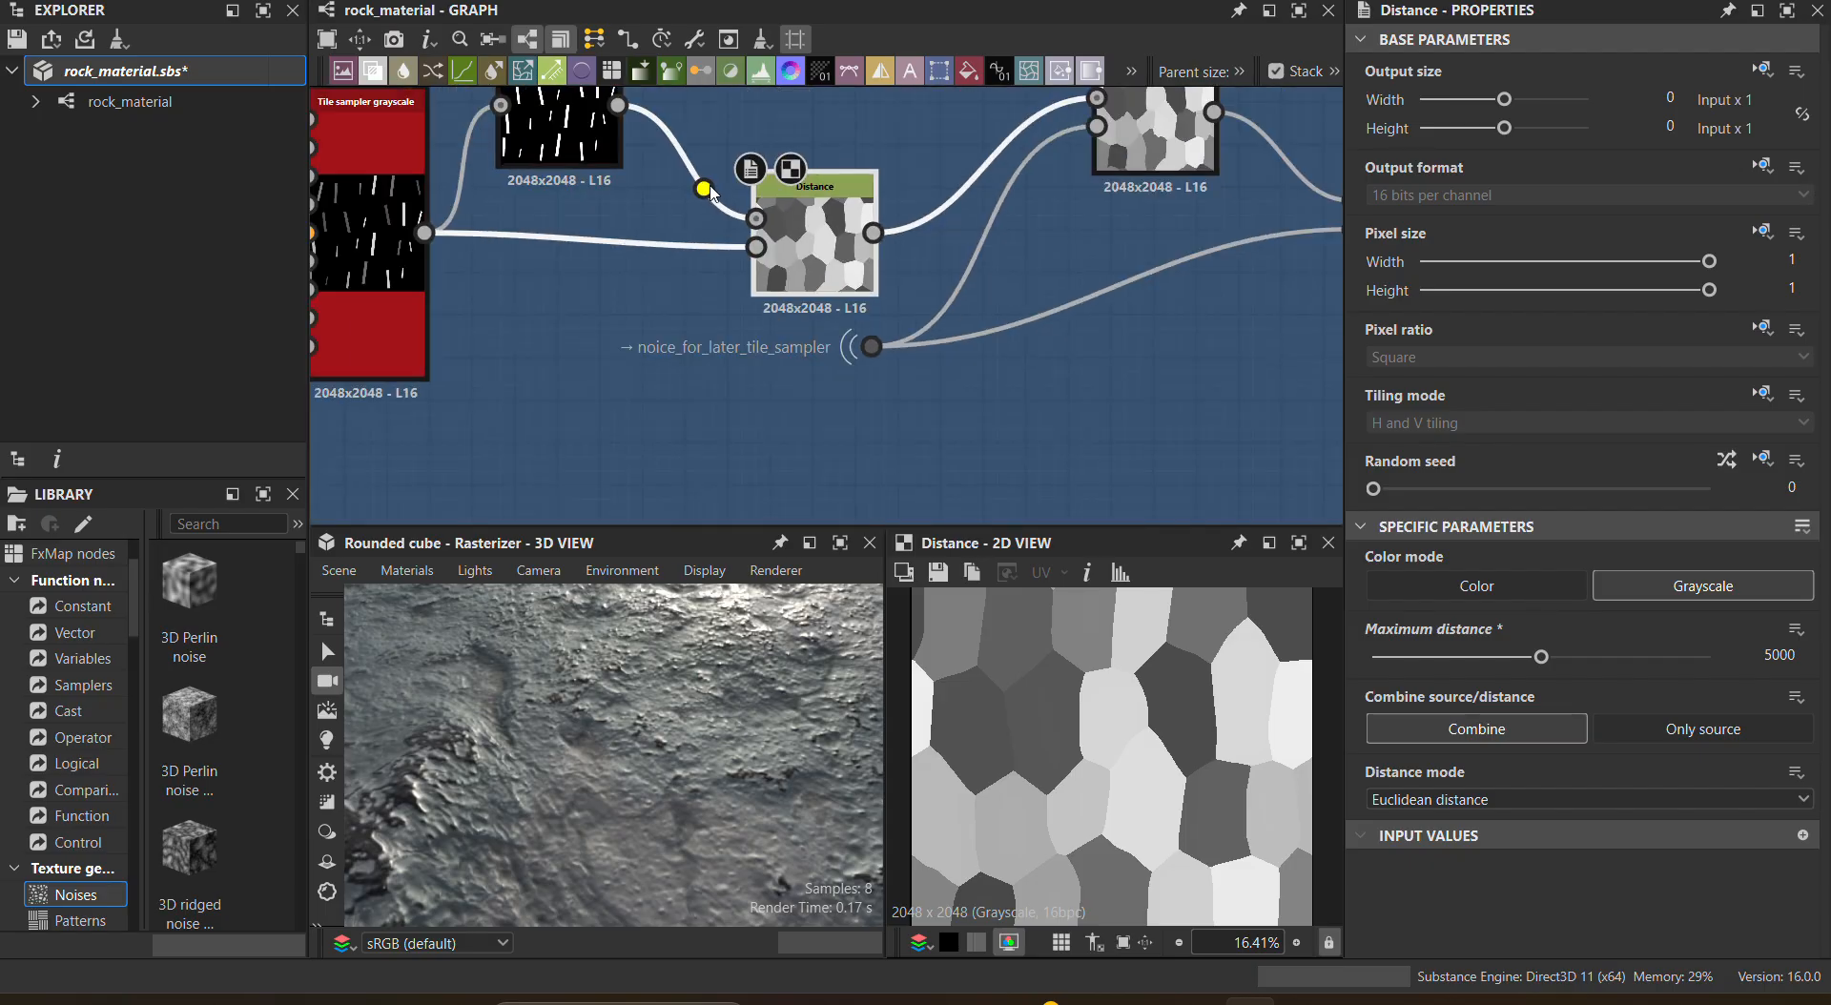
{"action": "middle_click_drag", "start_coordinate": [704, 188], "coordinate": [793, 350]}
{"action": "scroll", "coordinate": [657, 272], "scroll_direction": "down", "scroll_amount": 2}
{"action": "scroll", "coordinate": [656, 272], "scroll_direction": "up", "scroll_amount": 5}
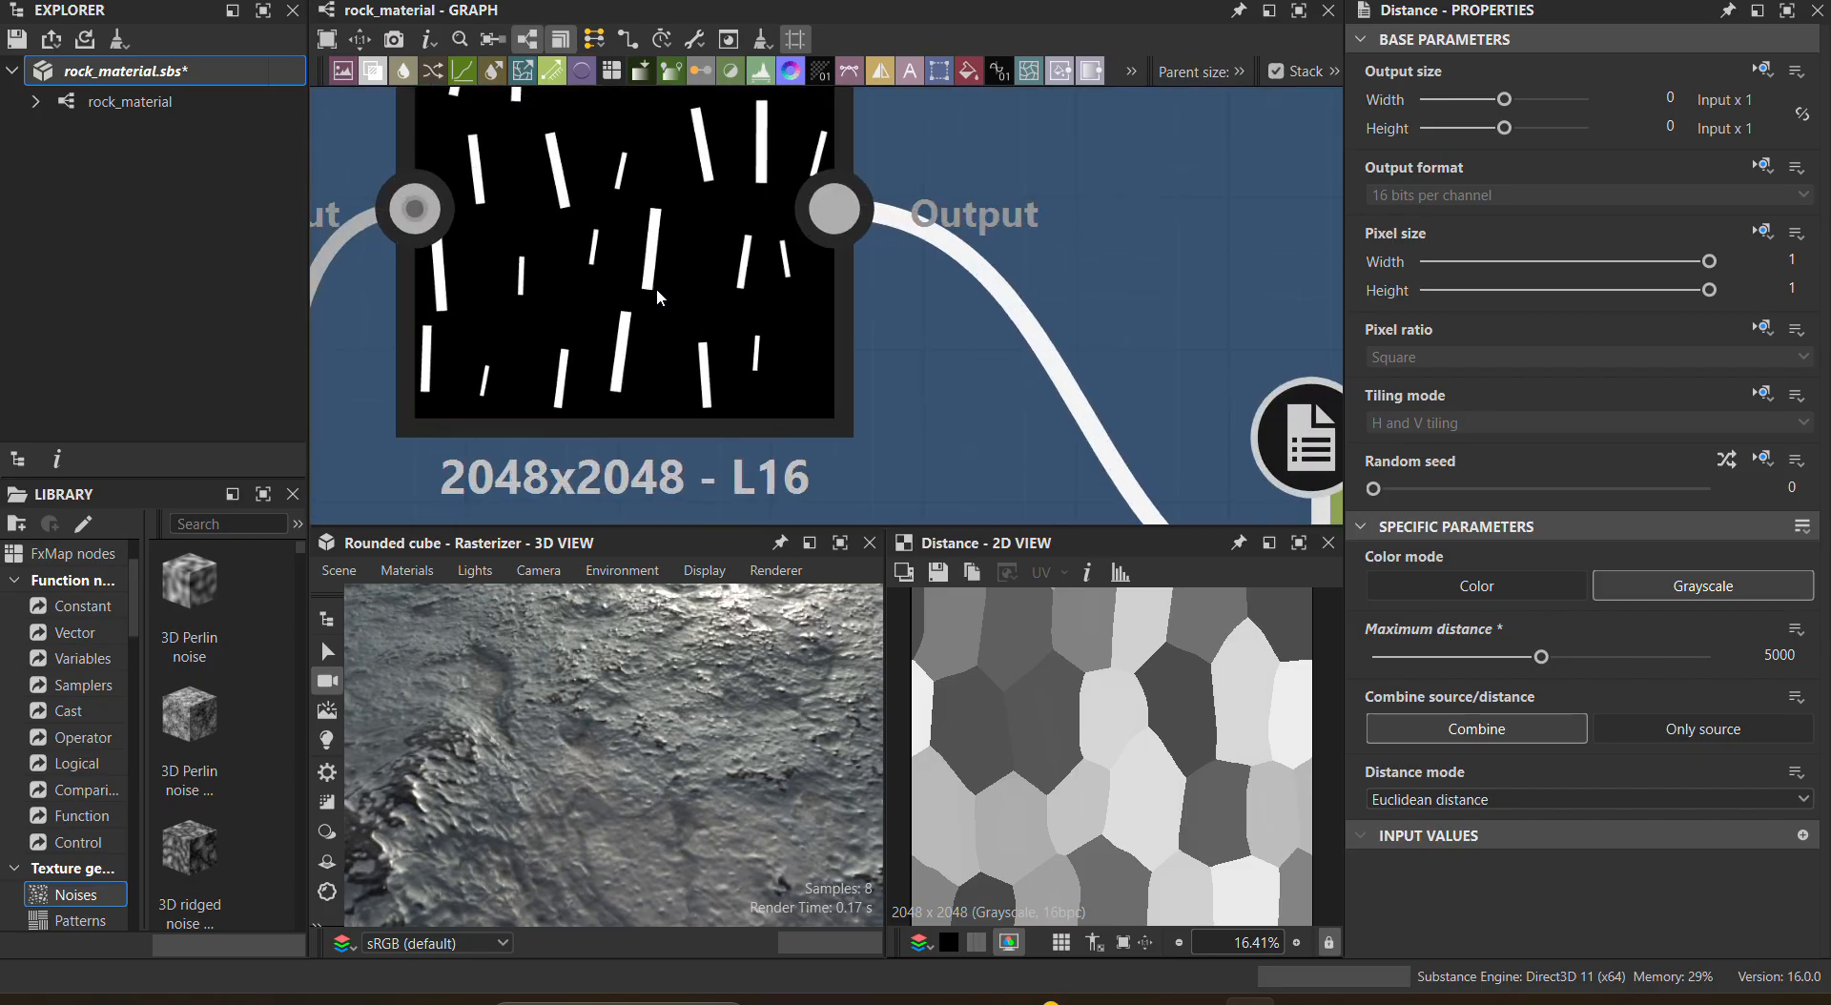
{"action": "scroll", "coordinate": [806, 352], "scroll_direction": "down", "scroll_amount": 3}
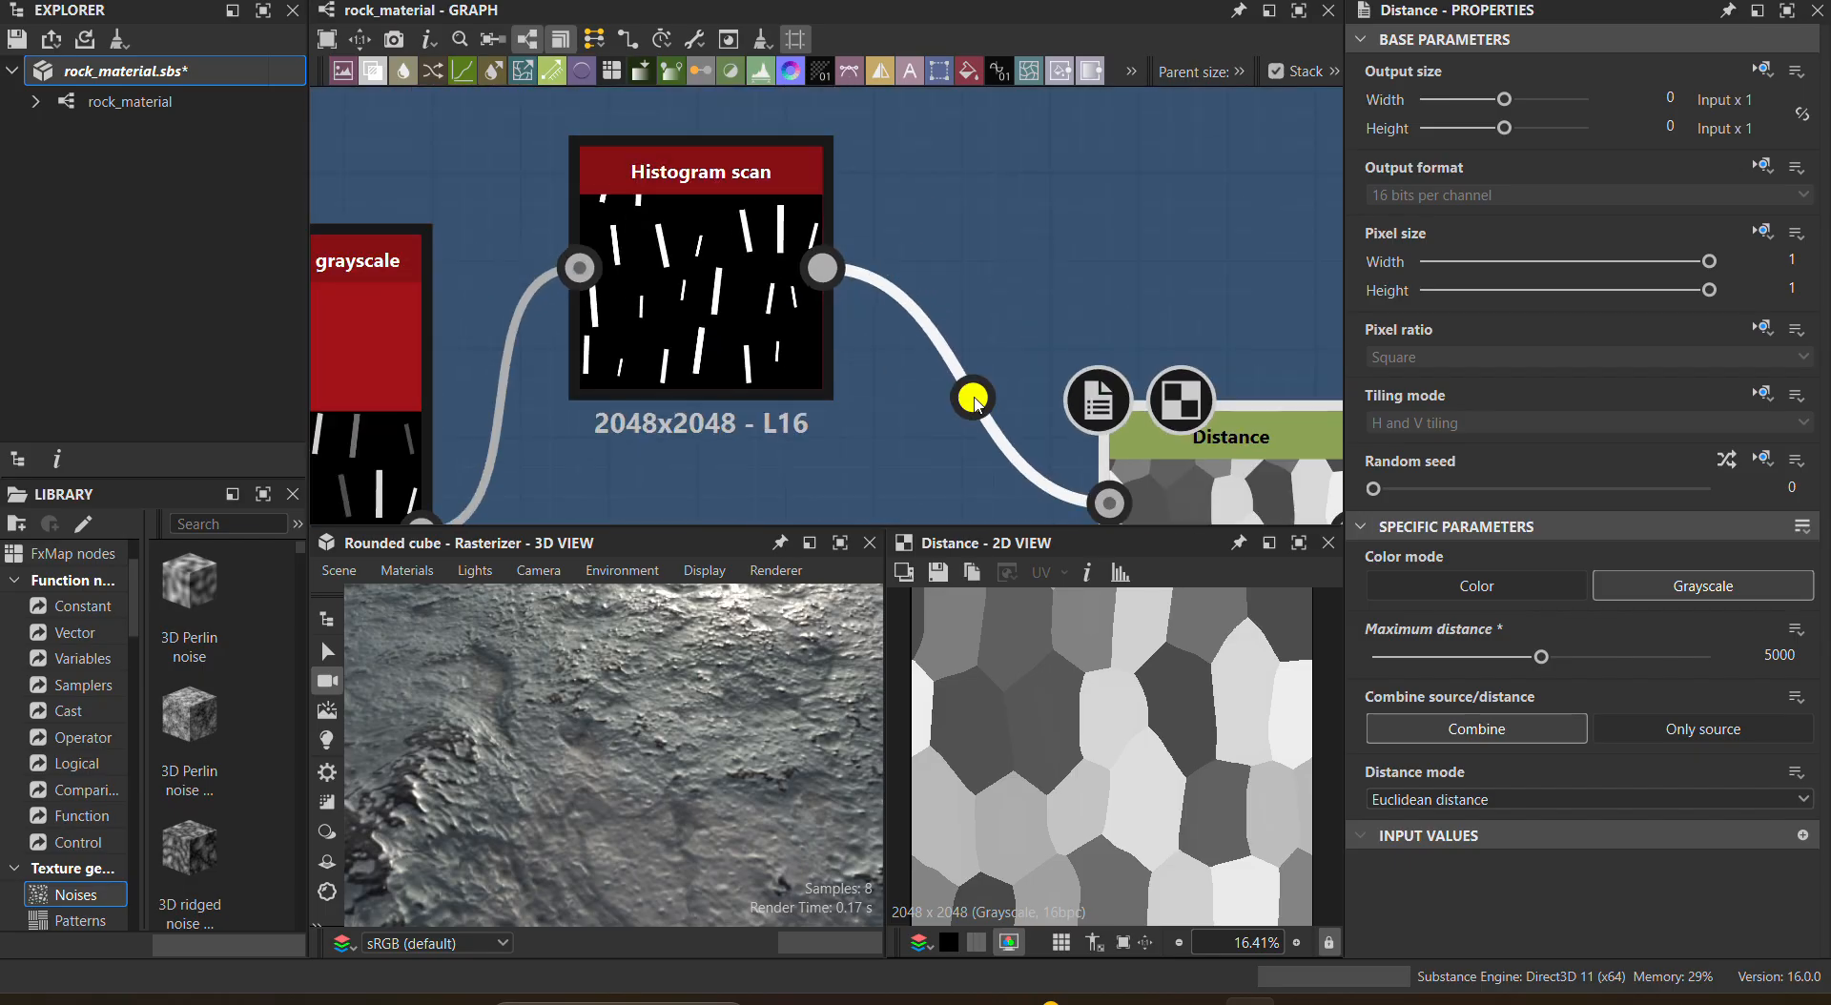
{"action": "middle_click_drag", "start_coordinate": [973, 397], "coordinate": [620, 159]}
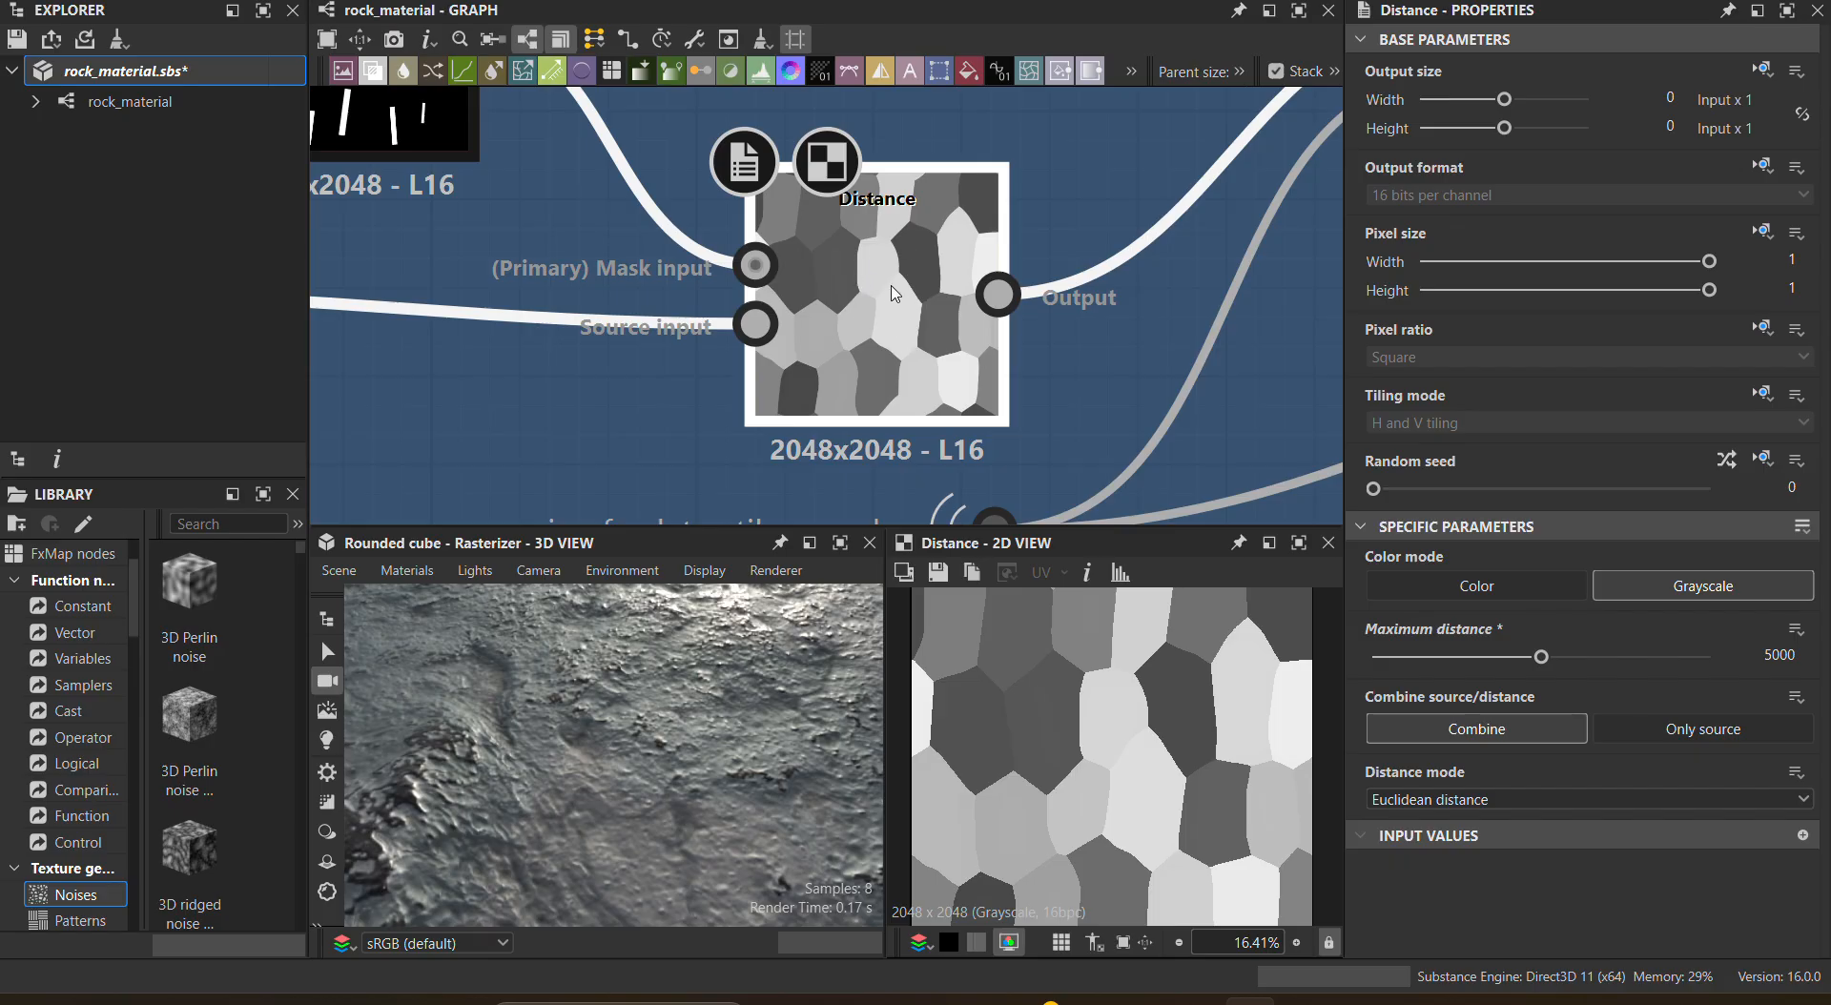
Step: Try a maximum distance of 388.69 on the Distance node and undo the change
{"action": "left_click_drag", "start_coordinate": [1529, 661], "coordinate": [1382, 686]}
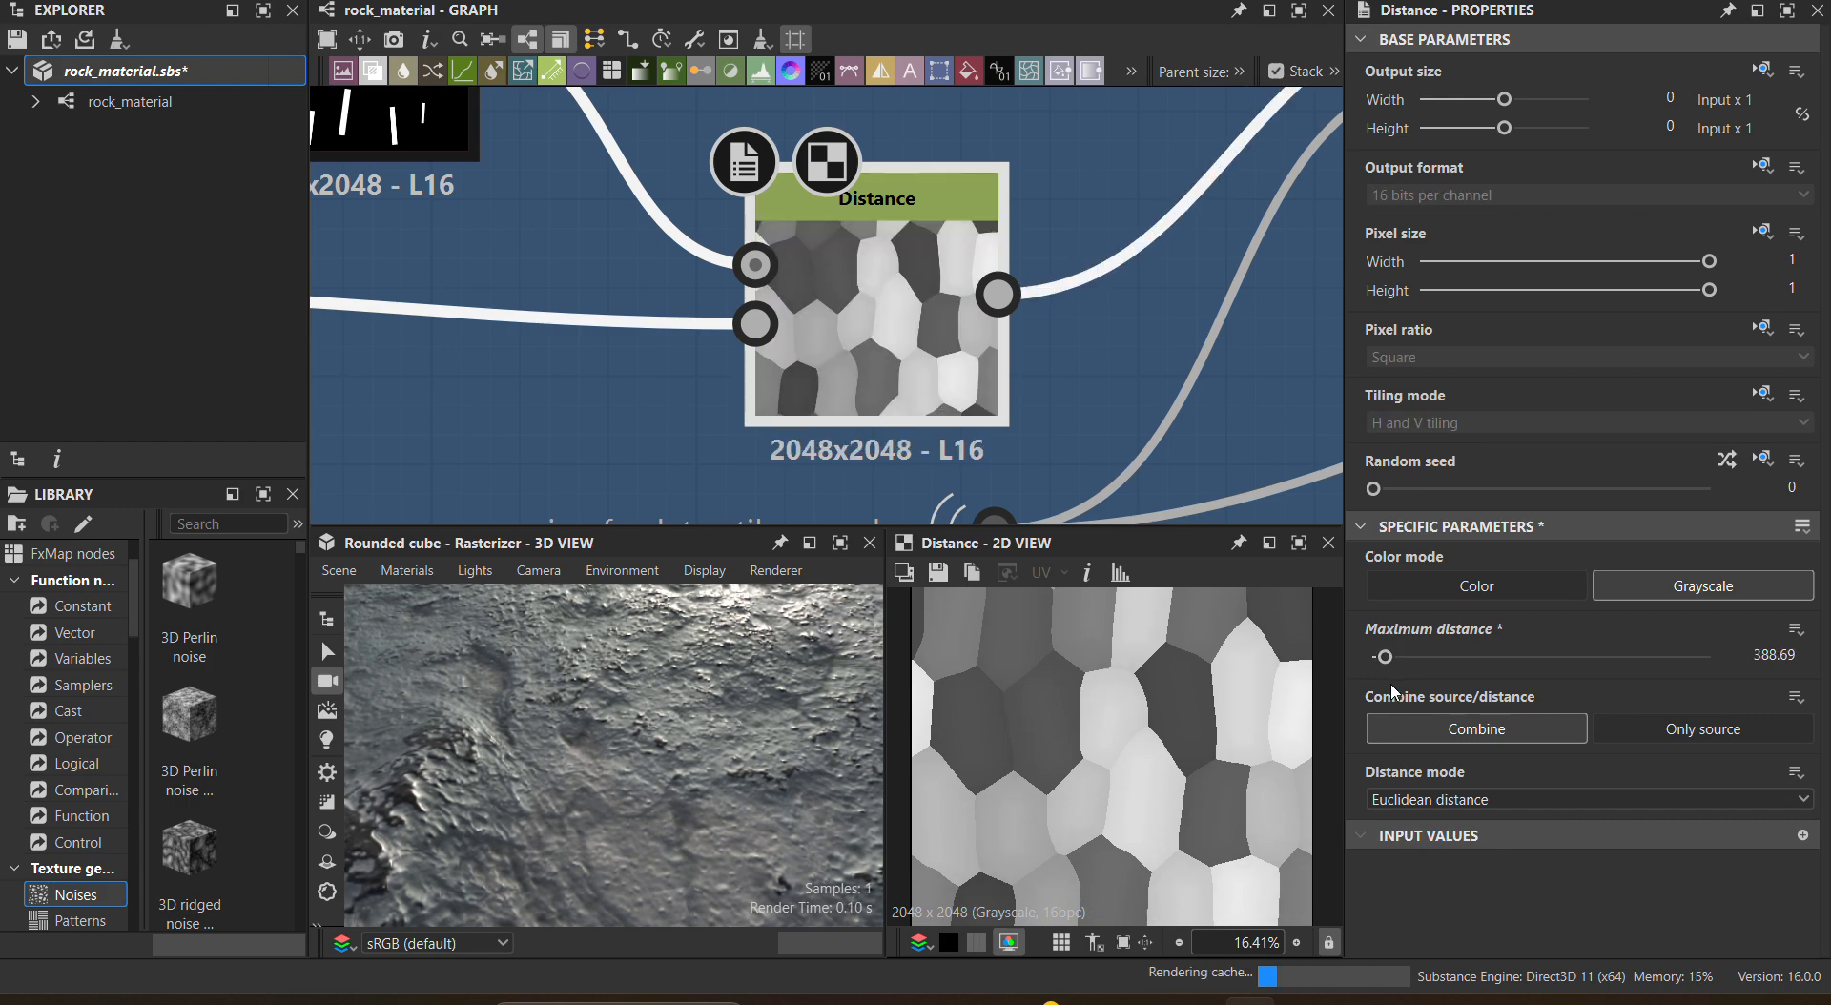
{"action": "key", "text": "ctrl+z"}
{"action": "scroll", "coordinate": [985, 358], "scroll_direction": "down", "scroll_amount": 4}
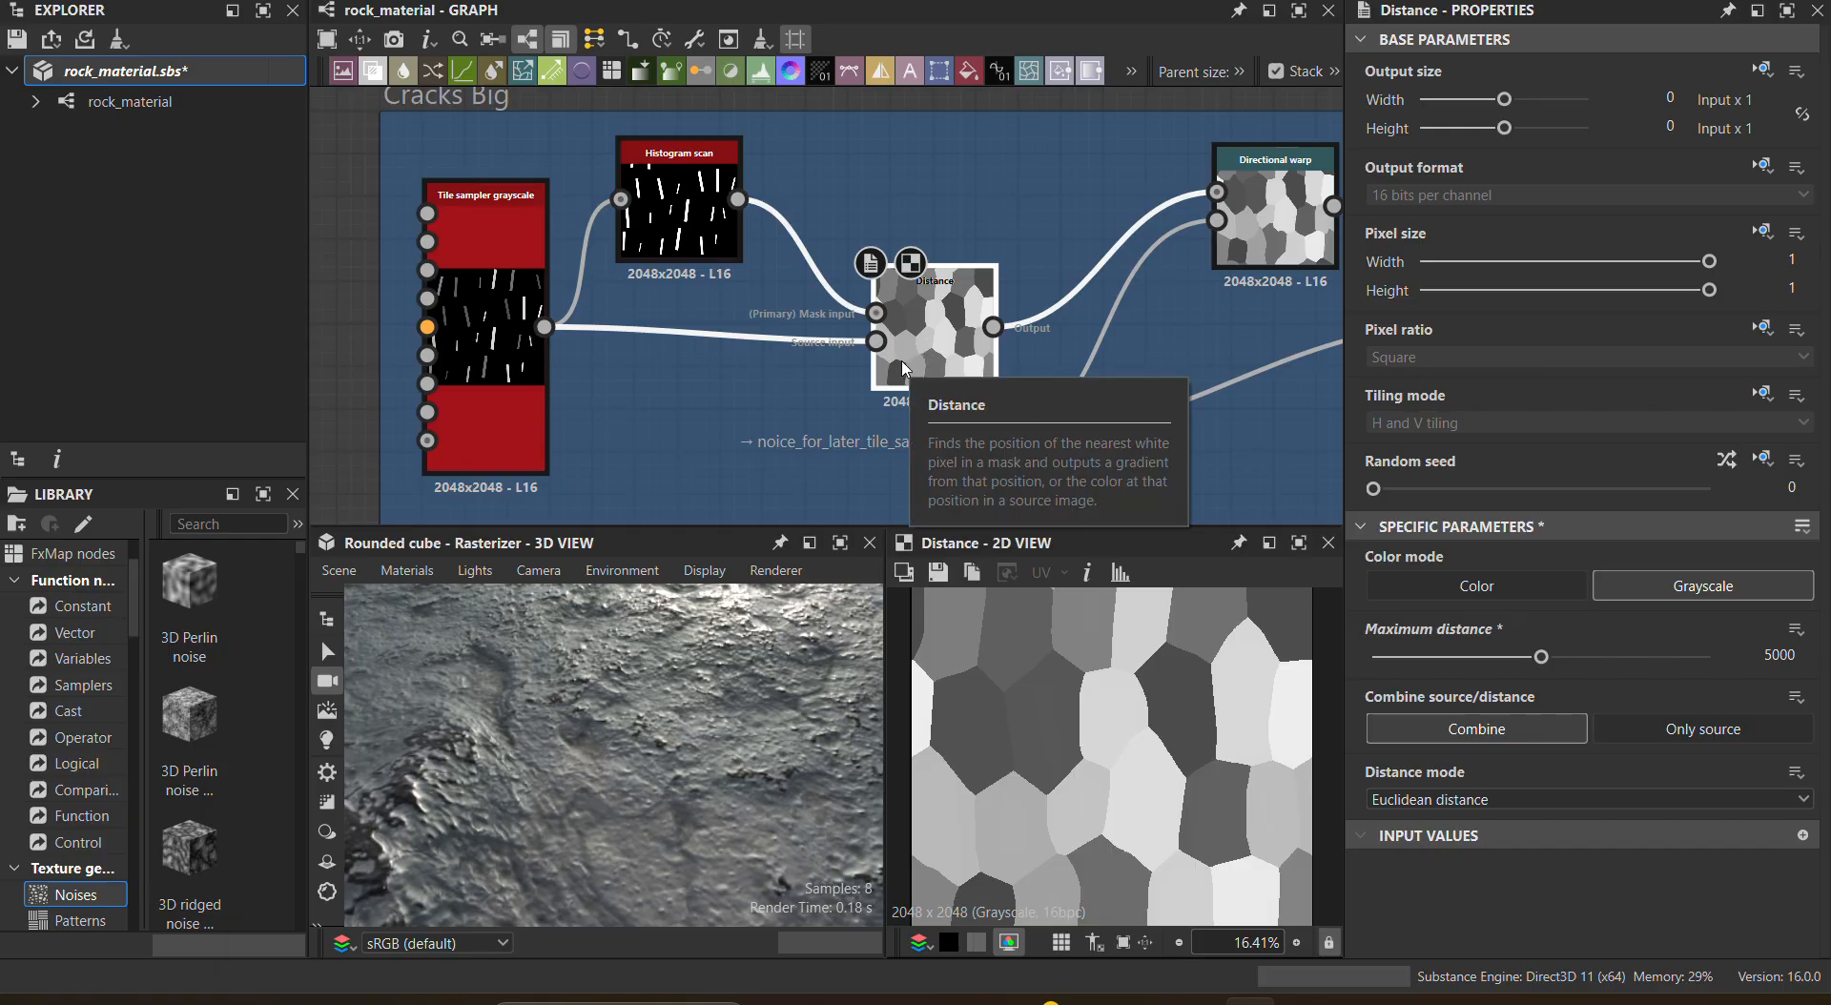
{"action": "left_click", "coordinate": [904, 368]}
Step: Preview the two directional warp nodes that follow the Distance node in the Cracks Big frame
{"action": "middle_click_drag", "start_coordinate": [1214, 358], "coordinate": [482, 278]}
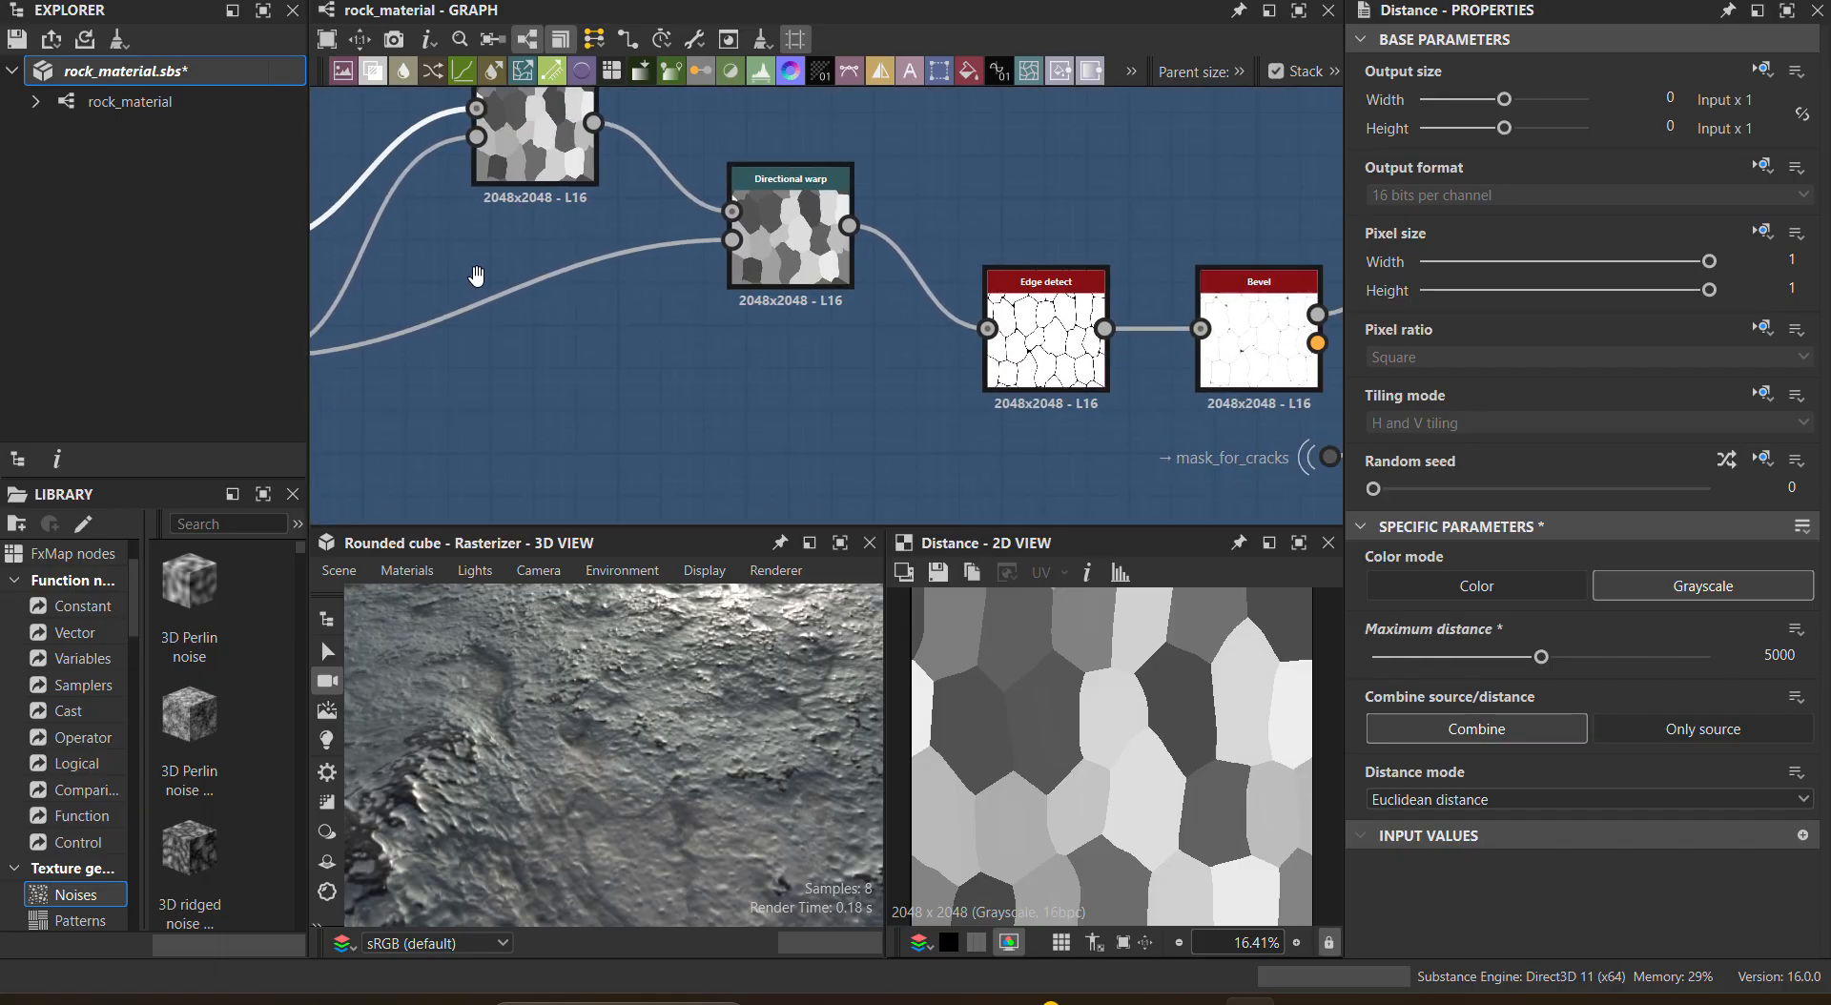
{"action": "left_click", "coordinate": [536, 141]}
{"action": "double_click", "coordinate": [534, 134]}
{"action": "double_click", "coordinate": [793, 234]}
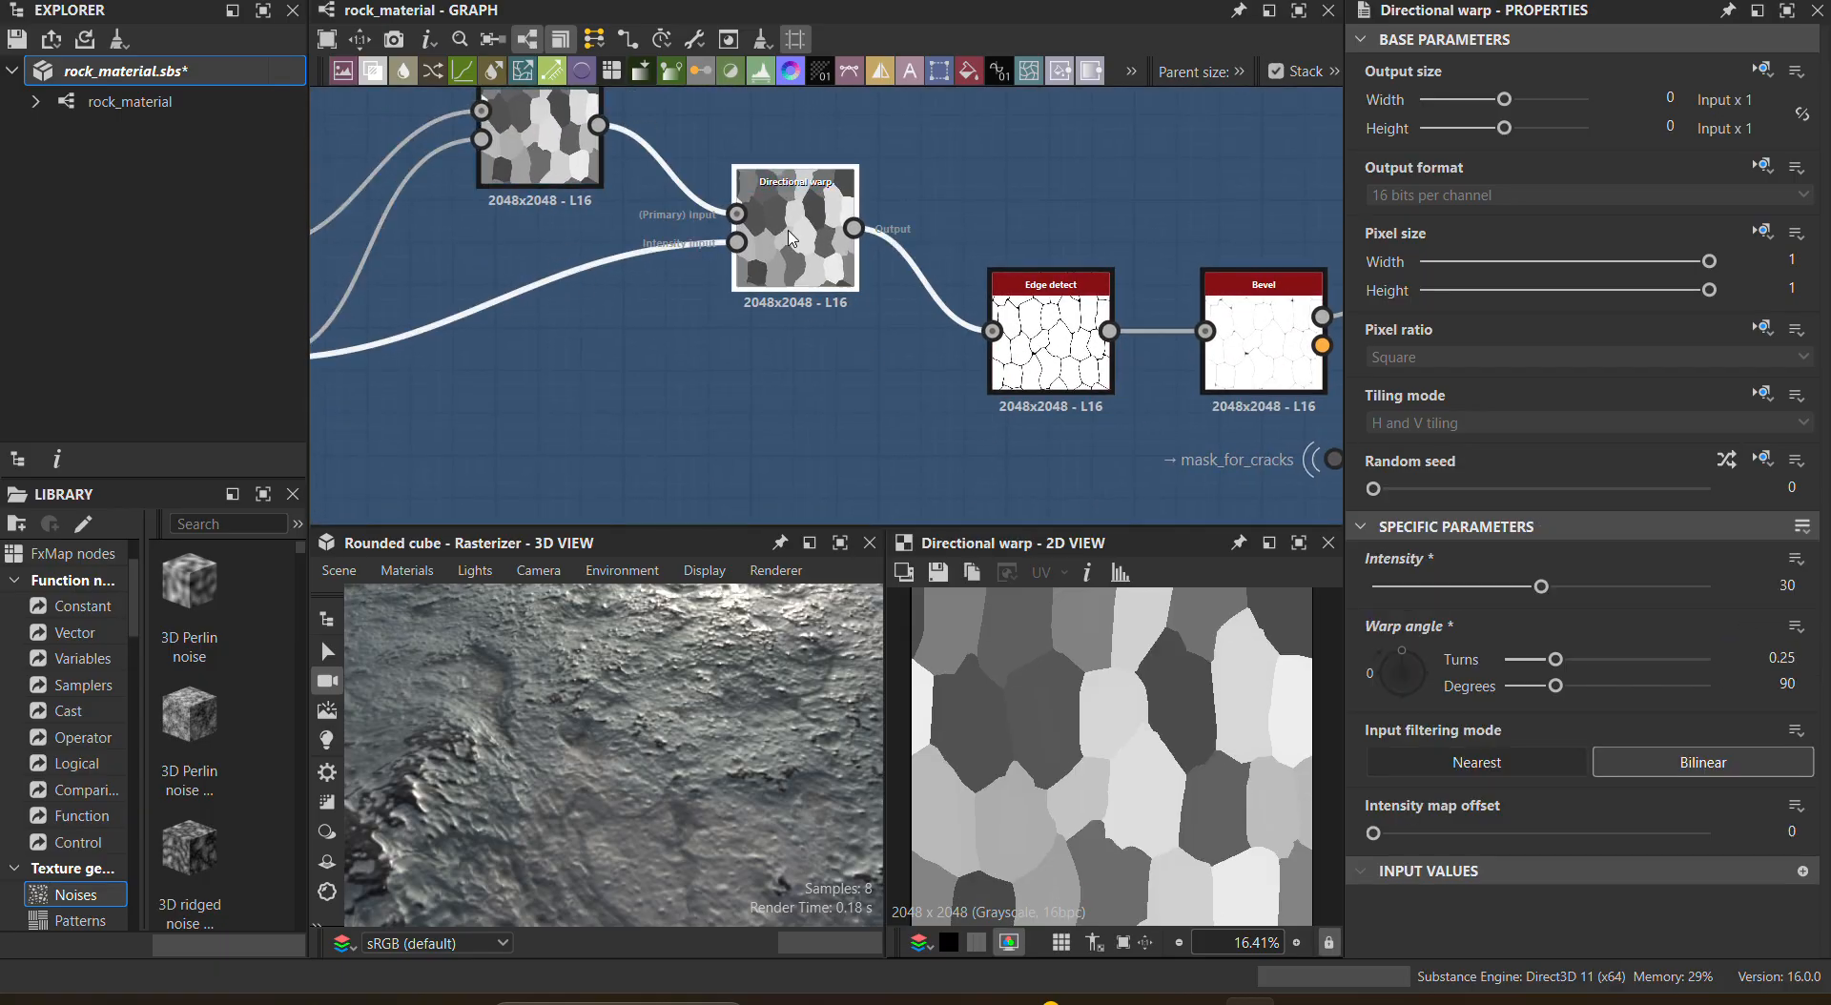
Step: Preview the Edge detect and Bevel nodes that follow the directional warps in the Cracks Big frame
{"action": "middle_click_drag", "start_coordinate": [875, 420], "coordinate": [636, 354]}
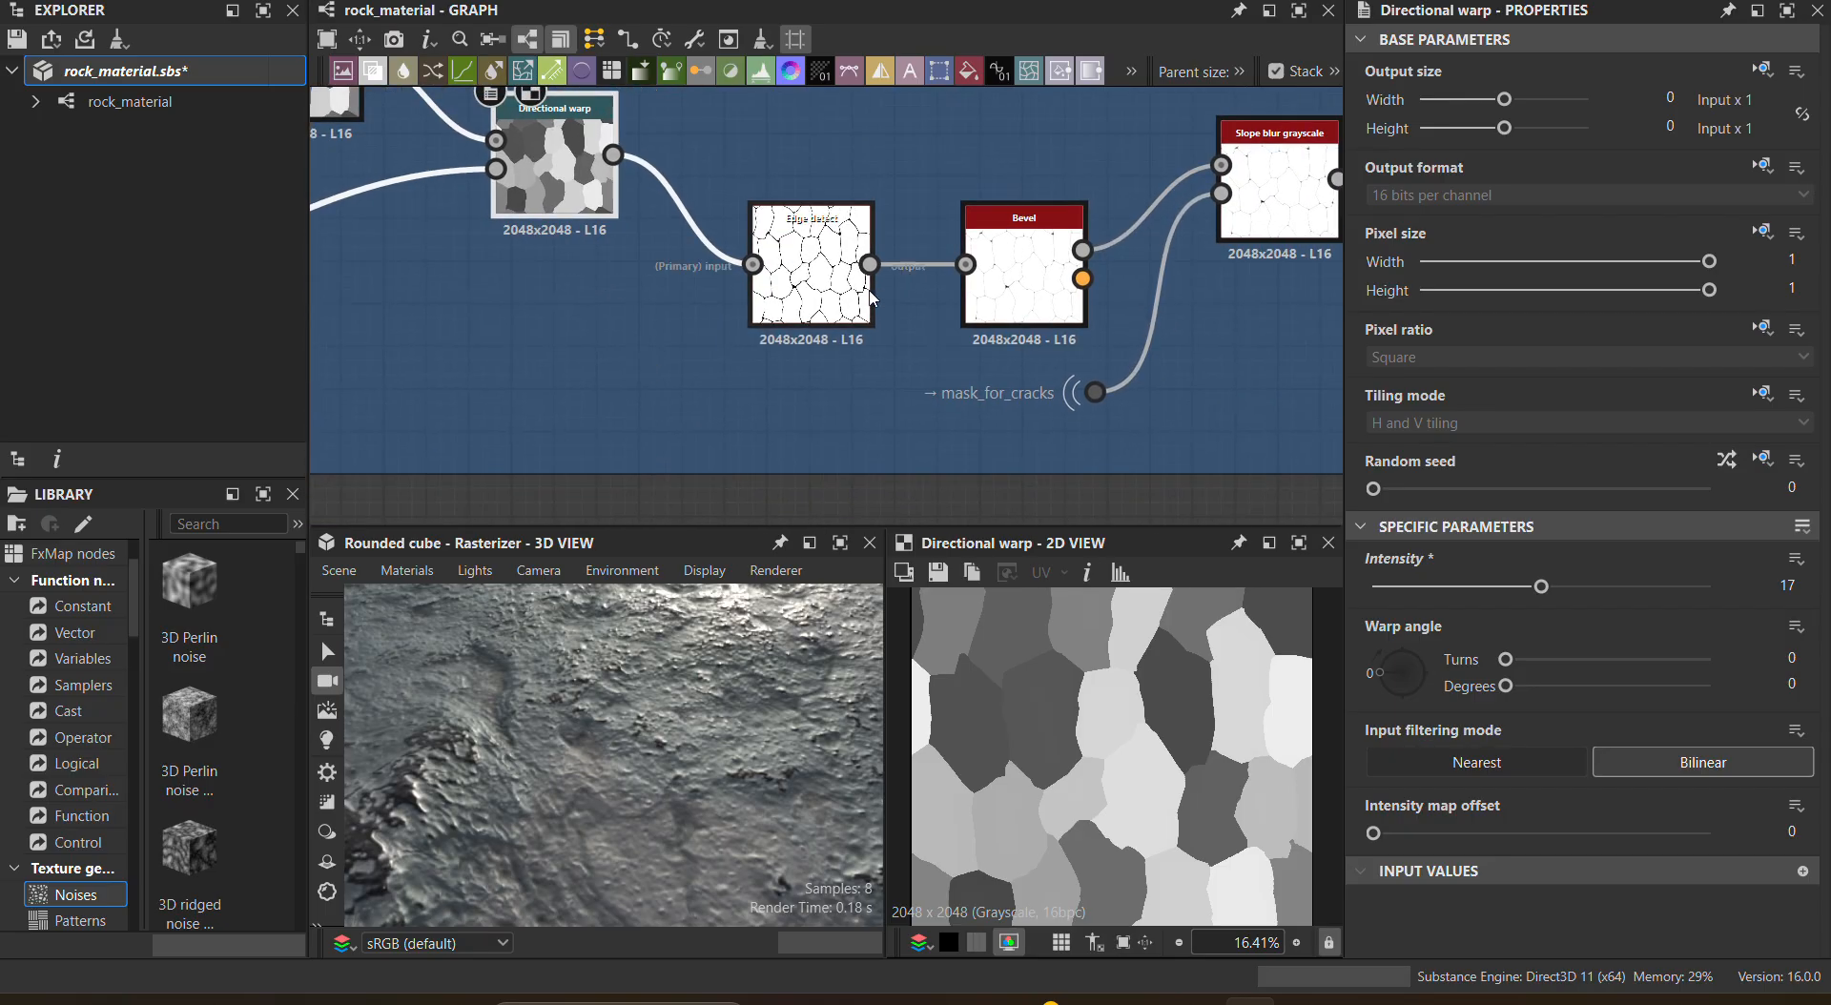
{"action": "double_click", "coordinate": [814, 291]}
{"action": "middle_click_drag", "start_coordinate": [938, 393], "coordinate": [823, 364]}
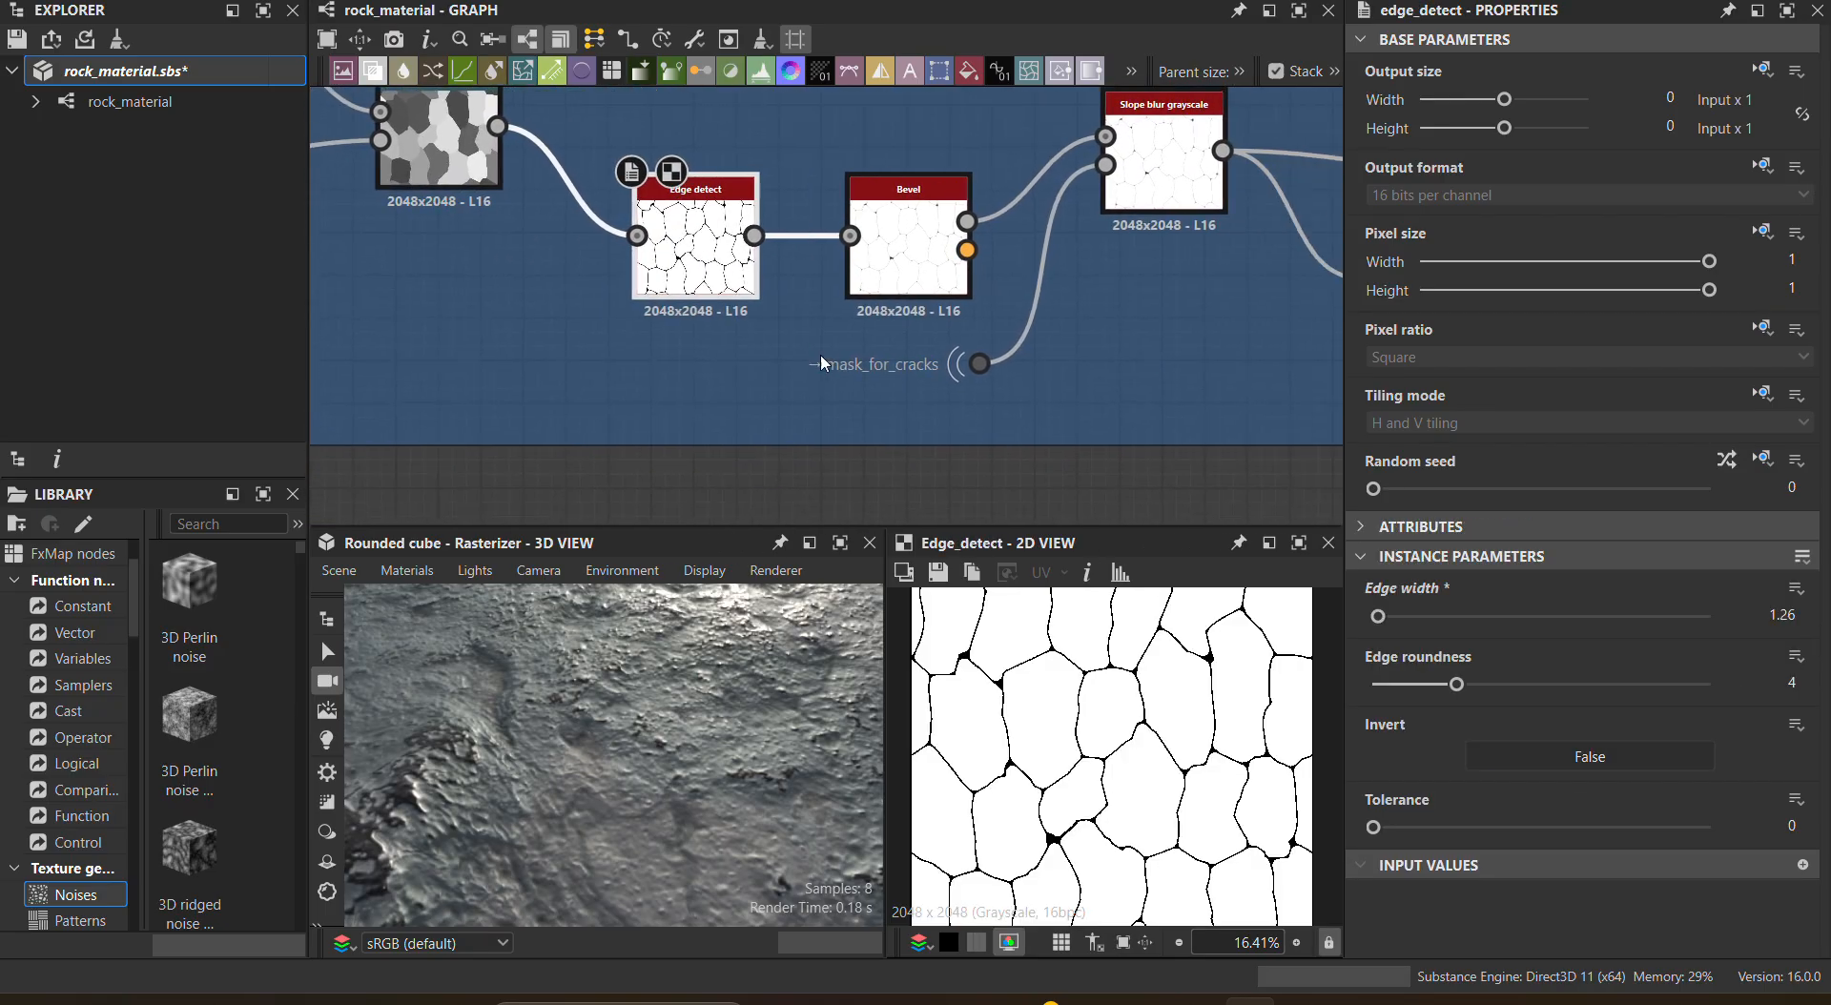
{"action": "double_click", "coordinate": [906, 257]}
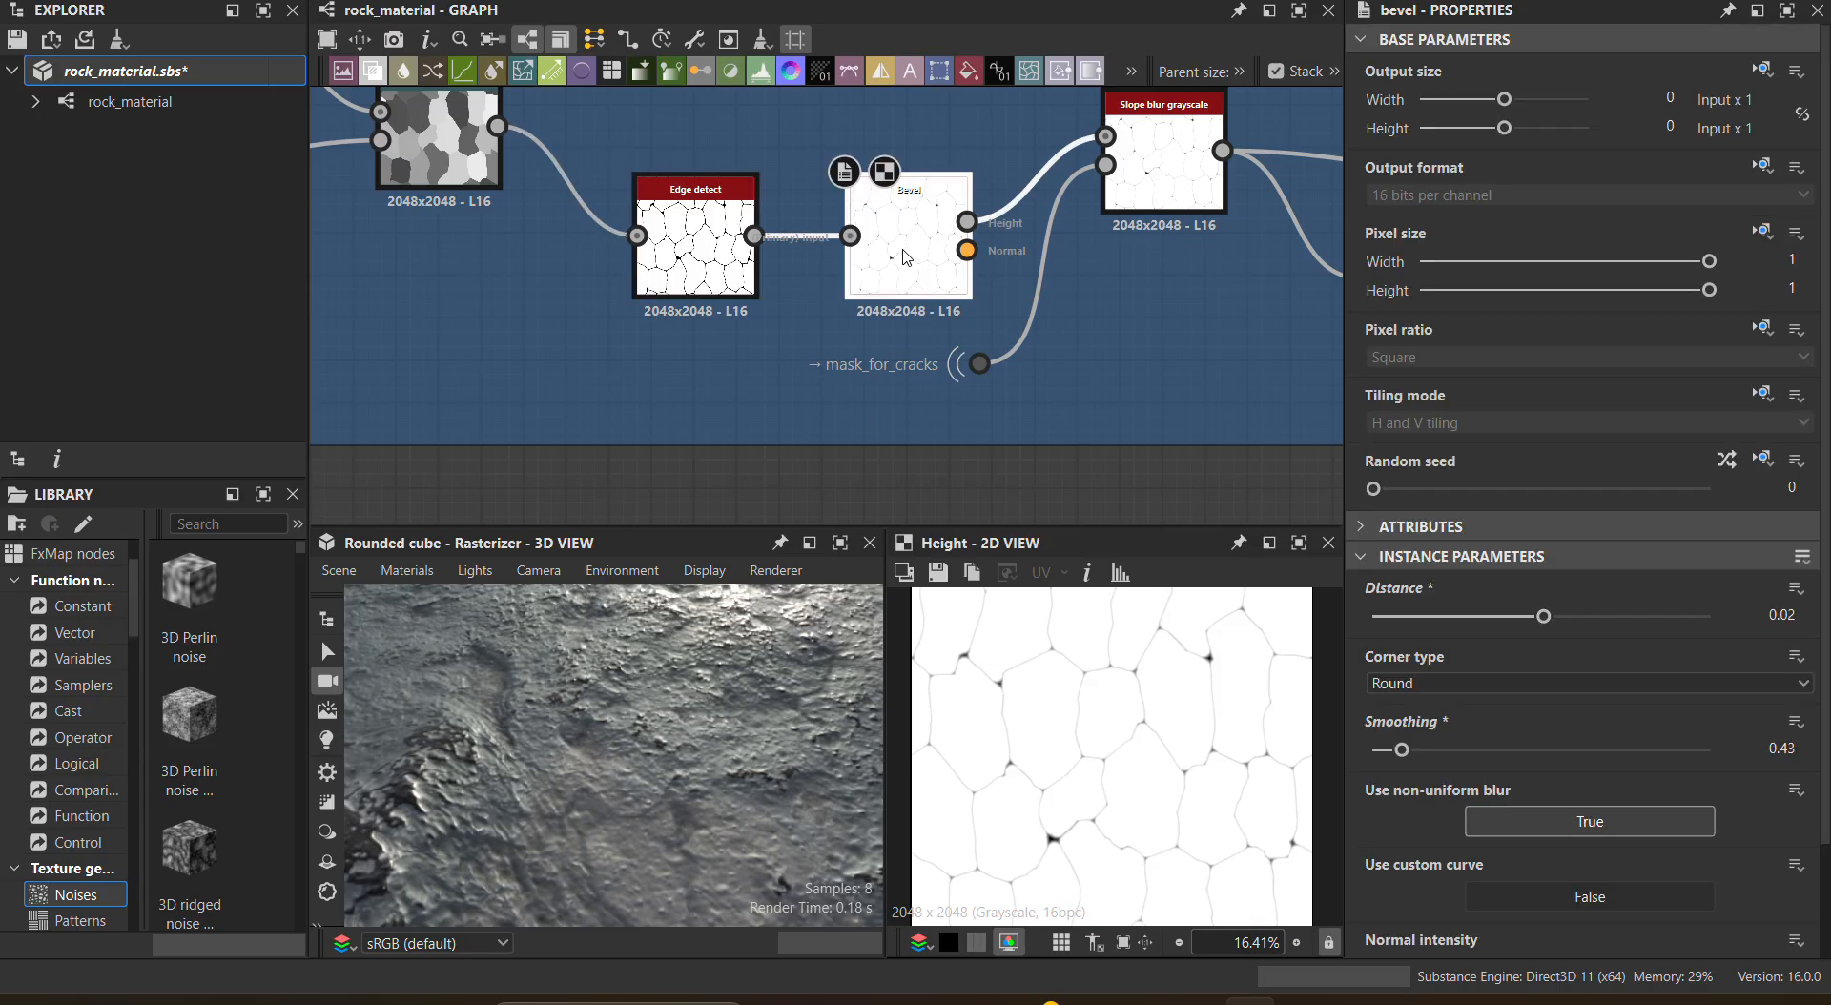
{"action": "scroll", "coordinate": [1084, 656], "scroll_direction": "up", "scroll_amount": 3}
{"action": "scroll", "coordinate": [1084, 656], "scroll_direction": "down", "scroll_amount": 1}
Step: Inspect the Slope blur grayscale and Blur HQ grayscale nodes that follow the Bevel in the 2D view
{"action": "middle_click_drag", "start_coordinate": [1166, 164], "coordinate": [891, 318]}
{"action": "left_click", "coordinate": [896, 331]}
{"action": "double_click", "coordinate": [896, 331]}
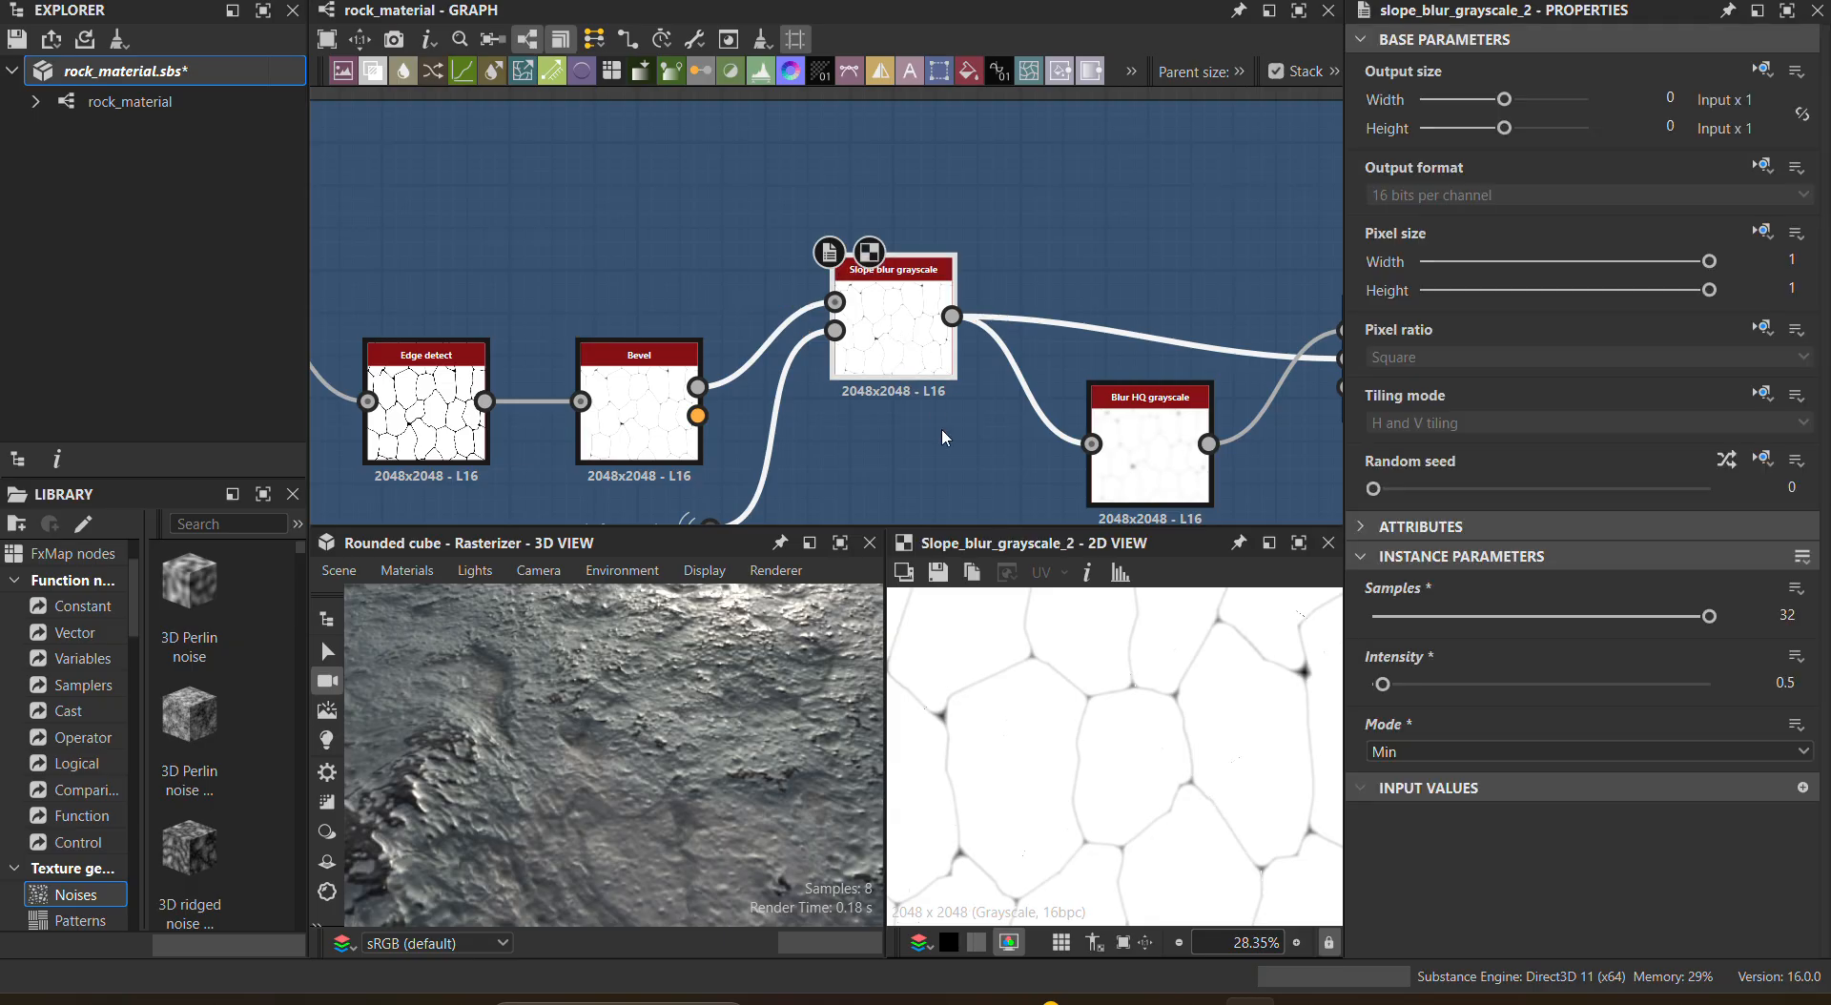
{"action": "middle_click_drag", "start_coordinate": [971, 470], "coordinate": [616, 256]}
{"action": "double_click", "coordinate": [790, 243]}
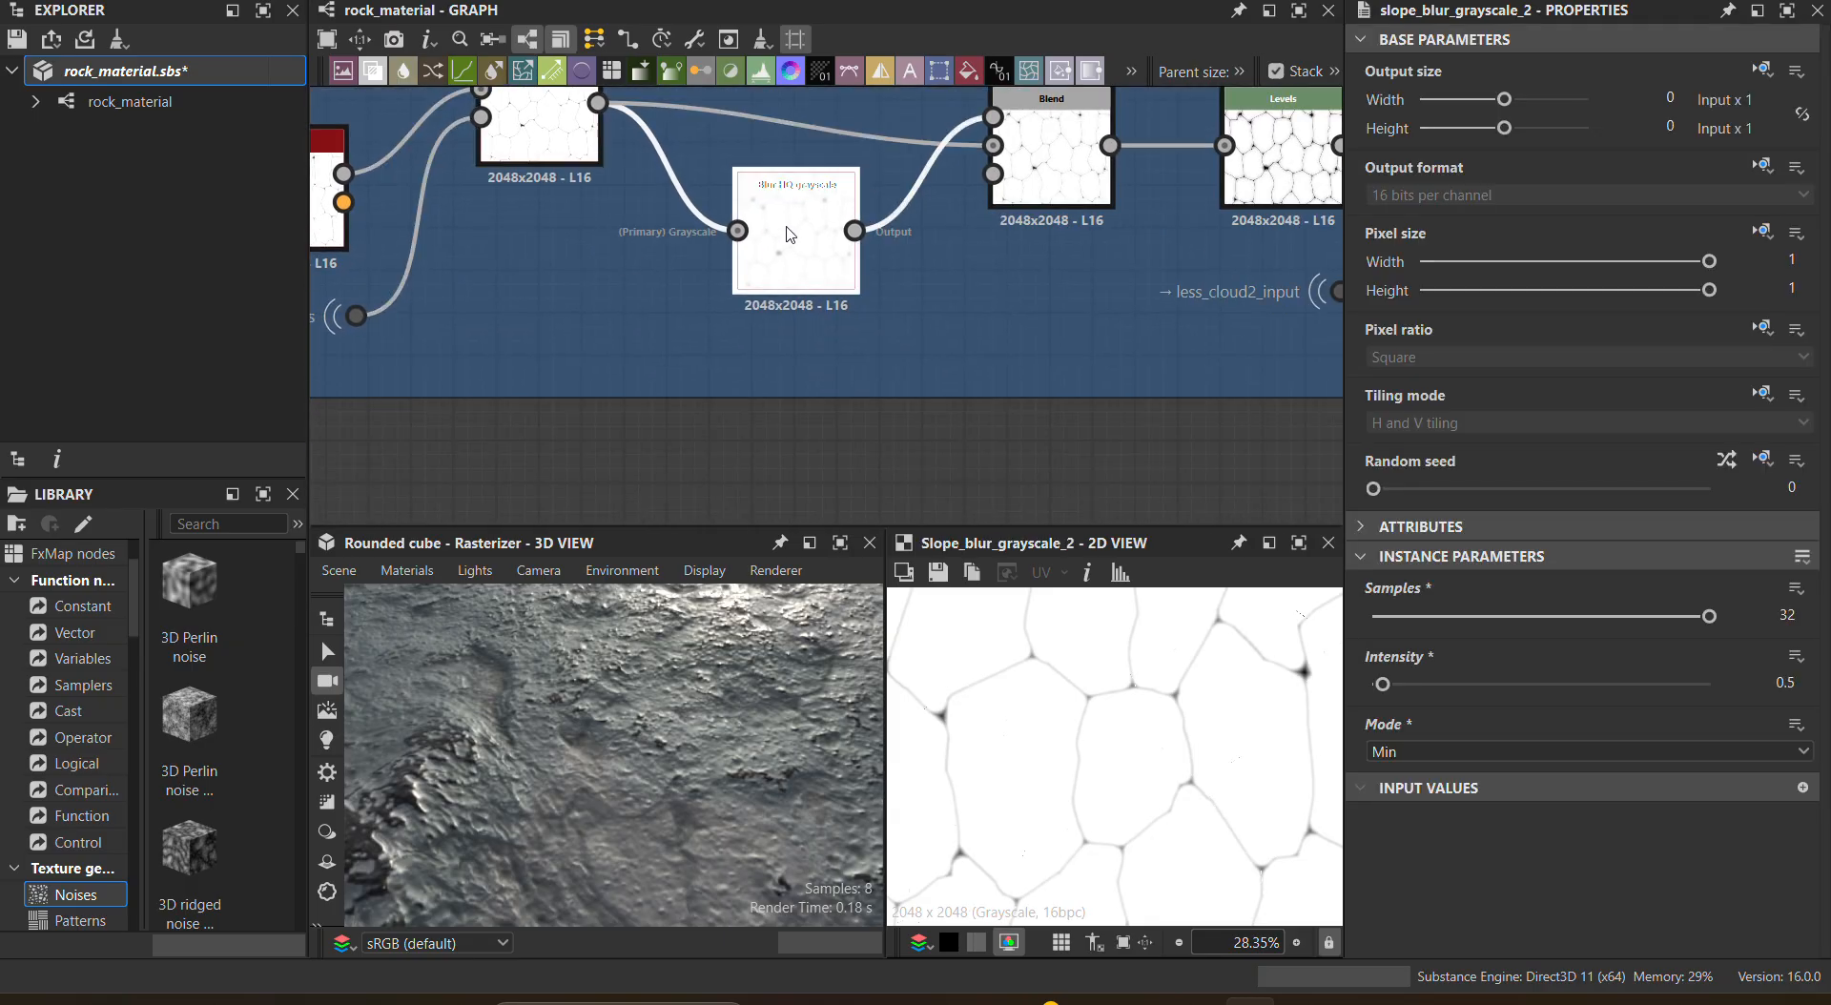
{"action": "scroll", "coordinate": [1130, 740], "scroll_direction": "down", "scroll_amount": 4}
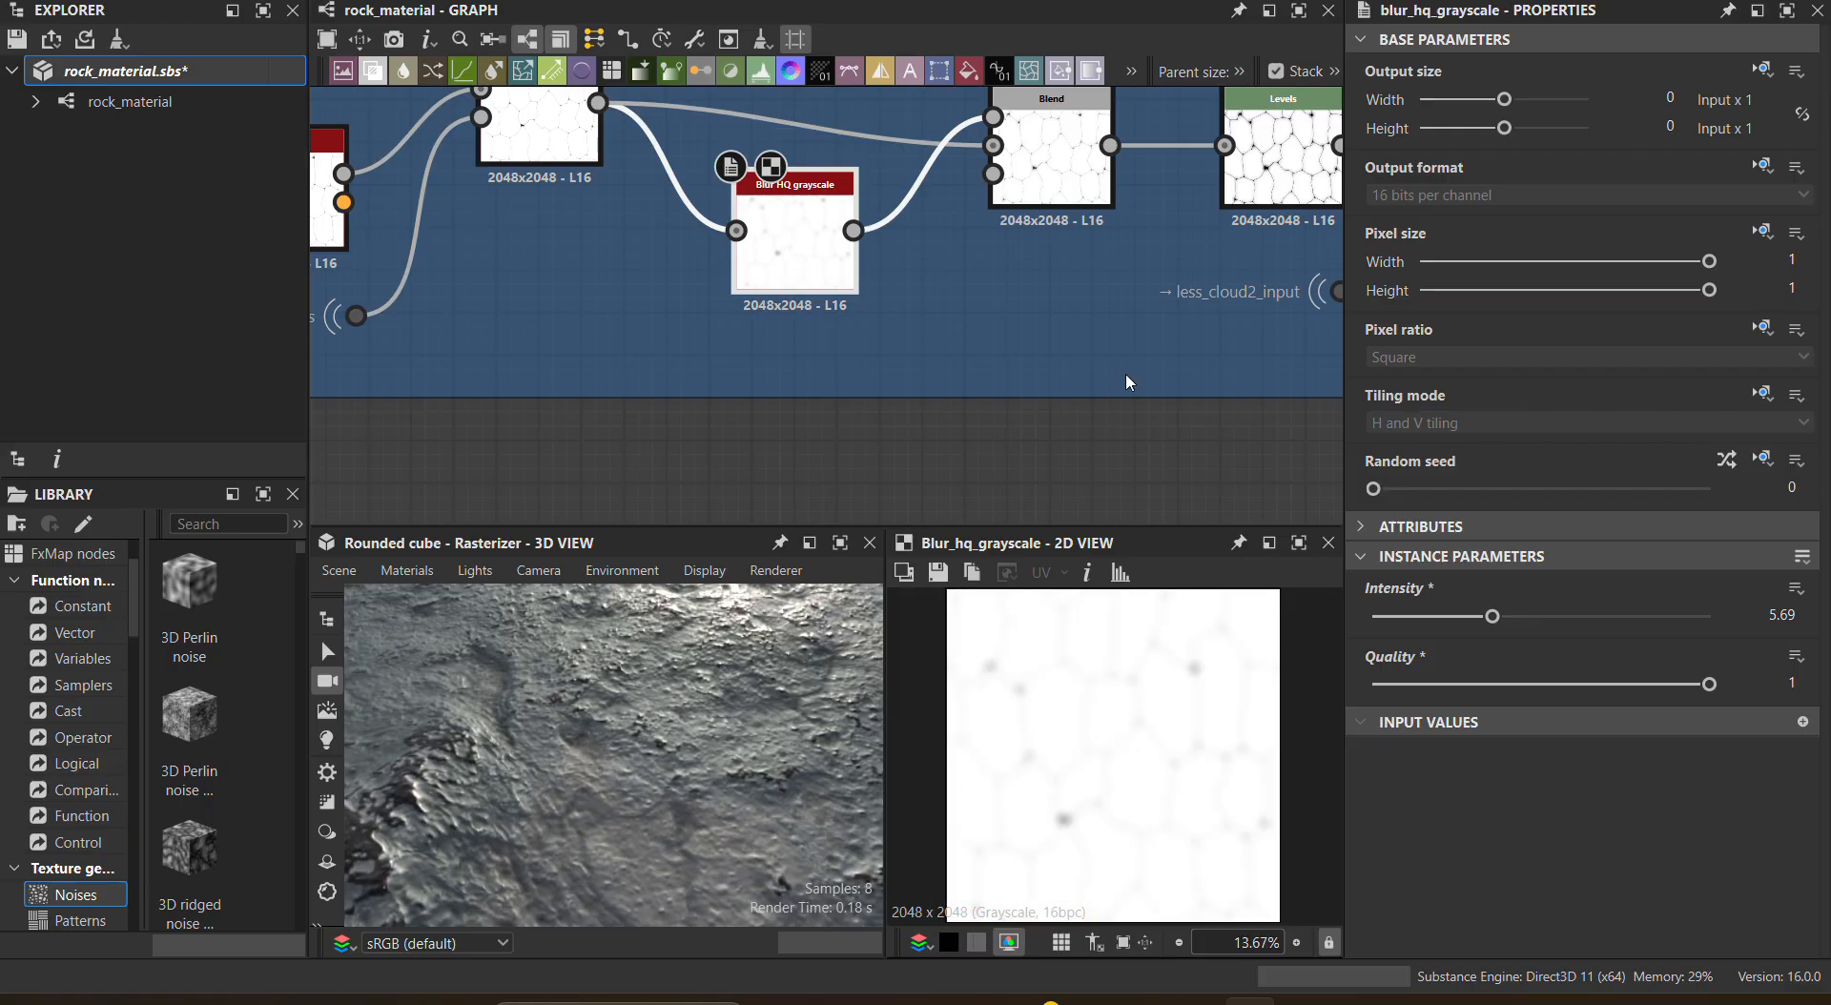
Step: Preview the Multiply Blend after Blur HQ grayscale and the Directional warp at the end of the Cracks Big frame
{"action": "middle_click_drag", "start_coordinate": [1125, 372], "coordinate": [891, 523]}
{"action": "double_click", "coordinate": [824, 314]}
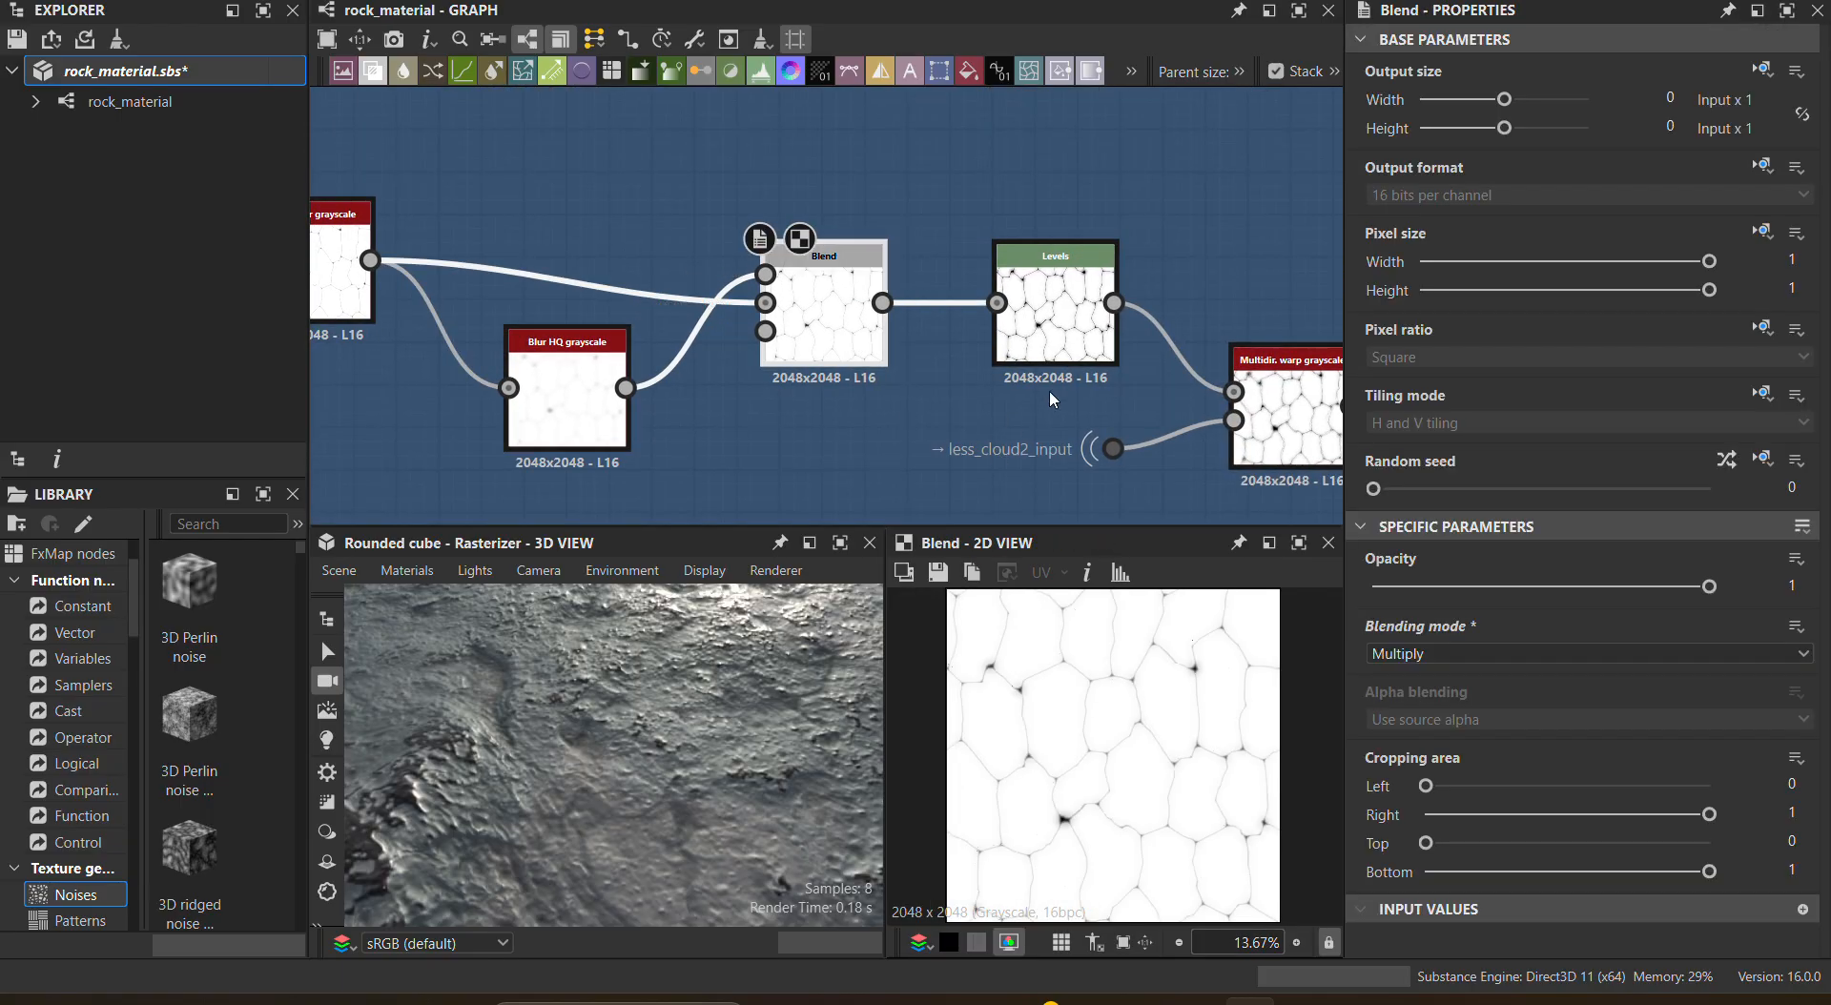
{"action": "middle_click_drag", "start_coordinate": [1100, 439], "coordinate": [699, 327]}
{"action": "scroll", "coordinate": [1047, 379], "scroll_direction": "up", "scroll_amount": 2}
{"action": "scroll", "coordinate": [1104, 429], "scroll_direction": "down", "scroll_amount": 3}
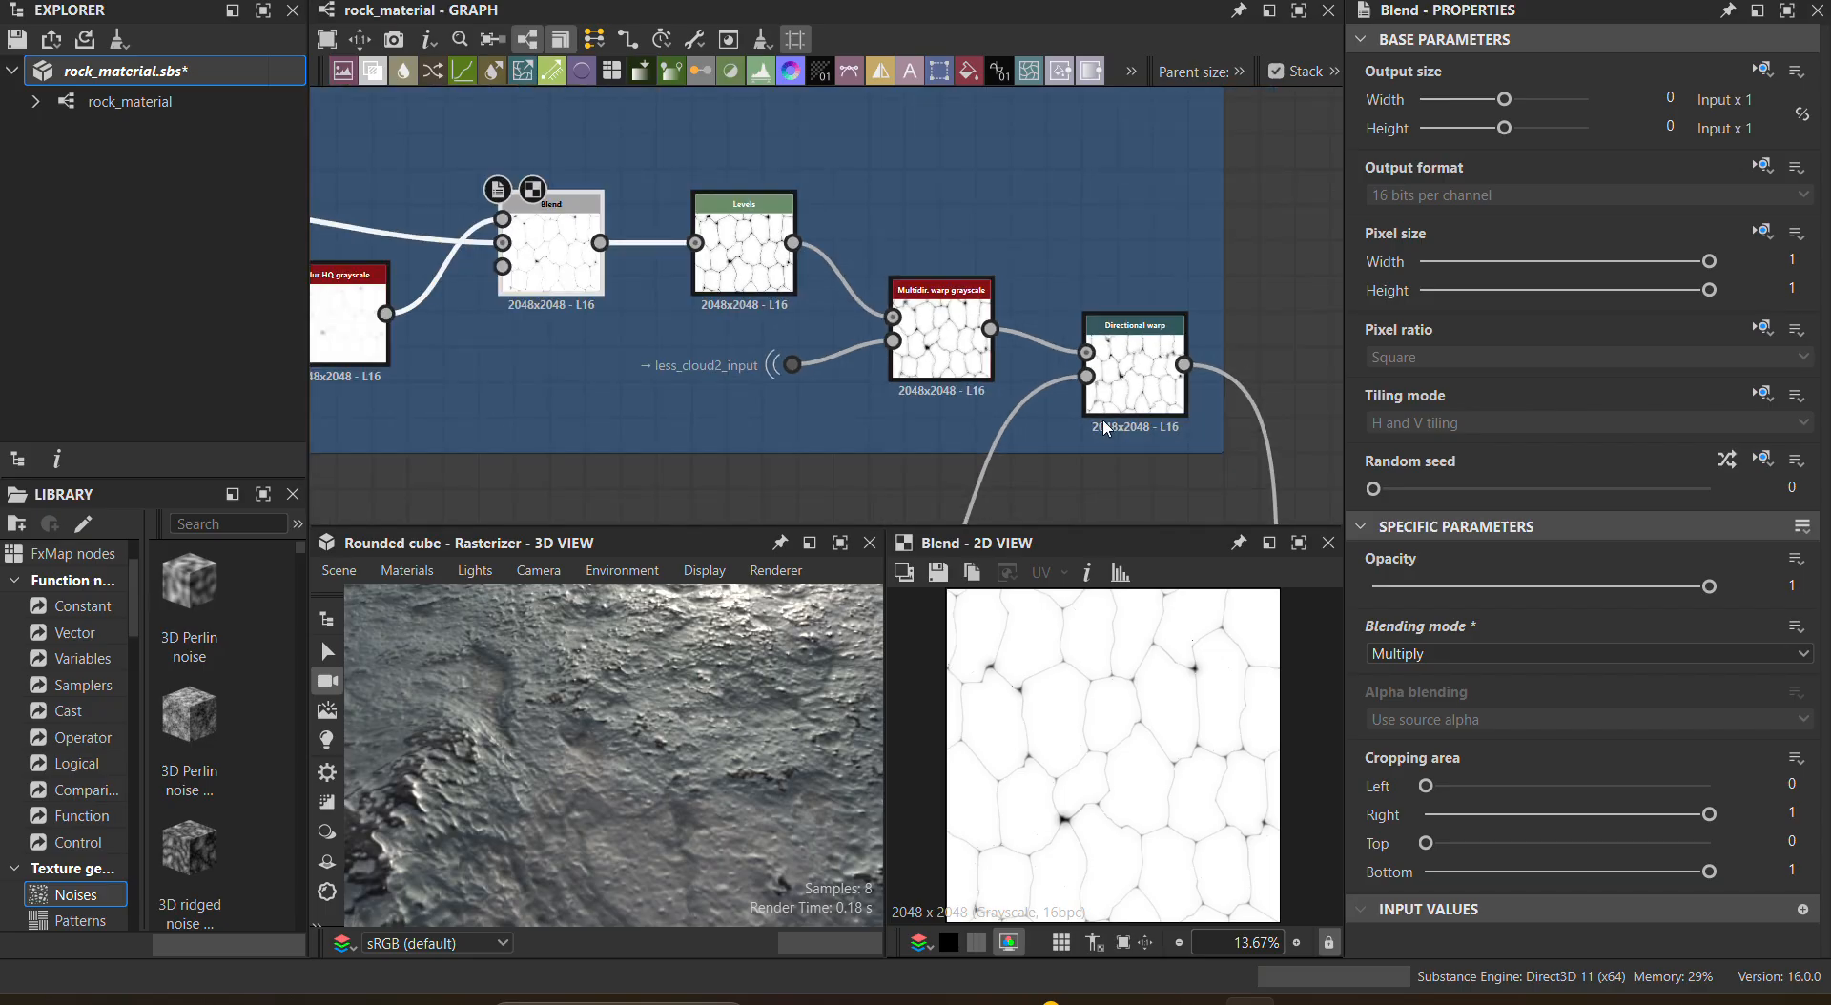
{"action": "left_click", "coordinate": [1135, 375]}
{"action": "double_click", "coordinate": [1135, 376]}
Step: Preview the Blend node outside the frame that multiplies the big cracks onto the rock height
{"action": "middle_click_drag", "start_coordinate": [1127, 467], "coordinate": [844, 183]}
{"action": "scroll", "coordinate": [1094, 358], "scroll_direction": "down", "scroll_amount": 2}
{"action": "scroll", "coordinate": [1089, 359], "scroll_direction": "down", "scroll_amount": 1}
{"action": "double_click", "coordinate": [997, 333]}
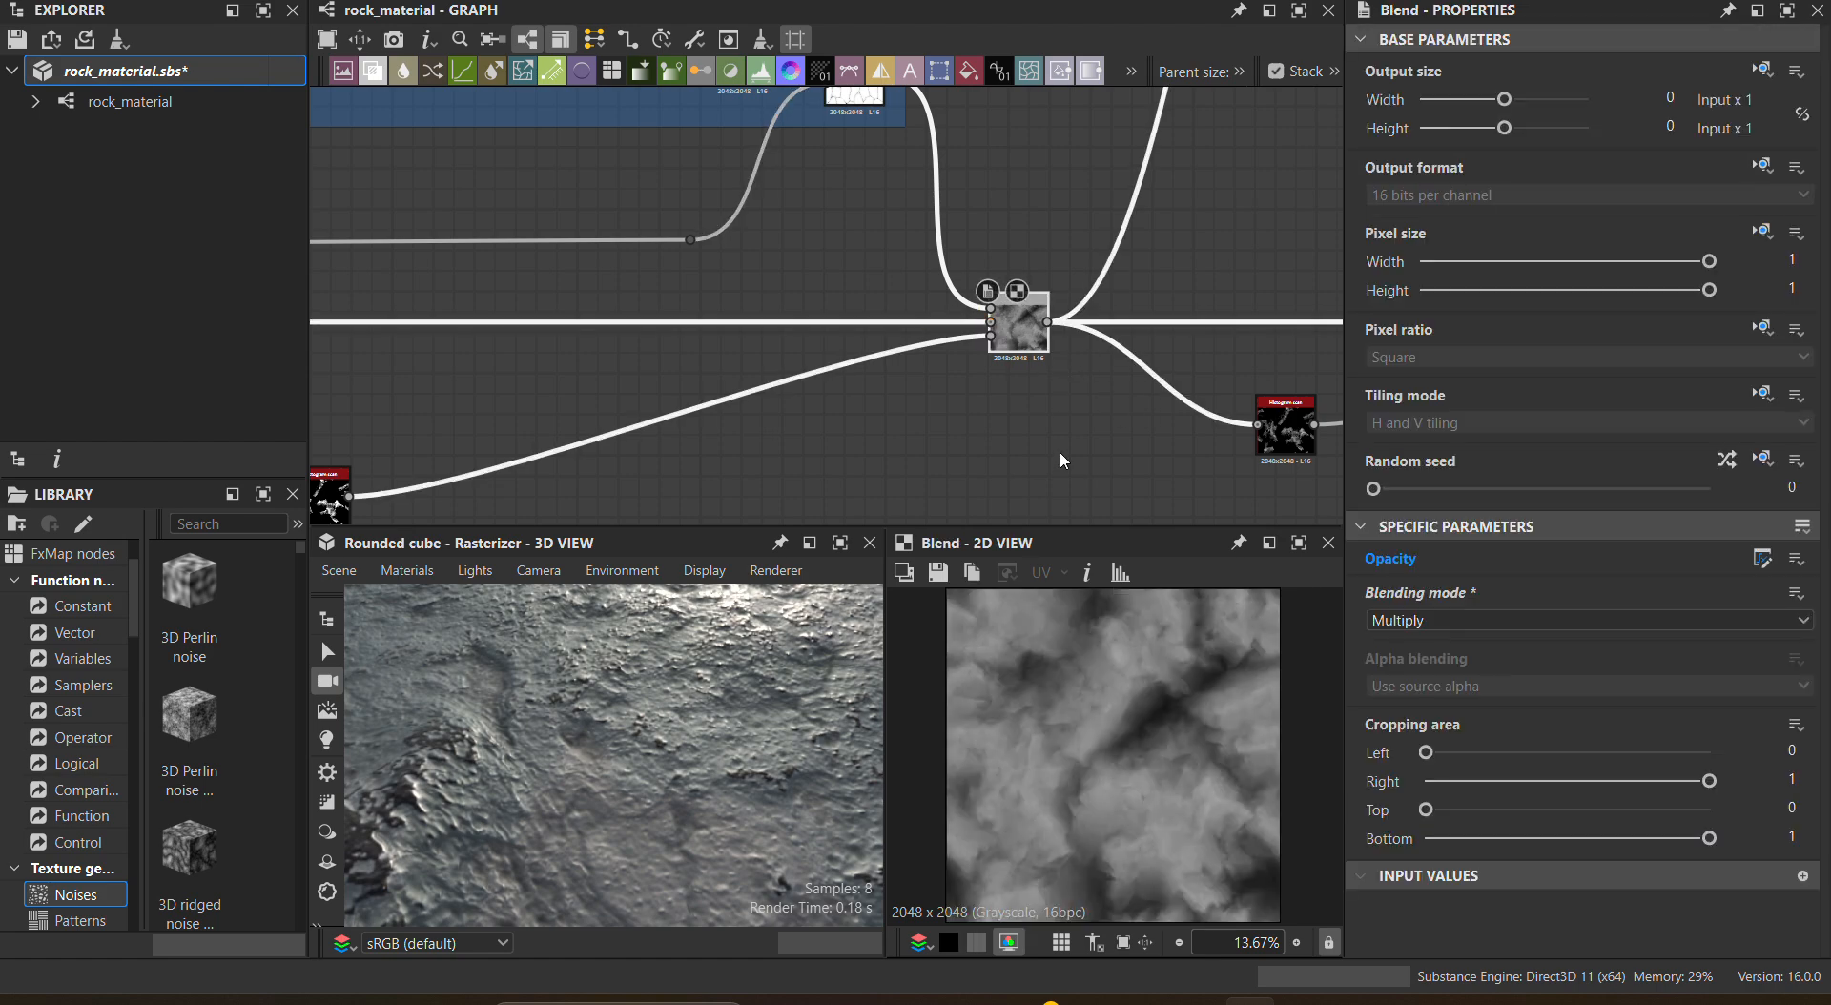
{"action": "scroll", "coordinate": [1115, 416], "scroll_direction": "down", "scroll_amount": 4}
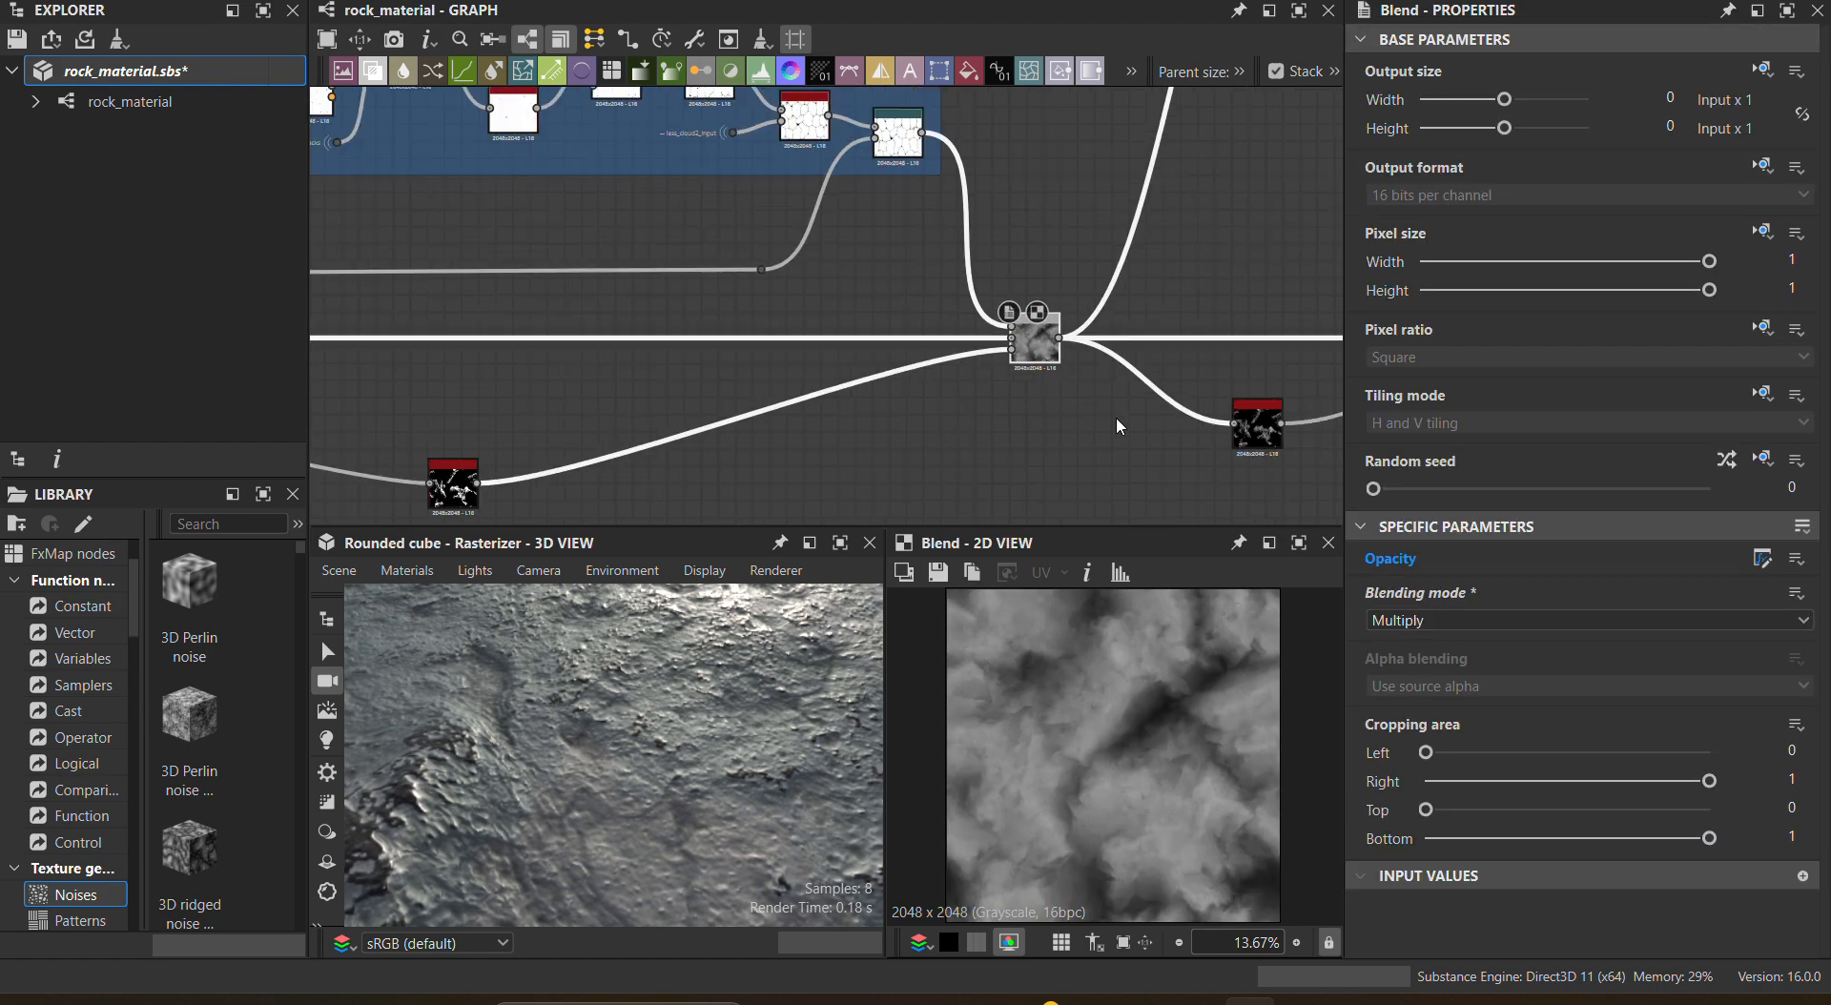
Step: Try a different intensity on the final Directional warp in the Cracks small frame and undo the change
{"action": "middle_click_drag", "start_coordinate": [1236, 265], "coordinate": [1180, 627]}
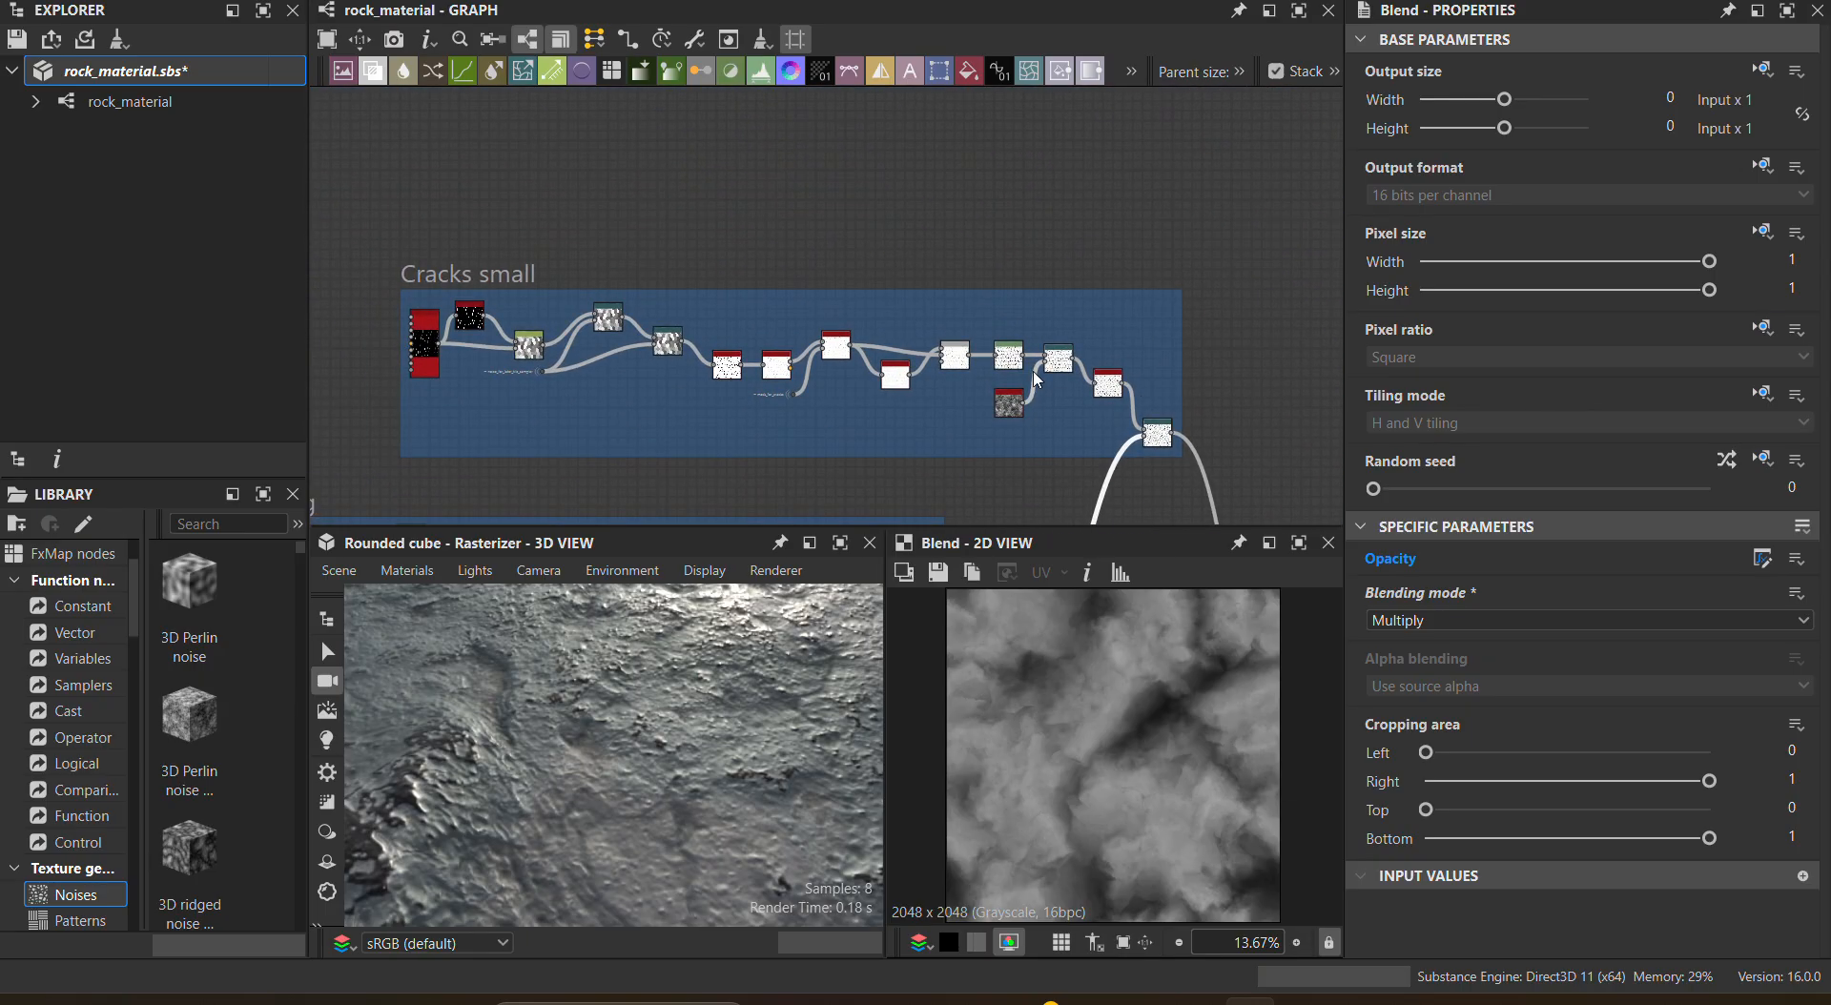
{"action": "scroll", "coordinate": [1163, 433], "scroll_direction": "up", "scroll_amount": 2}
{"action": "double_click", "coordinate": [1181, 440]}
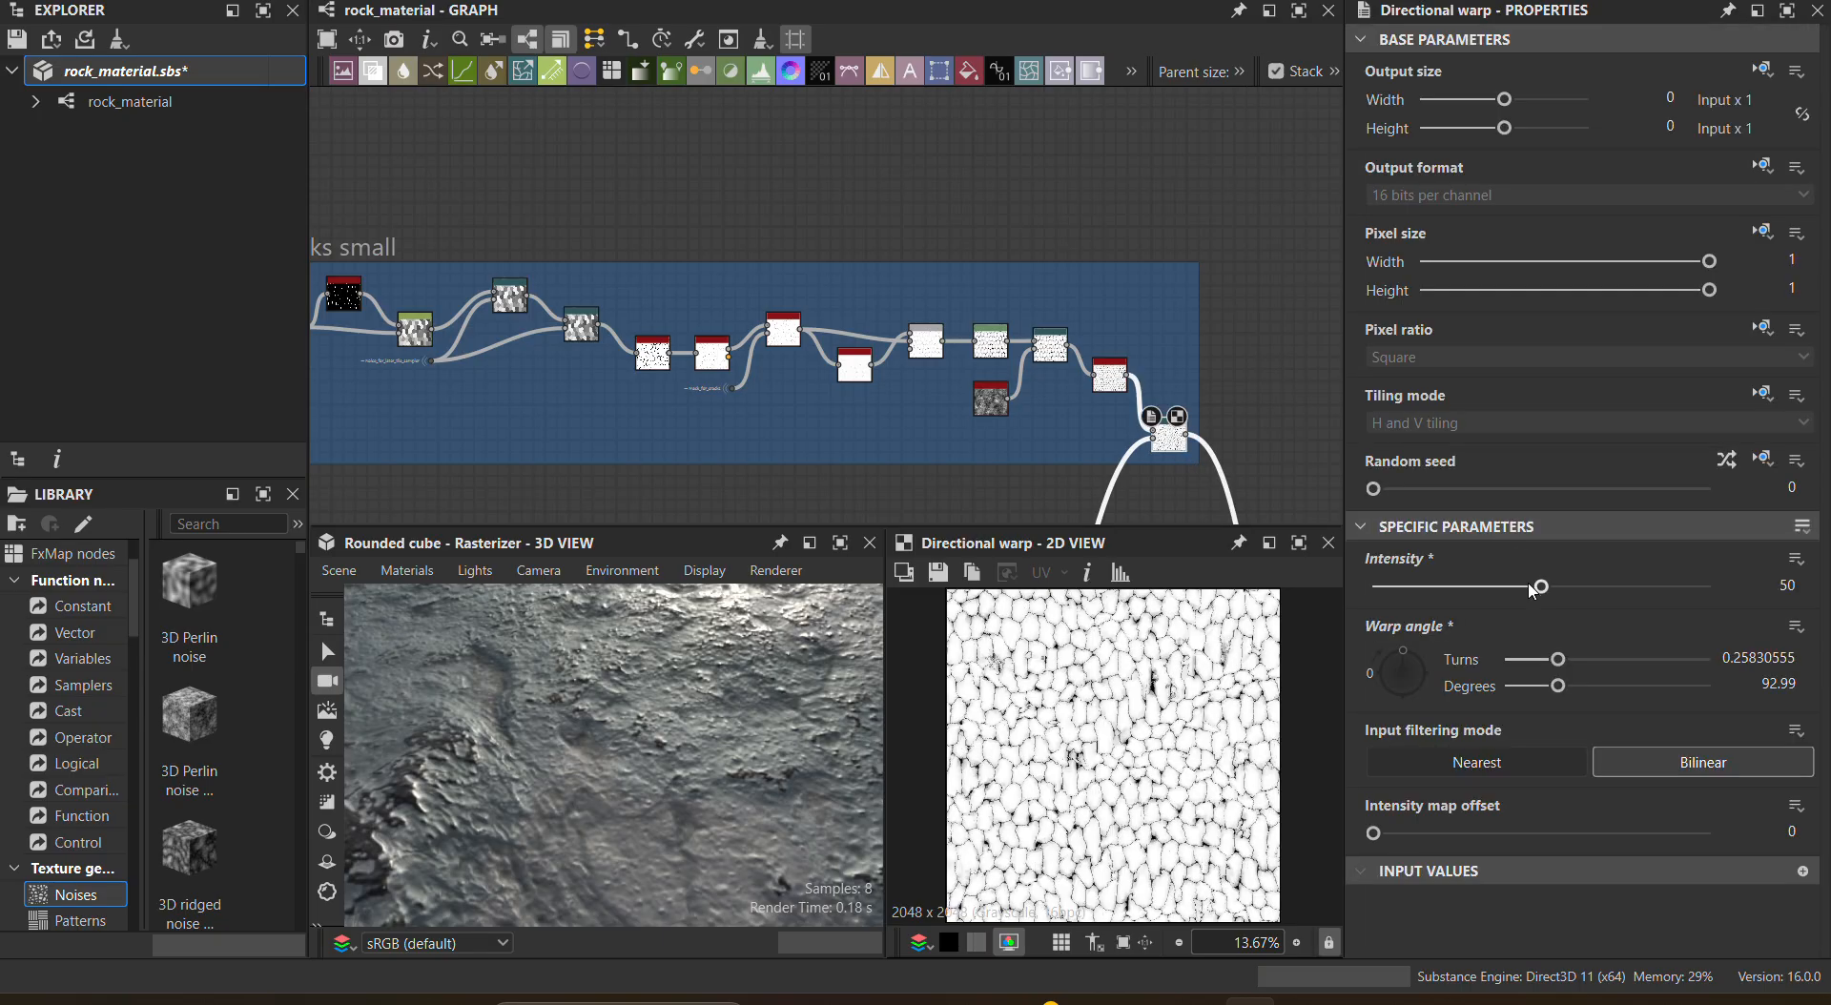
{"action": "left_click_drag", "start_coordinate": [1545, 593], "coordinate": [1759, 599]}
{"action": "key", "text": "ctrl+z"}
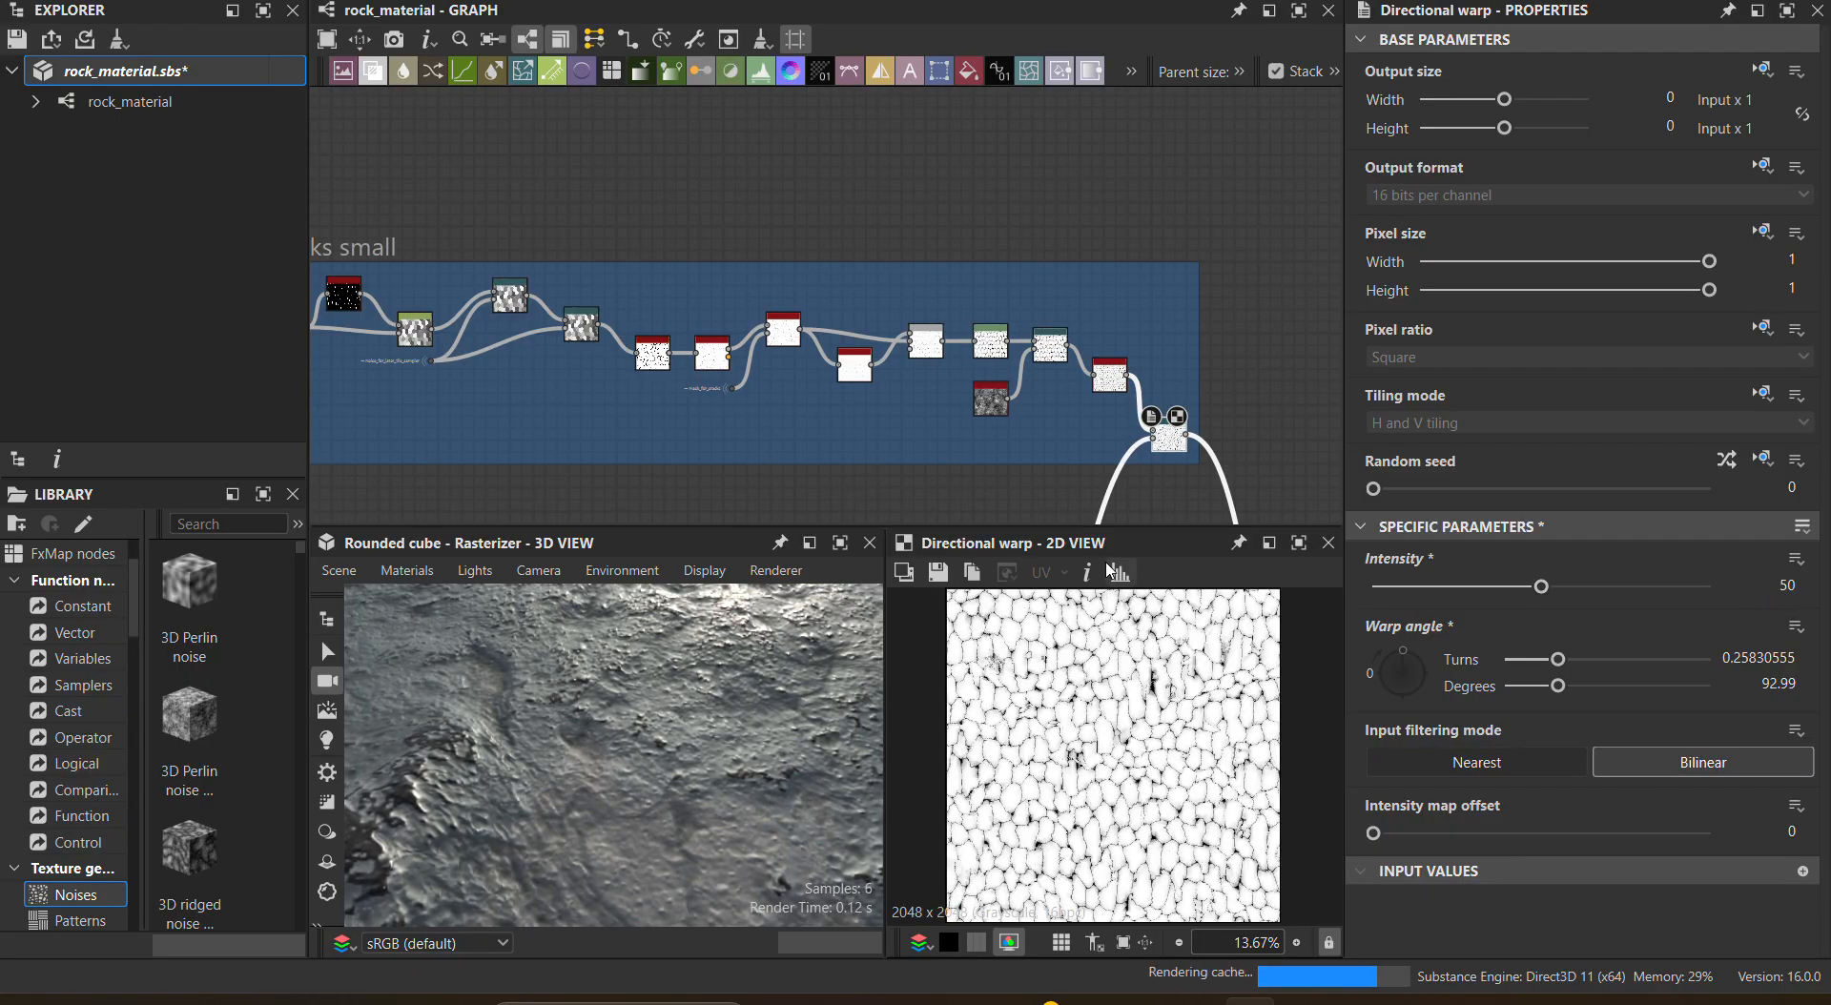
Step: Orbit the rock preview and show the outputs of the red node feeding the graph's material outputs in the 3D view
{"action": "left_click_drag", "start_coordinate": [766, 711], "coordinate": [905, 686]}
{"action": "middle_click_drag", "start_coordinate": [1200, 446], "coordinate": [84, 179]}
{"action": "middle_click_drag", "start_coordinate": [786, 342], "coordinate": [72, 254]}
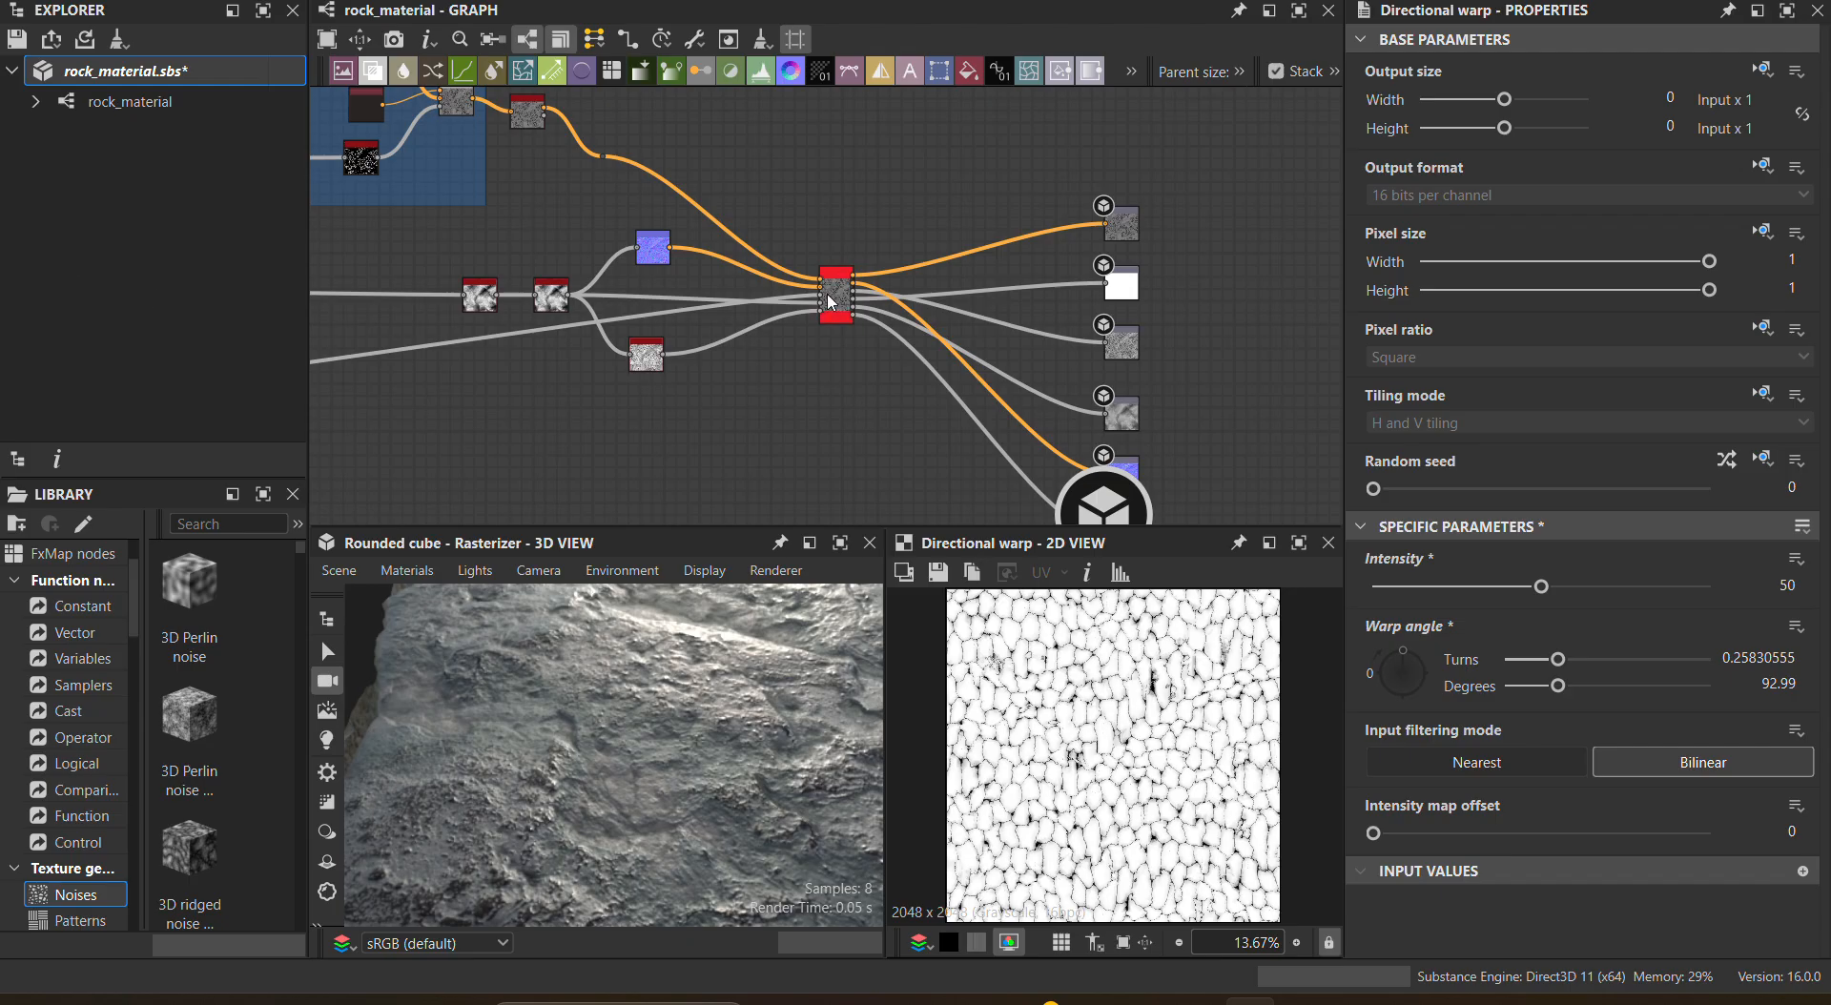
{"action": "right_click_drag", "start_coordinate": [834, 296], "coordinate": [658, 705]}
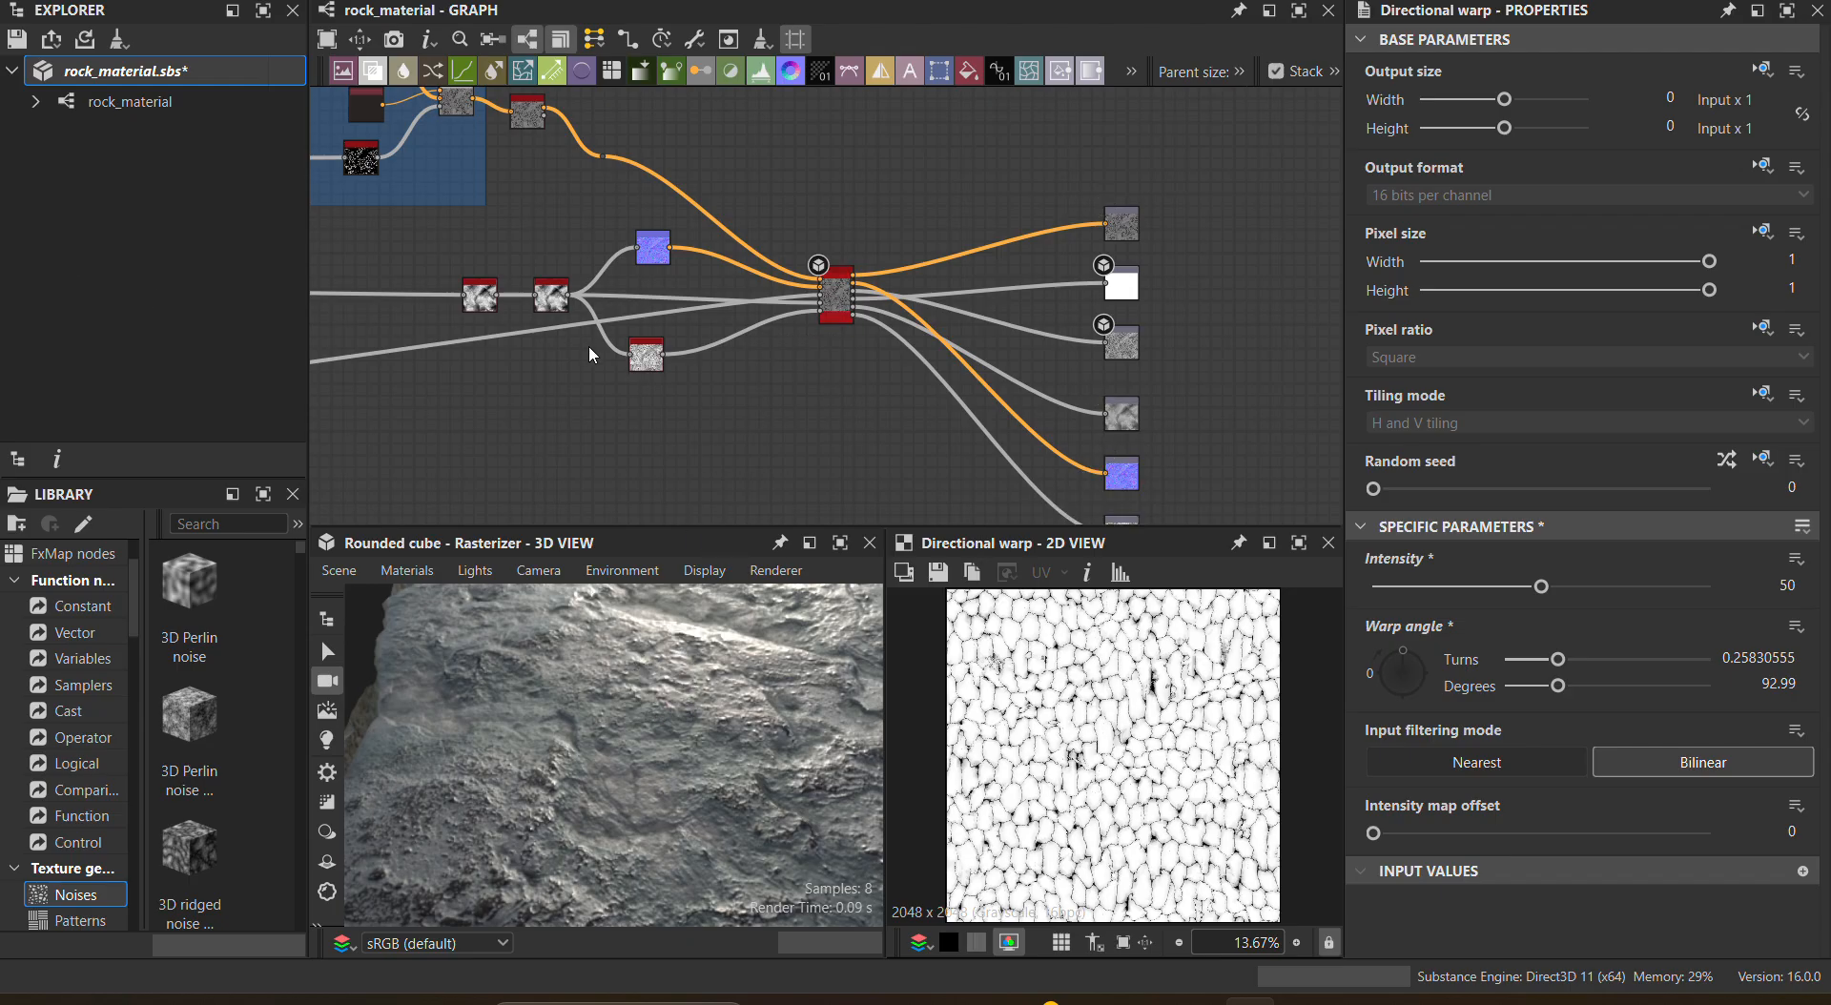
Step: Inspect the gradients of the two Gradient map nodes at the start of the Albedo frame and preview their colours
{"action": "middle_click_drag", "start_coordinate": [589, 347], "coordinate": [1324, 558]}
{"action": "scroll", "coordinate": [872, 322], "scroll_direction": "down", "scroll_amount": 2}
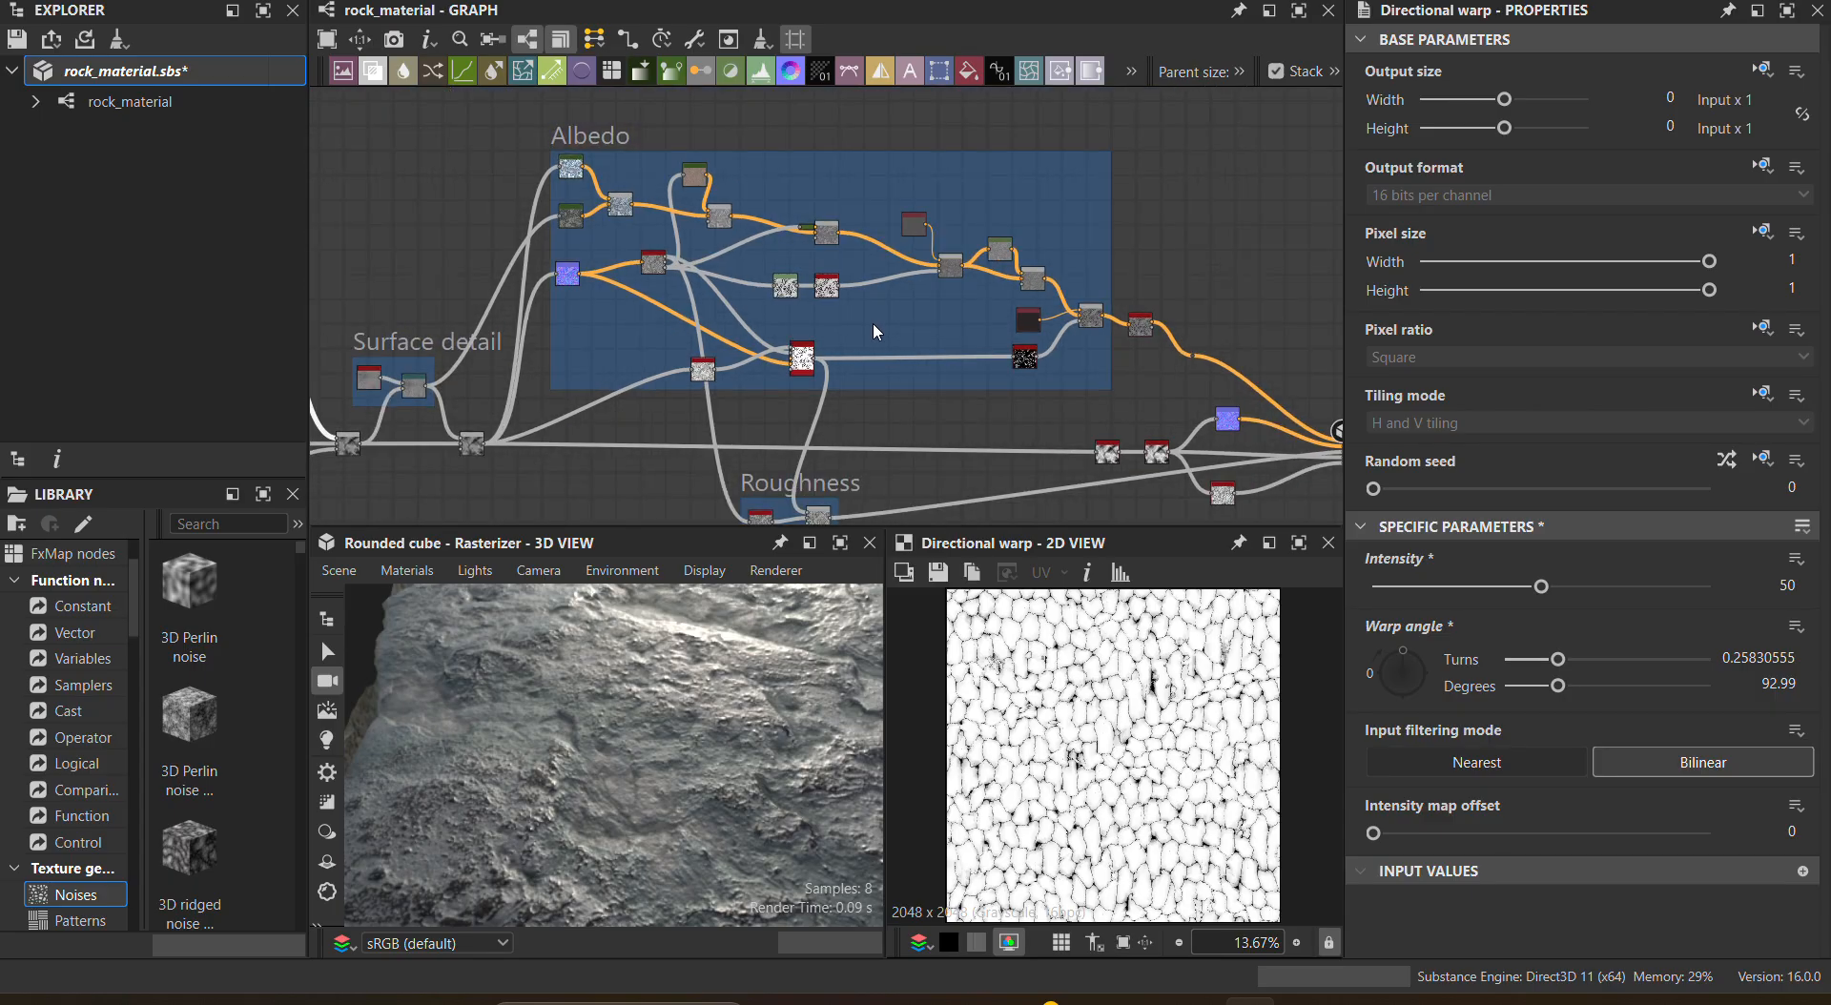
{"action": "scroll", "coordinate": [870, 321], "scroll_direction": "up", "scroll_amount": 5}
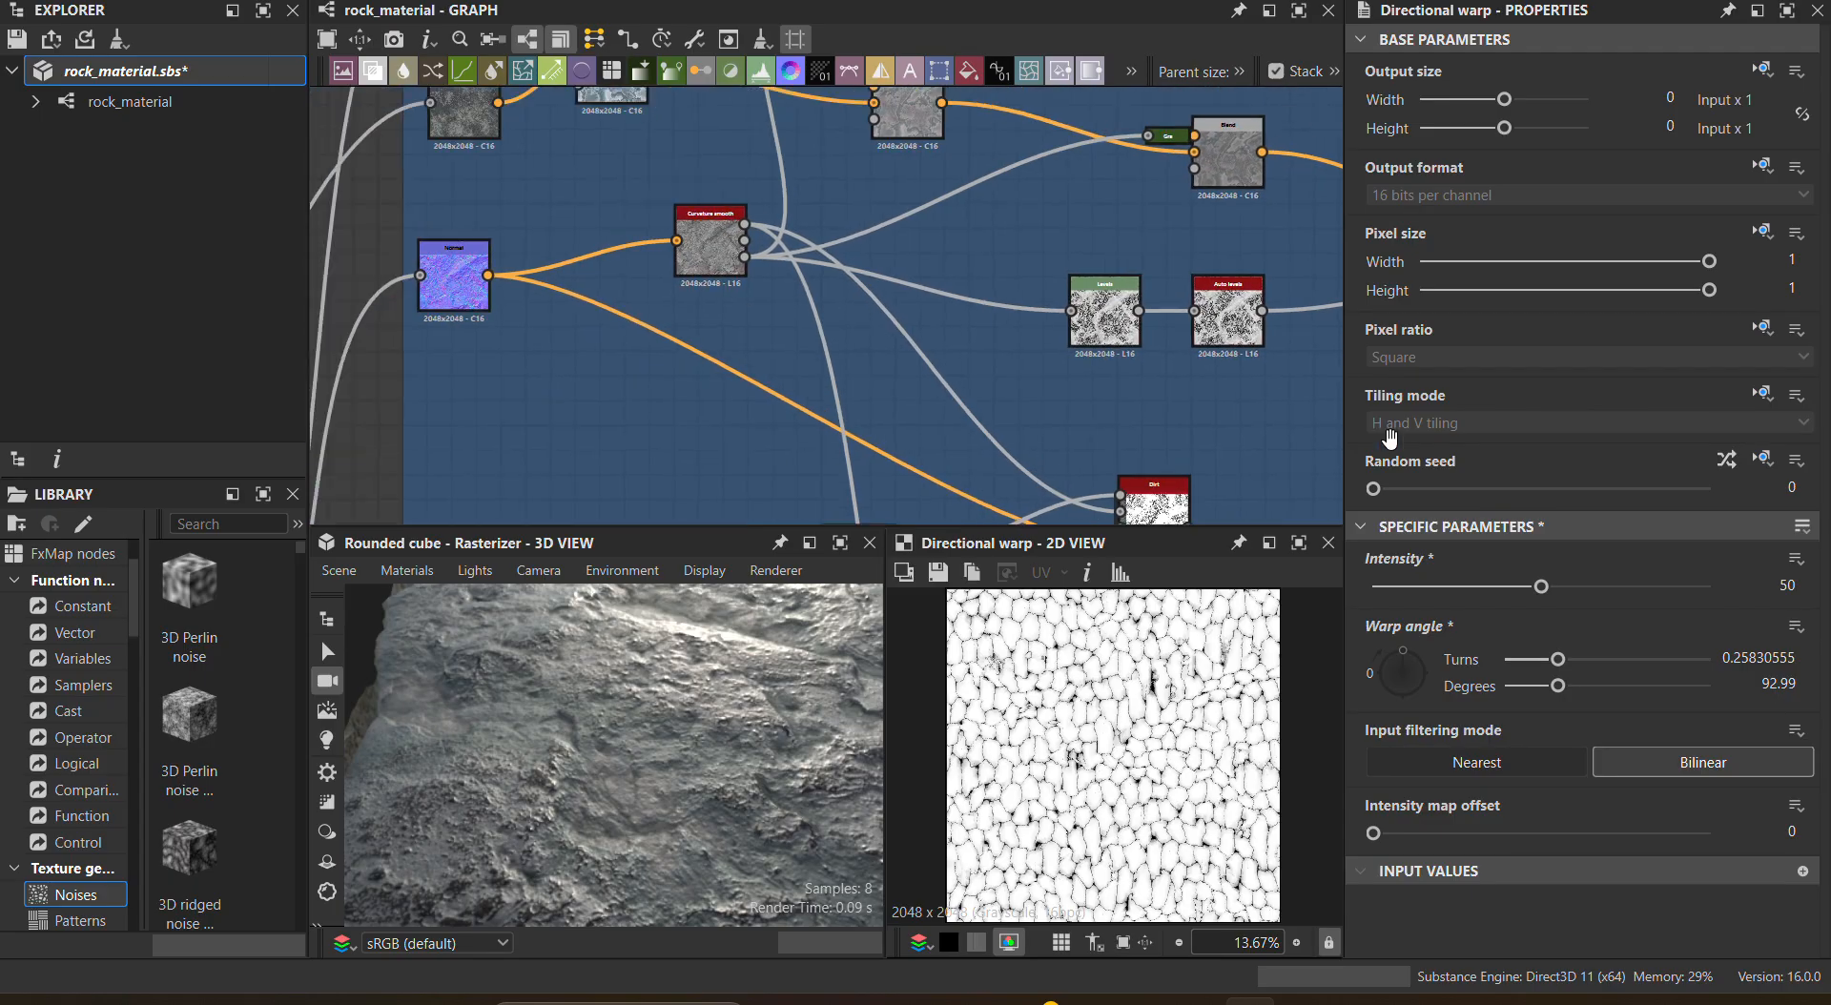
{"action": "middle_click_drag", "start_coordinate": [1390, 438], "coordinate": [1452, 513]}
{"action": "middle_click_drag", "start_coordinate": [918, 340], "coordinate": [1114, 512]}
{"action": "scroll", "coordinate": [860, 310], "scroll_direction": "up", "scroll_amount": 2}
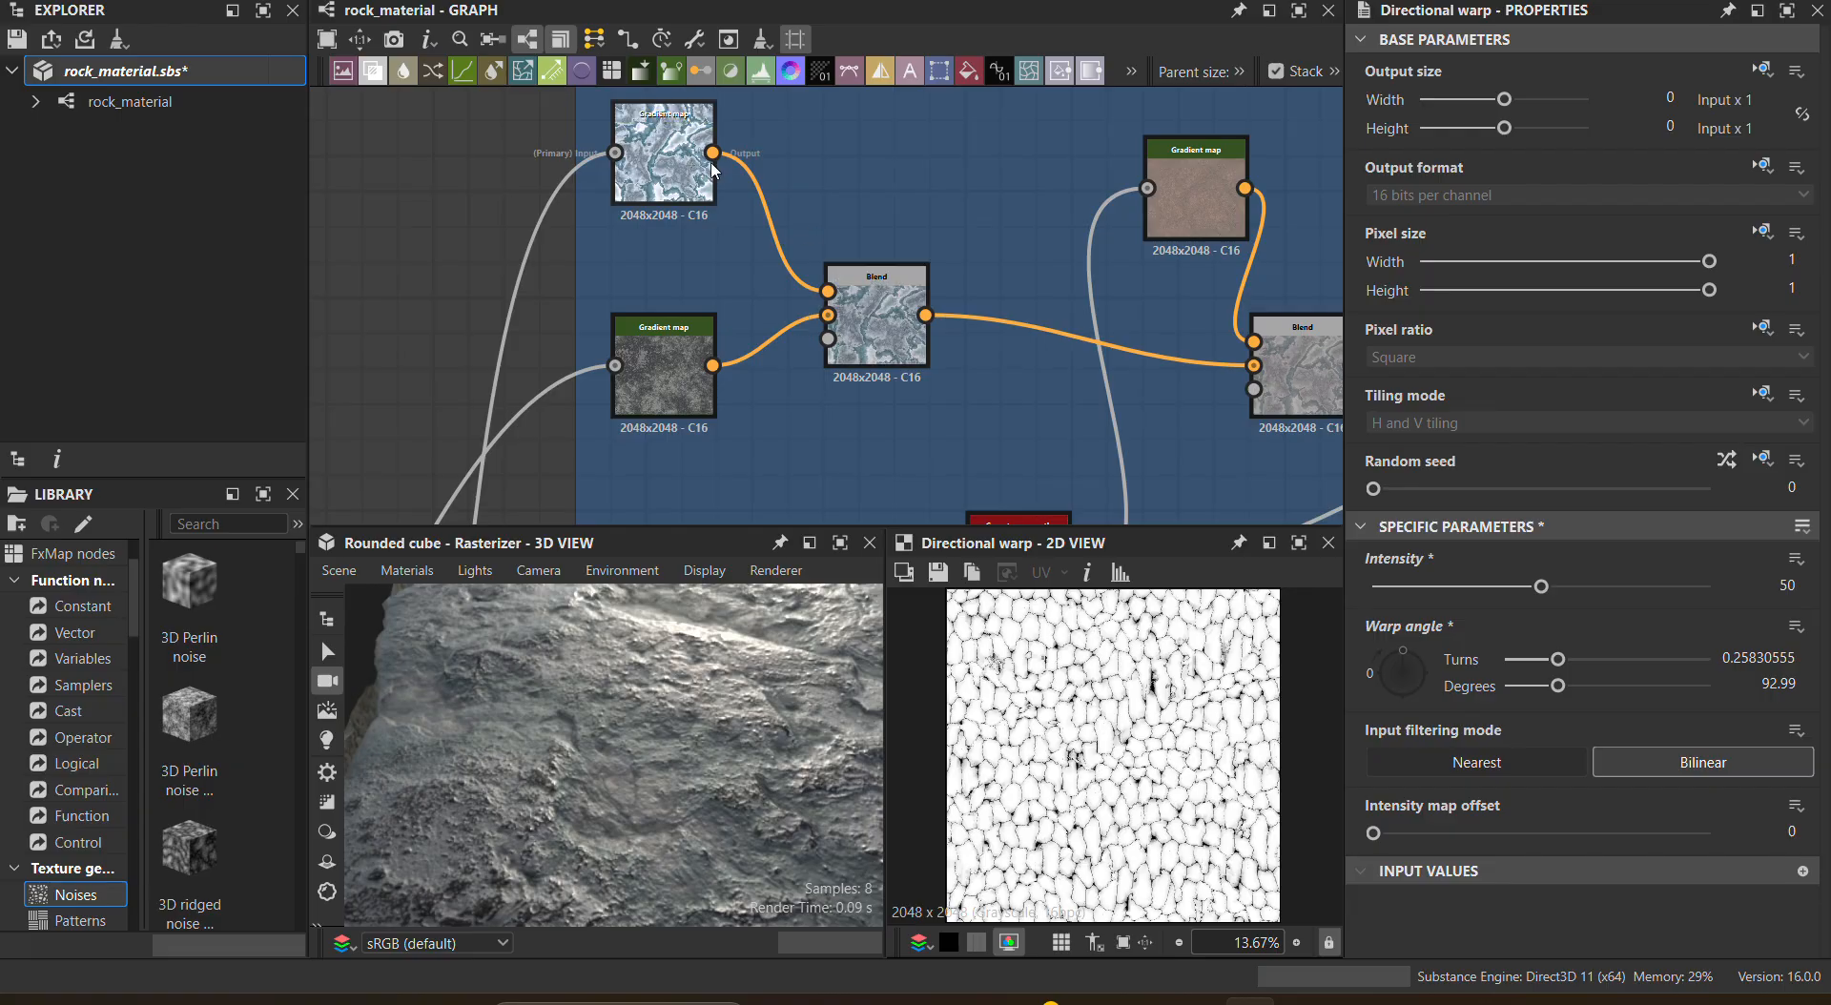
{"action": "double_click", "coordinate": [668, 153]}
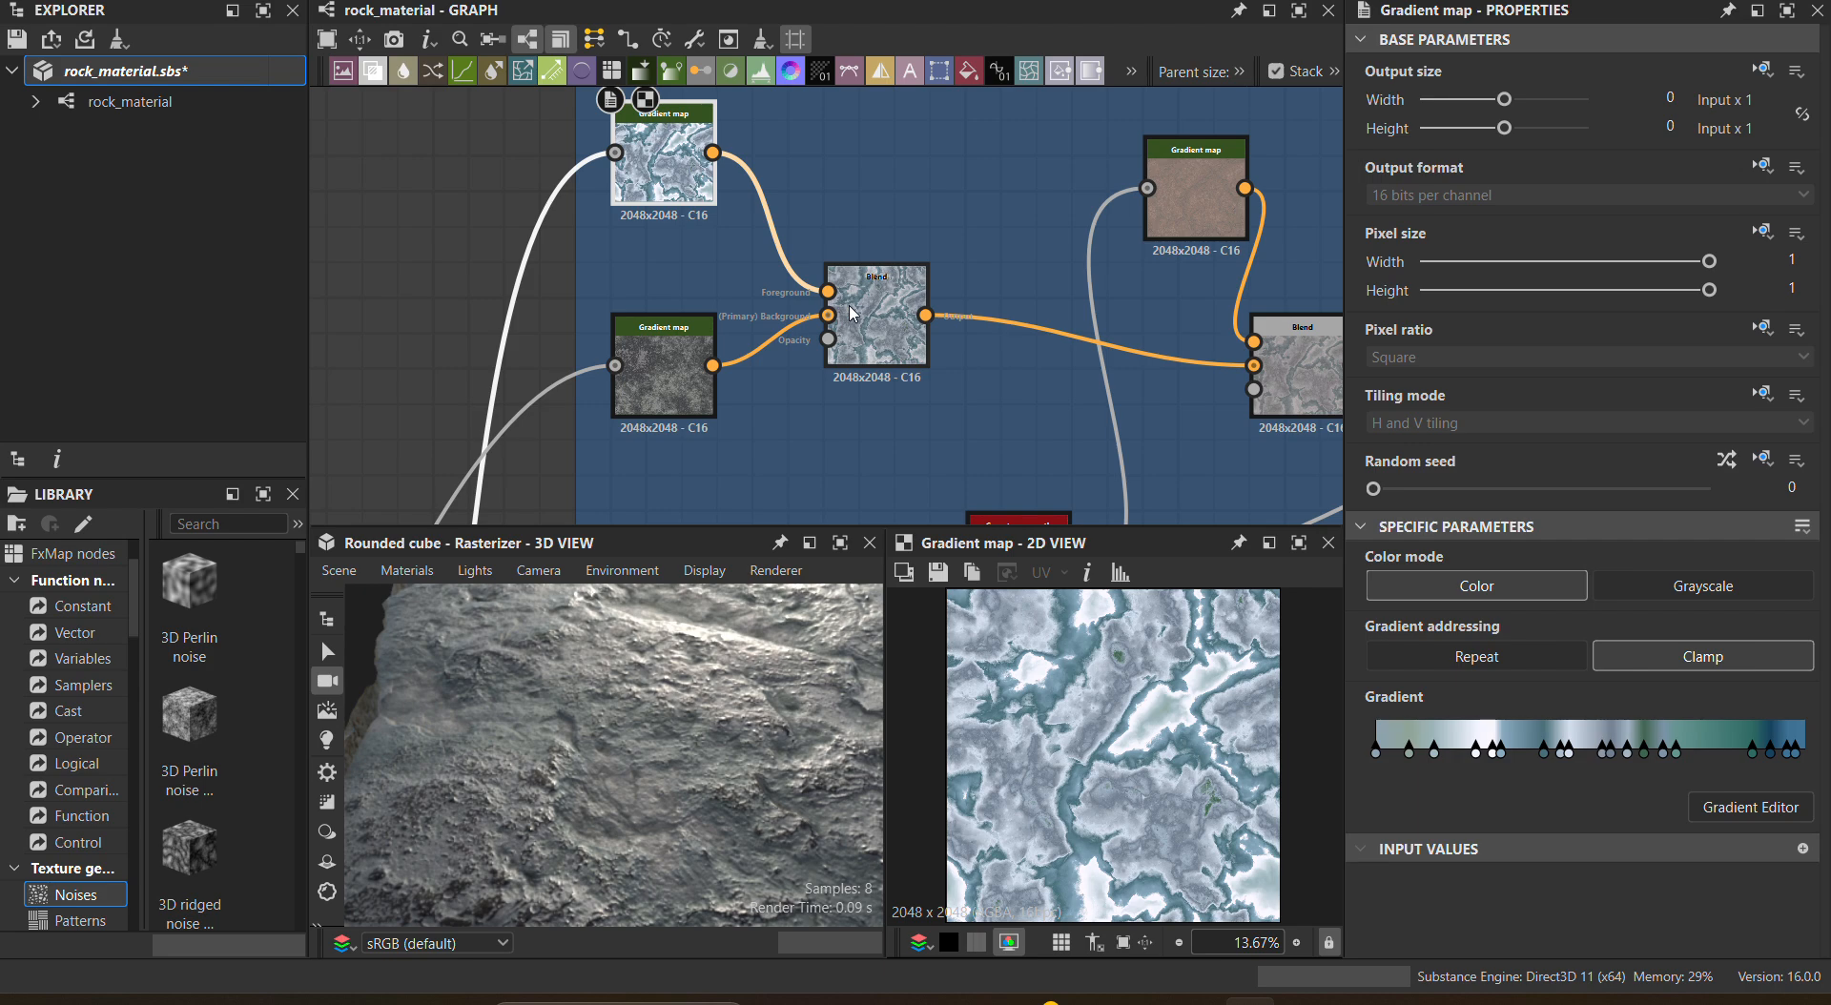
{"action": "double_click", "coordinate": [652, 391]}
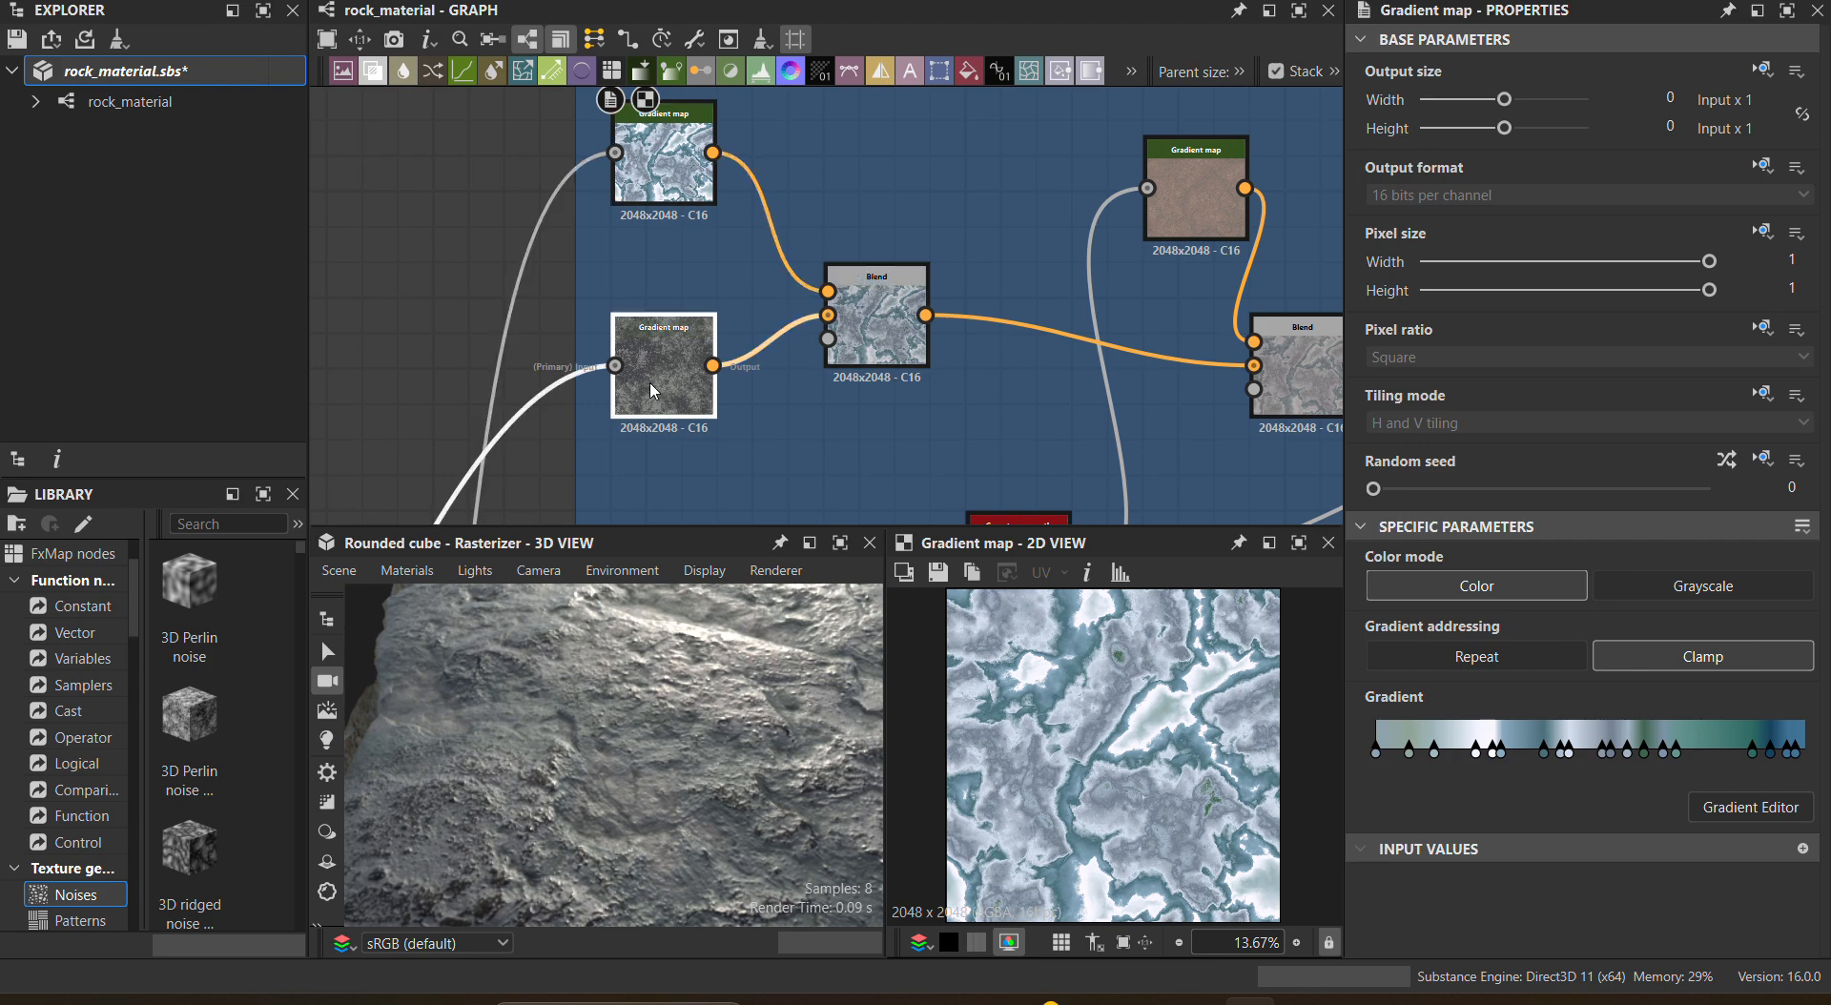
{"action": "middle_click_drag", "start_coordinate": [856, 444], "coordinate": [825, 395]}
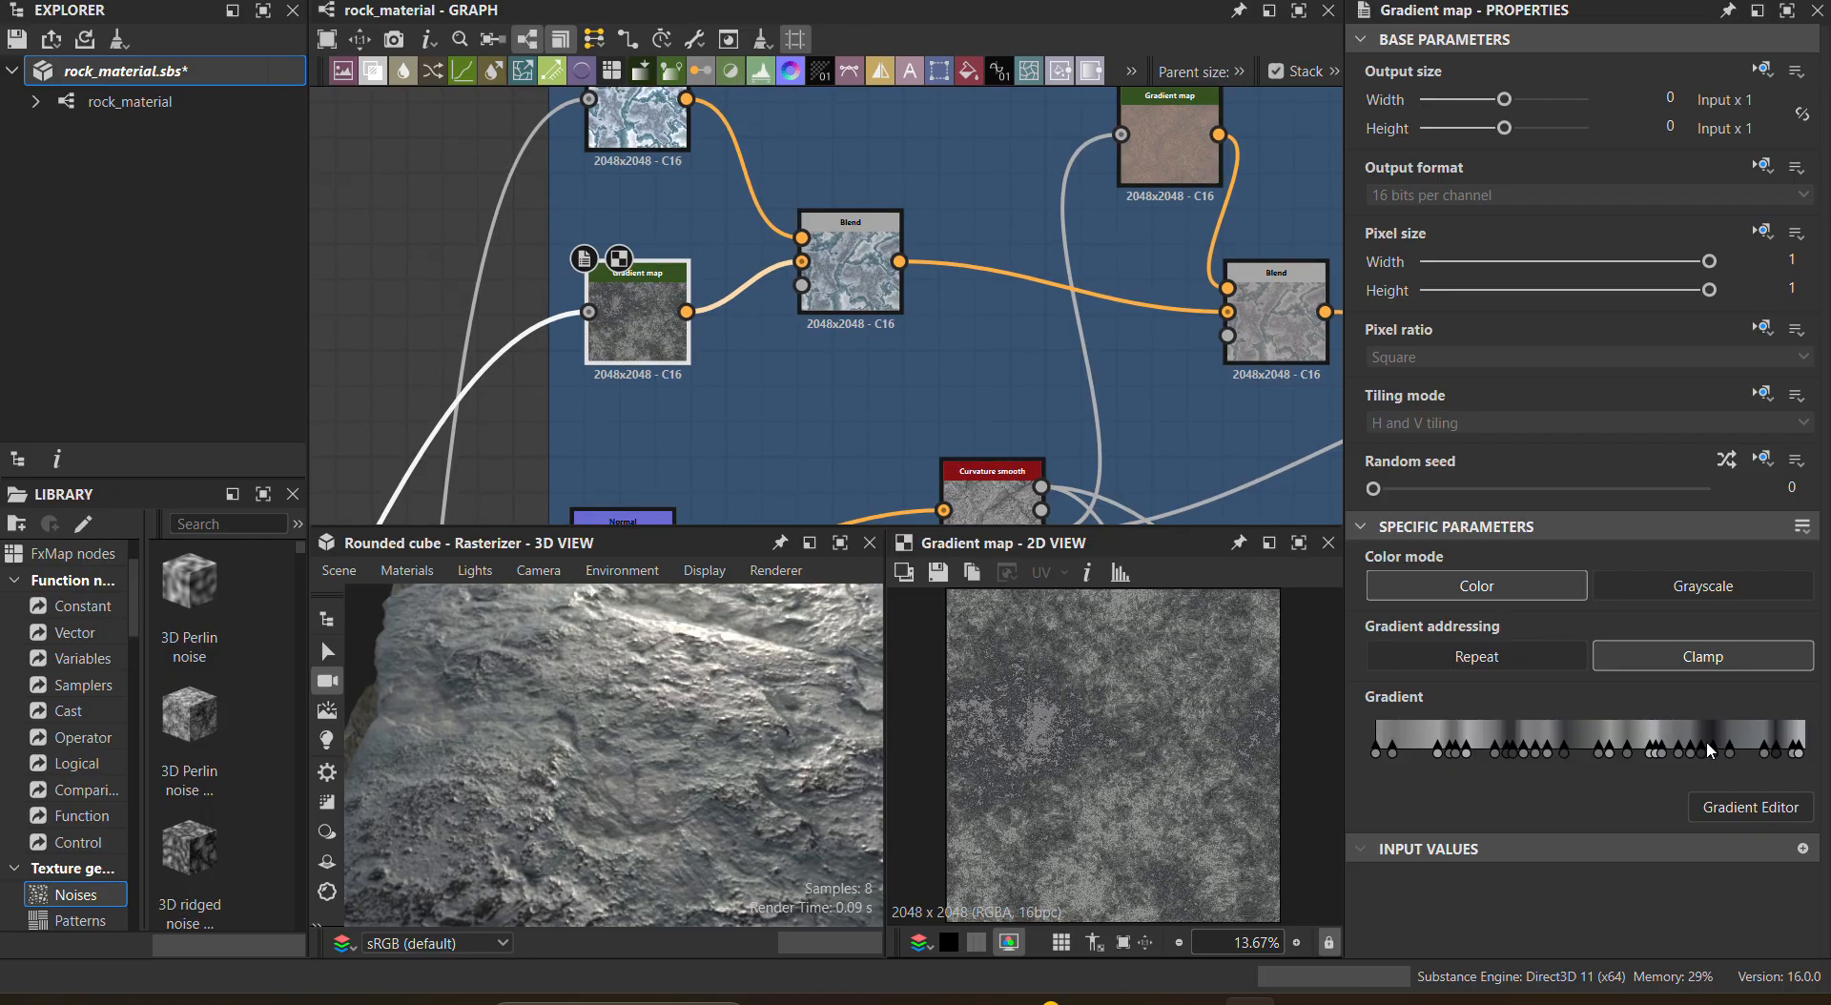
Step: Try an opacity of 0.99 on the Blend joining the two gradient maps and undo the change
{"action": "double_click", "coordinate": [867, 264]}
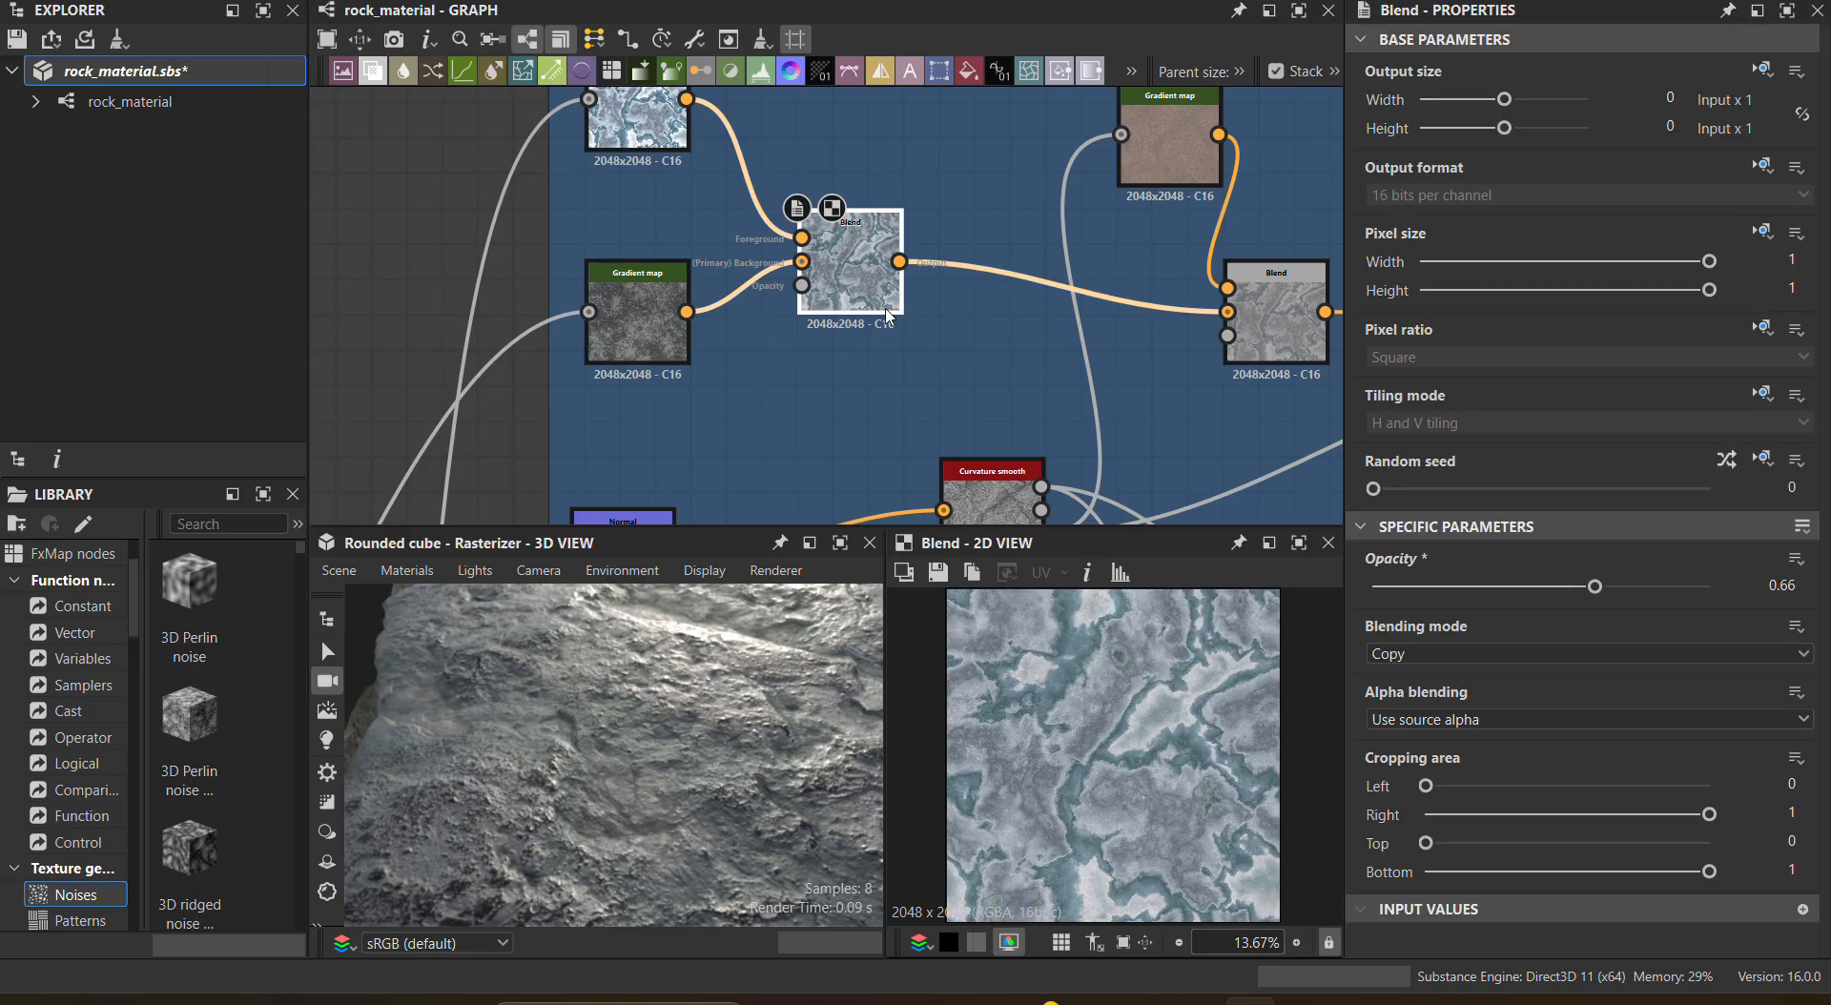
{"action": "left_click_drag", "start_coordinate": [1595, 588], "coordinate": [1676, 588]}
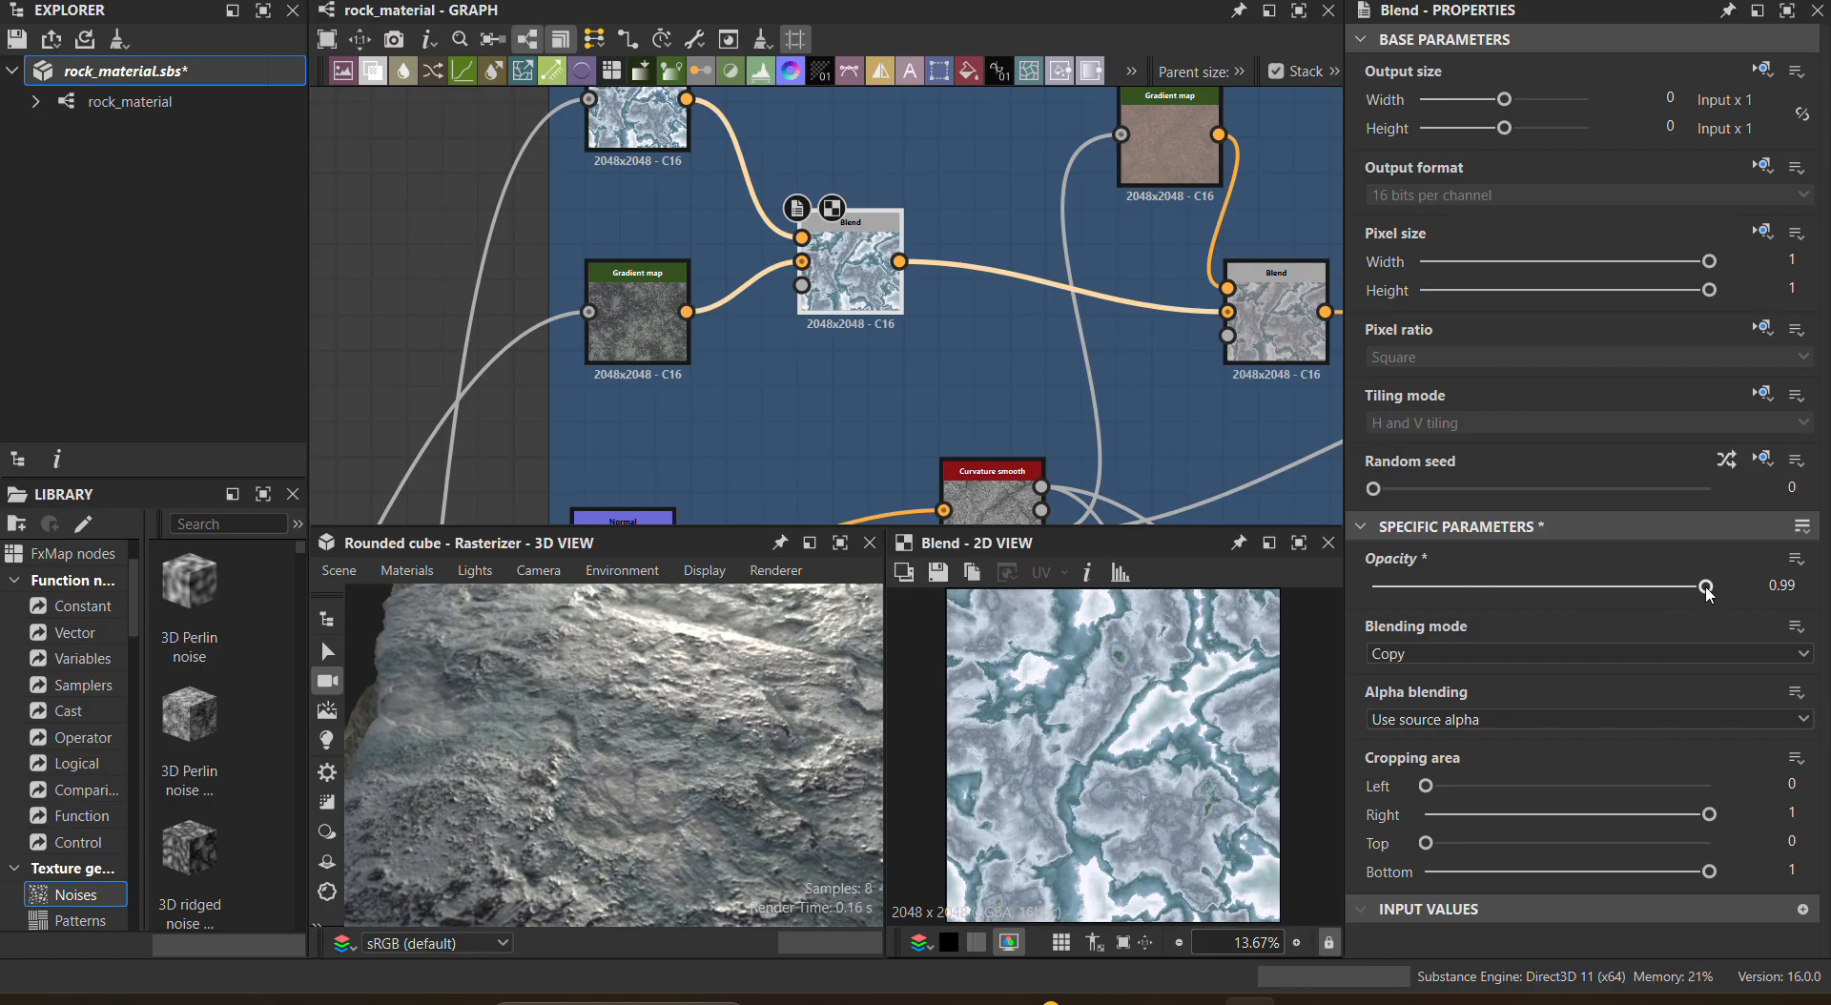
{"action": "key", "text": "ctrl+z"}
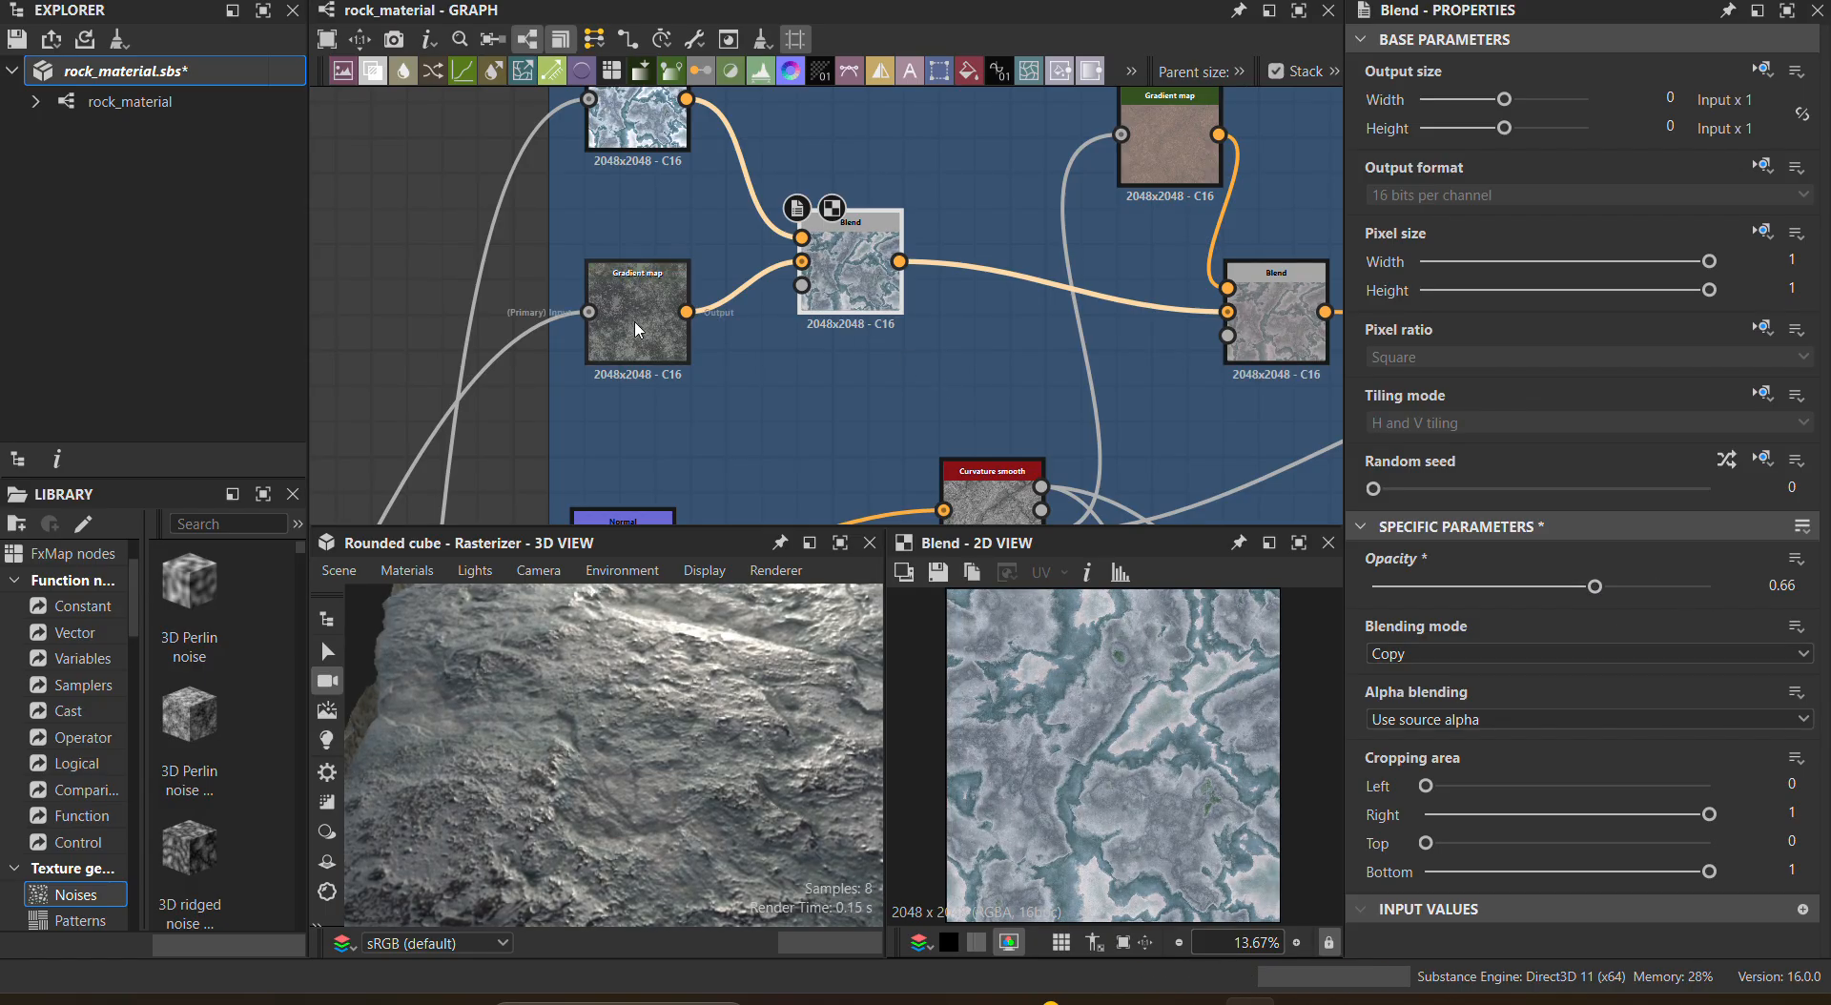
Step: Inspect the properties of the Normal node that feeds Curvature smooth in the Albedo frame
{"action": "scroll", "coordinate": [900, 347], "scroll_direction": "down", "scroll_amount": 2}
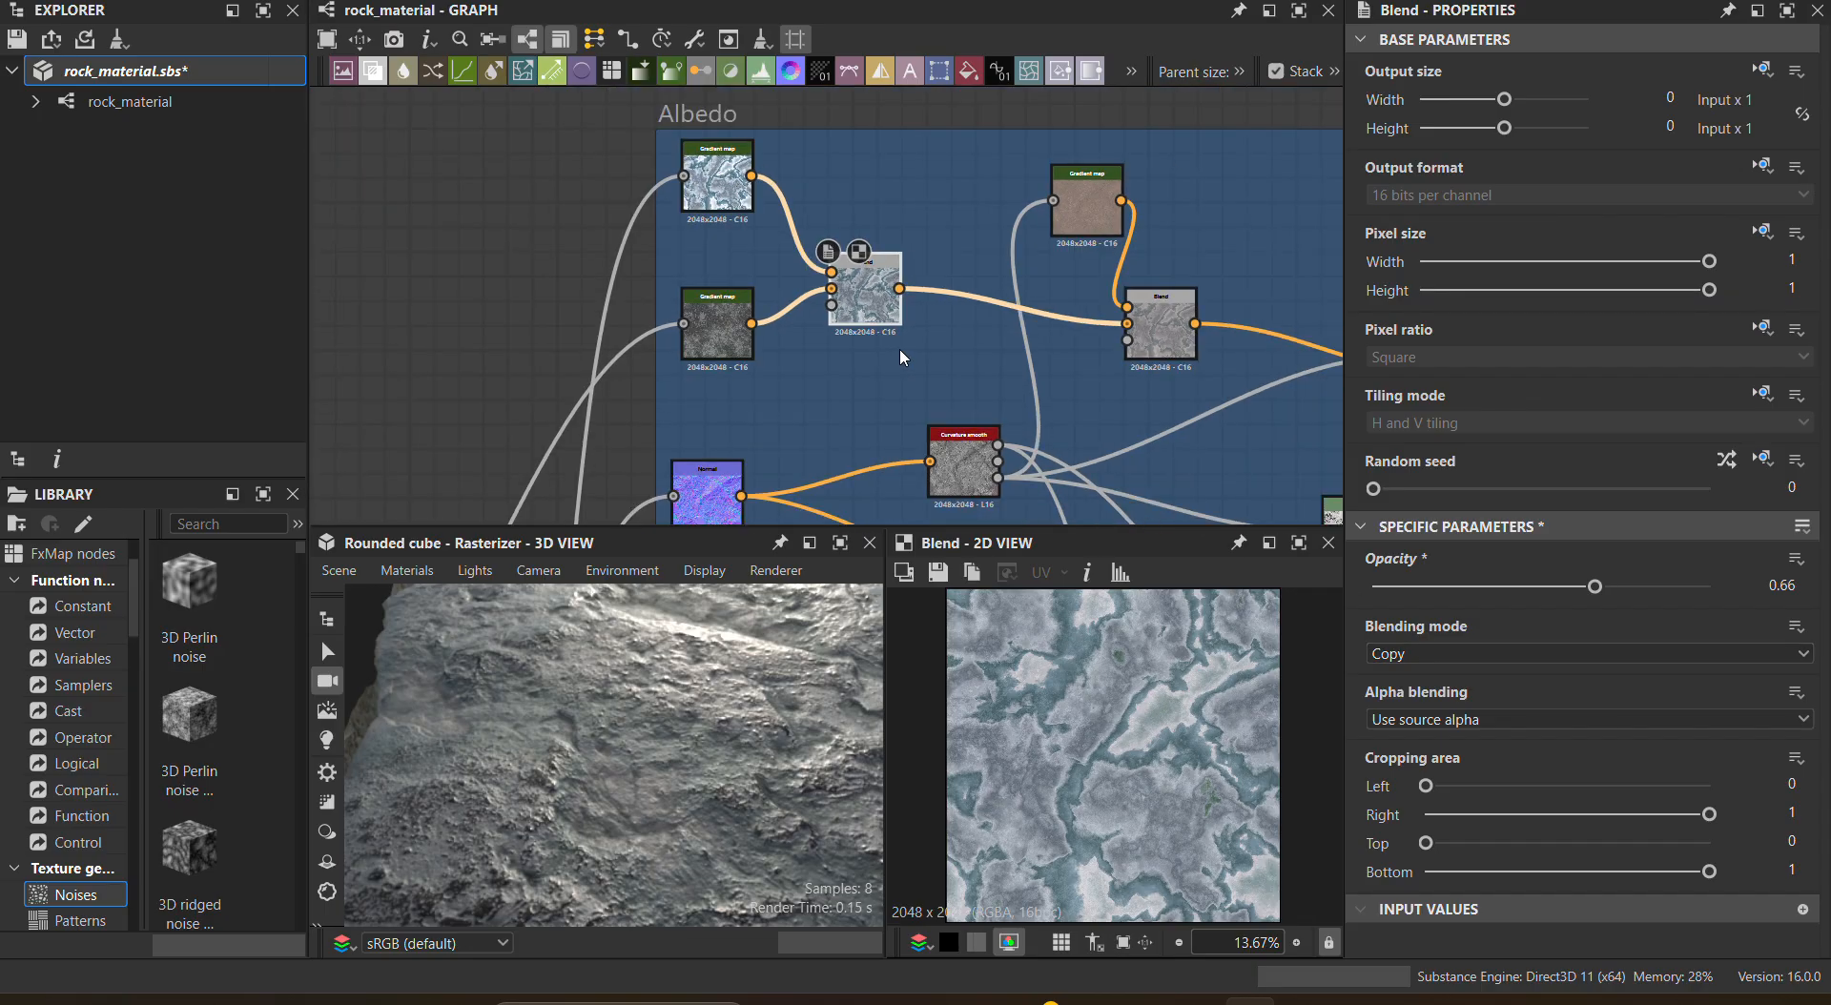
{"action": "middle_click_drag", "start_coordinate": [971, 390], "coordinate": [882, 263]}
{"action": "left_click", "coordinate": [647, 382]}
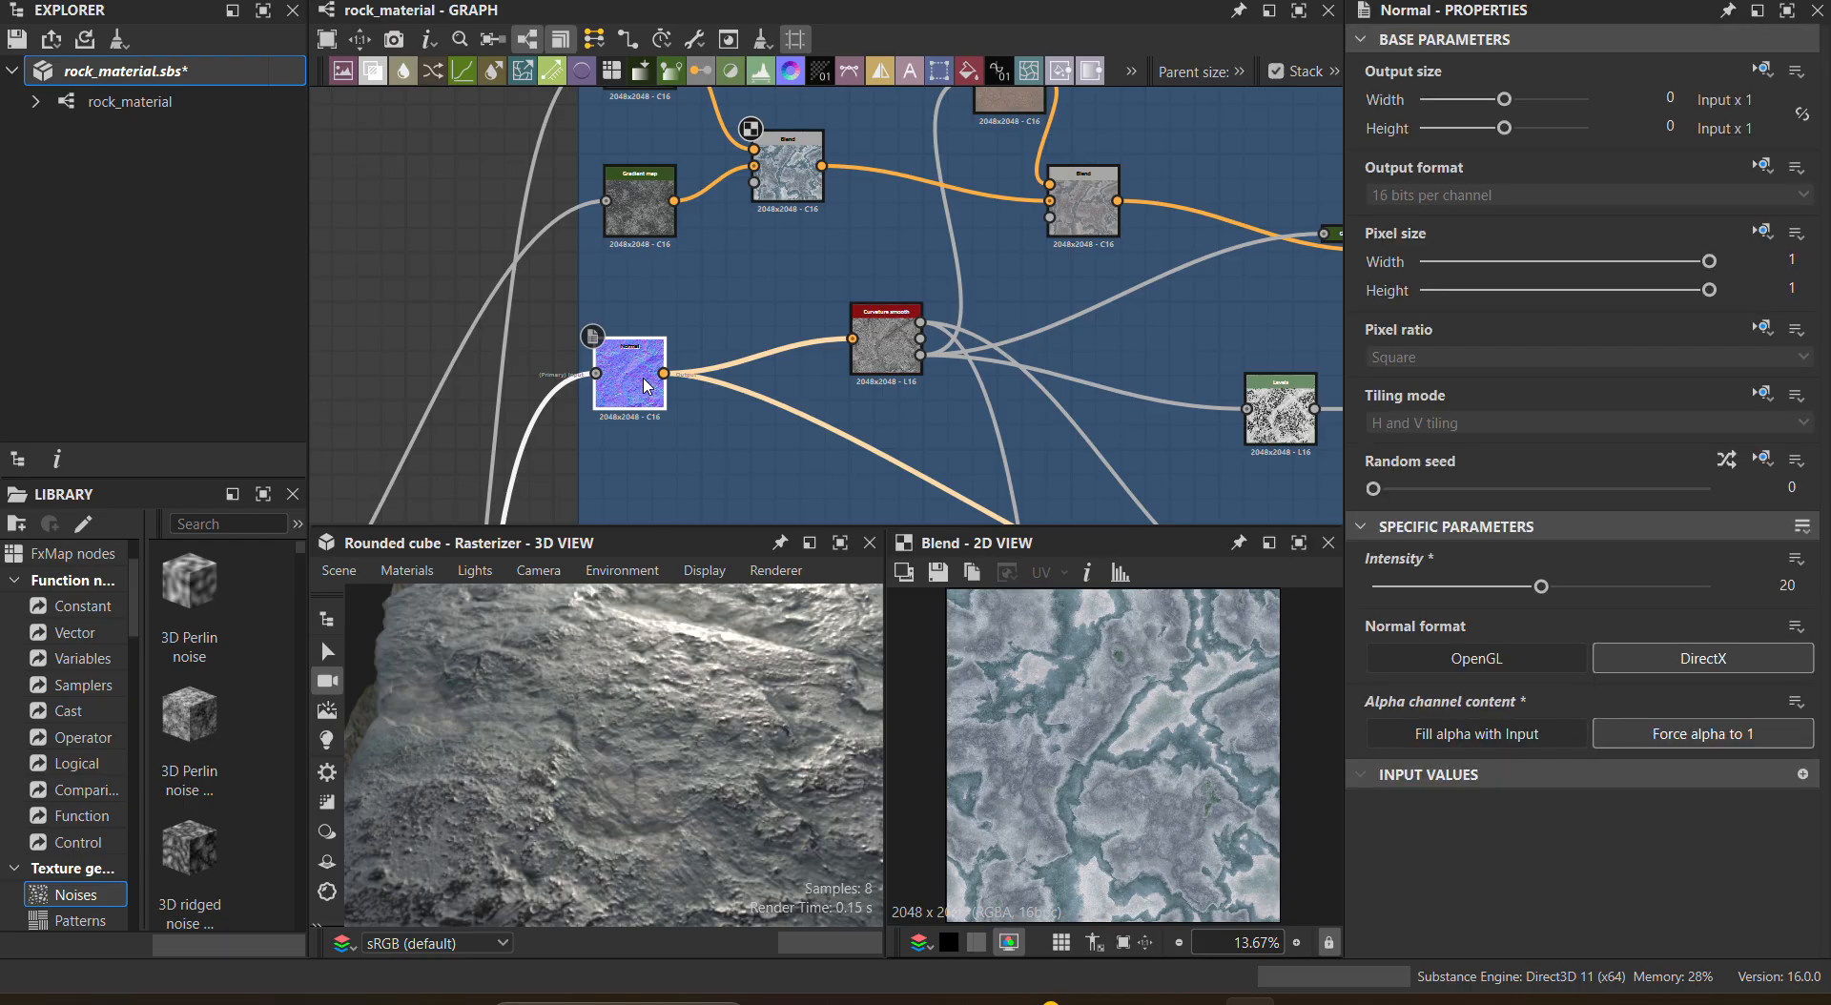
{"action": "middle_click_drag", "start_coordinate": [964, 429], "coordinate": [866, 322]}
{"action": "scroll", "coordinate": [750, 189], "scroll_direction": "up", "scroll_amount": 2}
{"action": "scroll", "coordinate": [746, 193], "scroll_direction": "down", "scroll_amount": 3}
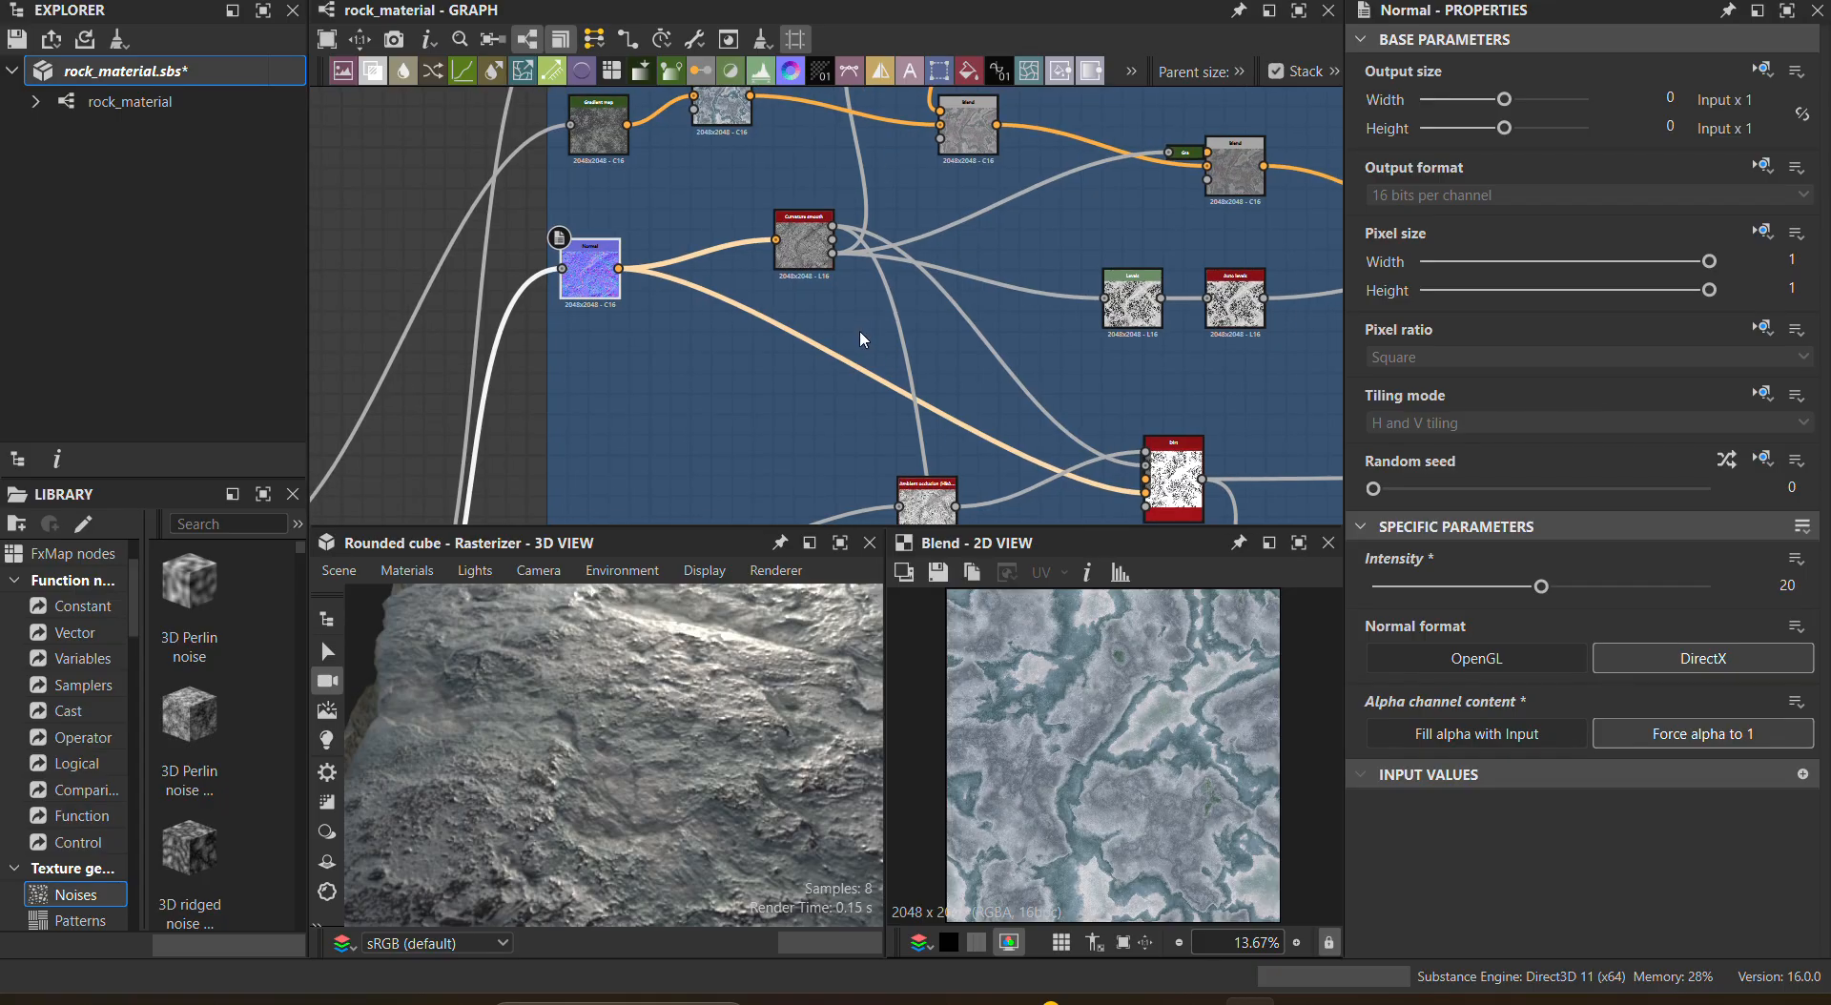
Step: Preview the Curvature smooth node's output in the 2D view and examine its detail up close
{"action": "left_click", "coordinate": [808, 245]}
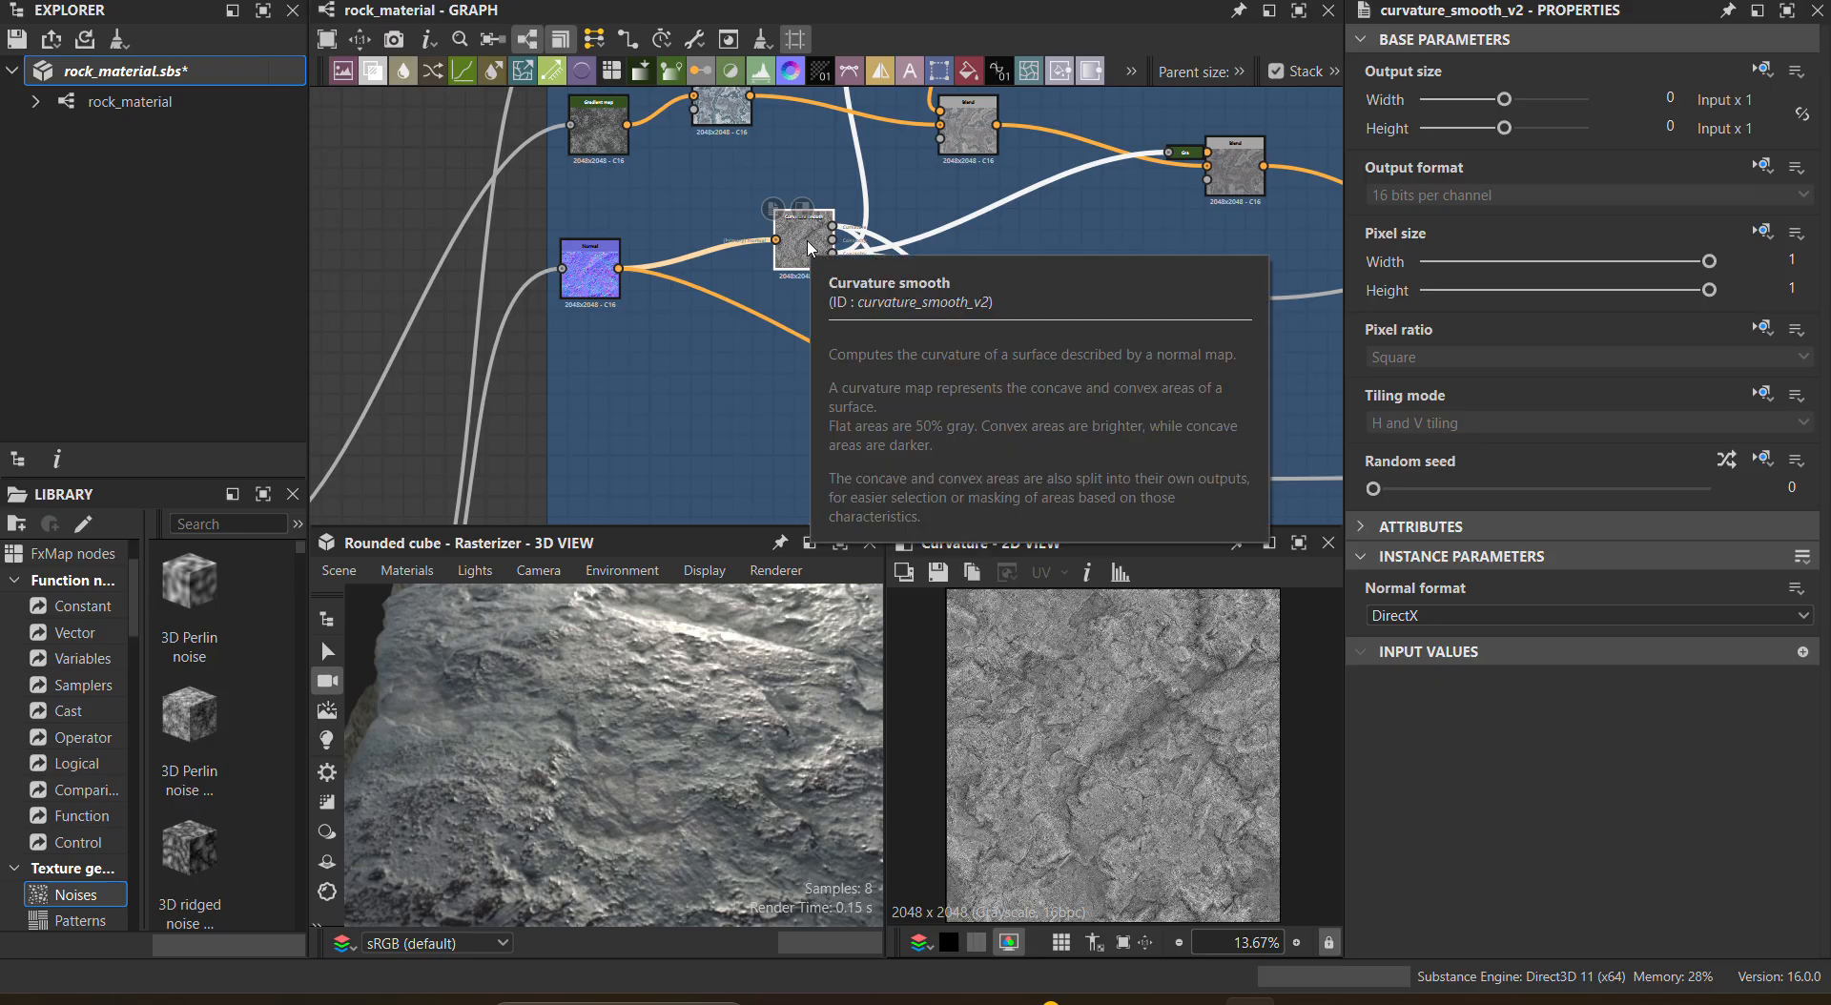
{"action": "middle_click_drag", "start_coordinate": [784, 378], "coordinate": [748, 312]}
{"action": "scroll", "coordinate": [1118, 755], "scroll_direction": "up", "scroll_amount": 3}
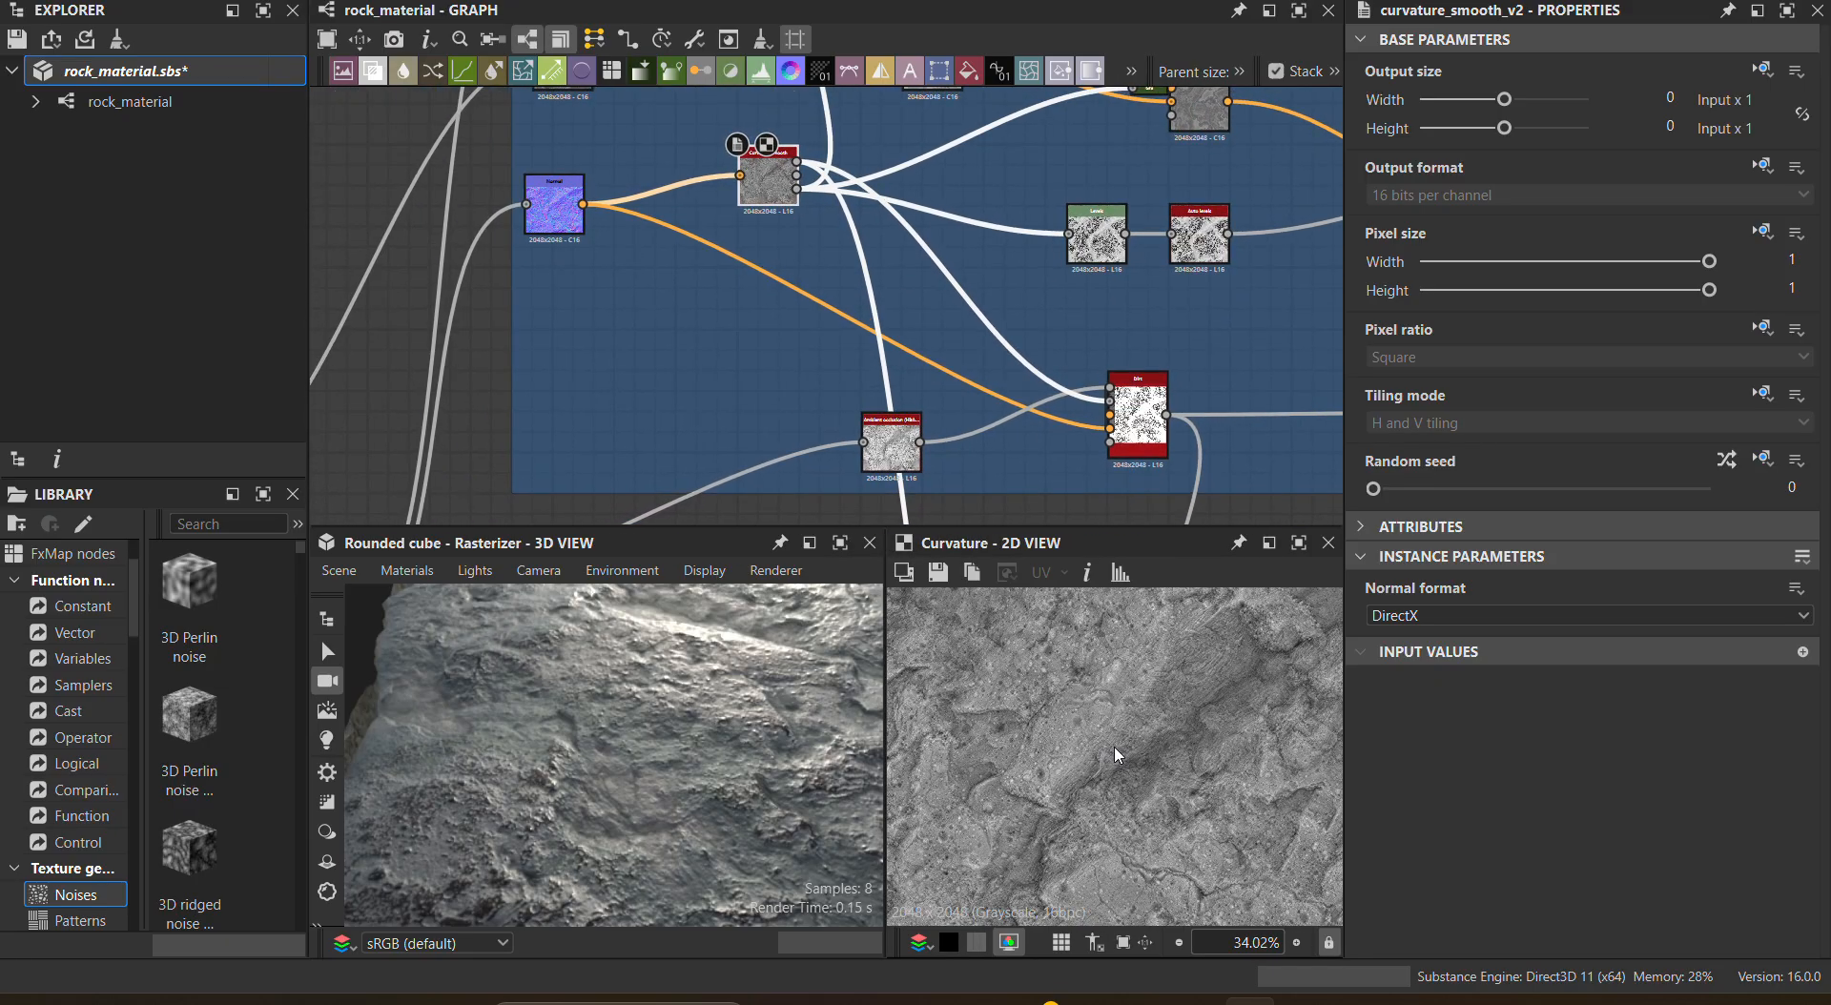
{"action": "scroll", "coordinate": [1118, 757], "scroll_direction": "up", "scroll_amount": 1}
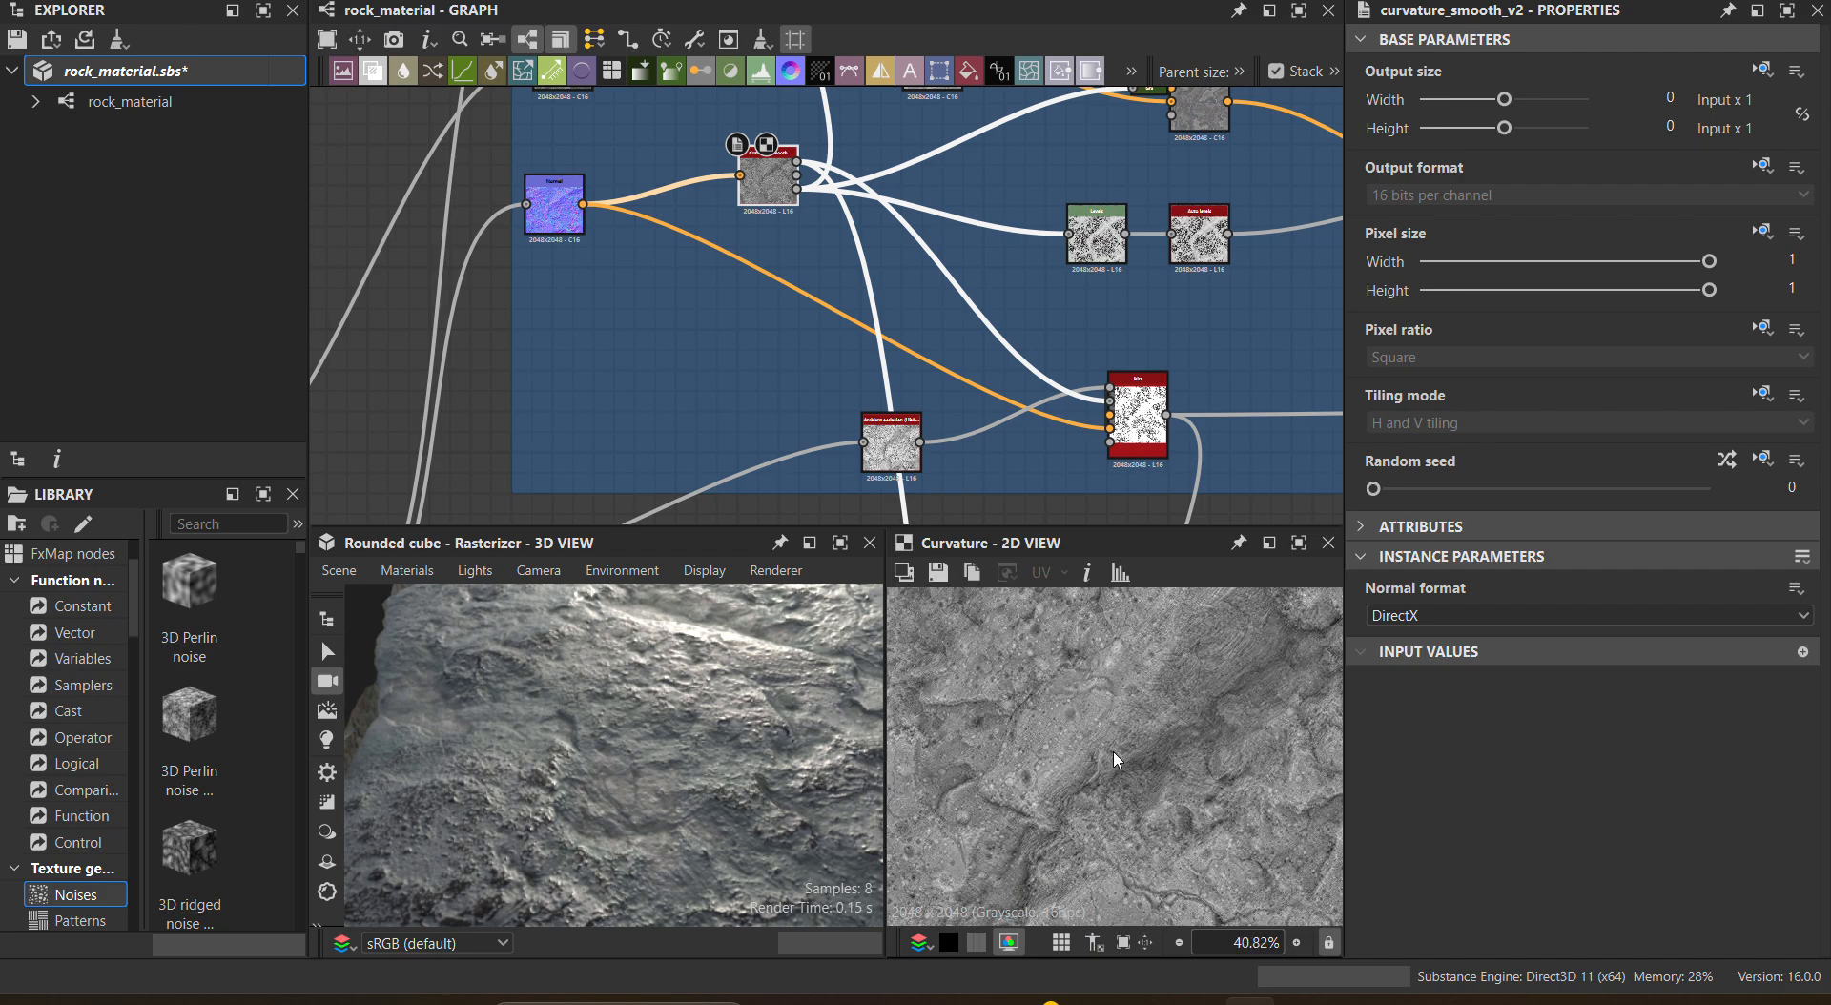
{"action": "scroll", "coordinate": [1118, 756], "scroll_direction": "down", "scroll_amount": 2}
{"action": "middle_click_drag", "start_coordinate": [968, 341], "coordinate": [853, 363]}
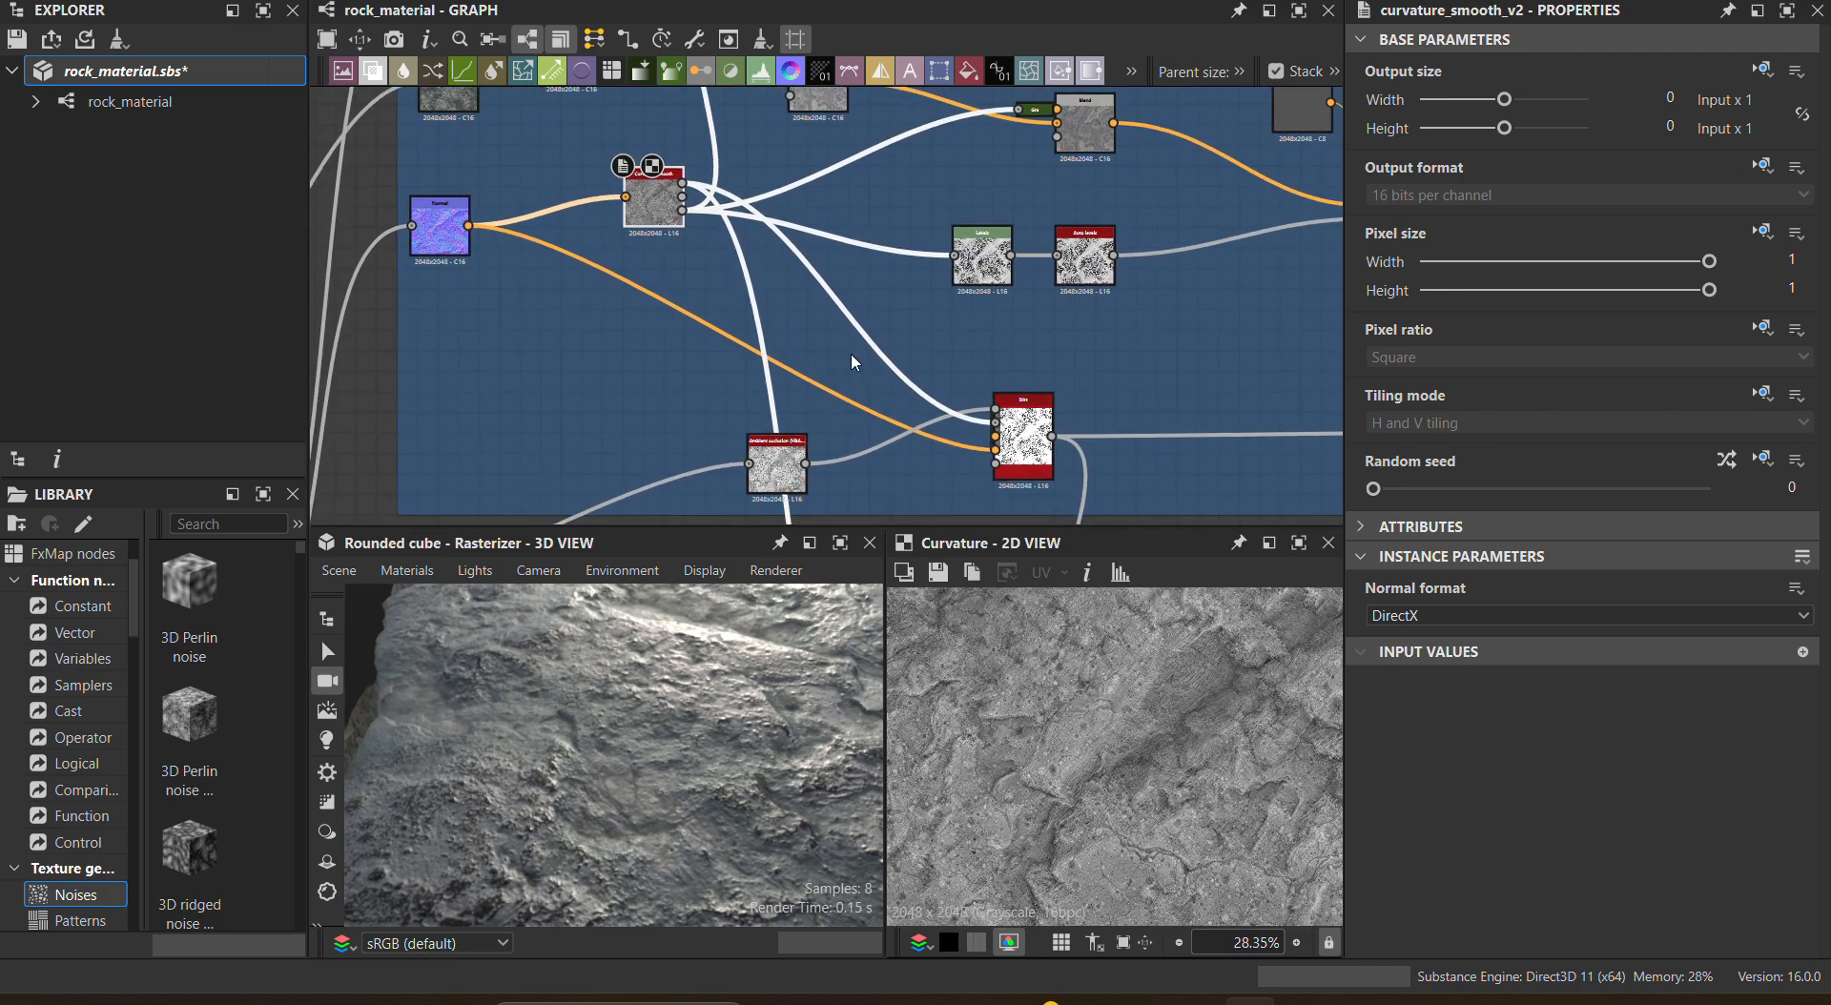
Step: Read what the Convexity and Concavity outputs of the Curvature smooth node provide and review where its outputs connect
{"action": "scroll", "coordinate": [677, 192], "scroll_direction": "up", "scroll_amount": 5}
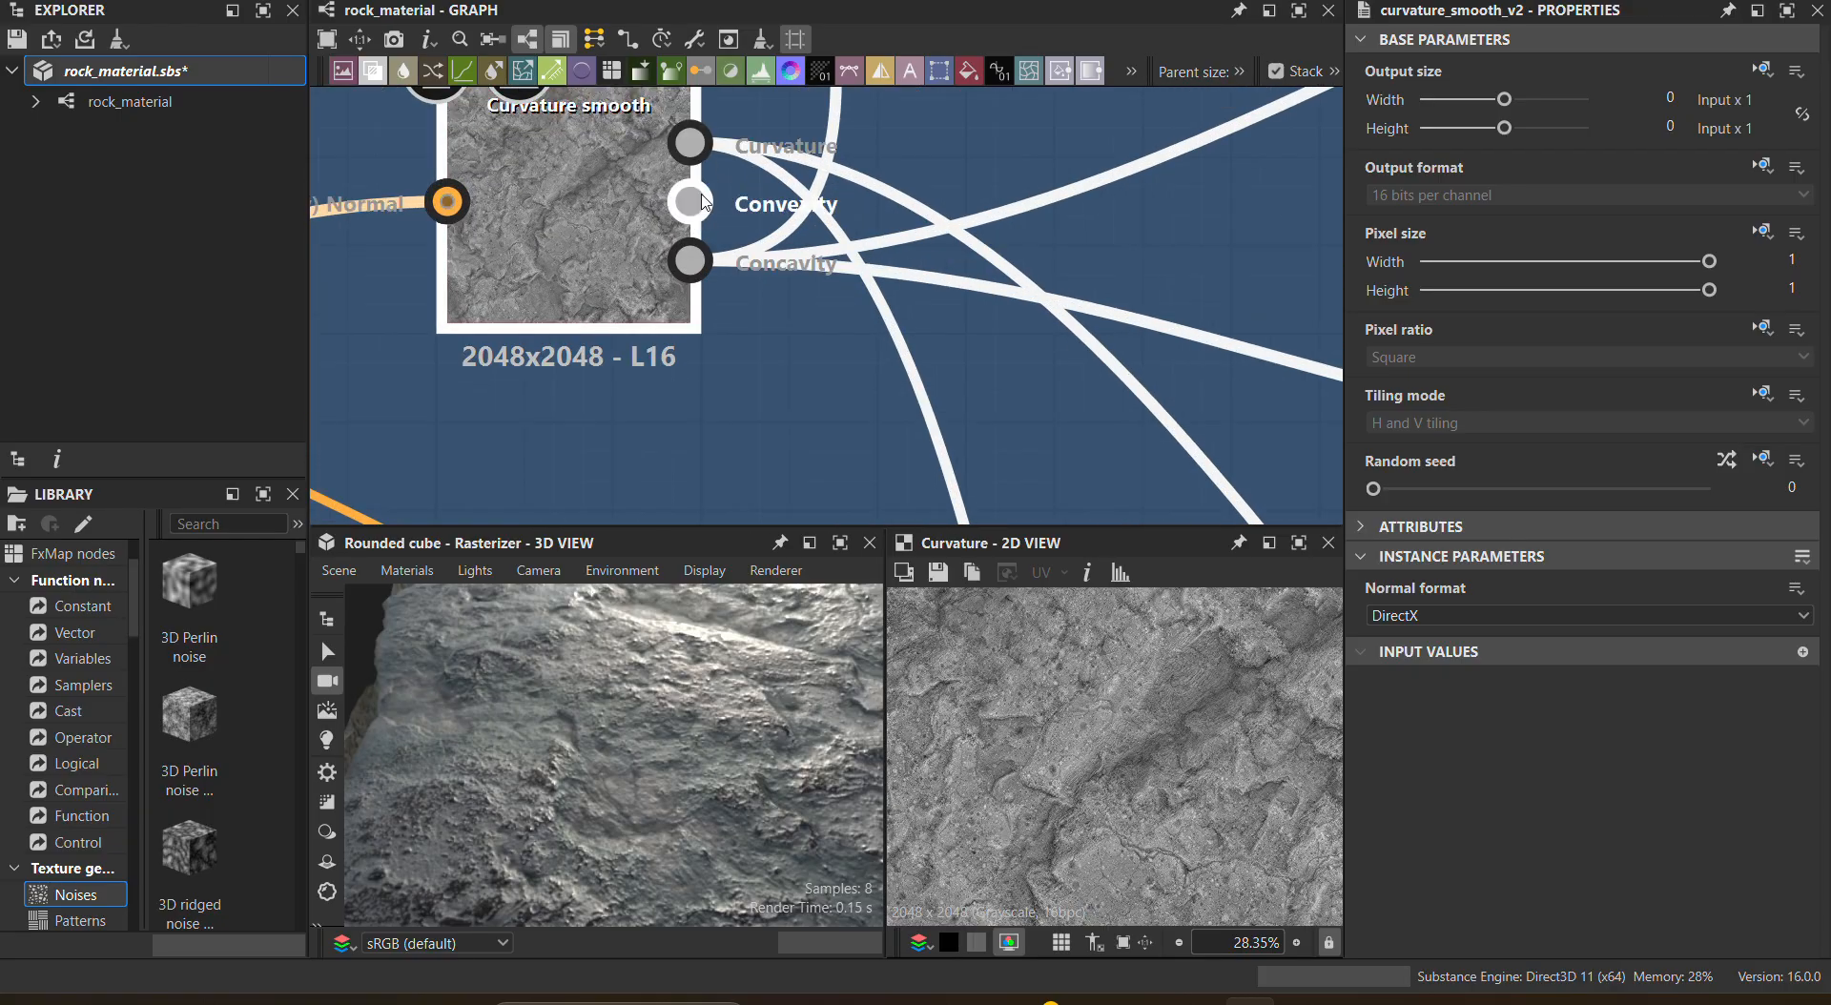
{"action": "mouse_move", "coordinate": [703, 206]}
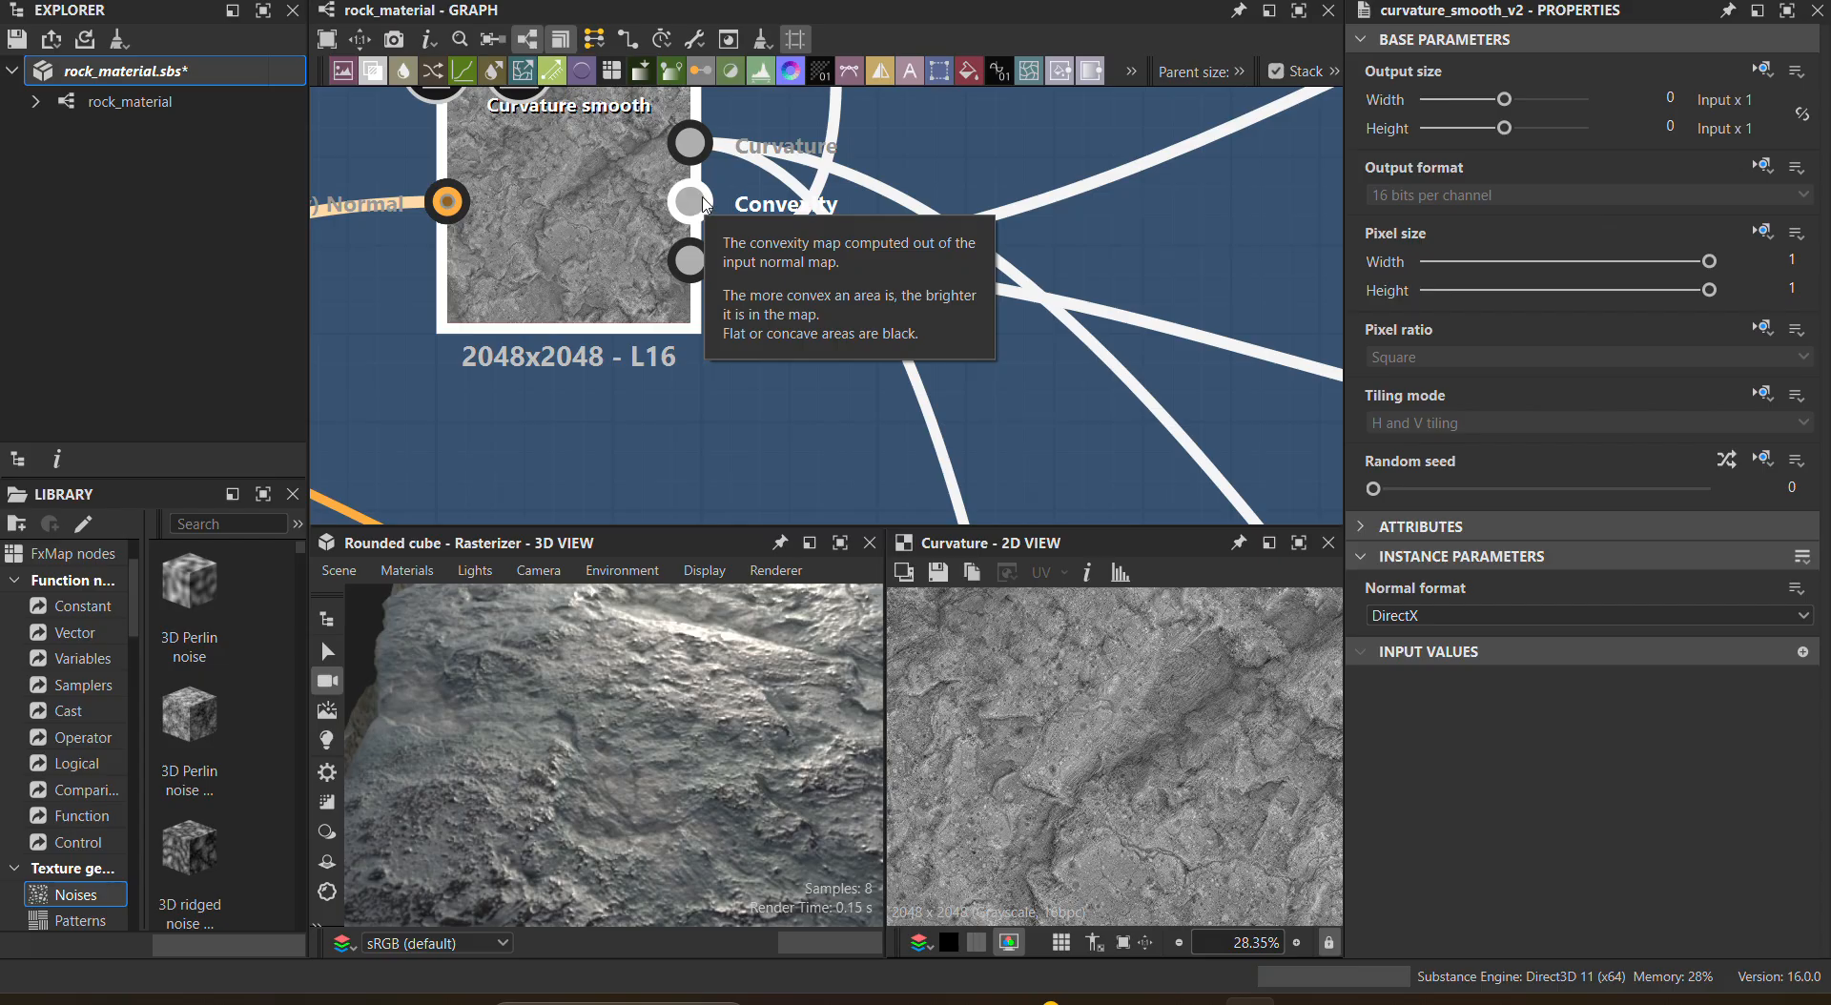
{"action": "mouse_move", "coordinate": [682, 276]}
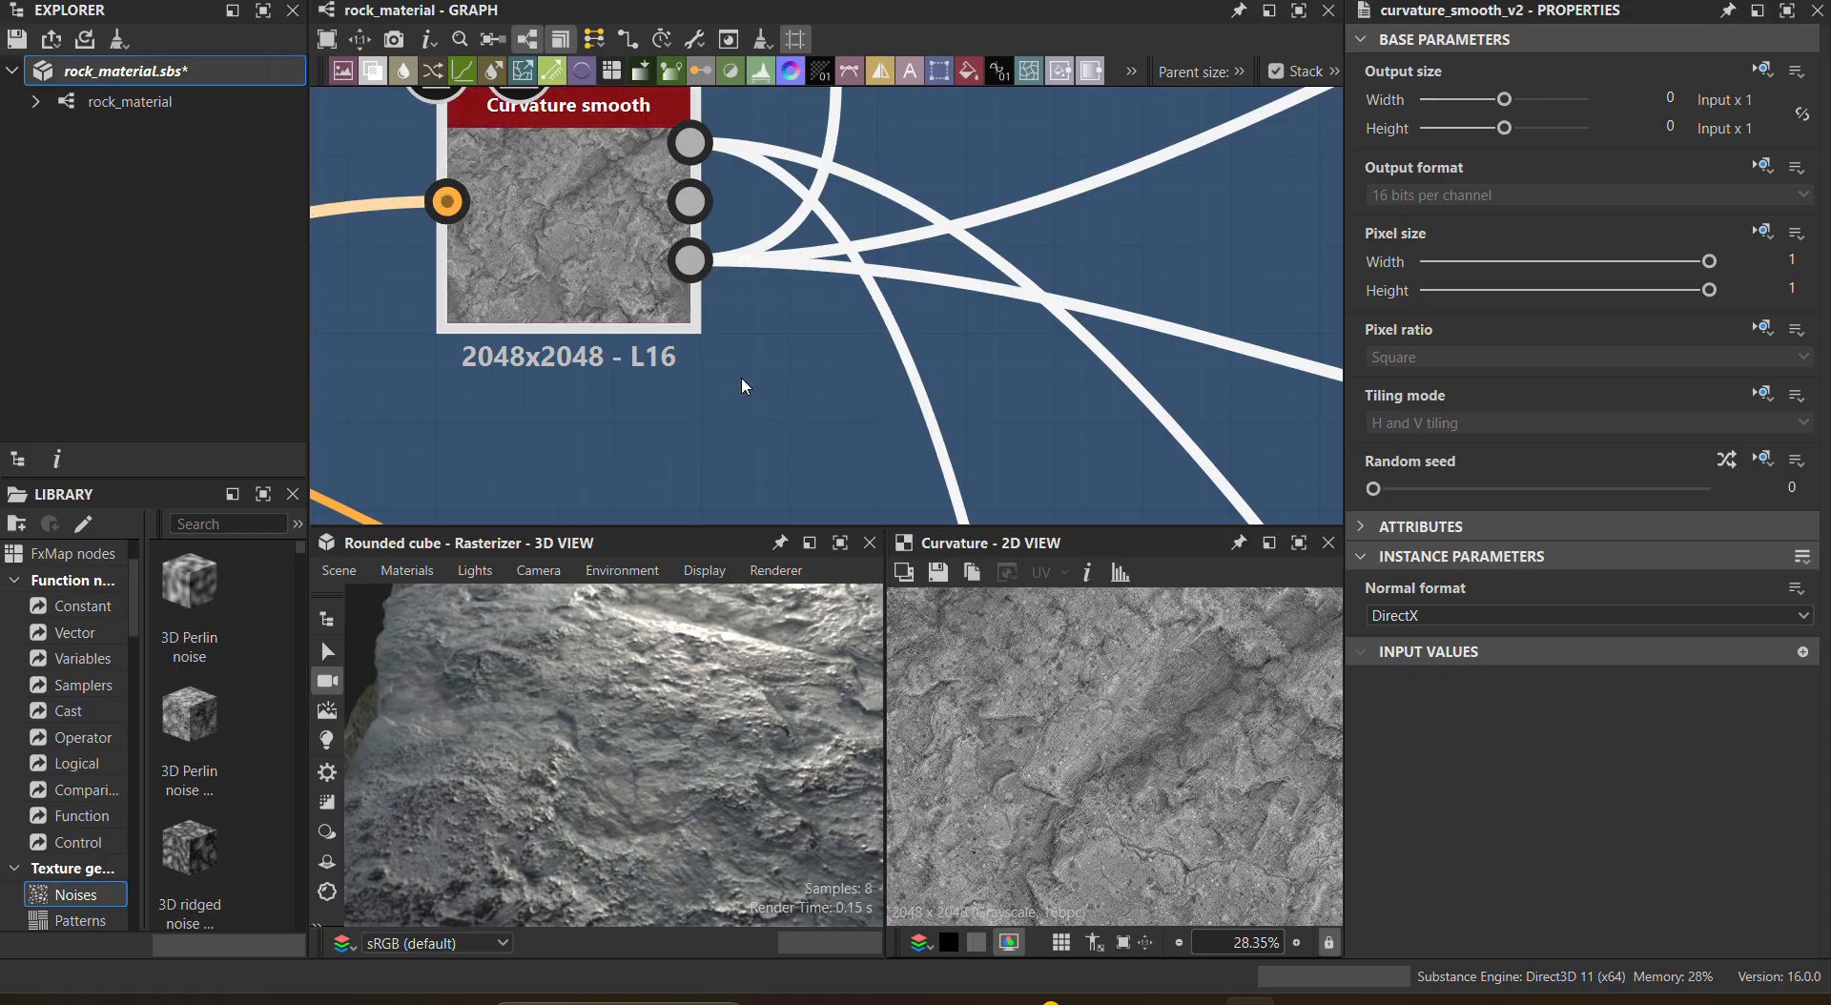
{"action": "scroll", "coordinate": [740, 370], "scroll_direction": "down", "scroll_amount": 5}
{"action": "middle_click_drag", "start_coordinate": [924, 412], "coordinate": [727, 223]}
{"action": "scroll", "coordinate": [765, 250], "scroll_direction": "down", "scroll_amount": 3}
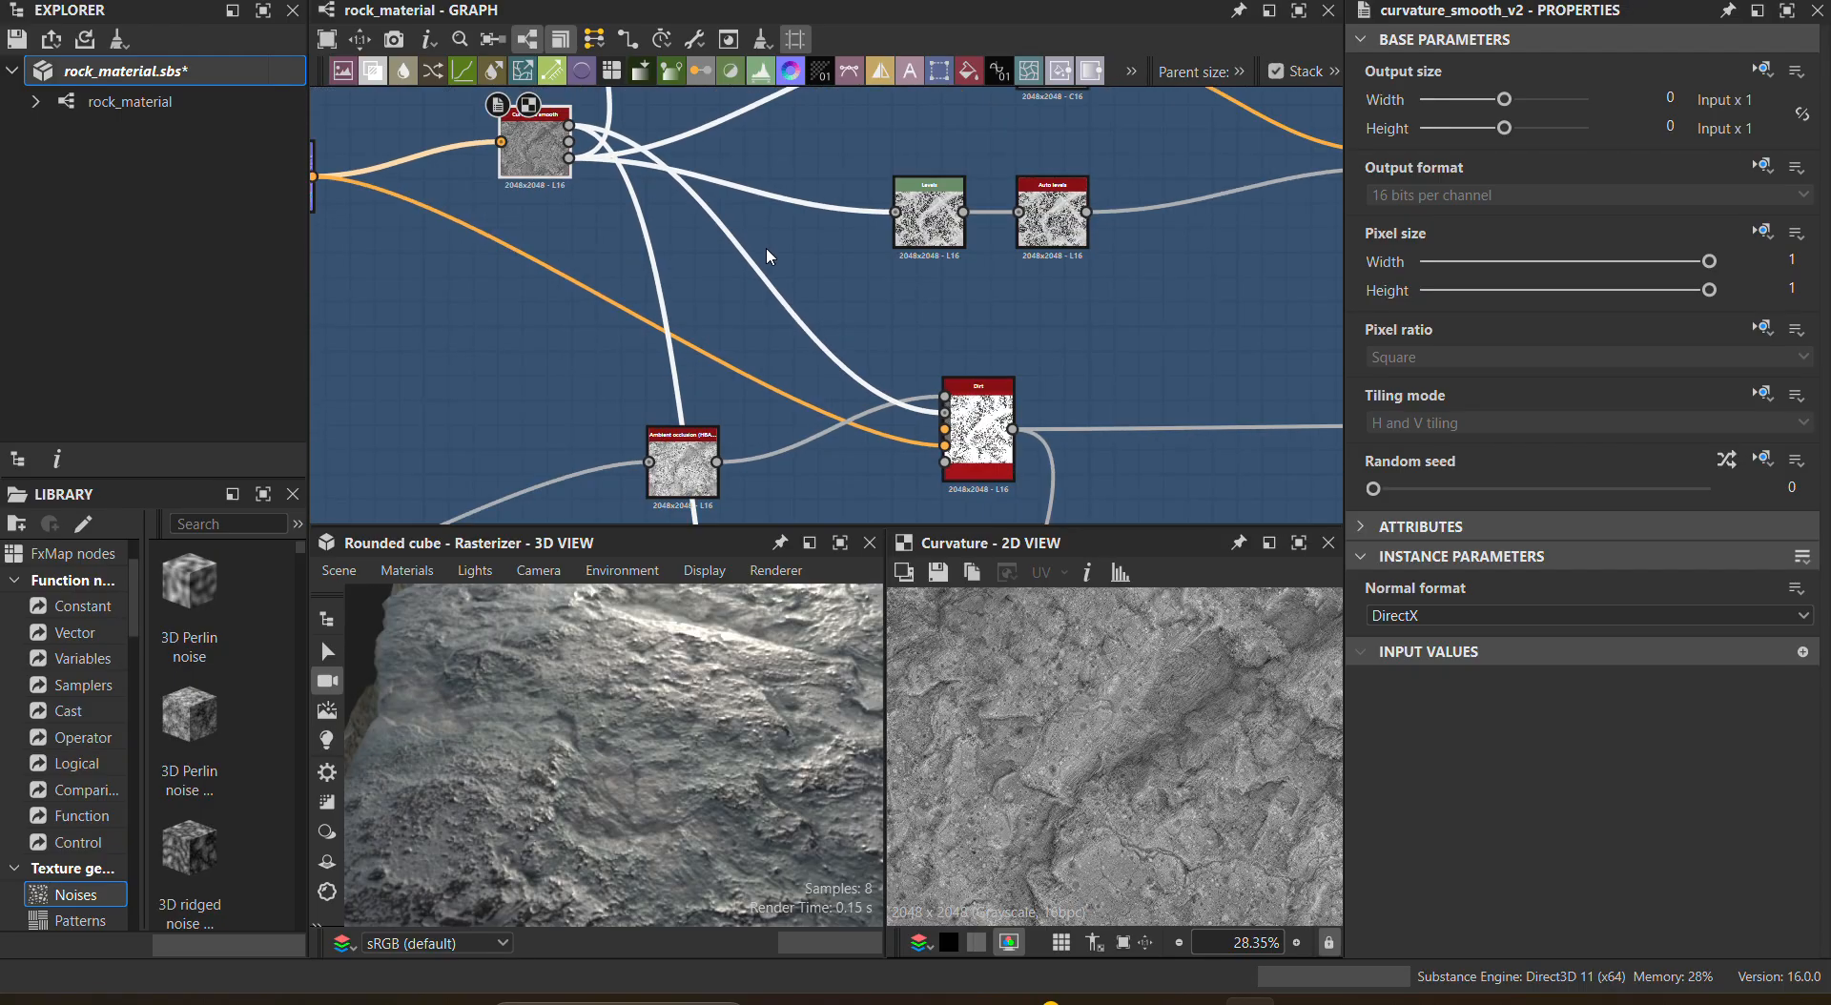
Step: Preview the brown Gradient map feeding the Blend node in the 2D view and inspect its gradient parameters
{"action": "middle_click_drag", "start_coordinate": [692, 141], "coordinate": [734, 410]}
{"action": "scroll", "coordinate": [732, 238], "scroll_direction": "up", "scroll_amount": 6}
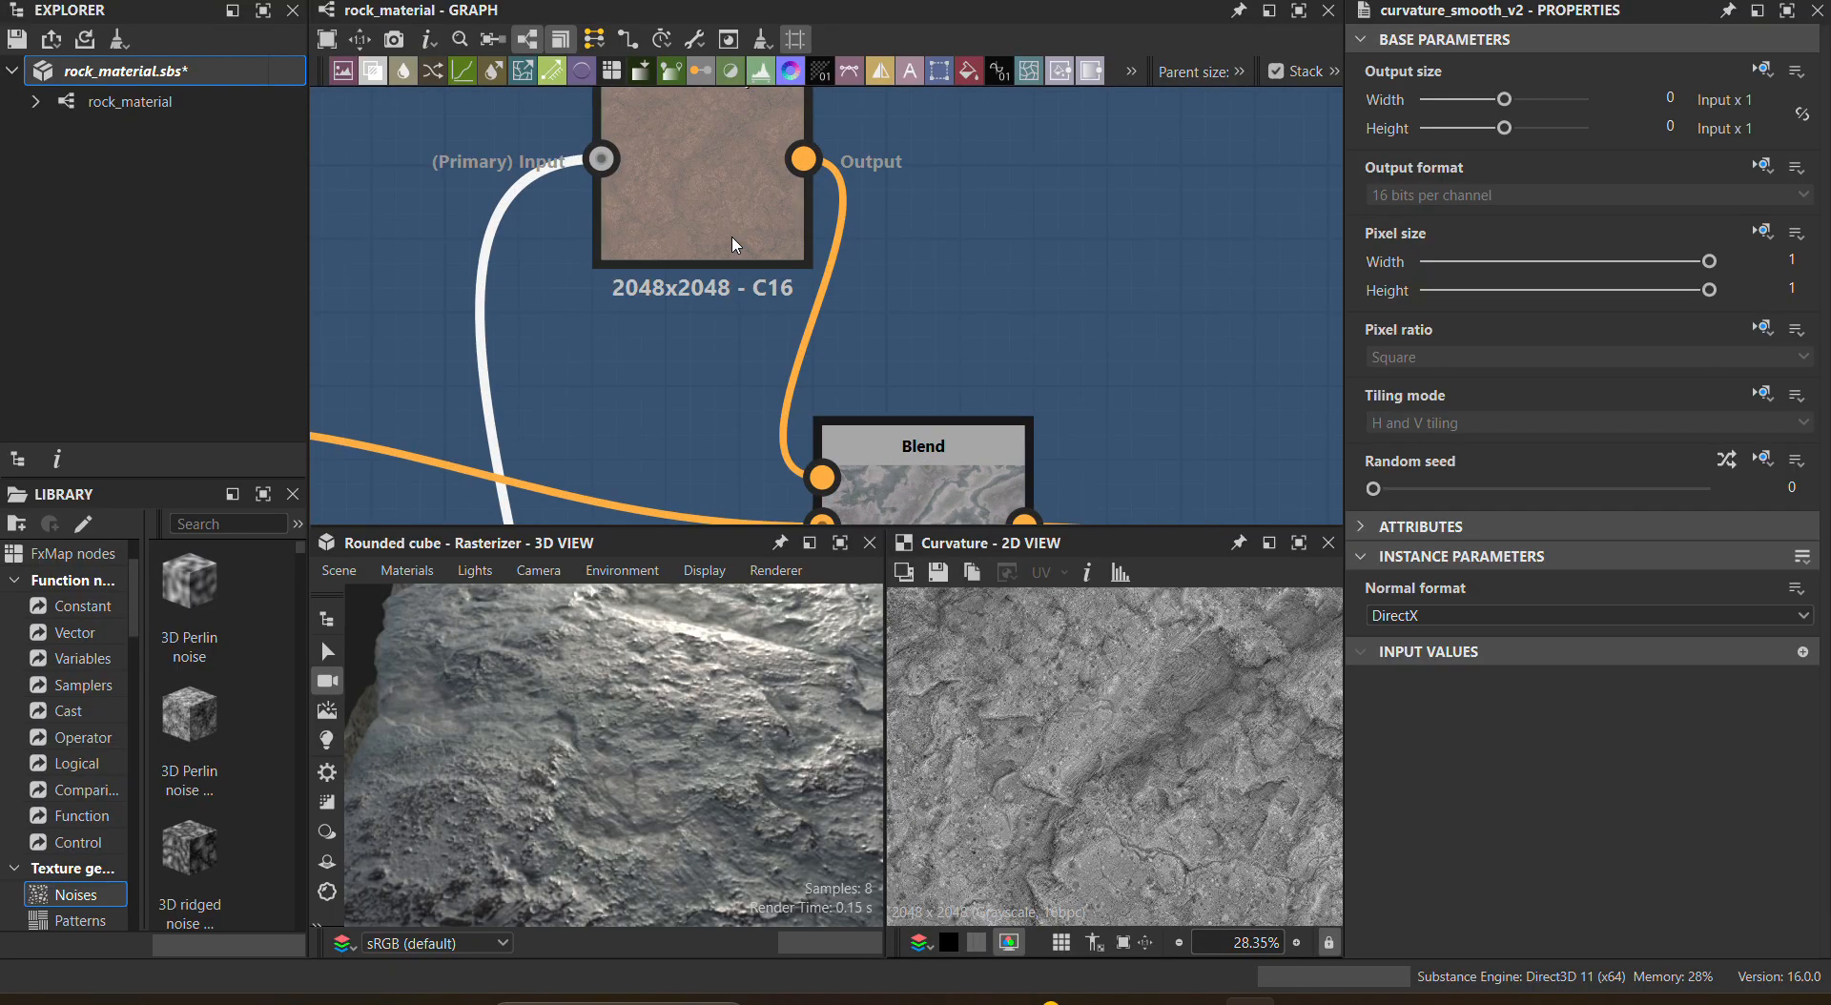
{"action": "left_click", "coordinate": [722, 181]}
{"action": "double_click", "coordinate": [721, 187]}
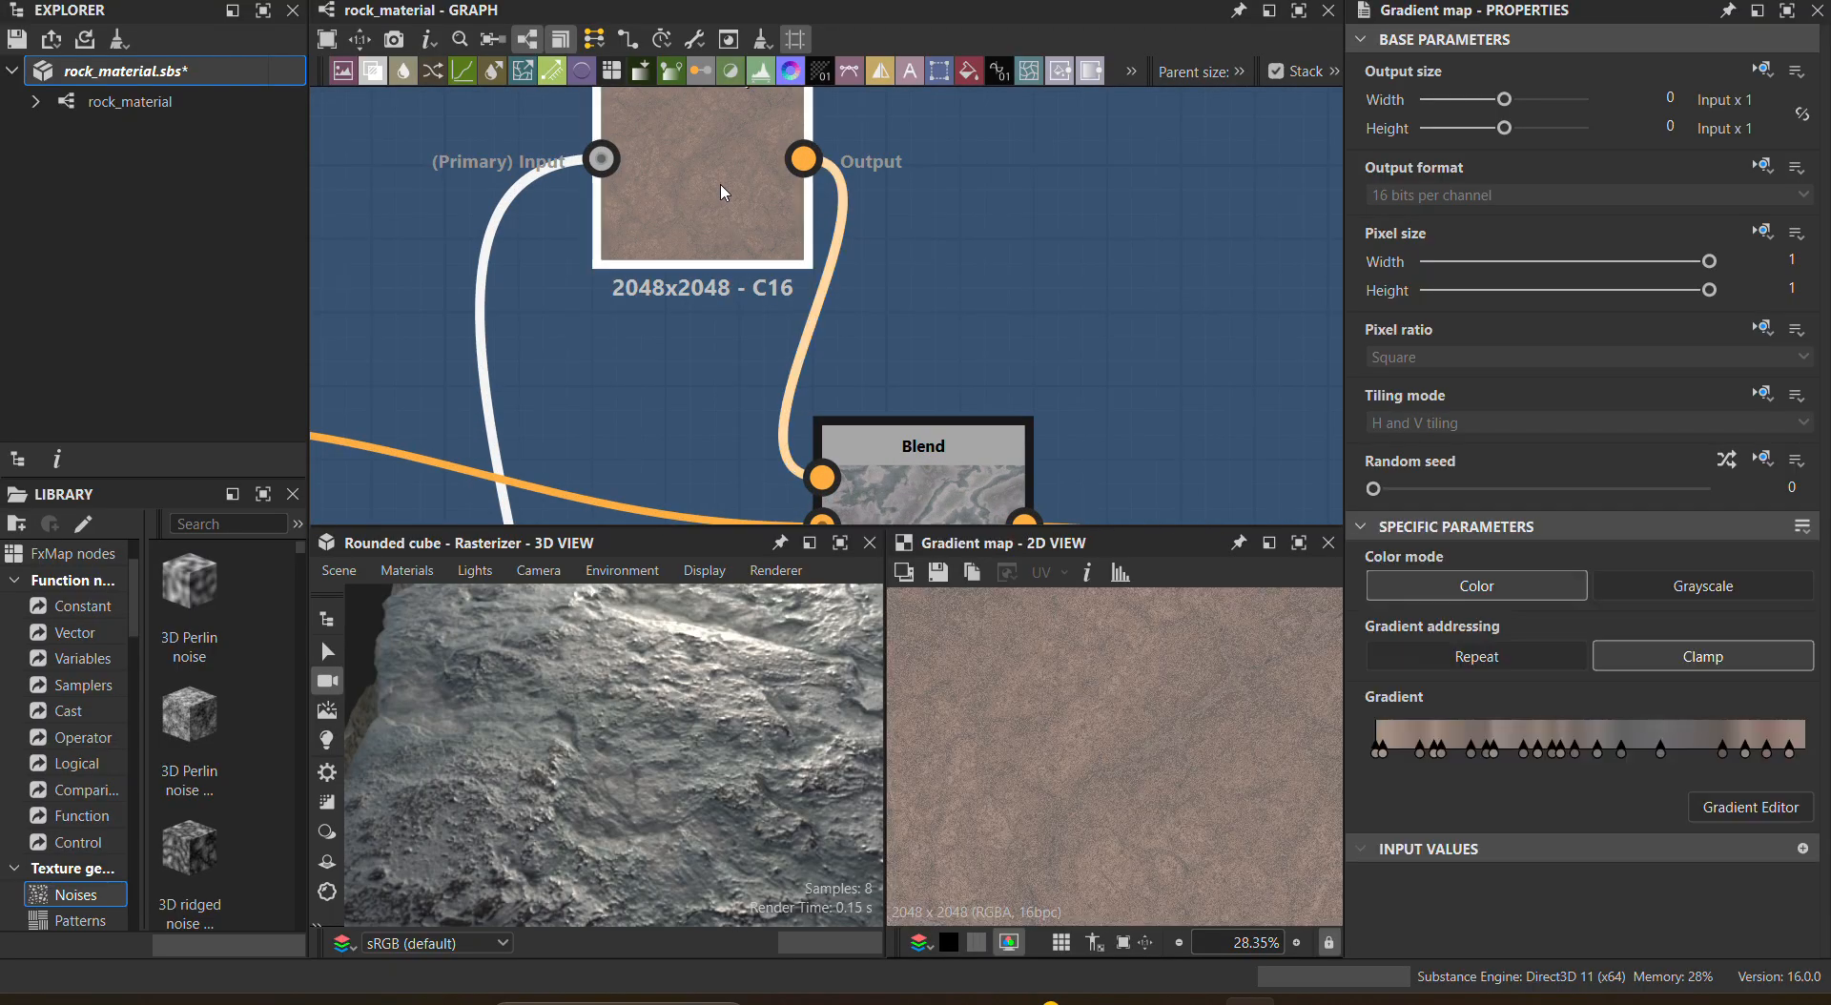
Step: Try an opacity of 0.17 on the Blend node fed by that gradient map and undo the change
{"action": "middle_click_drag", "start_coordinate": [1099, 368], "coordinate": [1008, 91]}
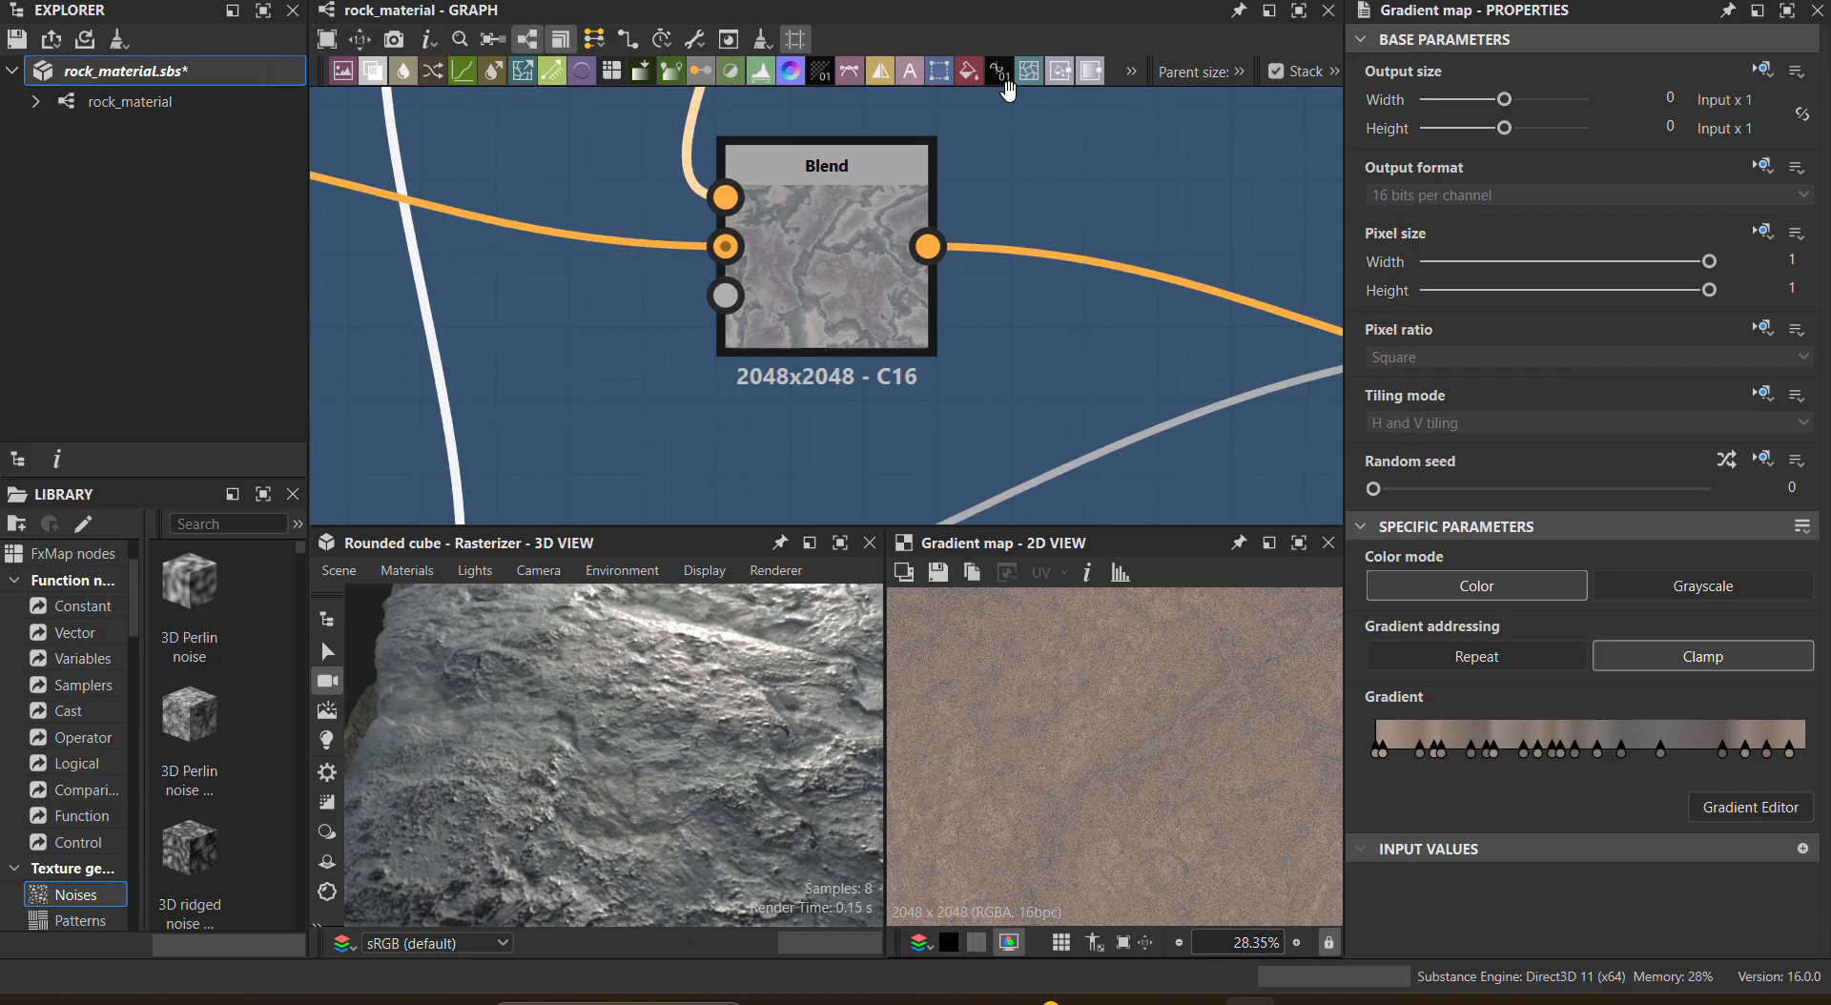
{"action": "double_click", "coordinate": [810, 297]}
{"action": "left_click_drag", "start_coordinate": [1521, 586], "coordinate": [1445, 613]}
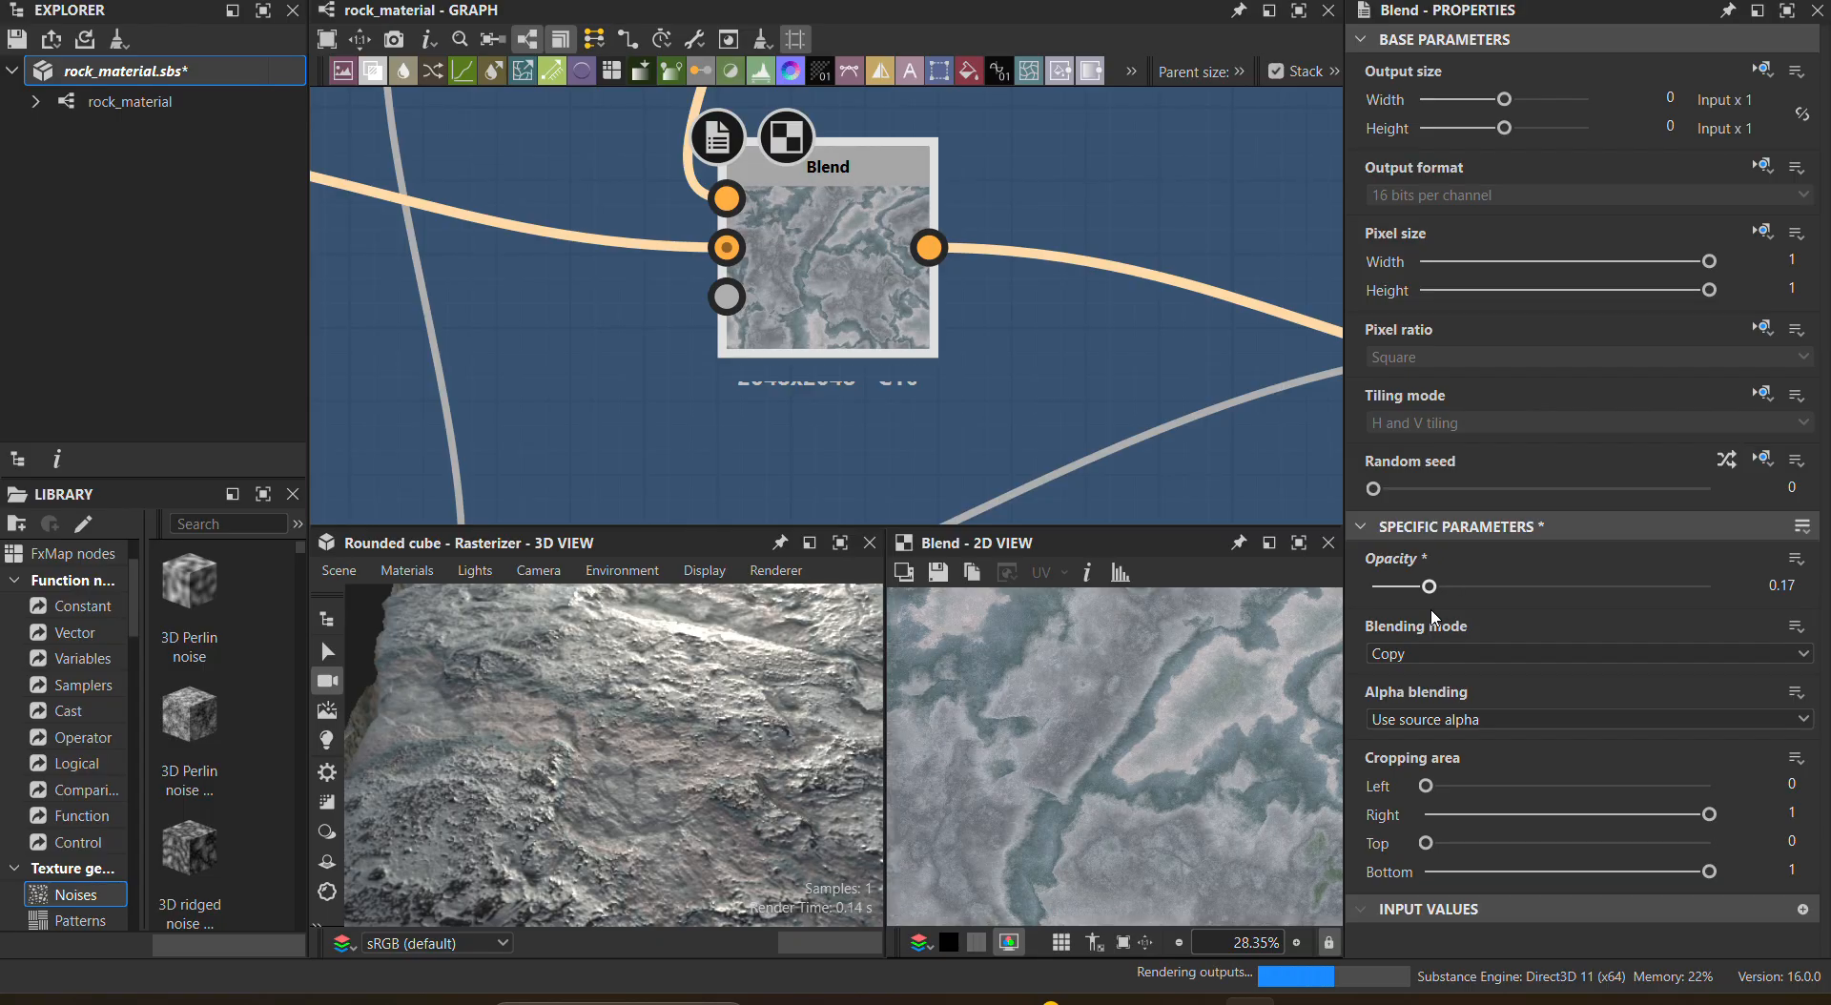
{"action": "key", "text": "ctrl+z"}
{"action": "scroll", "coordinate": [1027, 386], "scroll_direction": "up", "scroll_amount": 2}
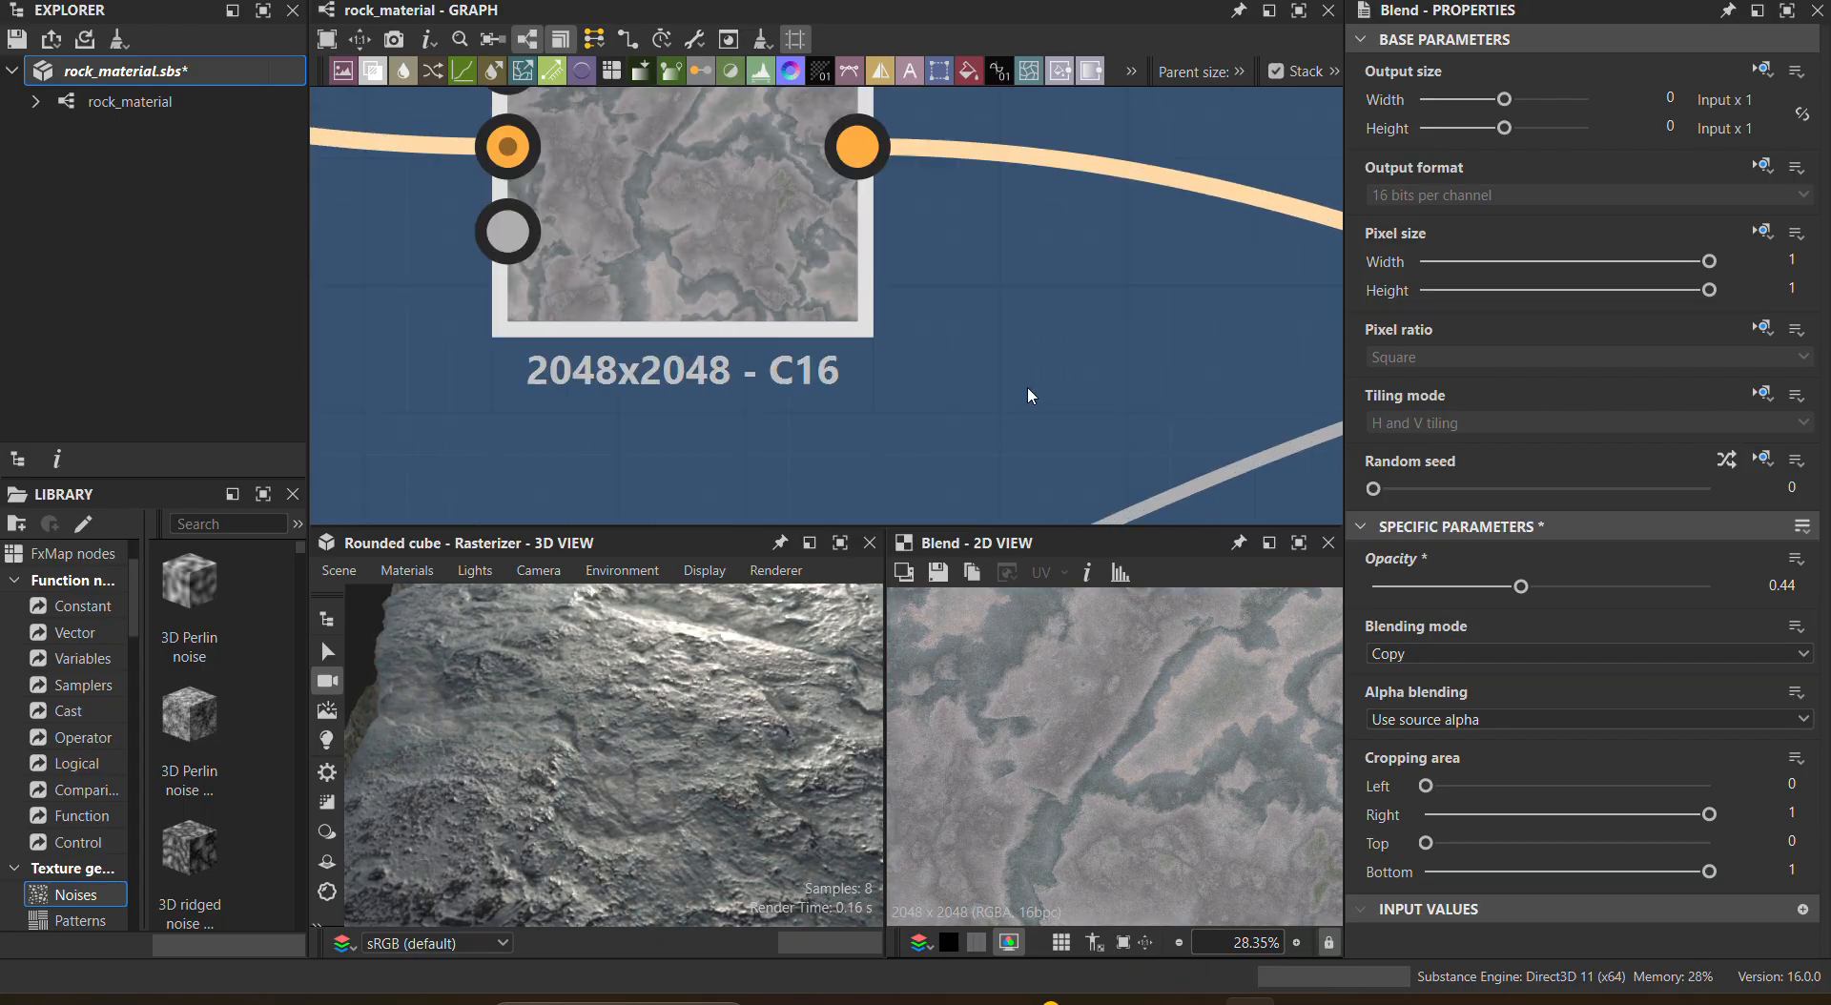
Step: Examine the Ambient occlusion node and trace its connection to the Dirt node in the Albedo frame
{"action": "scroll", "coordinate": [1027, 395], "scroll_direction": "down", "scroll_amount": 3}
{"action": "middle_click_drag", "start_coordinate": [1027, 391], "coordinate": [1000, 106]}
{"action": "scroll", "coordinate": [1039, 392], "scroll_direction": "down", "scroll_amount": 2}
{"action": "middle_click_drag", "start_coordinate": [1072, 456], "coordinate": [1025, 184]}
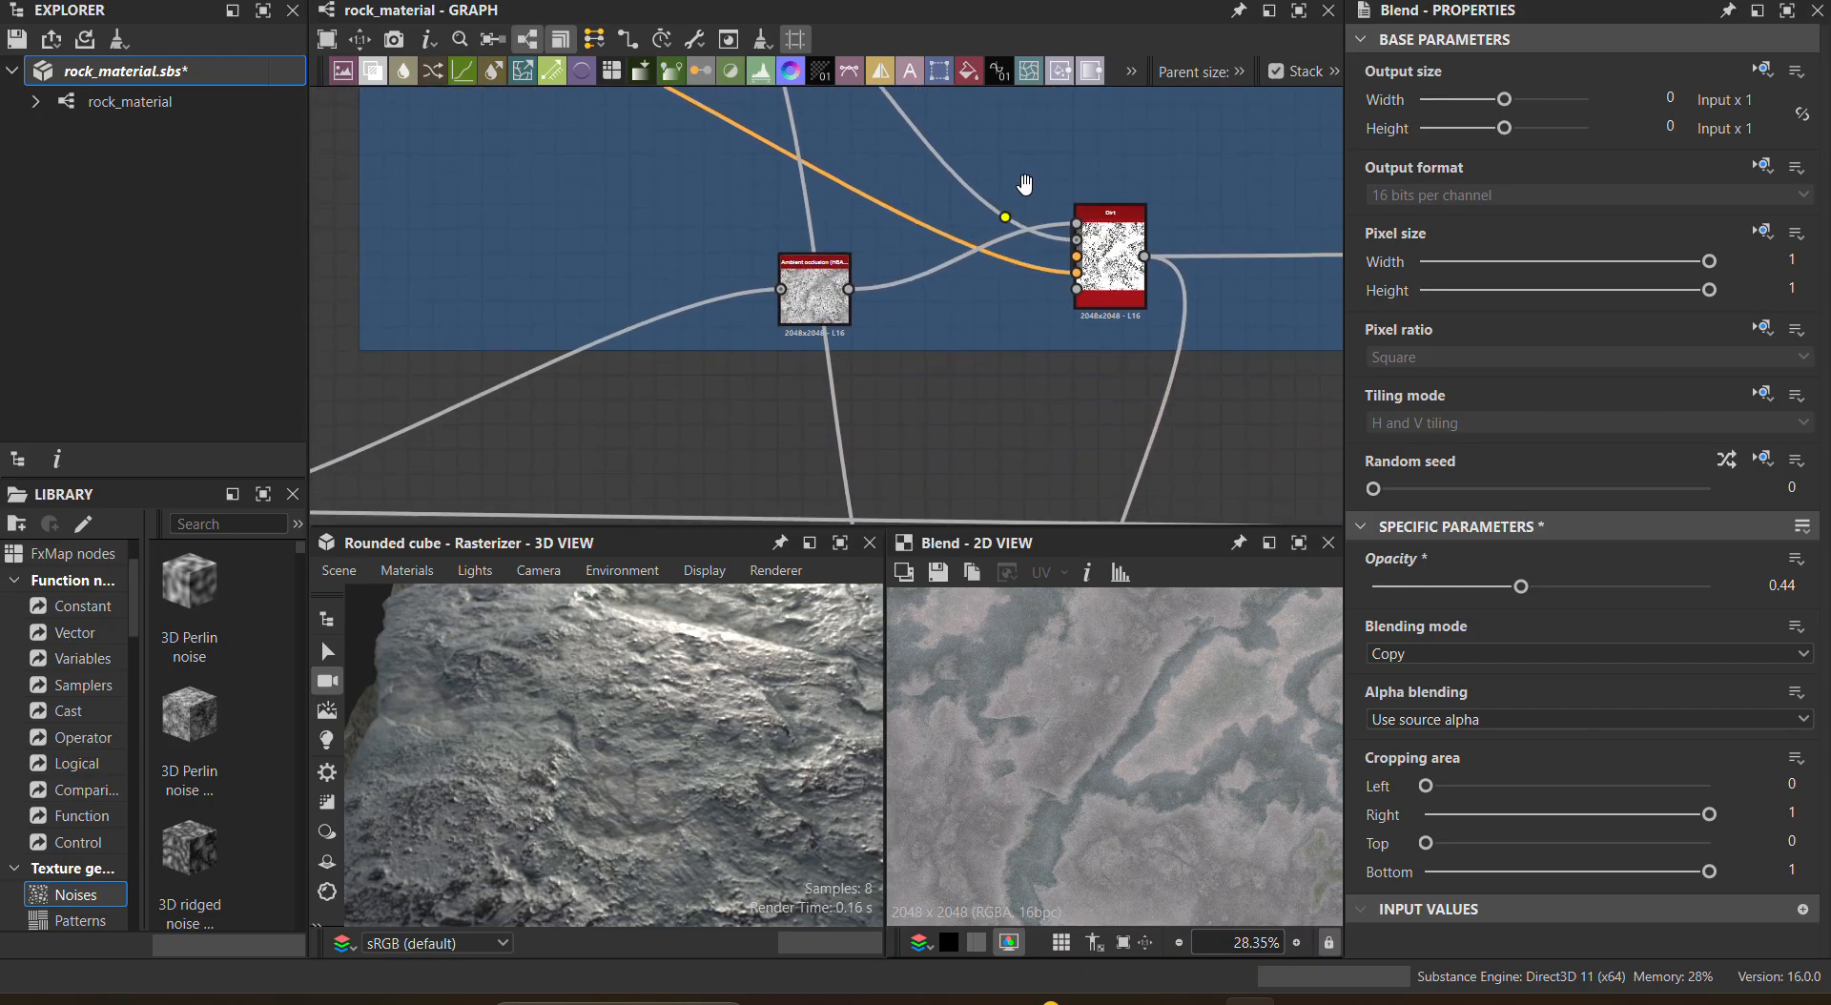
{"action": "scroll", "coordinate": [887, 185], "scroll_direction": "up", "scroll_amount": 4}
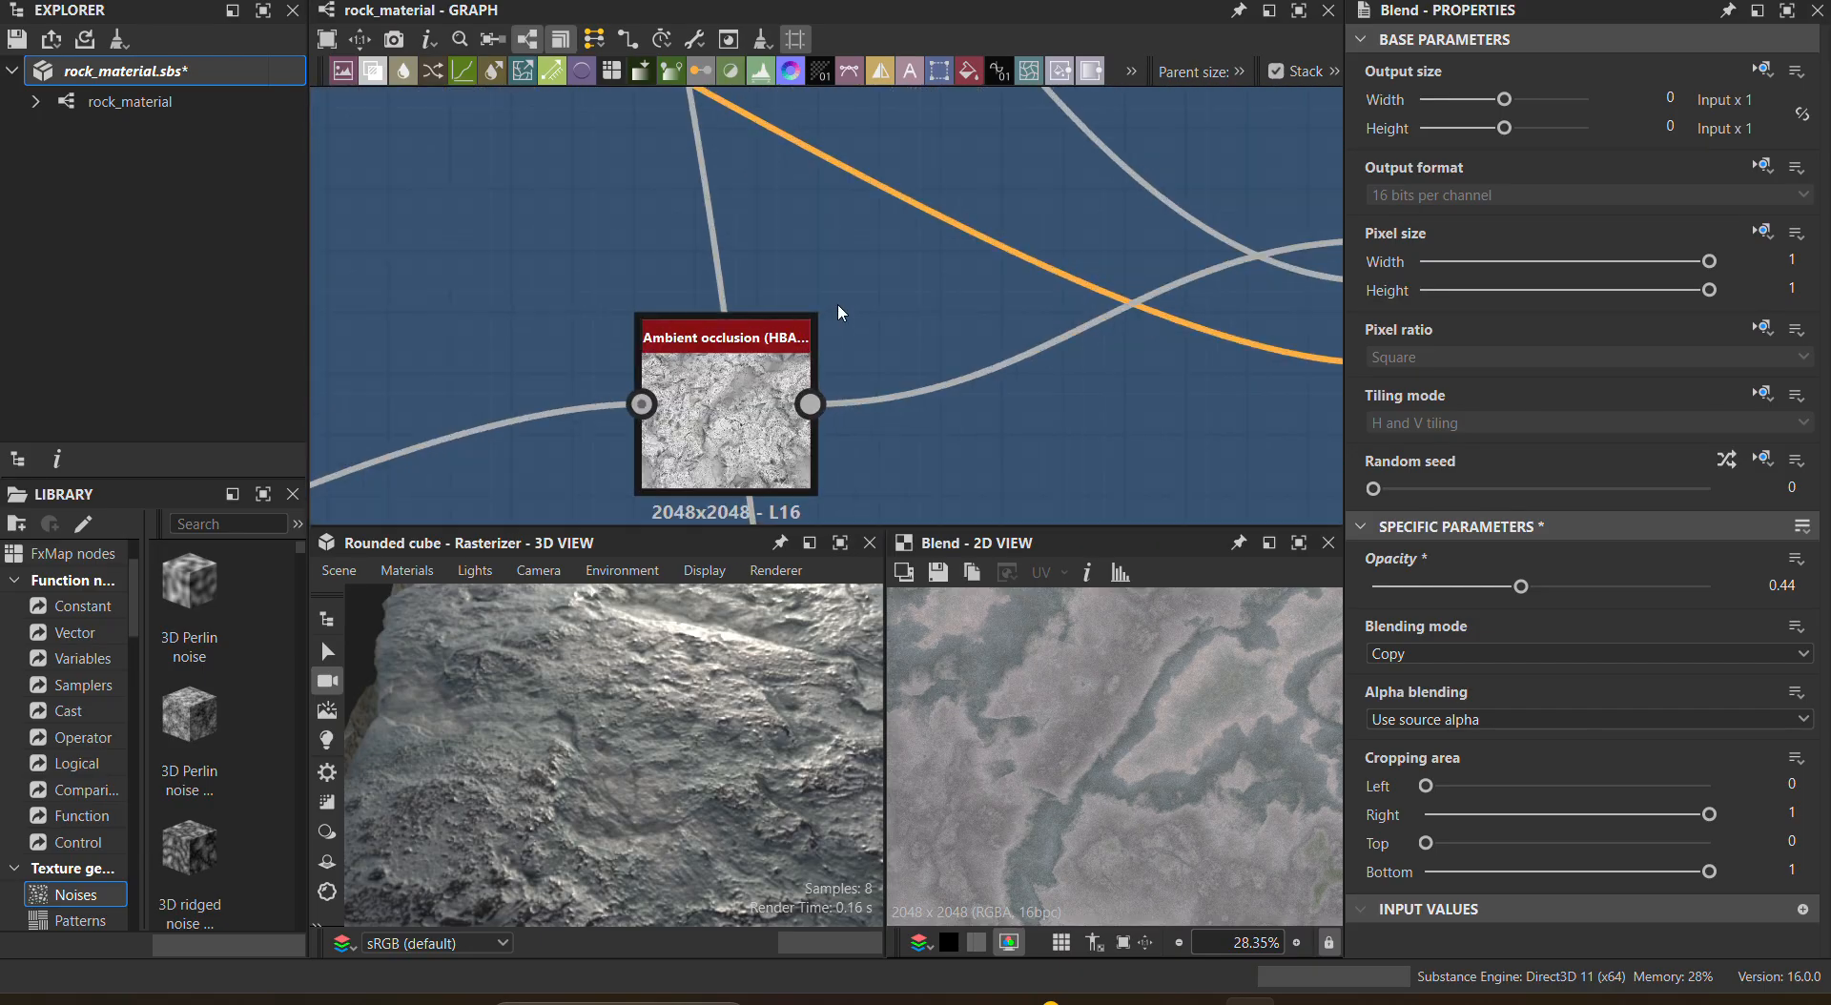
{"action": "scroll", "coordinate": [850, 286], "scroll_direction": "down", "scroll_amount": 3}
{"action": "middle_click_drag", "start_coordinate": [882, 178], "coordinate": [886, 283]}
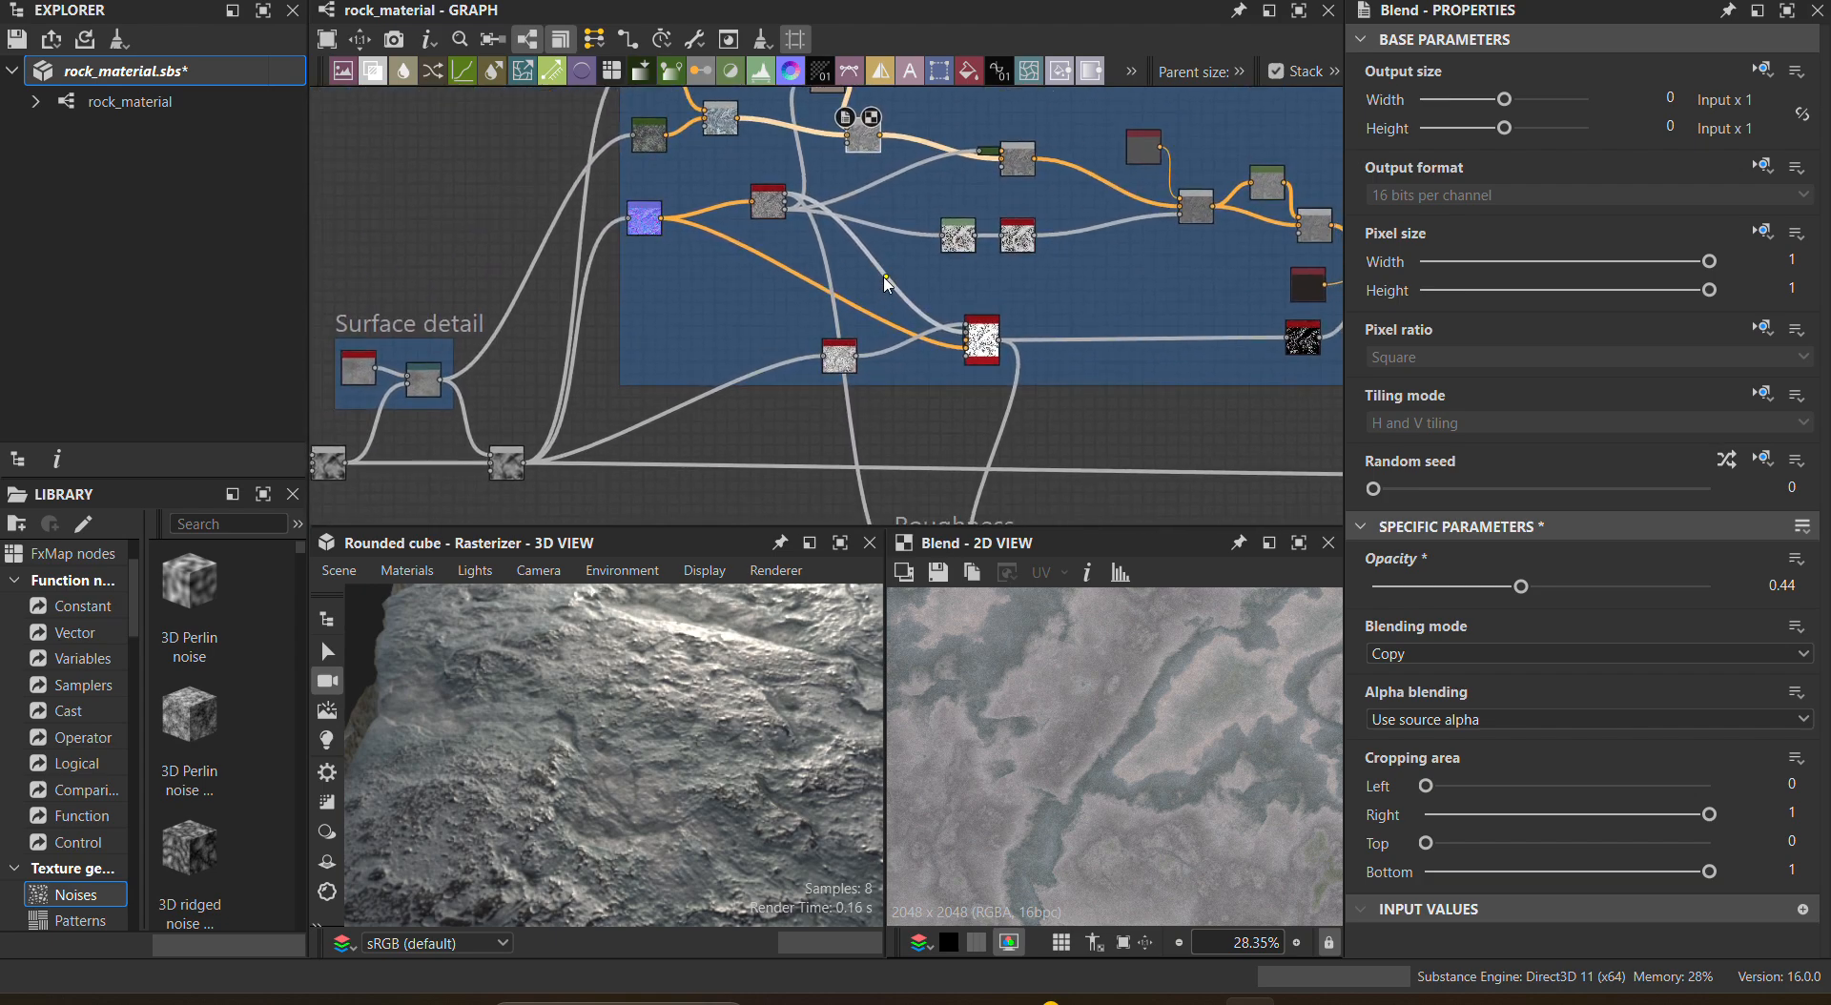
Step: Trace the Curvature smooth outputs through the Levels and Auto levels nodes to the Blend they mask
{"action": "scroll", "coordinate": [868, 260], "scroll_direction": "up", "scroll_amount": 4}
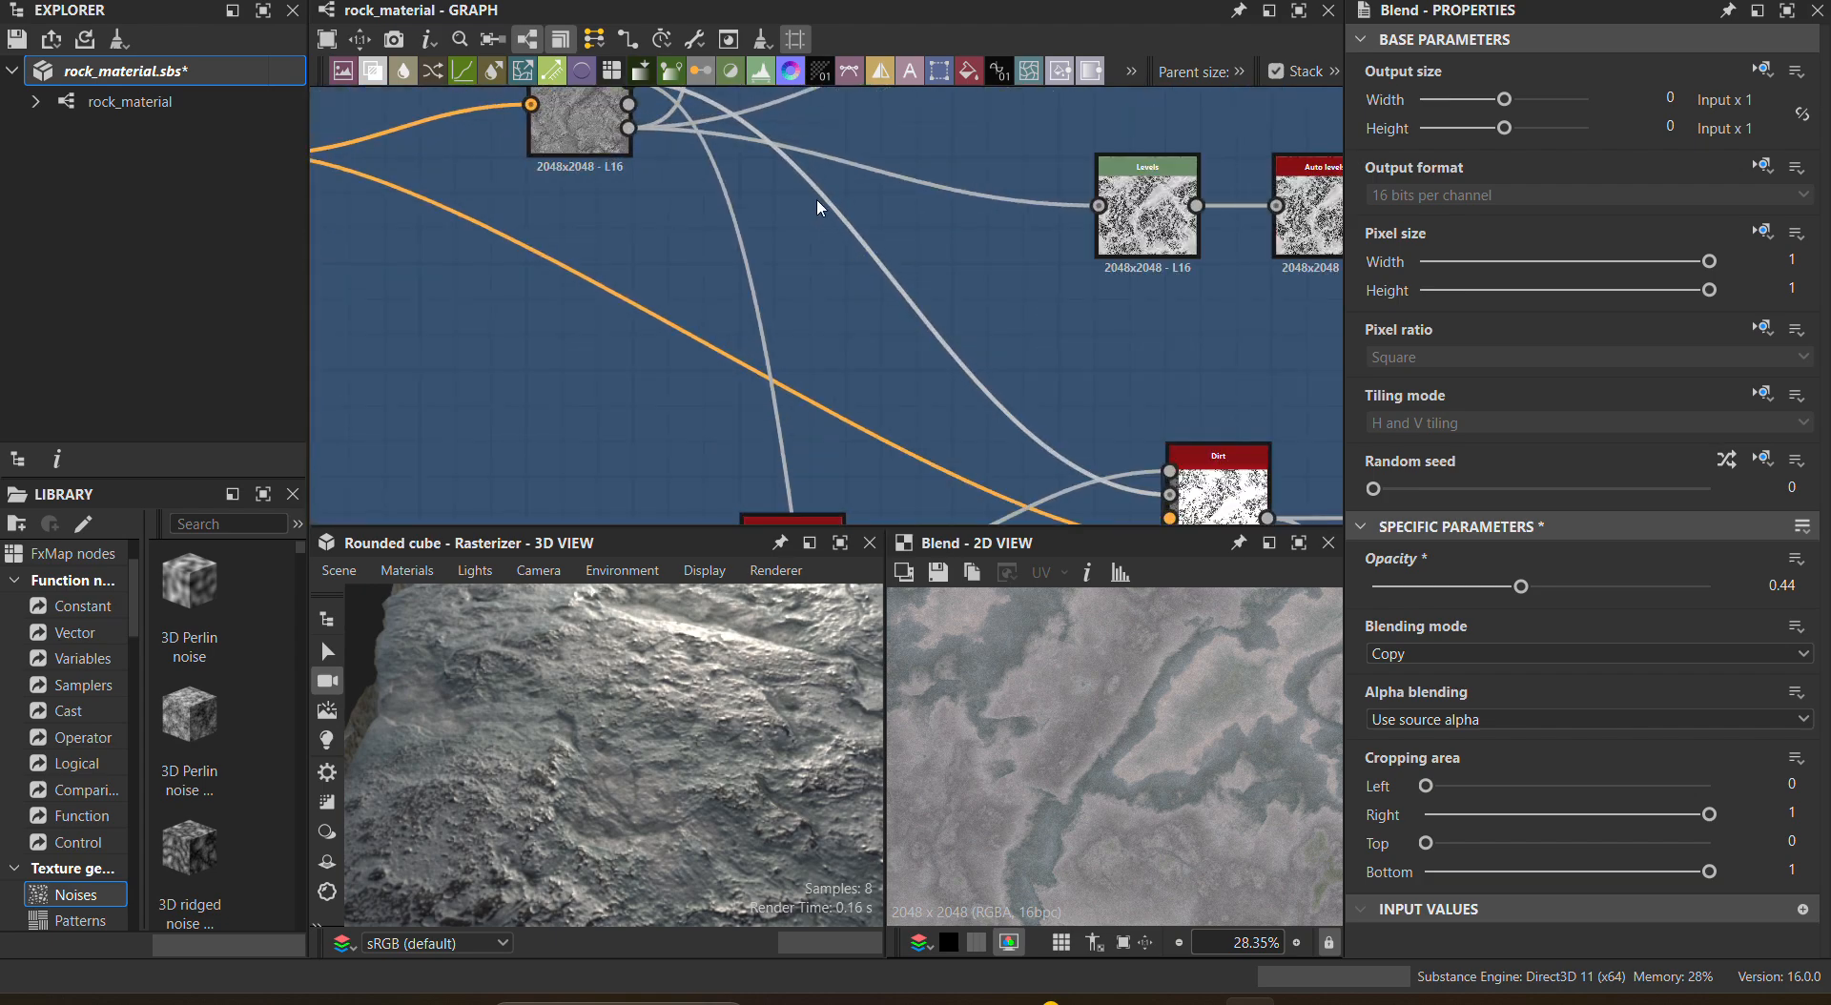
{"action": "middle_click_drag", "start_coordinate": [813, 188], "coordinate": [887, 357]}
{"action": "scroll", "coordinate": [887, 358], "scroll_direction": "up", "scroll_amount": 3}
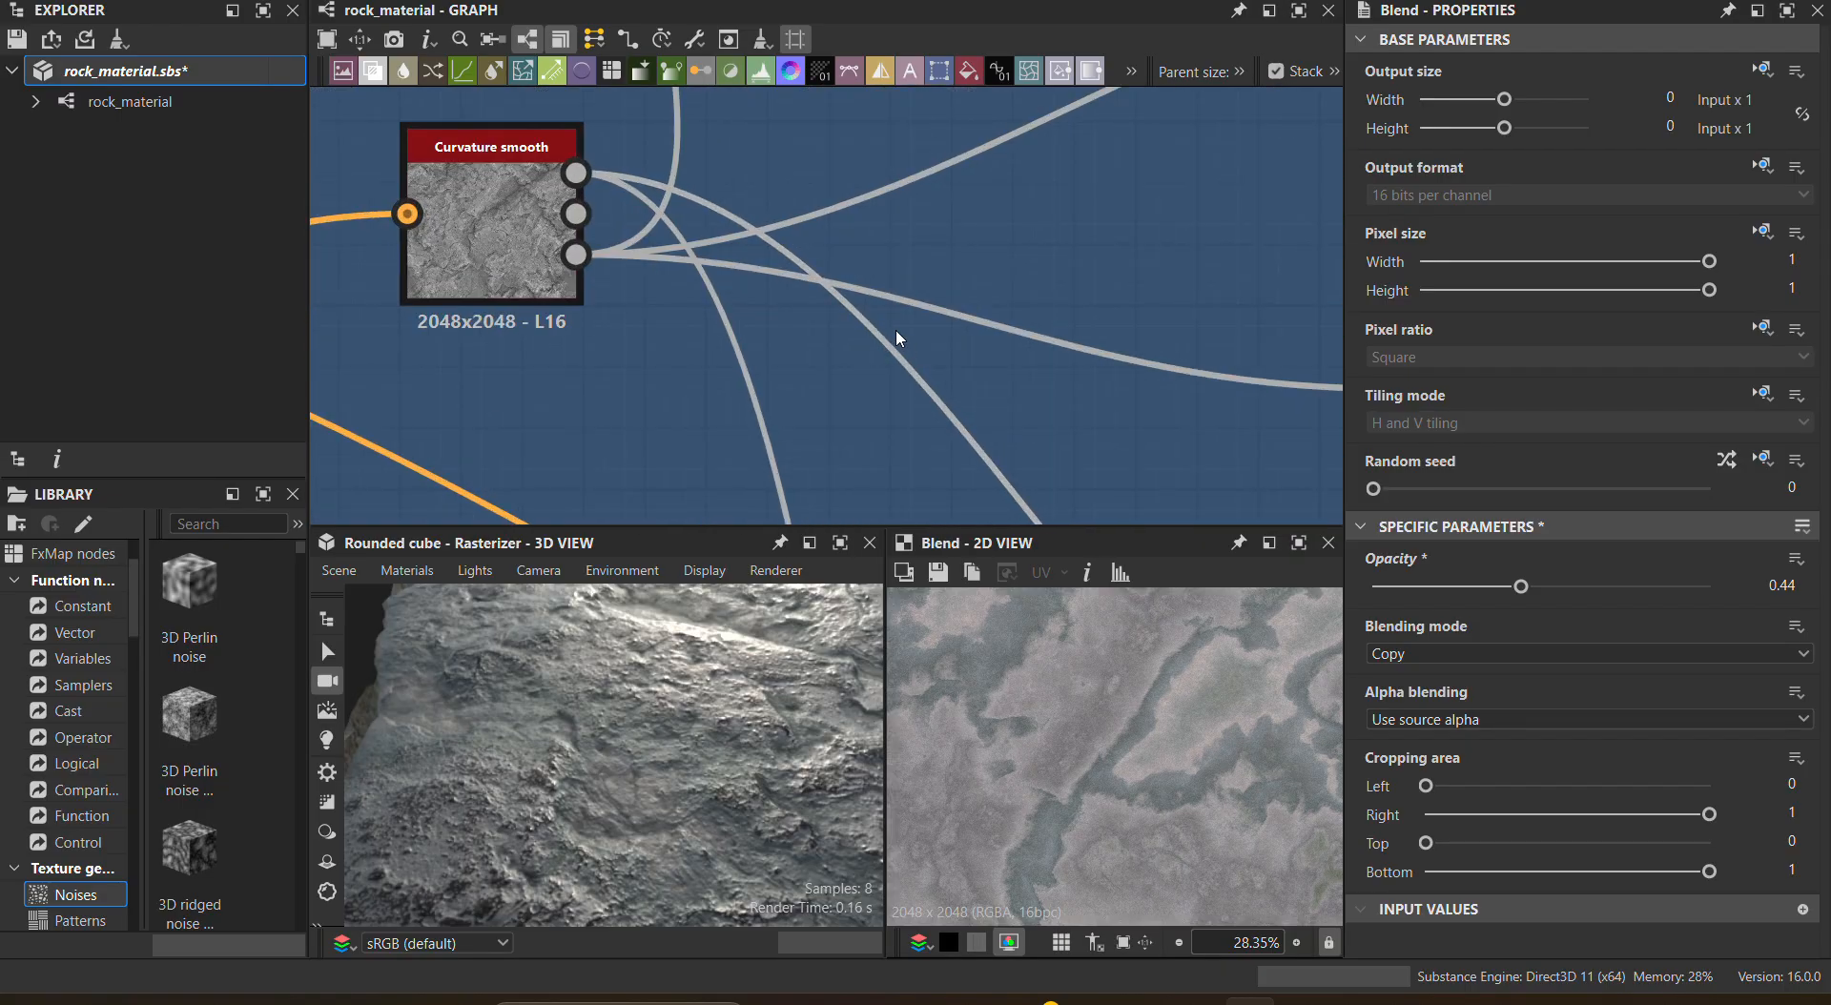
{"action": "middle_click_drag", "start_coordinate": [862, 215], "coordinate": [939, 541]}
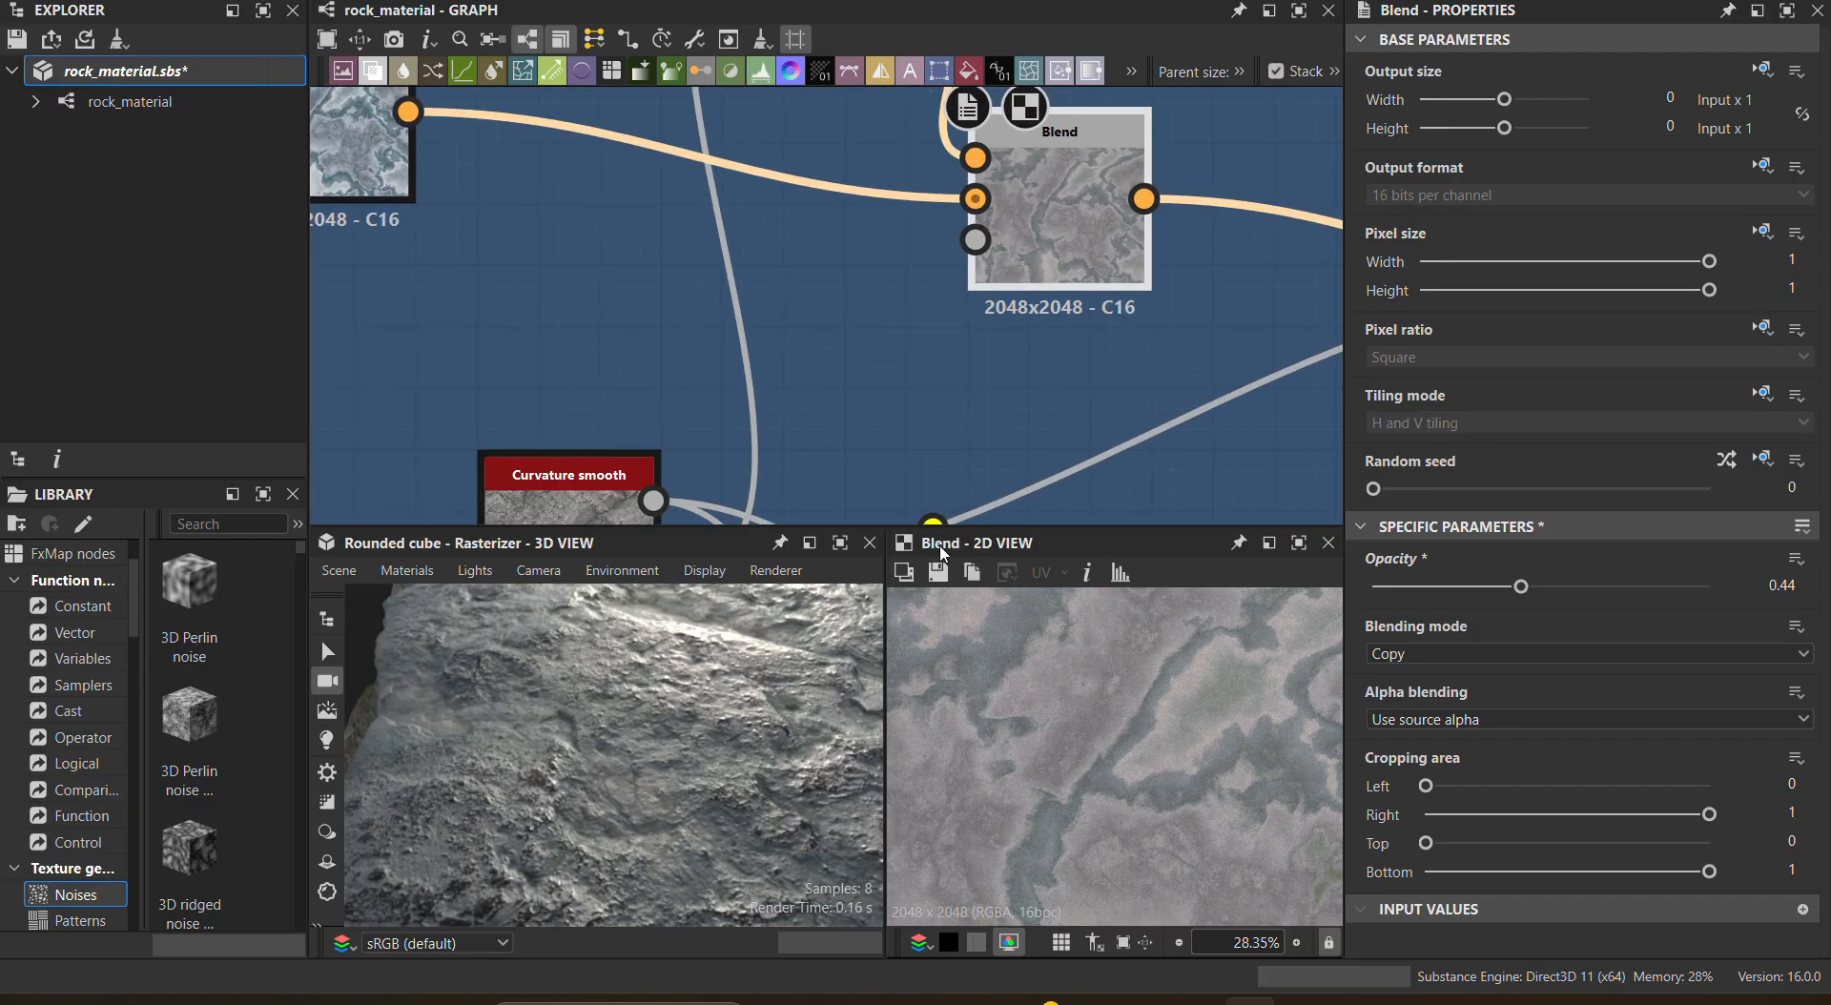
{"action": "scroll", "coordinate": [935, 405], "scroll_direction": "down", "scroll_amount": 4}
{"action": "middle_click_drag", "start_coordinate": [1052, 433], "coordinate": [567, 331]}
{"action": "middle_click_drag", "start_coordinate": [817, 343], "coordinate": [968, 162]}
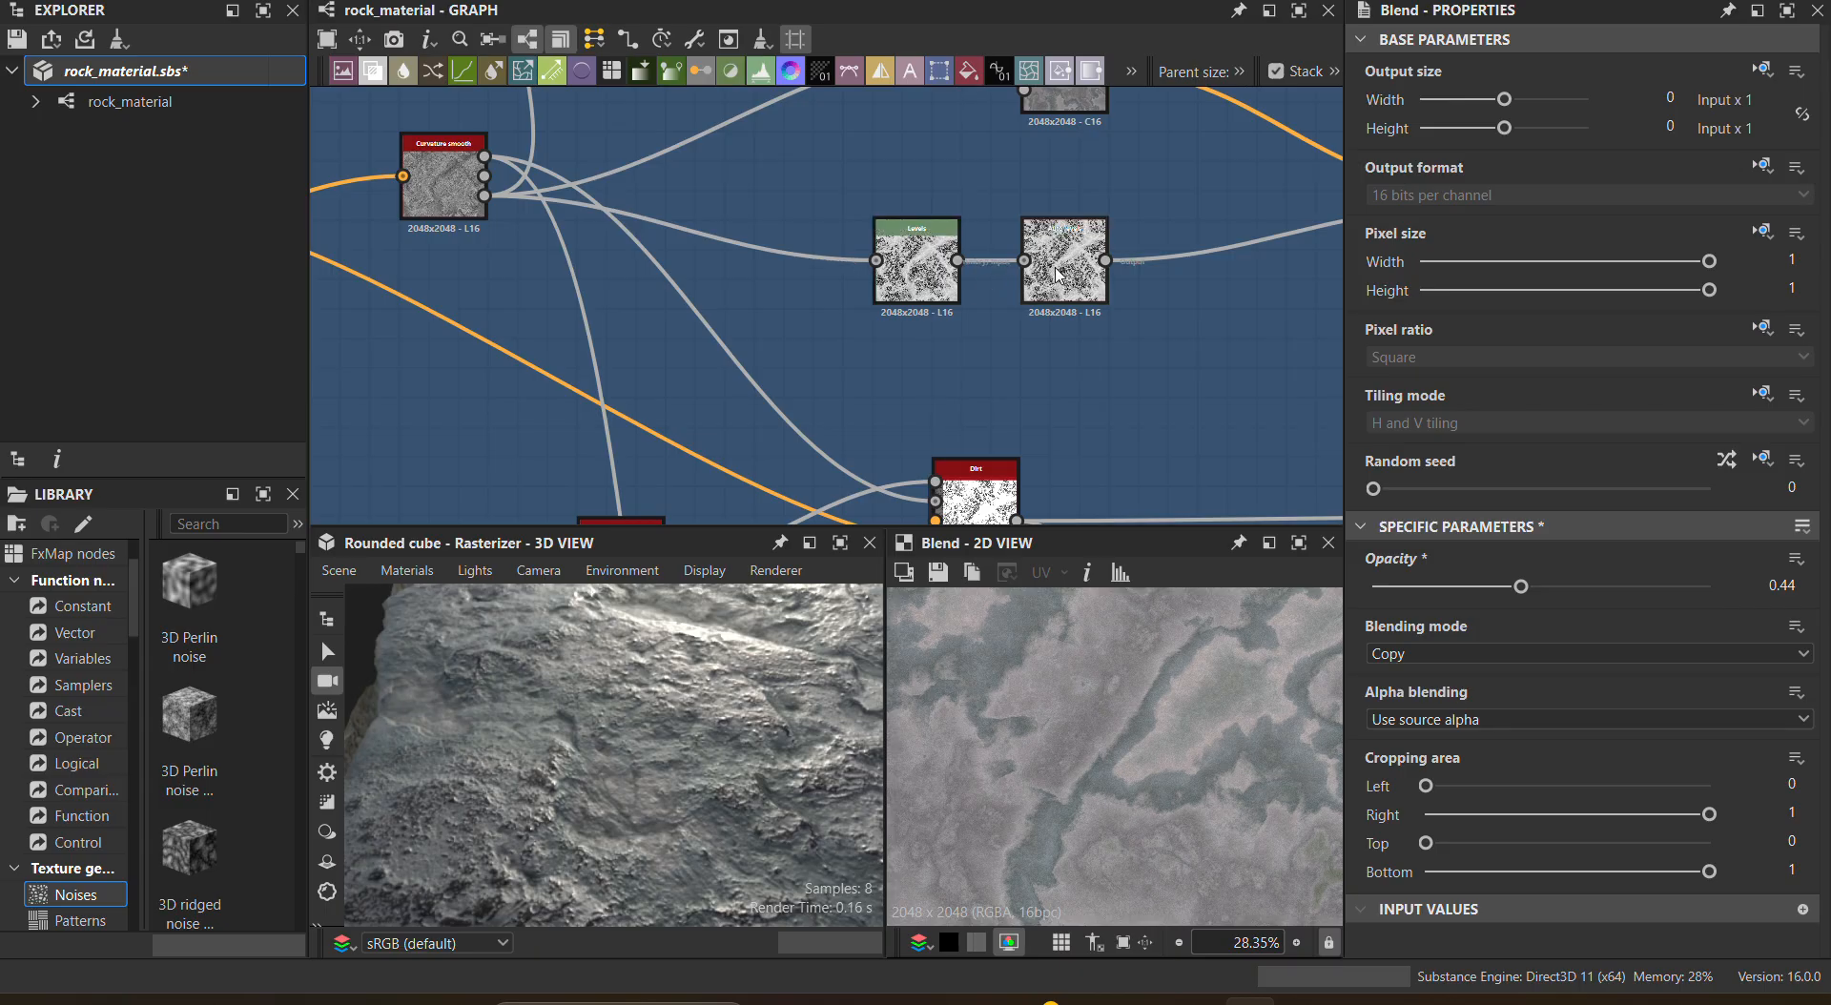
{"action": "middle_click_drag", "start_coordinate": [1064, 275], "coordinate": [652, 347]}
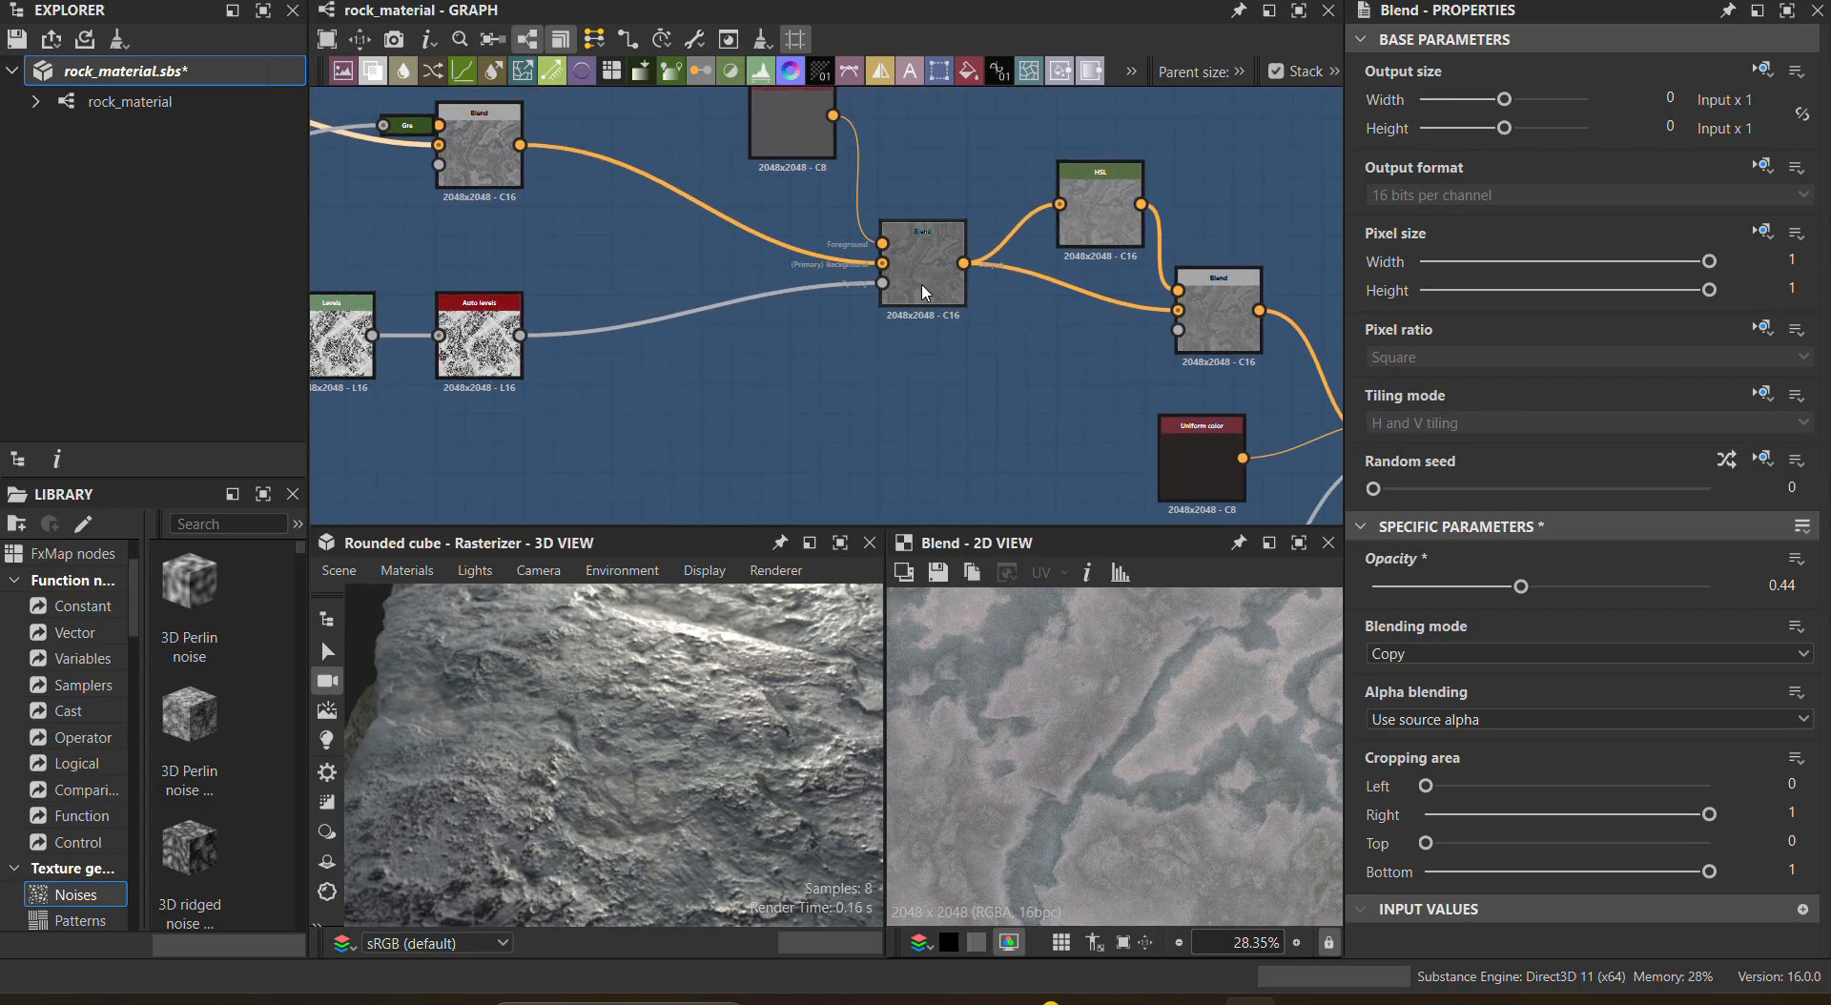
Step: Preview the HSL node's output in the 2D view and inspect its hue, saturation and lightness parameters
{"action": "double_click", "coordinate": [1102, 215]}
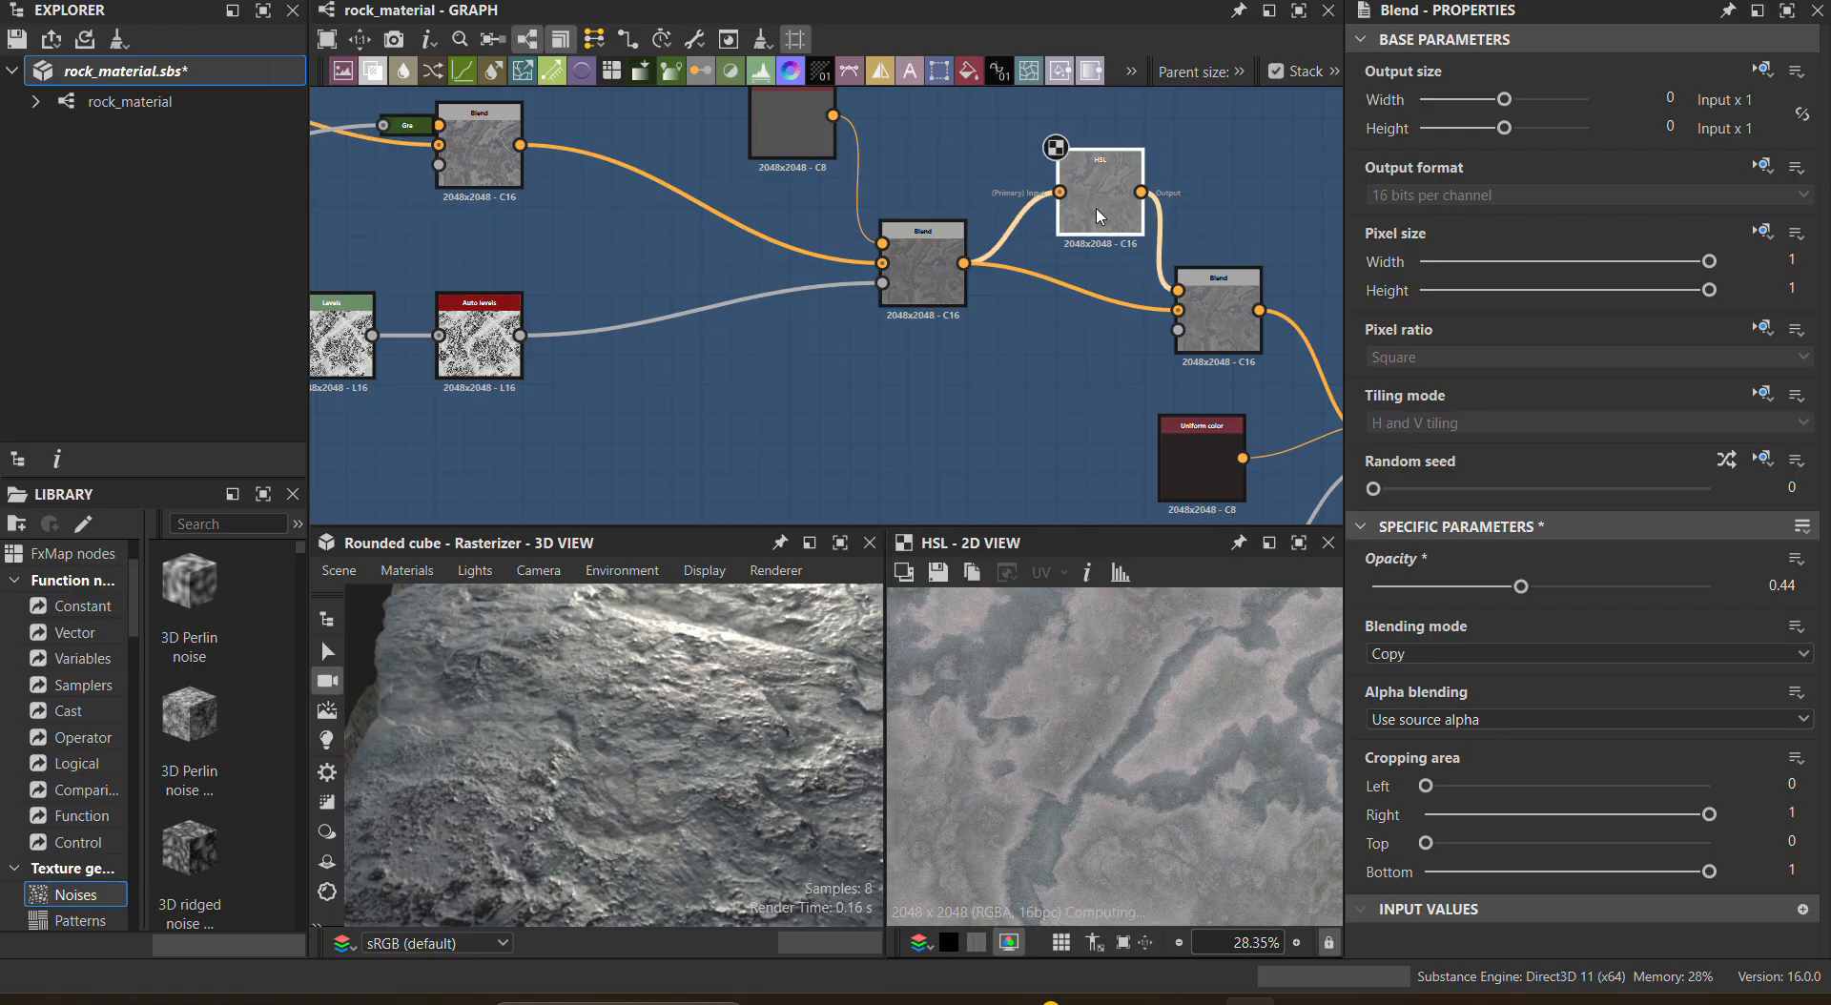
{"action": "middle_click_drag", "start_coordinate": [1127, 449], "coordinate": [1003, 425]}
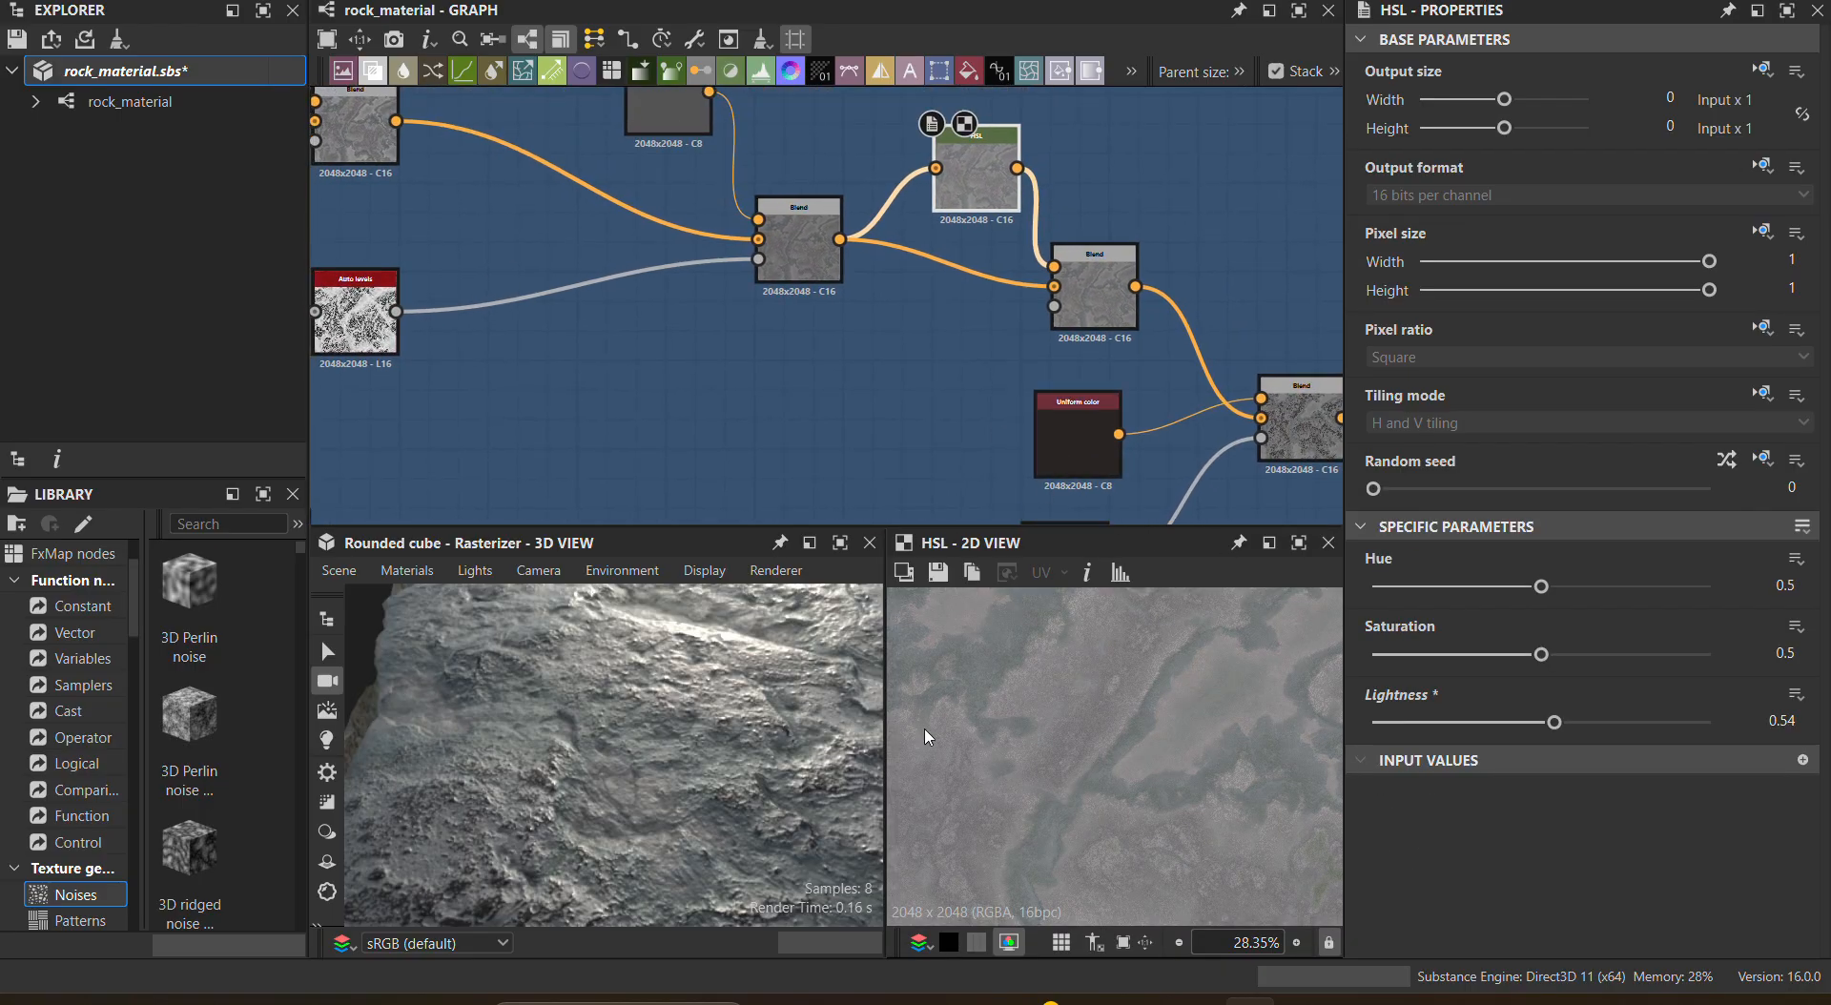
{"action": "scroll", "coordinate": [1002, 742], "scroll_direction": "down", "scroll_amount": 3}
Step: Try a hue of about 0.77, a saturation of about 0.74 and a higher lightness on the HSL node, undoing each change
{"action": "left_click_drag", "start_coordinate": [1531, 595], "coordinate": [1612, 610]}
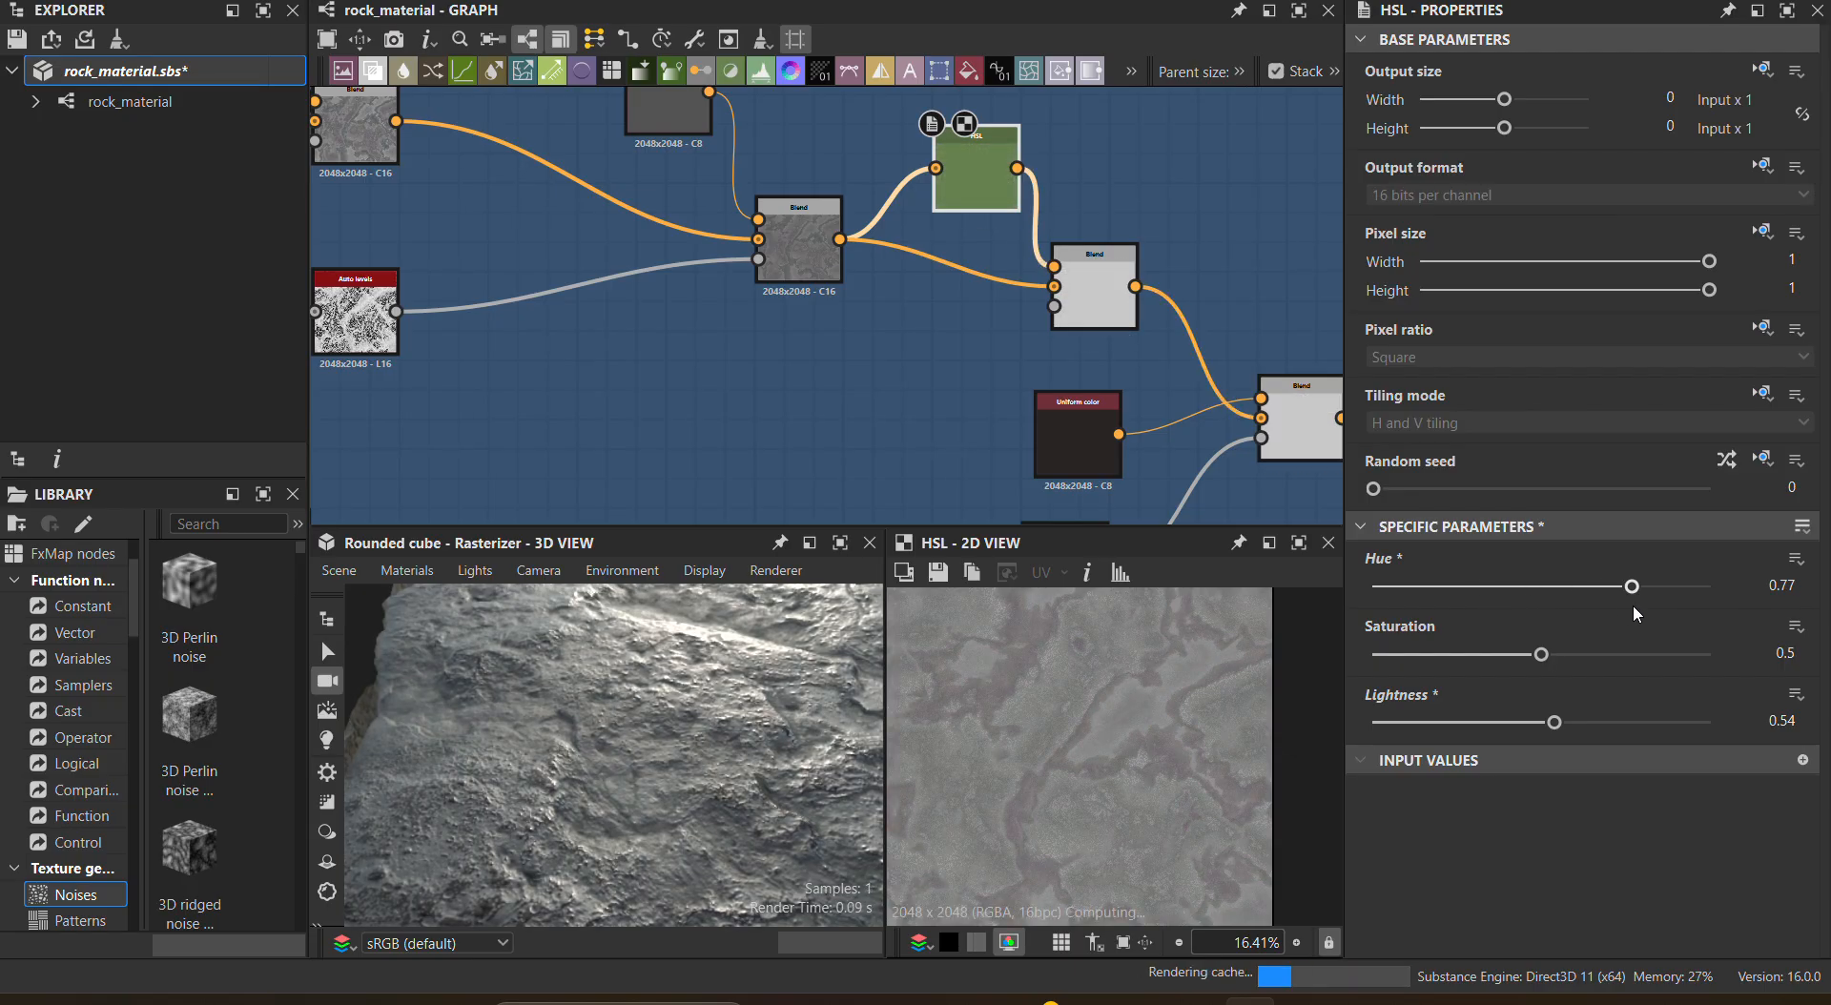
{"action": "key", "text": "ctrl+z"}
{"action": "left_click_drag", "start_coordinate": [1538, 658], "coordinate": [1626, 671]}
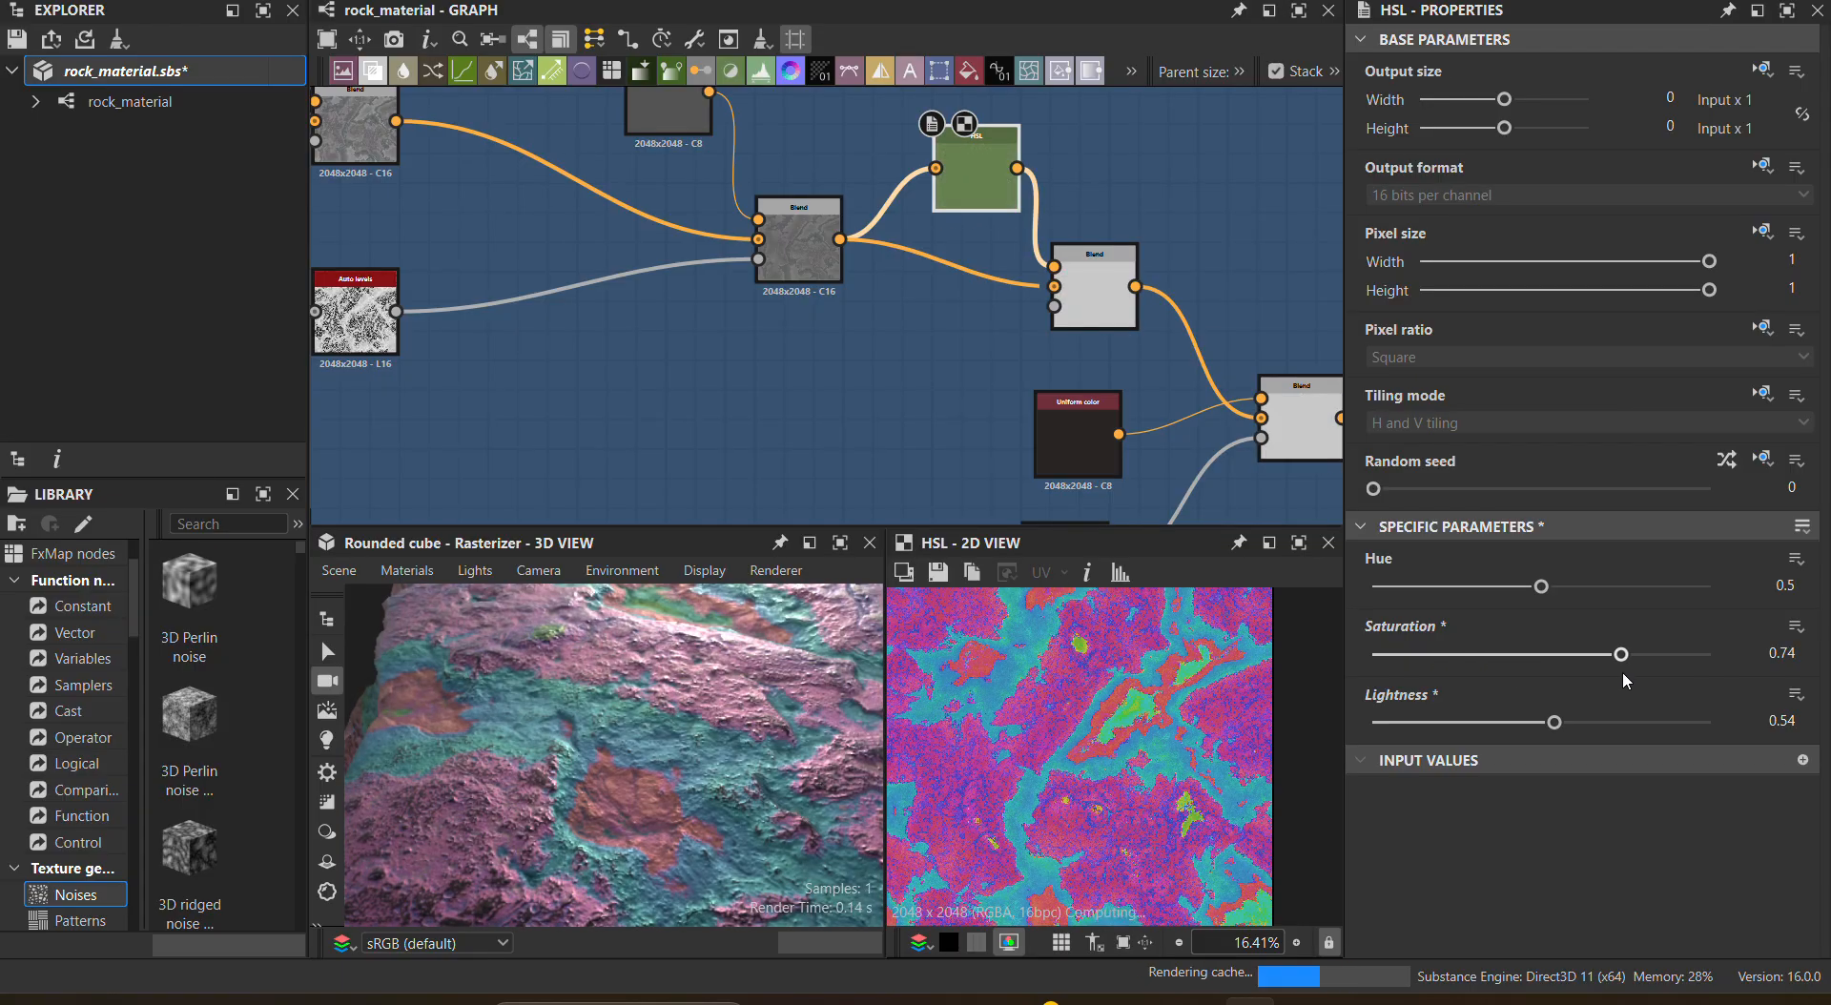
{"action": "key", "text": "ctrl+z"}
{"action": "left_click_drag", "start_coordinate": [1554, 722], "coordinate": [1614, 724]}
{"action": "key", "text": "ctrl+z"}
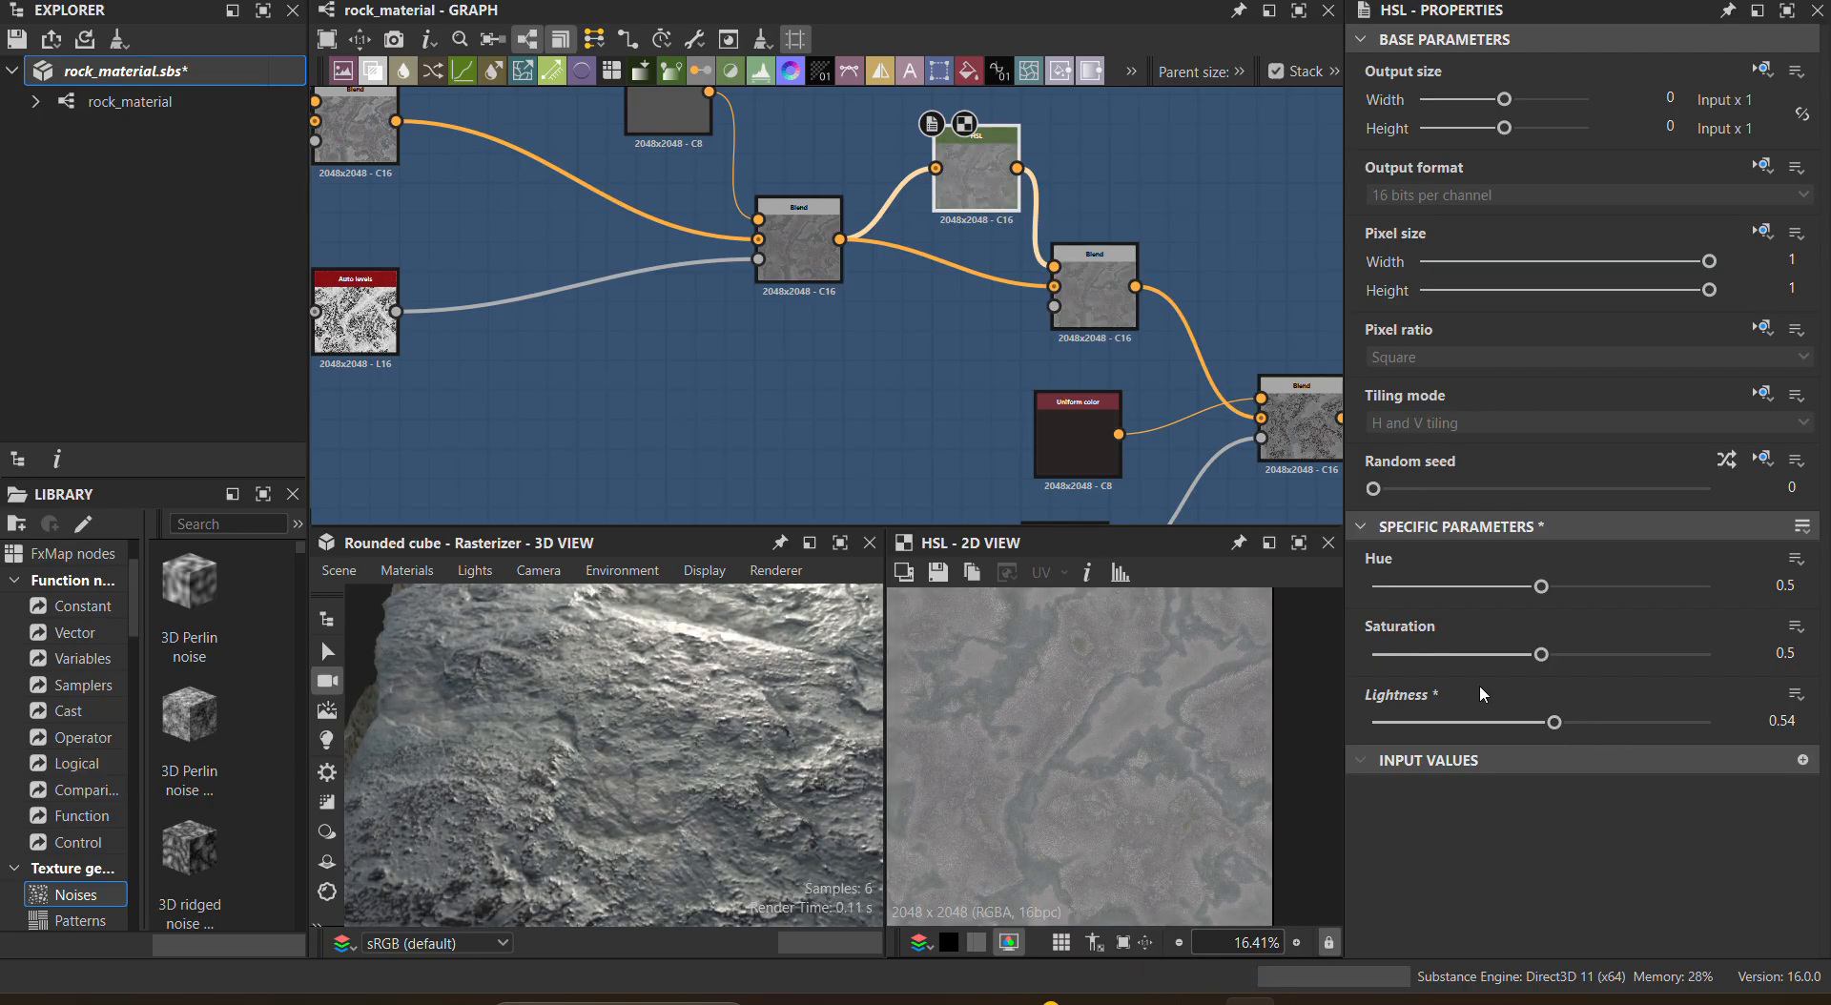
Step: Examine how the dark Uniform color and the Invert grayscale mask feed the last Blend of the Albedo frame
{"action": "scroll", "coordinate": [879, 315], "scroll_direction": "down", "scroll_amount": 3}
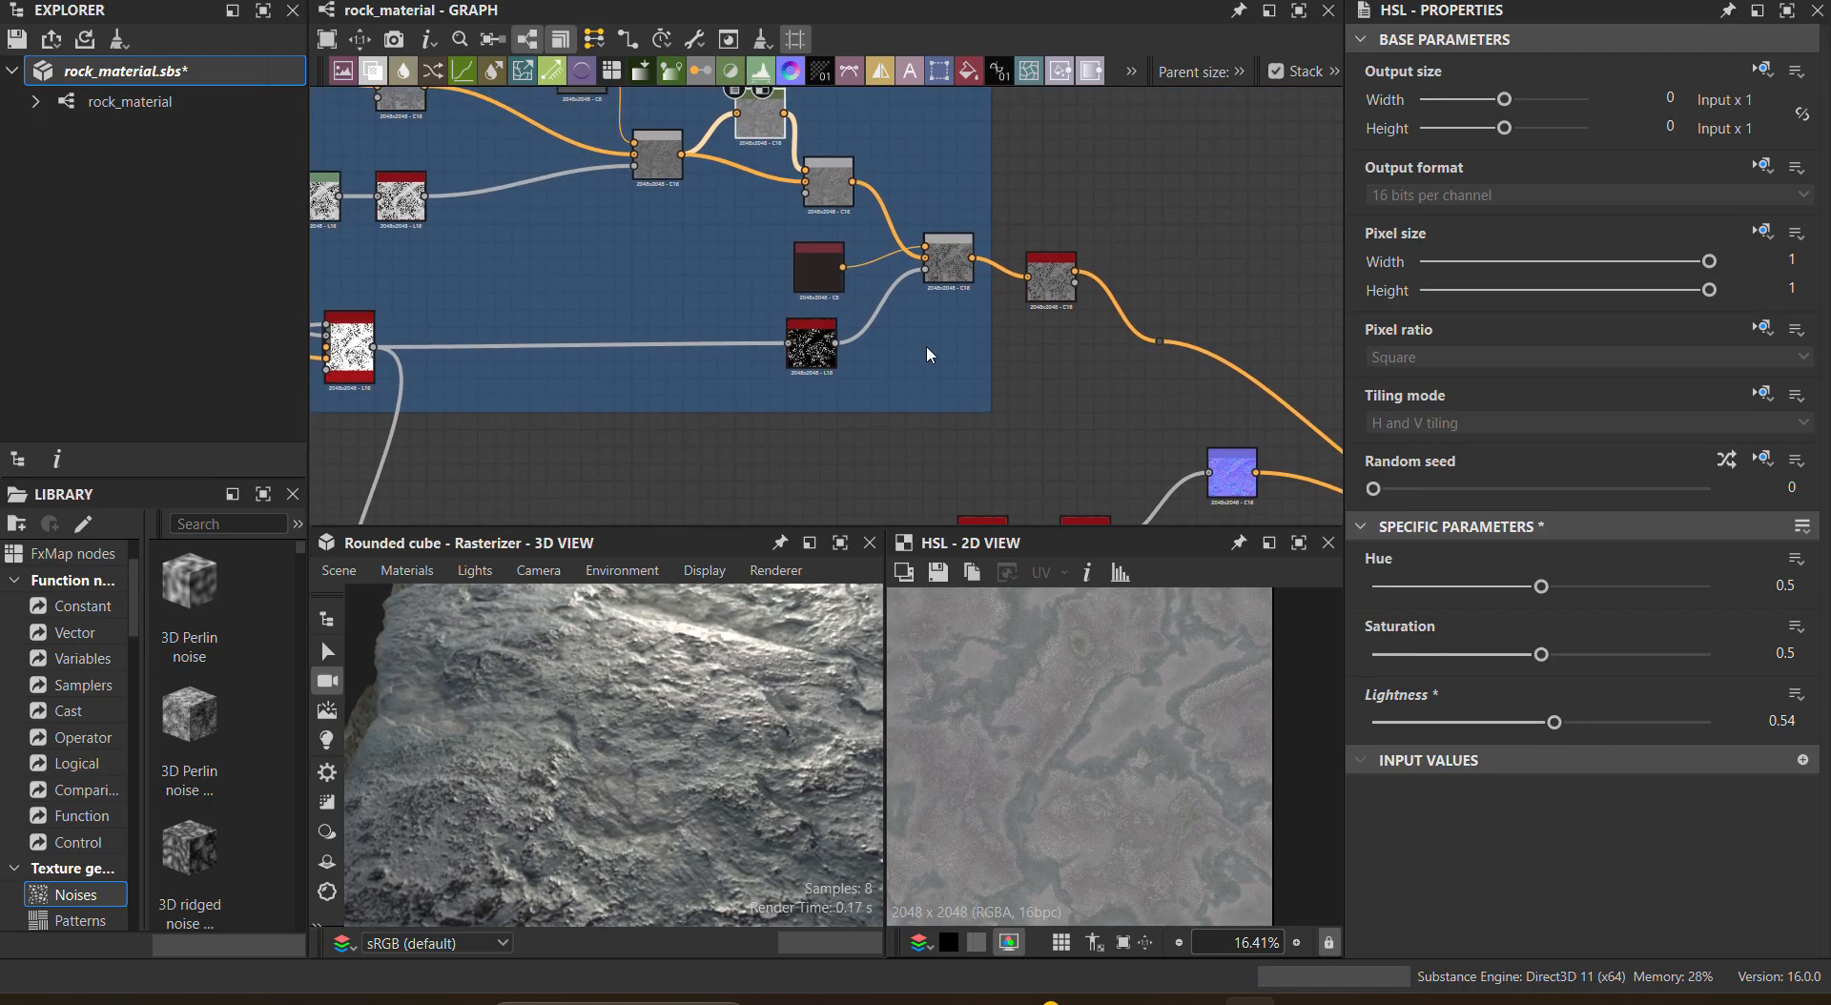
{"action": "scroll", "coordinate": [822, 273], "scroll_direction": "up", "scroll_amount": 4}
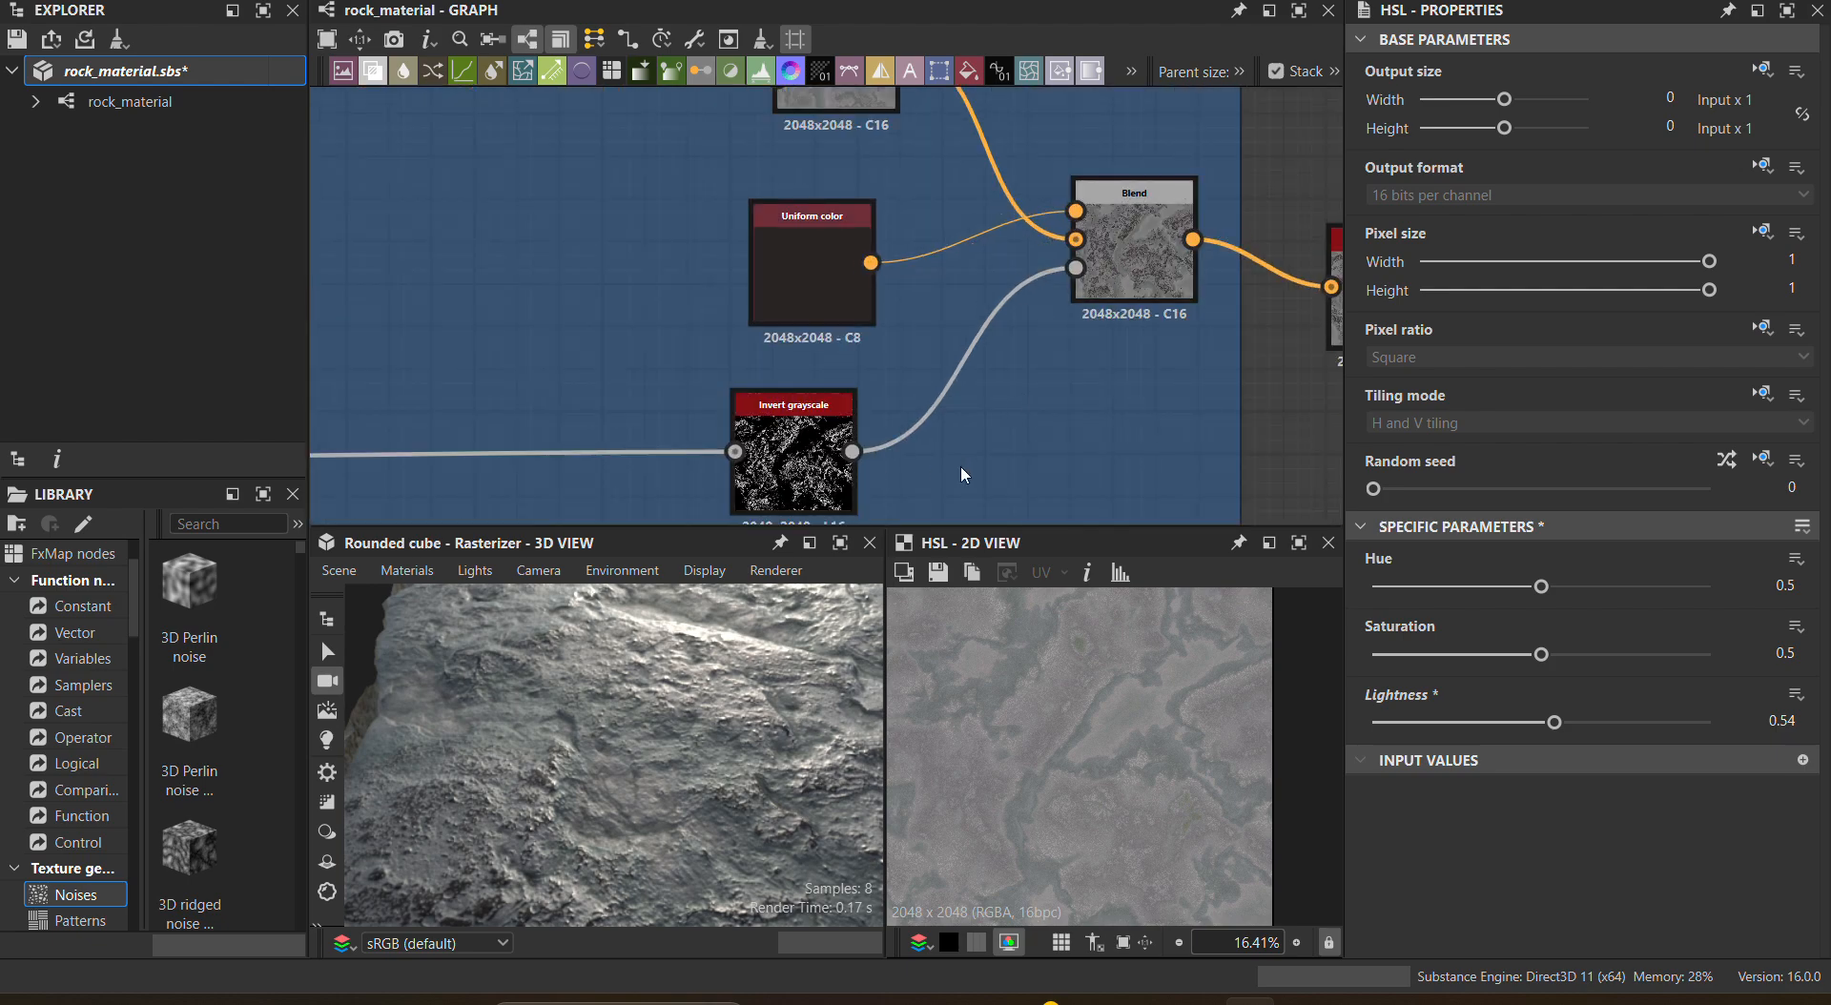
{"action": "scroll", "coordinate": [960, 466], "scroll_direction": "down", "scroll_amount": 3}
{"action": "middle_click_drag", "start_coordinate": [1076, 438], "coordinate": [1308, 506]}
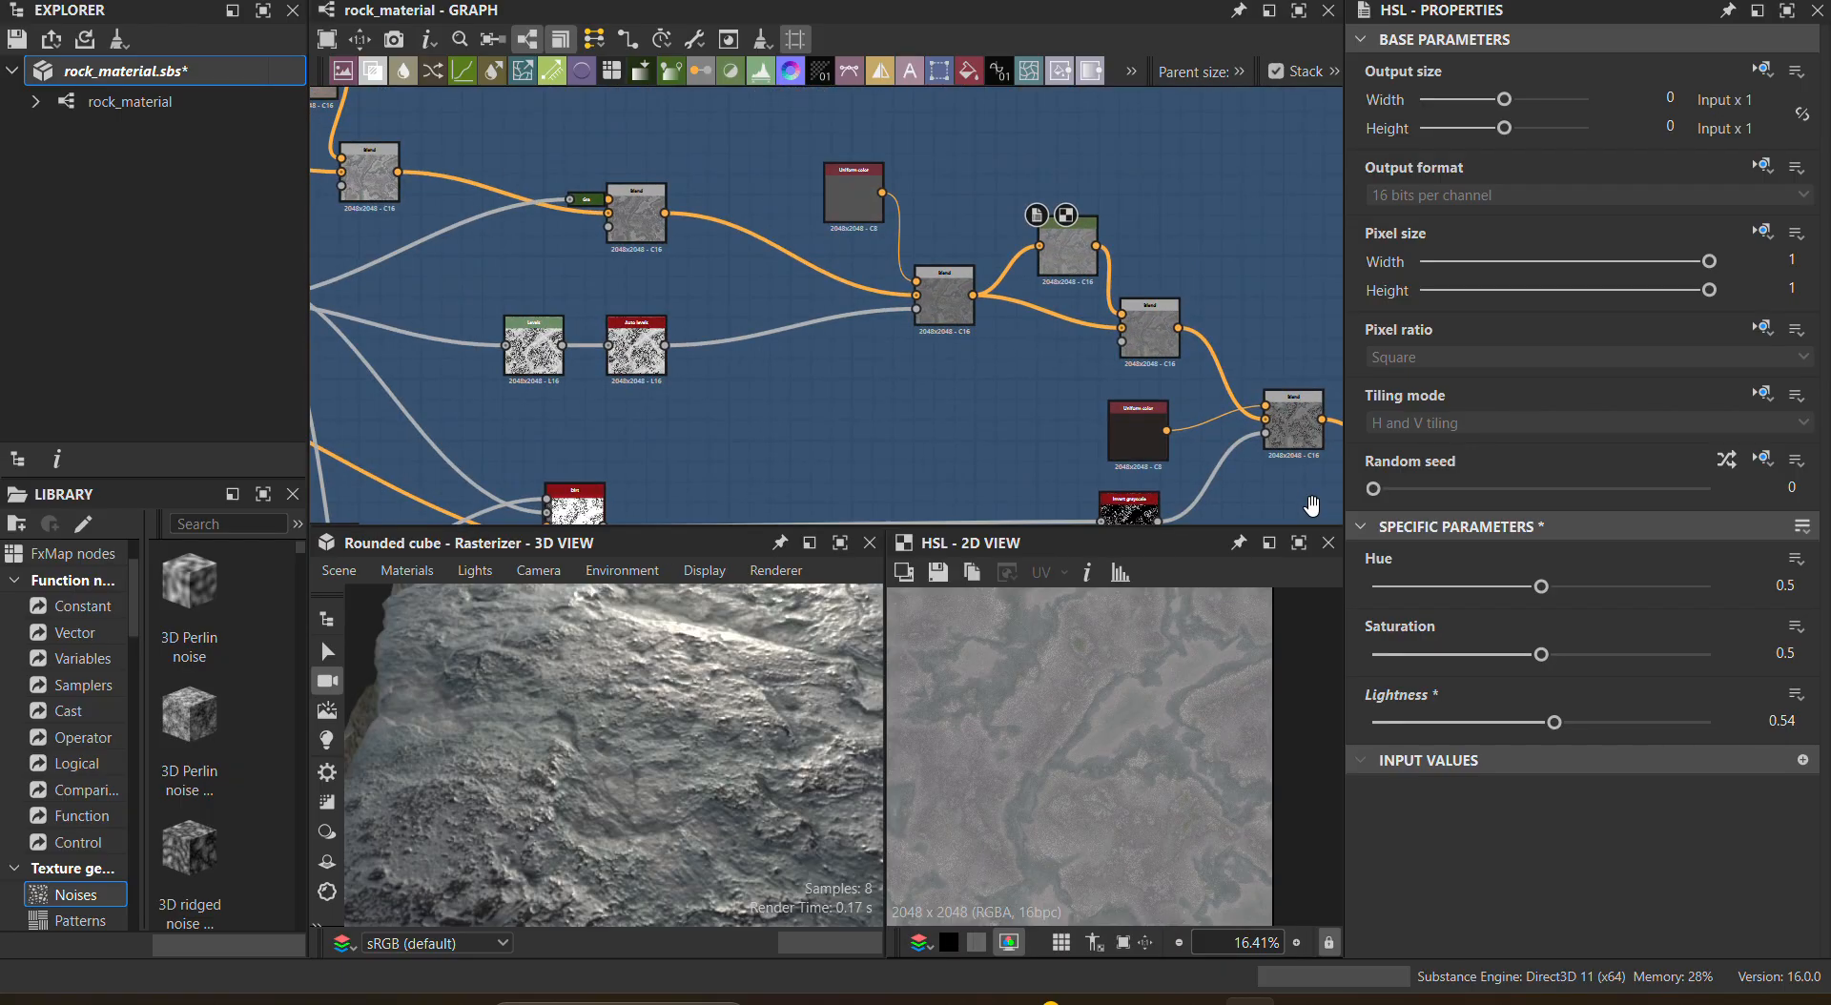
{"action": "scroll", "coordinate": [1127, 396], "scroll_direction": "up", "scroll_amount": 3}
{"action": "scroll", "coordinate": [1128, 396], "scroll_direction": "down", "scroll_amount": 6}
{"action": "middle_click_drag", "start_coordinate": [1122, 398], "coordinate": [898, 300]}
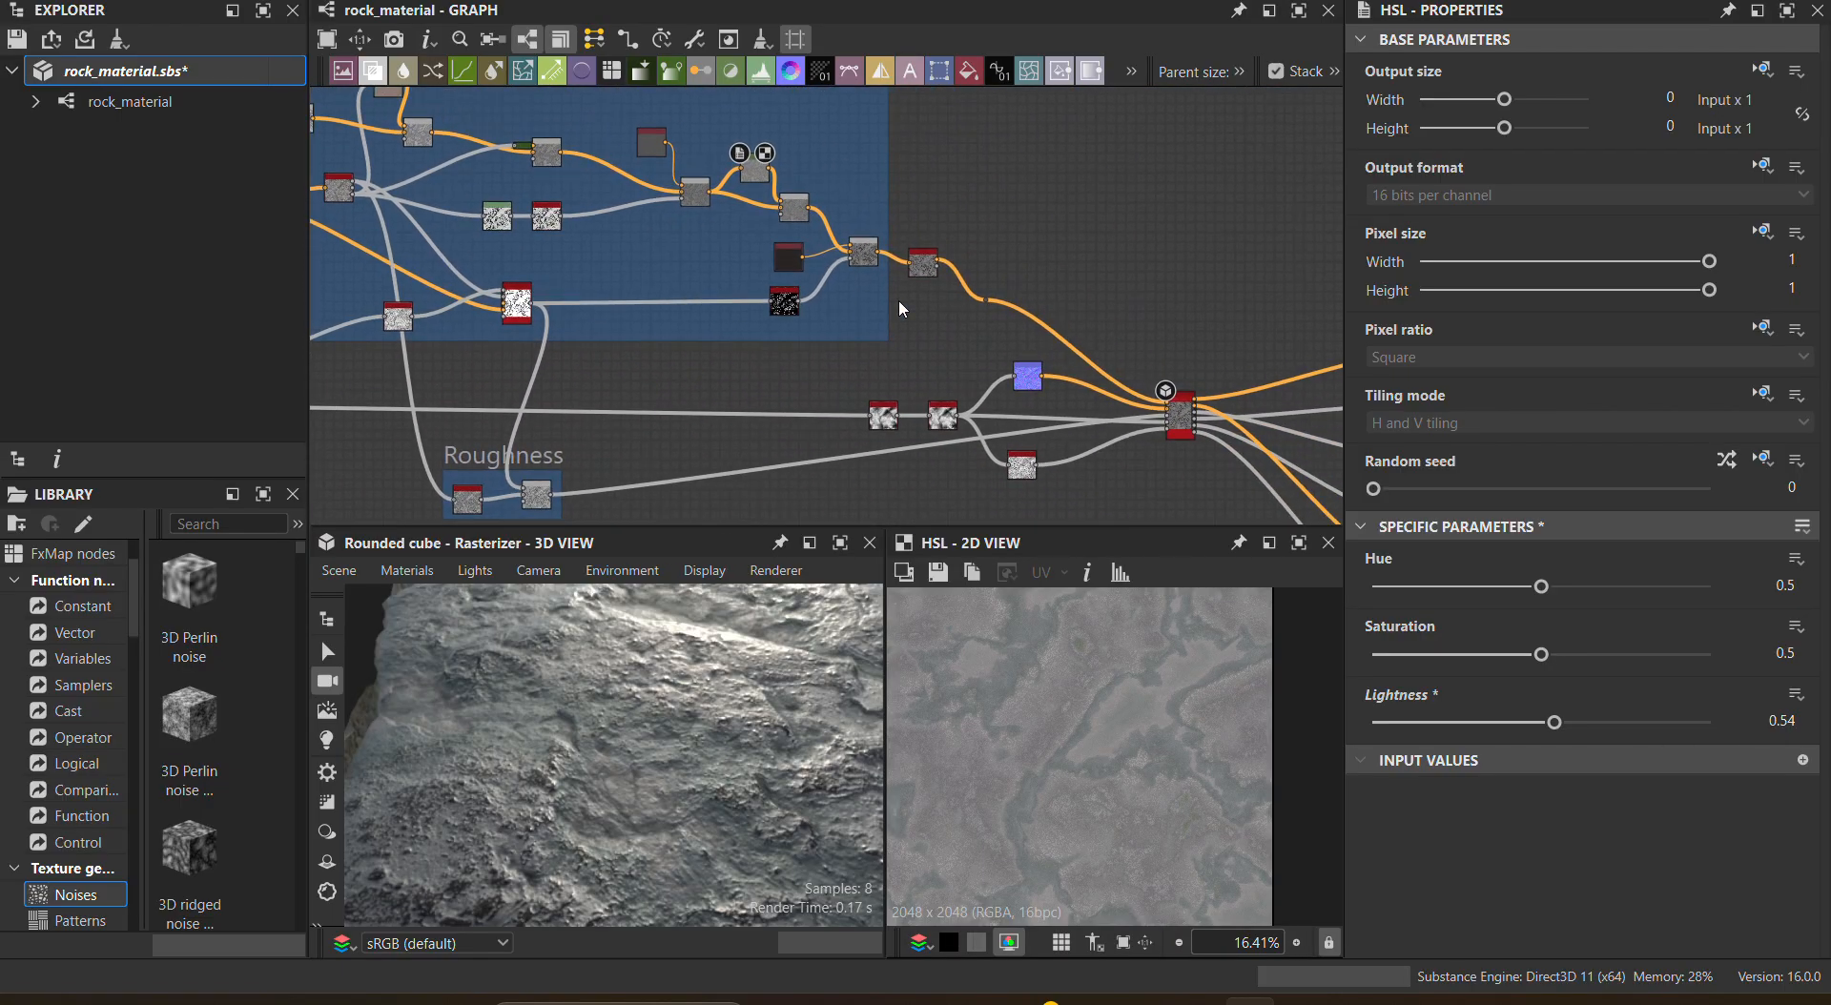
Step: Inspect the Color match node's parameters and follow its connection towards the graph's final material outputs
{"action": "scroll", "coordinate": [900, 300], "scroll_direction": "up", "scroll_amount": 3}
{"action": "left_click", "coordinate": [971, 181]}
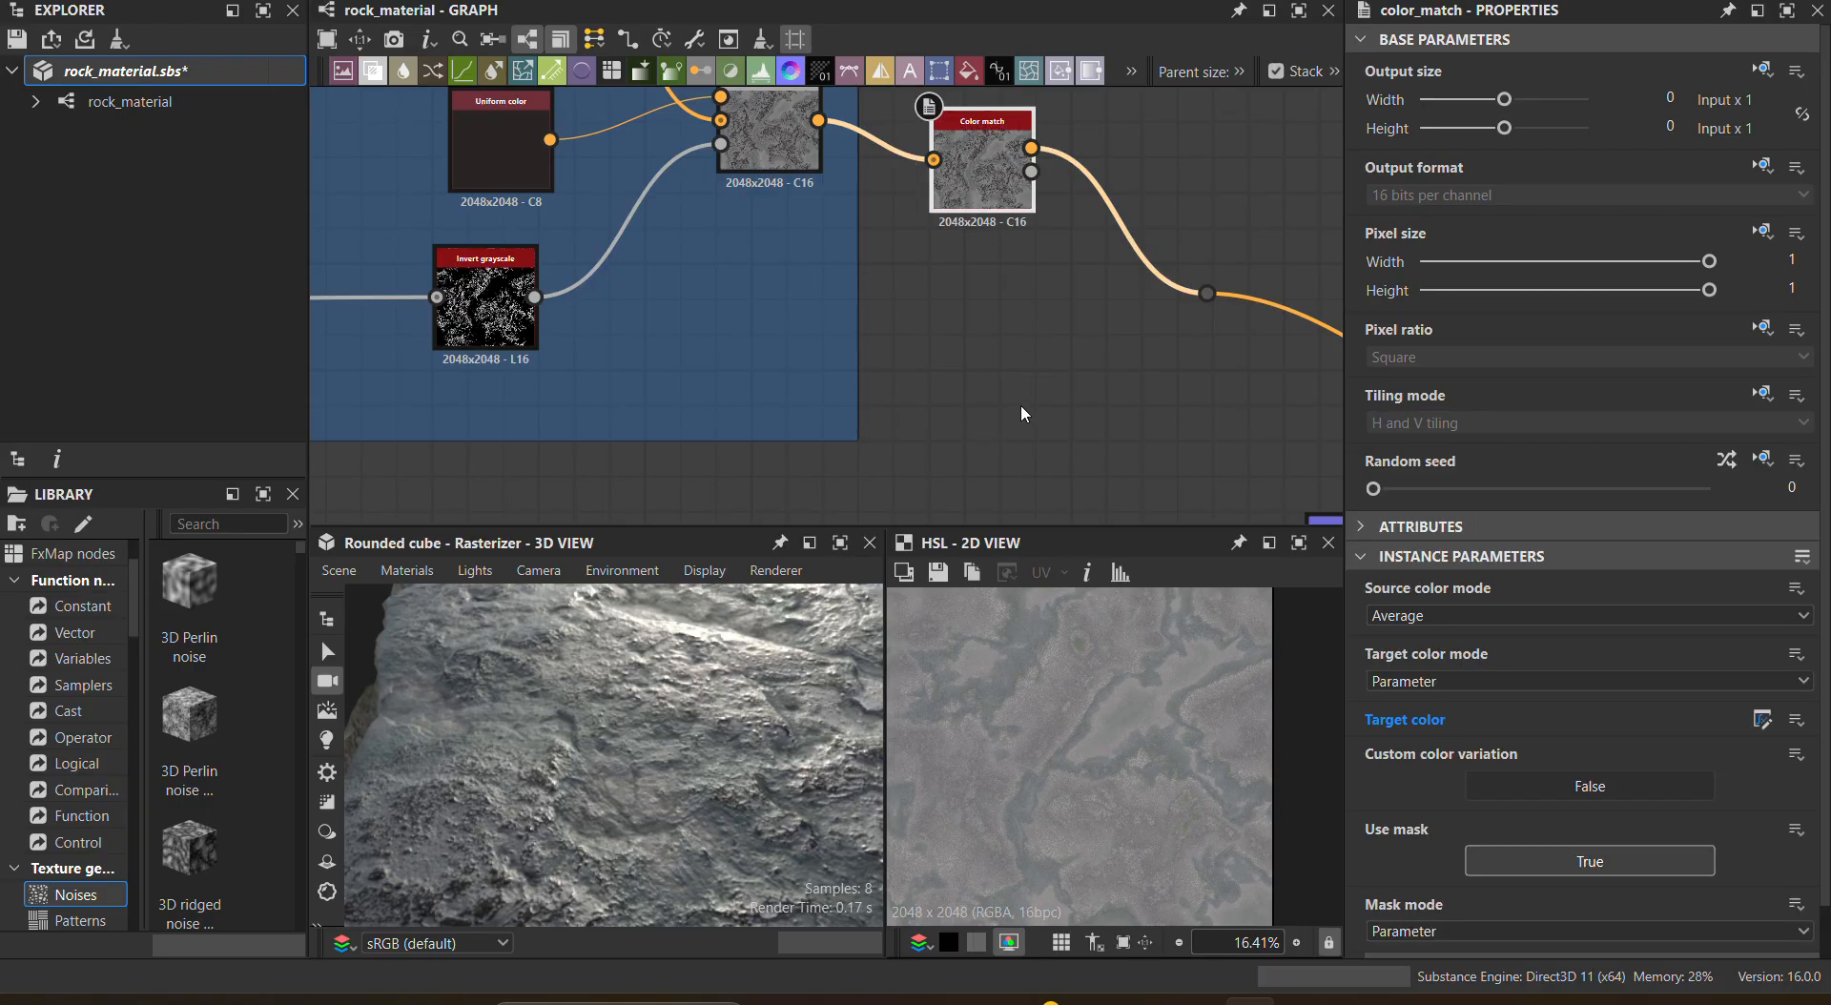
{"action": "scroll", "coordinate": [1020, 403], "scroll_direction": "down", "scroll_amount": 5}
{"action": "middle_click_drag", "start_coordinate": [1044, 404], "coordinate": [742, 170]}
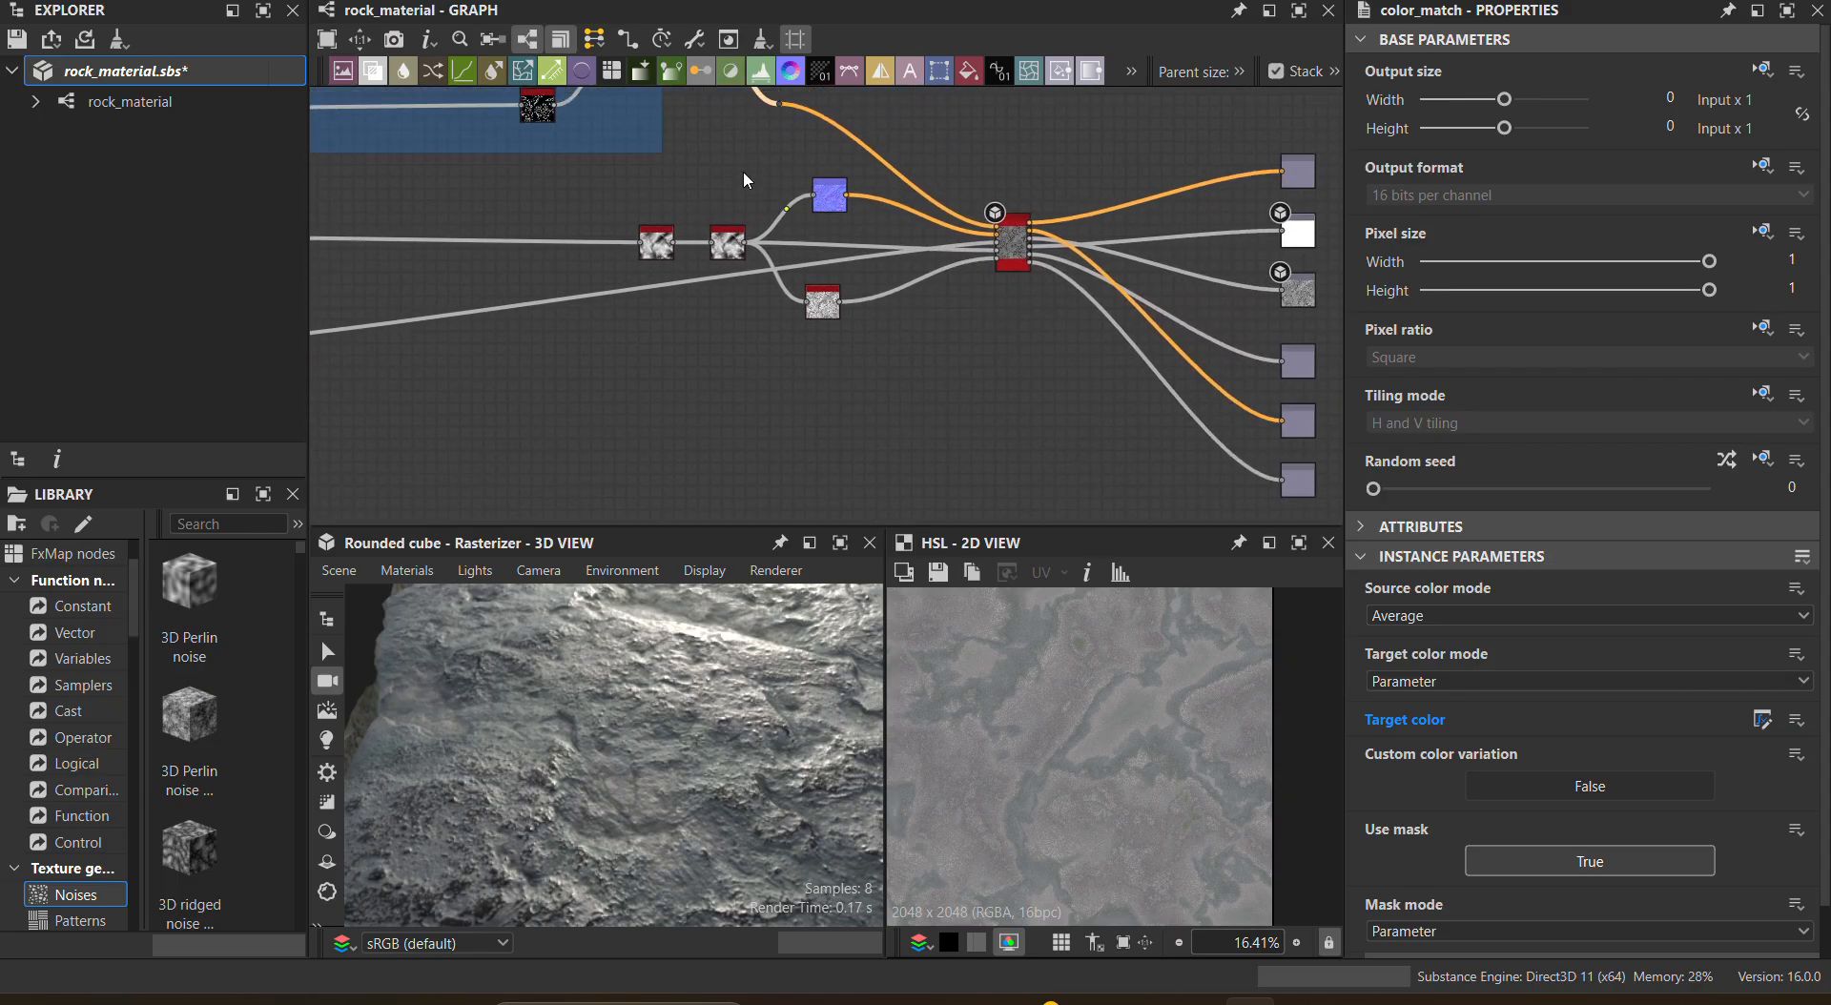
{"action": "middle_click_drag", "start_coordinate": [1107, 349], "coordinate": [1185, 440]}
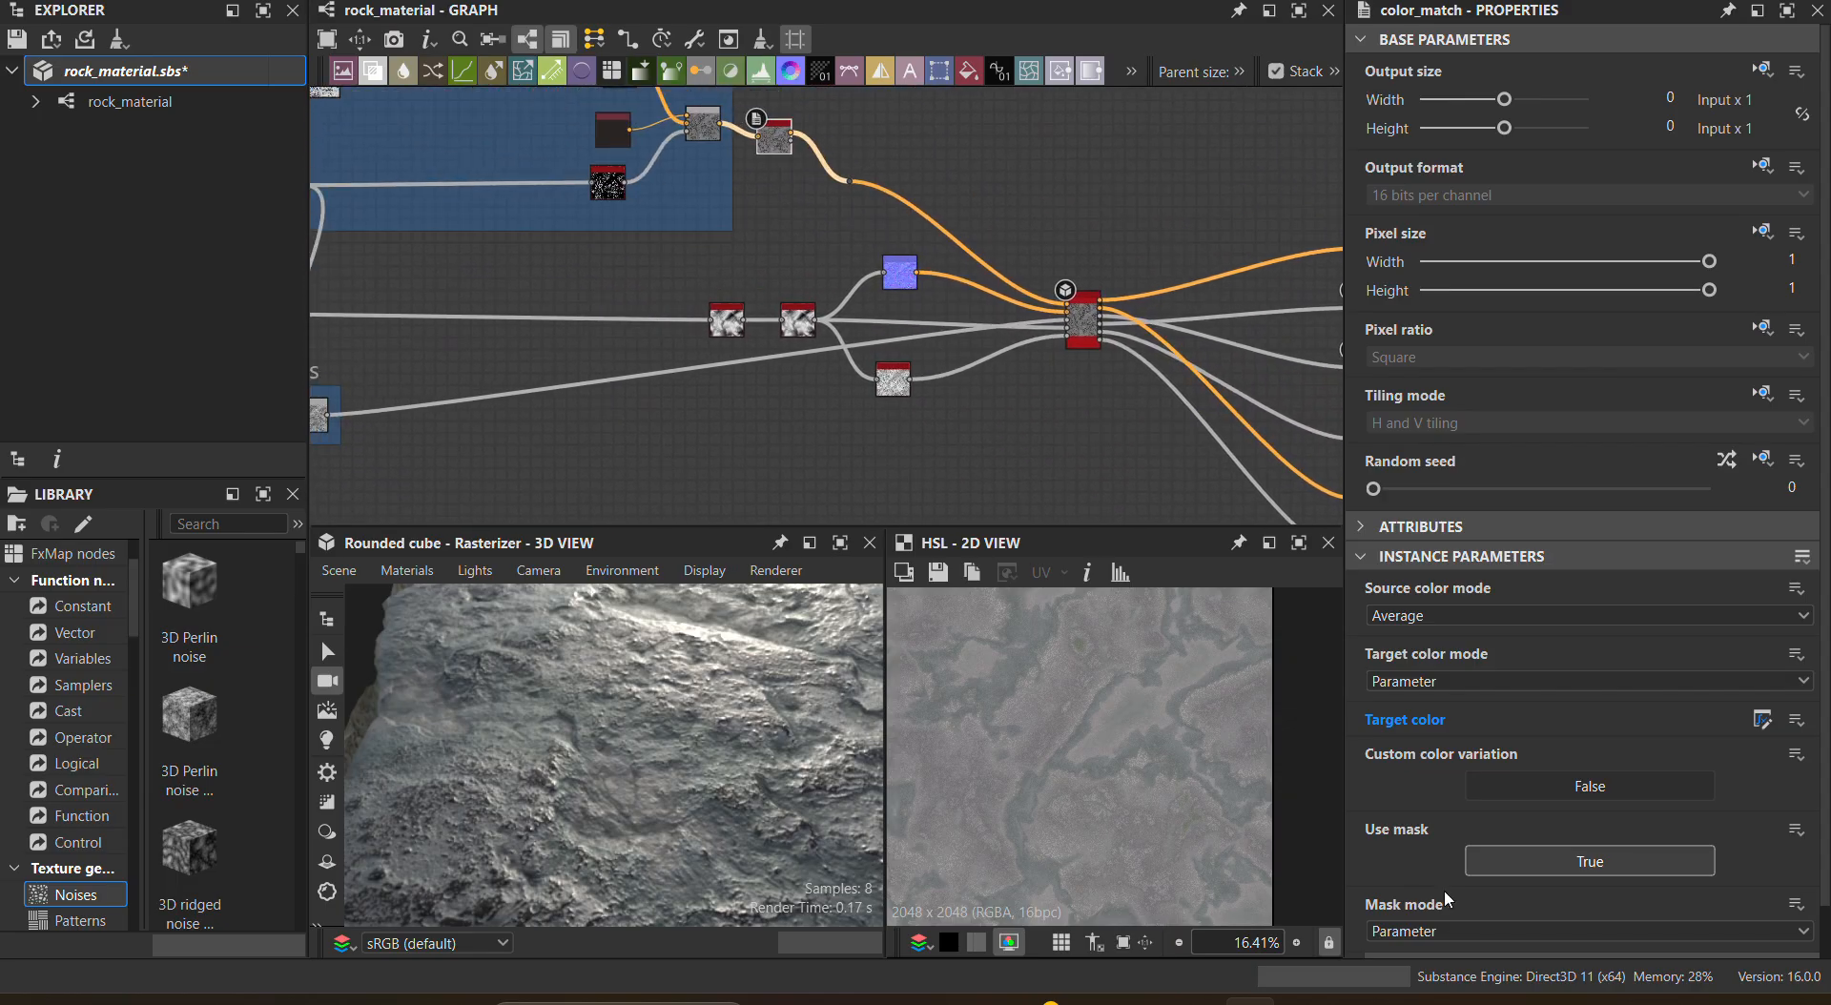
Step: Switch to Substance 3D Painter and view the rock-covered character model from the side
{"action": "left_click", "coordinate": [1302, 1002]}
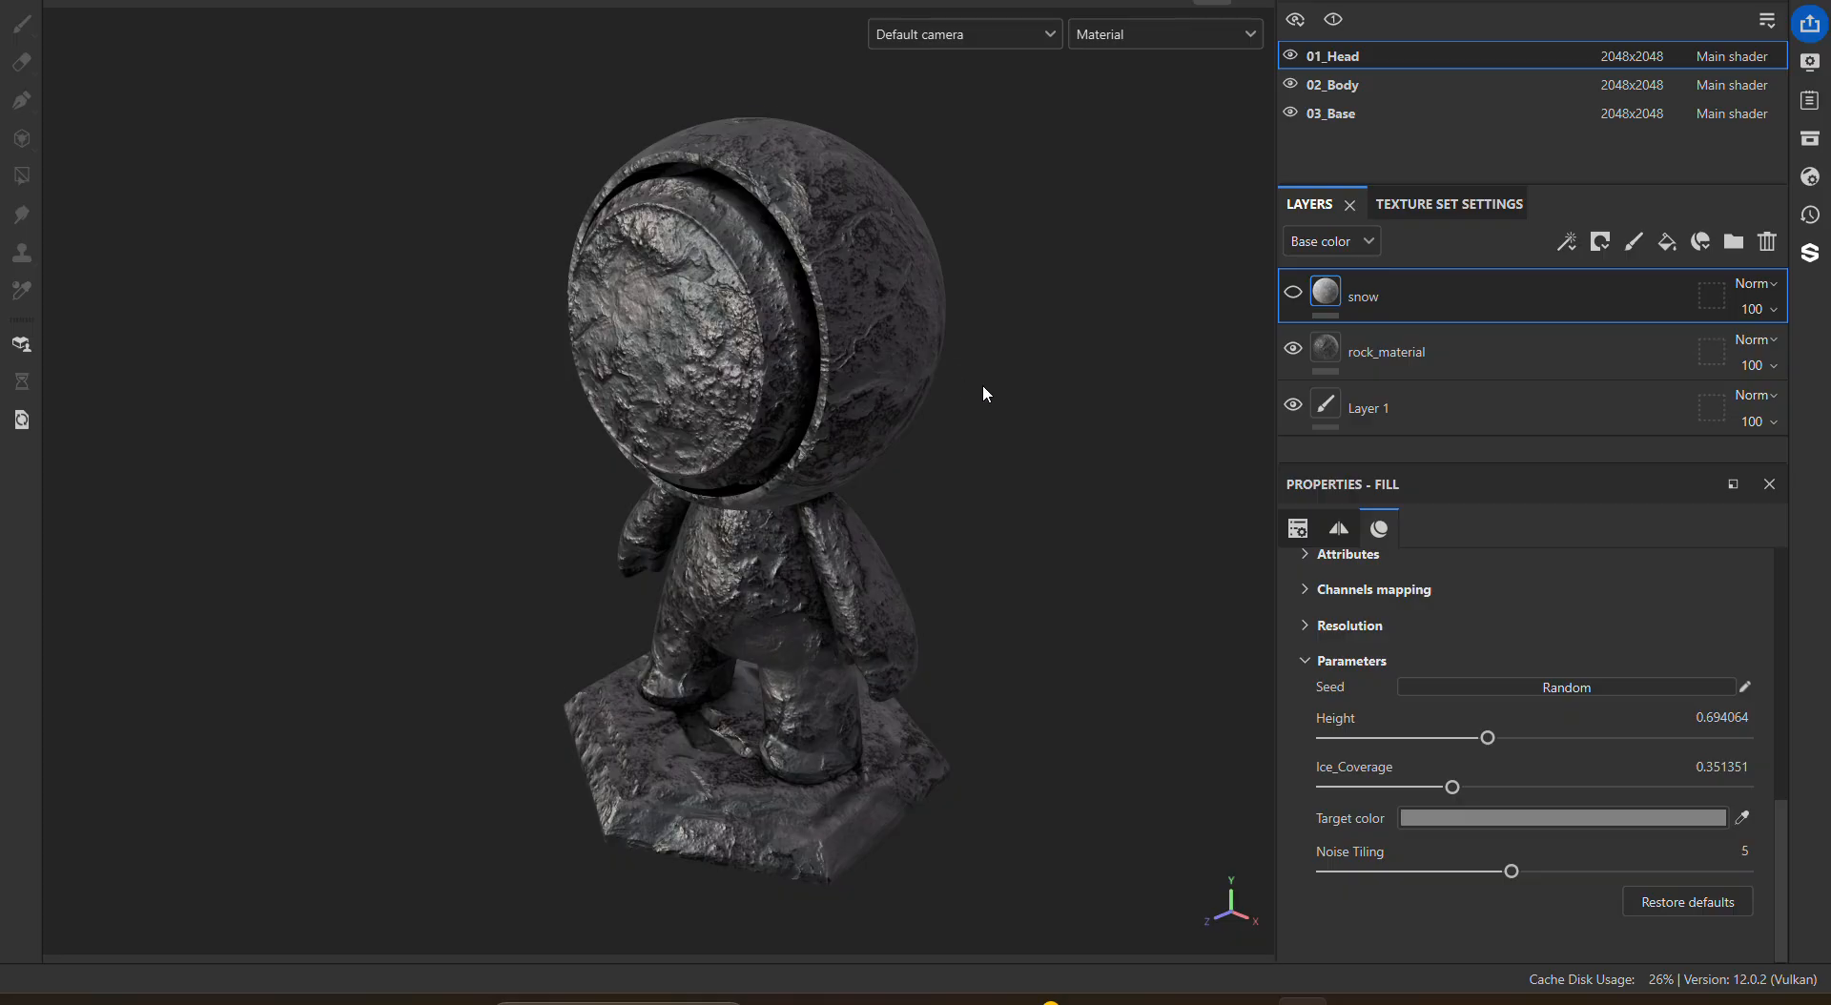
{"action": "left_click_drag", "start_coordinate": [984, 392], "coordinate": [921, 387], "text": "alt"}
{"action": "middle_click_drag", "start_coordinate": [942, 384], "coordinate": [885, 418], "text": "alt"}
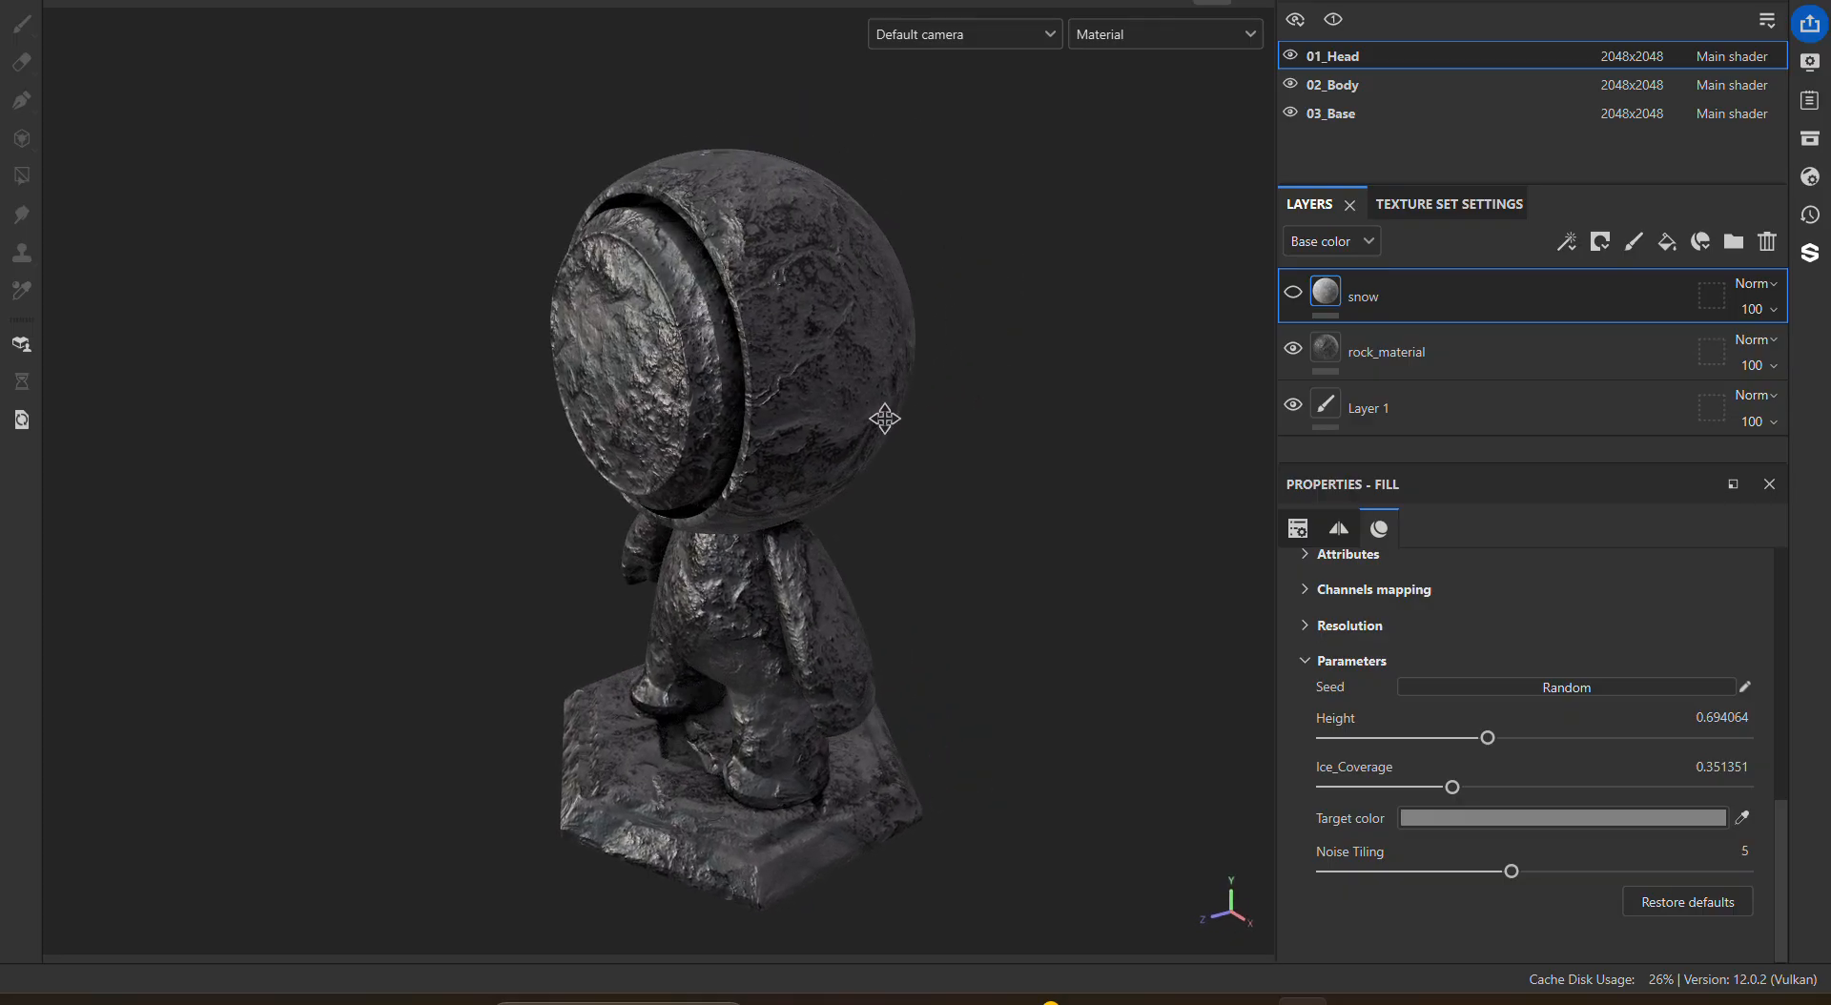
{"action": "mouse_move", "coordinate": [948, 382]}
{"action": "left_mouse_down", "text": "alt"}
{"action": "mouse_move", "coordinate": [888, 393]}
{"action": "mouse_move", "coordinate": [942, 408]}
{"action": "left_mouse_up", "text": "alt"}
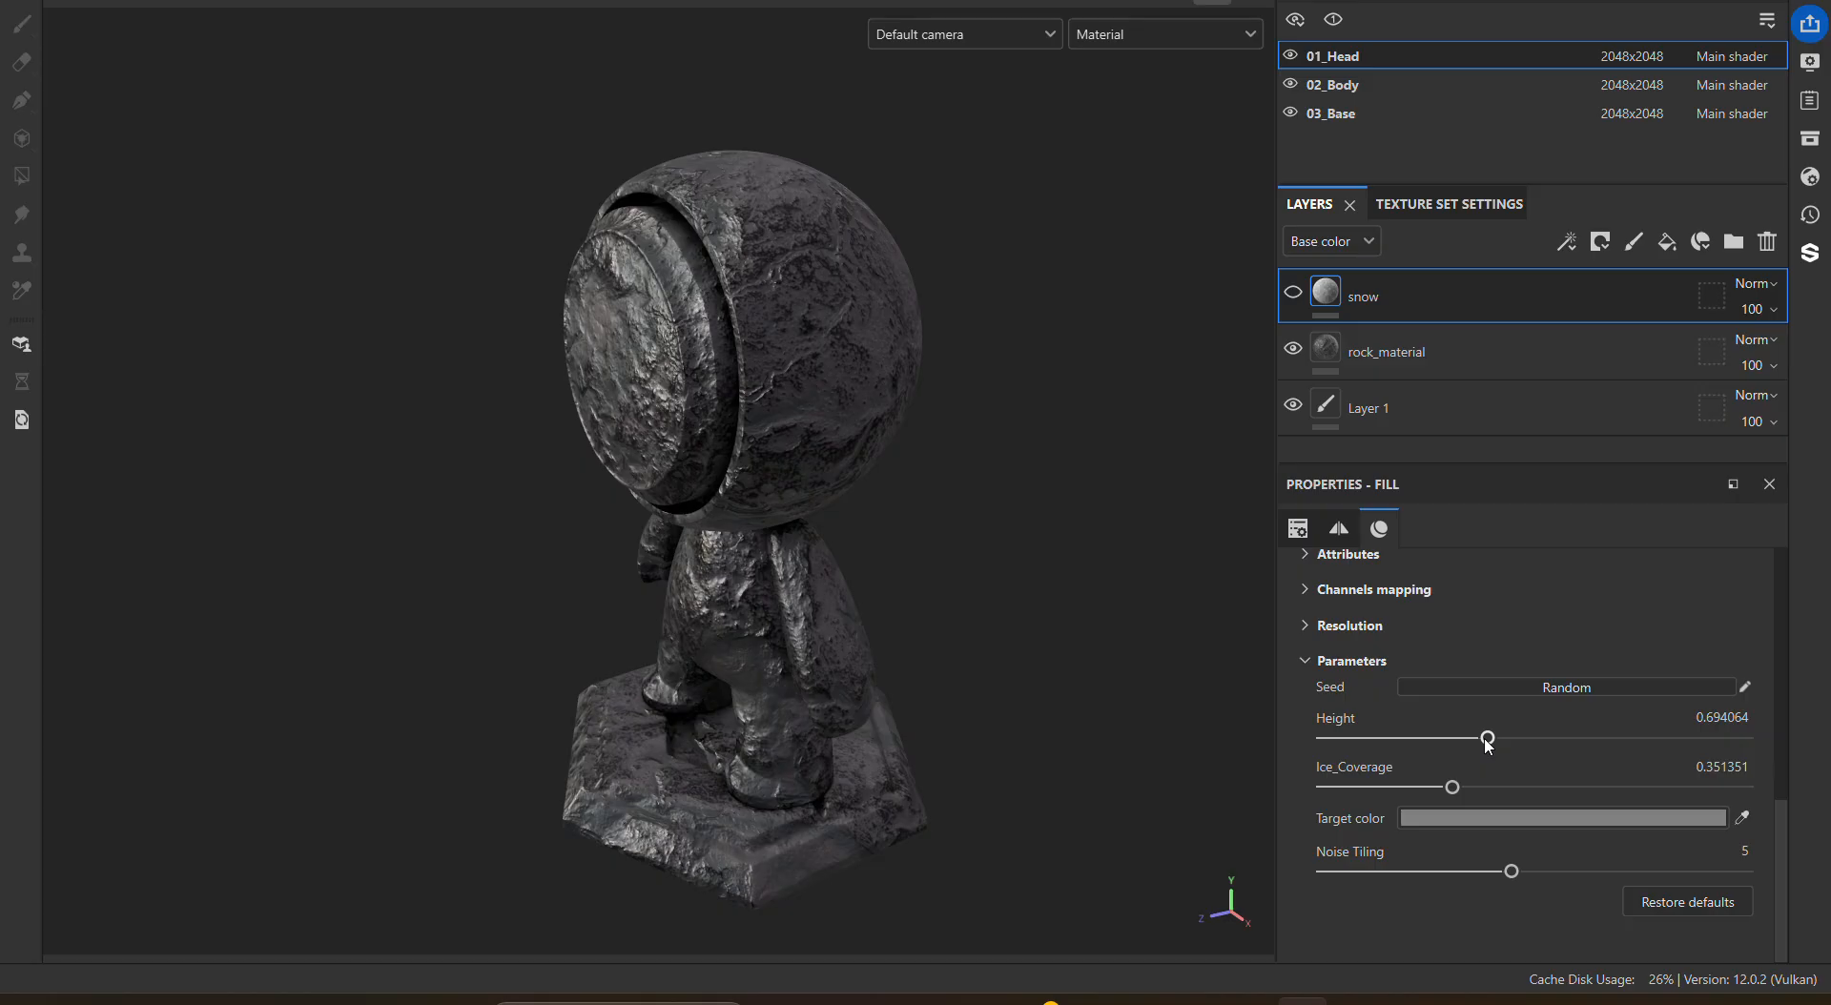
Step: Try Height values of 0.53 and 0.88 on the snow fill layer and undo the change
{"action": "scroll", "coordinate": [907, 398], "scroll_direction": "up", "scroll_amount": 4}
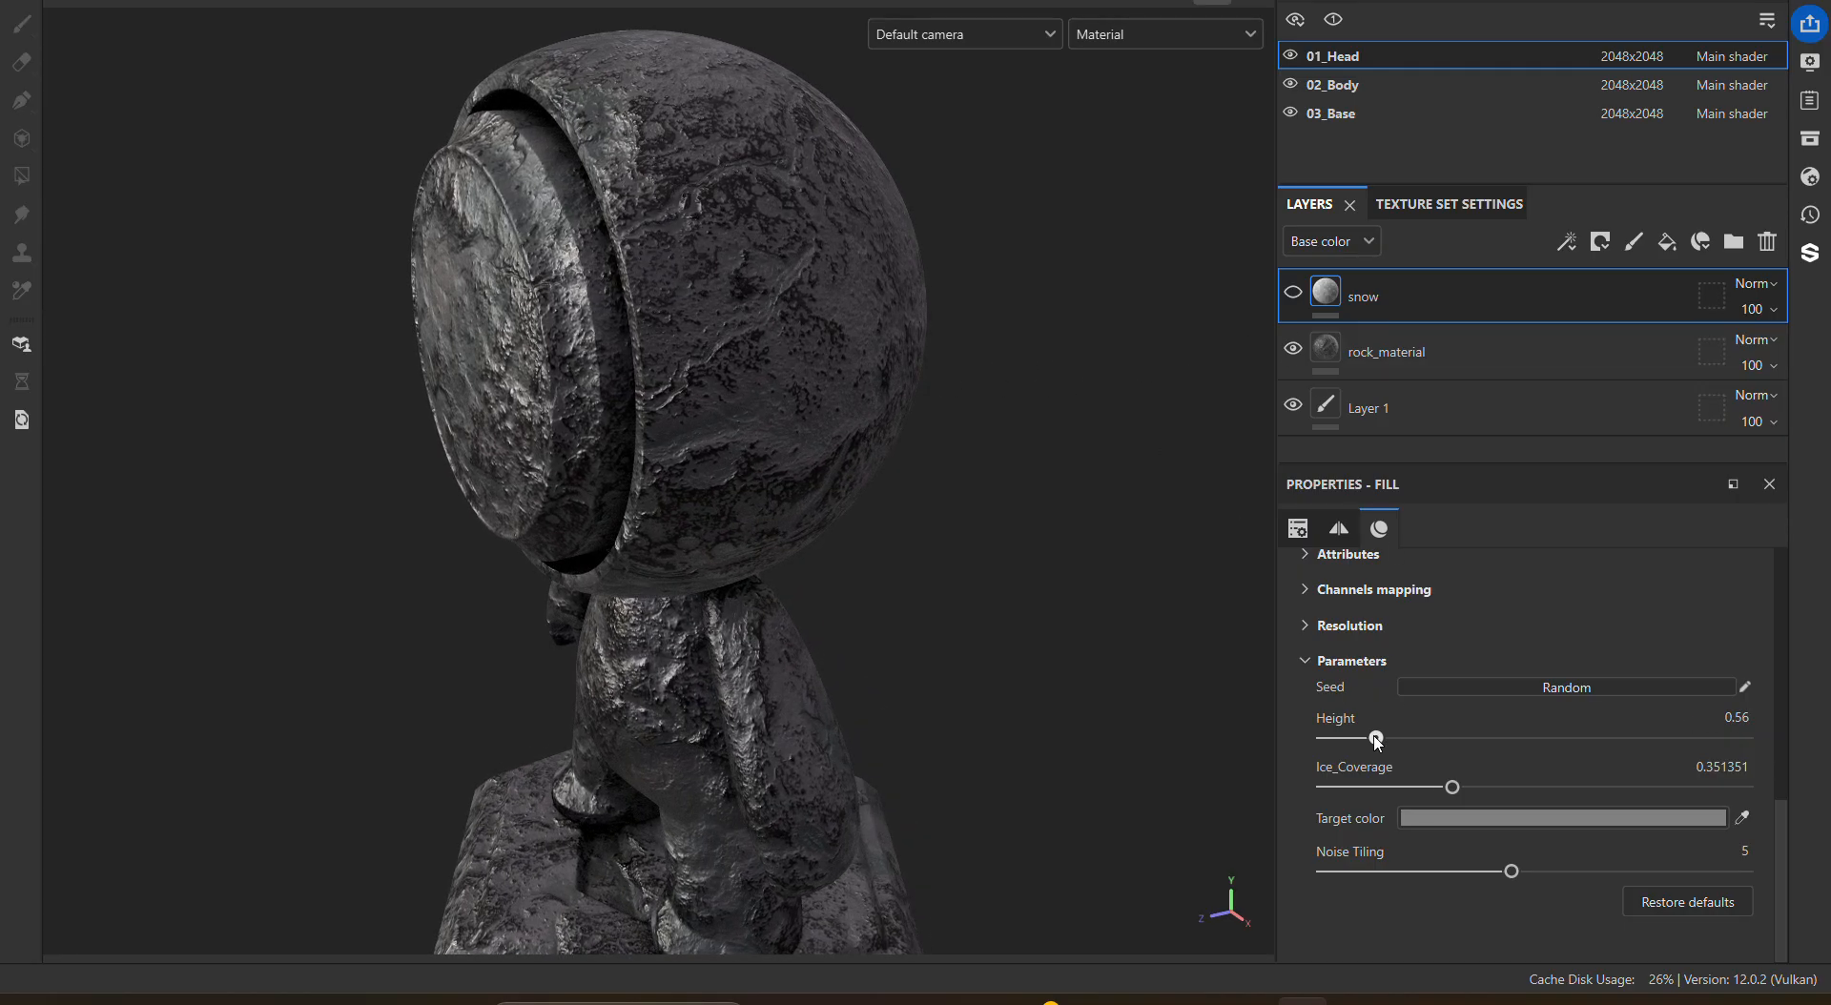
{"action": "left_click", "coordinate": [940, 440]}
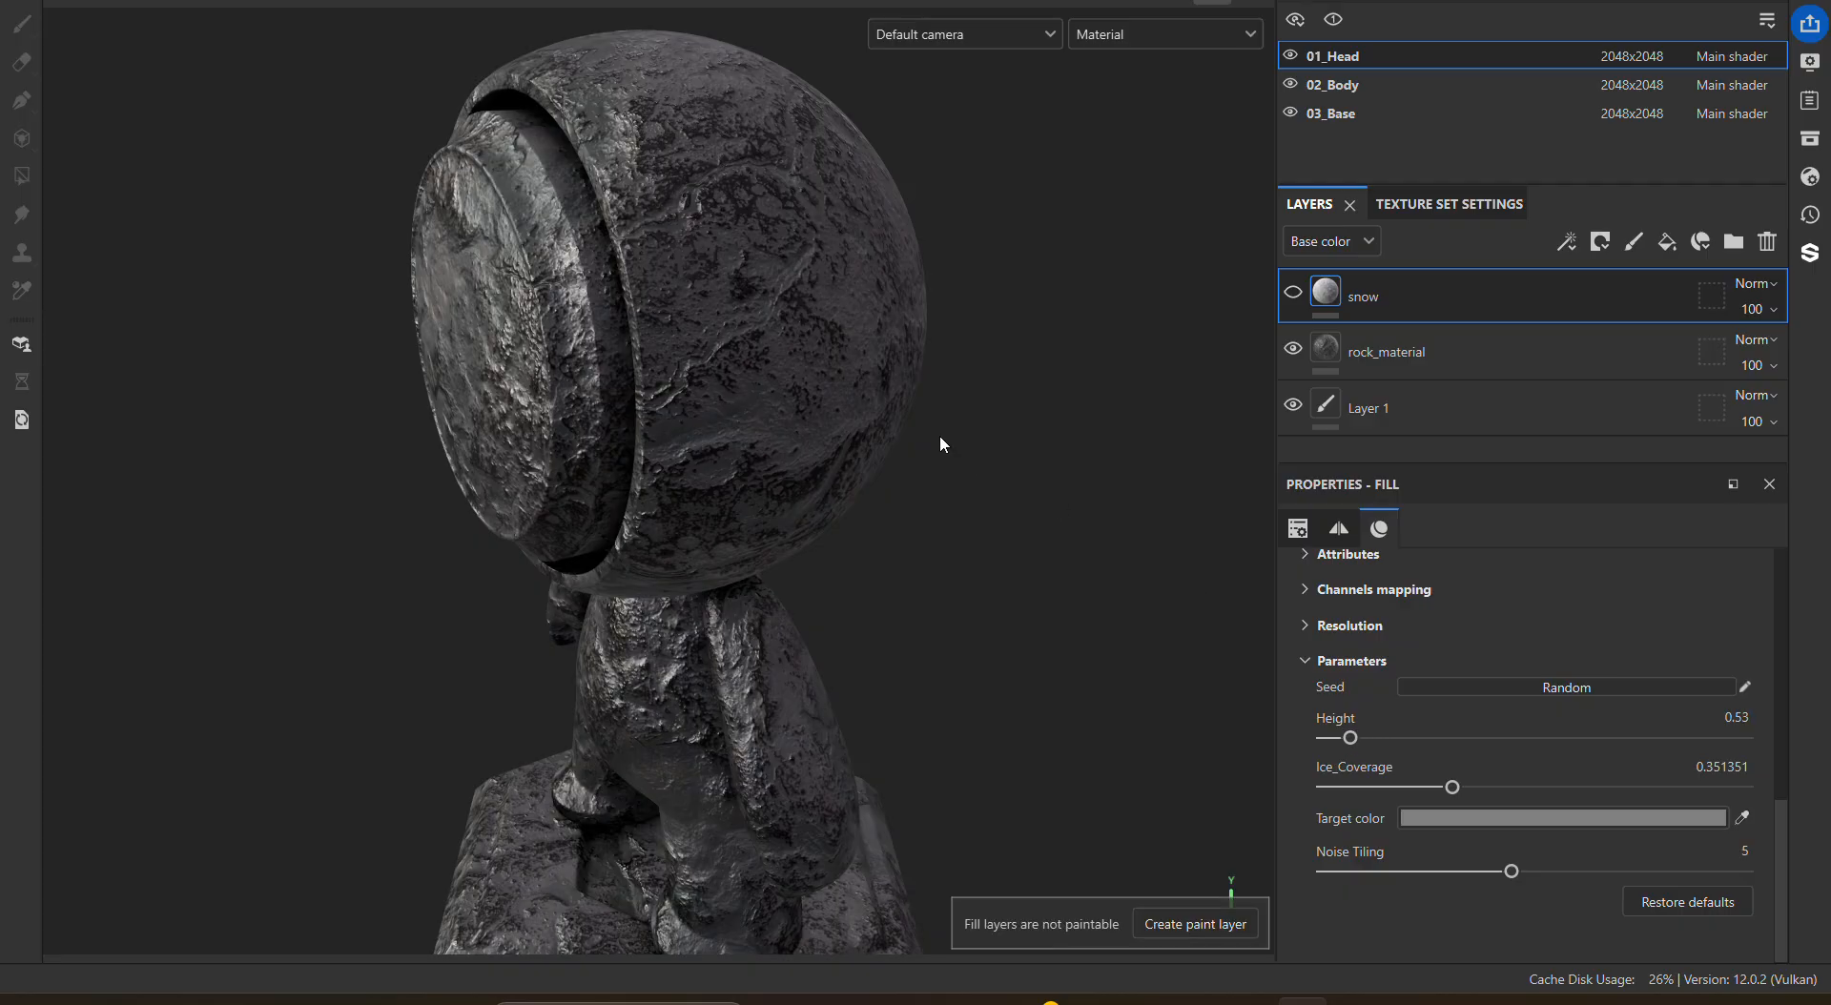
{"action": "left_click_drag", "start_coordinate": [1350, 738], "coordinate": [1642, 738]}
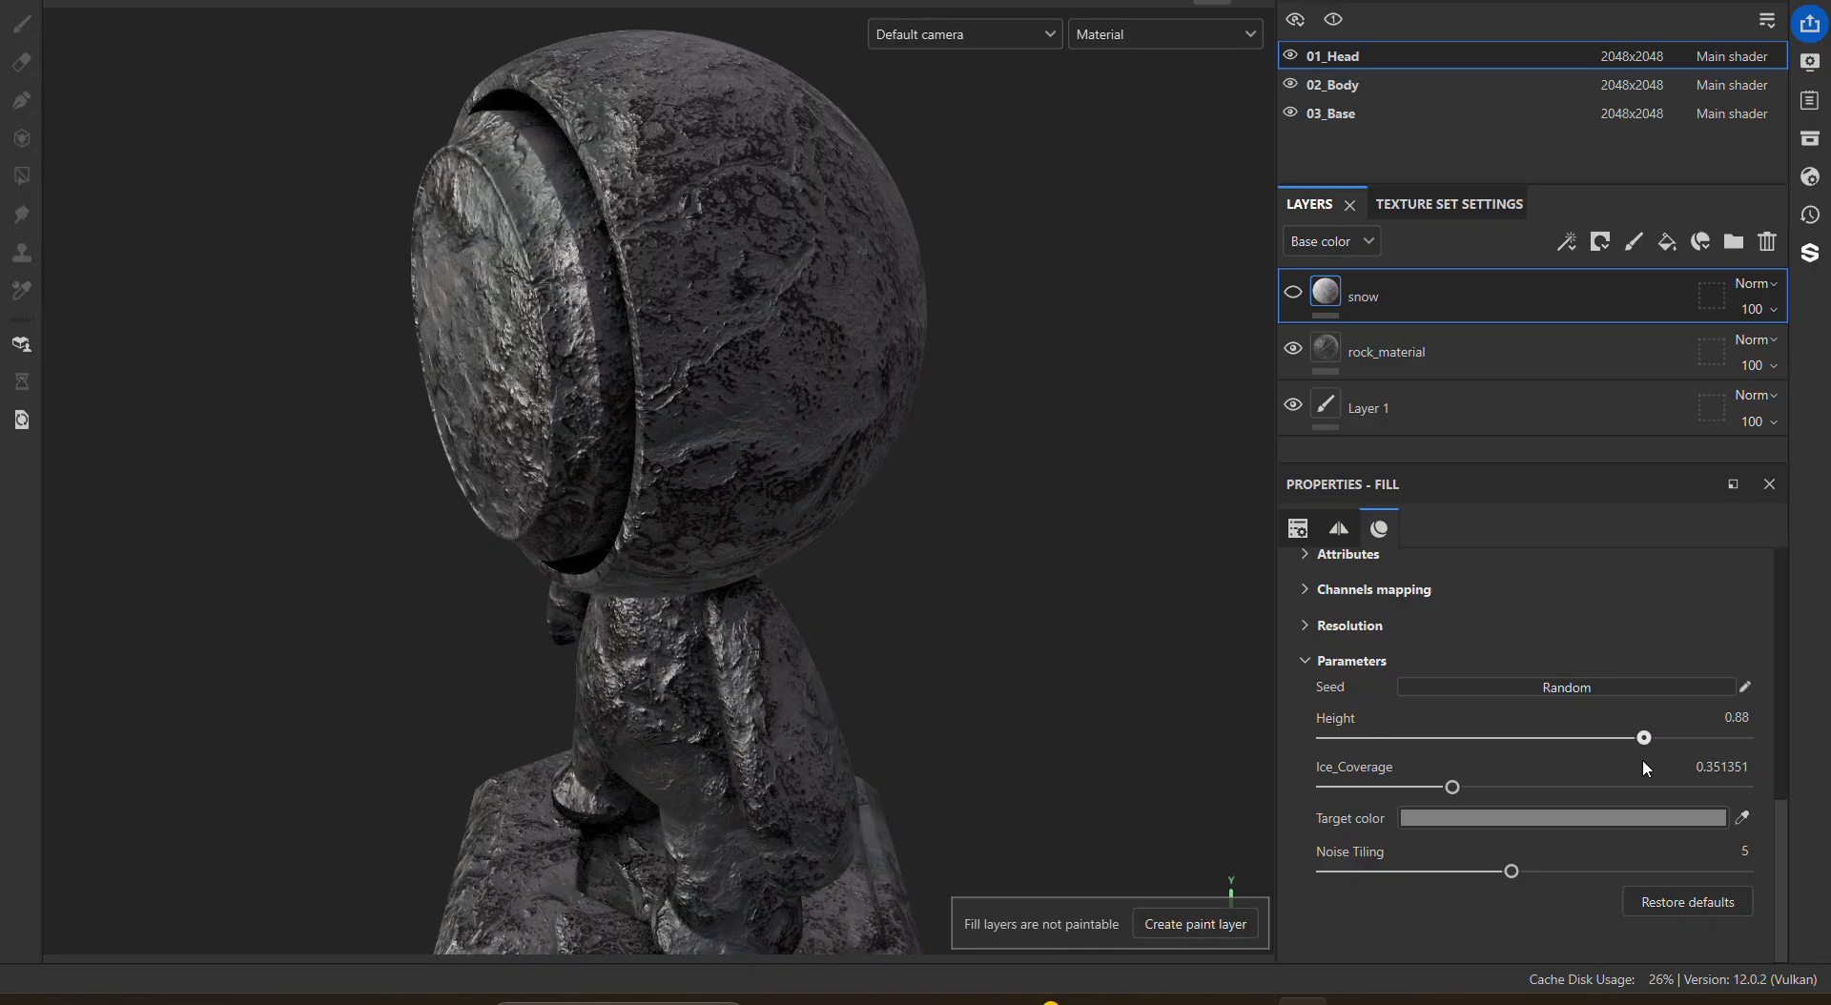
{"action": "key", "text": "ctrl+z"}
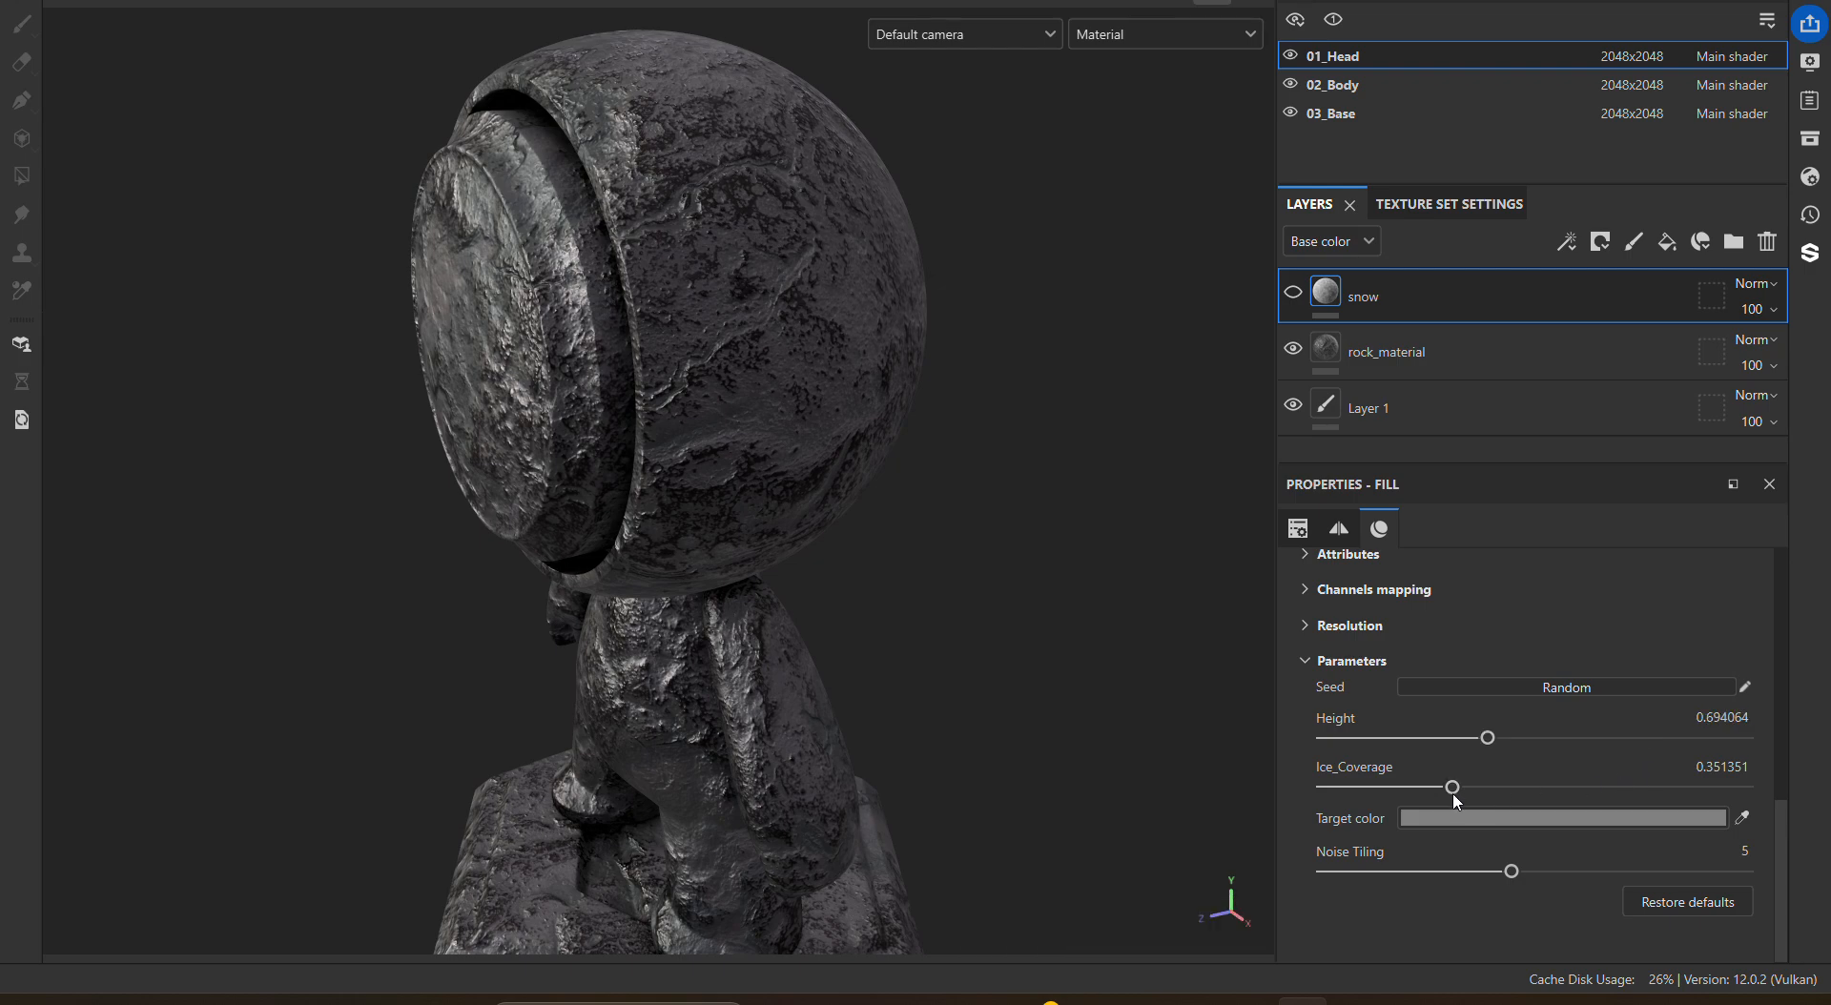
Step: Set the Surface detail of the rock_material fill layer to 0.06 and check the model from another angle
{"action": "left_click", "coordinate": [1432, 359]}
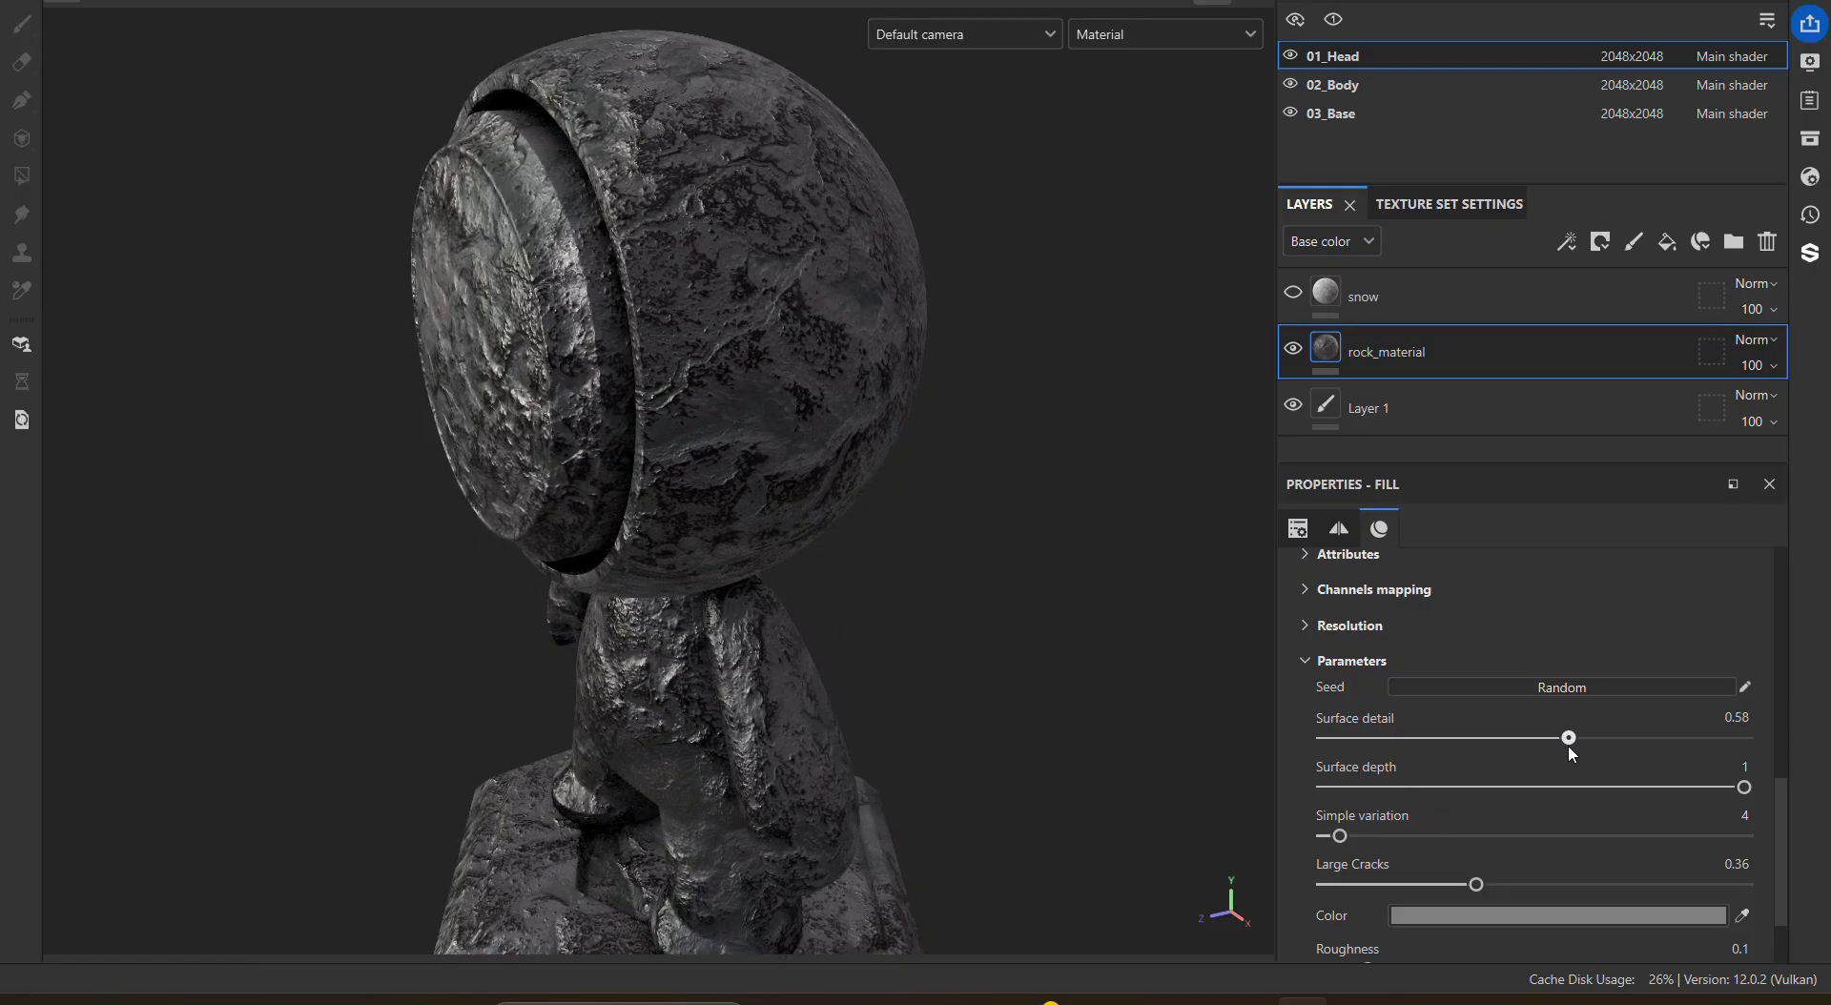
{"action": "left_click_drag", "start_coordinate": [1648, 757], "coordinate": [1354, 766]}
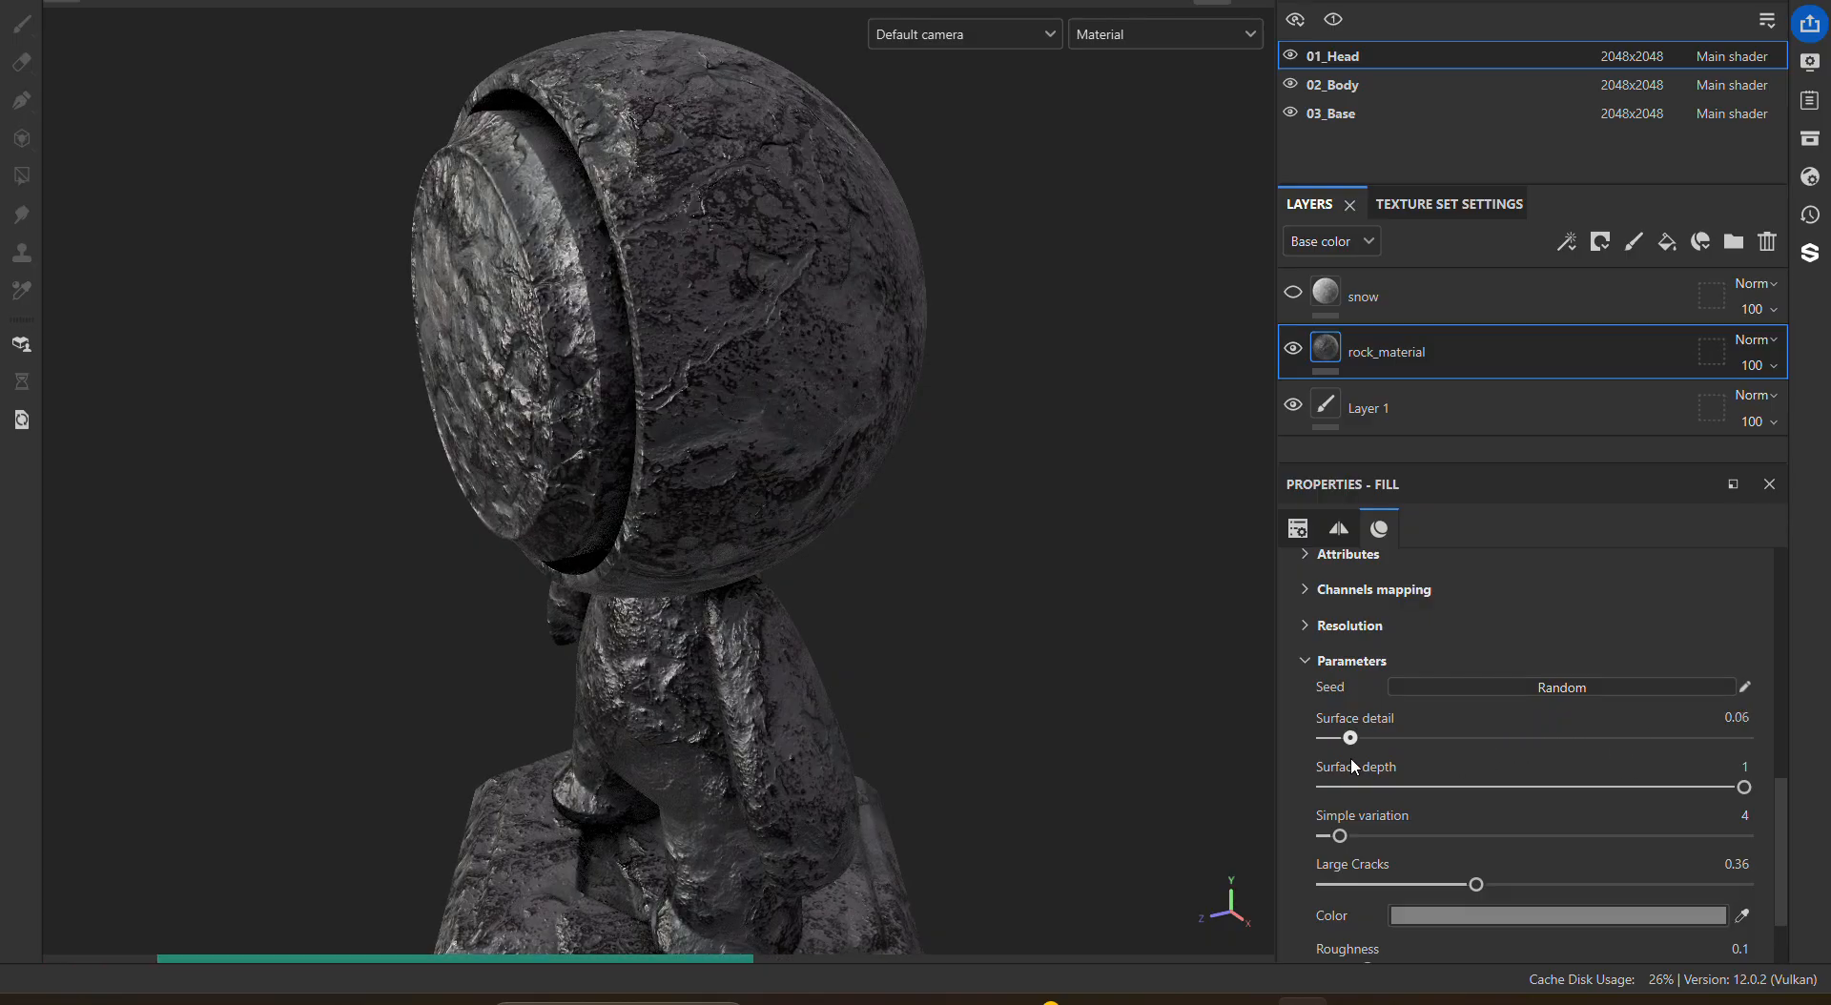
{"action": "left_click_drag", "start_coordinate": [954, 562], "coordinate": [936, 494], "text": "alt"}
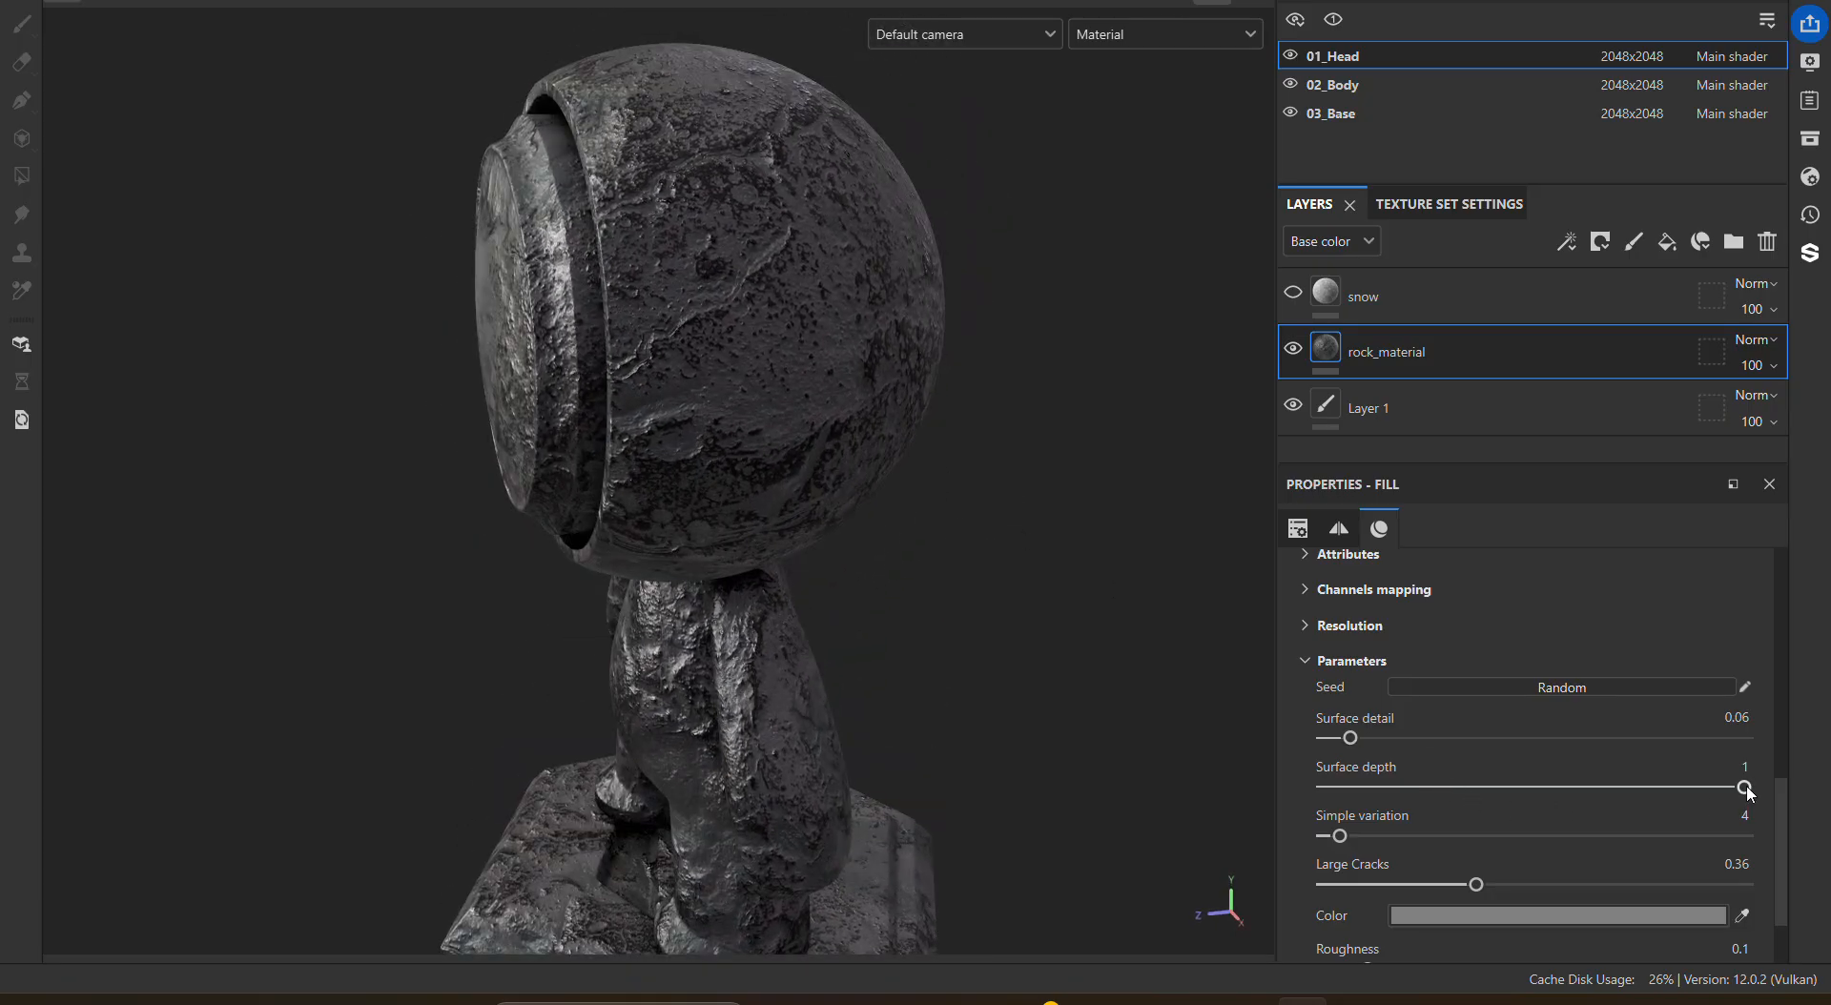
Step: Set the head's rock_material fill layer to Surface detail 0.91 and Surface depth 0, and check it from another angle
{"action": "left_click_drag", "start_coordinate": [1746, 791], "coordinate": [1559, 795]}
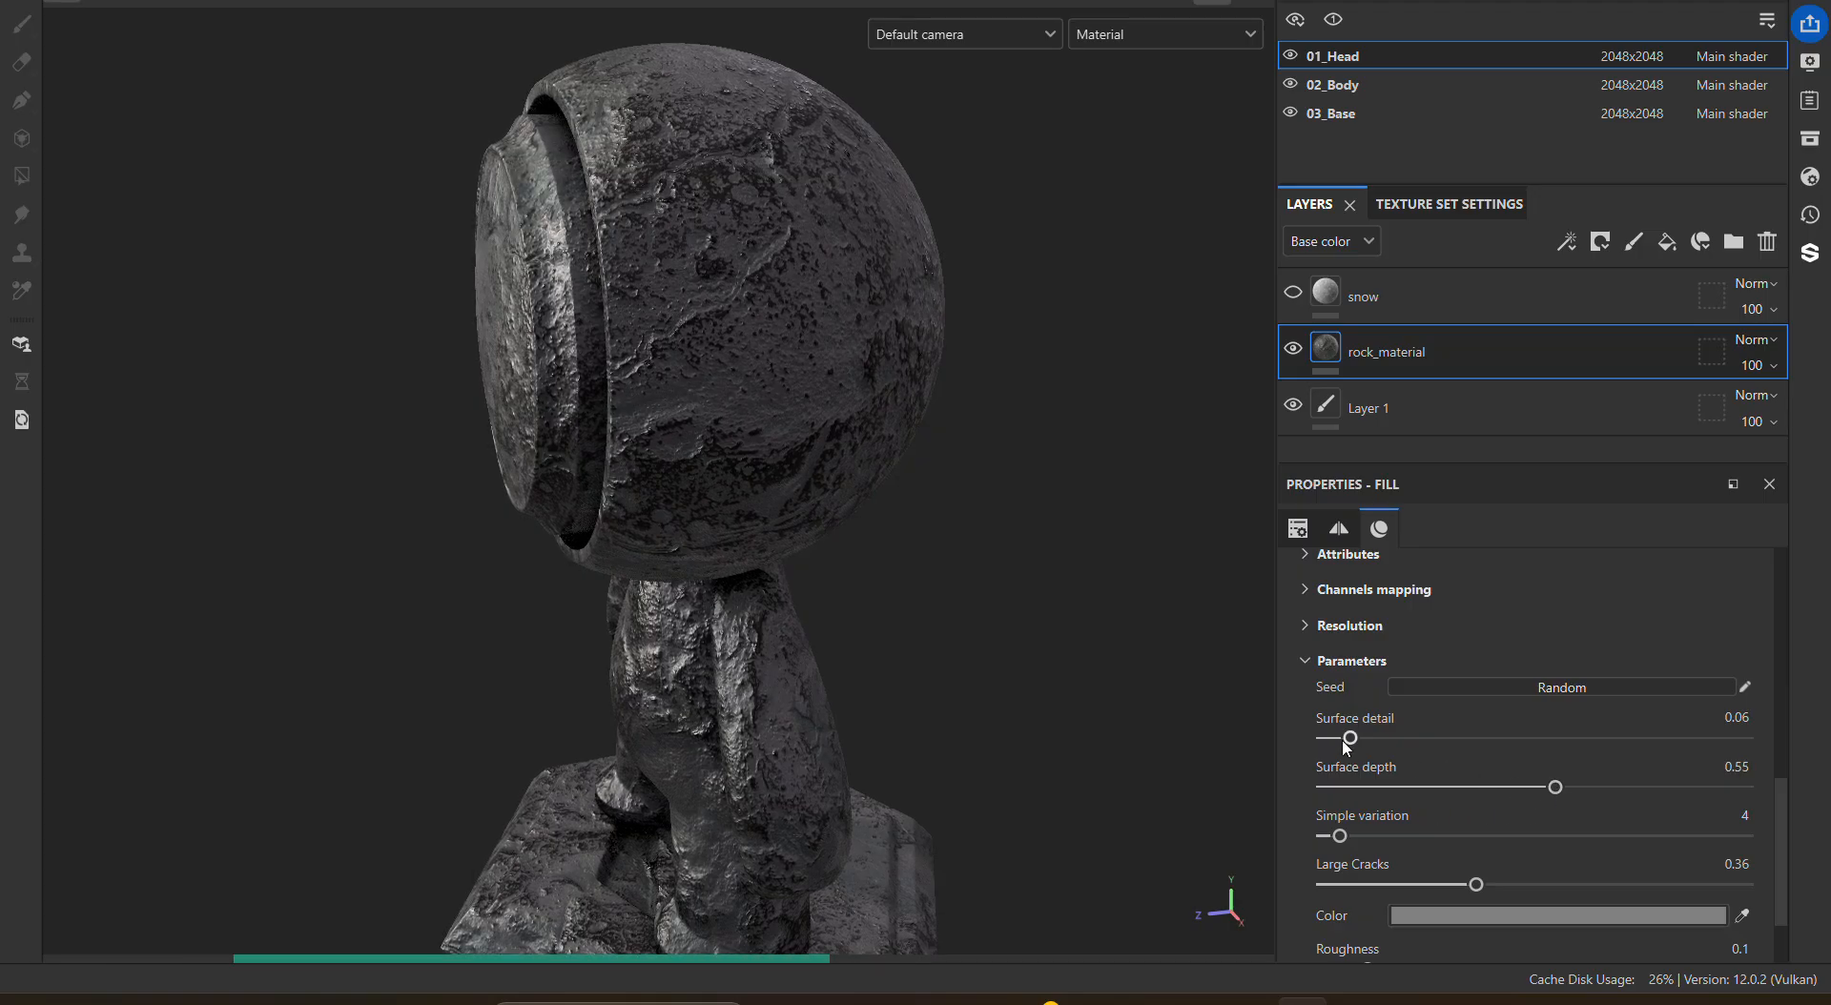
{"action": "left_click_drag", "start_coordinate": [1349, 738], "coordinate": [1705, 739]}
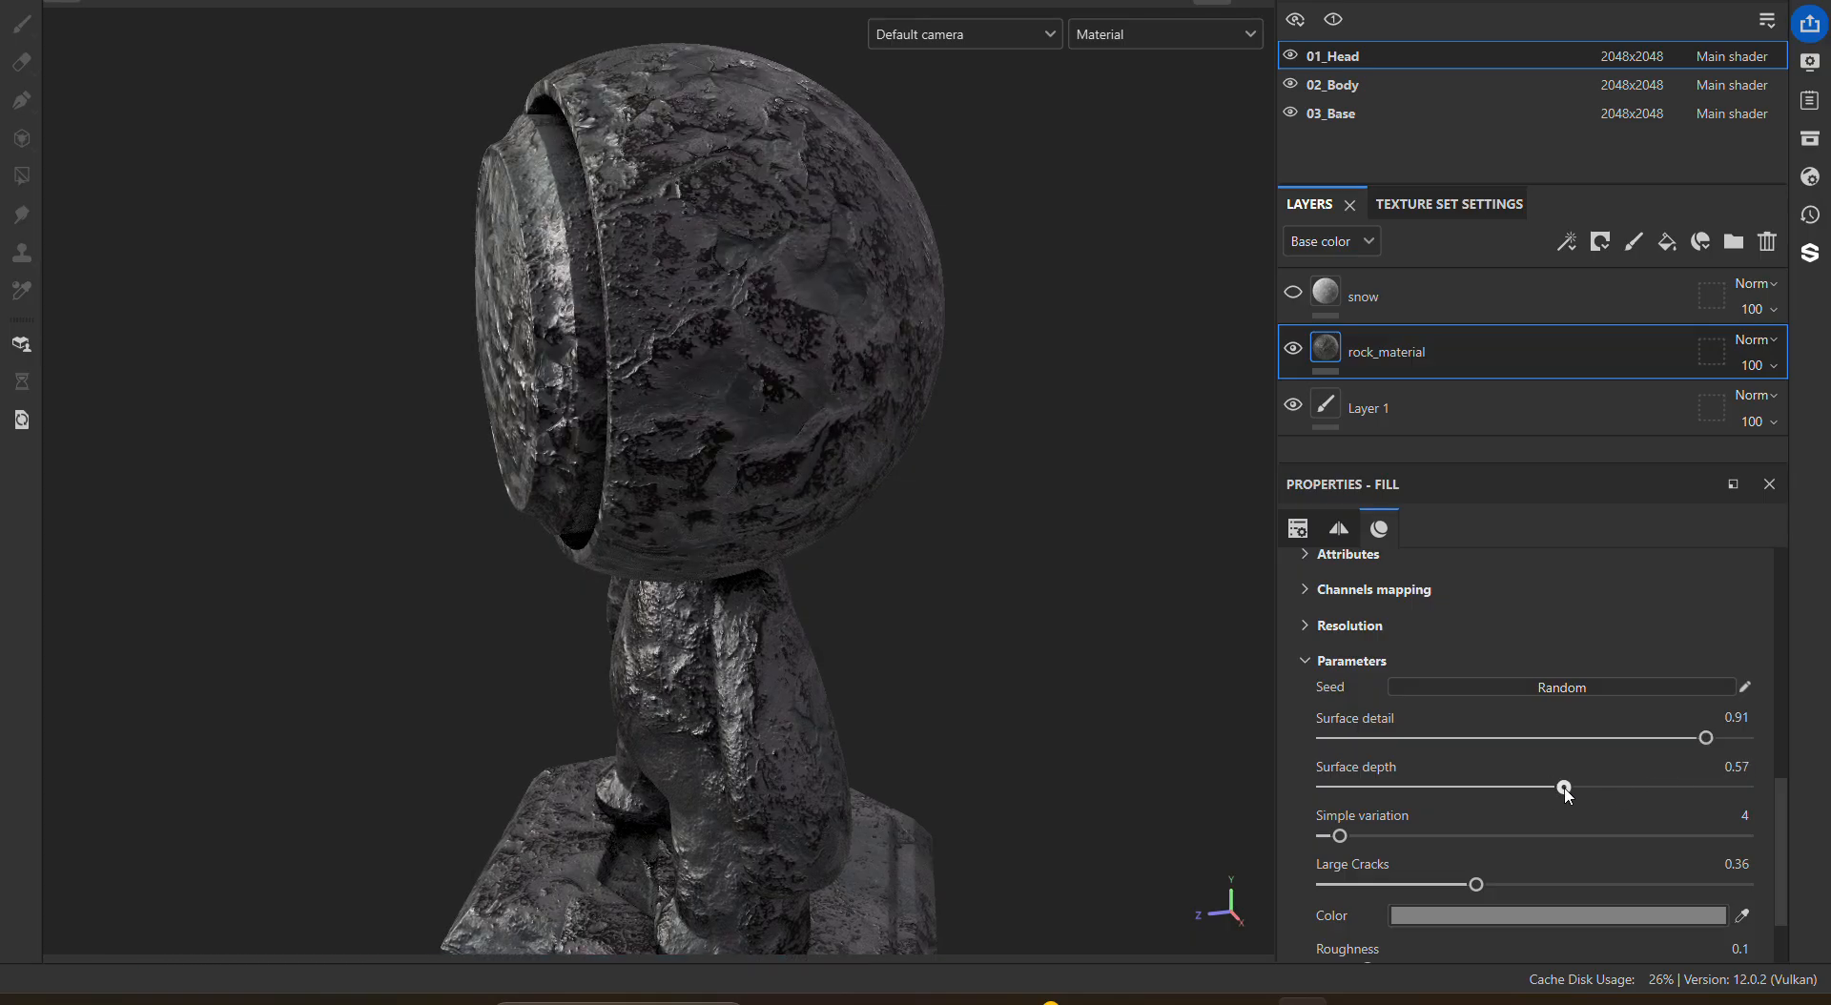
{"action": "left_click_drag", "start_coordinate": [1563, 787], "coordinate": [1286, 814]}
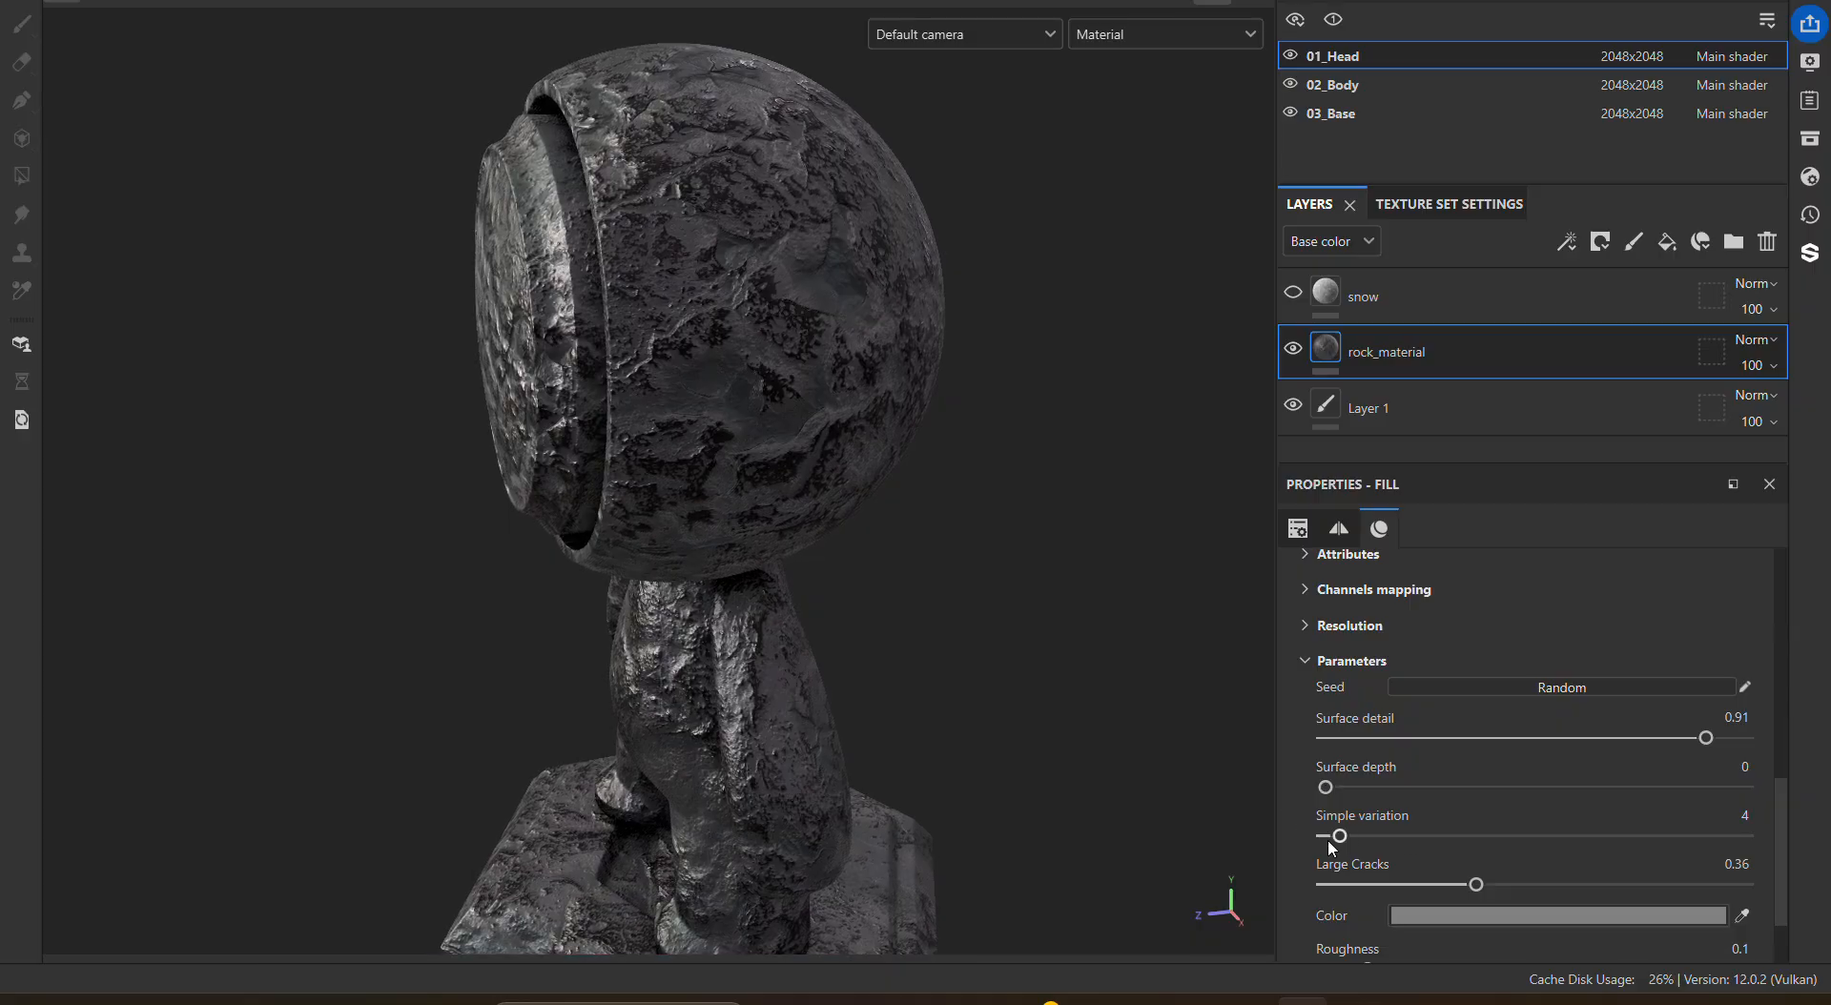
{"action": "left_click_drag", "start_coordinate": [1096, 656], "coordinate": [1162, 646], "text": "alt"}
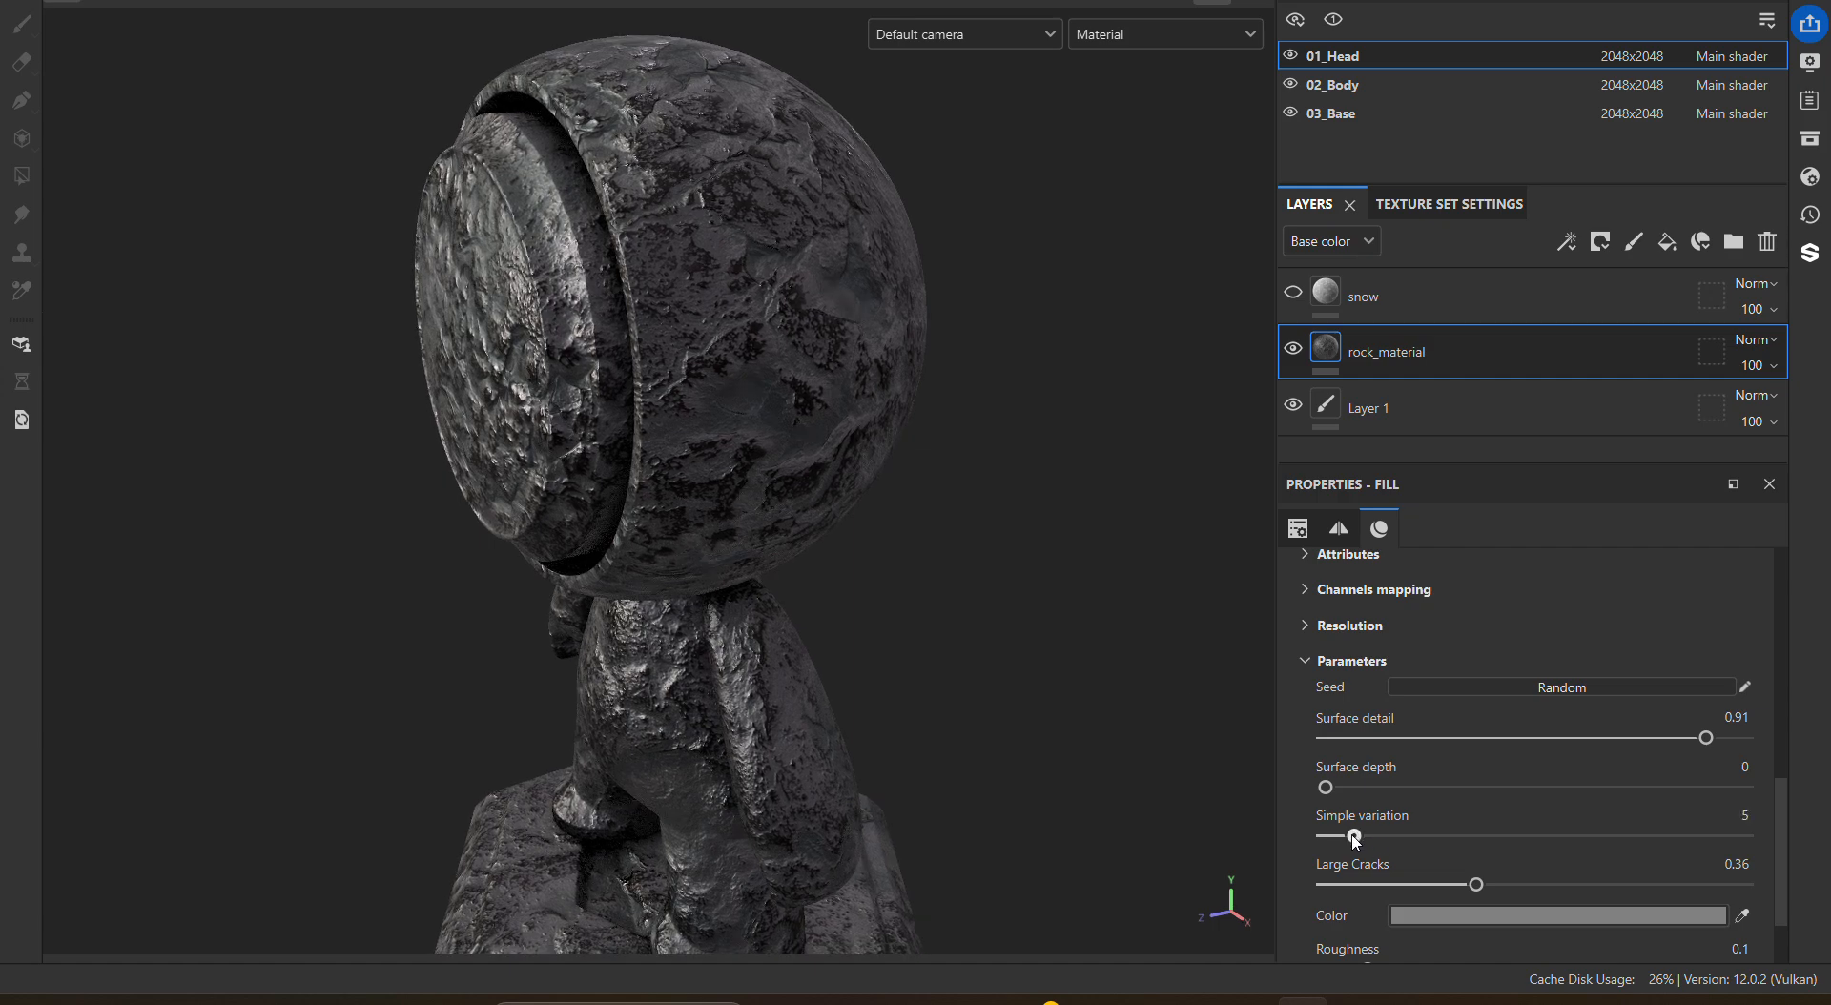
Step: Try higher Simple variation values on the head's rock_material layer and undo the changes
{"action": "left_click_drag", "start_coordinate": [1355, 838], "coordinate": [1454, 839]}
{"action": "left_click_drag", "start_coordinate": [1234, 572], "coordinate": [843, 527], "text": "alt"}
{"action": "left_click_drag", "start_coordinate": [1459, 836], "coordinate": [1622, 836]}
{"action": "key", "text": "ctrl+z"}
{"action": "key", "text": "ctrl+z"}
{"action": "key", "text": "ctrl+z"}
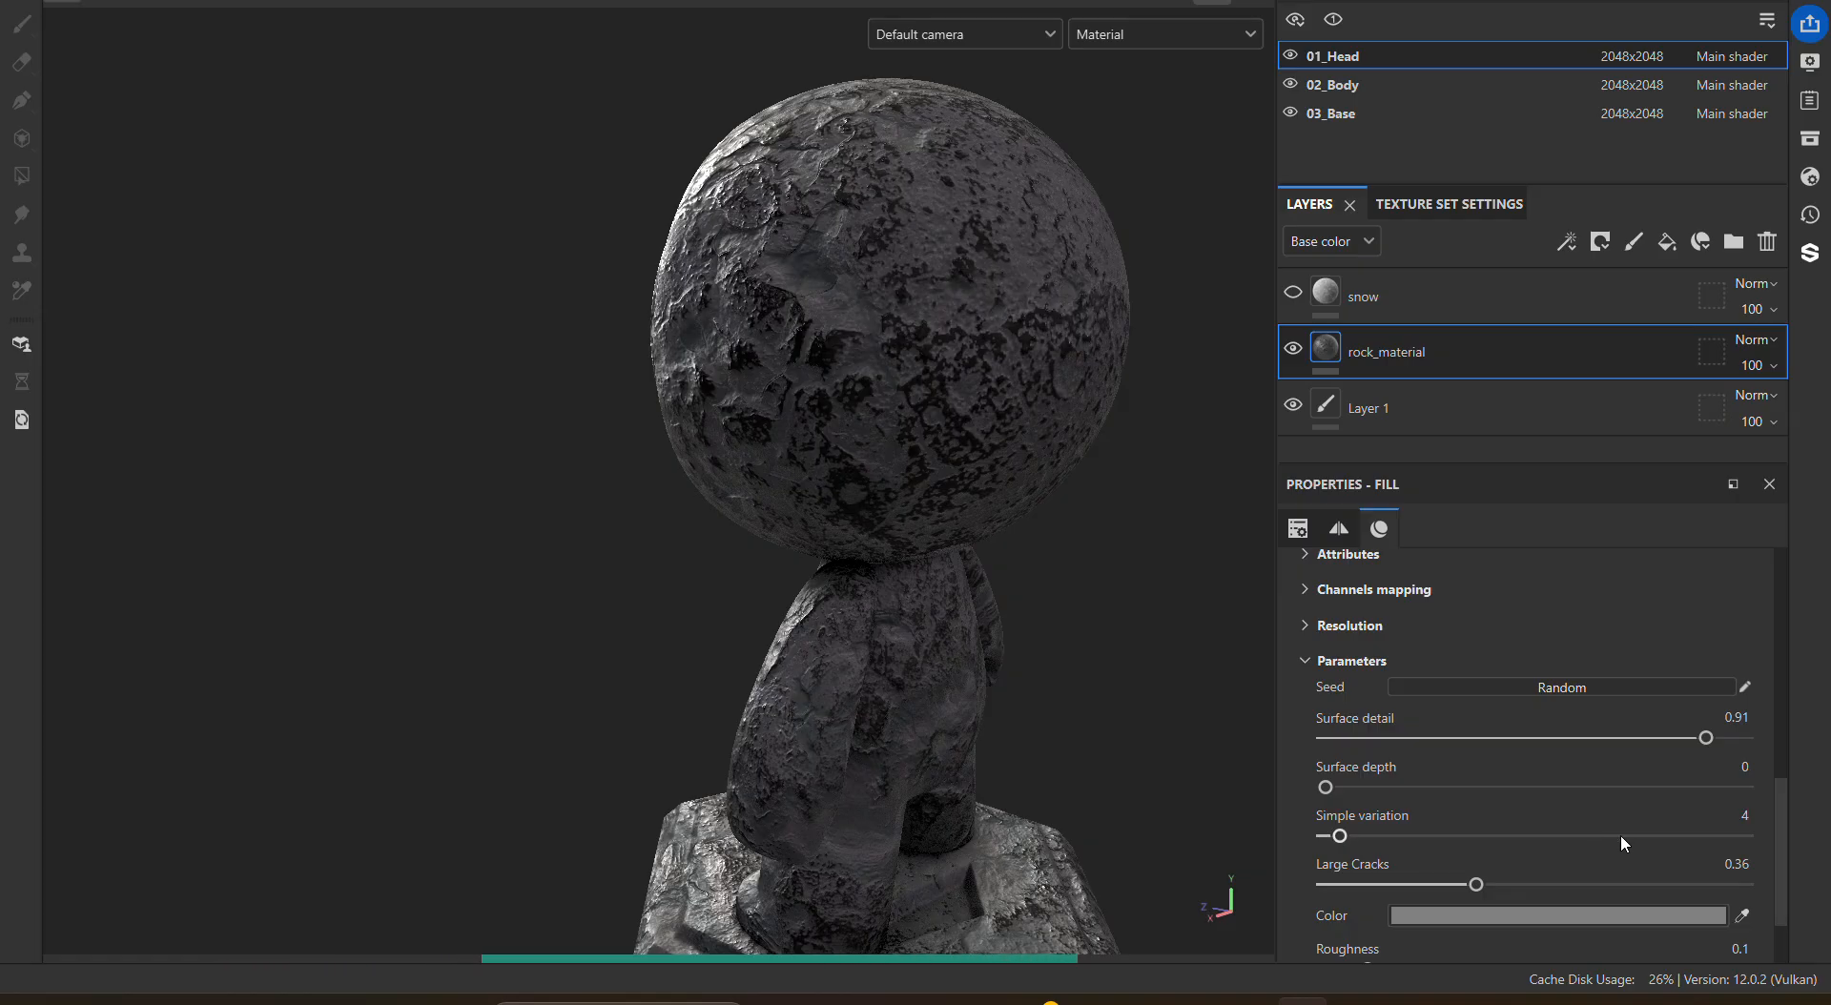
Step: Raise Large Cracks to 0.91 on the head's rock_material layer and check the face of the model
{"action": "scroll", "coordinate": [1516, 793], "scroll_direction": "down", "scroll_amount": 2}
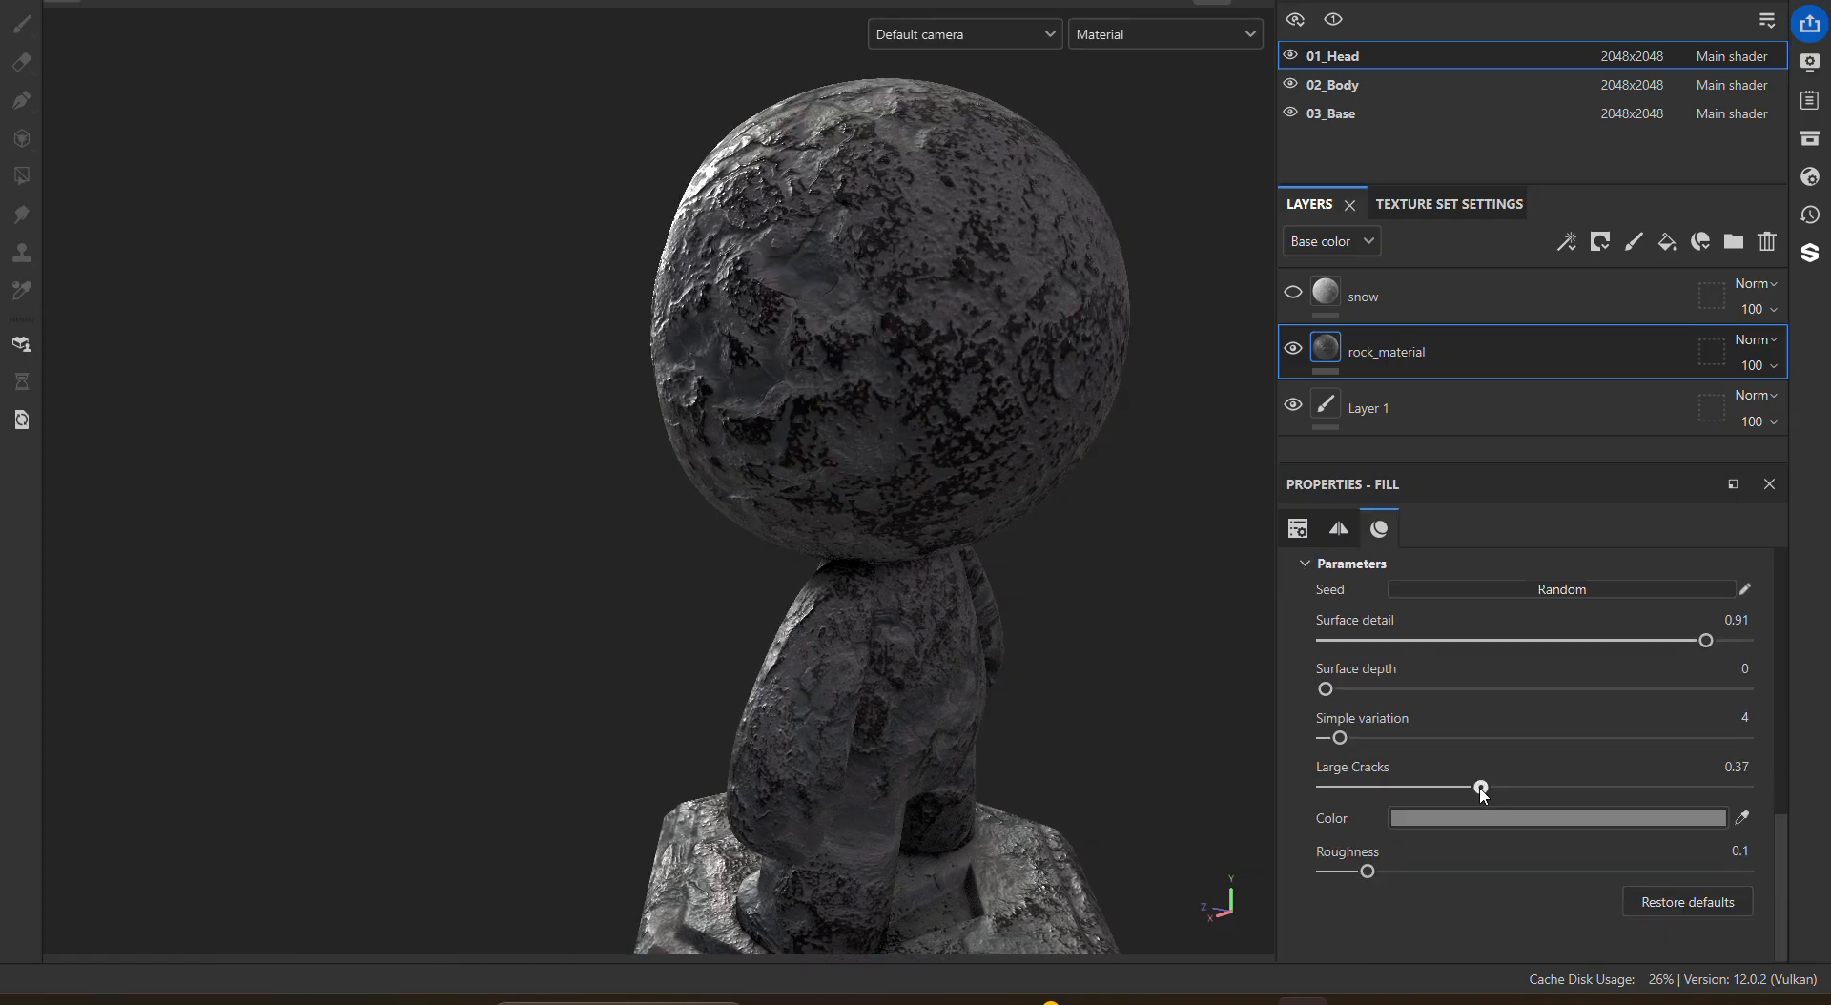
{"action": "left_click_drag", "start_coordinate": [1481, 789], "coordinate": [1711, 789]}
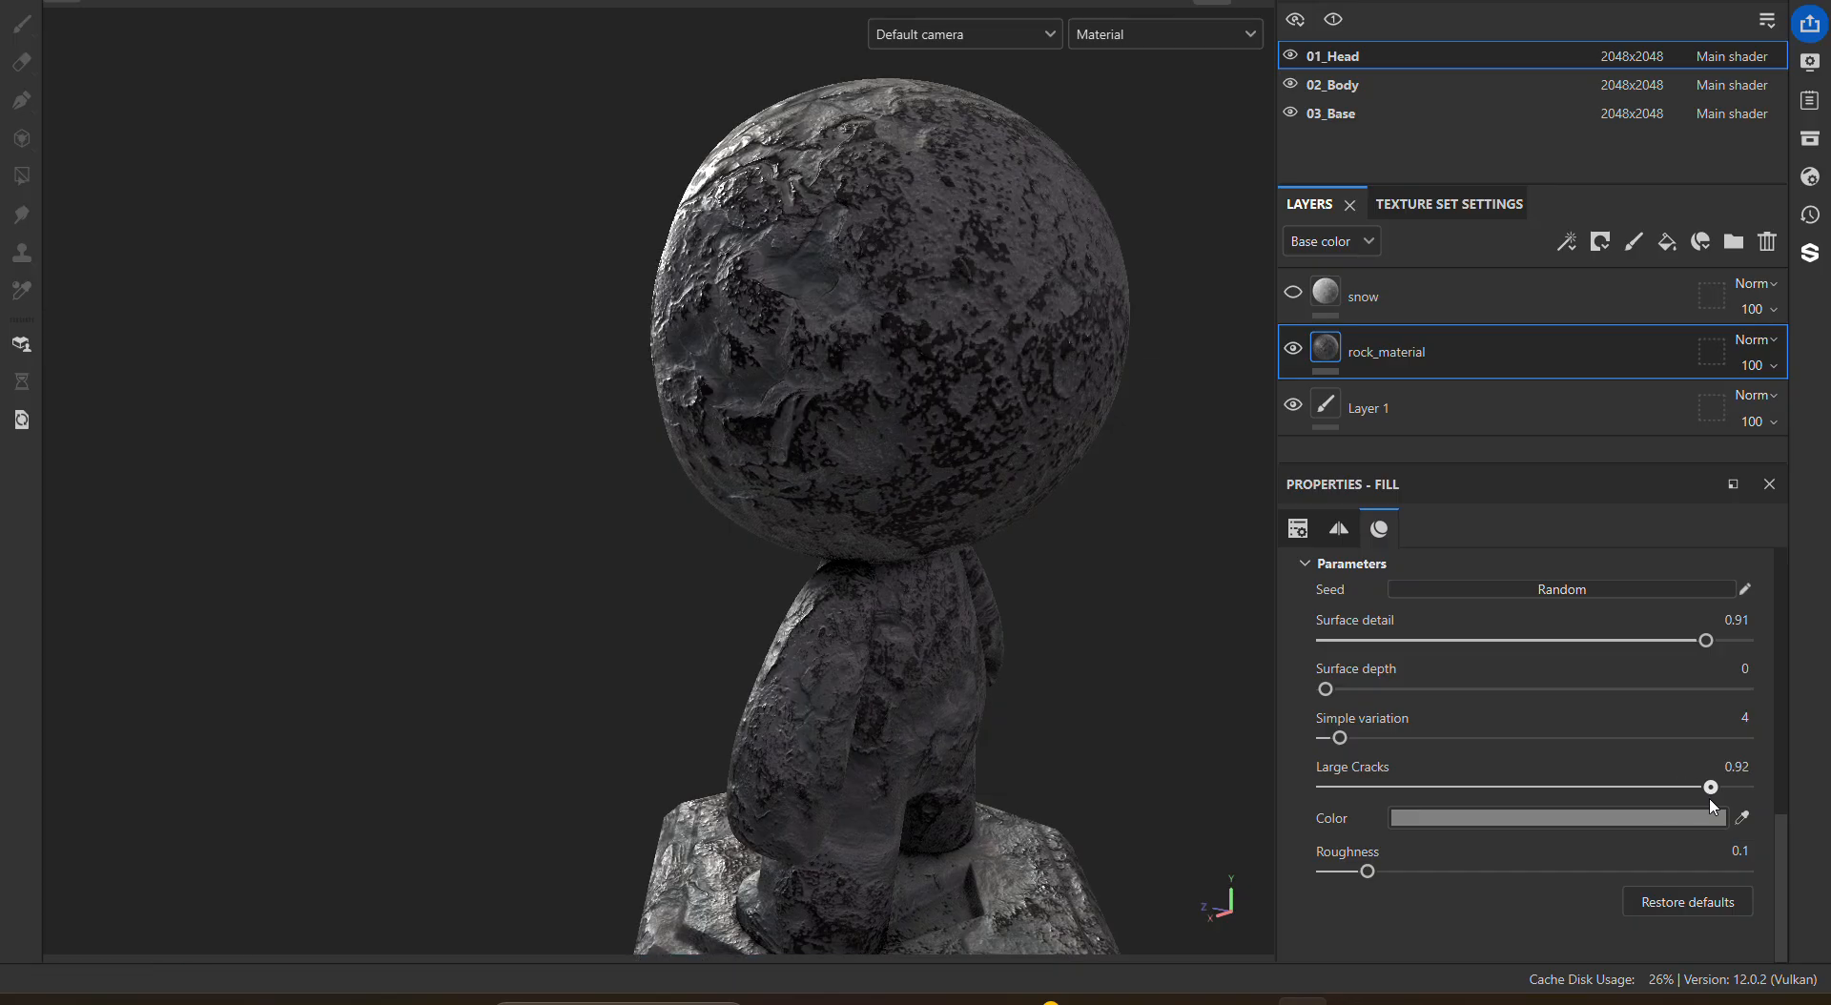
{"action": "left_click_drag", "start_coordinate": [1041, 662], "coordinate": [1443, 632], "text": "alt"}
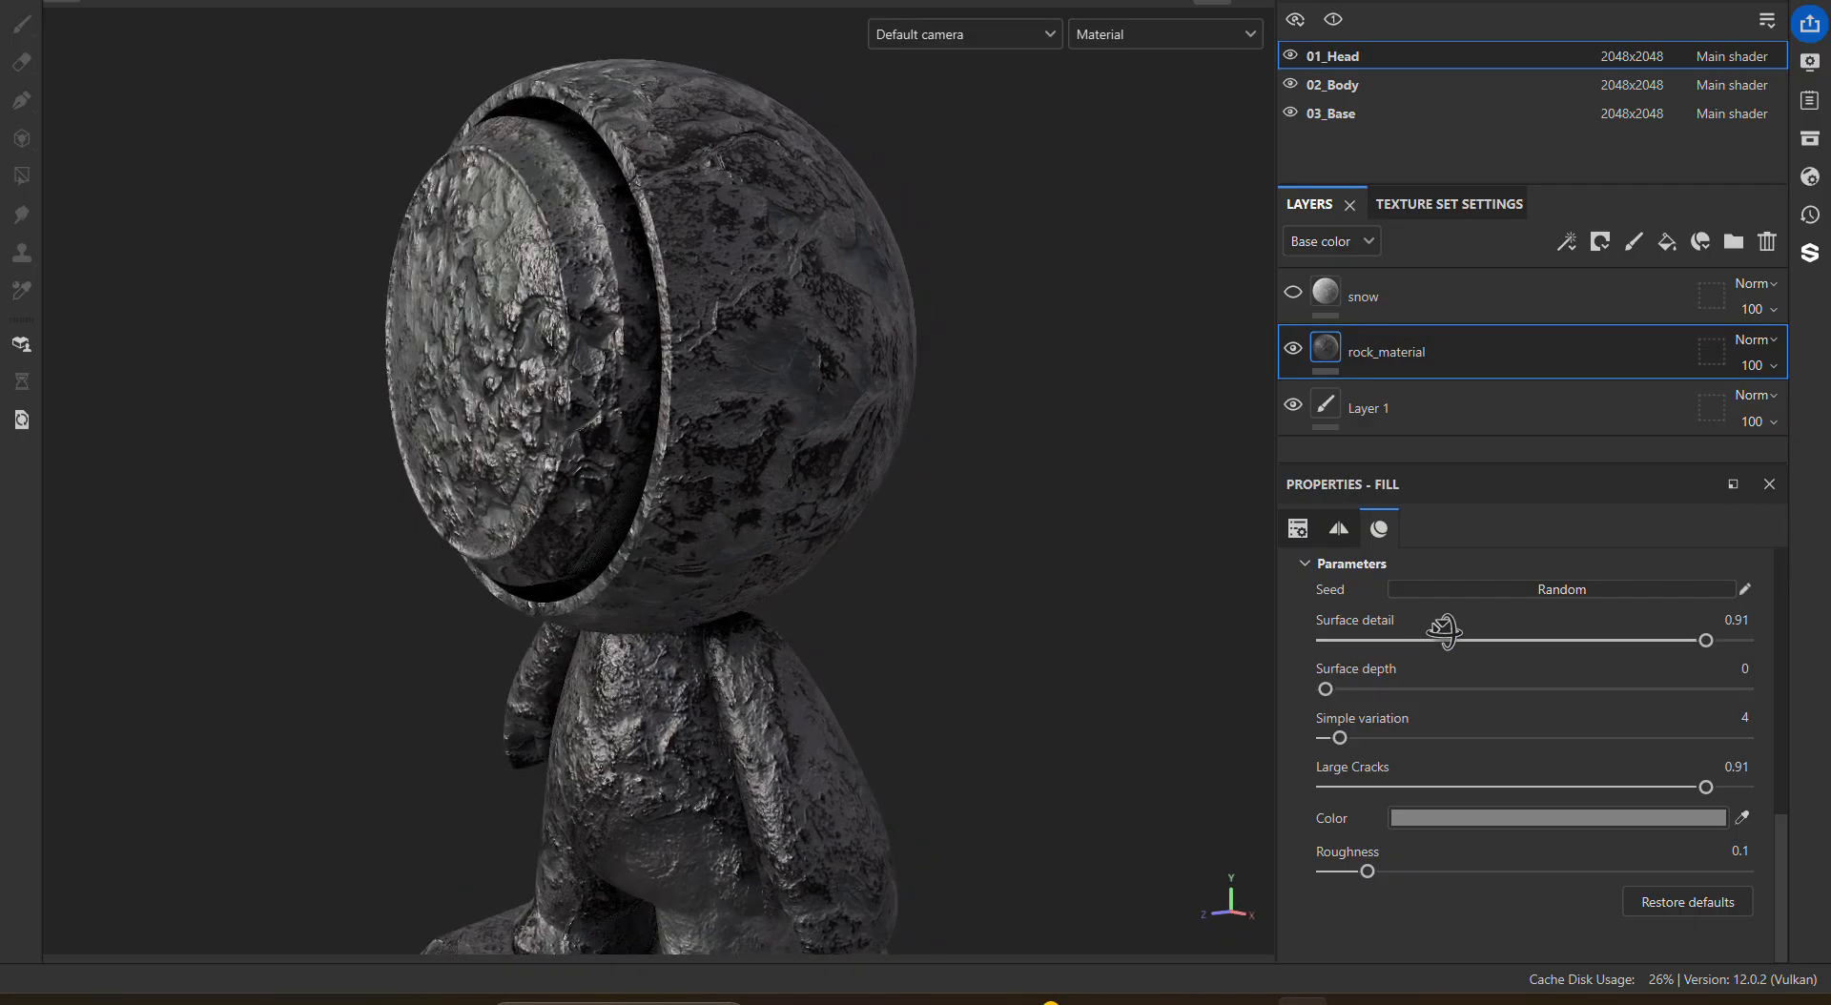
Step: Set Large Cracks to 1 on the rock_material layer of the 02_Body texture set
{"action": "left_click", "coordinate": [1356, 93]}
{"action": "left_click_drag", "start_coordinate": [1096, 400], "coordinate": [1182, 619], "text": "alt"}
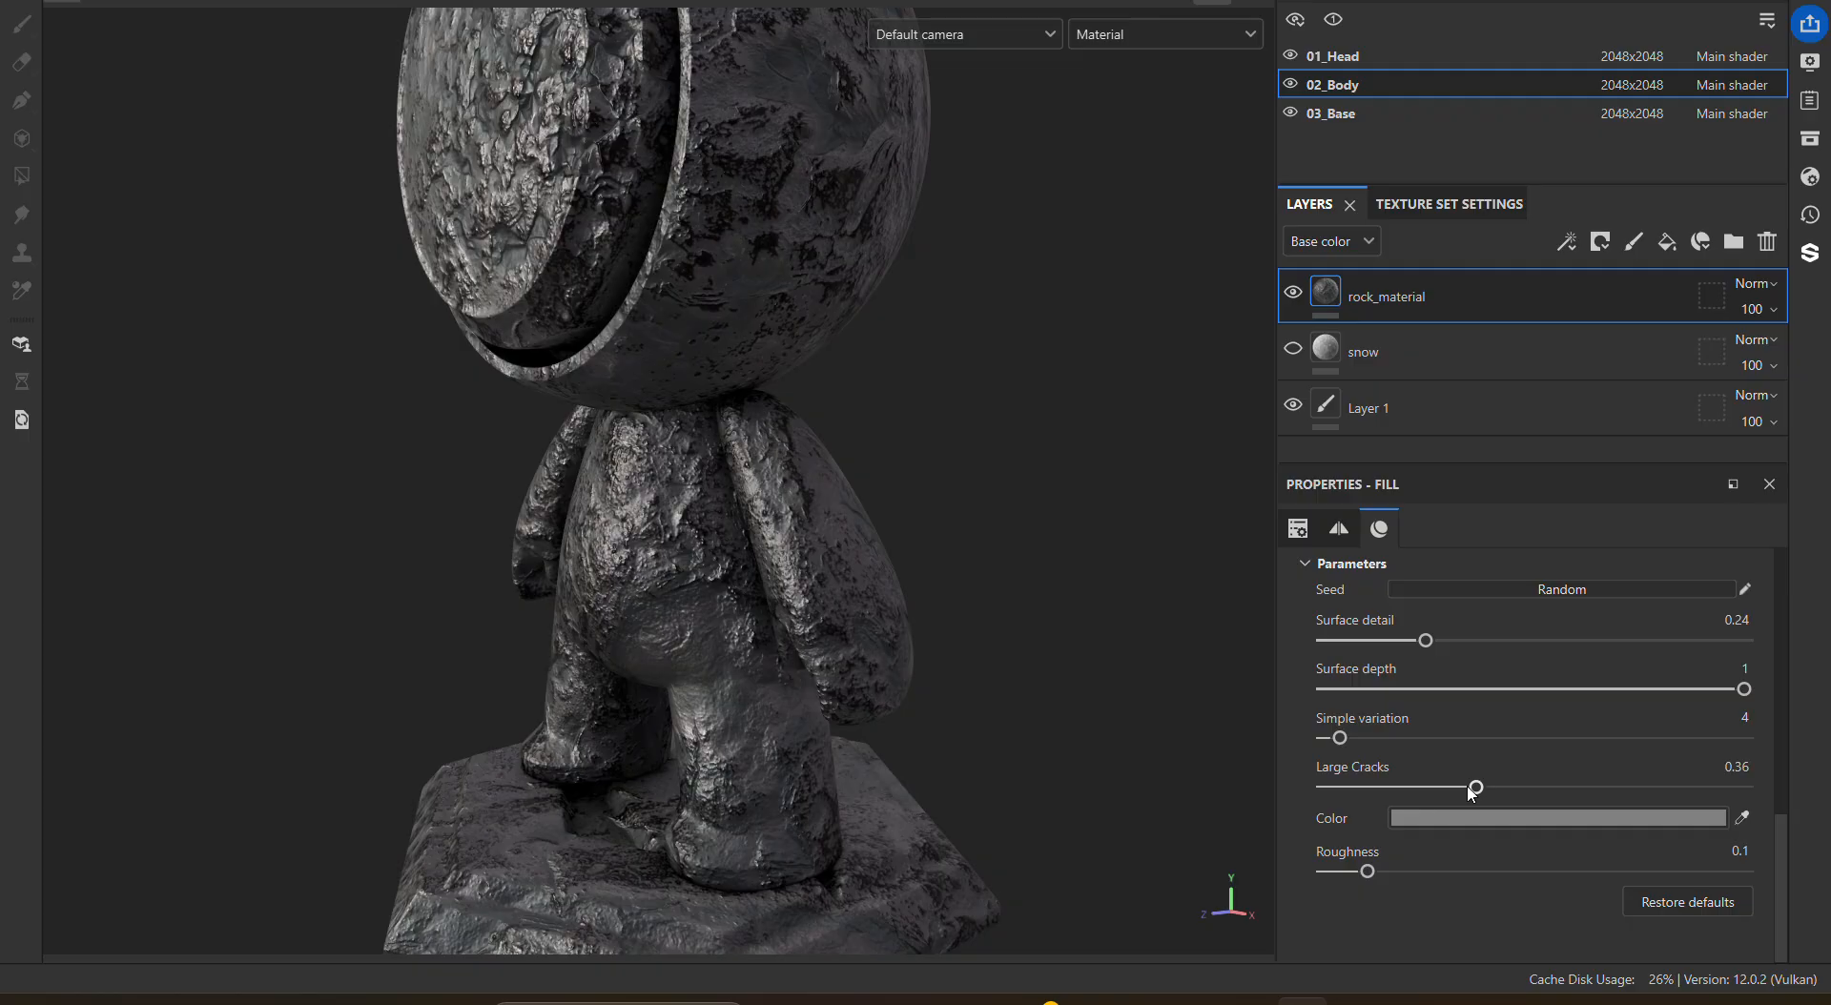
{"action": "left_click_drag", "start_coordinate": [1488, 788], "coordinate": [1753, 798]}
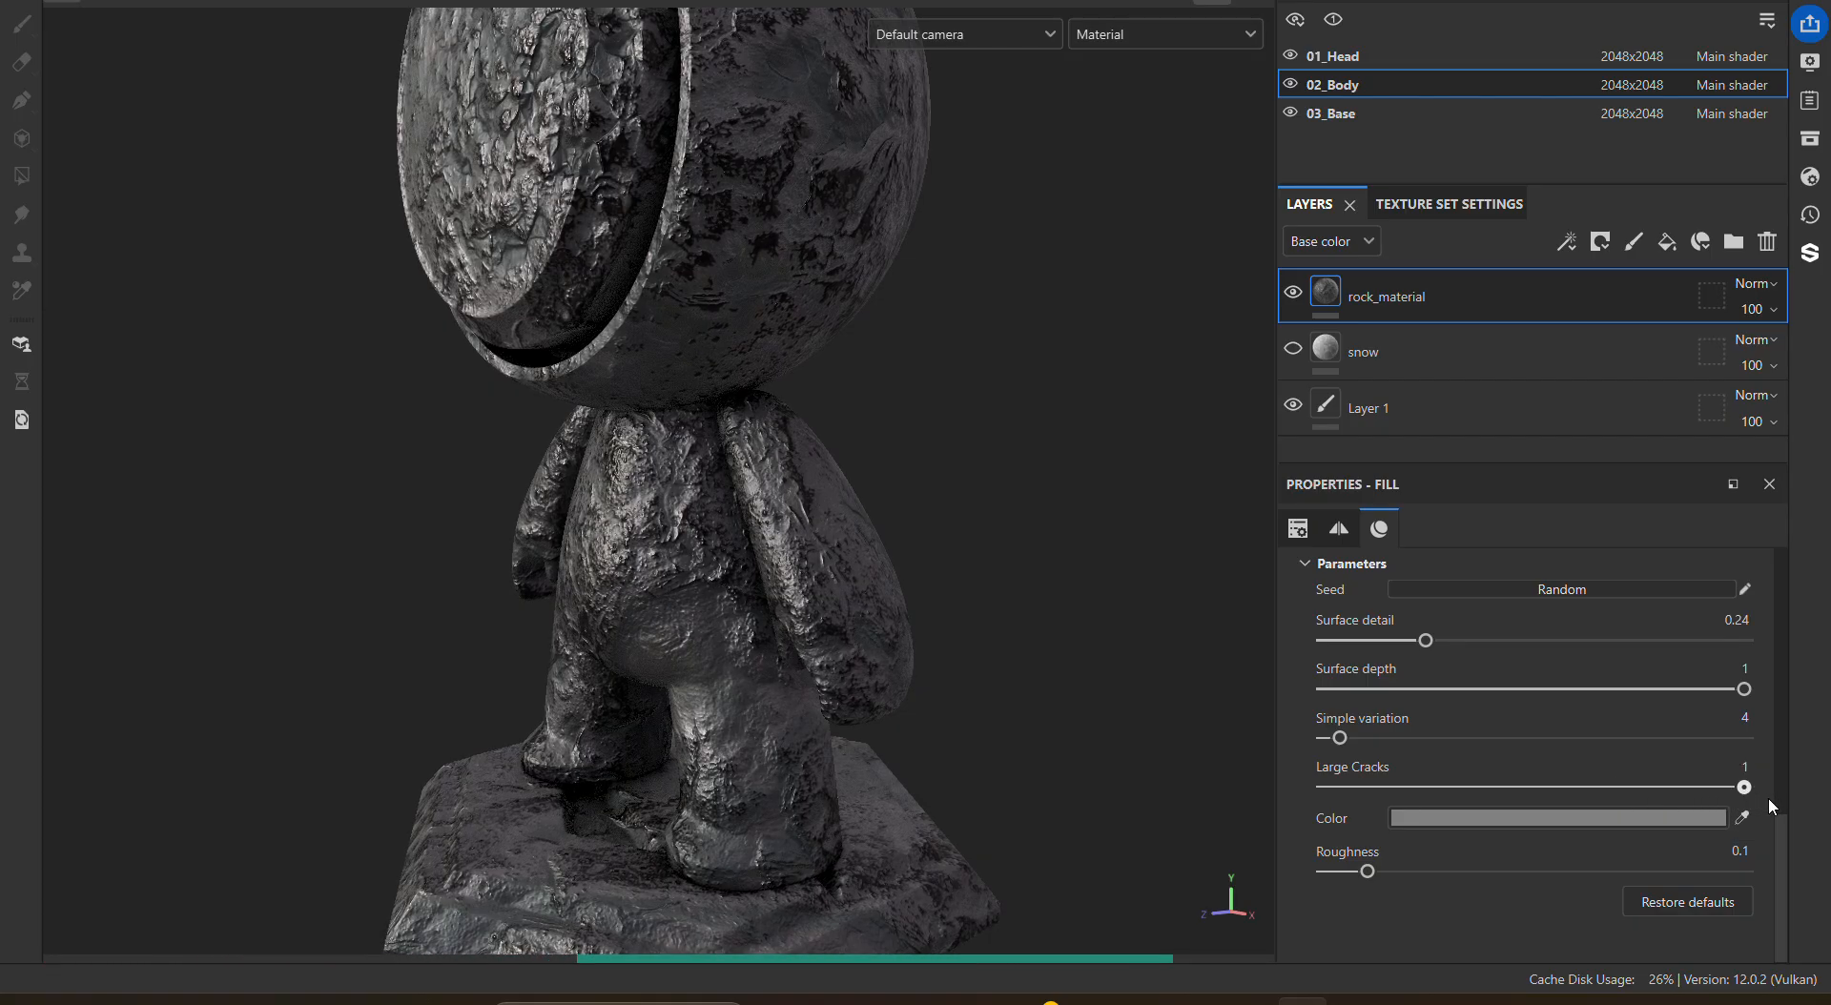
Step: Change the body's rock_material Color to blue 0008FF and view the tinted body
{"action": "left_click", "coordinate": [1525, 818]}
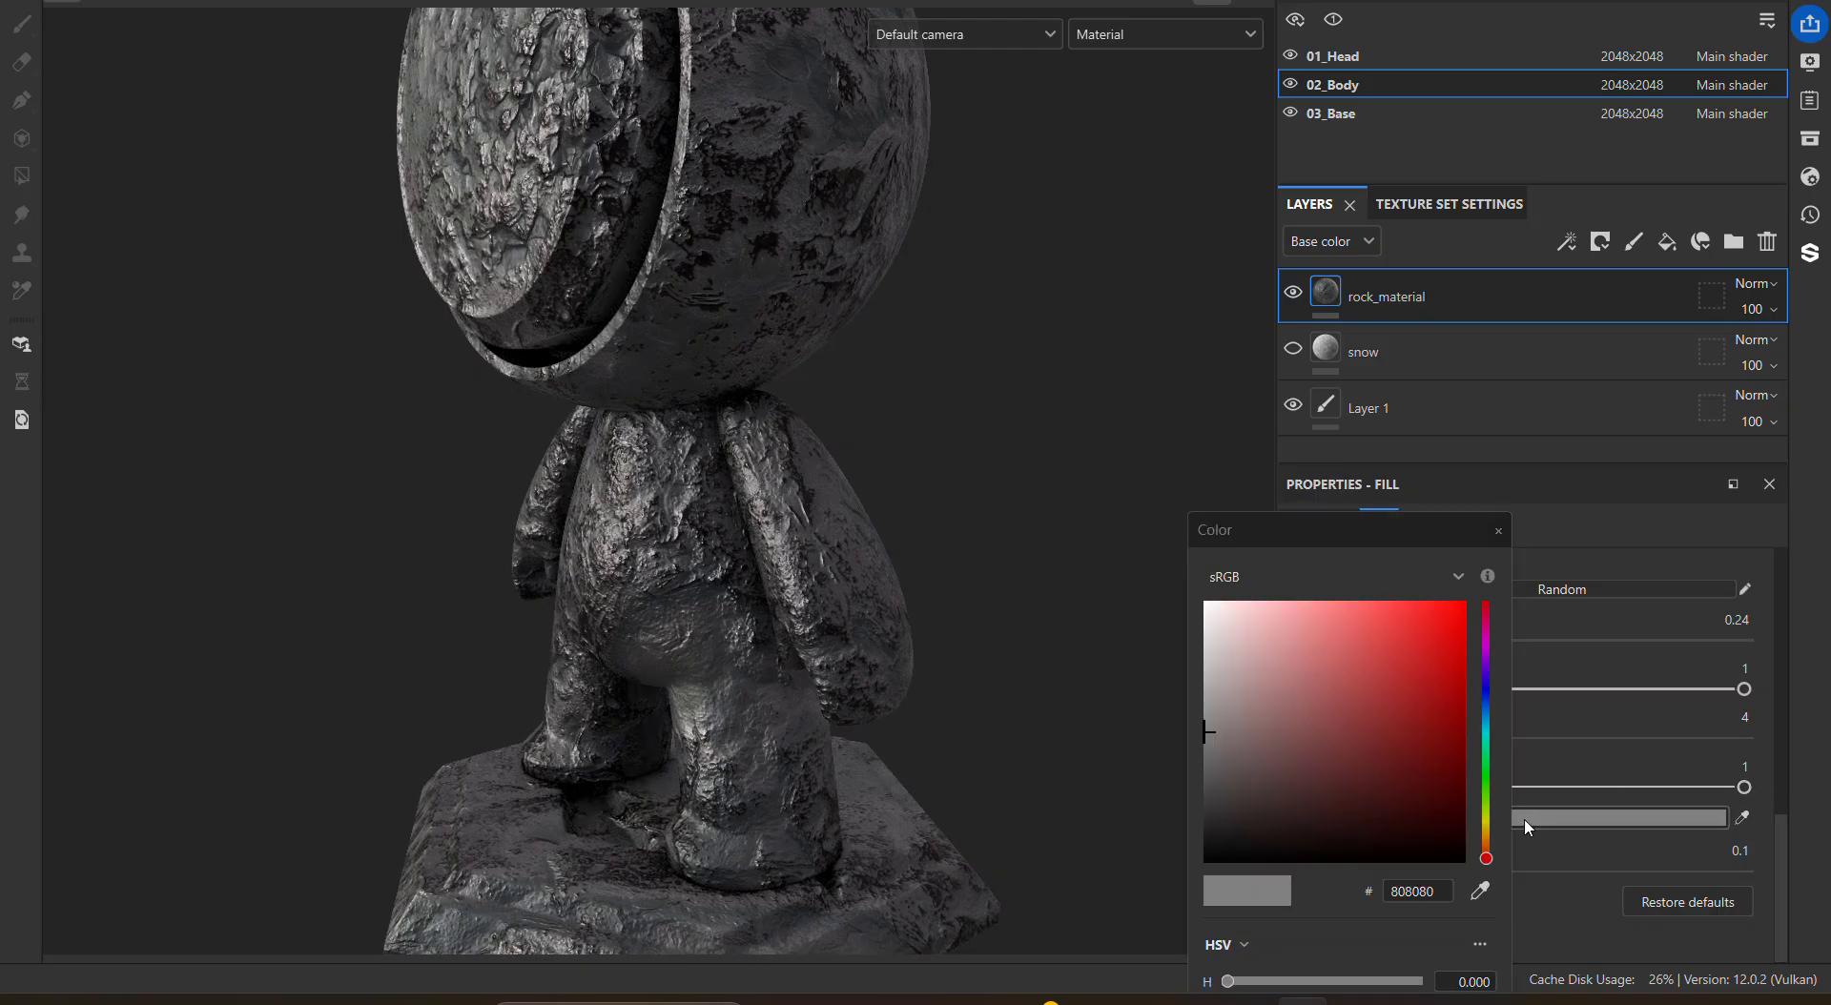
{"action": "left_click_drag", "start_coordinate": [1490, 711], "coordinate": [1485, 689]}
{"action": "left_click", "coordinate": [1409, 637]}
{"action": "left_click_drag", "start_coordinate": [1412, 631], "coordinate": [1473, 567]}
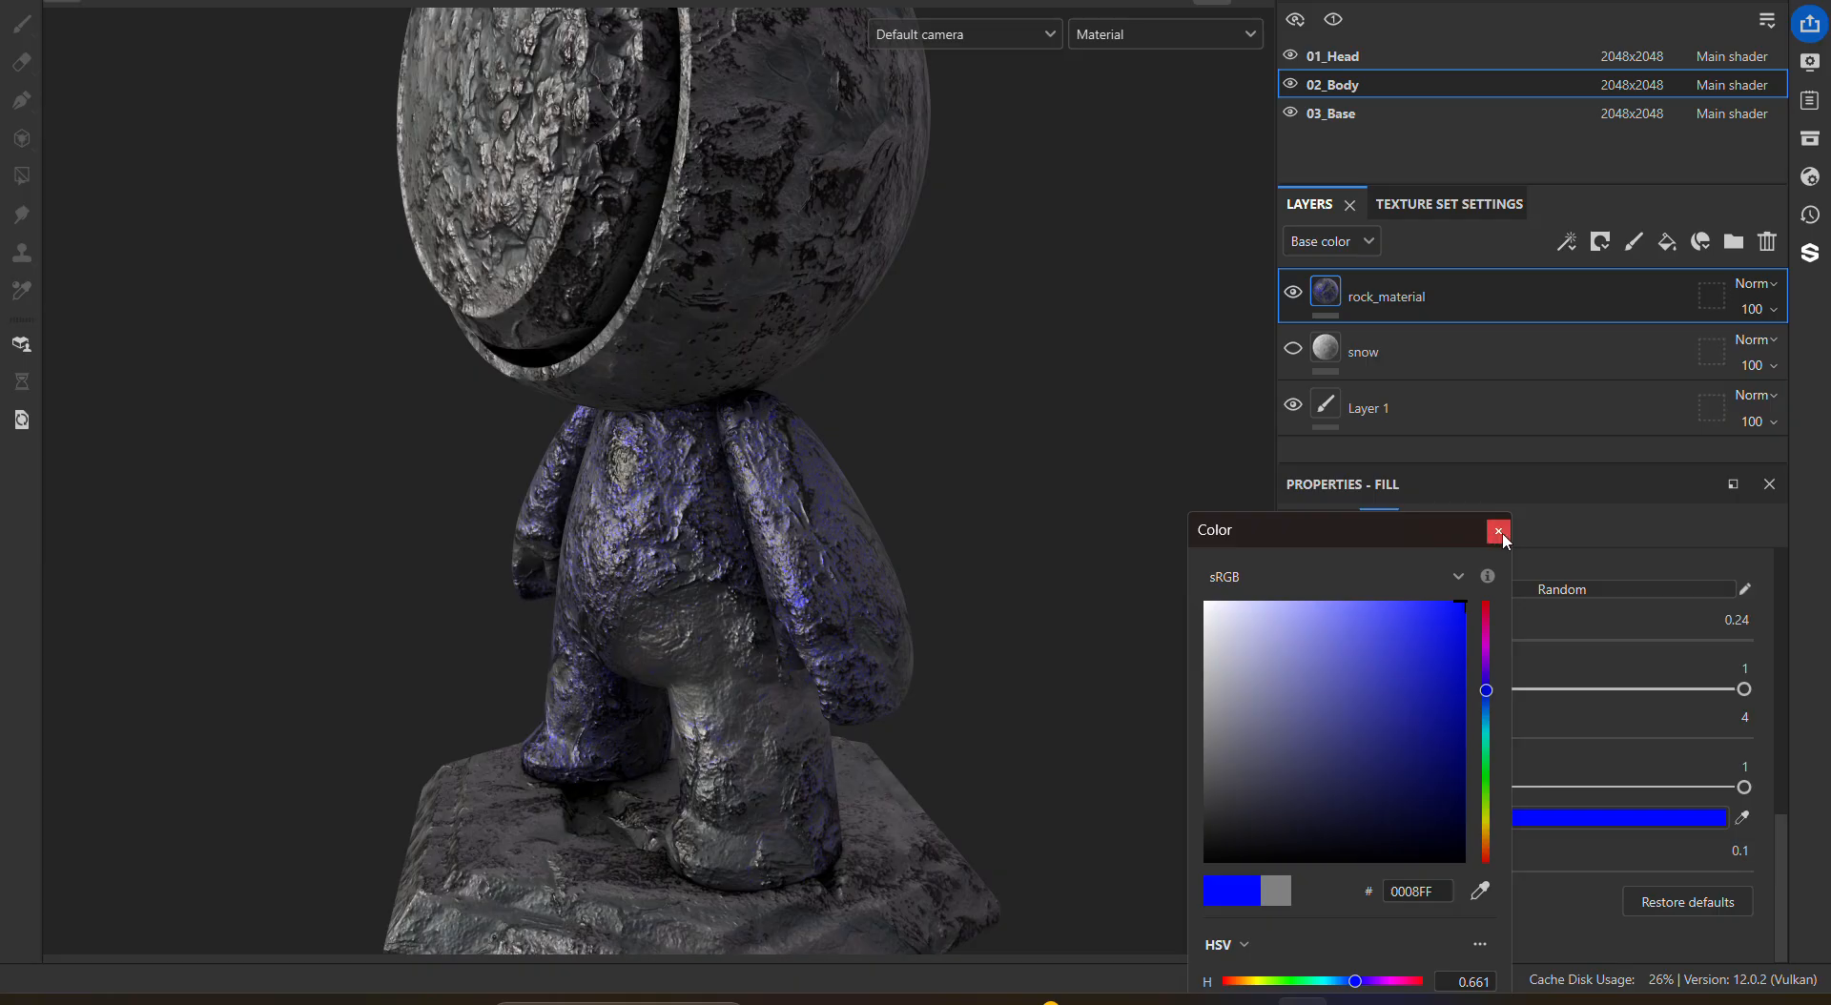
{"action": "left_click", "coordinate": [1498, 531]}
{"action": "mouse_move", "coordinate": [1172, 639]}
{"action": "left_mouse_down", "text": "alt"}
{"action": "mouse_move", "coordinate": [1148, 654]}
{"action": "mouse_move", "coordinate": [752, 633]}
{"action": "mouse_move", "coordinate": [918, 655]}
{"action": "mouse_move", "coordinate": [1169, 581]}
{"action": "mouse_move", "coordinate": [1198, 638]}
{"action": "left_mouse_up", "text": "alt"}
{"action": "middle_click_drag", "start_coordinate": [1099, 508], "coordinate": [1052, 626], "text": "alt"}
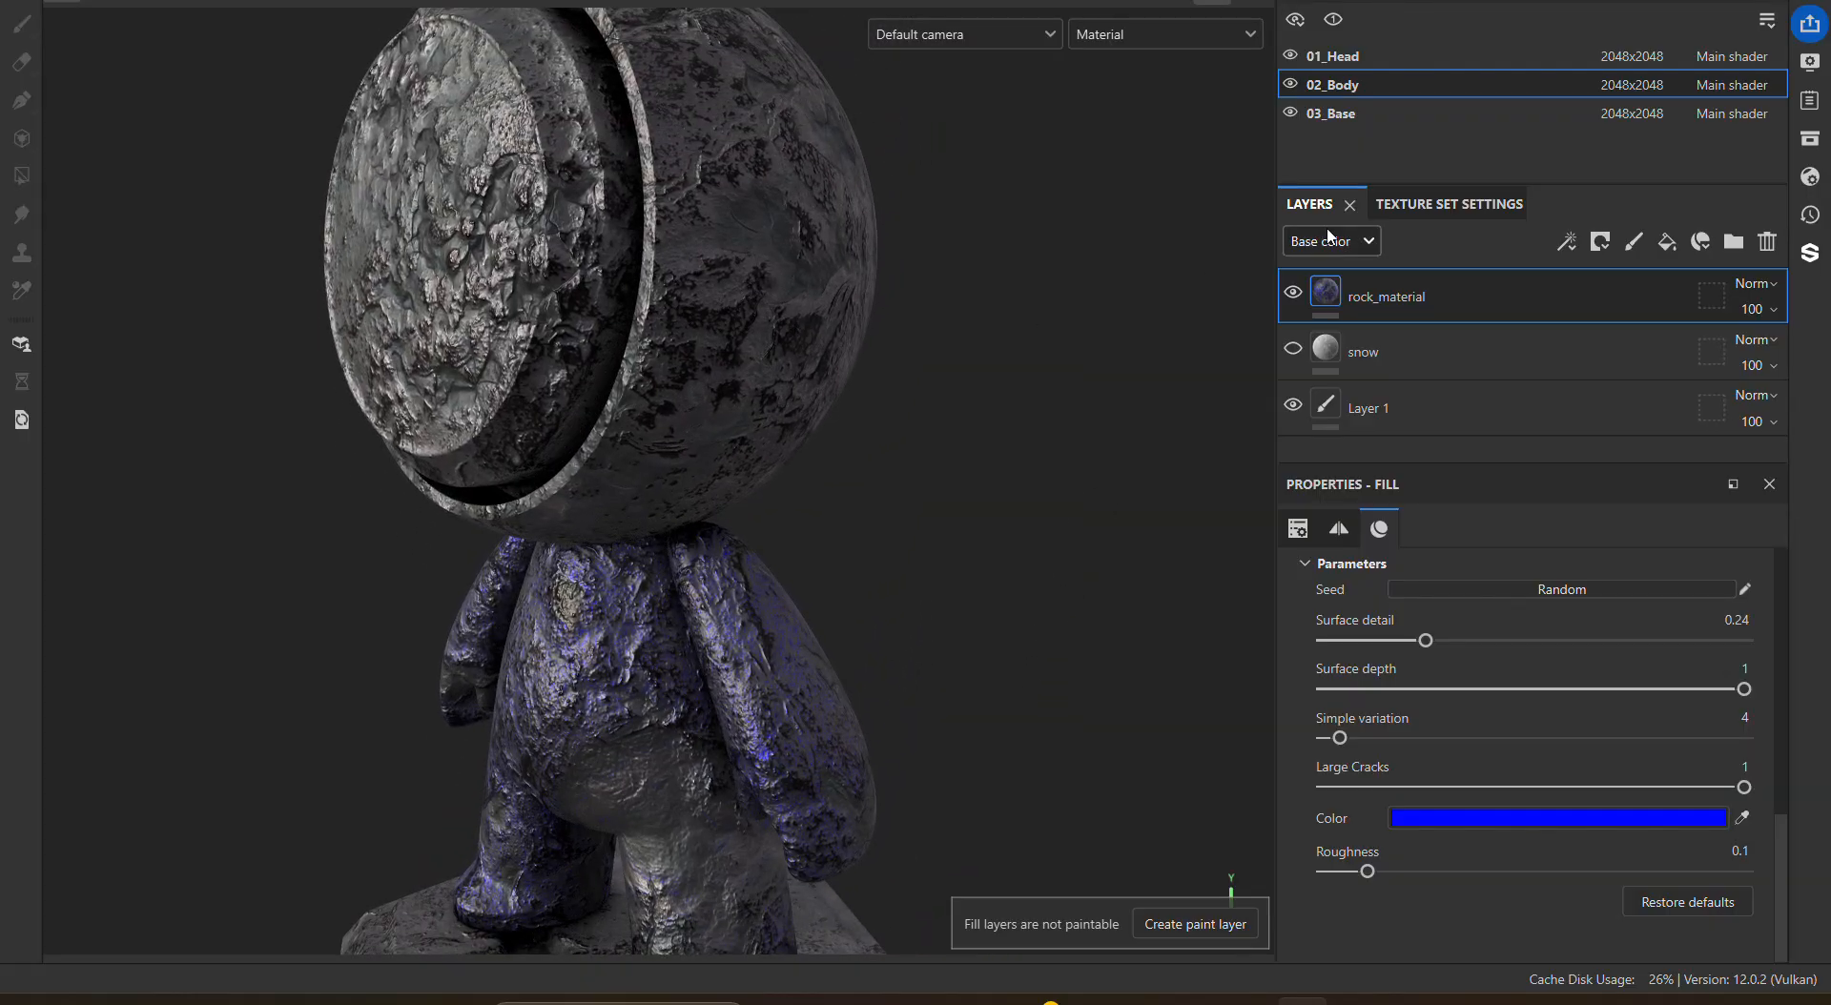
Step: Set the Roughness of the rock_material layer in the 01_Head texture set to 1 and view the head from above
{"action": "left_click", "coordinate": [1383, 55]}
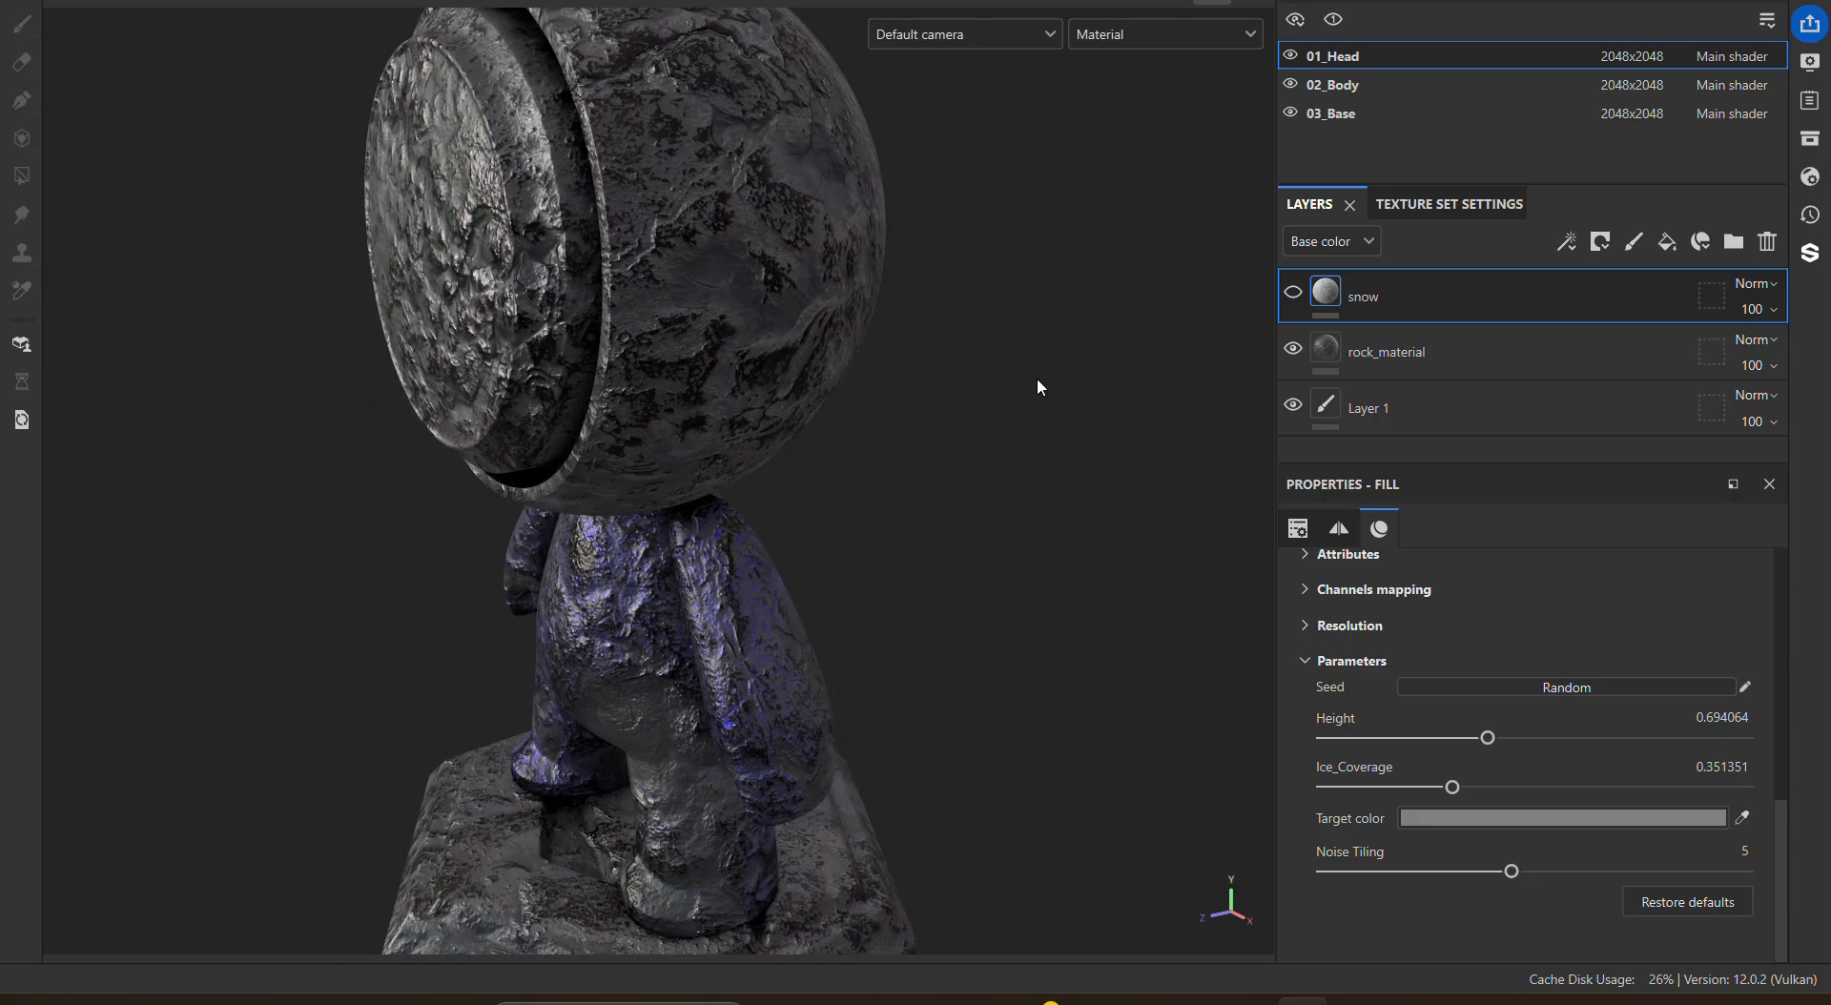
{"action": "left_click_drag", "start_coordinate": [1040, 386], "coordinate": [1111, 592], "text": "alt"}
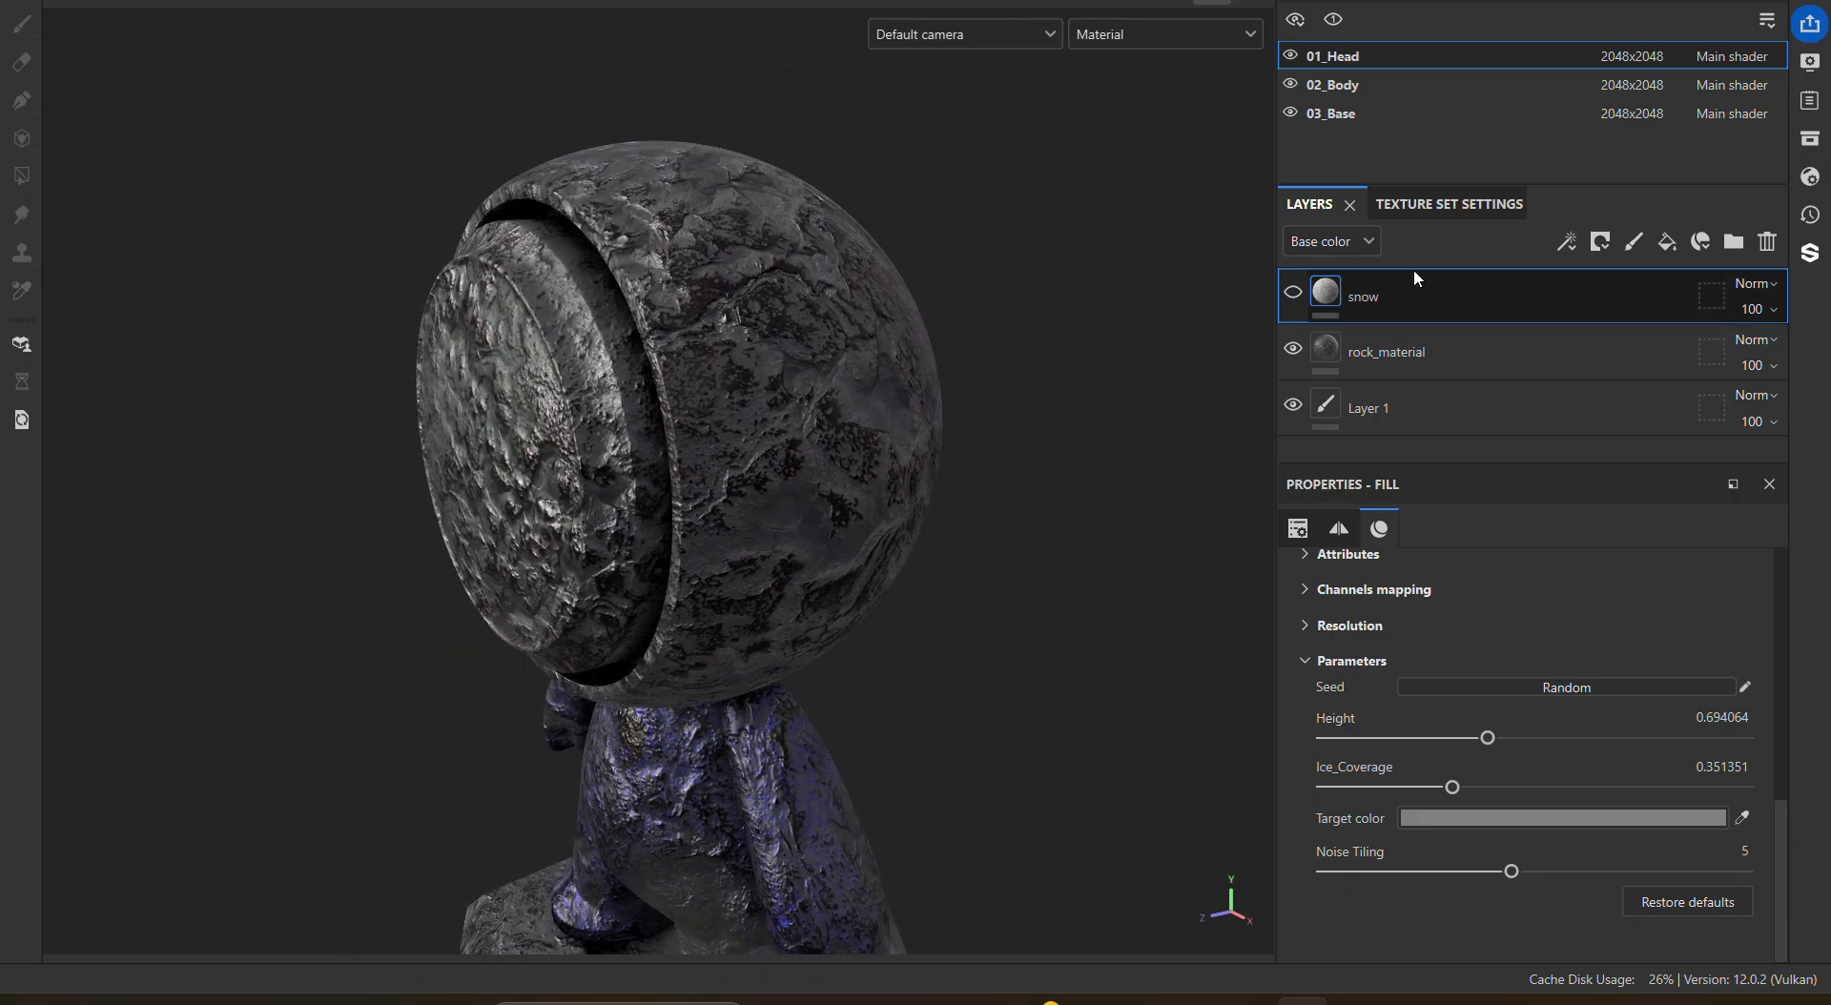
{"action": "left_click", "coordinate": [1421, 355]}
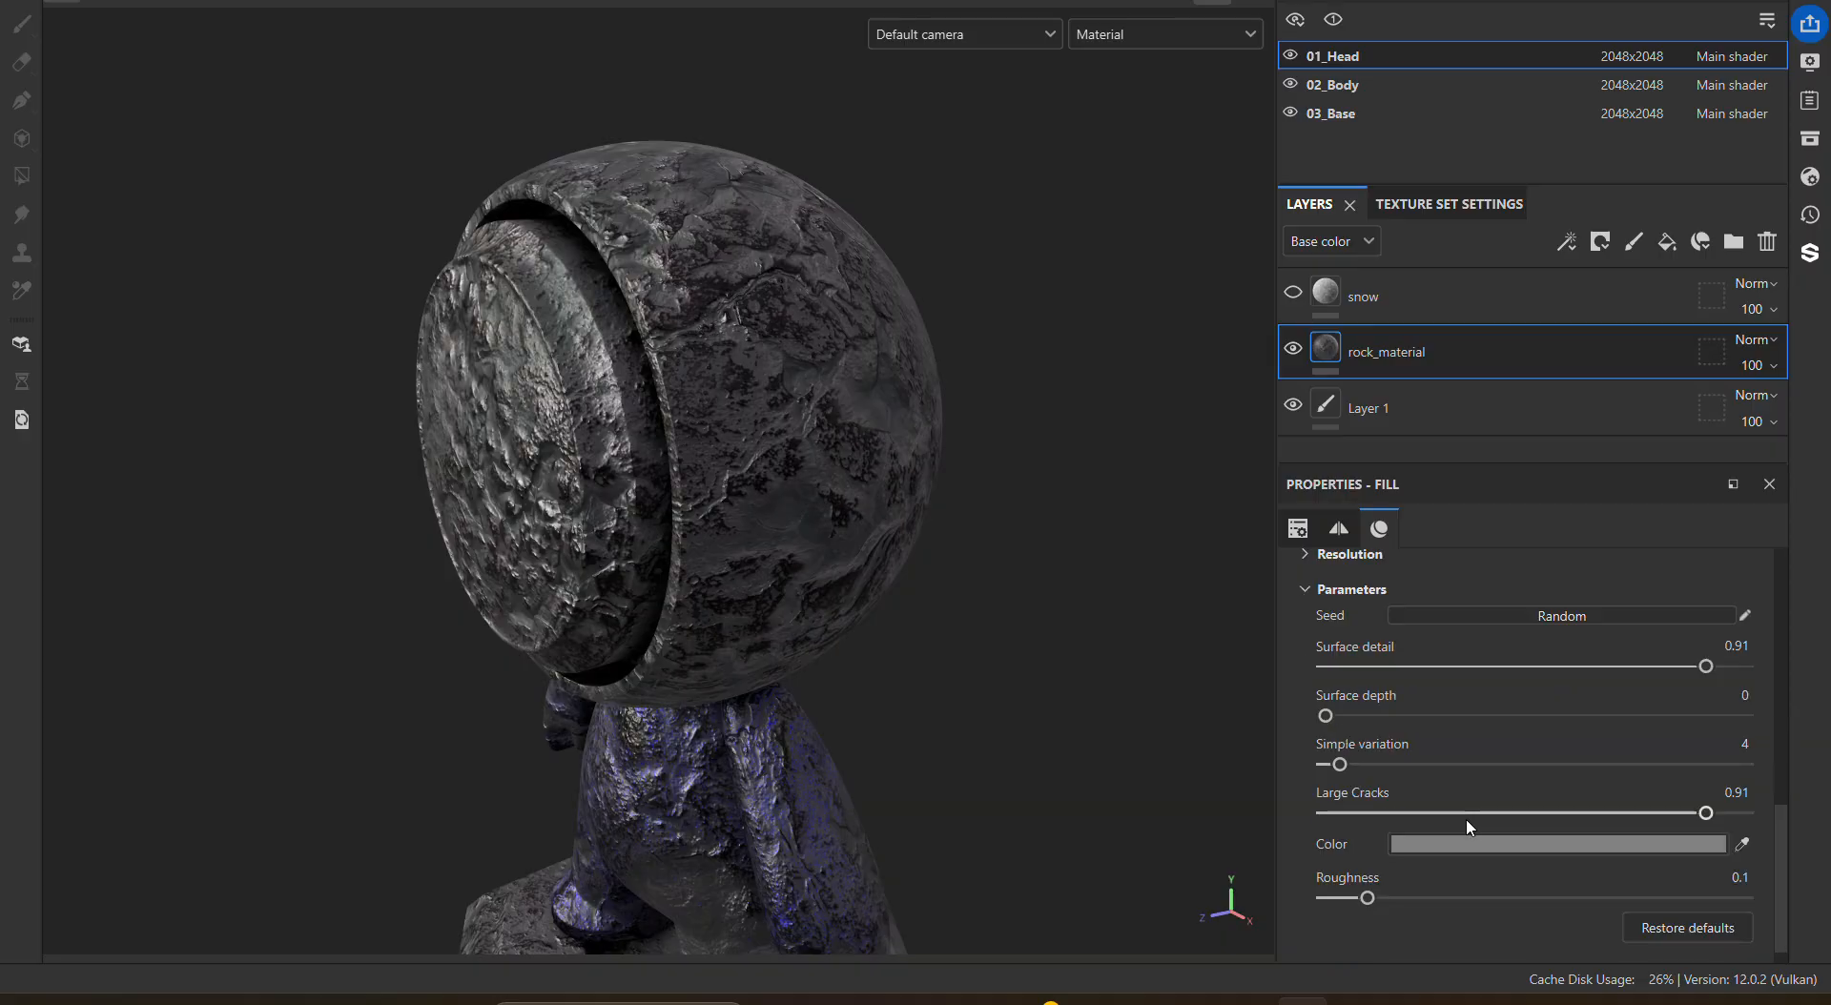
{"action": "scroll", "coordinate": [1430, 858], "scroll_direction": "down", "scroll_amount": 1}
{"action": "left_click_drag", "start_coordinate": [1352, 872], "coordinate": [1779, 881]}
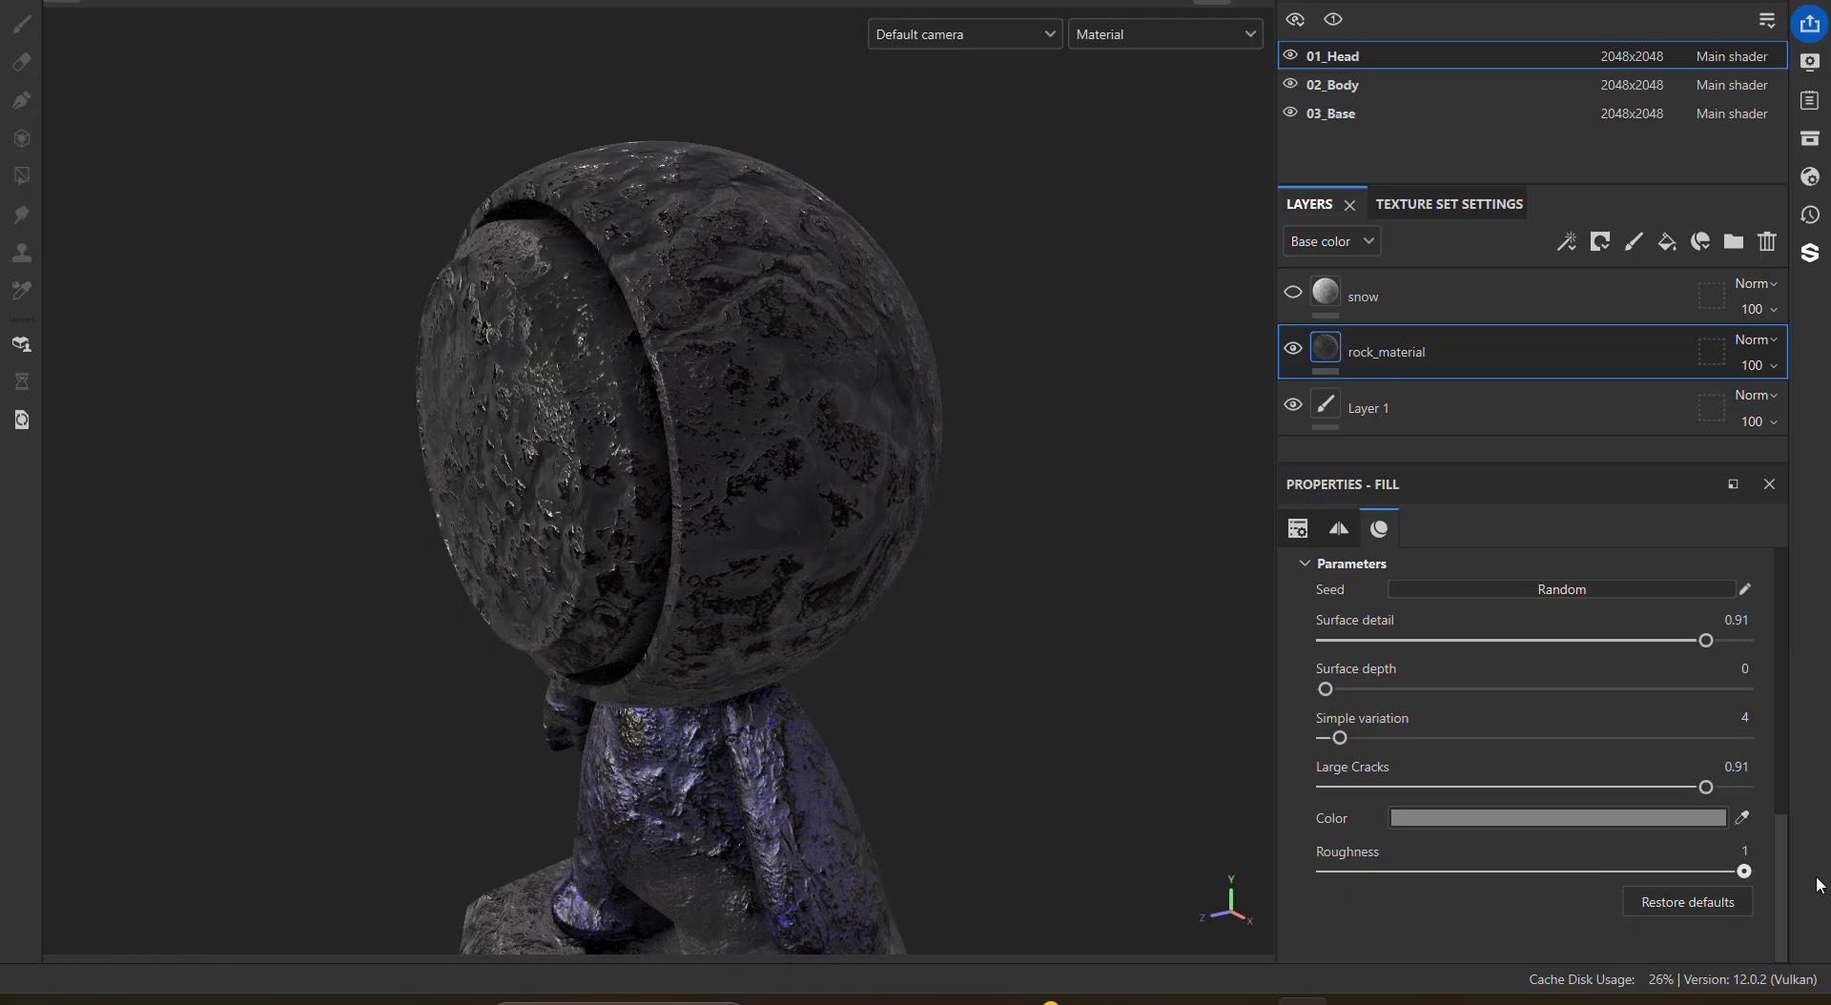
{"action": "left_click_drag", "start_coordinate": [1118, 616], "coordinate": [1354, 686], "text": "alt"}
Step: Lower the Surface detail of the head's rock_material layer to 0.31 and check the face
{"action": "scroll", "coordinate": [1504, 665], "scroll_direction": "up", "scroll_amount": 2}
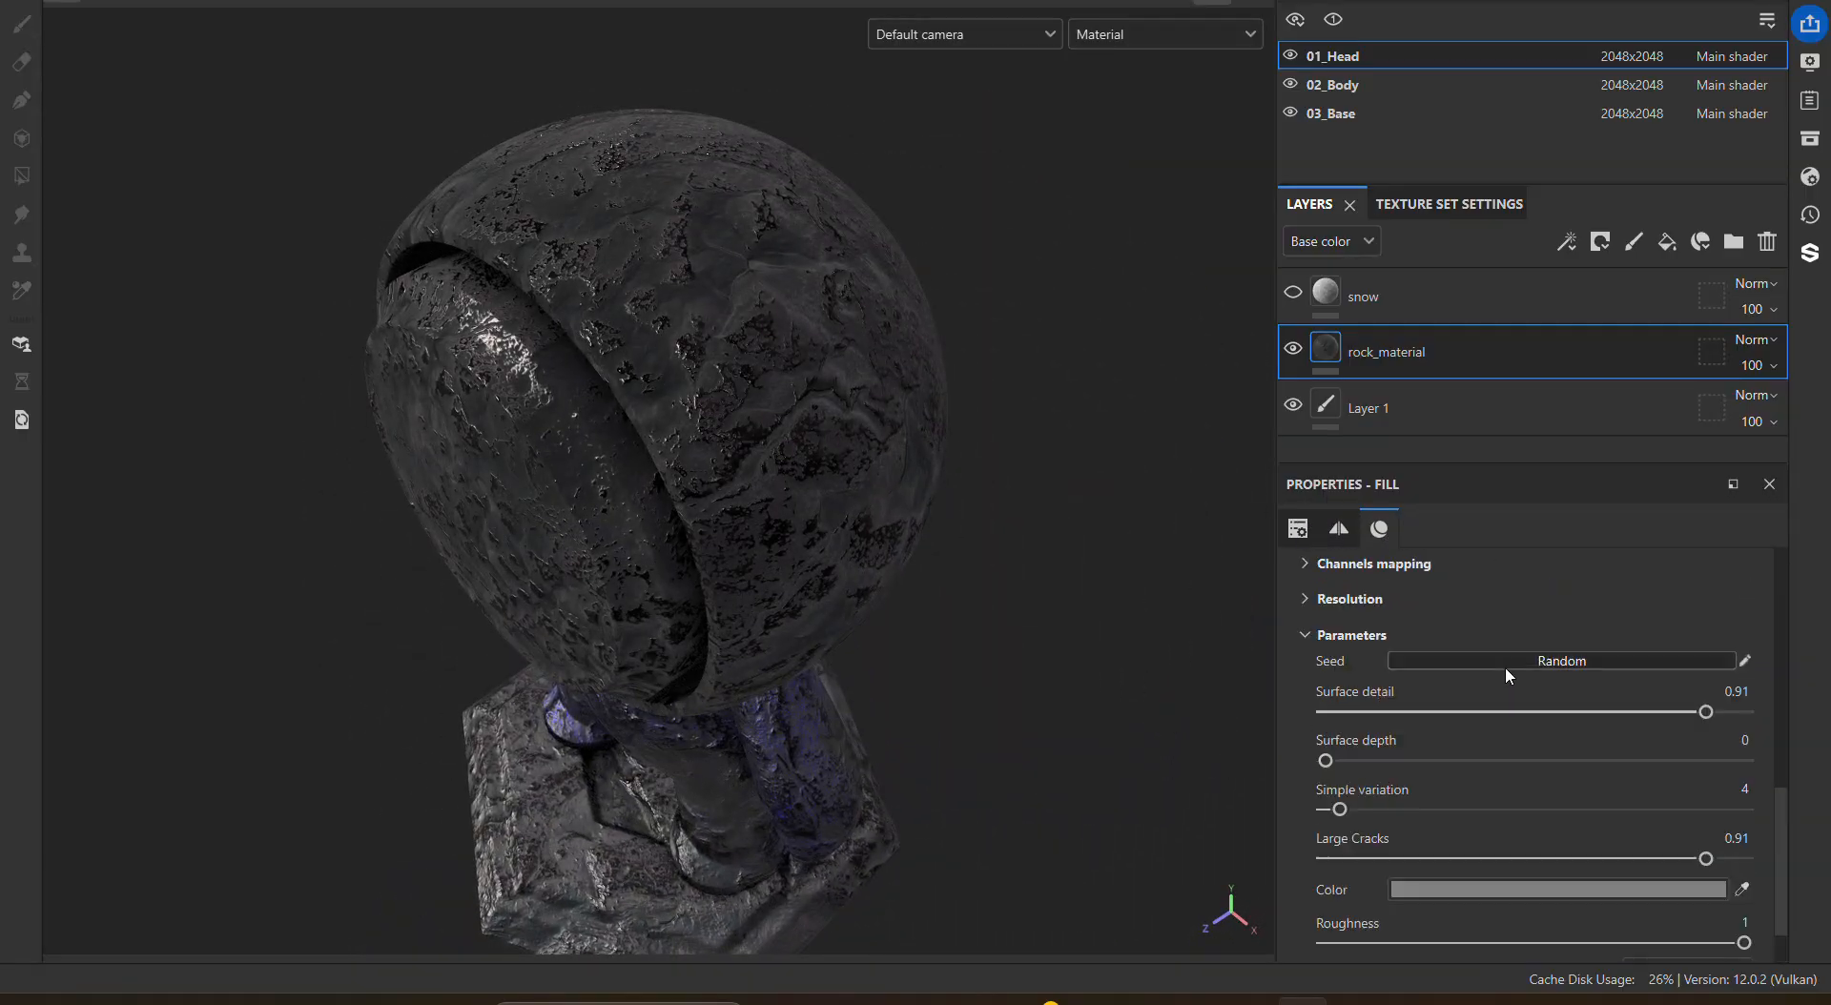
{"action": "left_click_drag", "start_coordinate": [1704, 717], "coordinate": [1454, 712]}
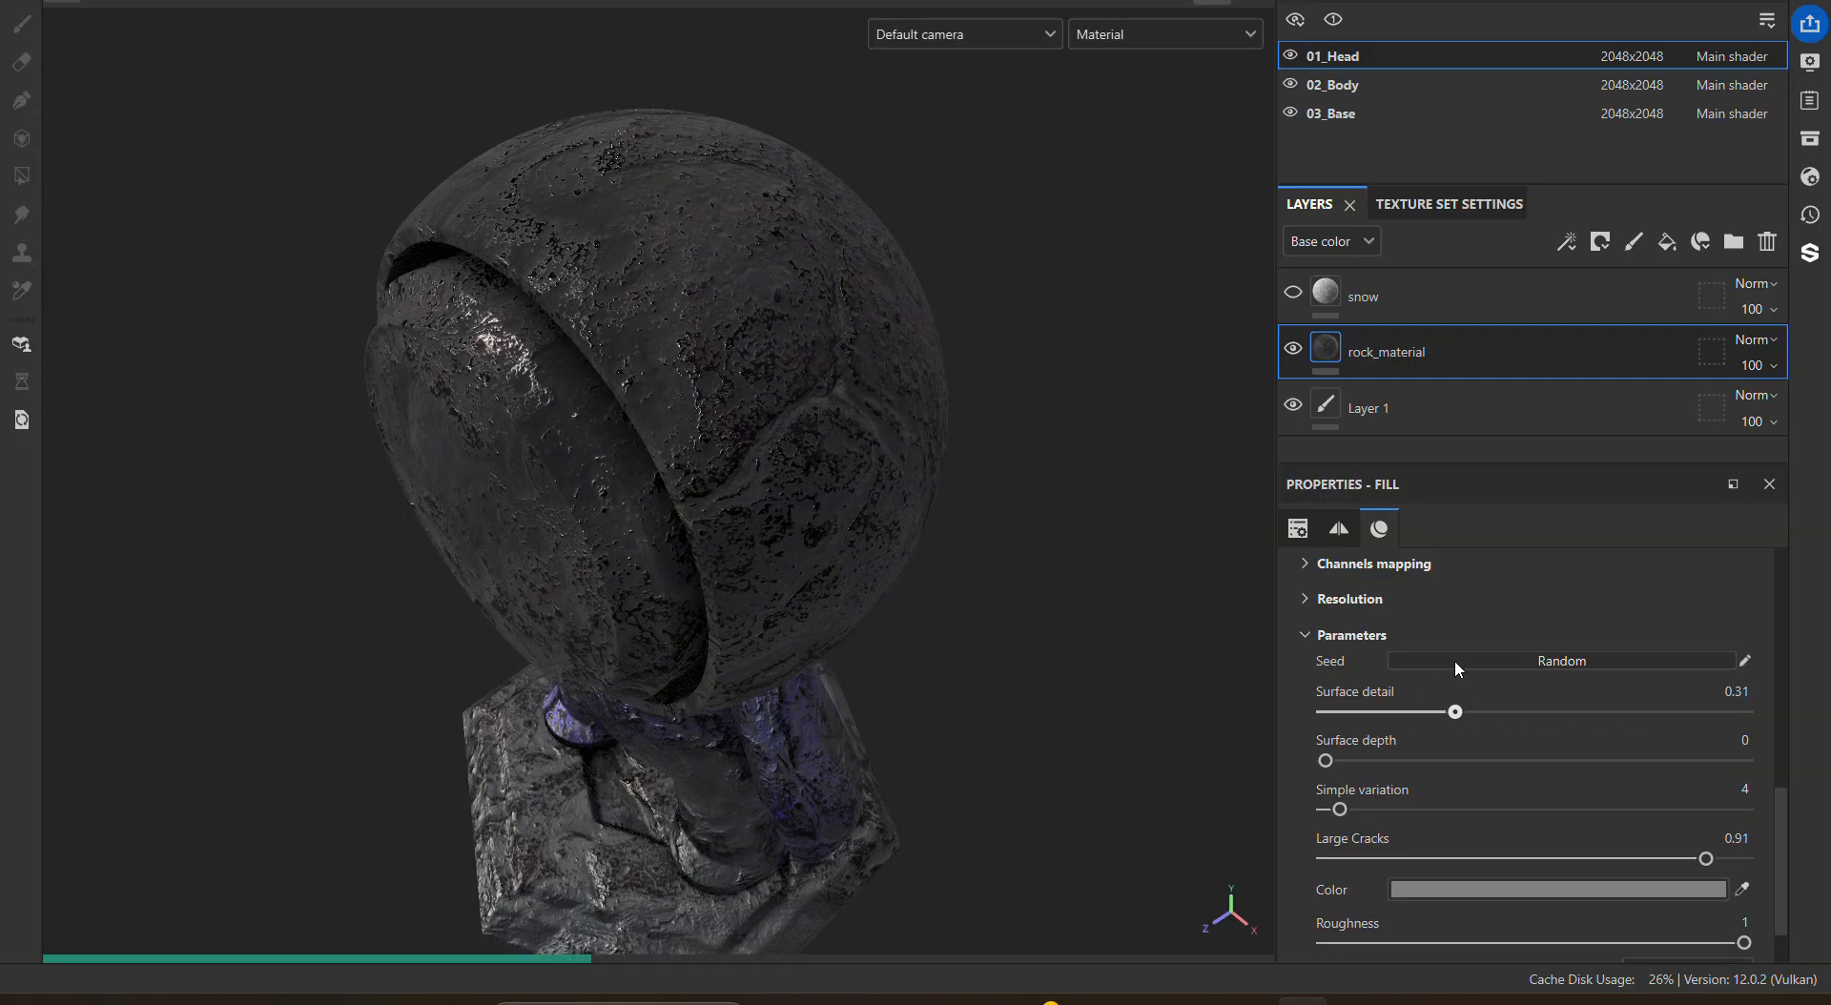
{"action": "left_click_drag", "start_coordinate": [1153, 621], "coordinate": [1095, 543], "text": "alt"}
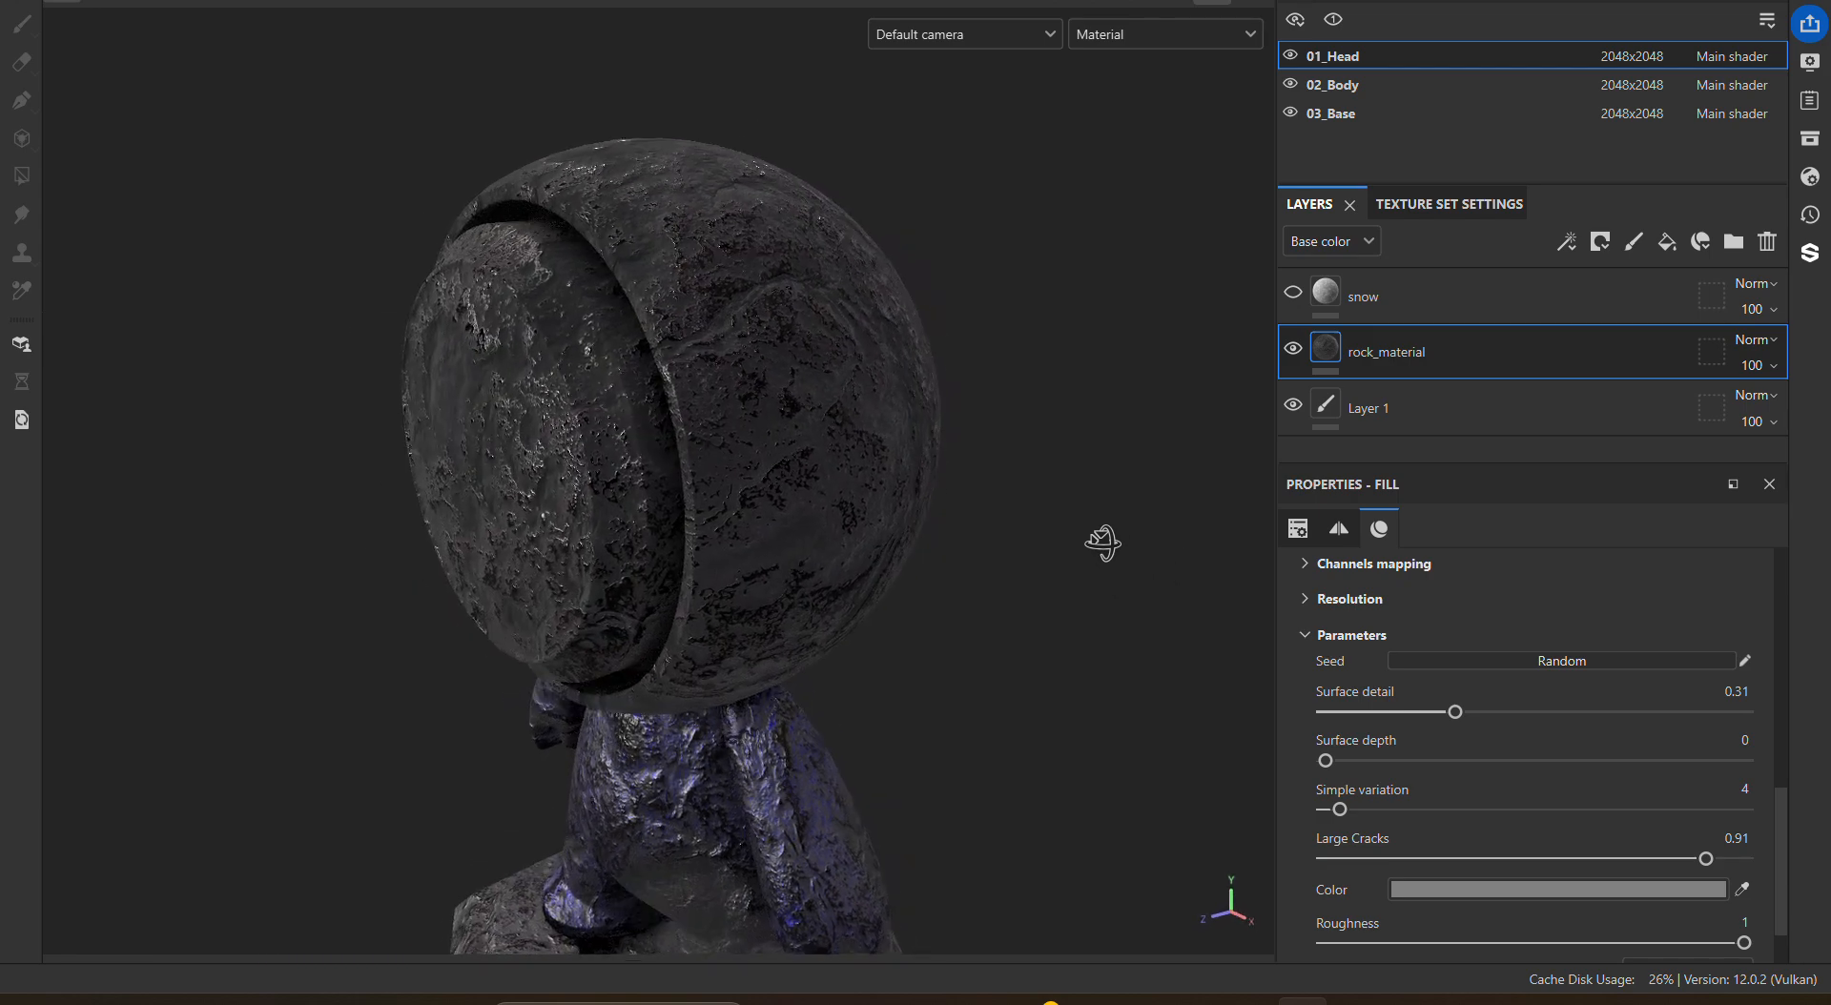
Step: Hide the rock_material layer in the 01_Head, 02_Body and 03_Base texture sets
{"action": "left_click", "coordinate": [1295, 351]}
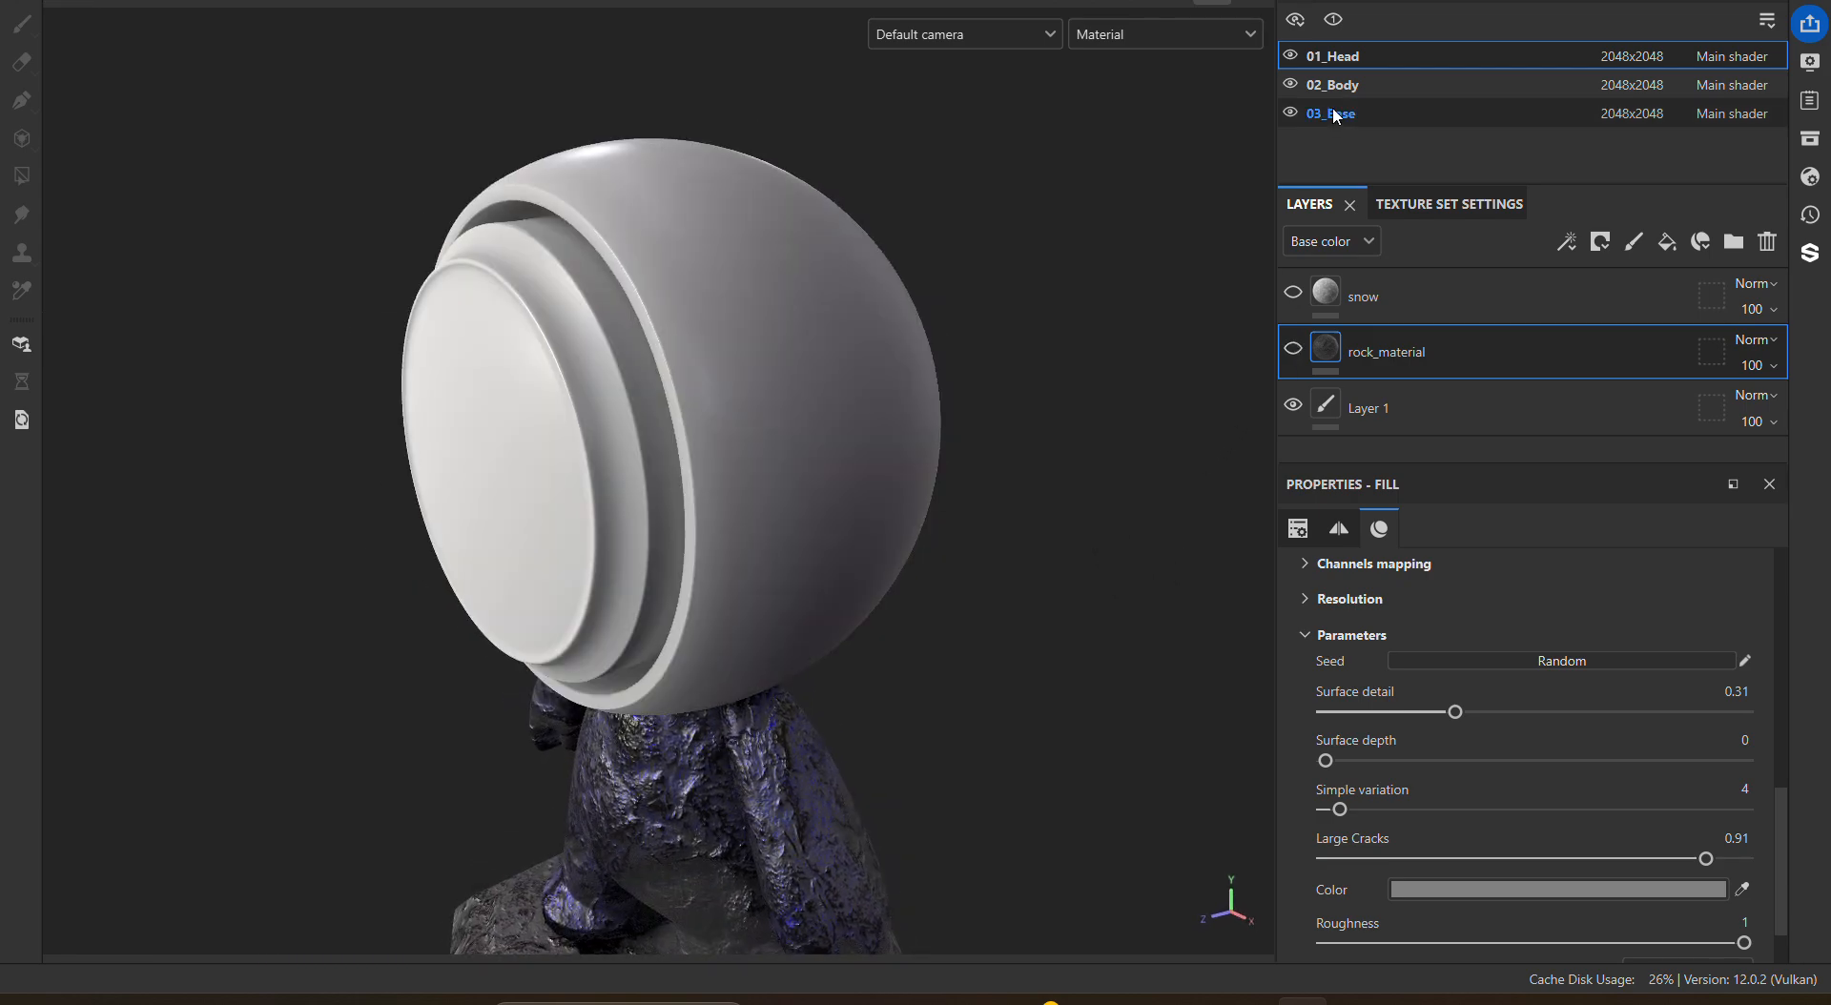
{"action": "left_click", "coordinate": [1339, 91]}
{"action": "left_click", "coordinate": [1295, 297]}
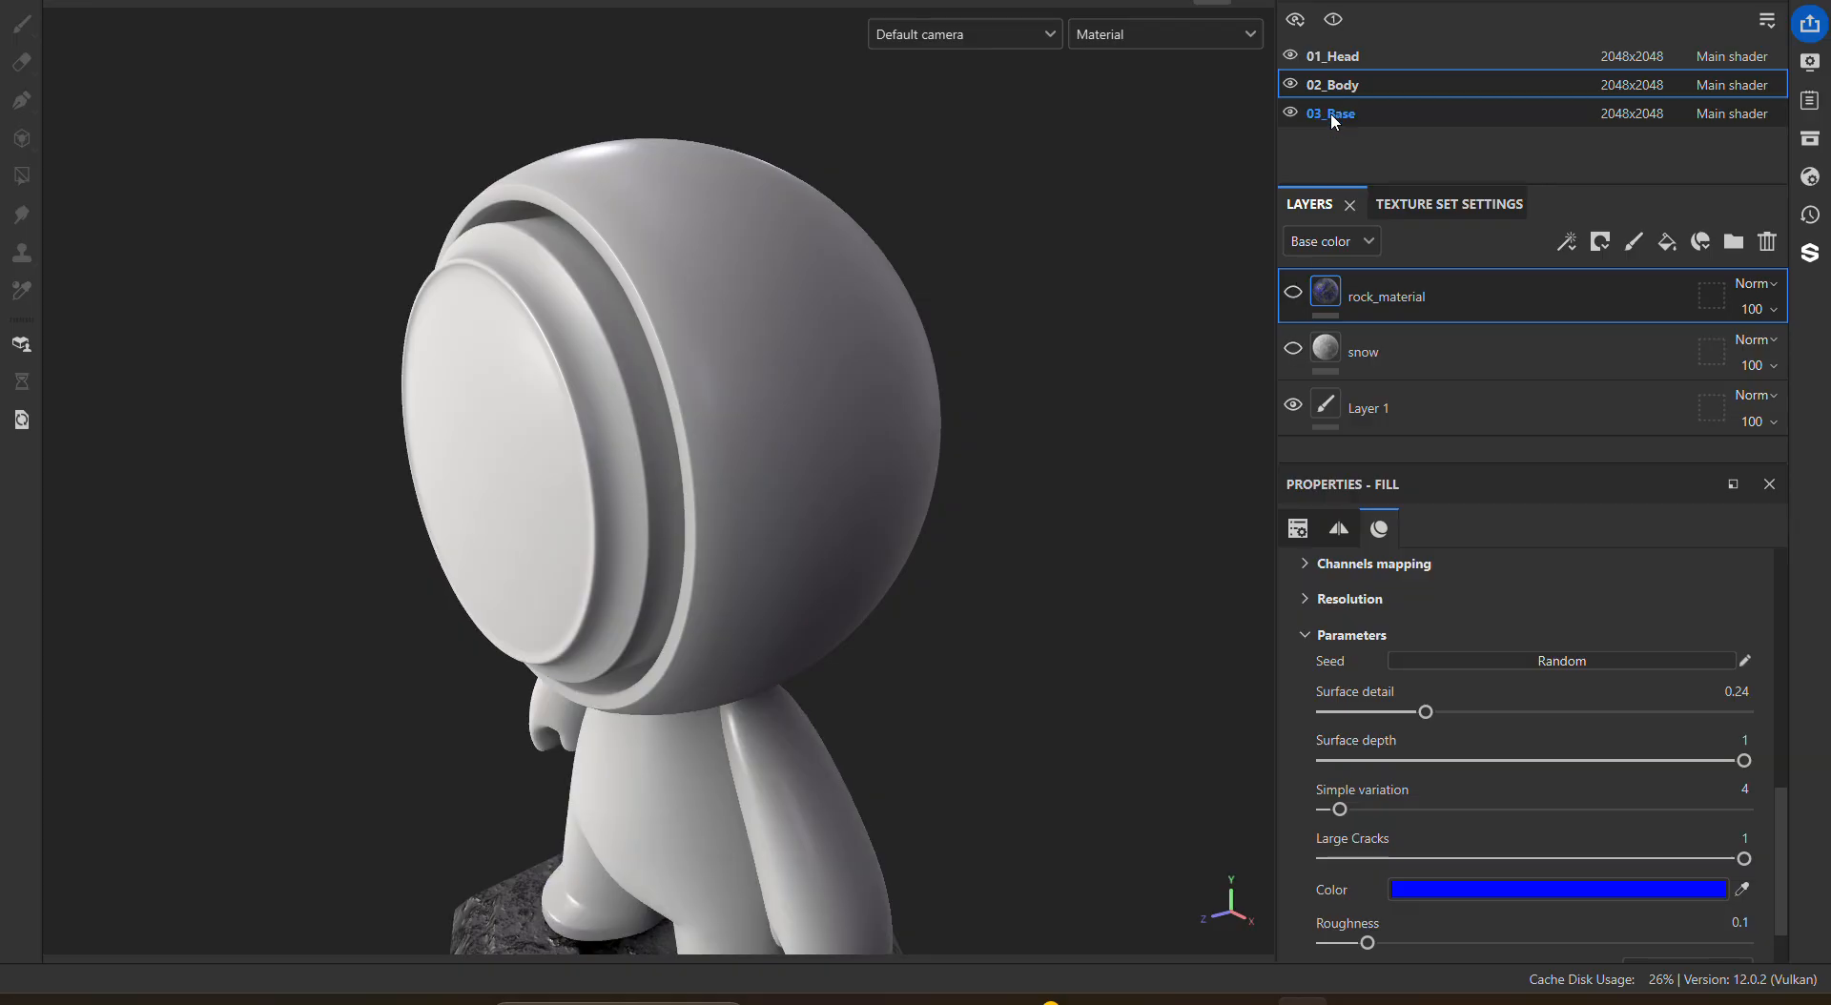
{"action": "left_click", "coordinate": [1335, 111]}
{"action": "left_click", "coordinate": [1295, 349]}
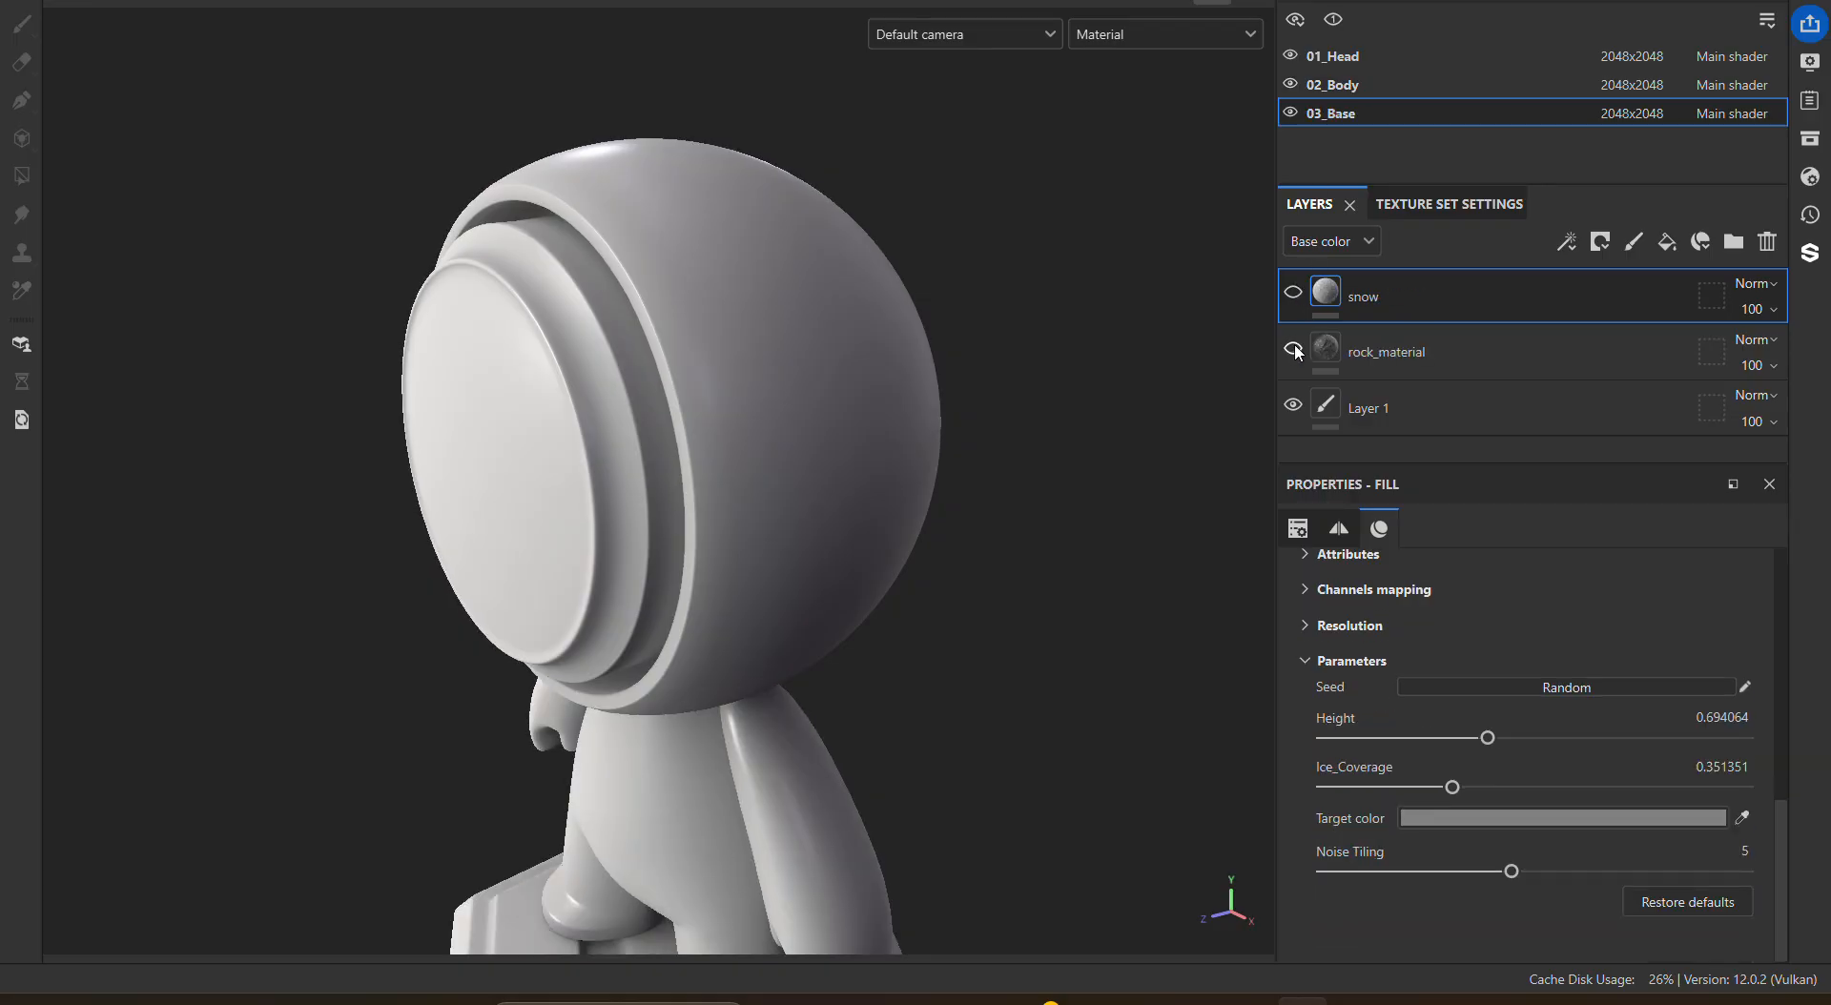
Step: Show the snow layer in the base, body and head texture sets and view the model from the front
{"action": "left_click", "coordinate": [1294, 296]}
{"action": "left_click", "coordinate": [1335, 84]}
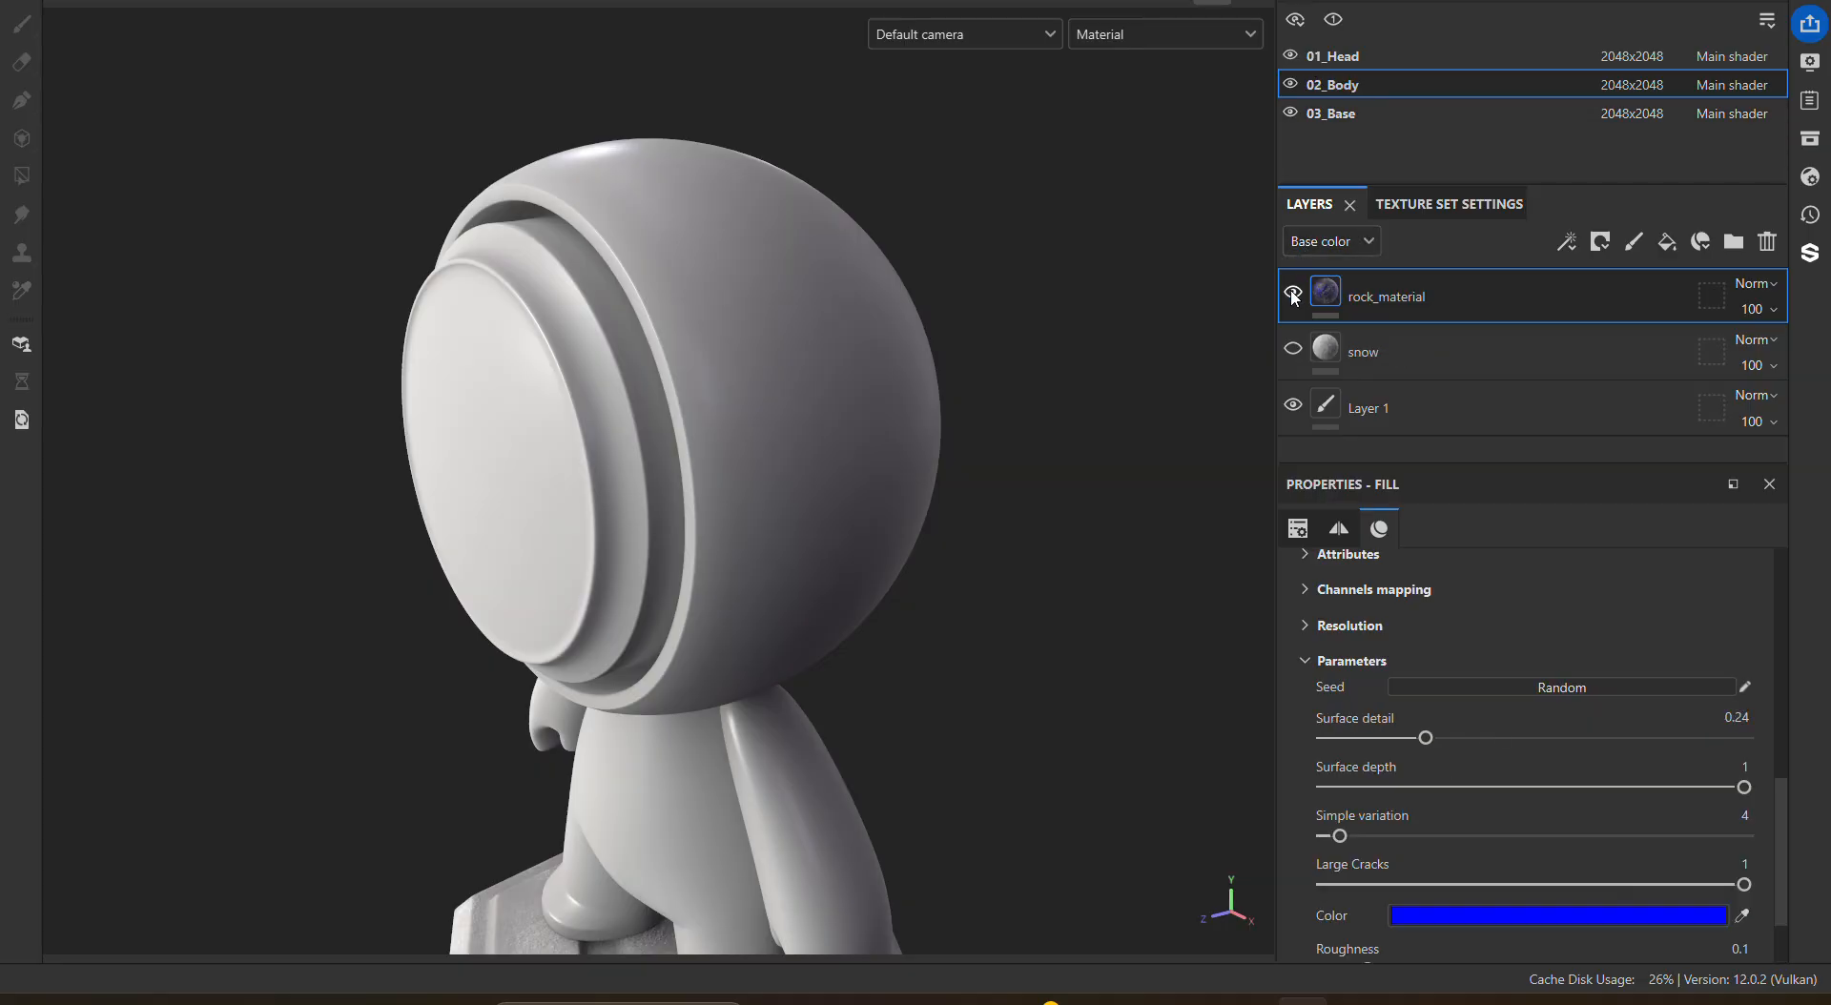
{"action": "left_click", "coordinate": [1294, 295]}
{"action": "left_click", "coordinate": [1295, 298]}
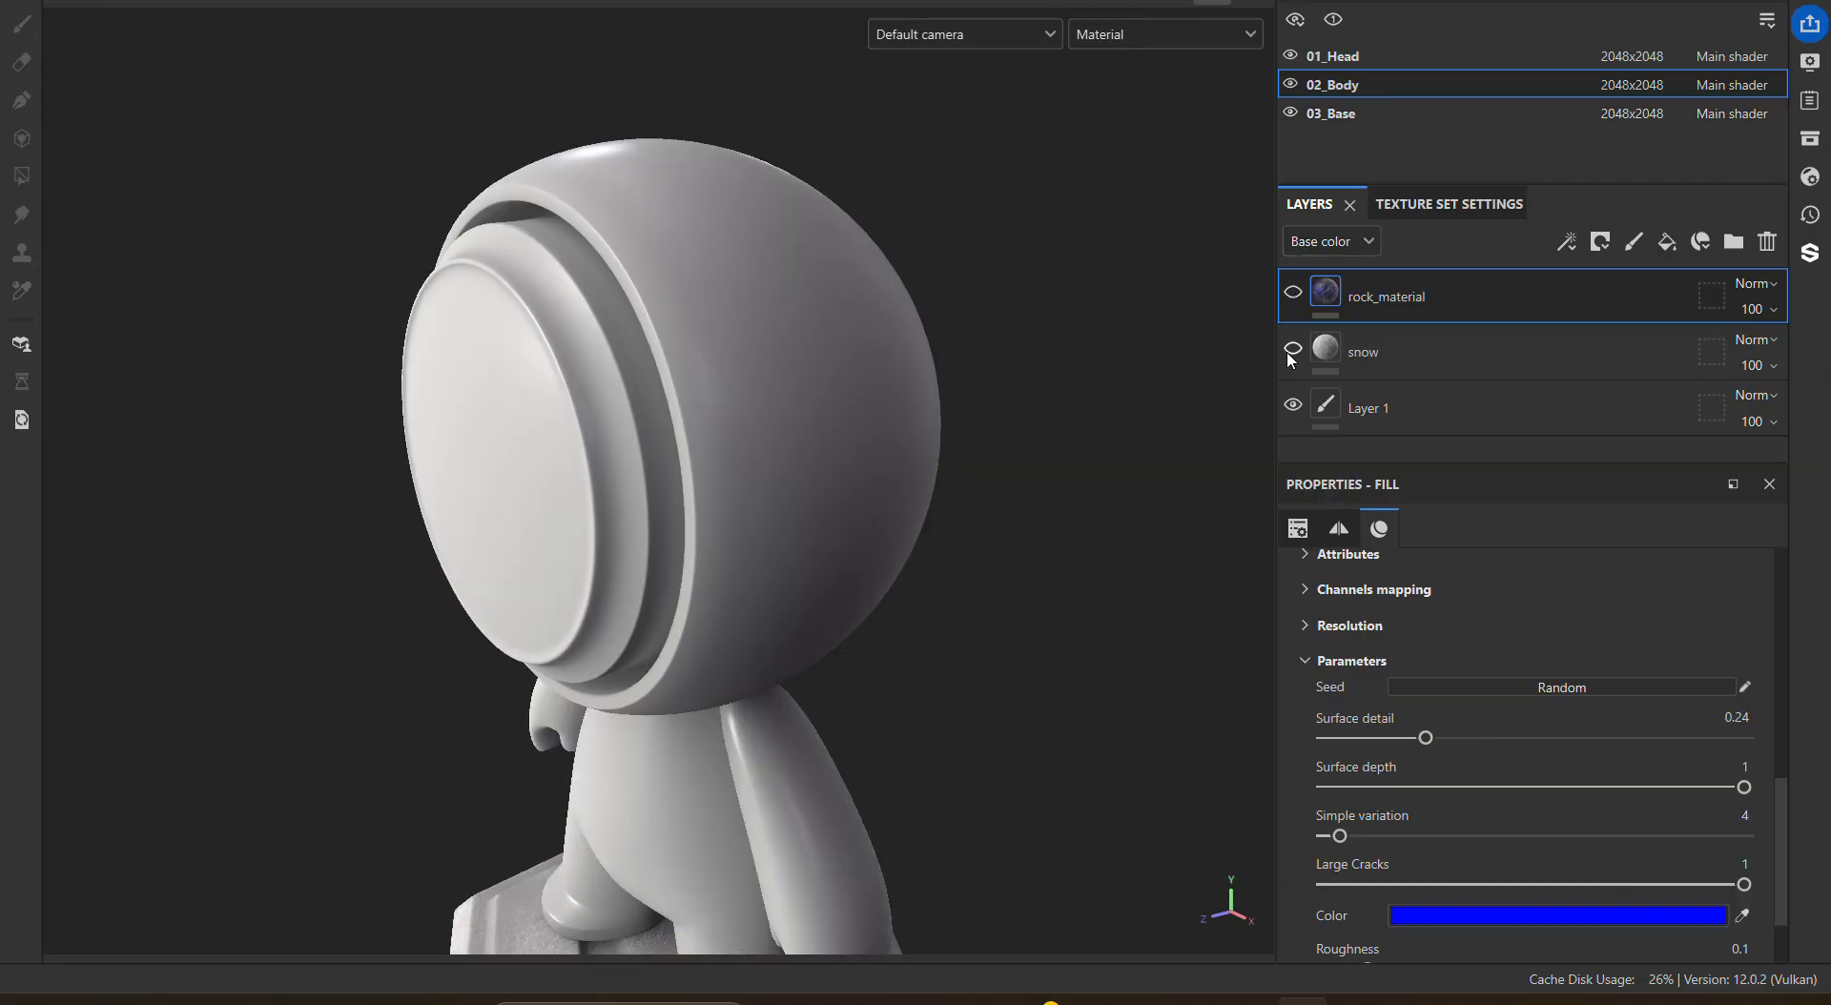
{"action": "left_click", "coordinate": [1331, 56]}
{"action": "left_click", "coordinate": [1294, 295]}
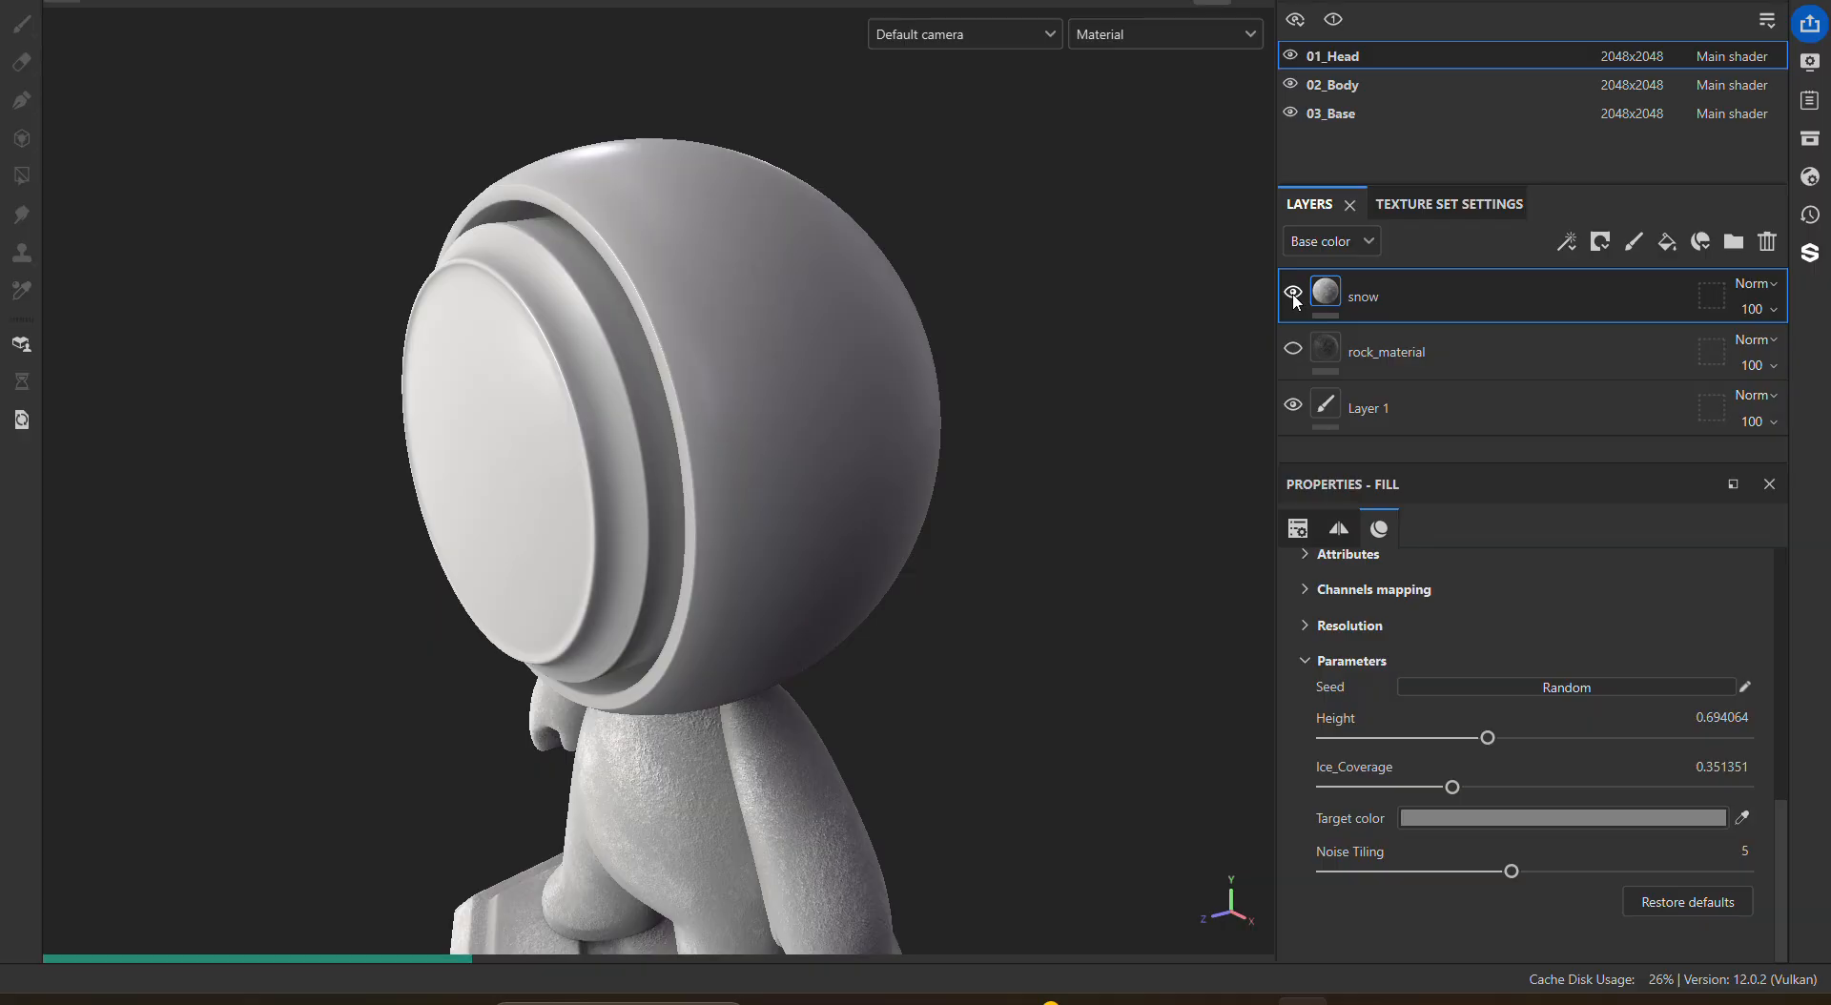
{"action": "left_click_drag", "start_coordinate": [1153, 413], "coordinate": [1272, 452], "text": "alt"}
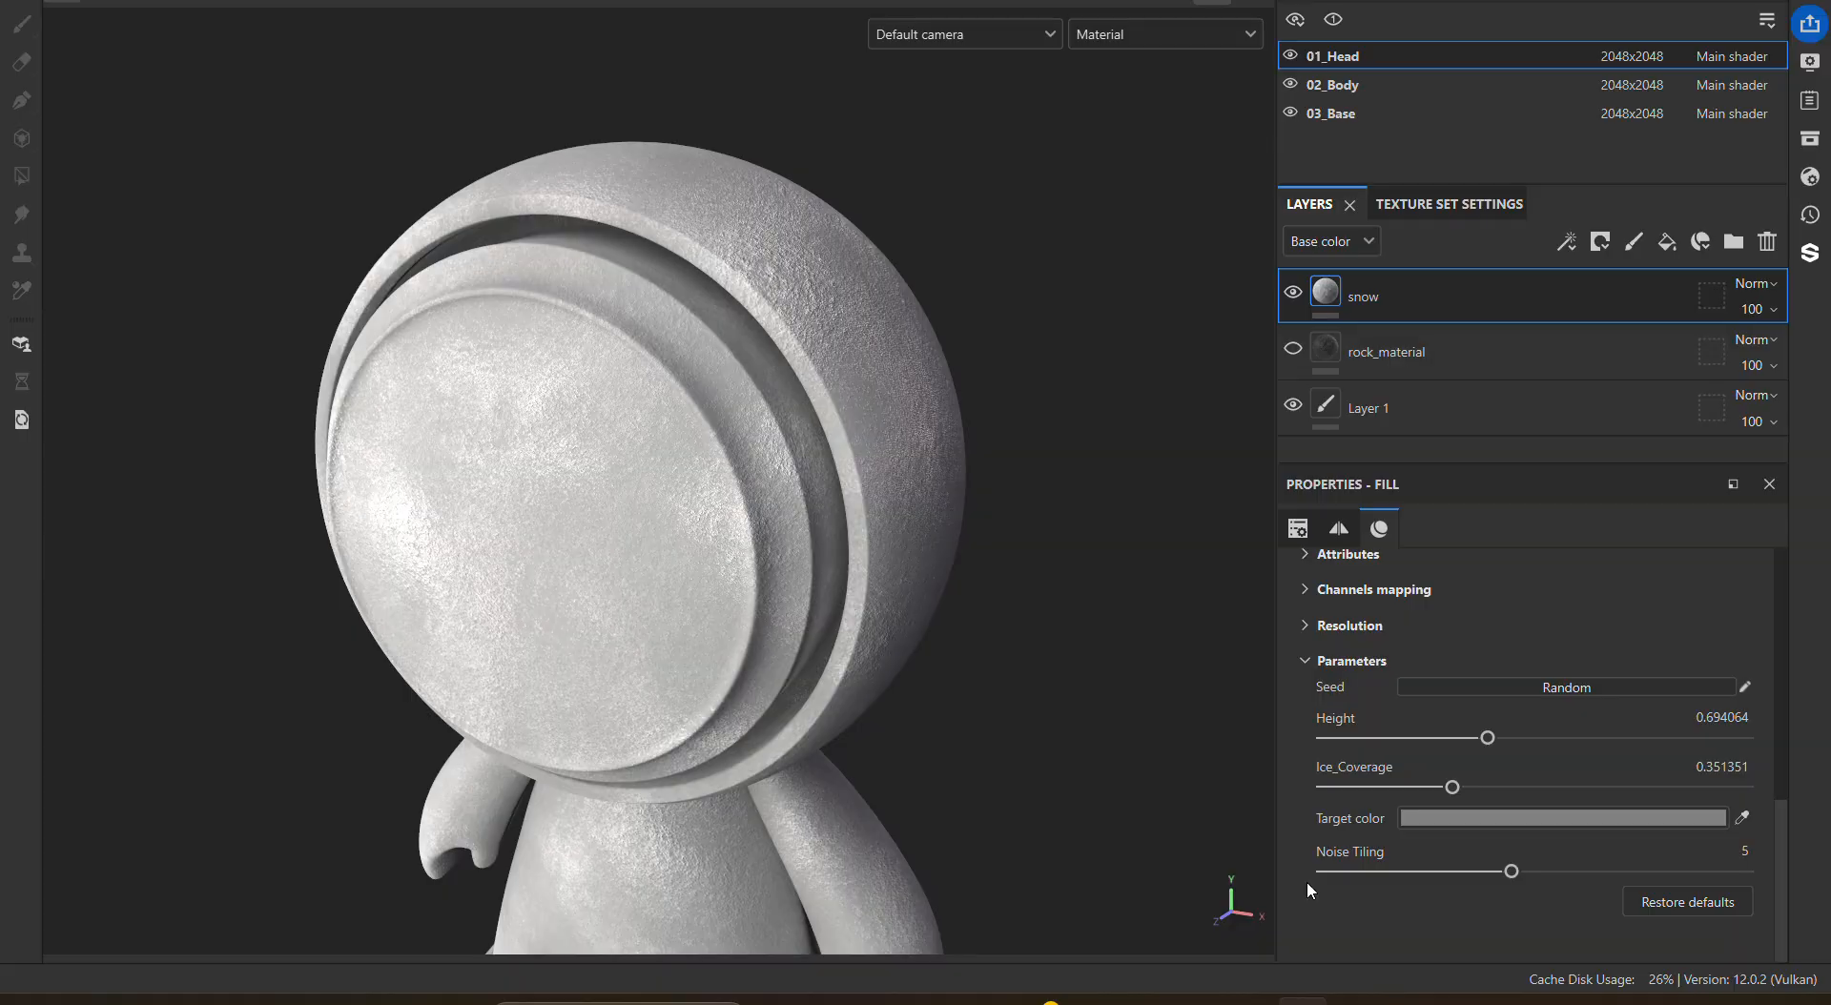
Step: Switch to Substance 3D Designer and preview the Clouds 2 node at the start of the snow graph
{"action": "key", "text": "alt+Tab"}
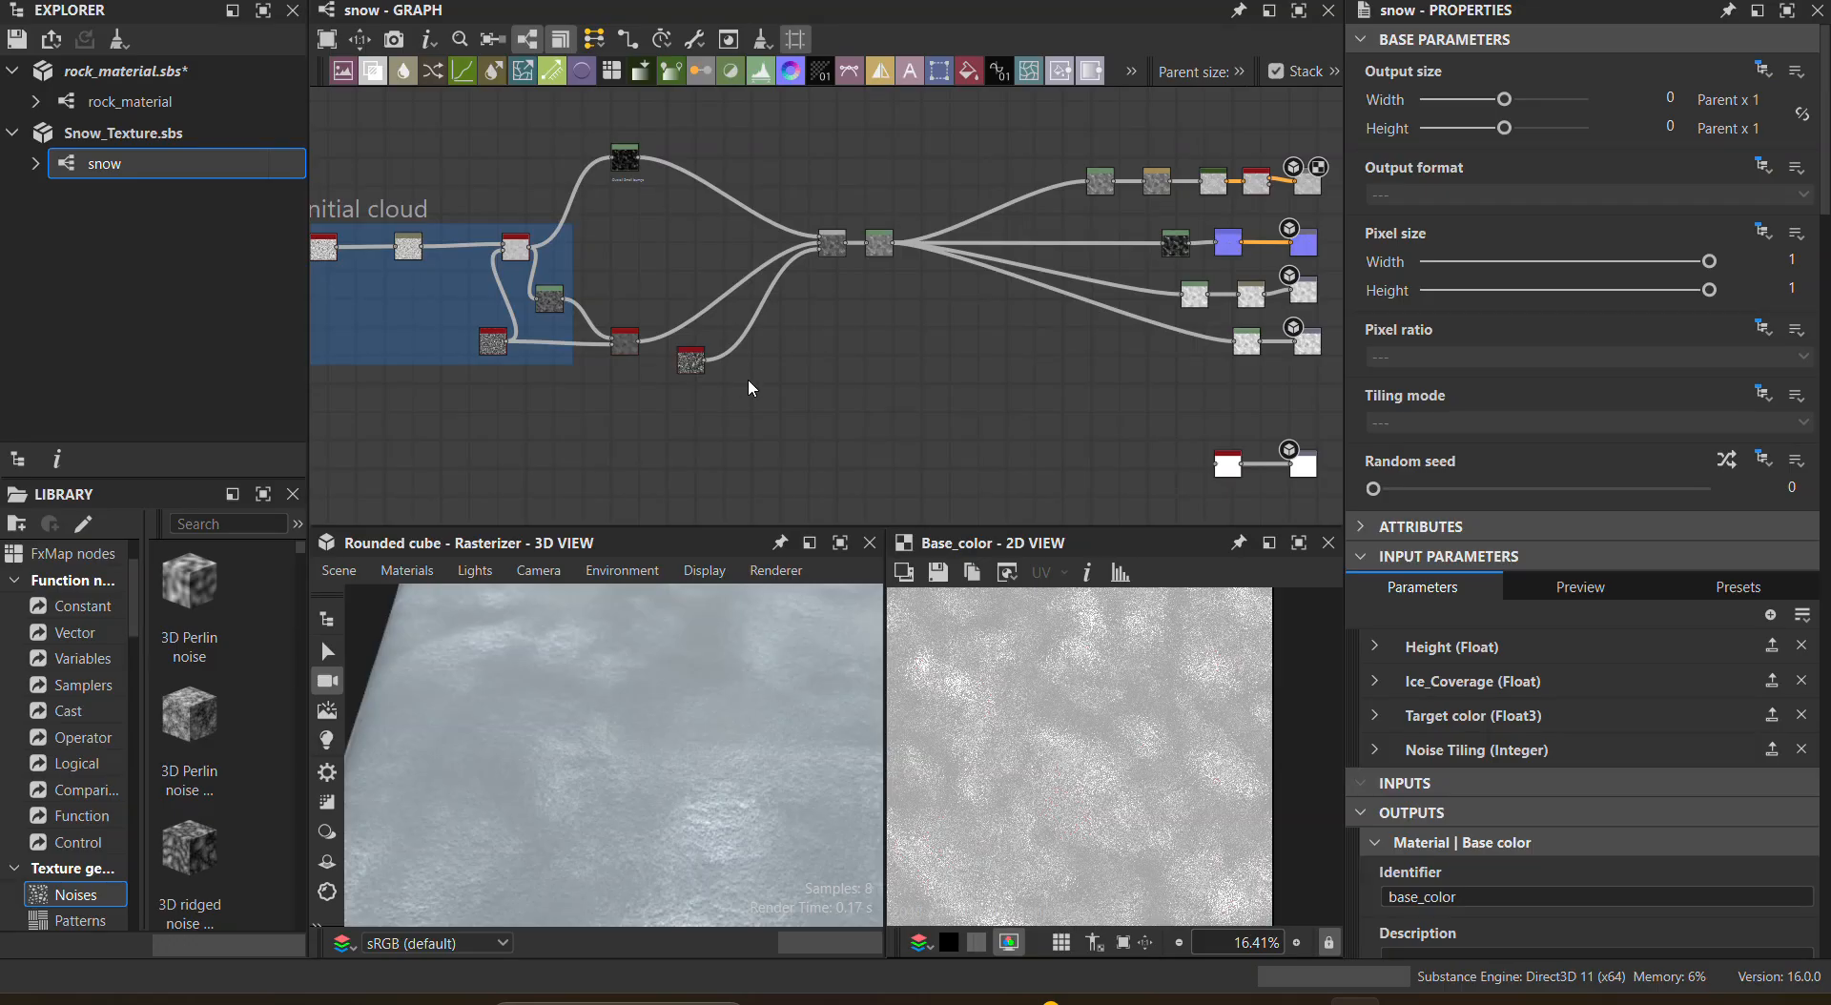
{"action": "middle_click_drag", "start_coordinate": [747, 433], "coordinate": [1083, 453]}
{"action": "scroll", "coordinate": [753, 425], "scroll_direction": "up", "scroll_amount": 4}
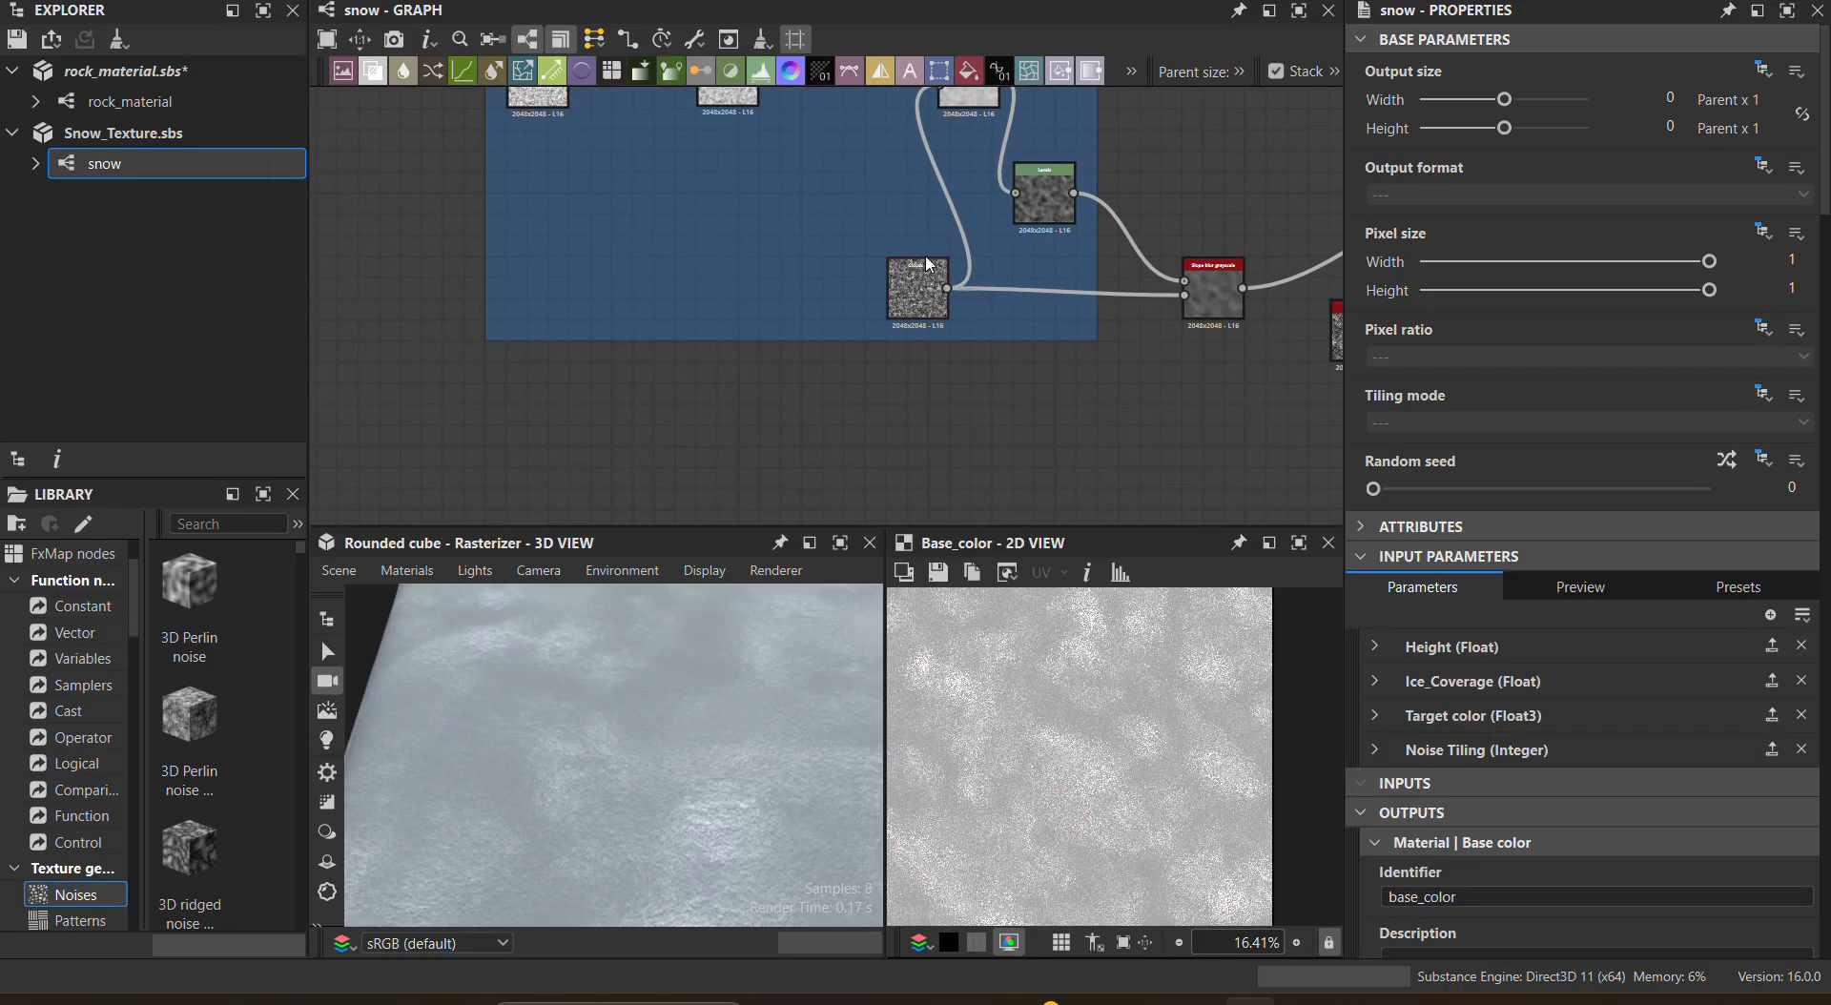
{"action": "middle_click_drag", "start_coordinate": [888, 252], "coordinate": [959, 456]}
{"action": "scroll", "coordinate": [754, 424], "scroll_direction": "up", "scroll_amount": 4}
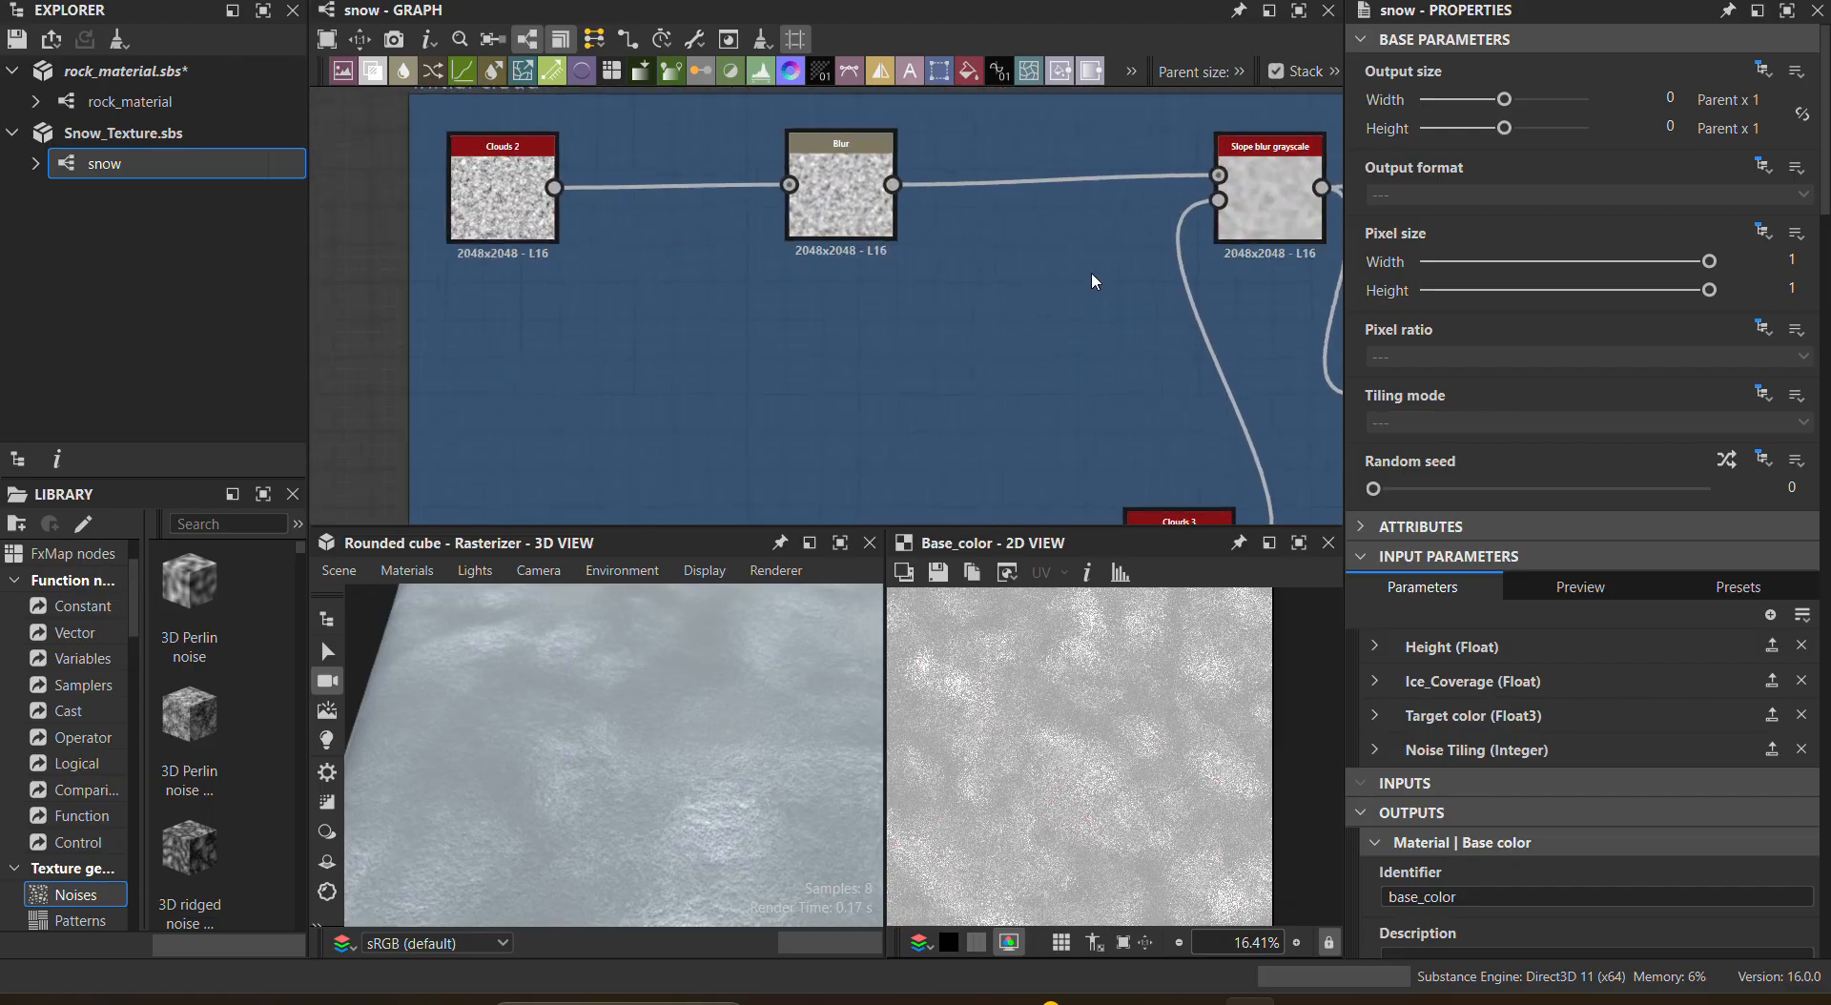
{"action": "double_click", "coordinate": [513, 204]}
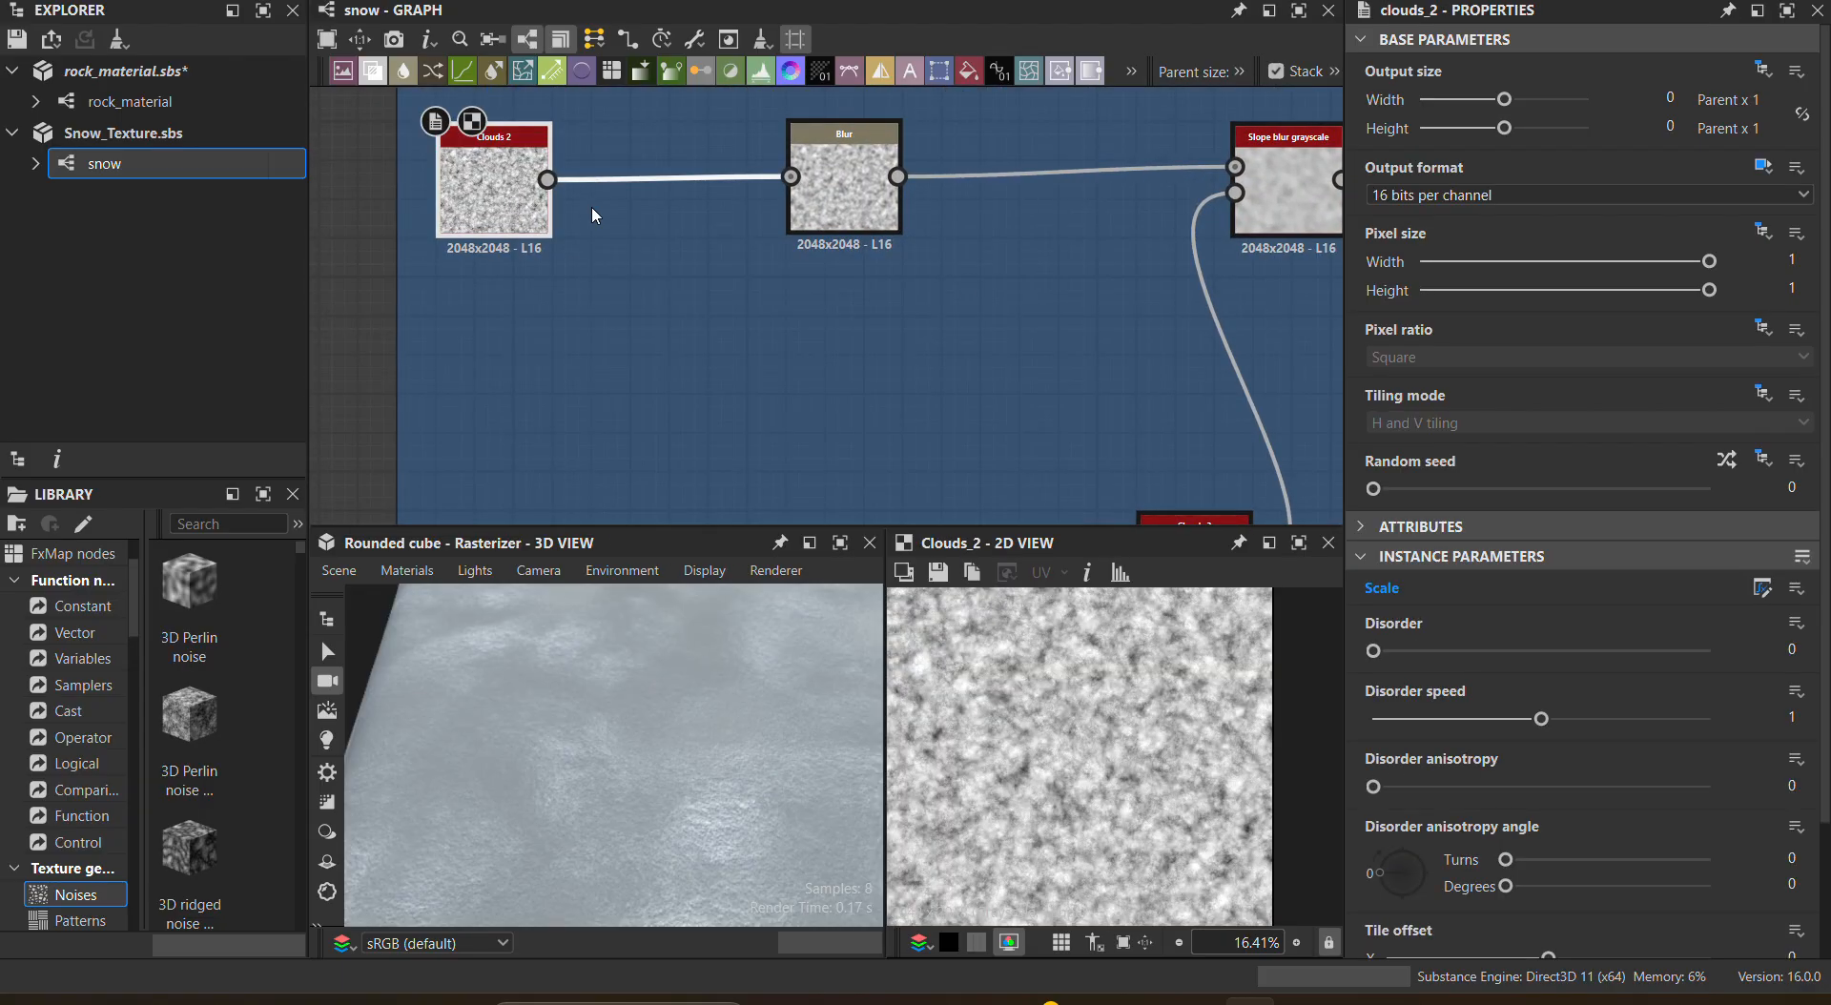
Step: Inspect the Blur, Slope blur grayscale and Levels nodes that follow Clouds 2 in the snow graph
{"action": "left_click", "coordinate": [854, 186]}
{"action": "middle_click_drag", "start_coordinate": [1094, 339], "coordinate": [662, 343]}
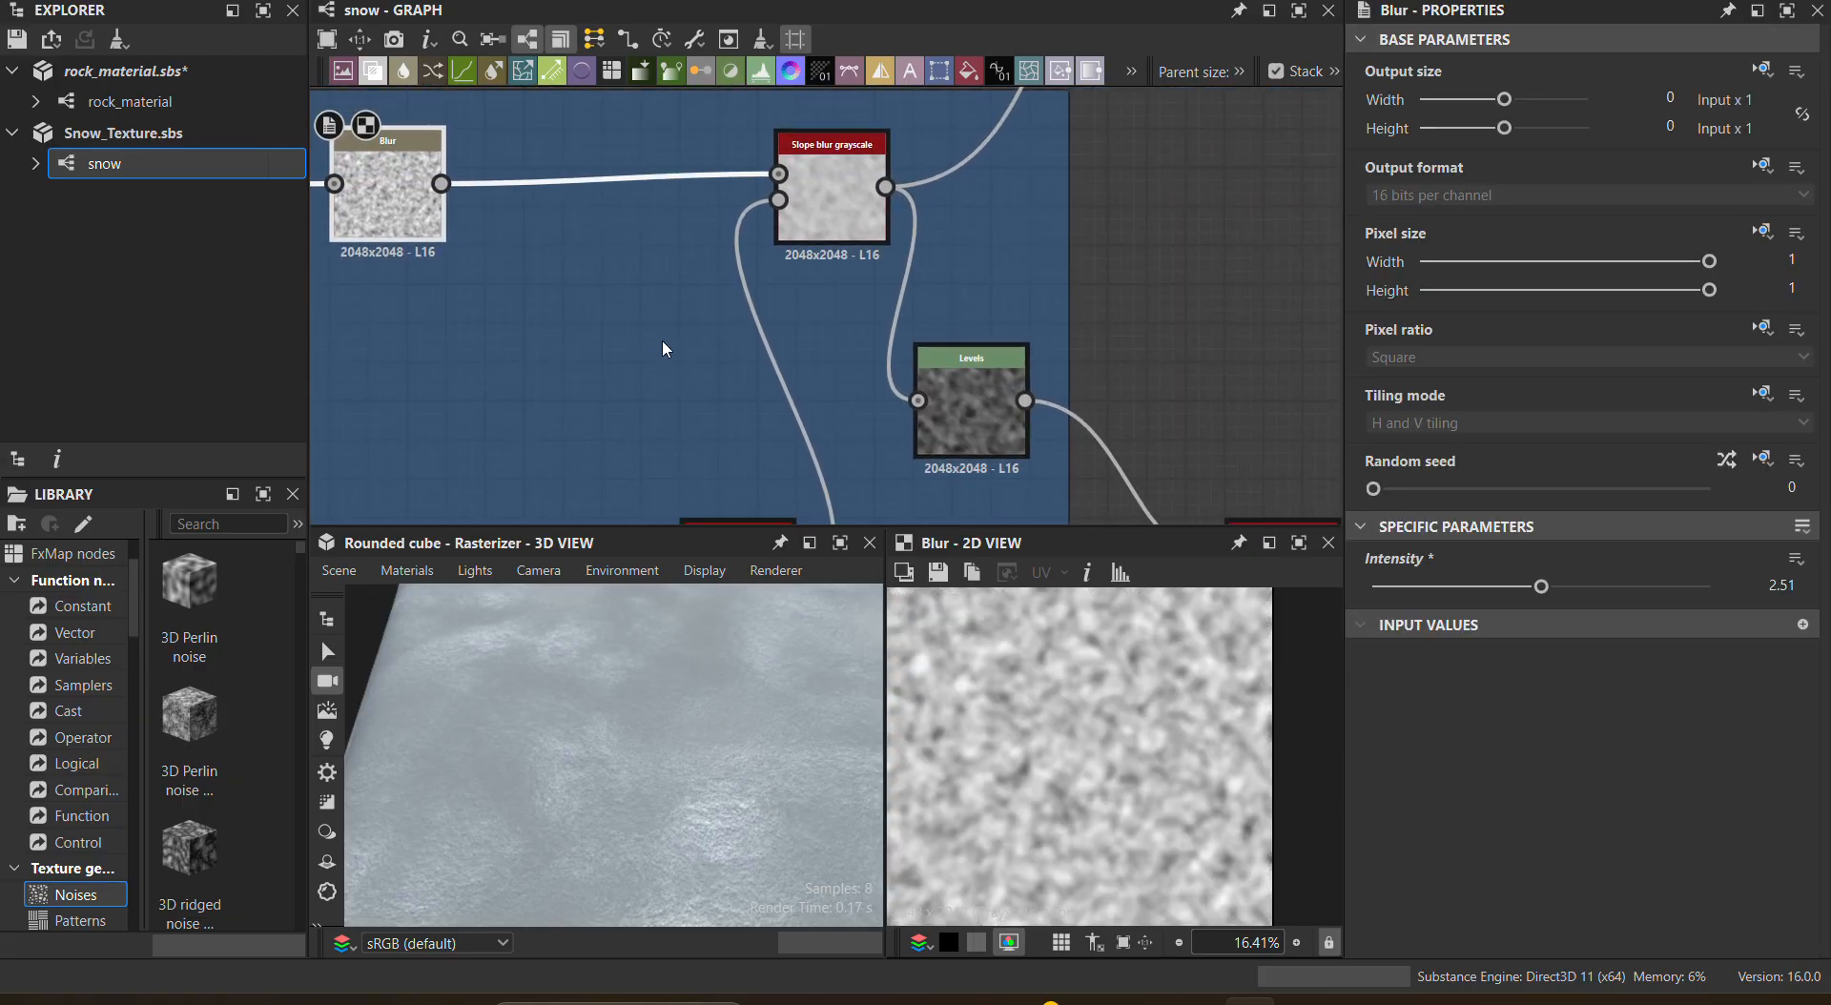
{"action": "left_click", "coordinate": [834, 181]}
{"action": "scroll", "coordinate": [868, 265], "scroll_direction": "down", "scroll_amount": 1}
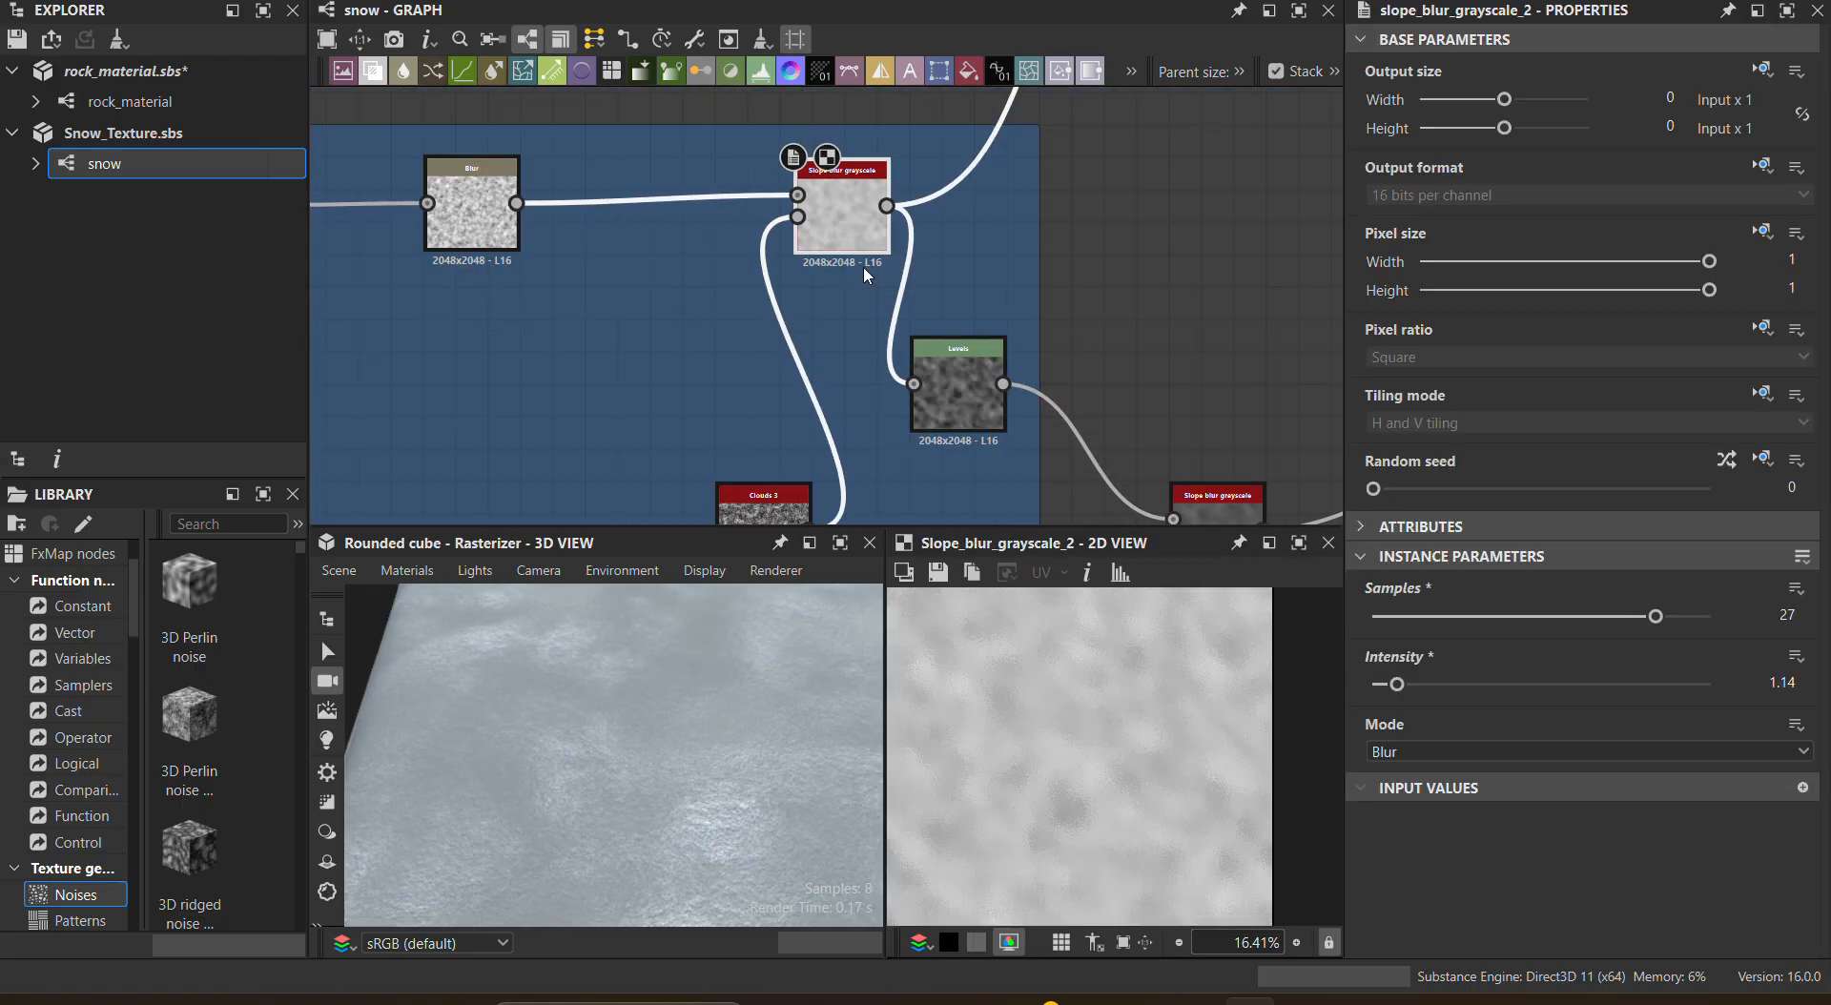
{"action": "scroll", "coordinate": [884, 278], "scroll_direction": "down", "scroll_amount": 1}
{"action": "middle_click_drag", "start_coordinate": [995, 273], "coordinate": [1004, 128]}
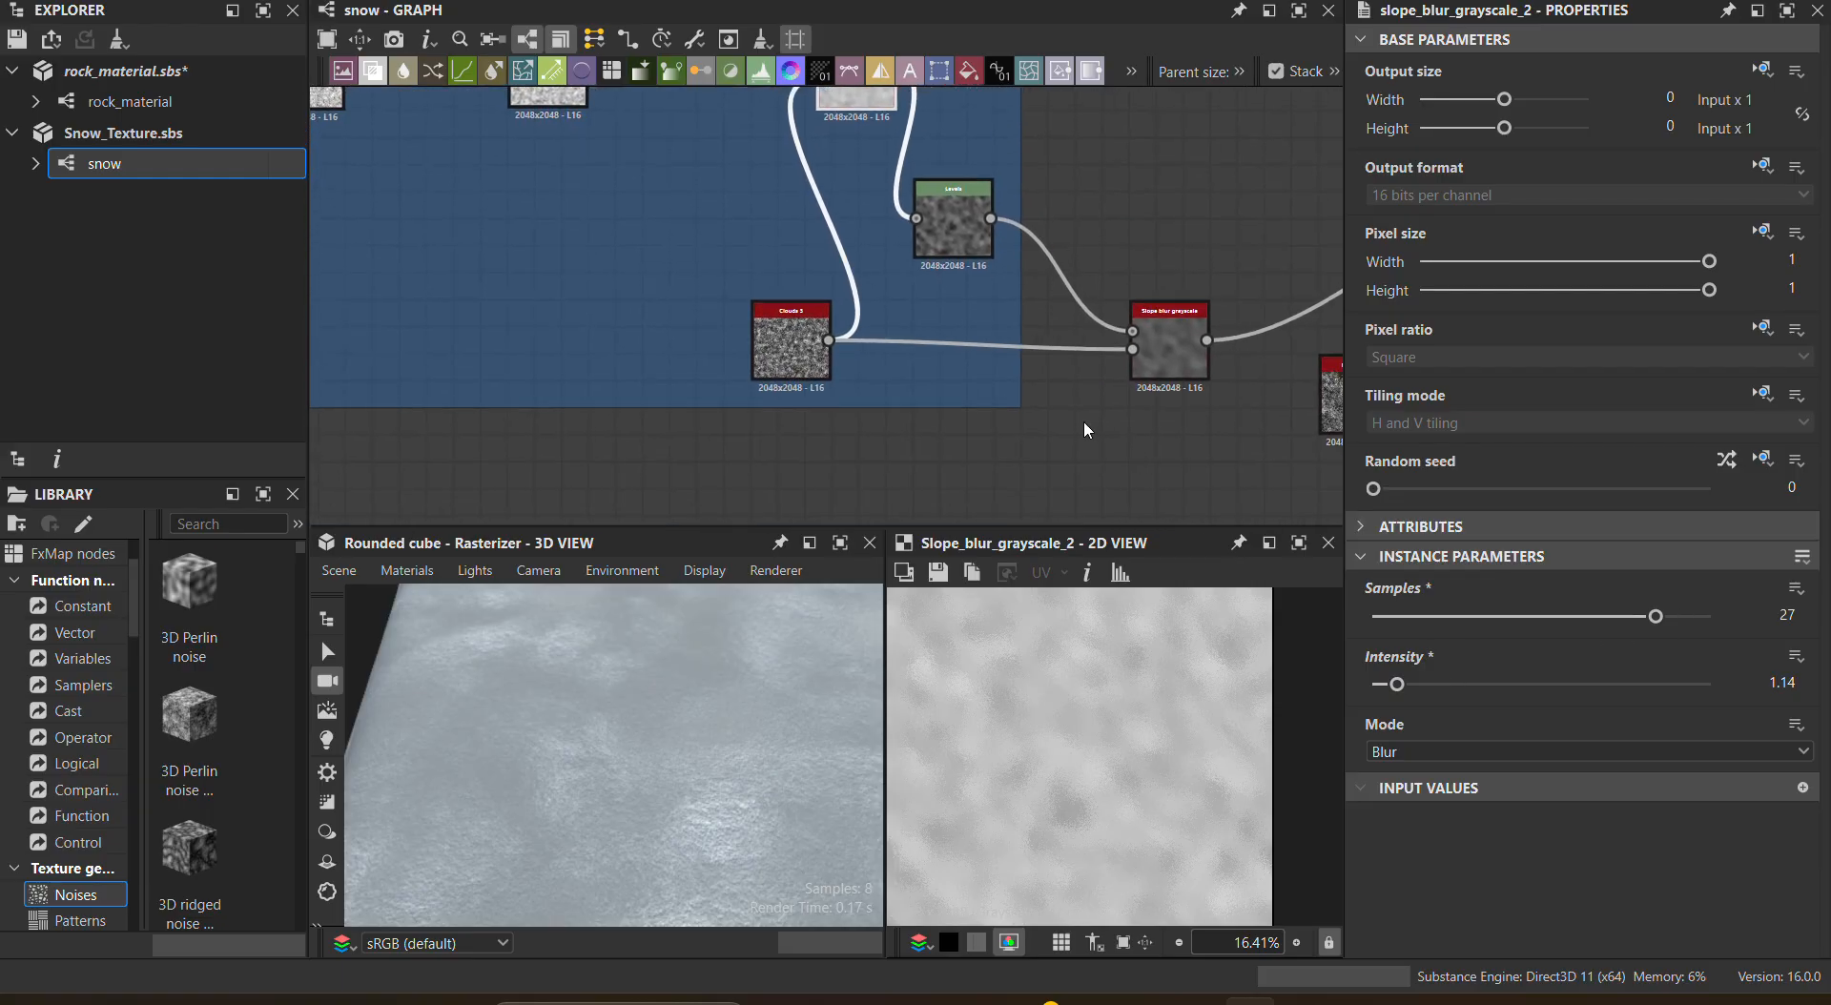
{"action": "middle_click_drag", "start_coordinate": [975, 389], "coordinate": [873, 426]}
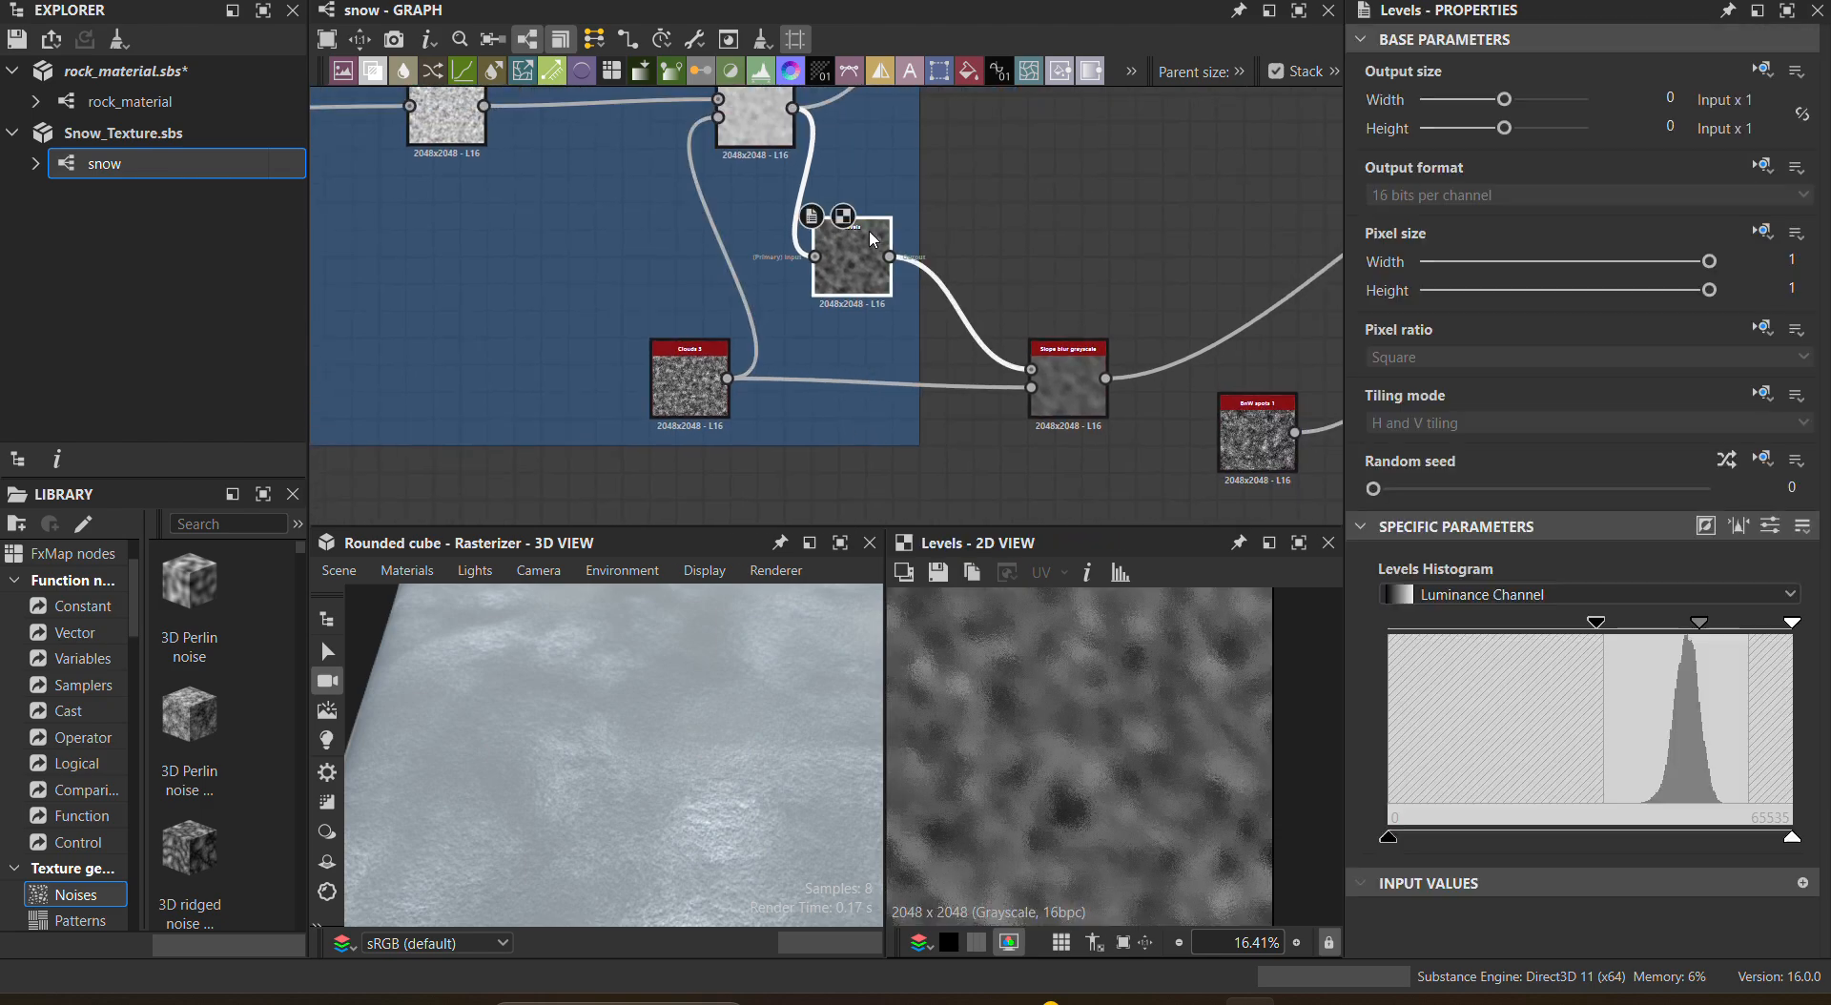
Step: Inspect the Levels, second Slope blur grayscale and BnW spots 1 nodes that lead out of the Initial cloud frame
{"action": "left_click", "coordinate": [868, 231]}
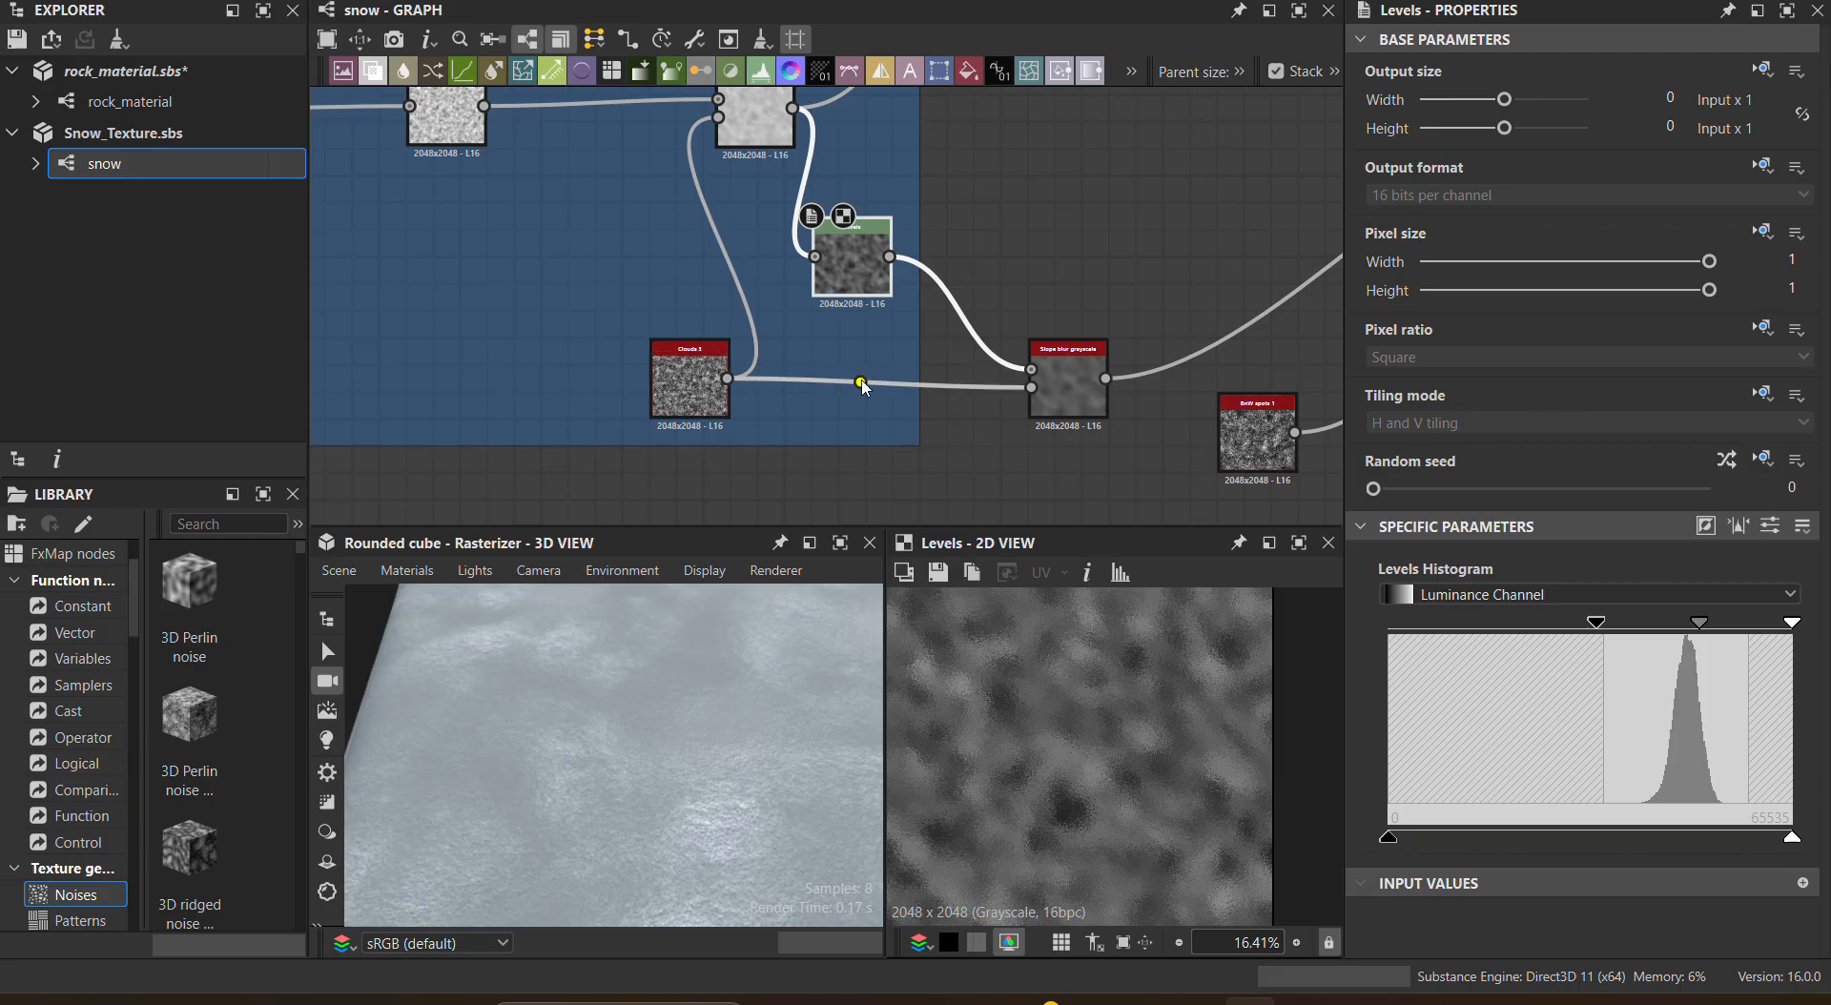
{"action": "middle_click_drag", "start_coordinate": [705, 386], "coordinate": [469, 318]}
{"action": "left_click", "coordinate": [817, 307]}
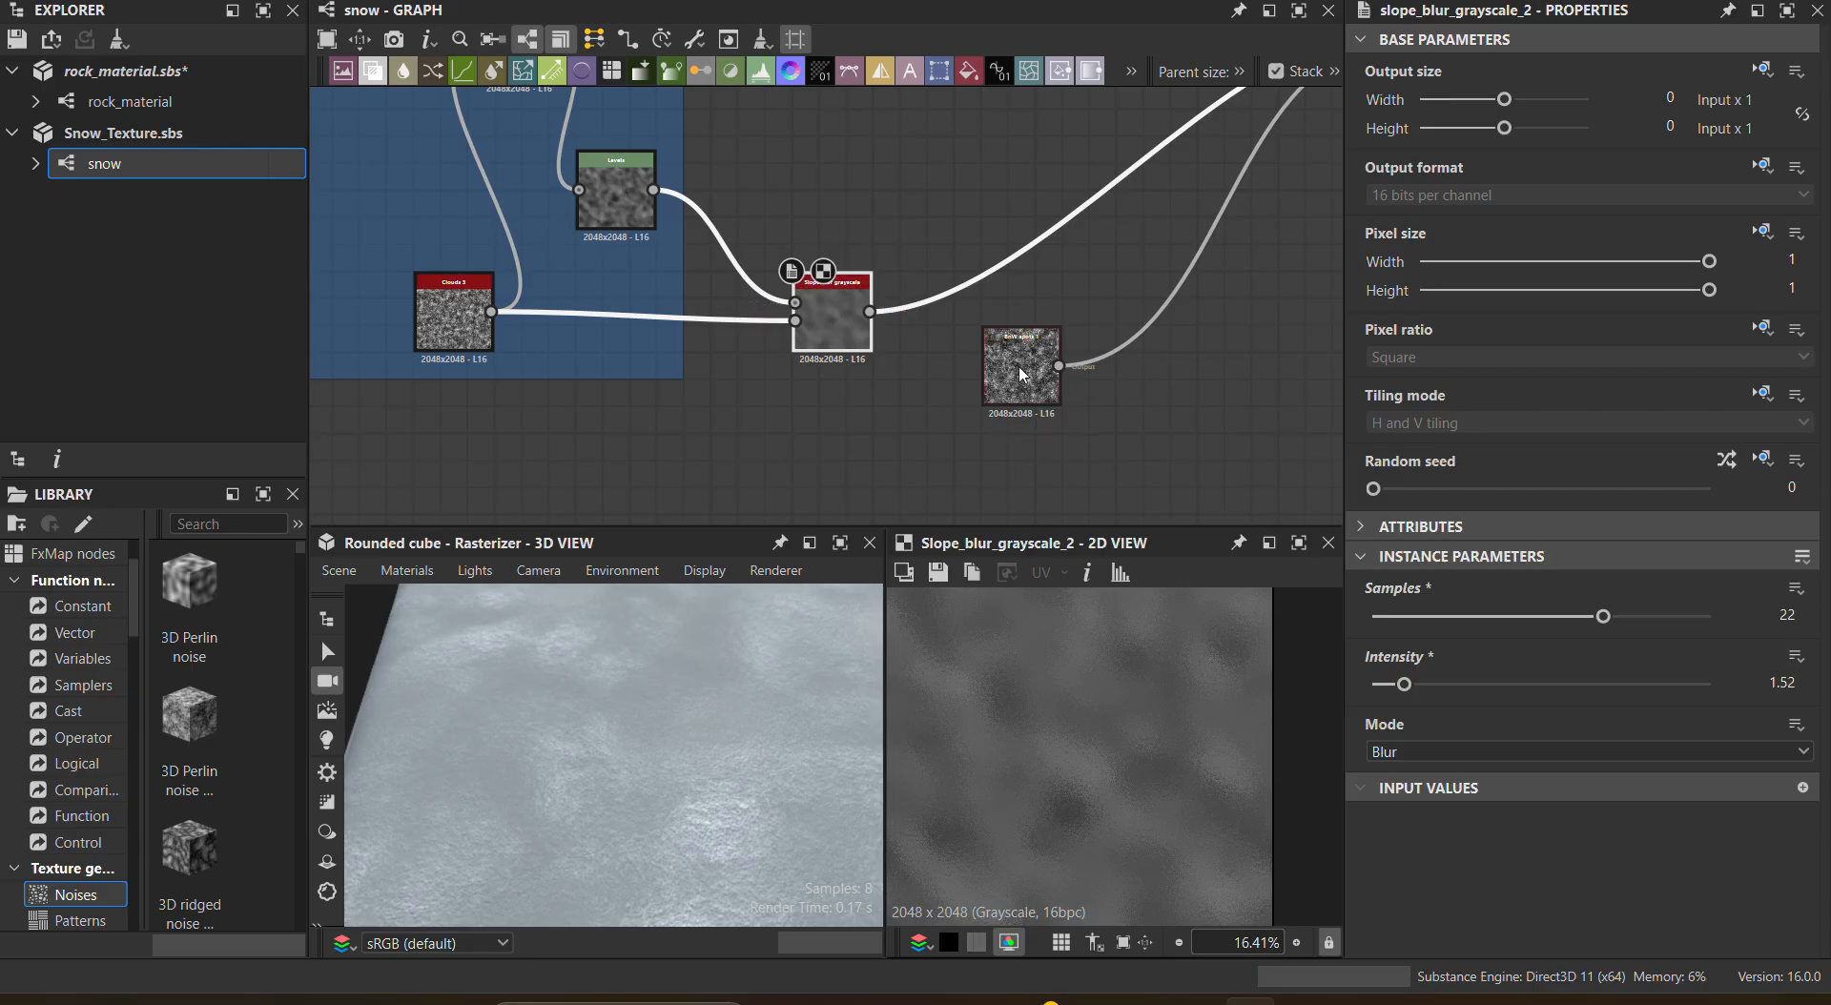
{"action": "scroll", "coordinate": [1018, 327], "scroll_direction": "down", "scroll_amount": 2}
{"action": "middle_click_drag", "start_coordinate": [1205, 278], "coordinate": [1036, 326]}
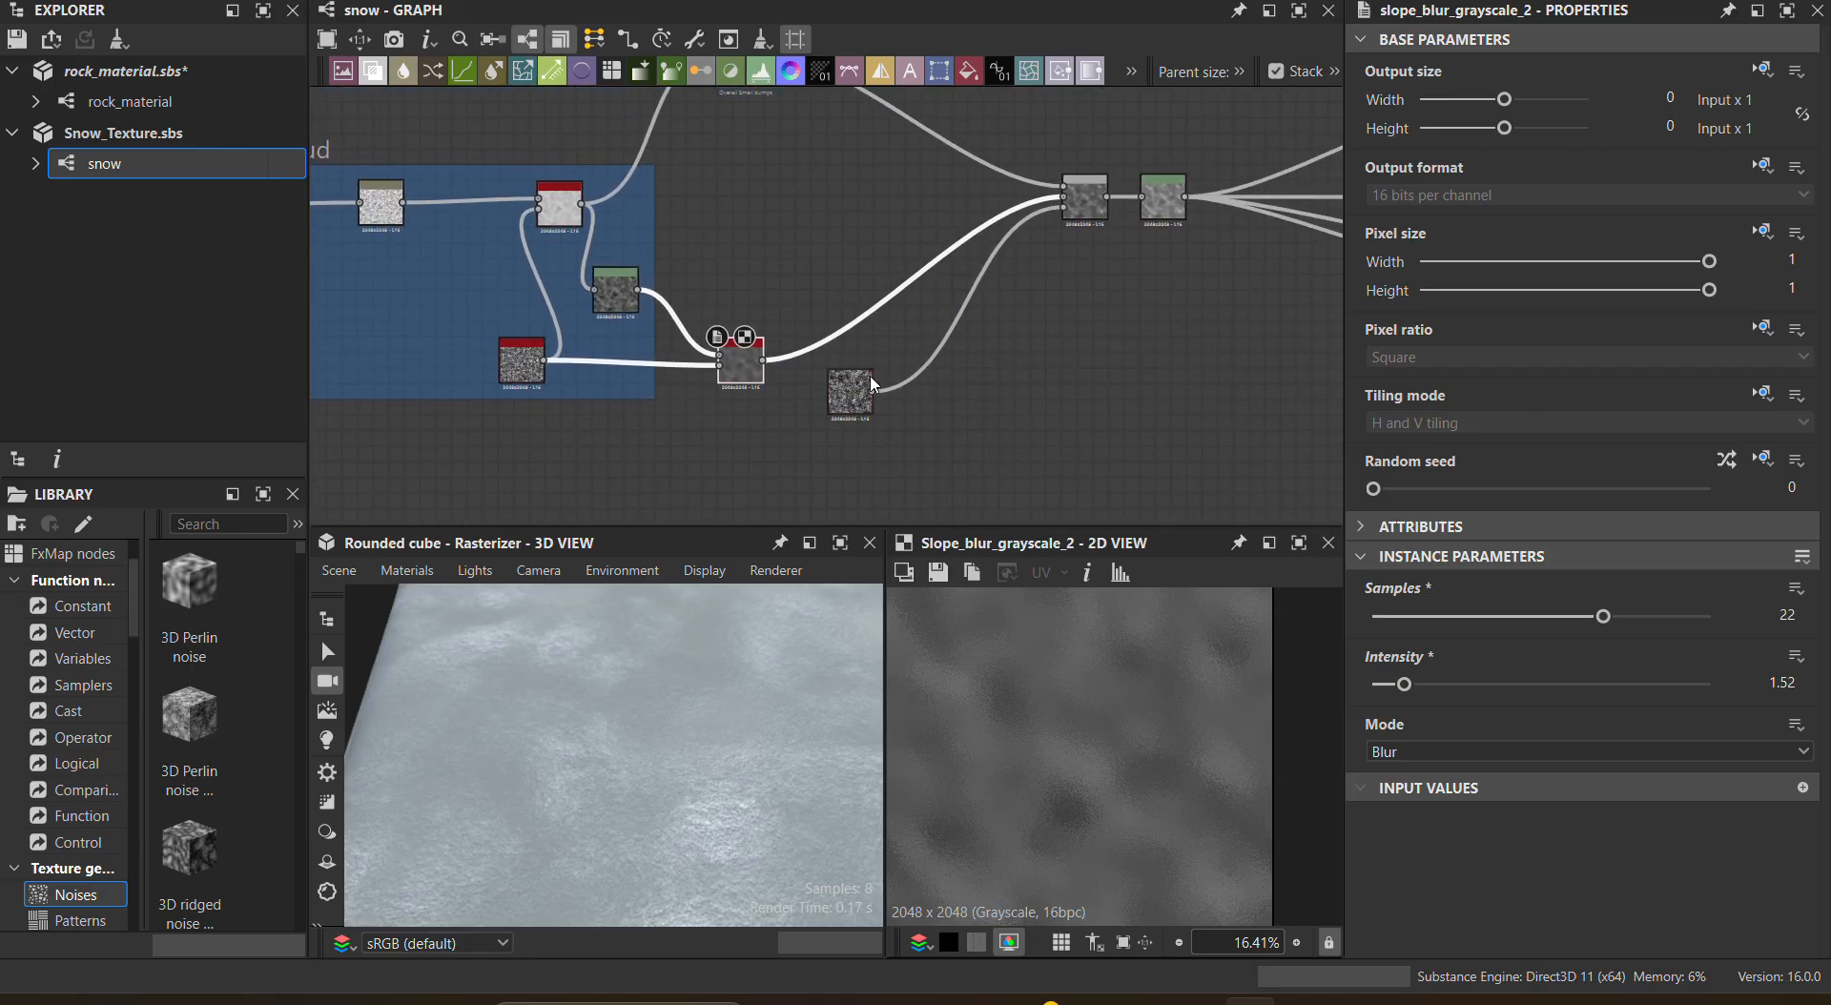
{"action": "left_click", "coordinate": [849, 391]}
{"action": "middle_click_drag", "start_coordinate": [1311, 300], "coordinate": [1062, 412]}
{"action": "scroll", "coordinate": [840, 367], "scroll_direction": "up", "scroll_amount": 6}
{"action": "scroll", "coordinate": [789, 227], "scroll_direction": "down", "scroll_amount": 4}
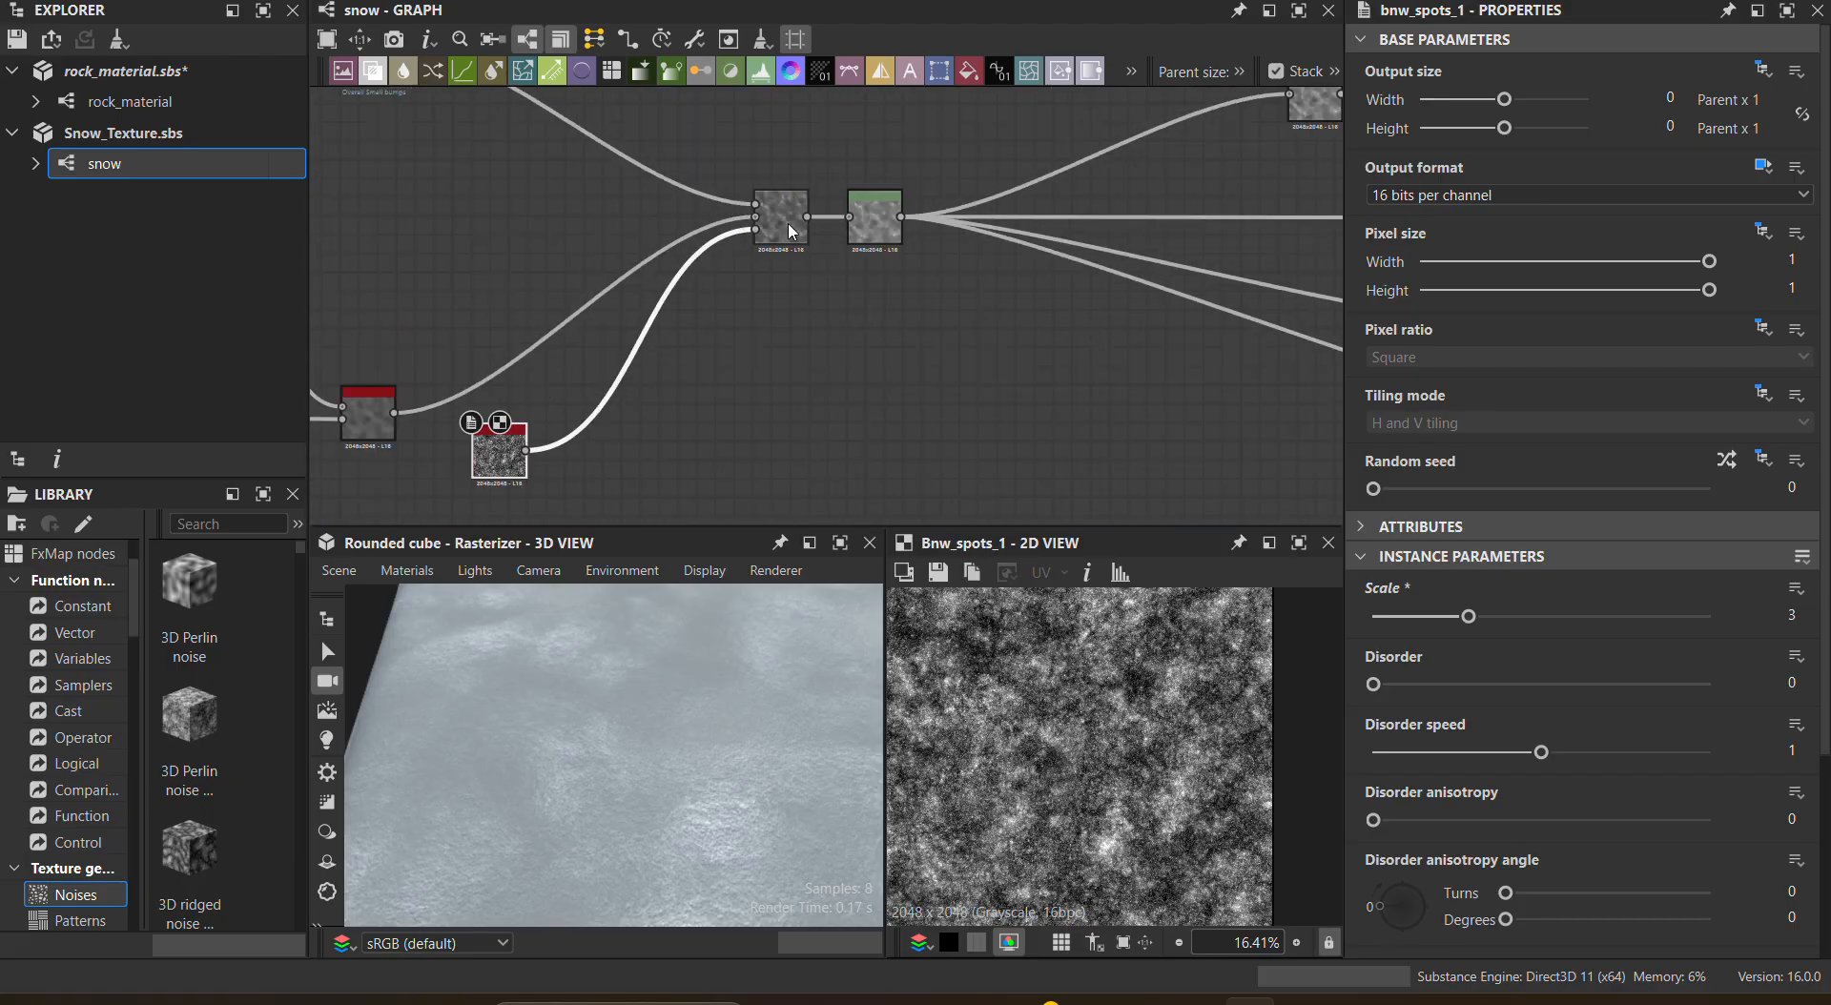
Step: Inspect the Blend node that combines the three branches and the Levels node that follows it
{"action": "left_click", "coordinate": [789, 229]}
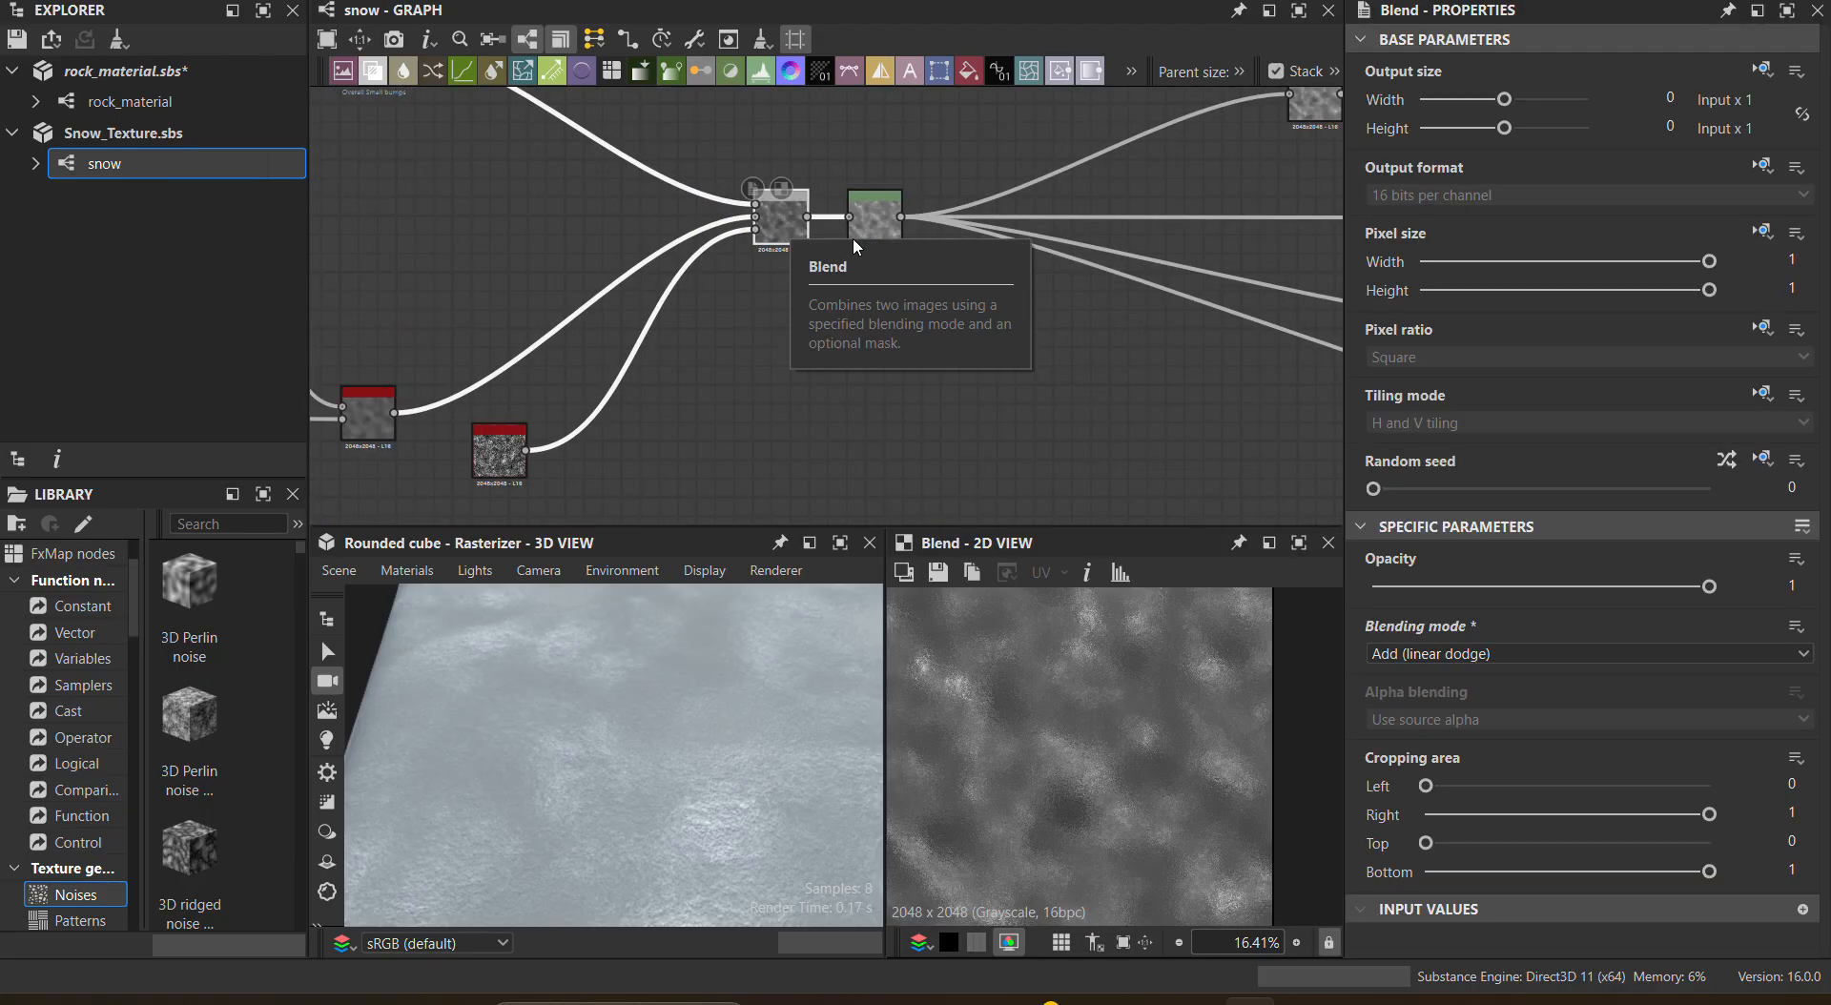
{"action": "left_click_drag", "start_coordinate": [1709, 587], "coordinate": [1706, 586]}
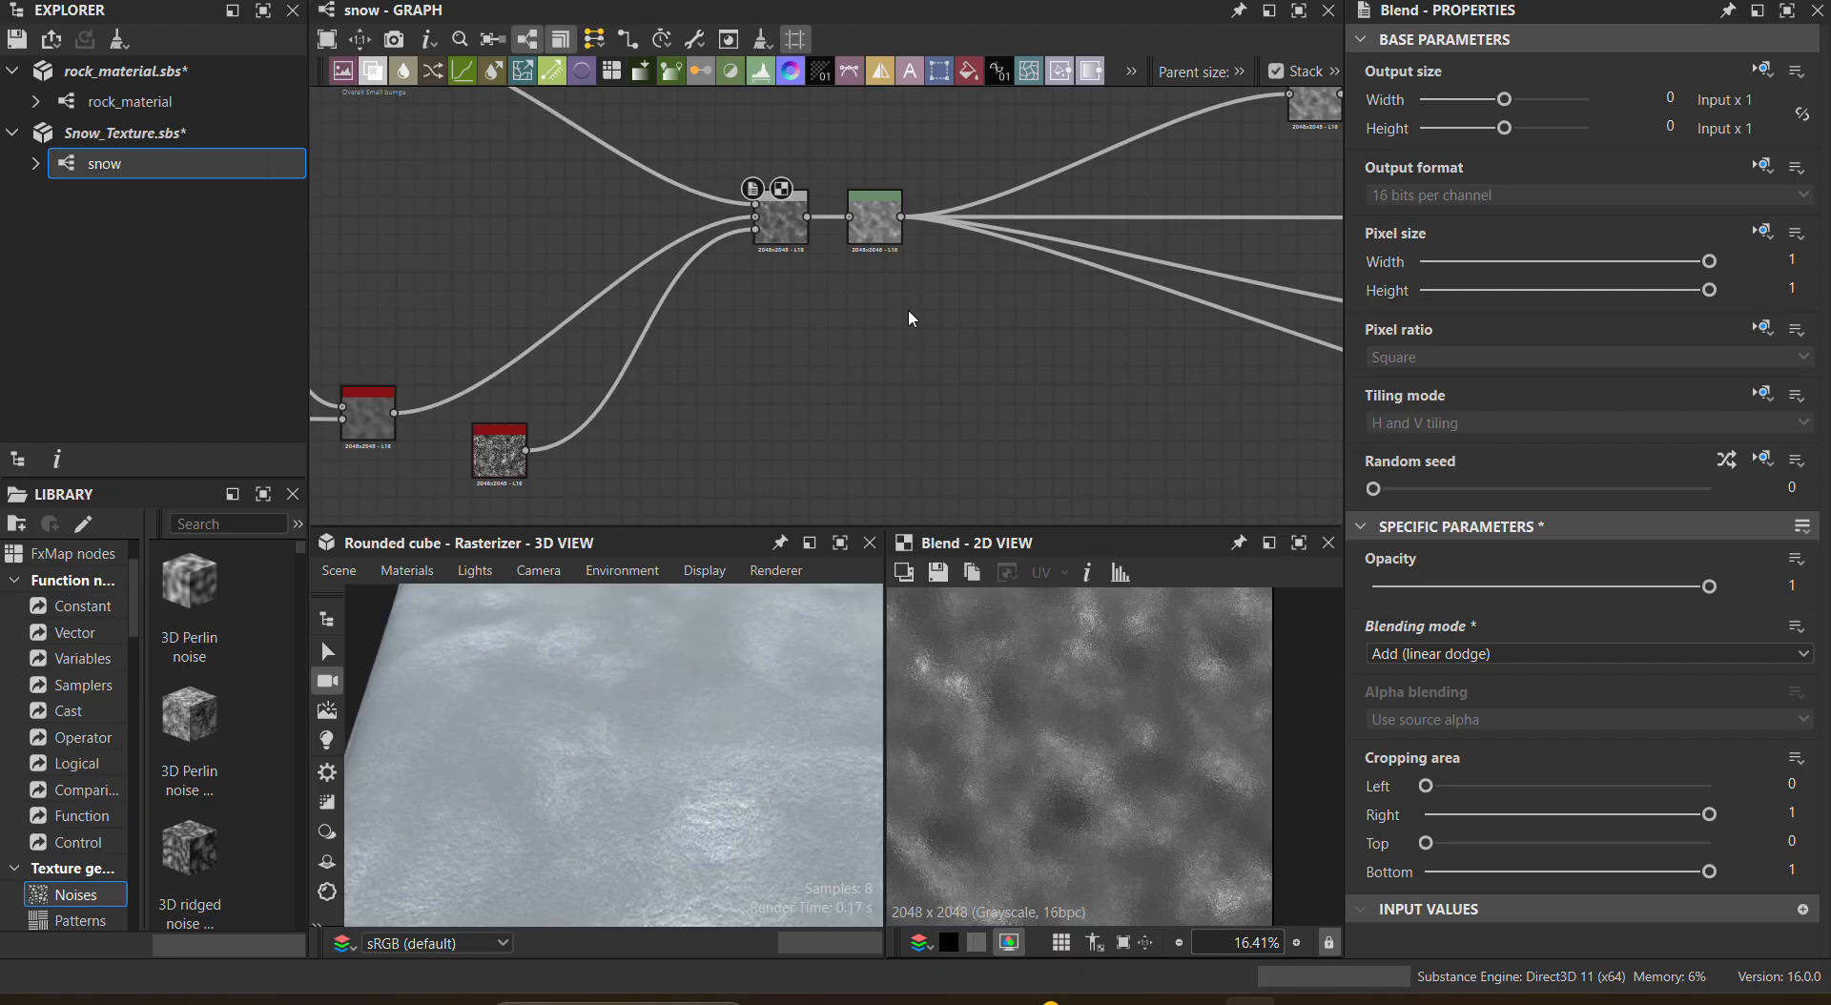
{"action": "middle_click_drag", "start_coordinate": [908, 307], "coordinate": [862, 276]}
{"action": "left_click", "coordinate": [825, 175]}
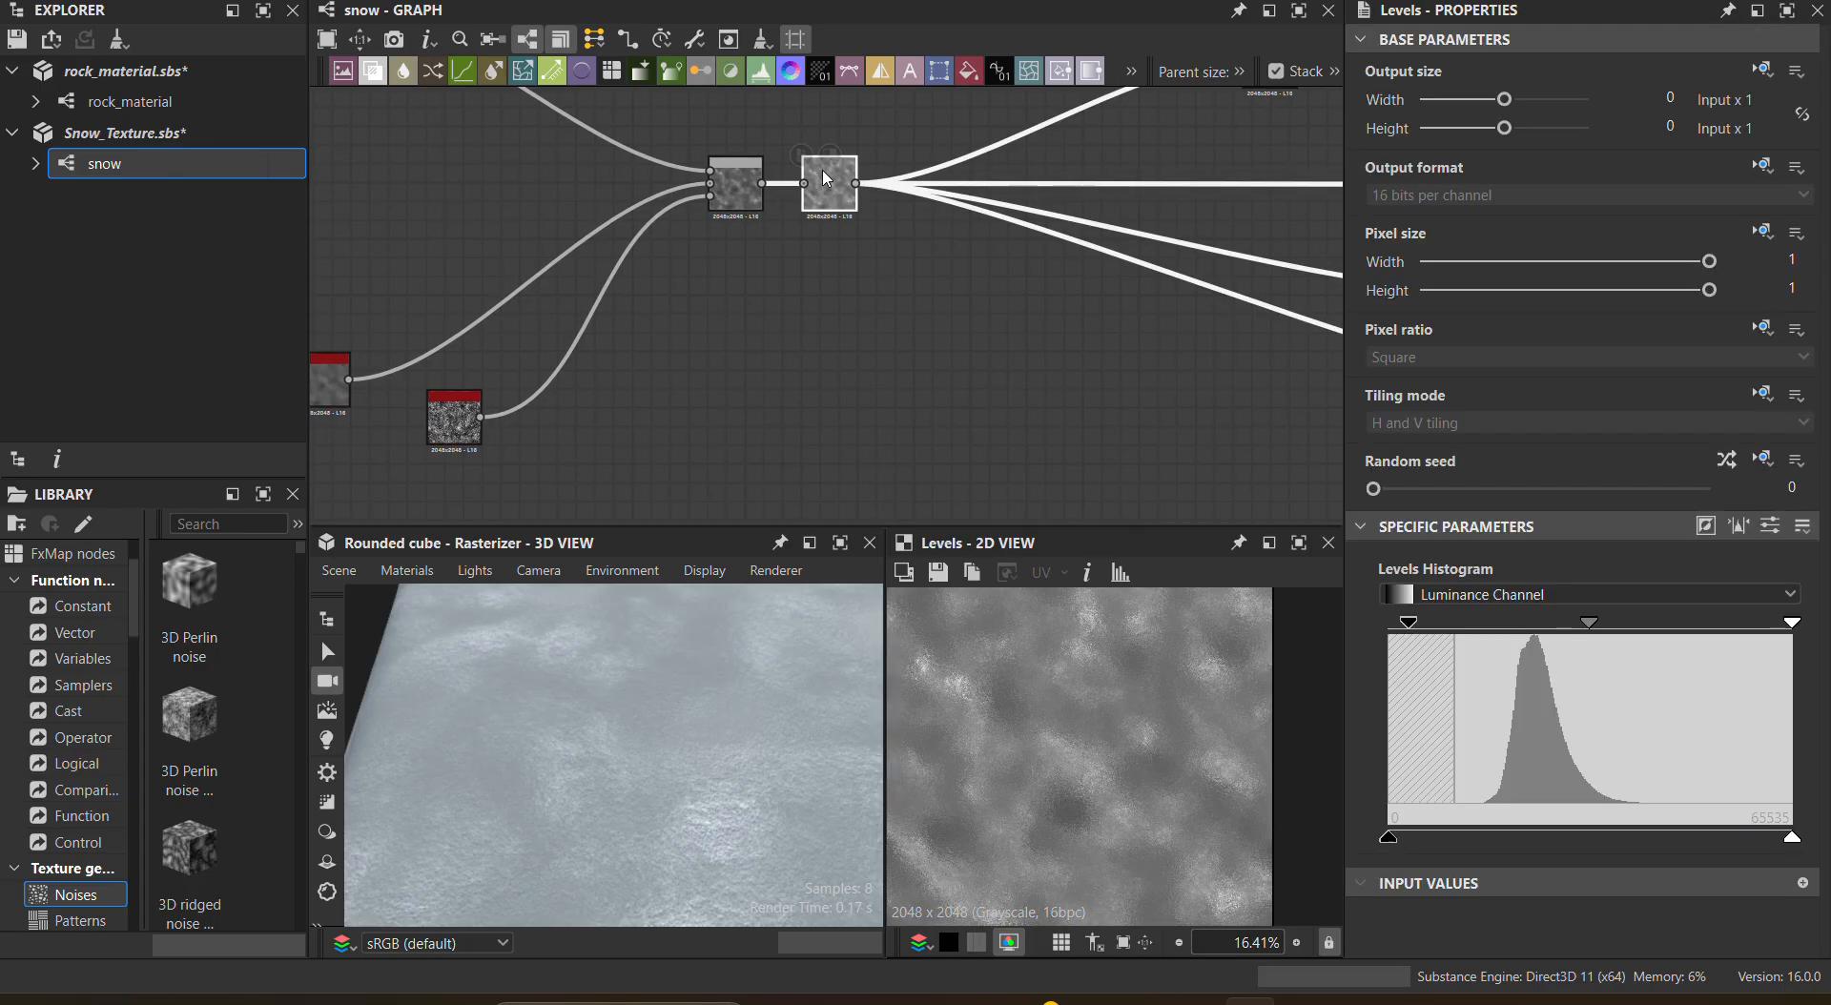
Step: Look over the Ambient occlusion output branch and the overall layout of the snow graph
{"action": "middle_click_drag", "start_coordinate": [1013, 306], "coordinate": [470, 315]}
{"action": "middle_click_drag", "start_coordinate": [866, 388], "coordinate": [780, 153]}
{"action": "scroll", "coordinate": [984, 401], "scroll_direction": "up", "scroll_amount": 5}
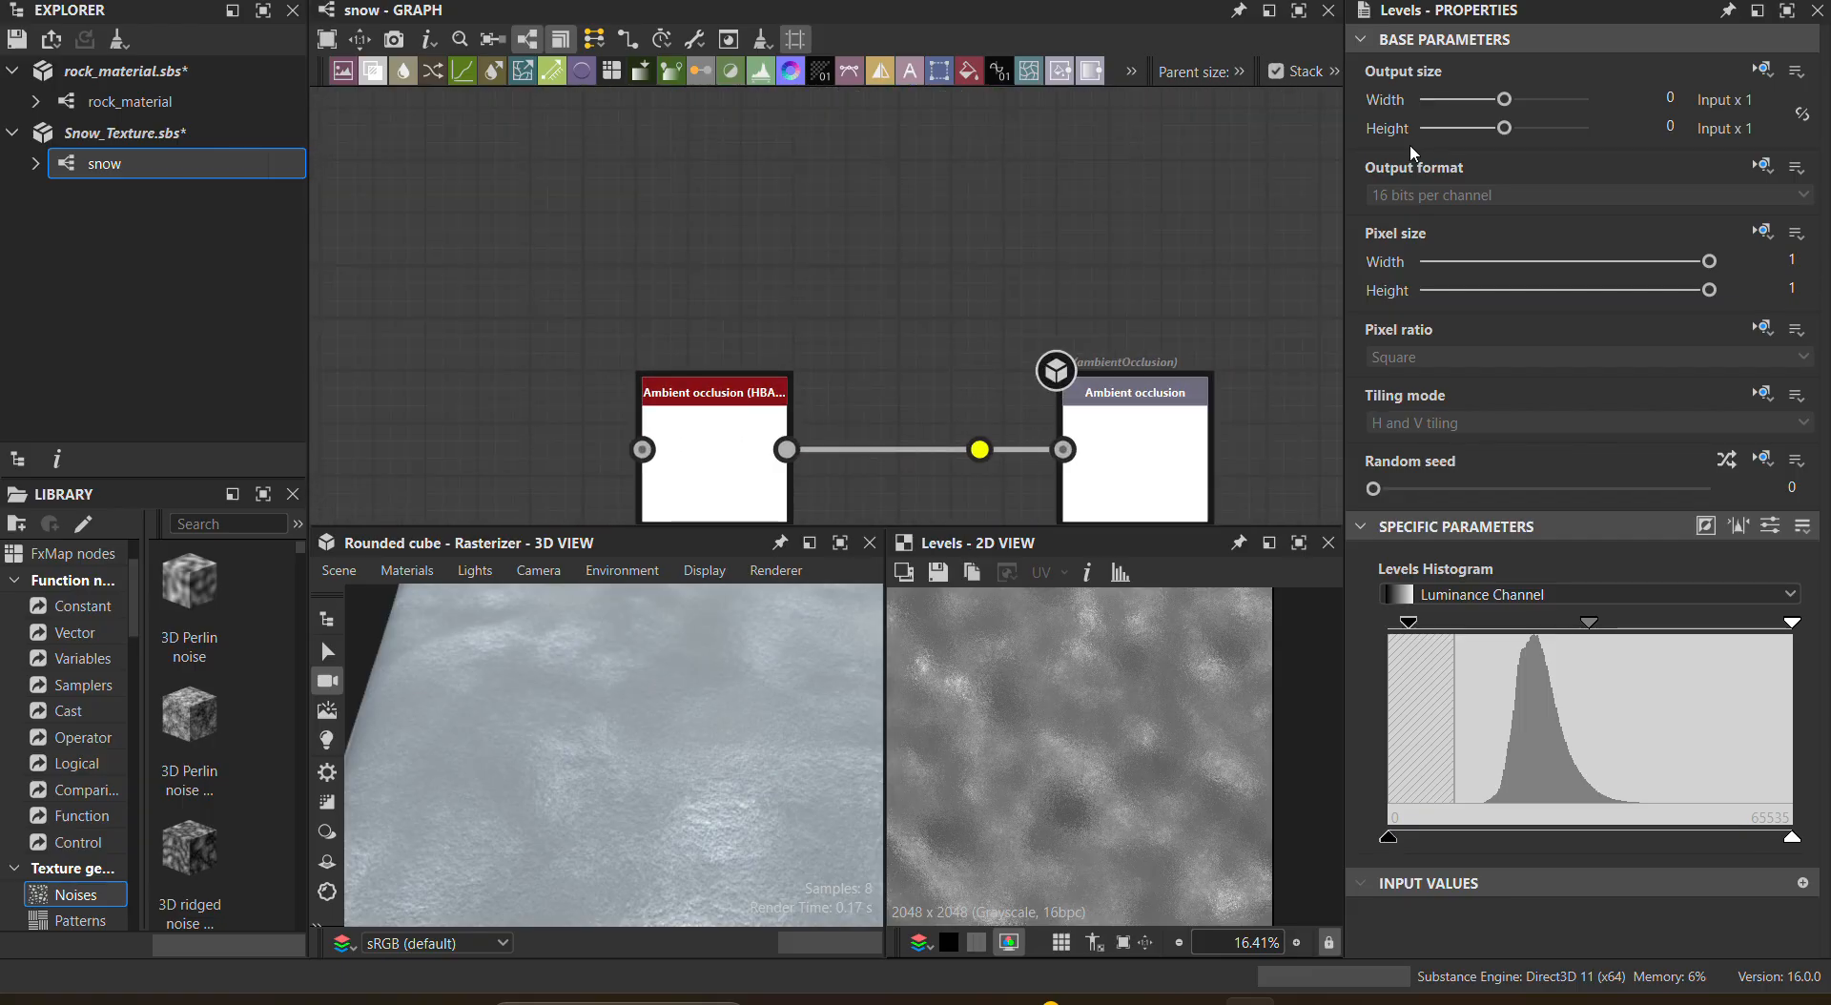
{"action": "scroll", "coordinate": [982, 395], "scroll_direction": "down", "scroll_amount": 6}
{"action": "scroll", "coordinate": [834, 344], "scroll_direction": "up", "scroll_amount": 1}
{"action": "middle_click_drag", "start_coordinate": [833, 344], "coordinate": [1176, 518]}
{"action": "scroll", "coordinate": [1070, 456], "scroll_direction": "down", "scroll_amount": 2}
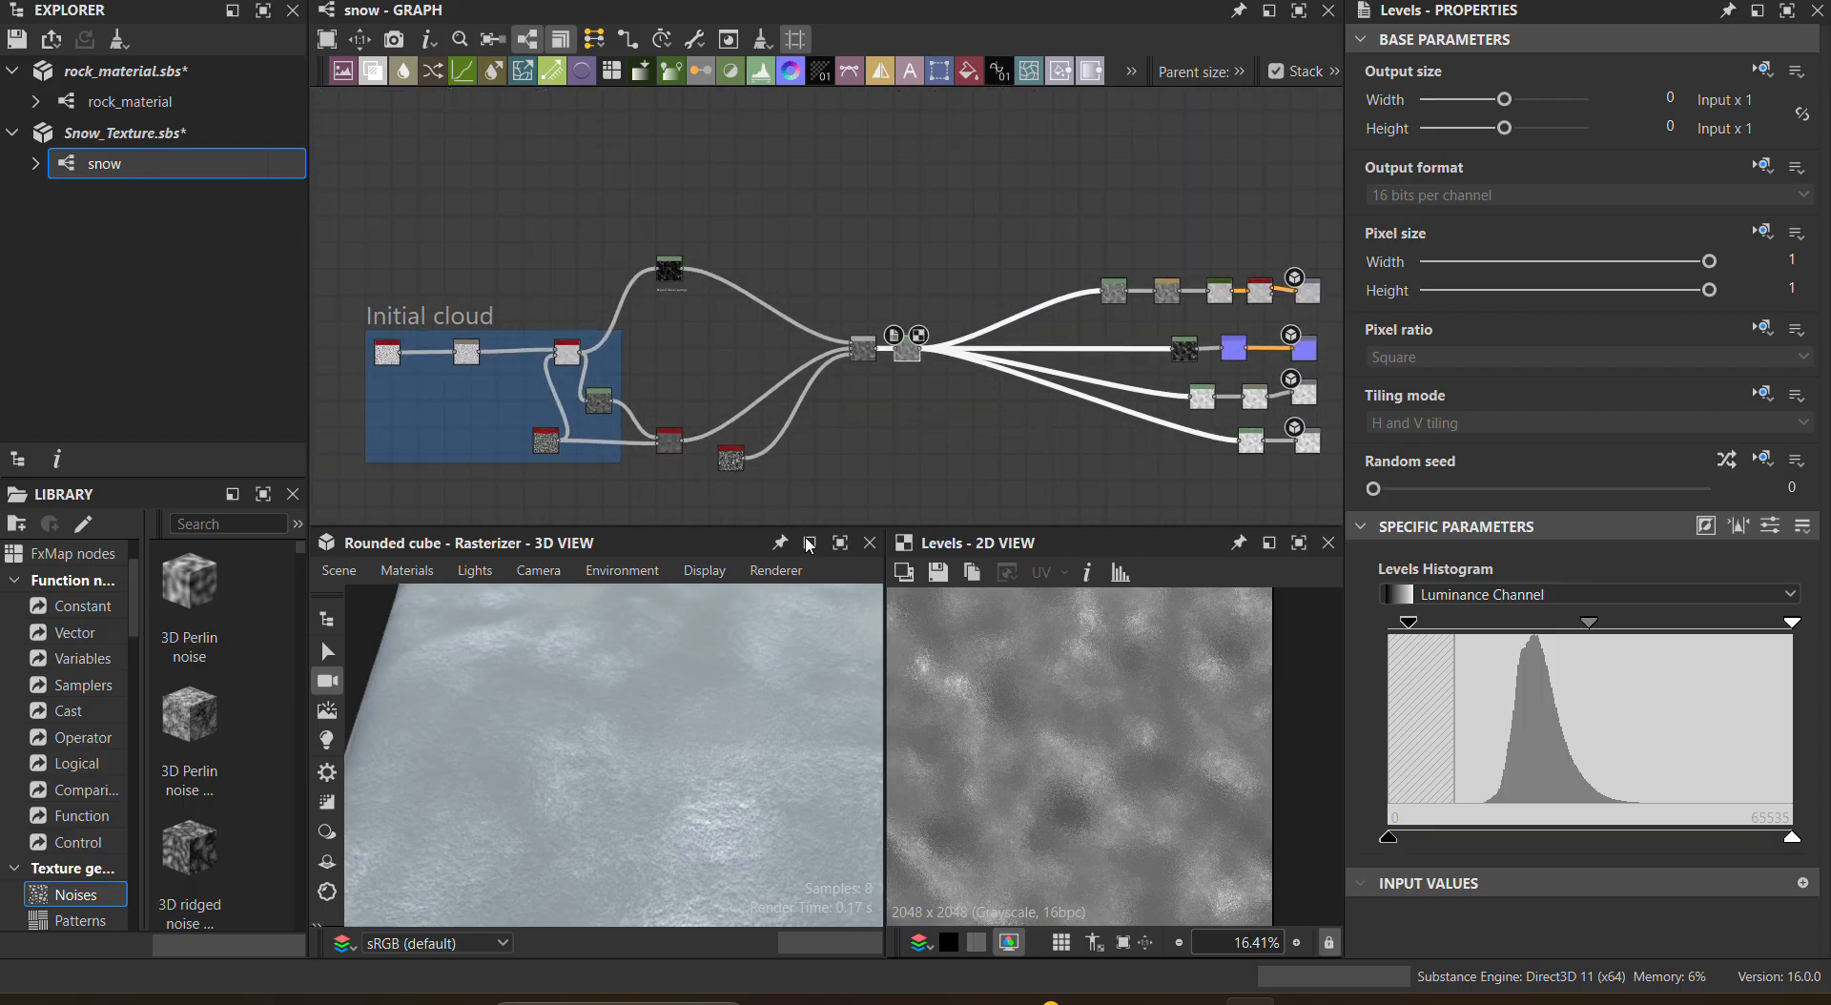
{"action": "middle_click_drag", "start_coordinate": [900, 447], "coordinate": [908, 389]}
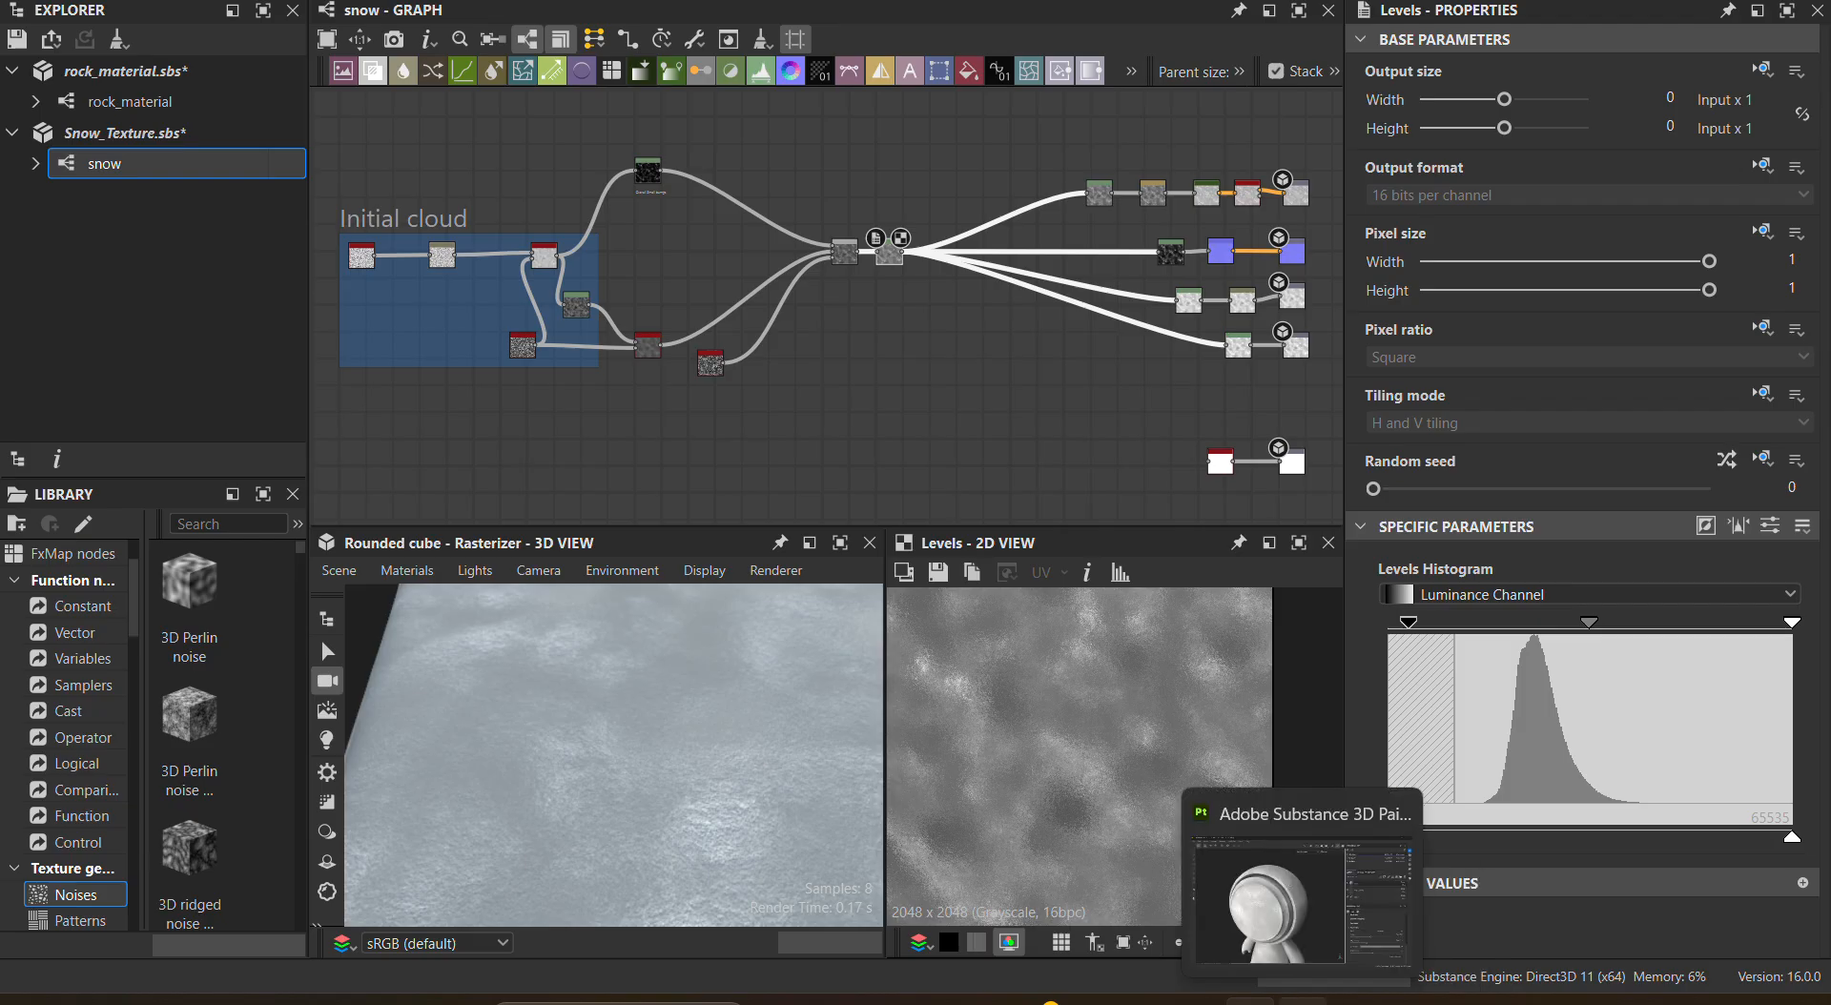
Step: Switch to Substance 3D Painter and test the 01_Head snow layer's Height at 0.89, 0.5 and 0.9, ending on 0.6
{"action": "left_click", "coordinate": [1254, 927]}
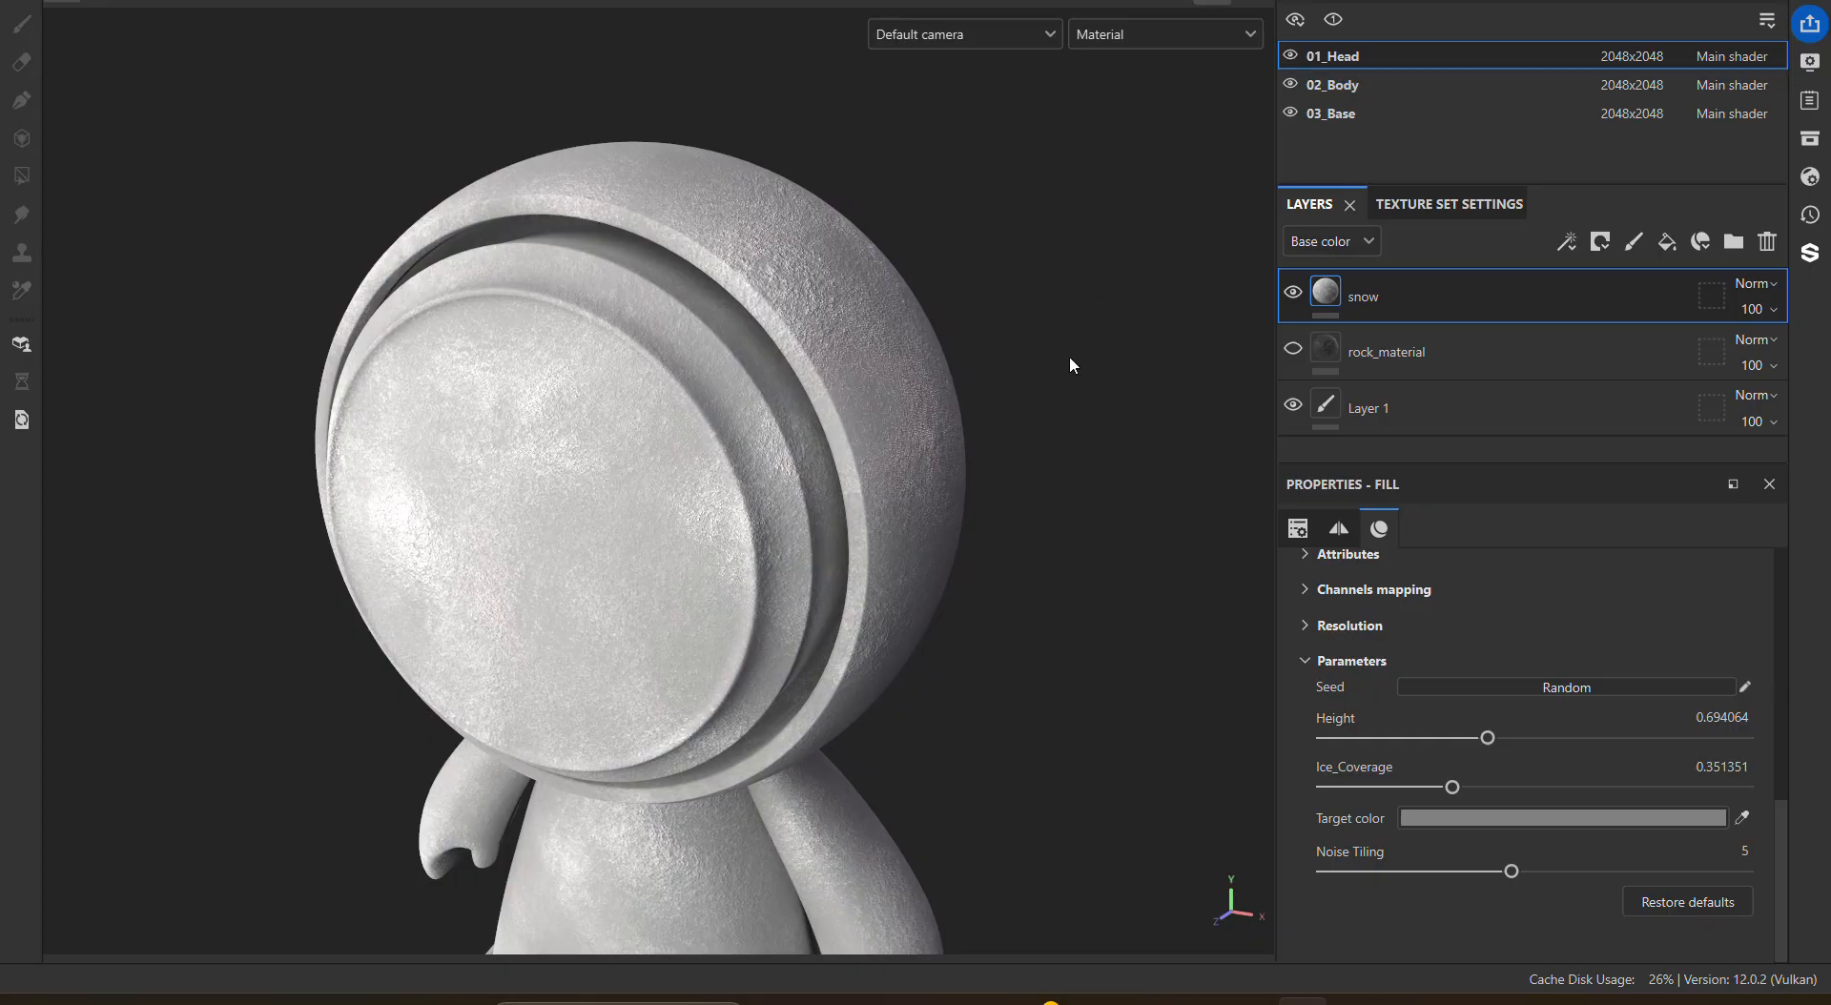
{"action": "left_click_drag", "start_coordinate": [1068, 355], "coordinate": [868, 383], "text": "alt"}
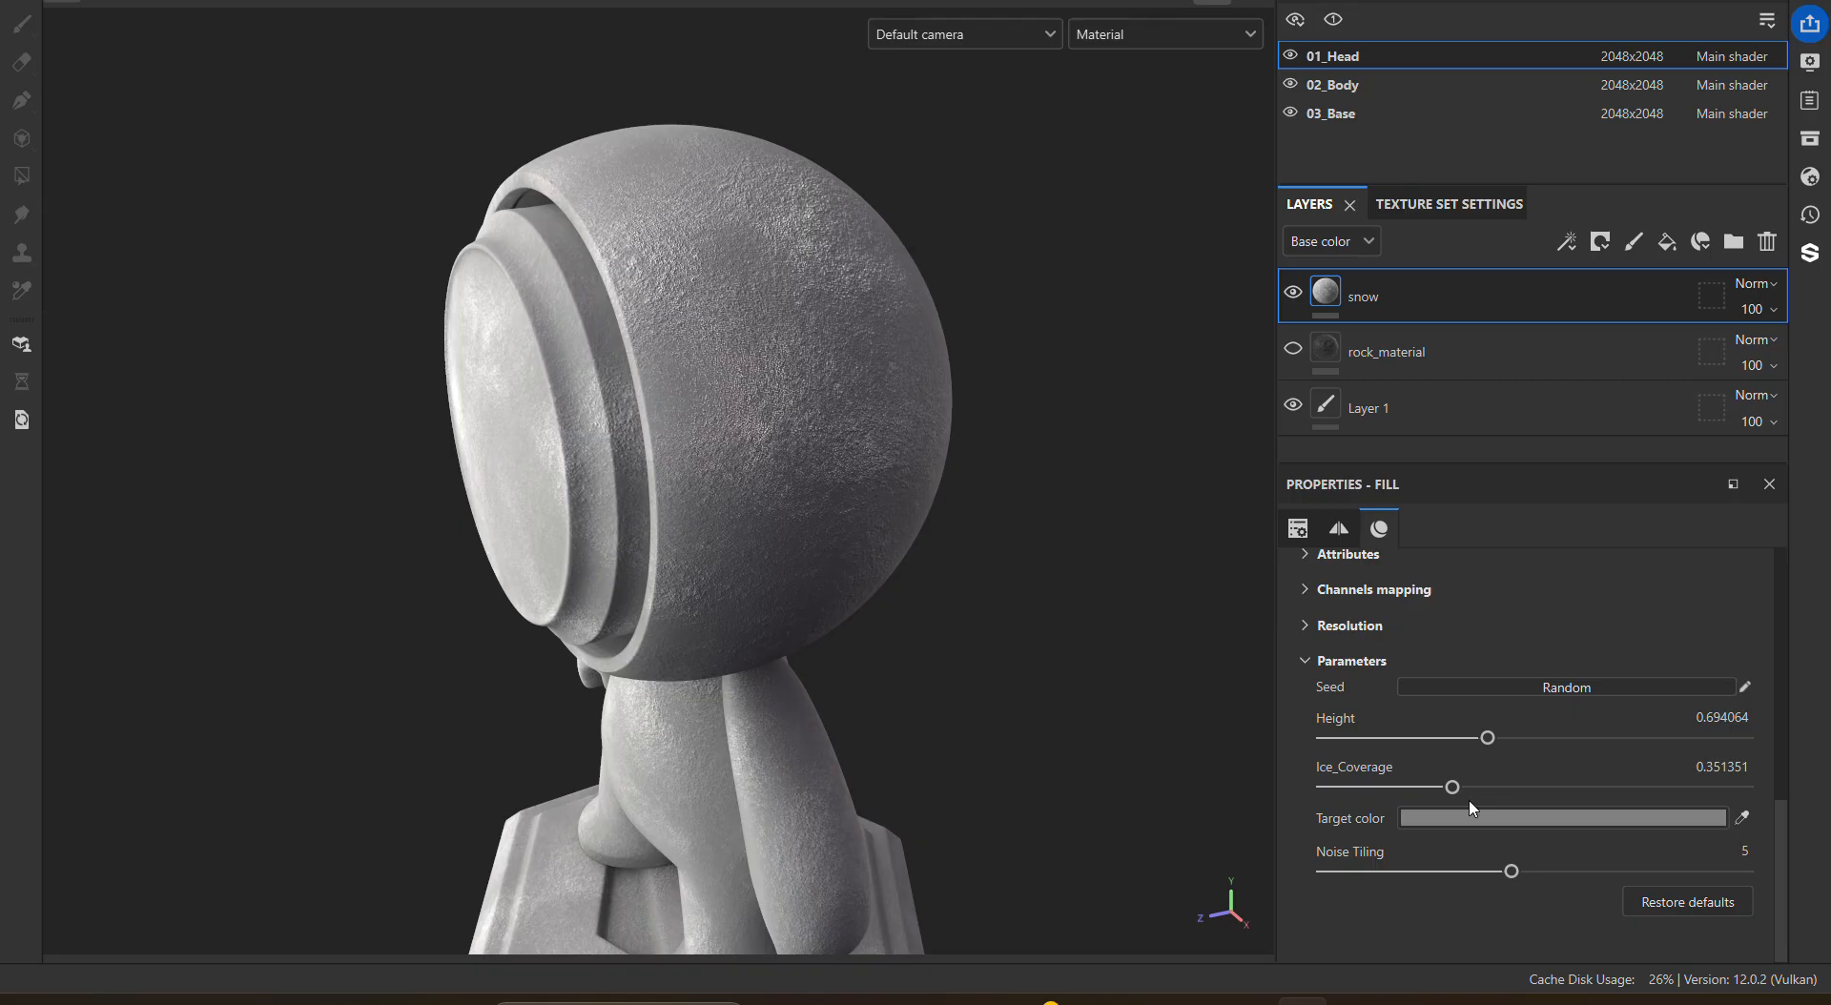
{"action": "left_click_drag", "start_coordinate": [1492, 745], "coordinate": [1652, 745]}
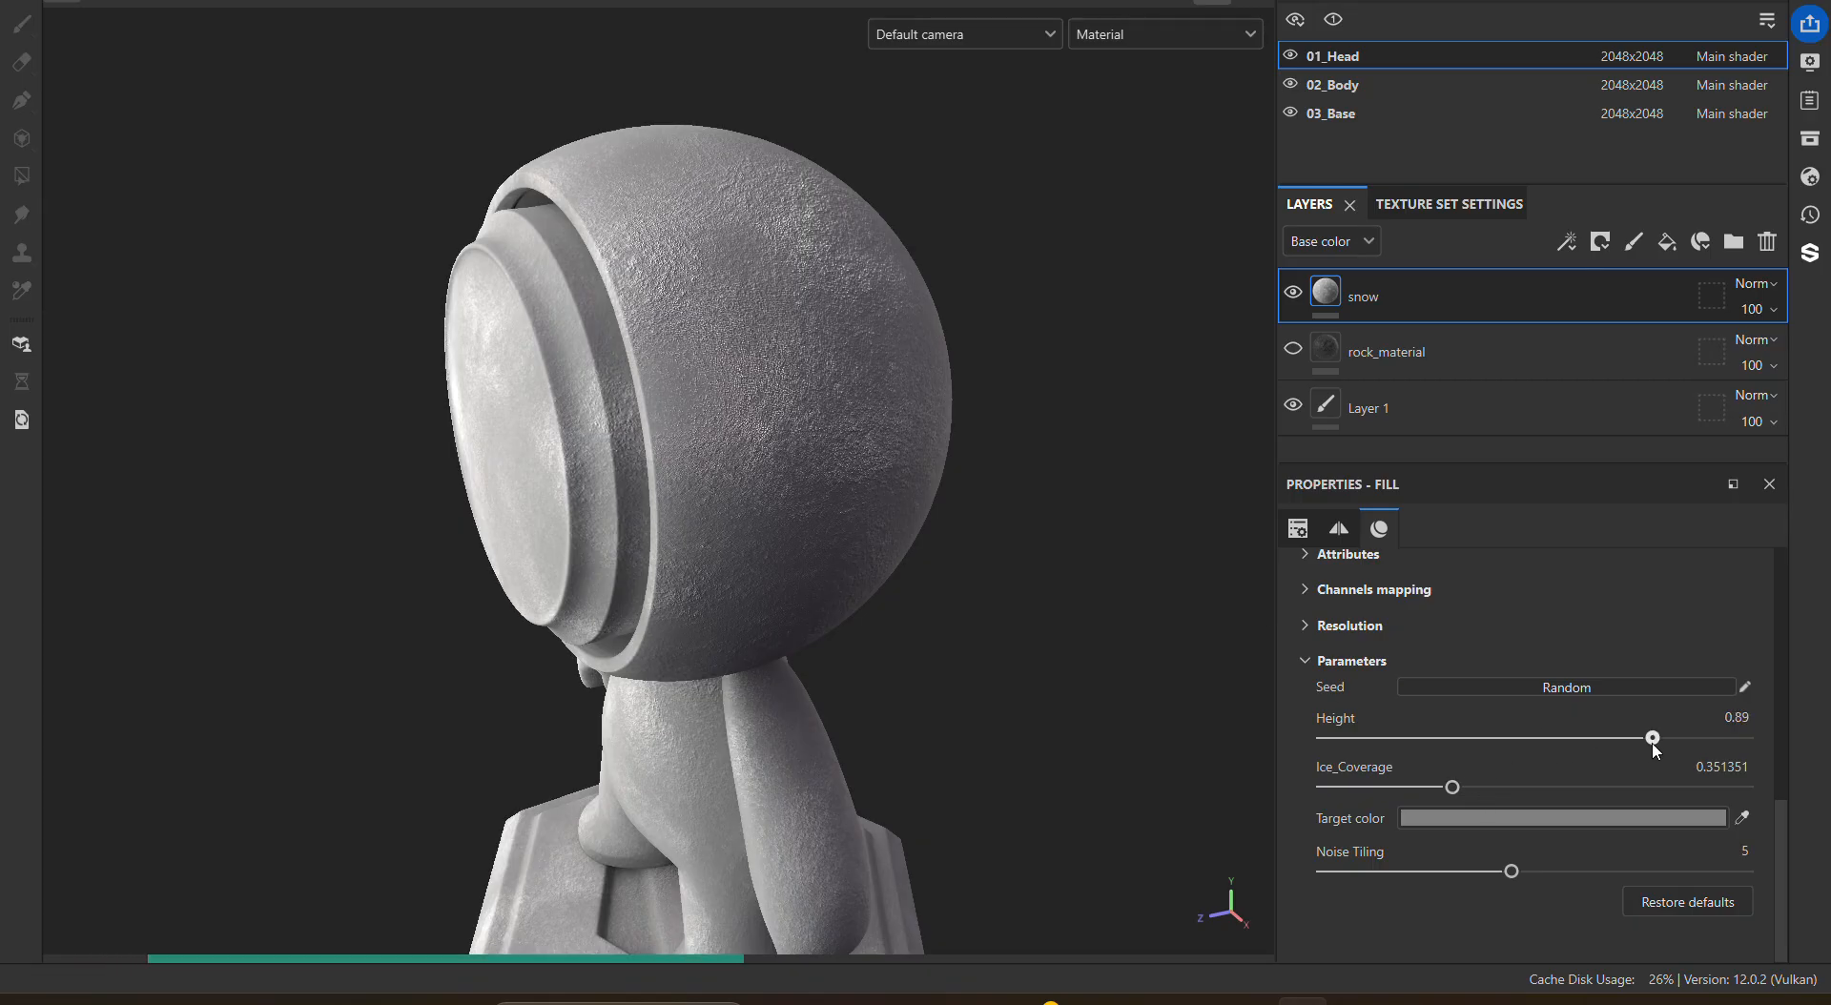
{"action": "left_click_drag", "start_coordinate": [1362, 760], "coordinate": [1356, 759]}
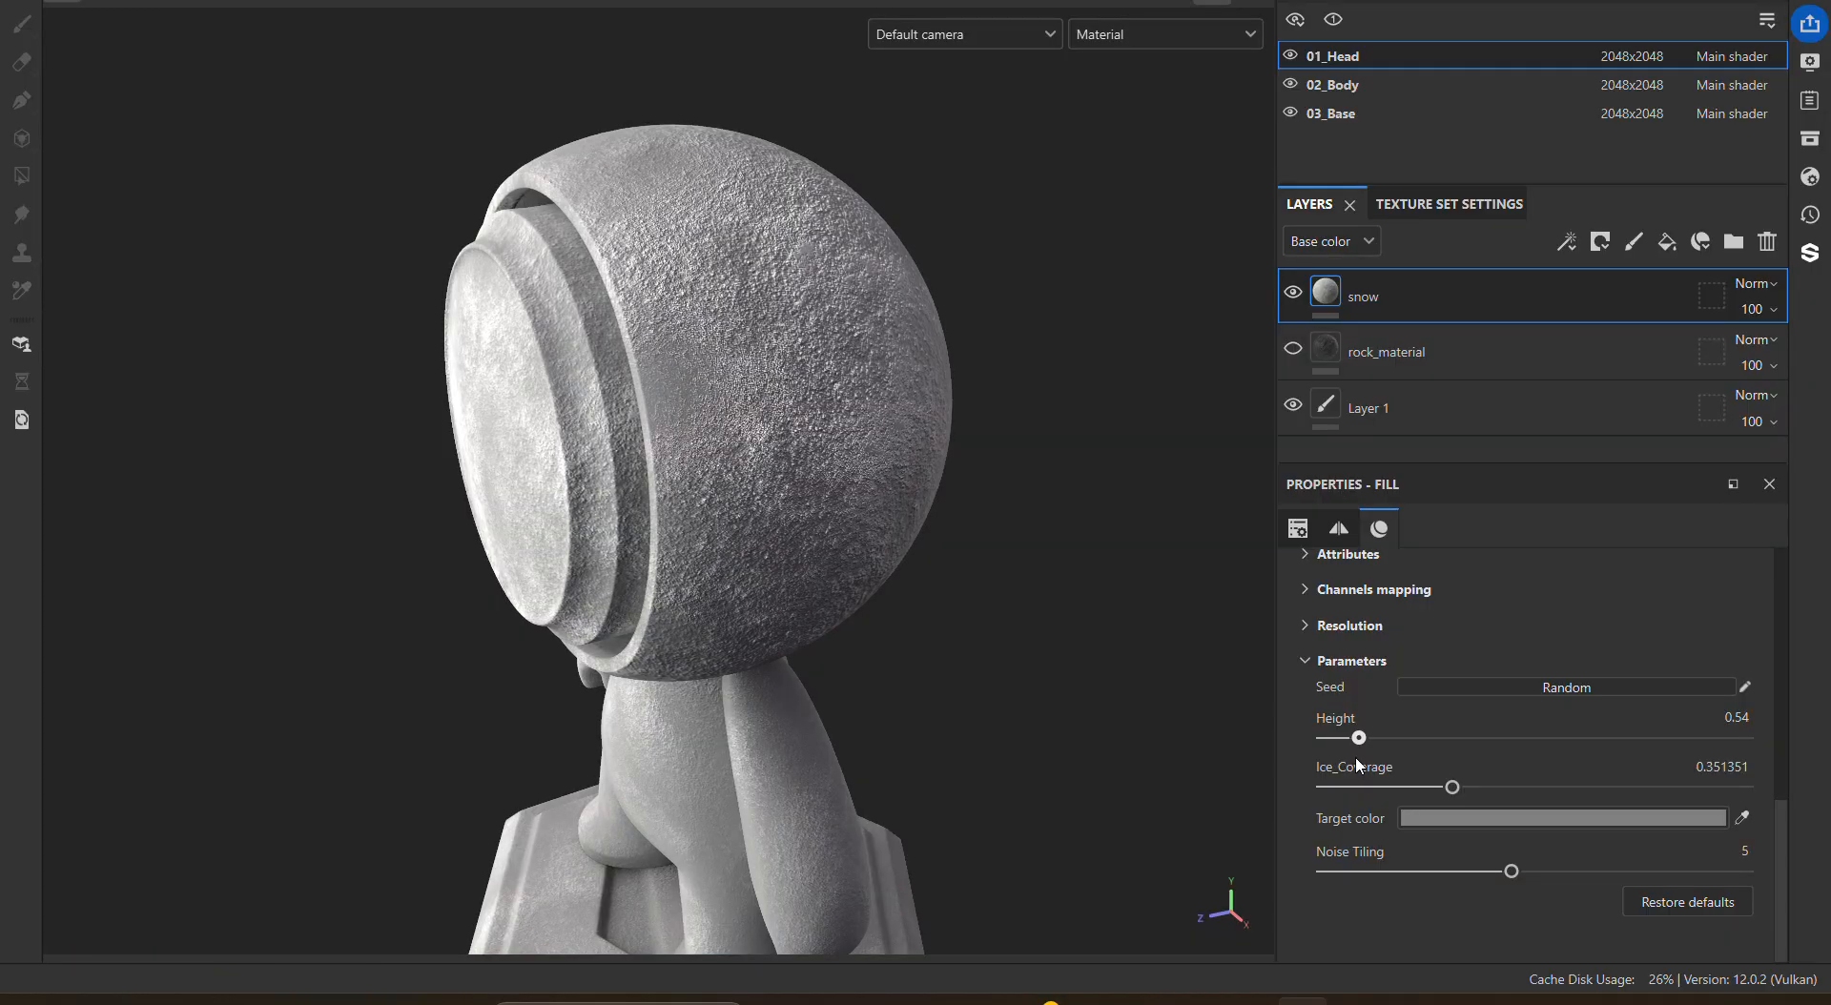
{"action": "left_click_drag", "start_coordinate": [1356, 766], "coordinate": [1323, 773]}
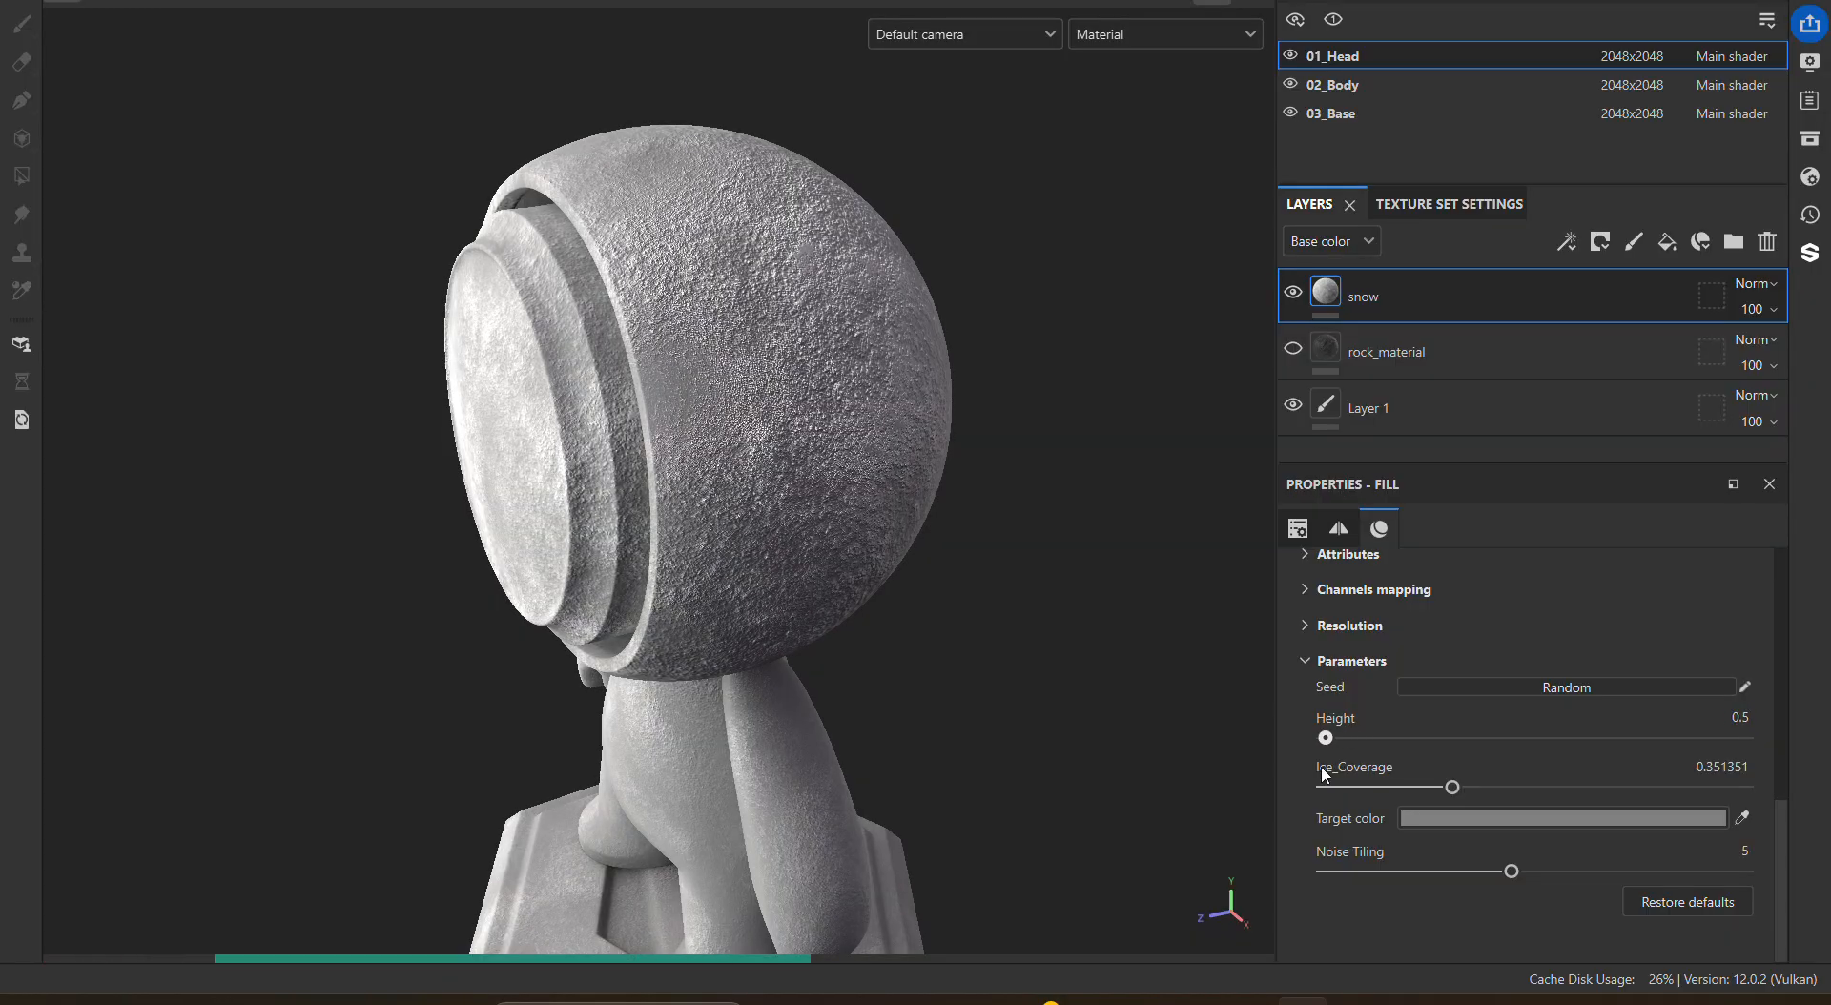
{"action": "left_click_drag", "start_coordinate": [1192, 734], "coordinate": [867, 639], "text": "alt"}
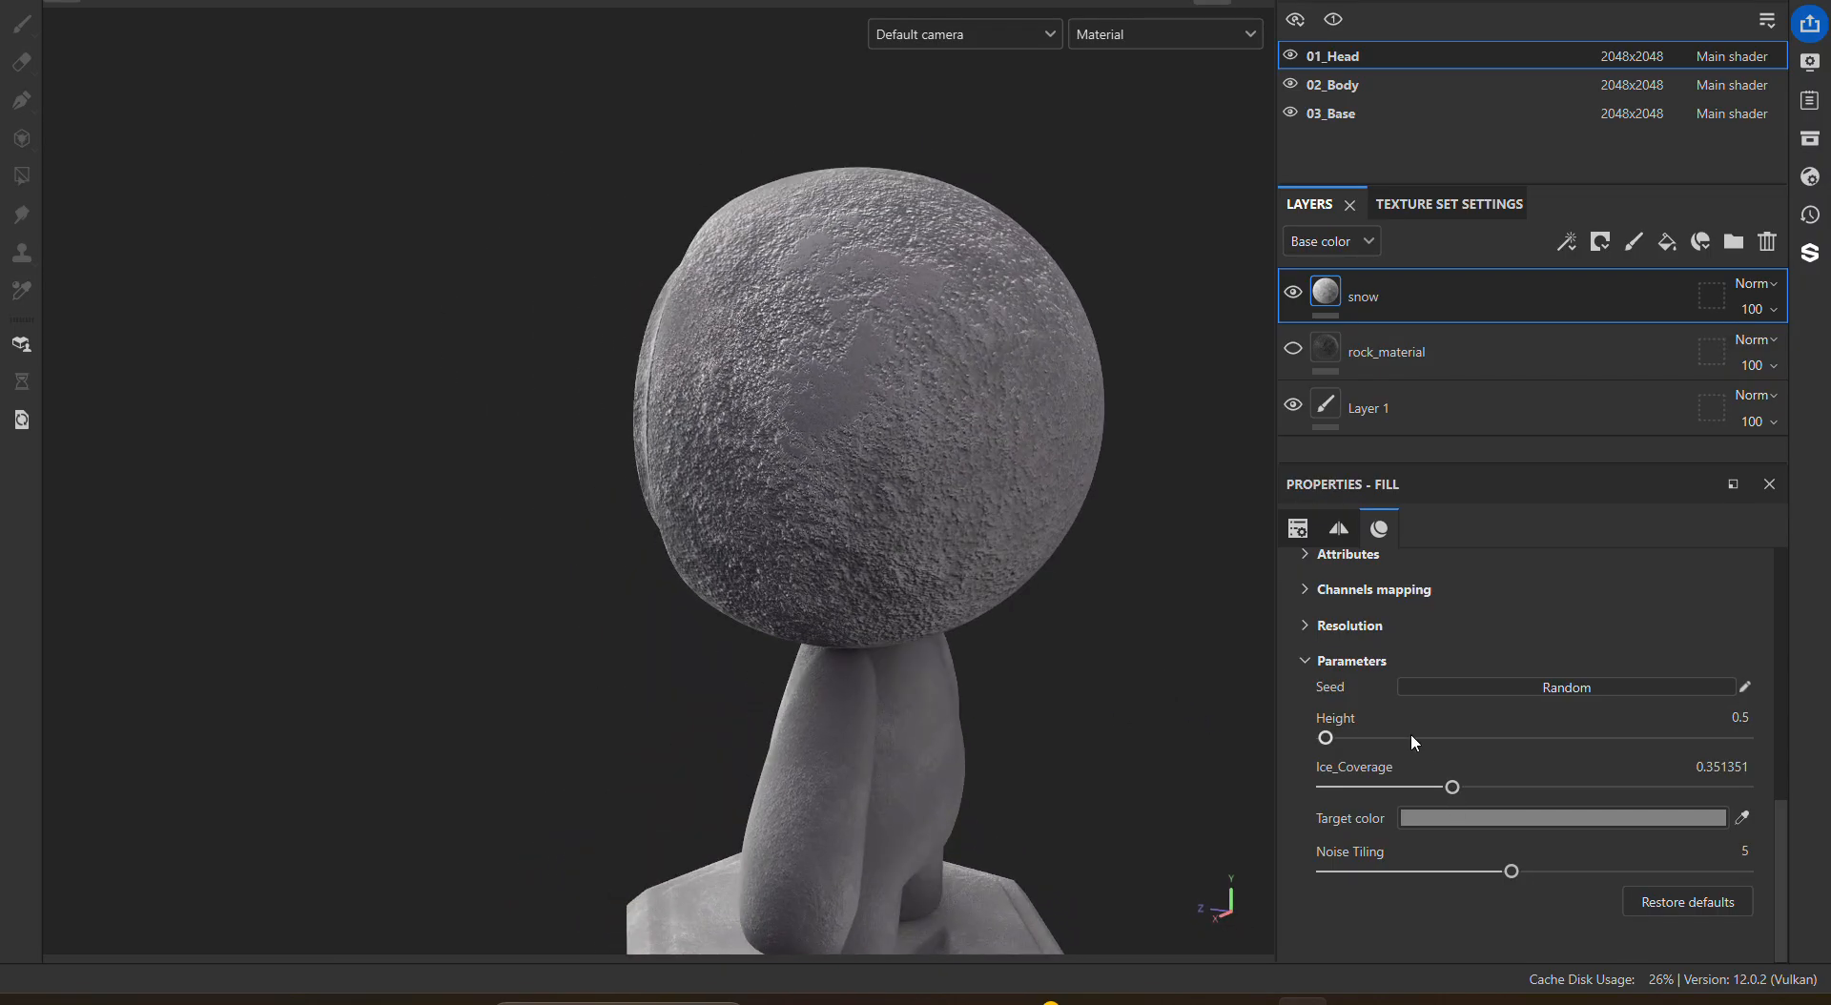
{"action": "left_click_drag", "start_coordinate": [1411, 736], "coordinate": [1606, 749]}
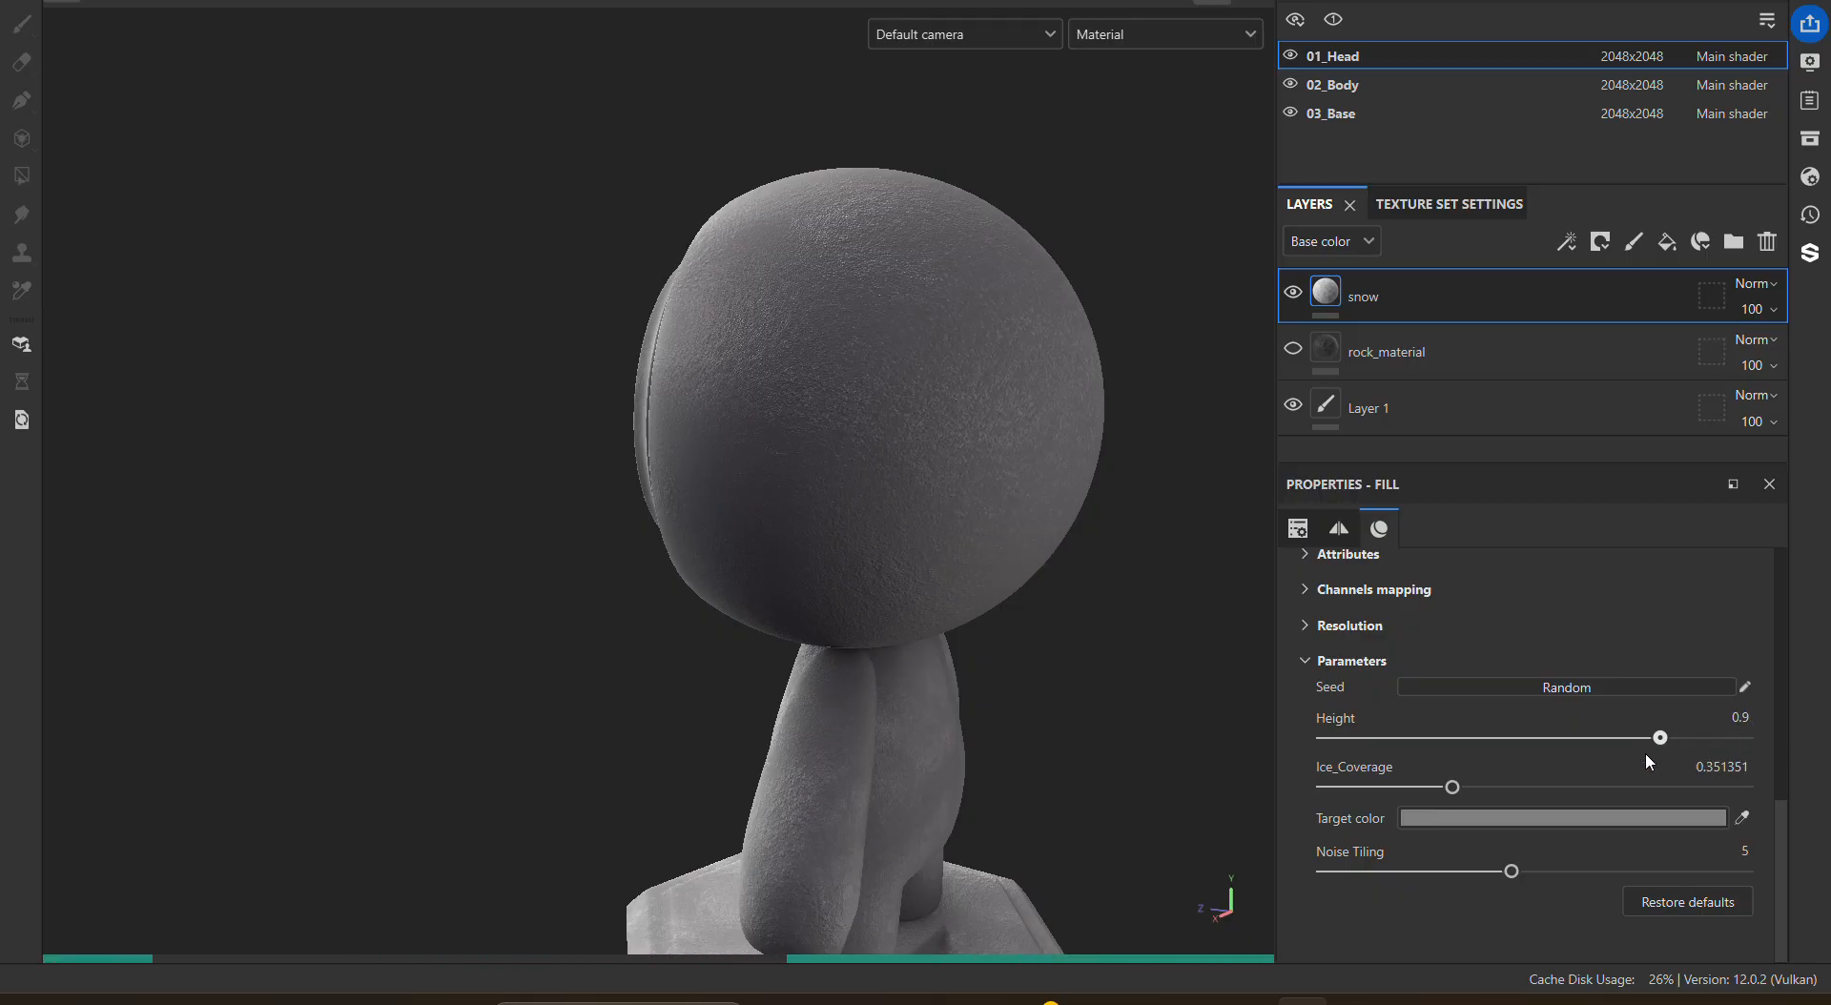
{"action": "left_click_drag", "start_coordinate": [1439, 775], "coordinate": [1342, 802]}
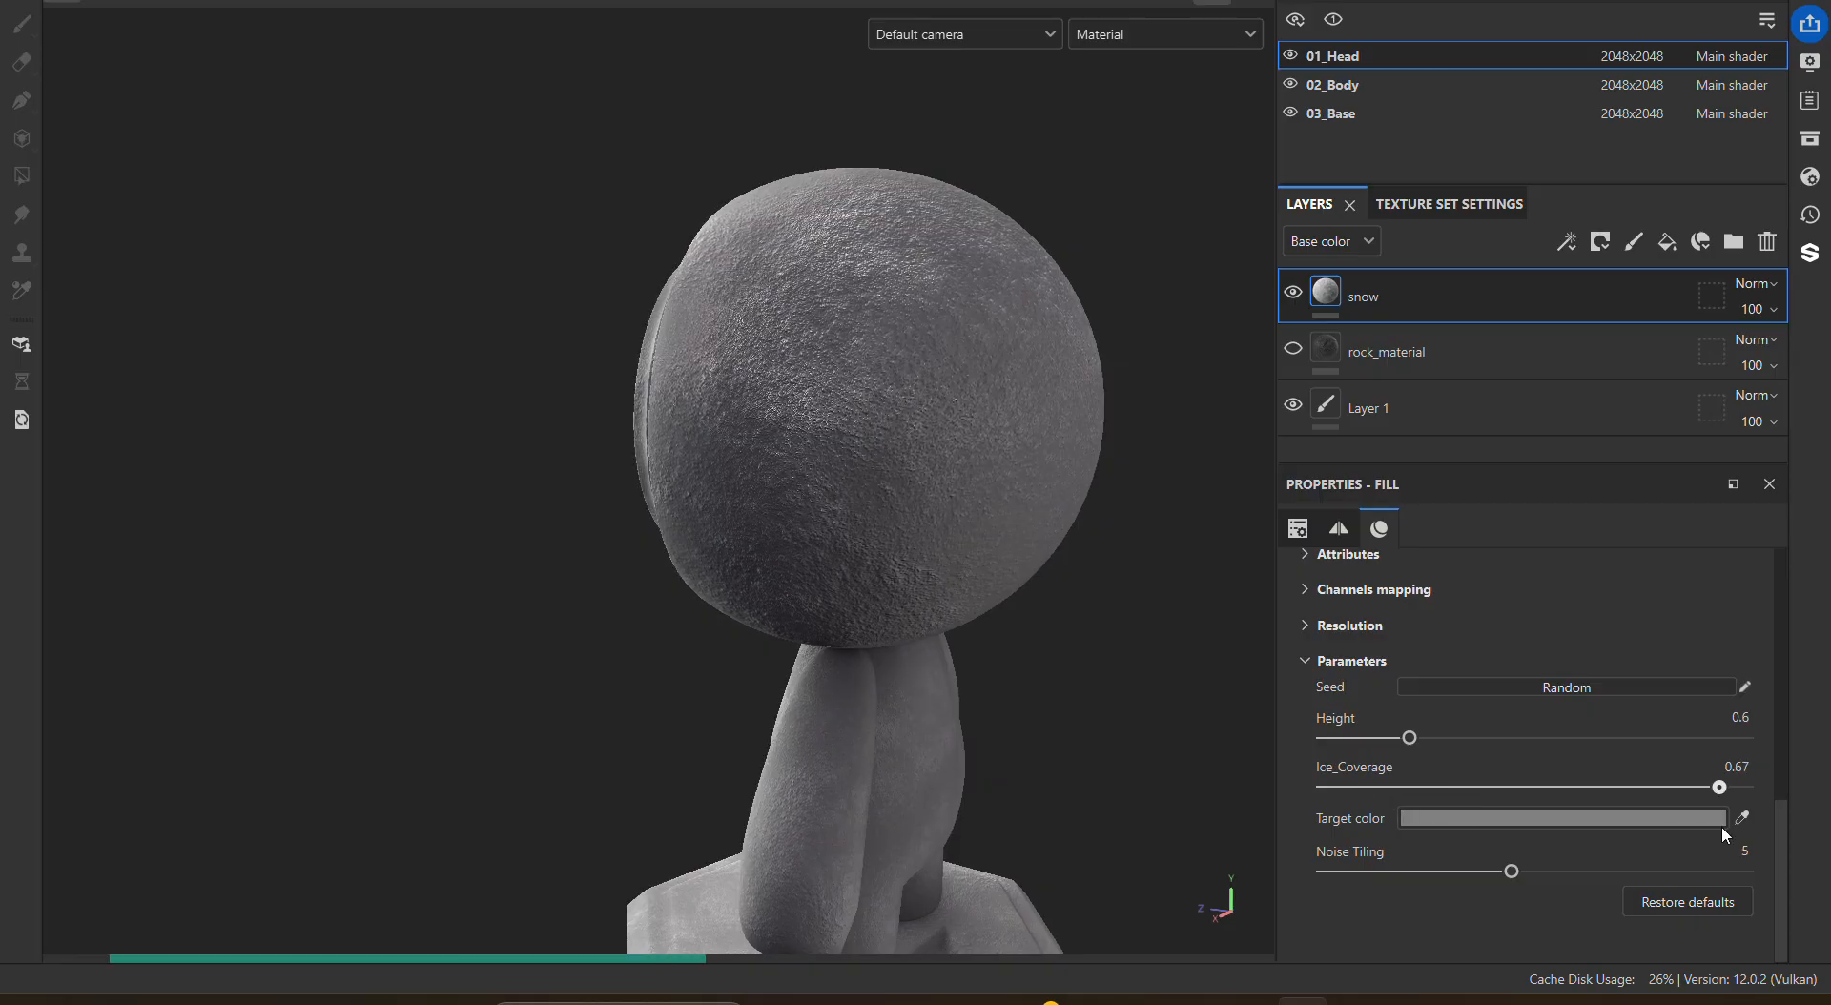
Step: Raise the head snow's Ice_Coverage to 0.7 and view the head from the back and the front
{"action": "left_click_drag", "start_coordinate": [1722, 828], "coordinate": [1714, 826]}
{"action": "left_click_drag", "start_coordinate": [1051, 727], "coordinate": [930, 526], "text": "alt"}
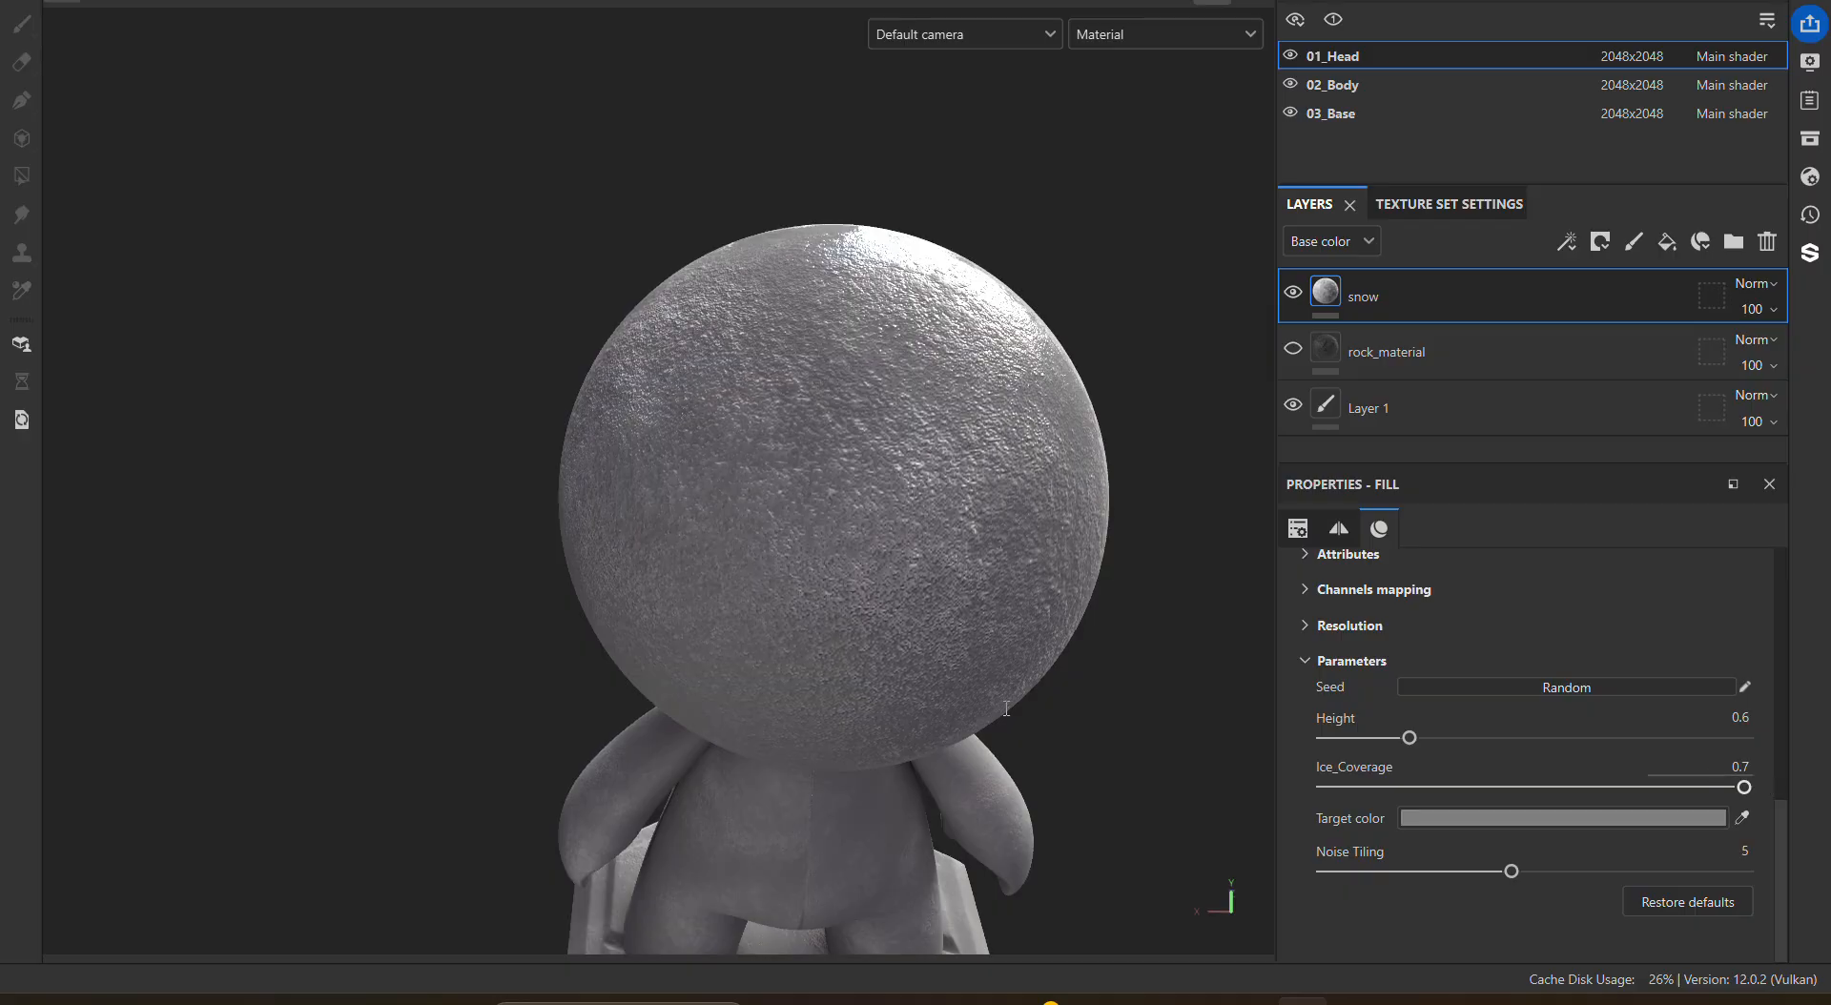
{"action": "left_click_drag", "start_coordinate": [901, 649], "coordinate": [1171, 616], "text": "alt"}
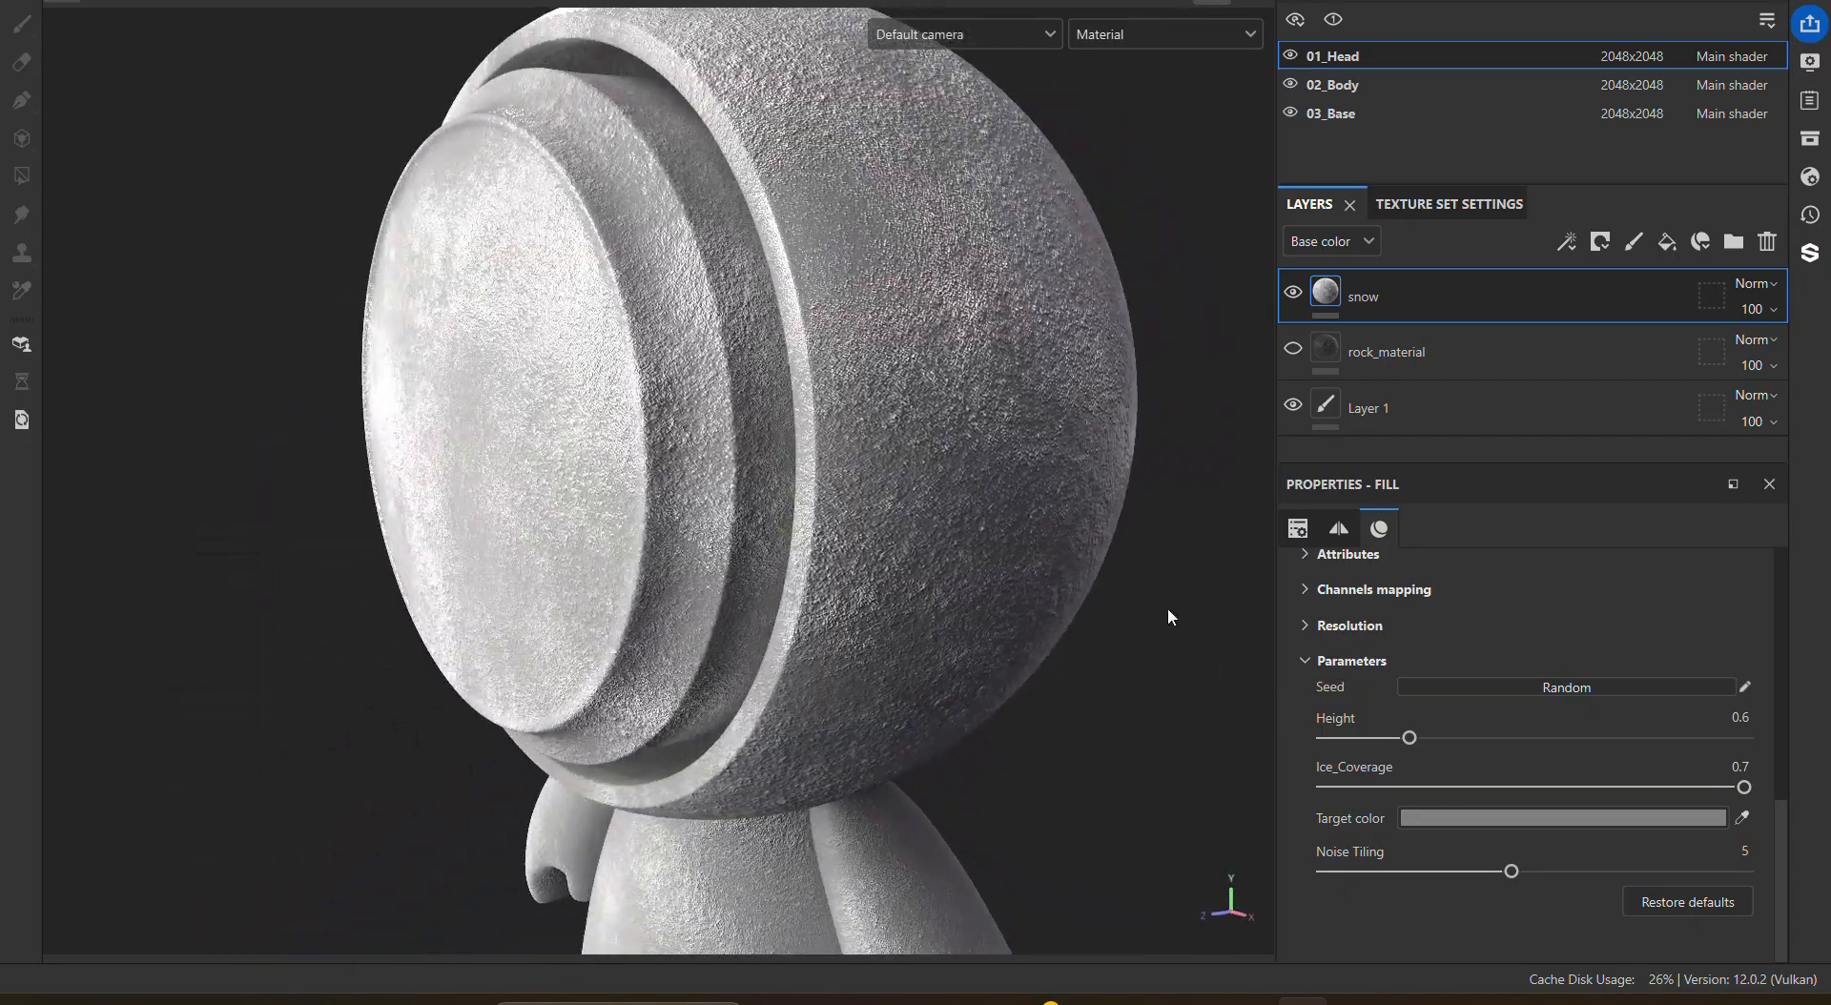
Step: Set the head snow's Target color to red F90000 and check it on the whole model
{"action": "left_click", "coordinate": [1475, 818]}
{"action": "left_click_drag", "start_coordinate": [1661, 591], "coordinate": [1780, 420]}
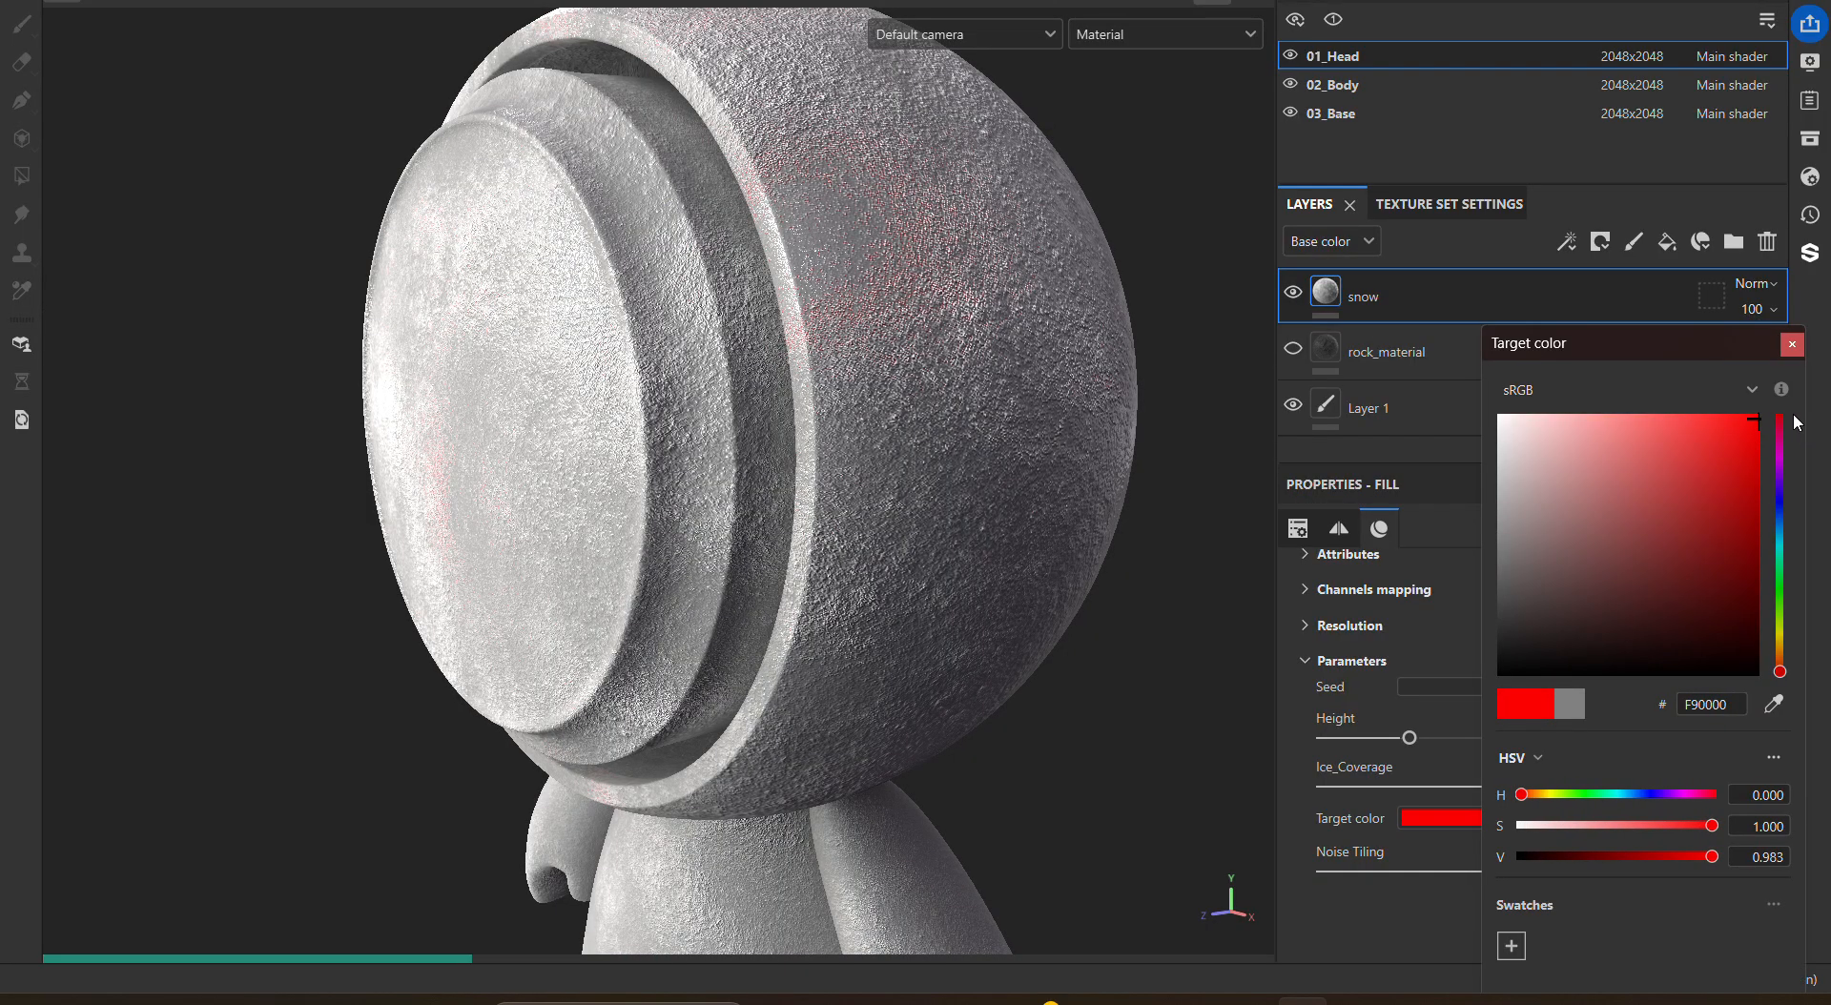
{"action": "scroll", "coordinate": [870, 492], "scroll_direction": "down", "scroll_amount": 4}
{"action": "left_click_drag", "start_coordinate": [871, 495], "coordinate": [841, 547], "text": "alt"}
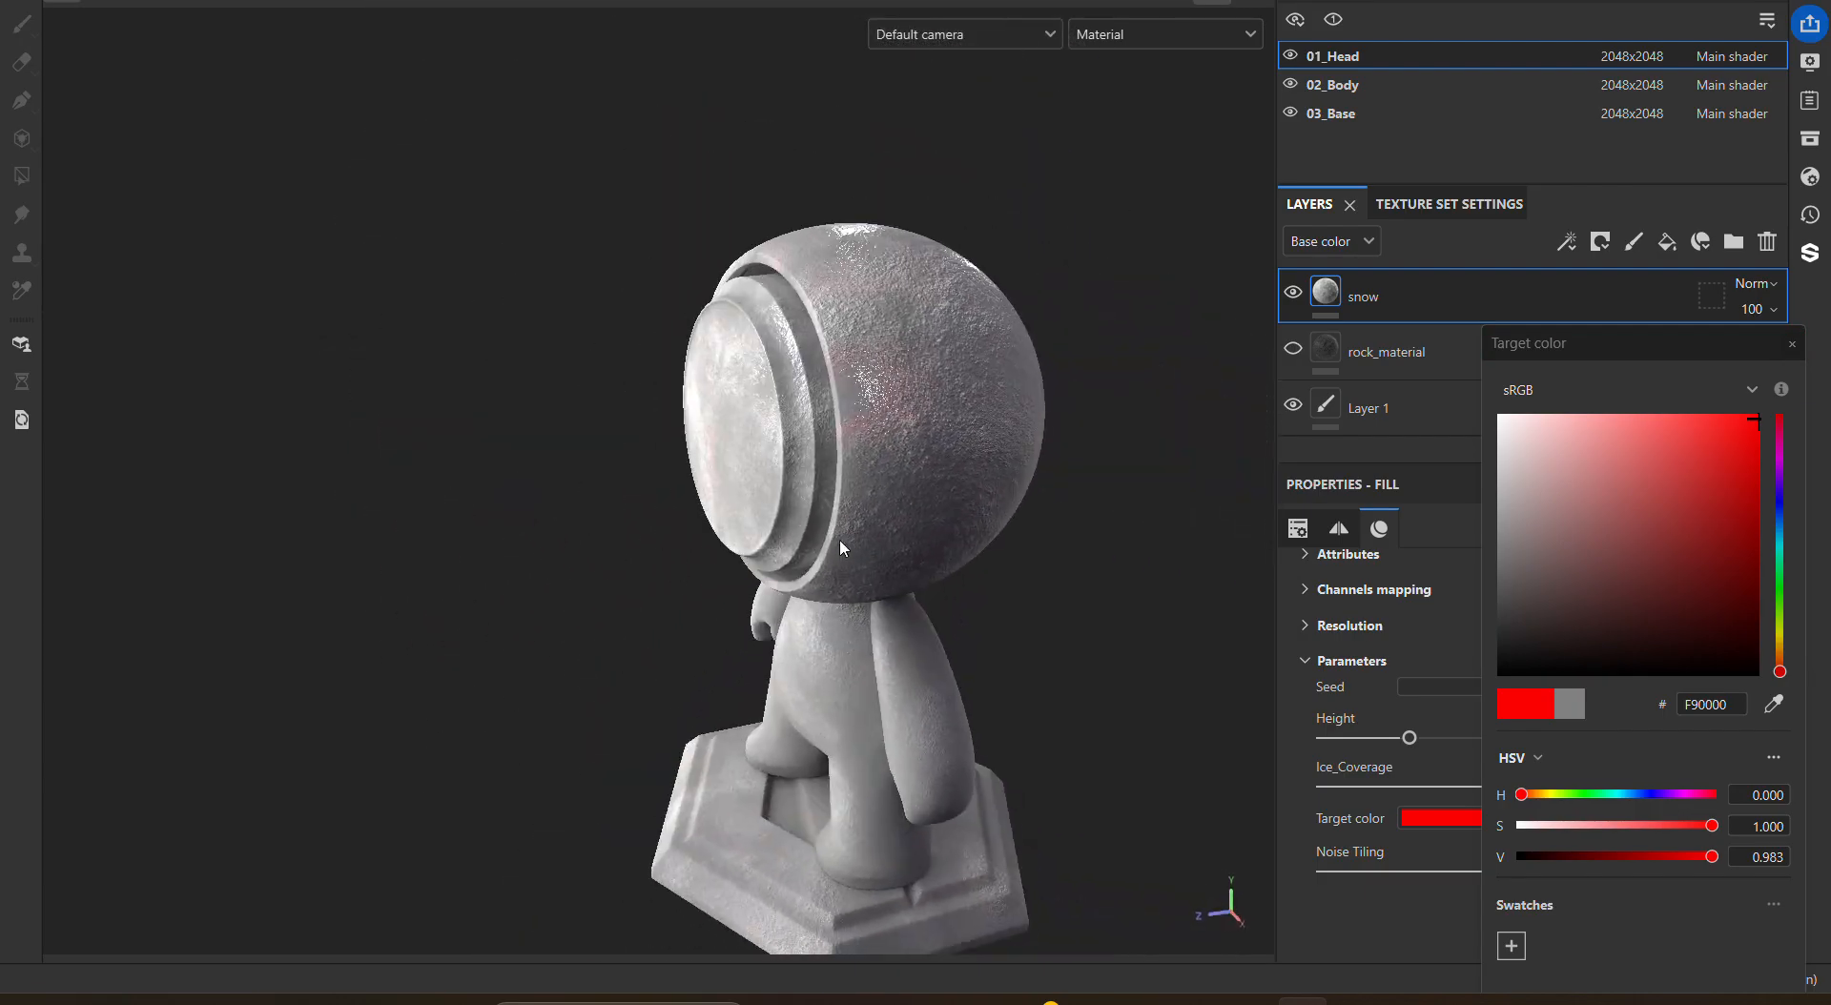
{"action": "left_click", "coordinate": [1793, 344]}
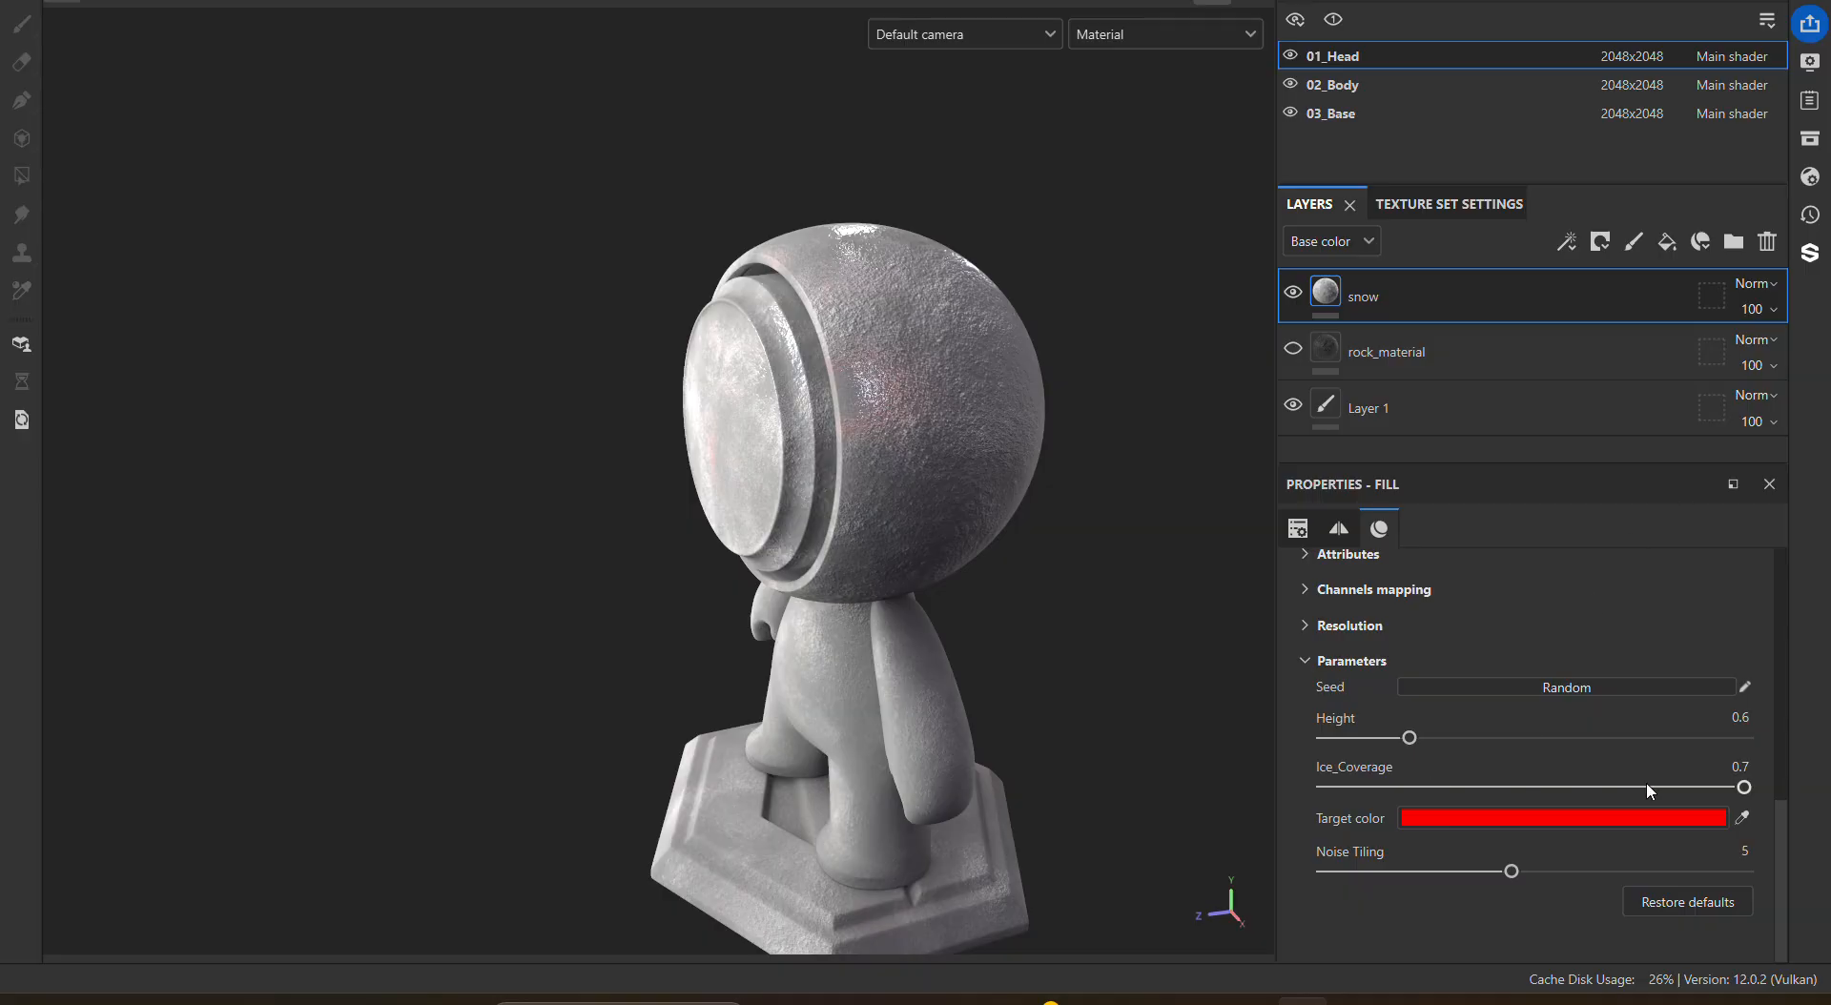
Step: Reduce the head snow's Ice_Coverage to 0.2 and view the head up close
{"action": "left_click_drag", "start_coordinate": [1365, 788], "coordinate": [1310, 784]}
{"action": "left_click_drag", "start_coordinate": [1125, 667], "coordinate": [1149, 540], "text": "alt"}
{"action": "right_click_drag", "start_coordinate": [1149, 539], "coordinate": [1680, 482], "text": "alt"}
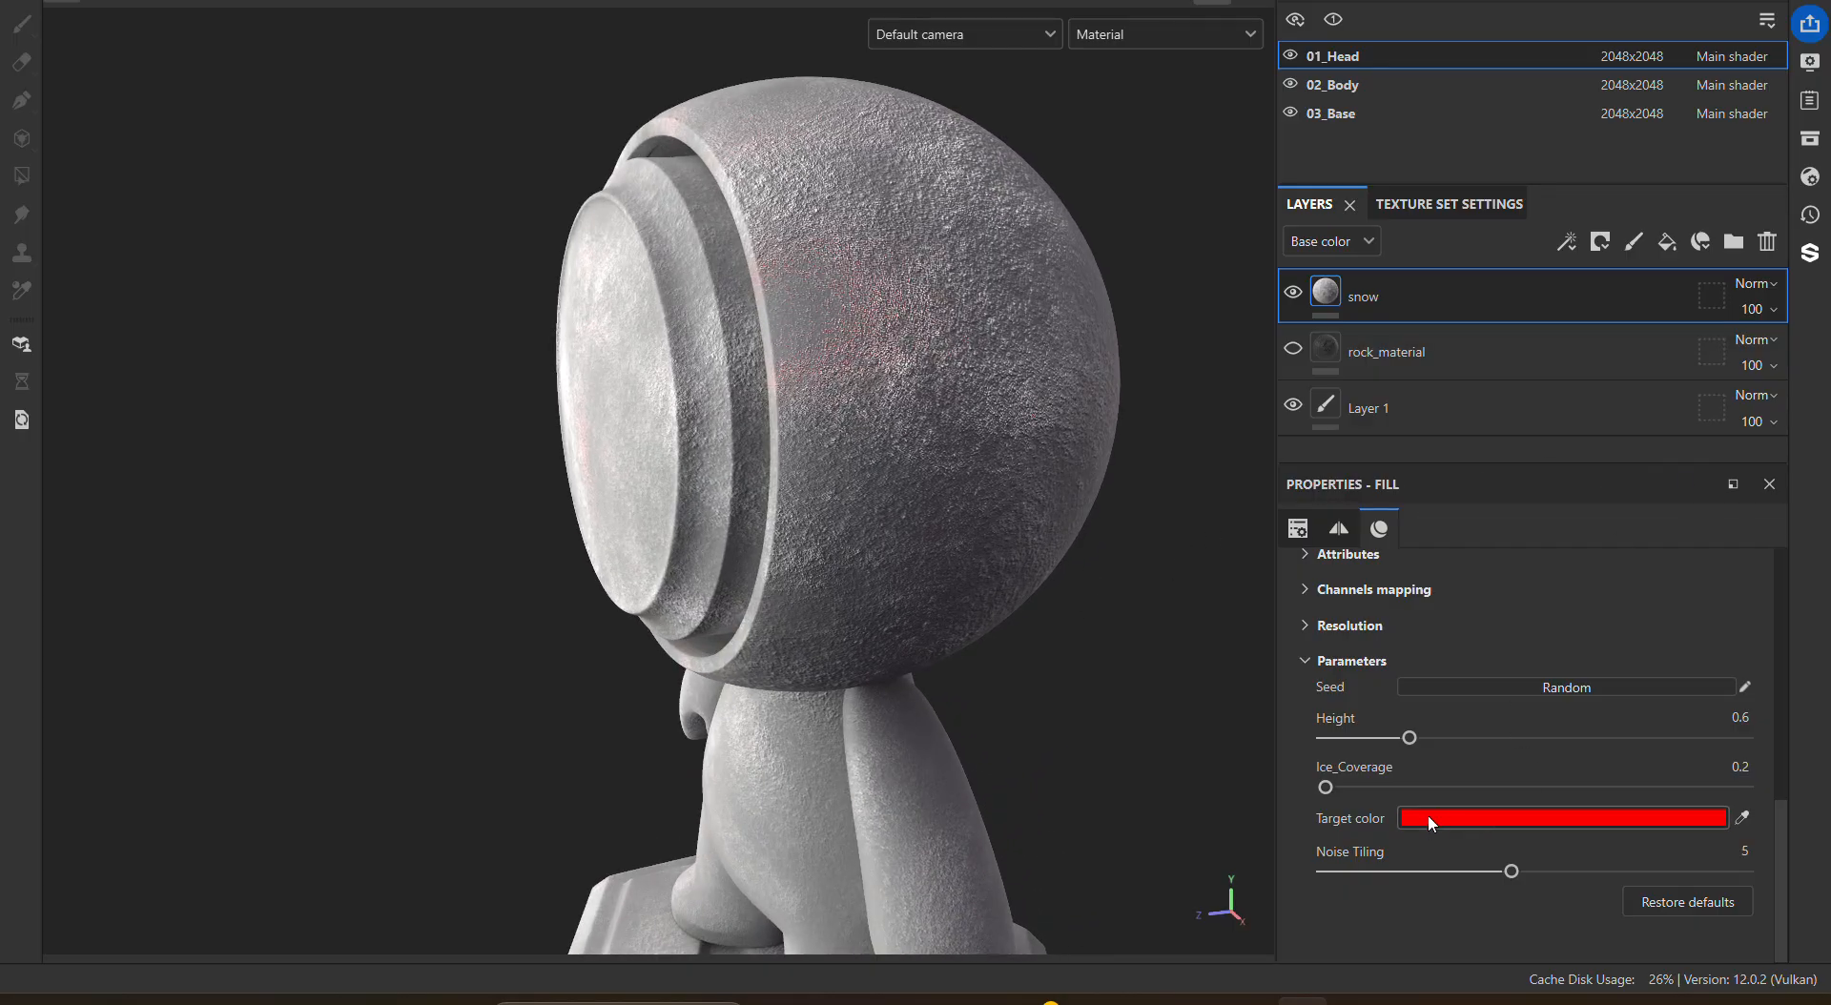
Step: Lower the head snow's Noise Tiling to 3 and finally to 1, viewing the pattern around the model
{"action": "left_click_drag", "start_coordinate": [1503, 874], "coordinate": [1407, 870]}
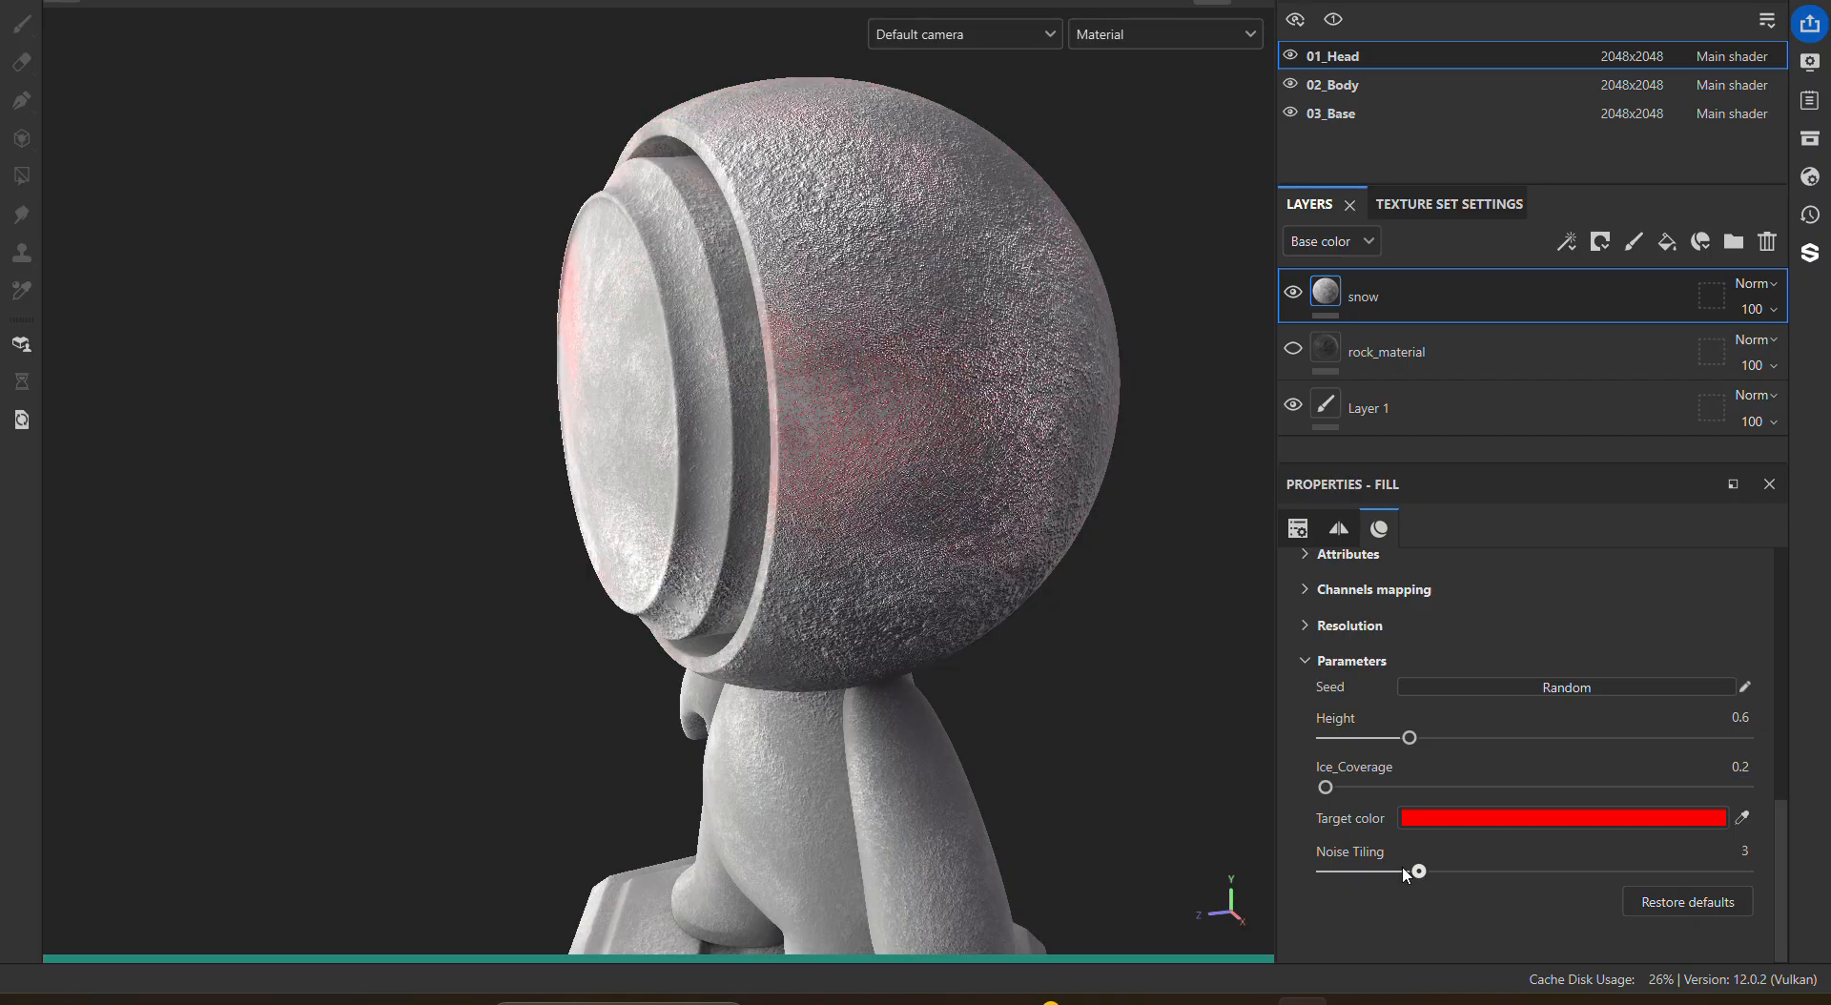
{"action": "left_click_drag", "start_coordinate": [1035, 434], "coordinate": [976, 580], "text": "alt"}
{"action": "right_click_drag", "start_coordinate": [976, 579], "coordinate": [1075, 511], "text": "alt"}
{"action": "left_click_drag", "start_coordinate": [1074, 511], "coordinate": [1112, 420], "text": "alt"}
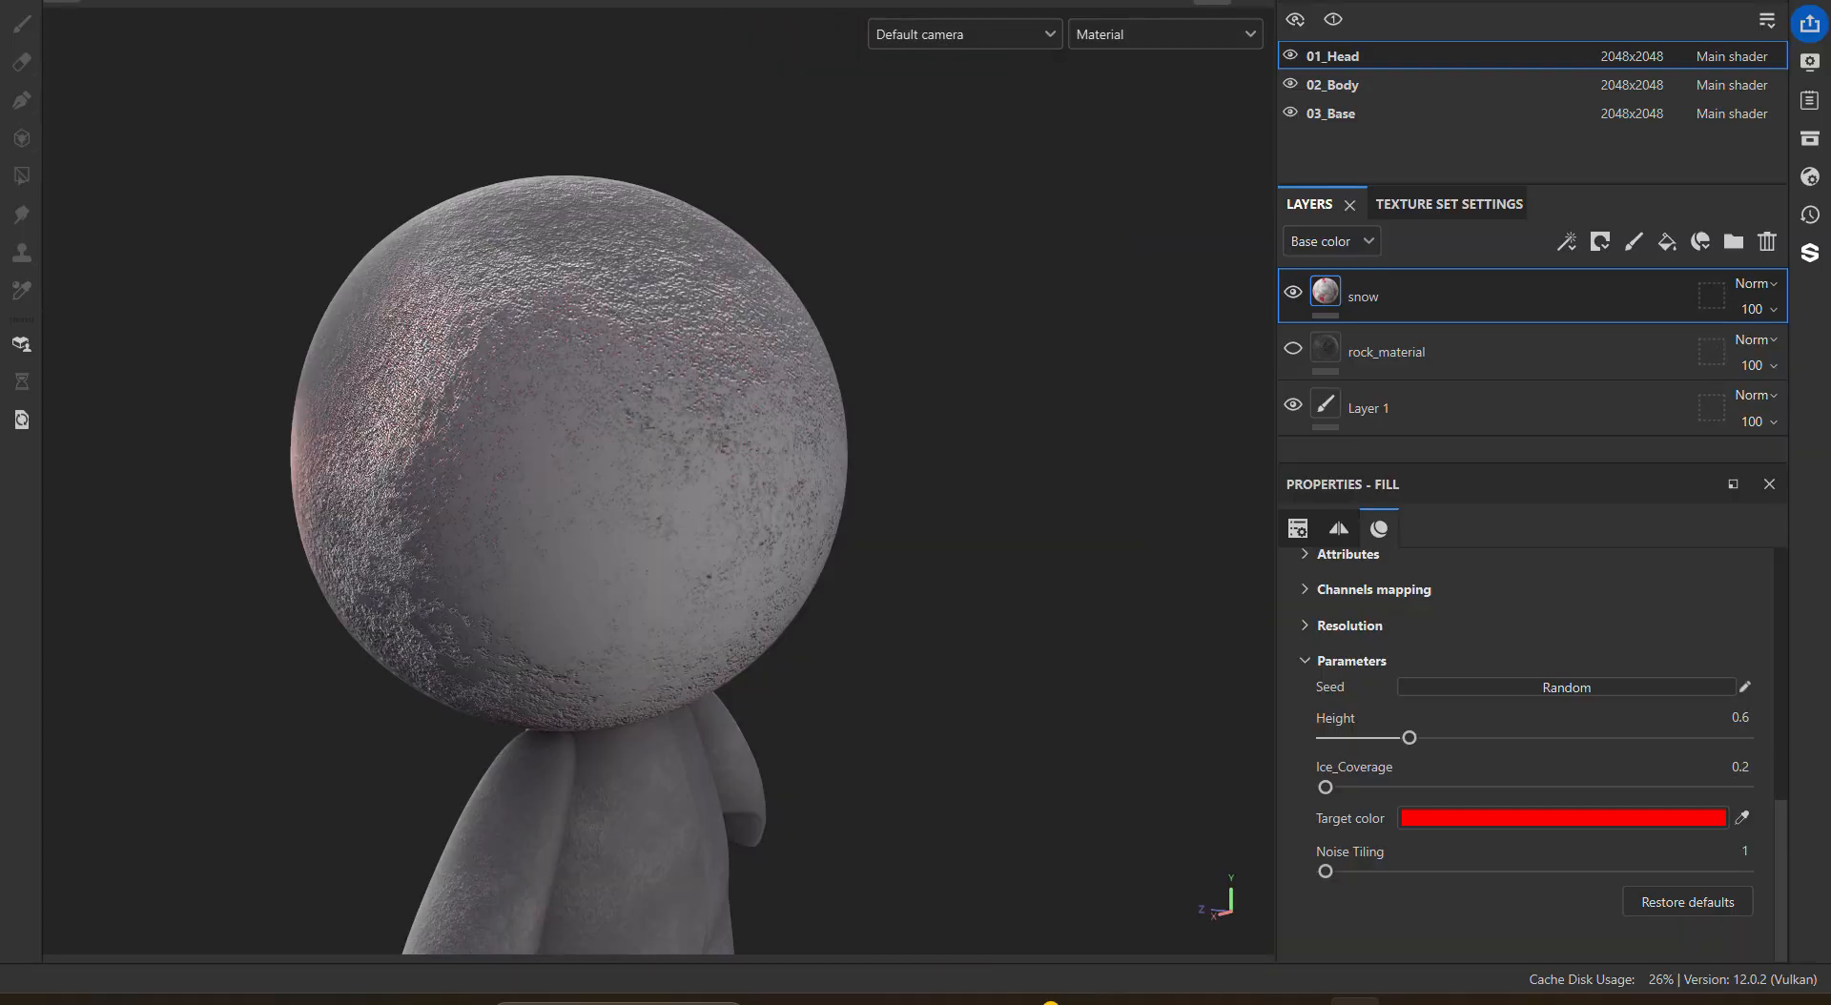
{"action": "left_click_drag", "start_coordinate": [925, 400], "coordinate": [923, 341], "text": "alt"}
{"action": "scroll", "coordinate": [1093, 406], "scroll_direction": "down", "scroll_amount": 3}
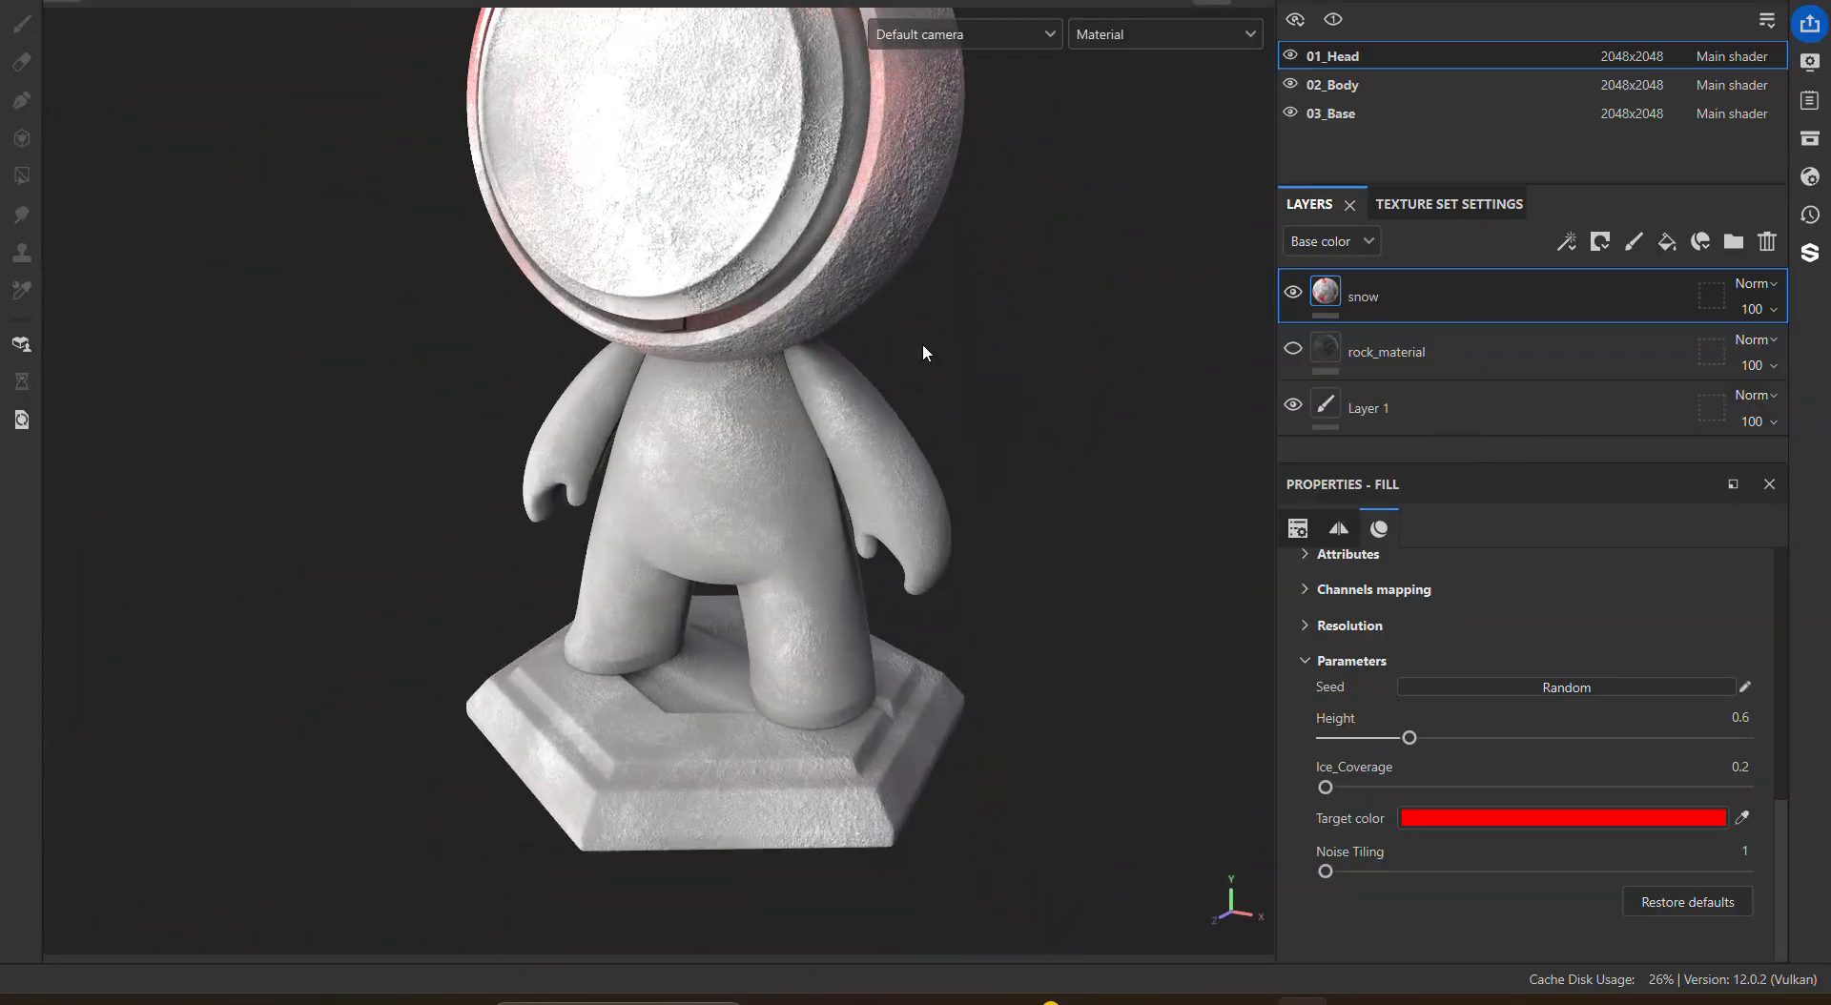
Step: Set the Target color of the snow layer in the 02_Body texture set to blue 3421C2
{"action": "left_click", "coordinate": [1368, 90]}
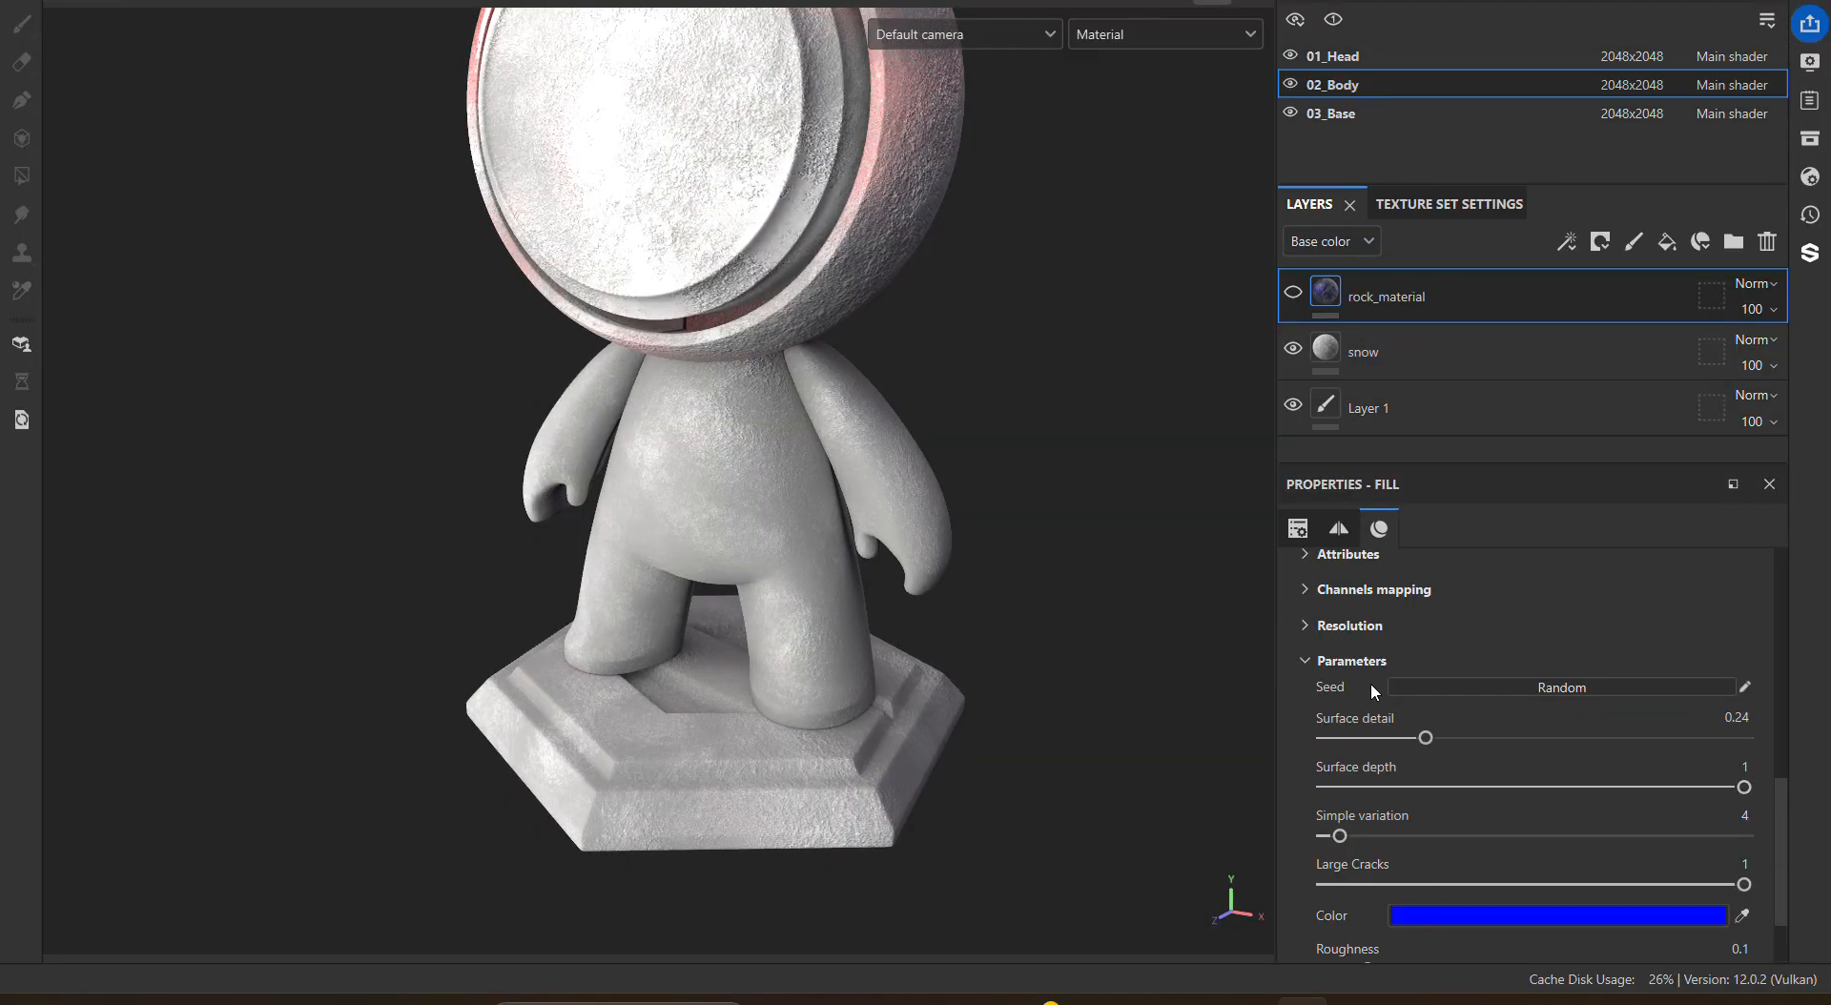
{"action": "left_click", "coordinate": [1413, 921]}
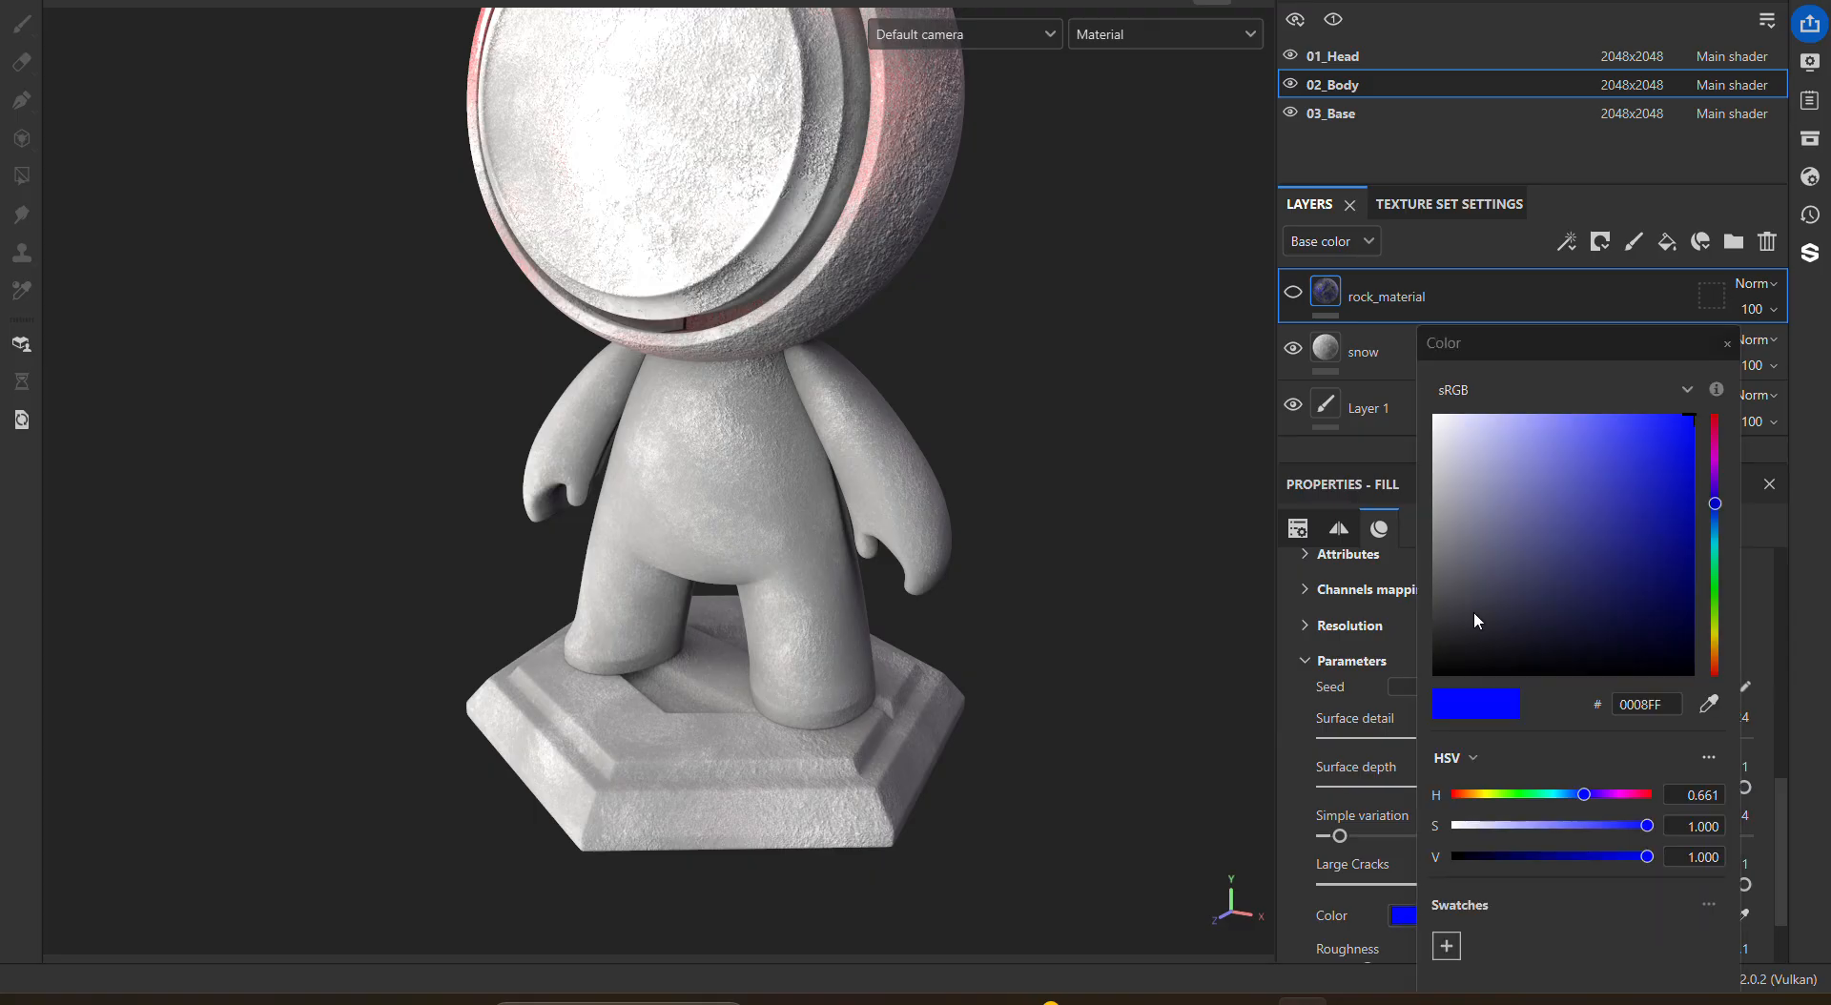
{"action": "left_click", "coordinate": [1357, 362]}
{"action": "left_click", "coordinate": [1357, 362]}
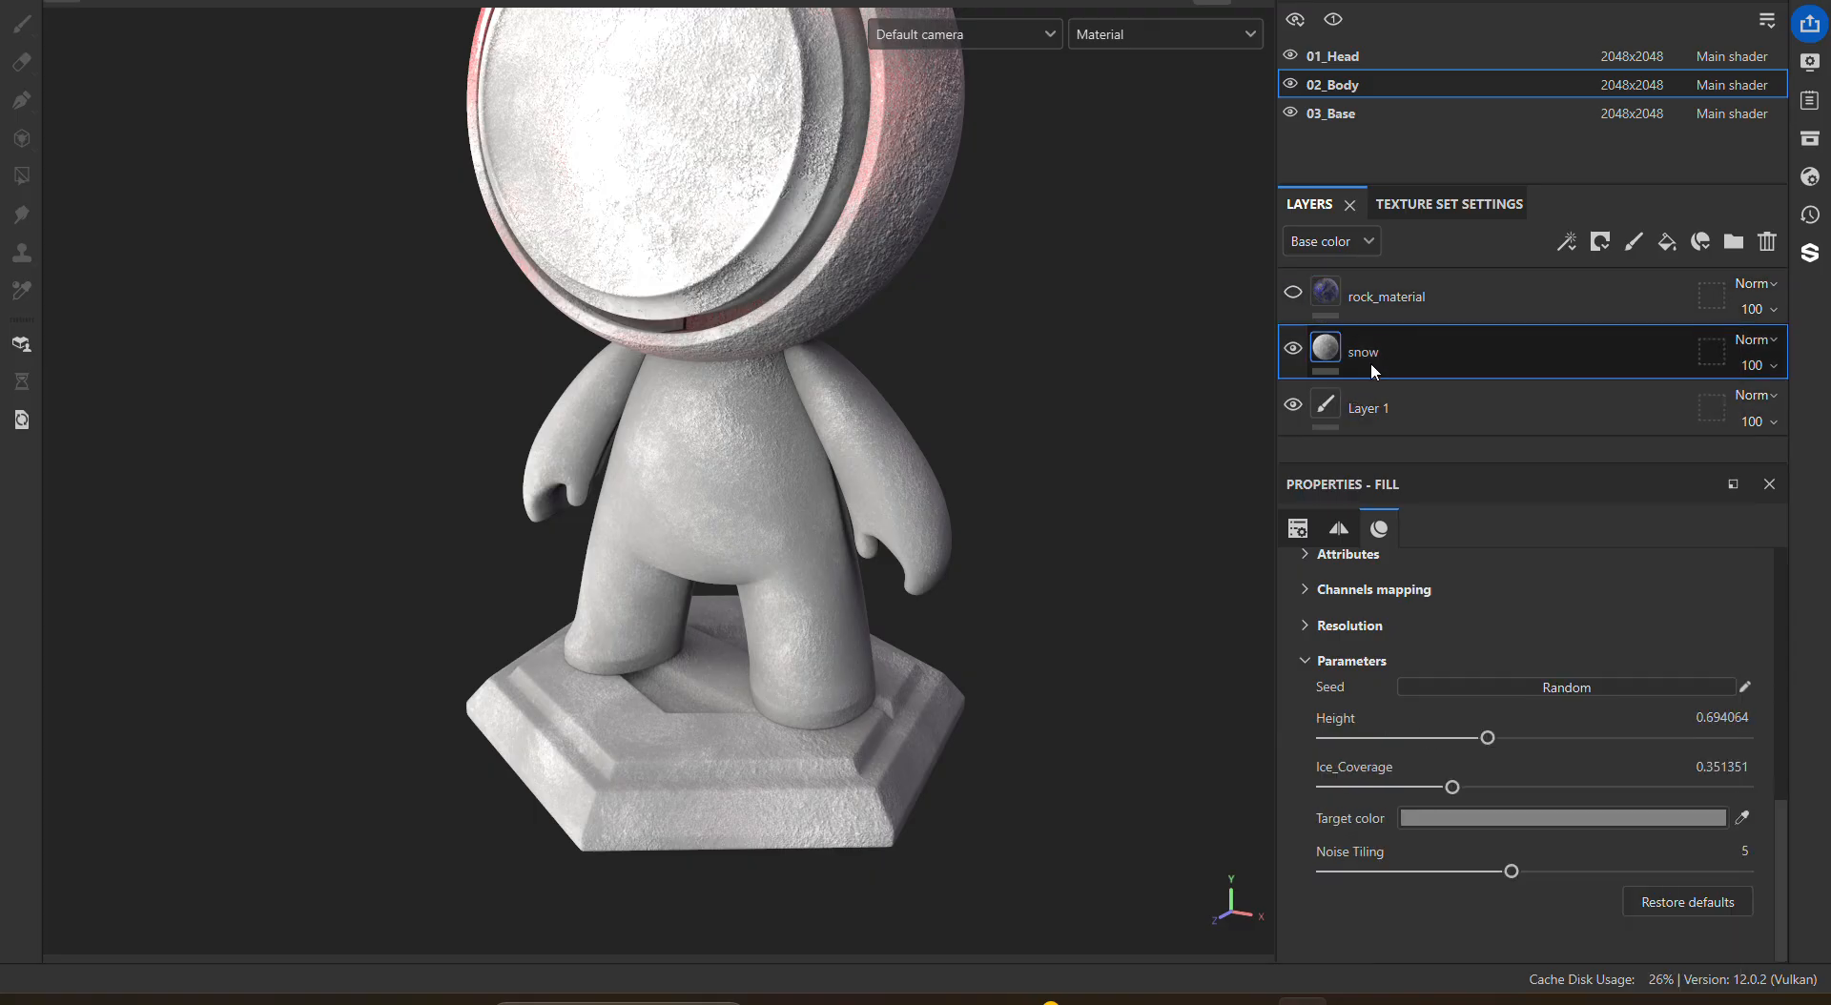
{"action": "left_click", "coordinate": [1494, 820]}
{"action": "left_click", "coordinate": [1348, 480]}
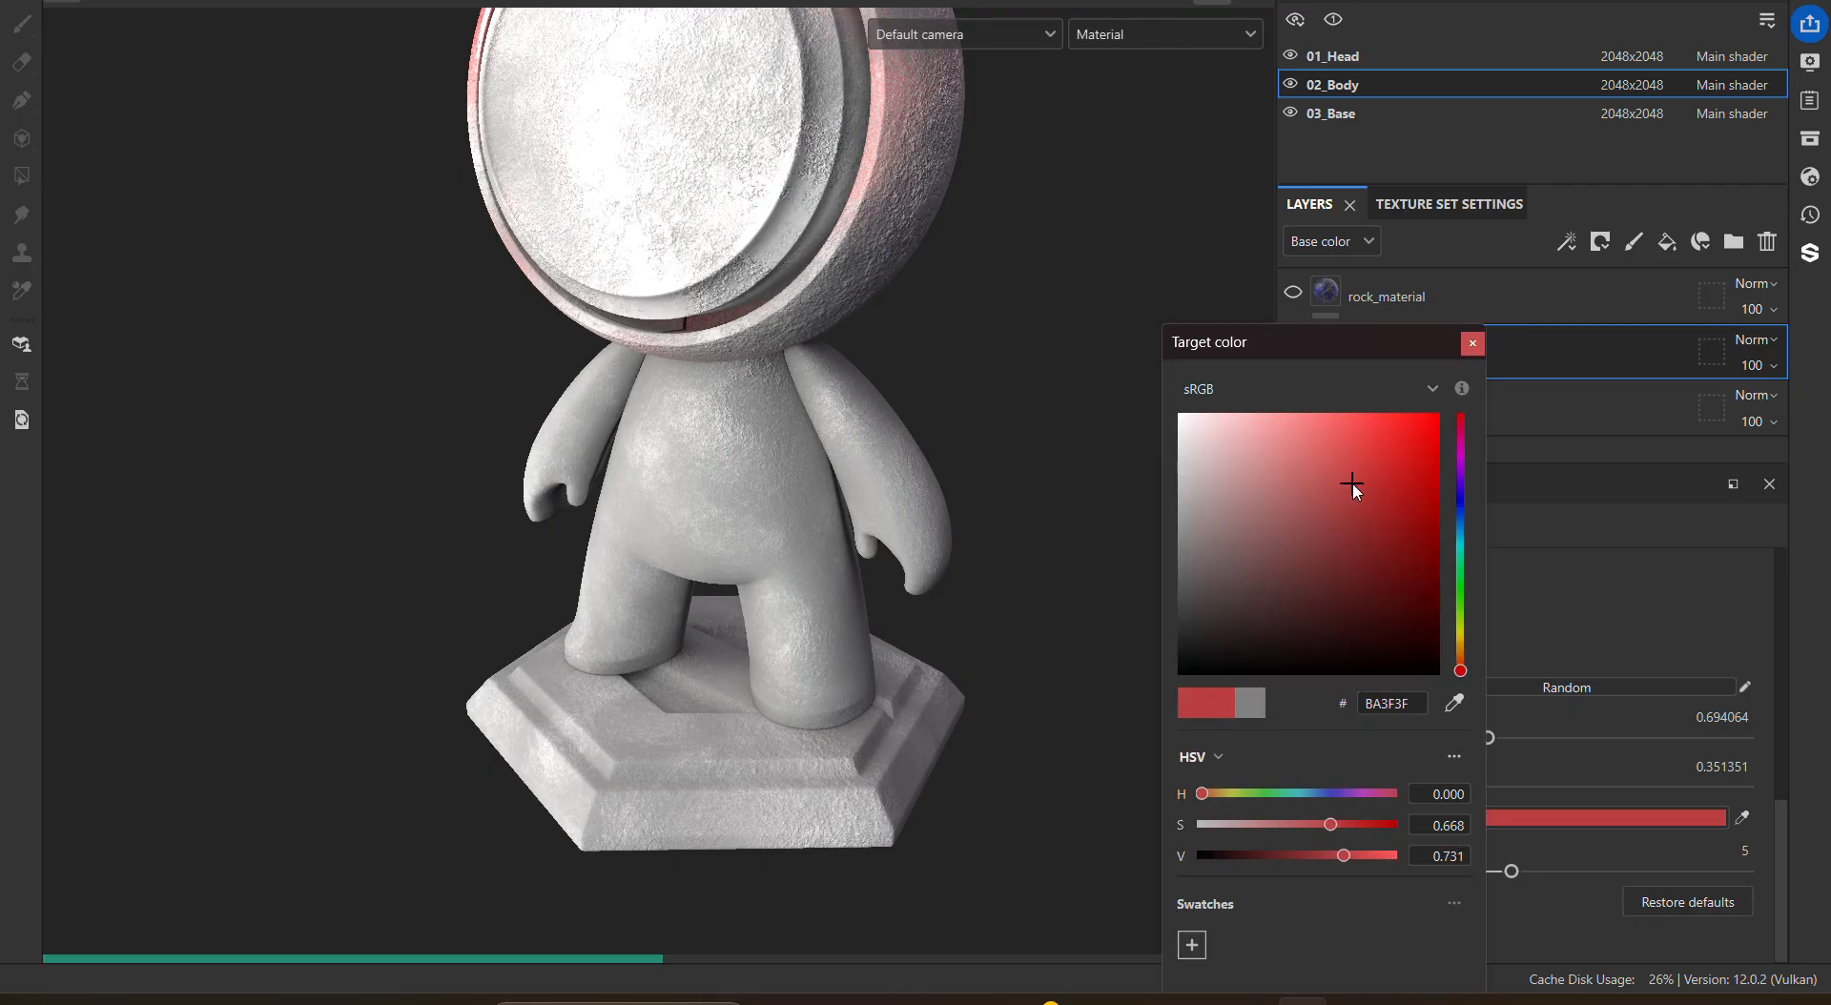
{"action": "left_click", "coordinate": [1380, 471]}
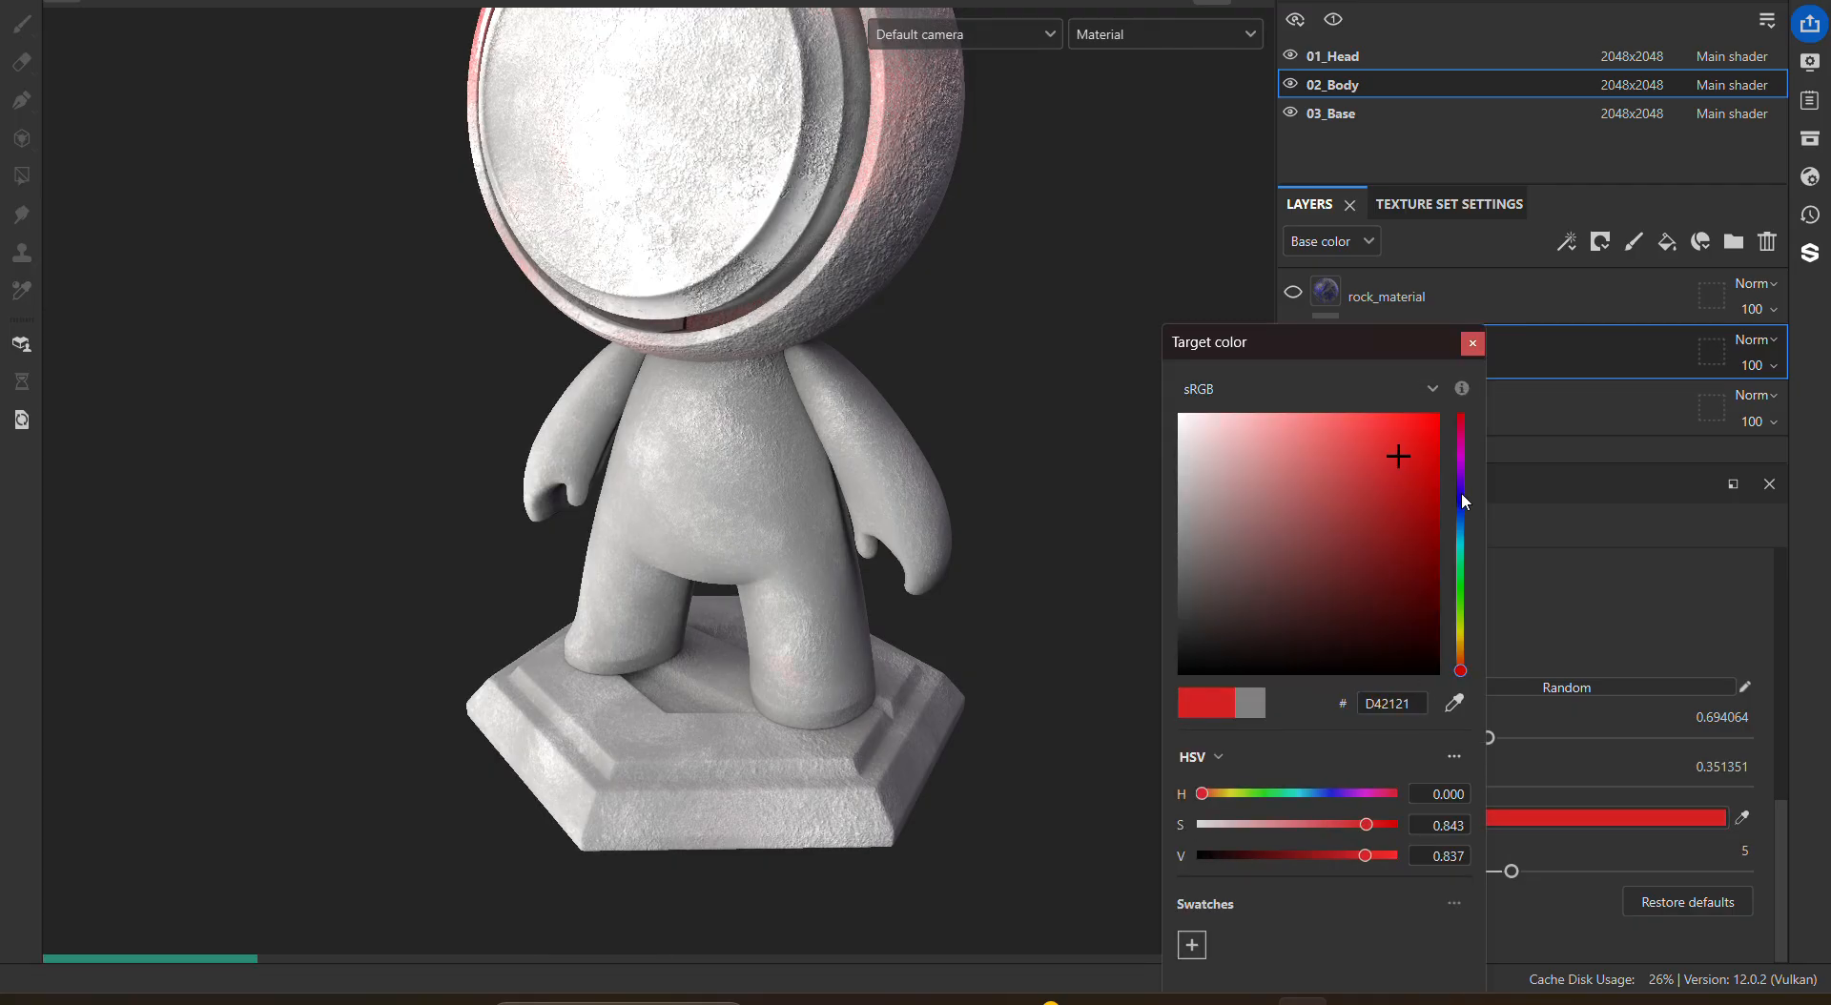
{"action": "left_click", "coordinate": [1460, 495]}
{"action": "left_click", "coordinate": [1376, 488]}
{"action": "left_click", "coordinate": [1394, 473]}
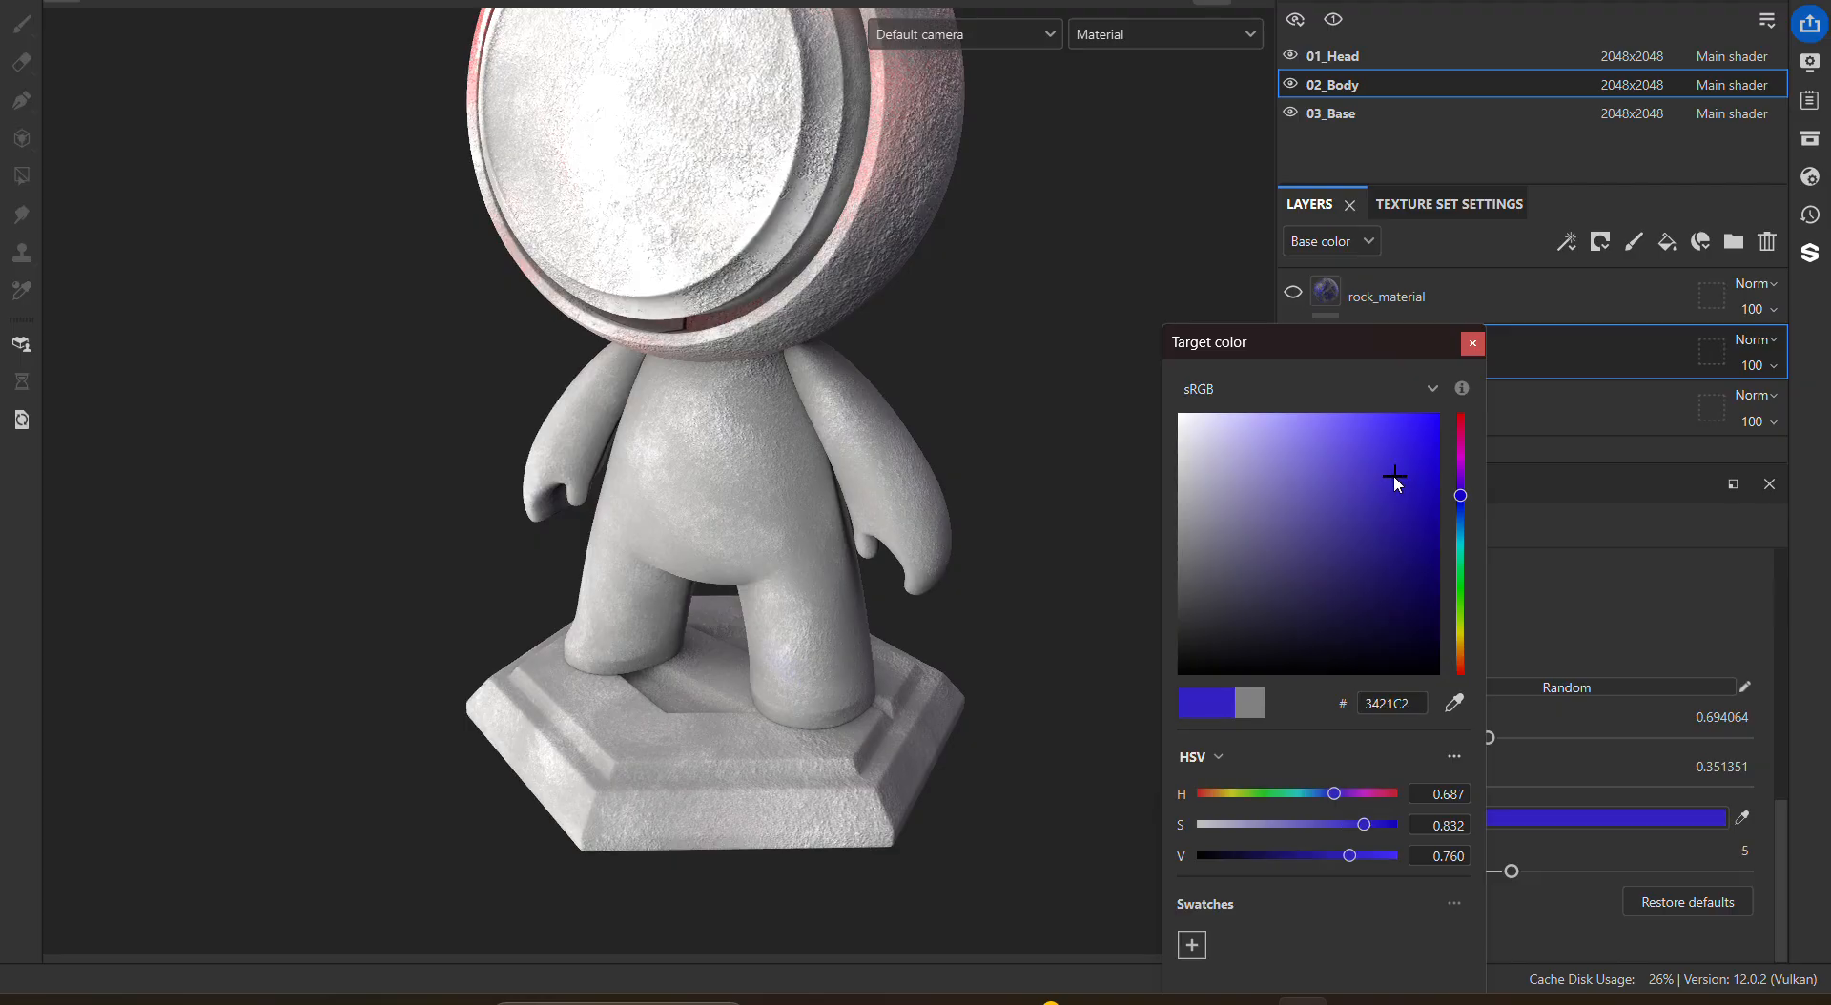
{"action": "left_click", "coordinate": [1473, 342]}
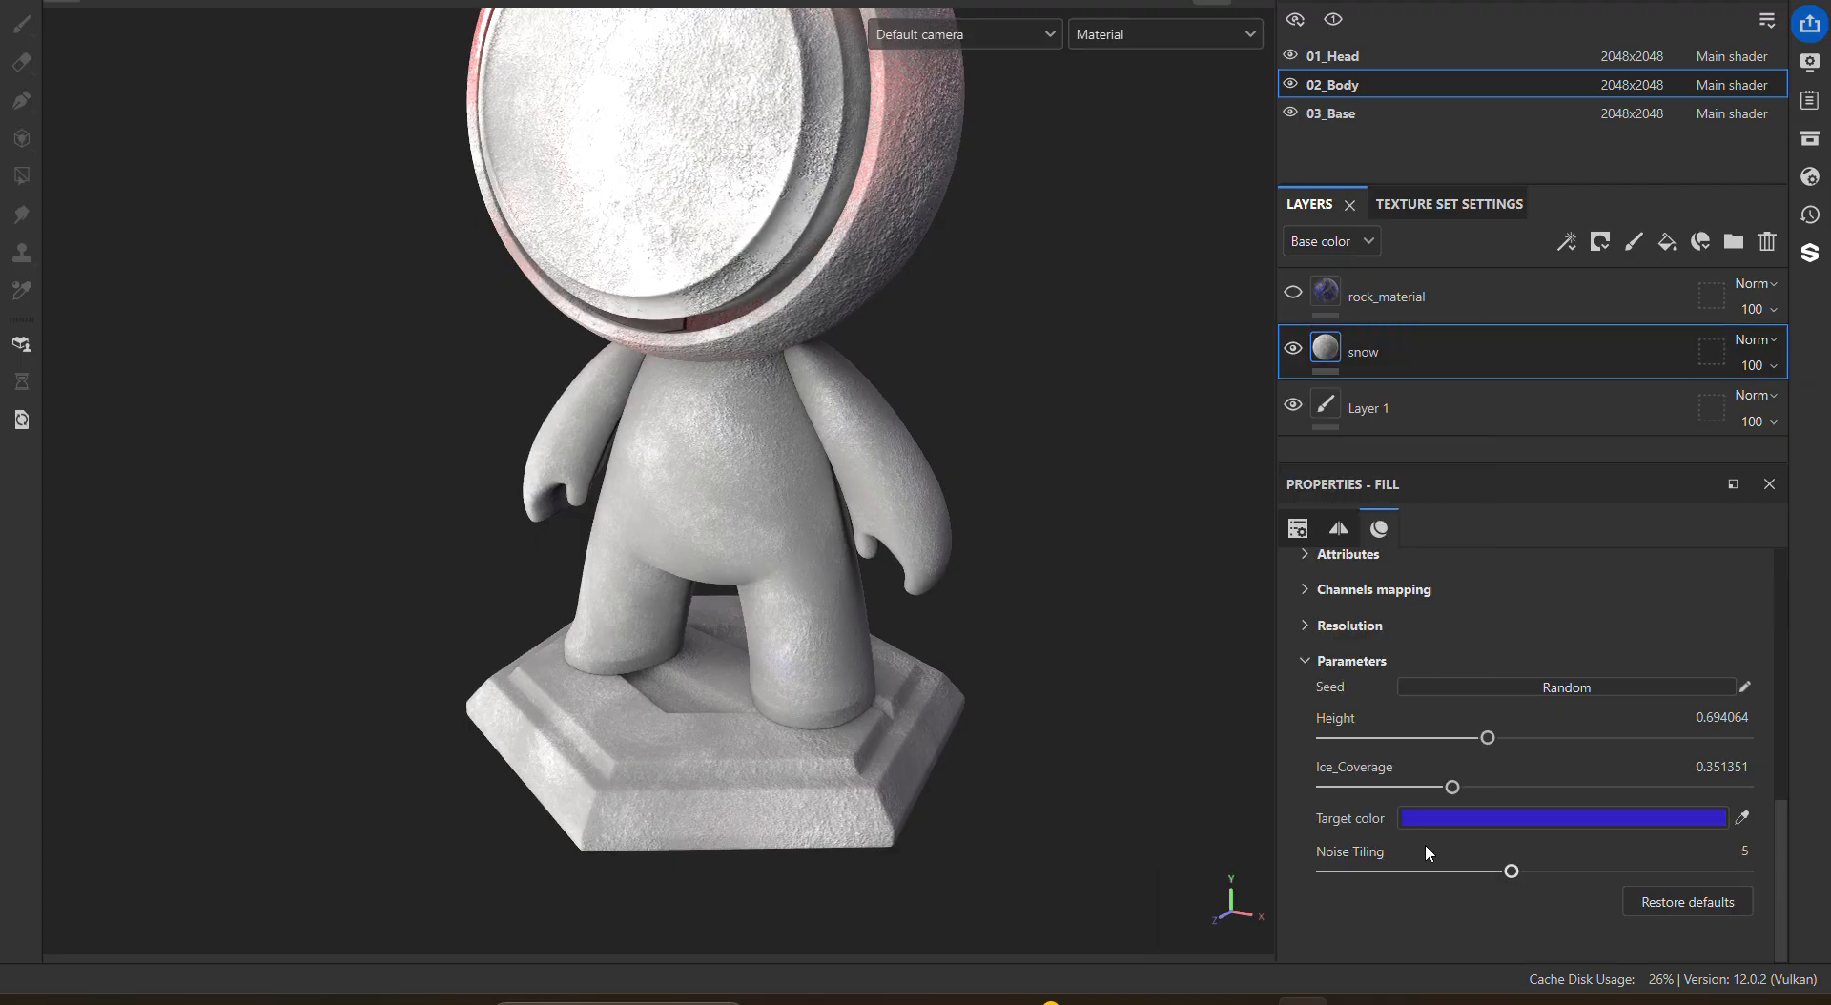
Step: Set the body snow's Noise Tiling to 2 and its Height to 0.57
{"action": "left_click_drag", "start_coordinate": [1419, 870], "coordinate": [1284, 873]}
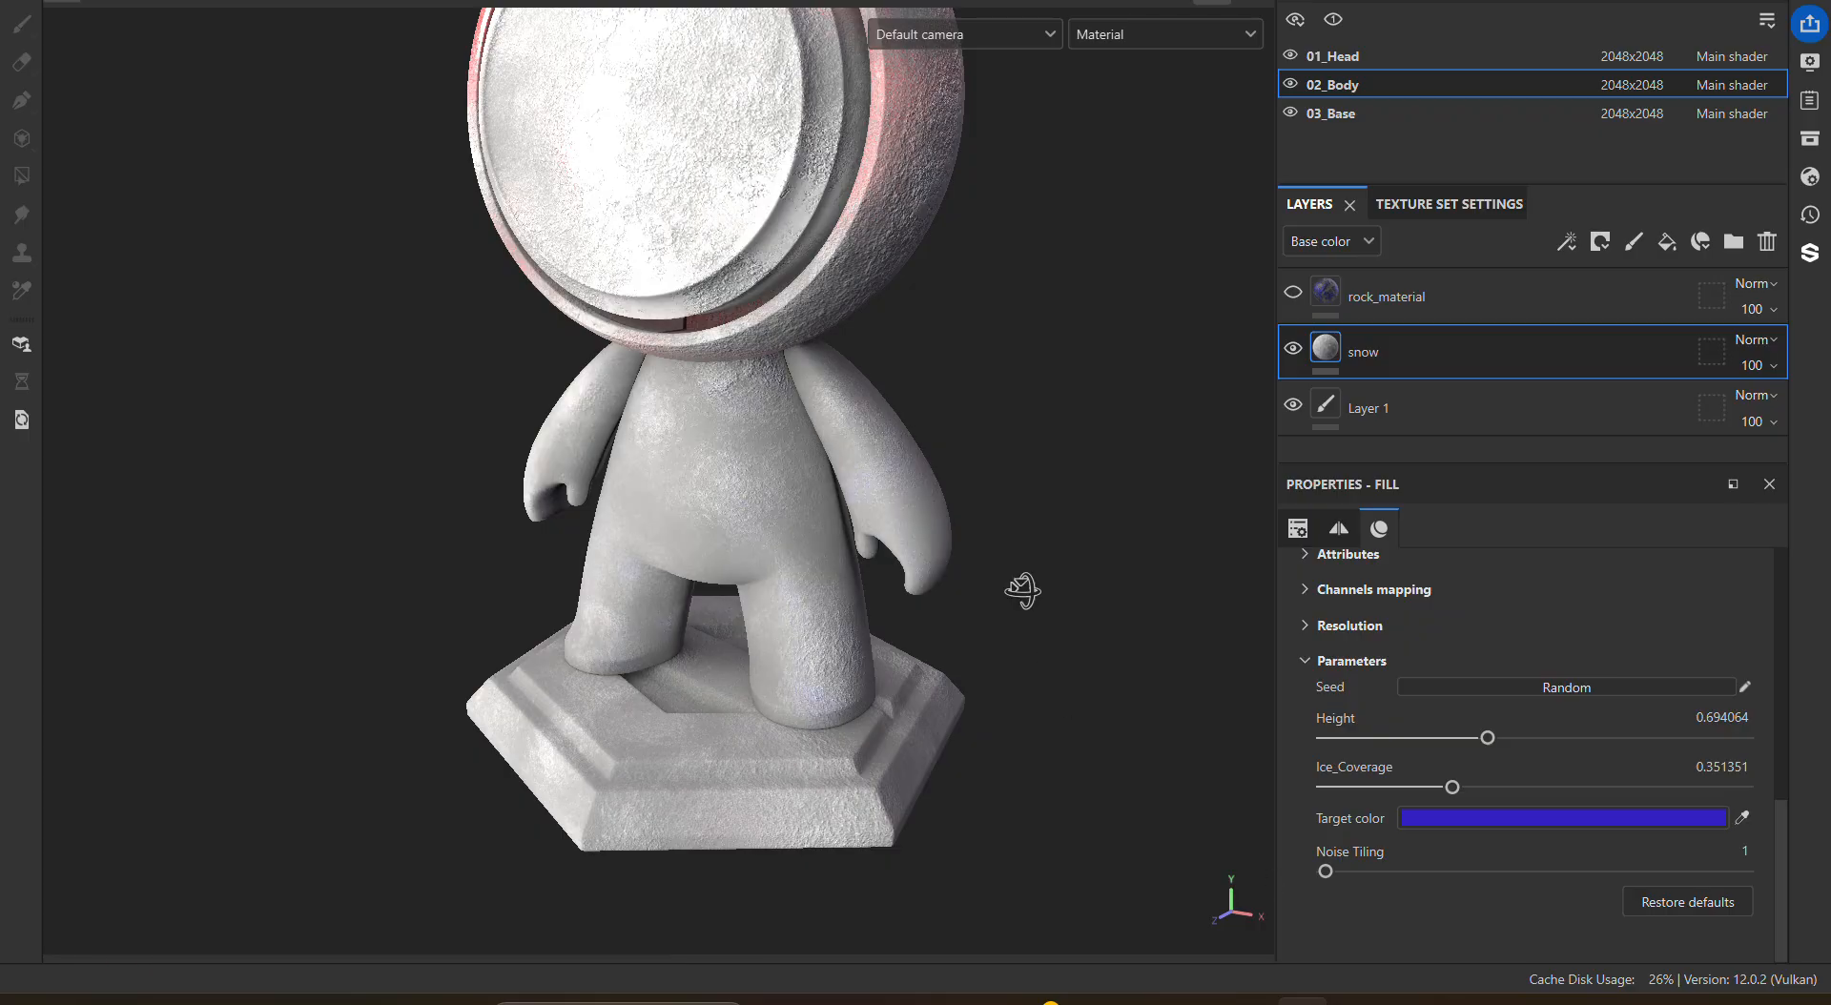
{"action": "left_click_drag", "start_coordinate": [1026, 601], "coordinate": [1464, 555], "text": "alt"}
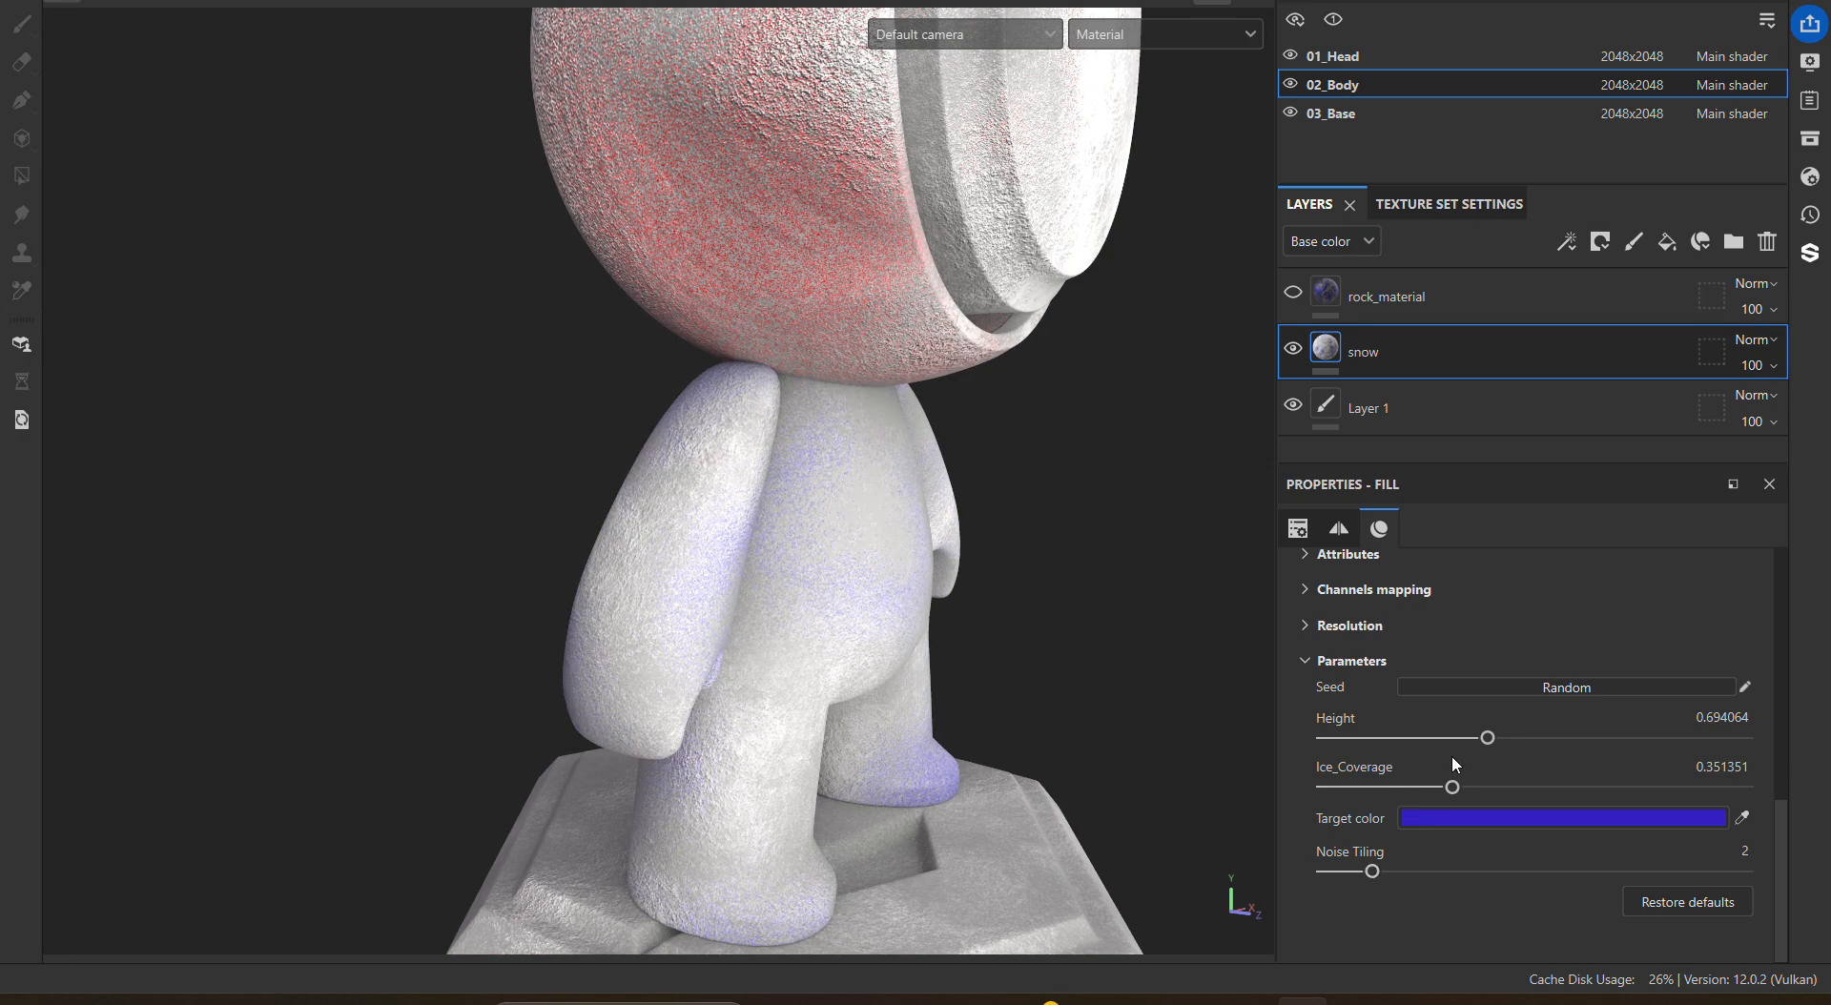
{"action": "left_click_drag", "start_coordinate": [1446, 745], "coordinate": [1385, 769]}
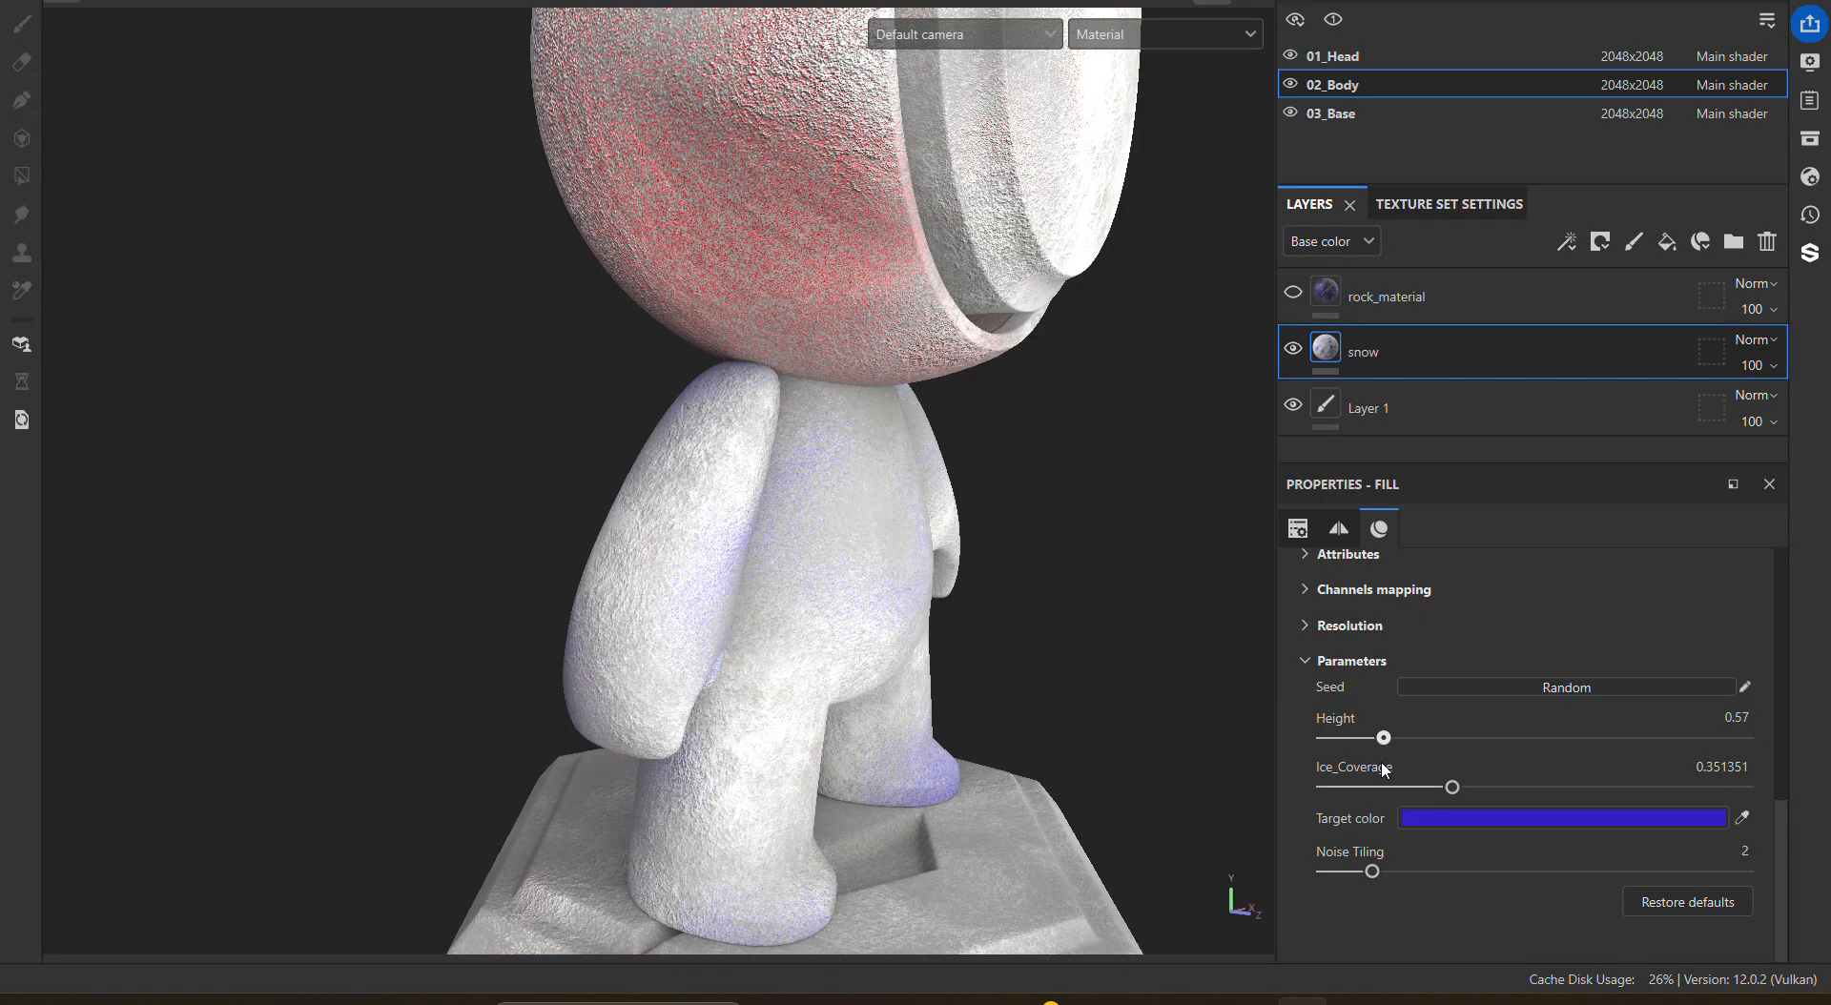
Step: Examine the snow material on the whole model from all sides, up close and from a distance
{"action": "scroll", "coordinate": [939, 651], "scroll_direction": "down", "scroll_amount": 3}
{"action": "left_click_drag", "start_coordinate": [939, 651], "coordinate": [356, 653], "text": "alt"}
{"action": "middle_click_drag", "start_coordinate": [936, 618], "coordinate": [829, 722], "text": "alt"}
{"action": "right_click_drag", "start_coordinate": [829, 722], "coordinate": [1586, 457], "text": "alt"}
{"action": "left_click_drag", "start_coordinate": [912, 628], "coordinate": [1005, 613], "text": "alt"}
{"action": "right_click_drag", "start_coordinate": [1005, 613], "coordinate": [285, 570], "text": "alt"}
{"action": "left_click_drag", "start_coordinate": [285, 570], "coordinate": [992, 488], "text": "alt"}
{"action": "left_click_drag", "start_coordinate": [735, 371], "coordinate": [1298, 531], "text": "alt"}
{"action": "right_click_drag", "start_coordinate": [610, 520], "coordinate": [117, 512], "text": "alt"}
{"action": "left_click_drag", "start_coordinate": [532, 572], "coordinate": [1169, 518], "text": "alt"}
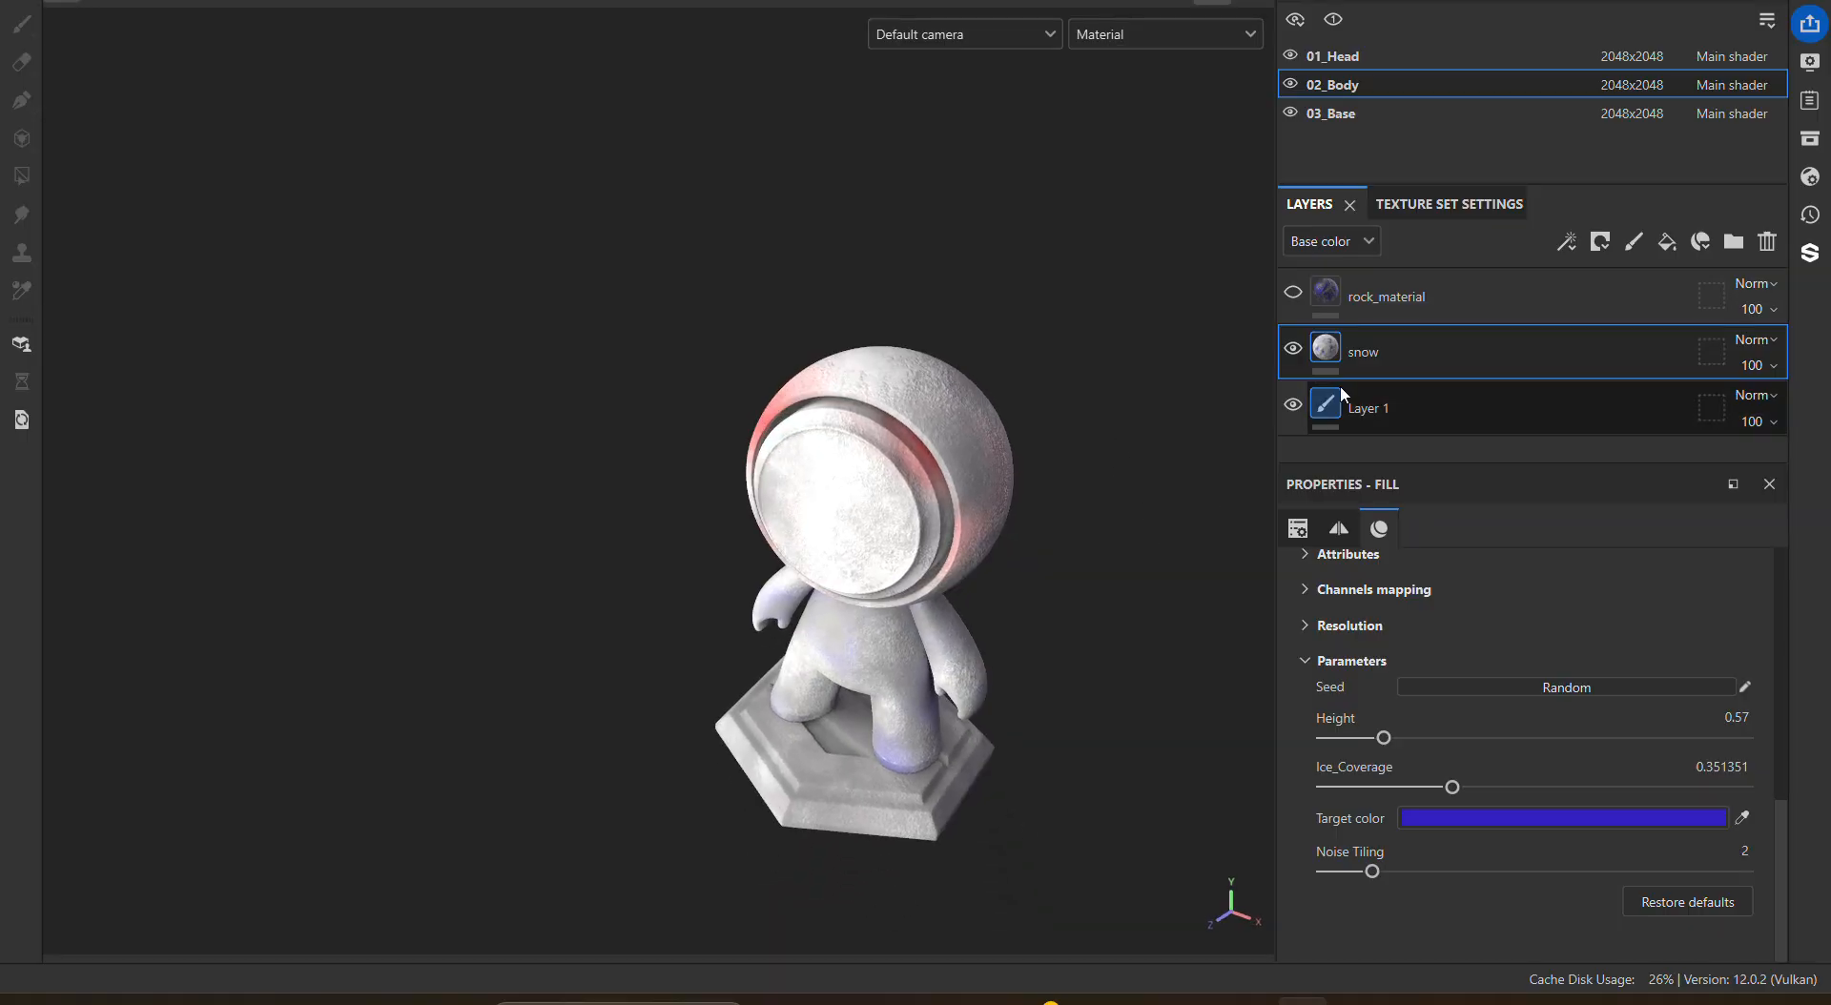